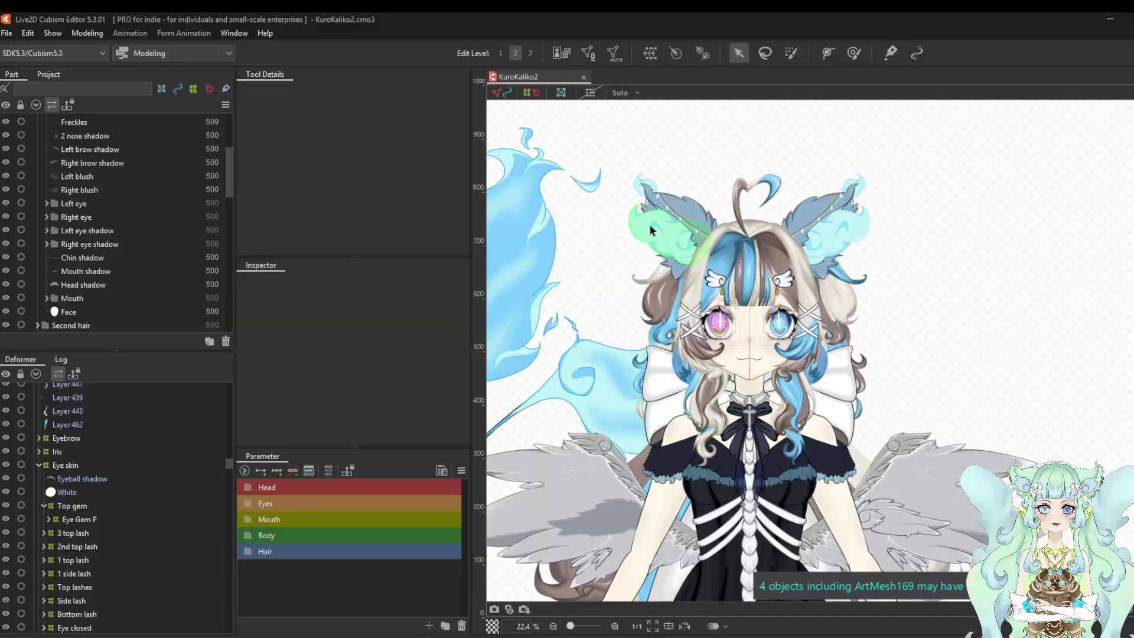
Try a red screen colour on the Left flame mesh, then return its screen colour to #000000.
left_click(649, 225)
left_click(294, 400)
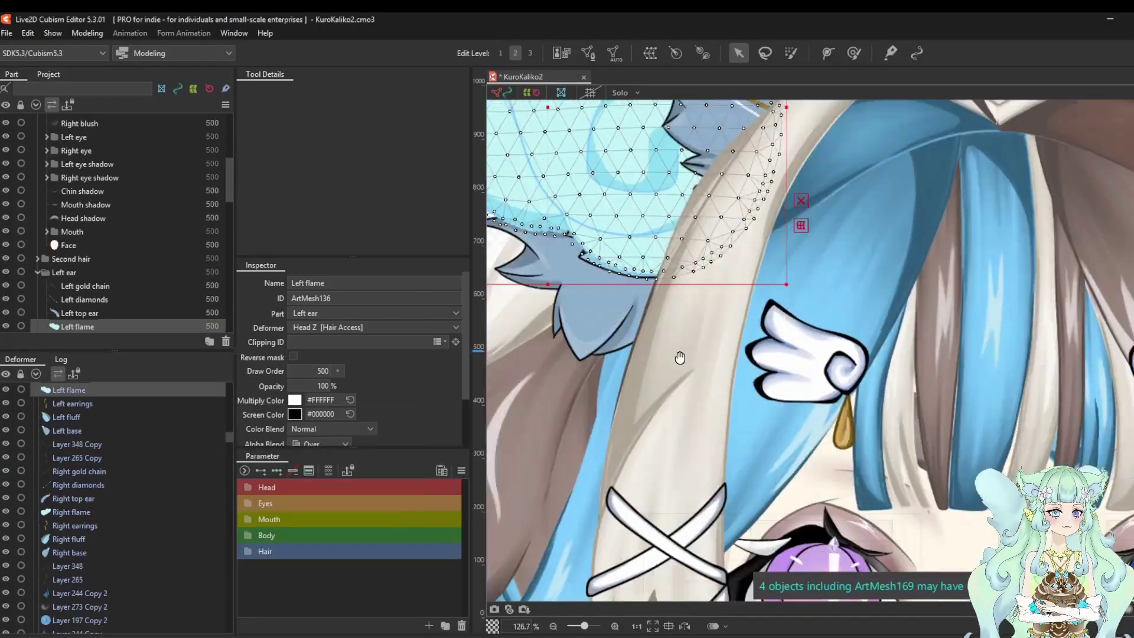
left_click(294, 414)
left_click(263, 473)
left_click_drag(263, 473, 224, 490)
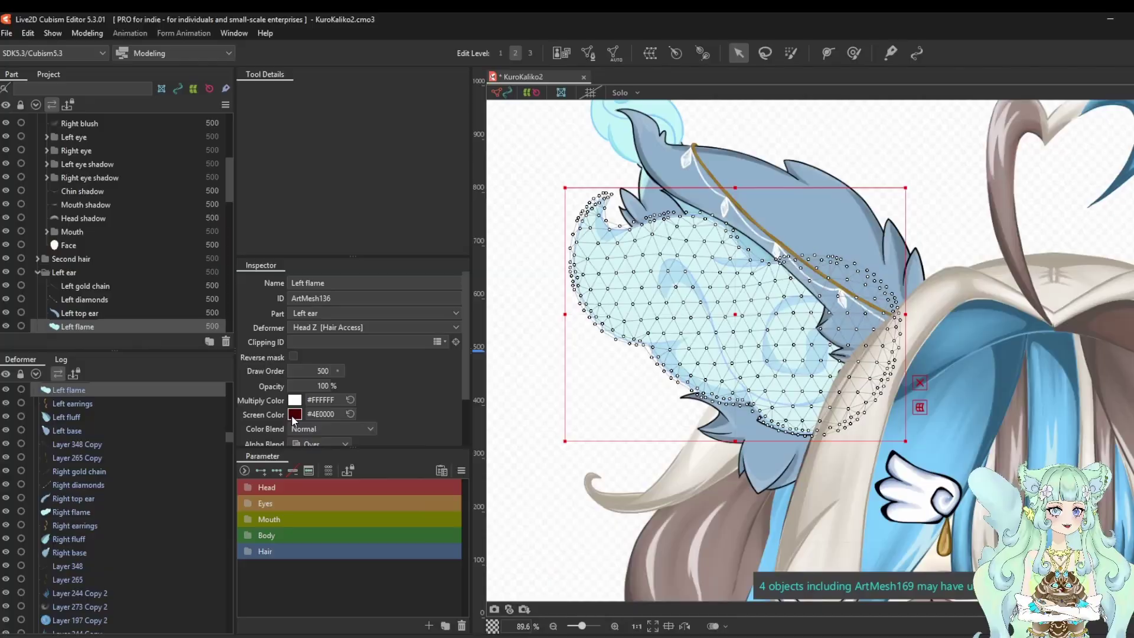
left_click(294, 414)
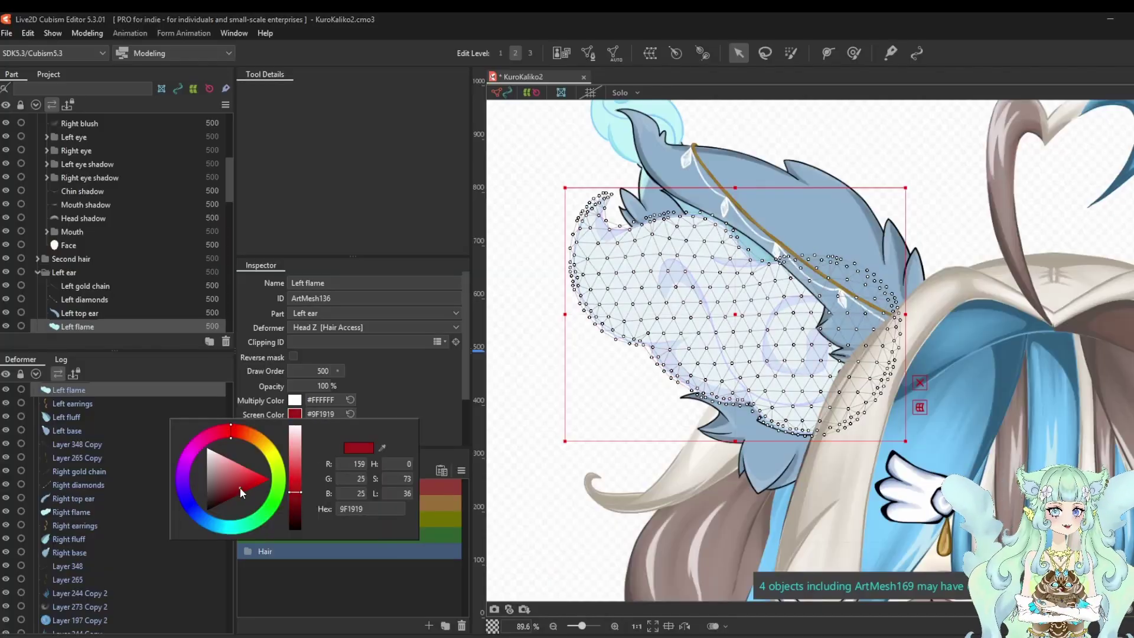
mouse_move(239, 487)
left_mouse_down()
mouse_move(278, 466)
mouse_move(151, 495)
mouse_move(189, 463)
mouse_move(172, 536)
left_mouse_up()
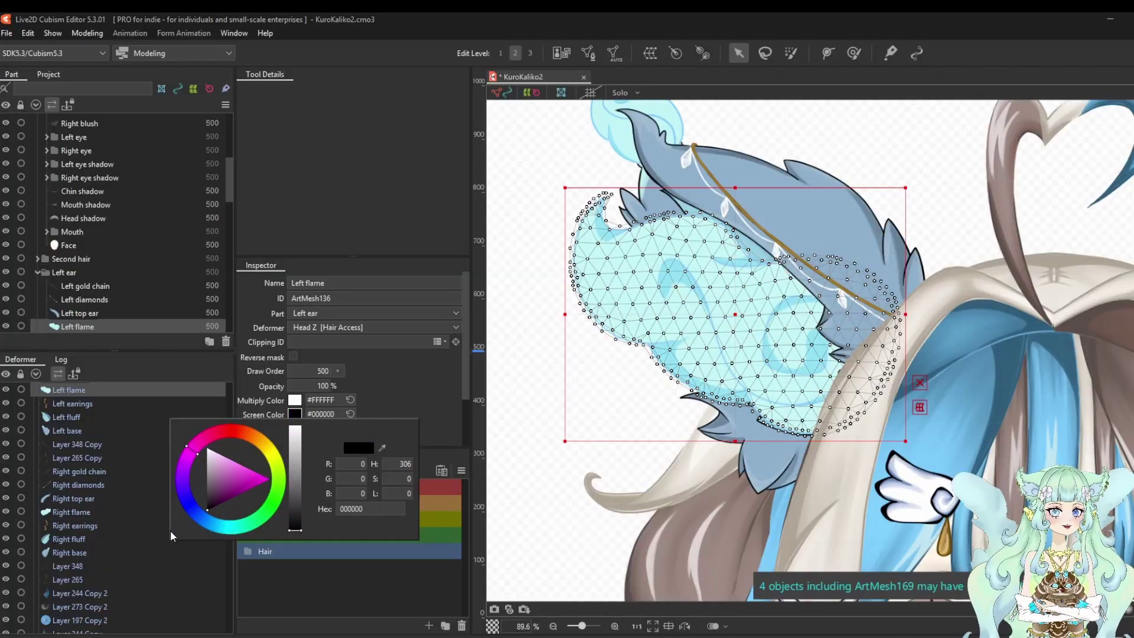
Try tinting the Left flame mesh with its multiply colour, then return that colour to #FFFFFF.
left_click(294, 399)
left_click_drag(242, 415, 204, 428)
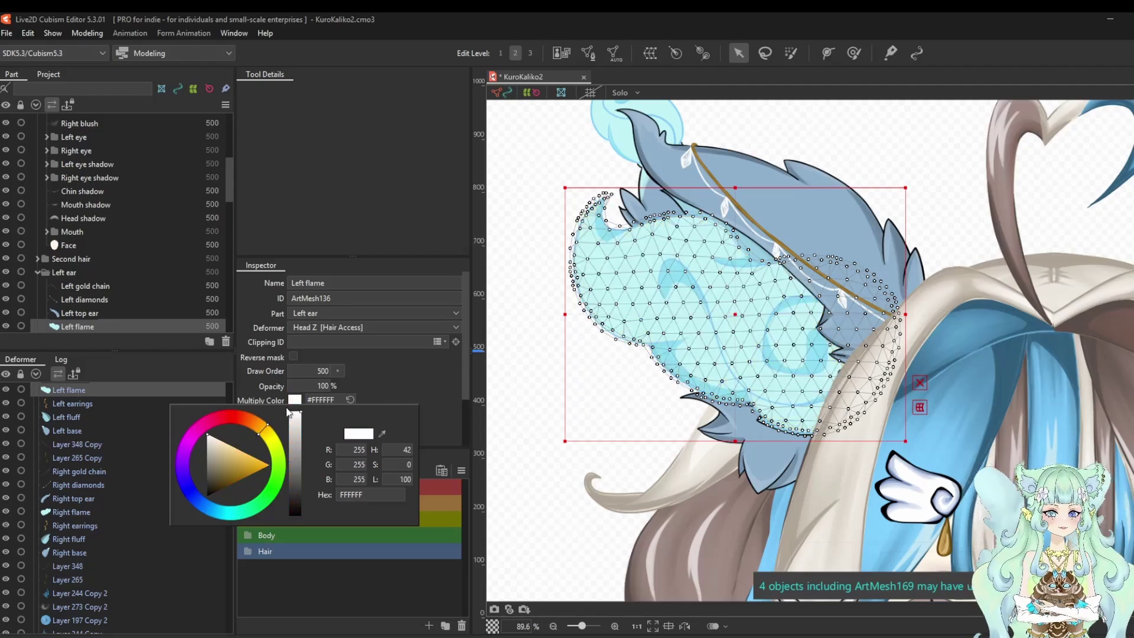
left_click(423, 375)
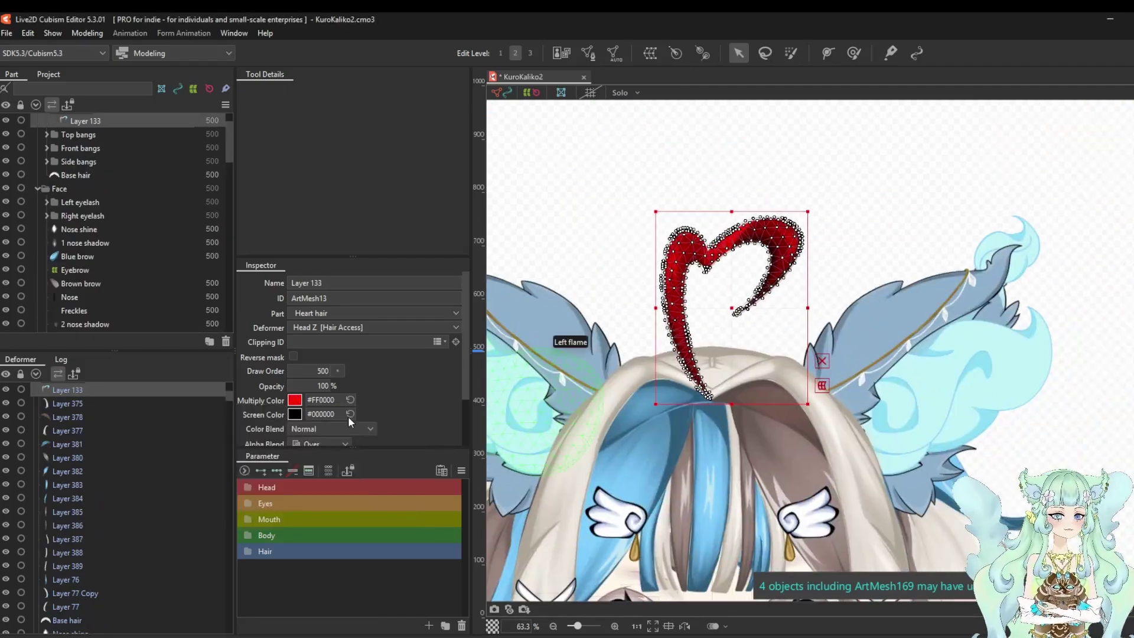
Return the heart-shaped hair strand's multiply colour to #FFFFFF after trying other shades.
left_click(294, 400)
left_click(281, 466)
left_click_drag(281, 466, 235, 512)
left_click(218, 463)
left_click_drag(219, 463, 197, 424)
Set the heart hair strand's screen colour to #FF0000 and compare it with the whole character.
left_click(296, 414)
left_click_drag(215, 492, 276, 480)
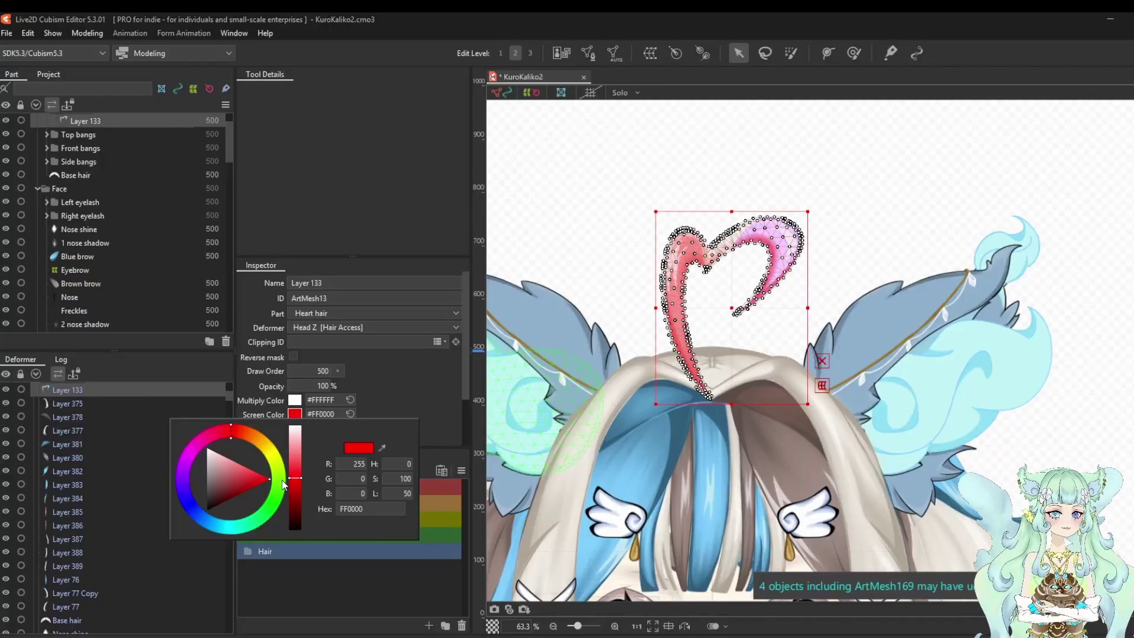
scroll(740, 273, "up", 2)
left_click(938, 228)
scroll(856, 266, "down", 10)
scroll(749, 298, "up", 2)
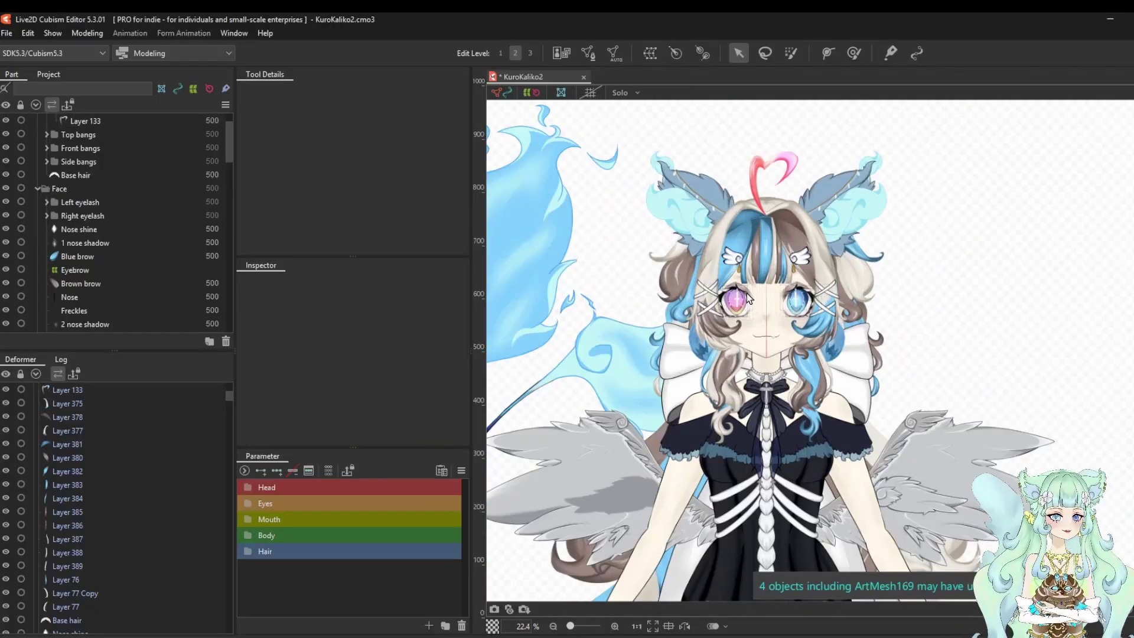
Change the heart hair strand's screen colour to green, #00FF30.
left_click(762, 175)
scroll(761, 174, "up", 5)
left_click(296, 414)
left_click_drag(273, 448, 257, 512)
left_click(804, 202)
scroll(738, 195, "down", 5)
Shift the heart hair strand's screen colour to a magenta hue and check it on the model.
left_click(703, 186)
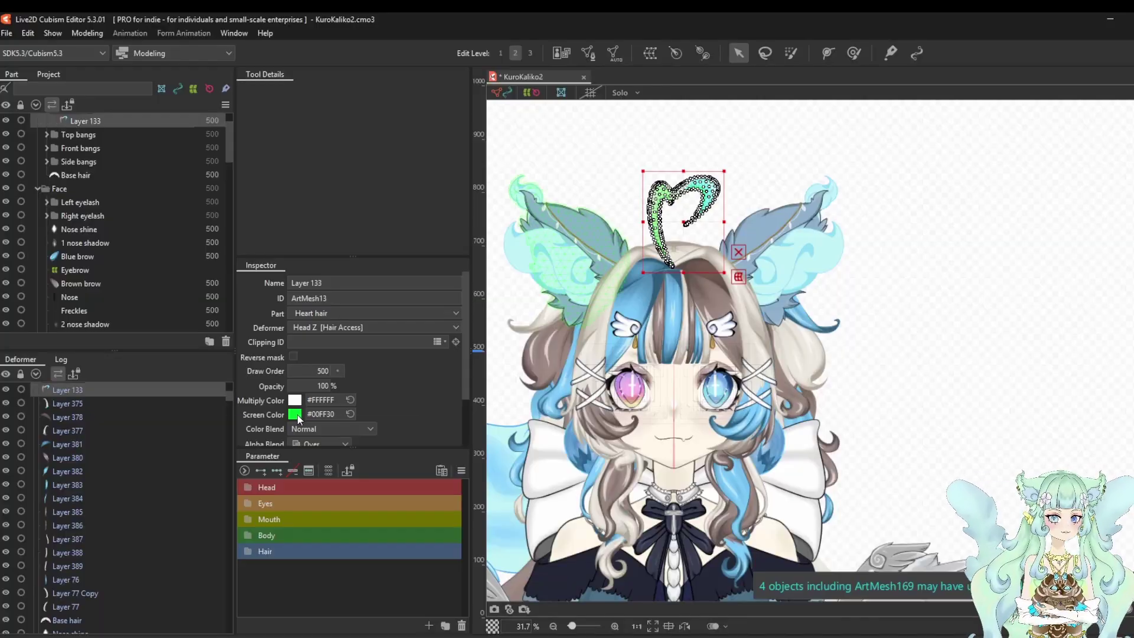
left_click(296, 414)
left_click_drag(181, 484, 174, 447)
left_click(703, 165)
scroll(702, 164, "up", 3)
scroll(591, 307, "down", 5)
left_click_drag(584, 313, 751, 347)
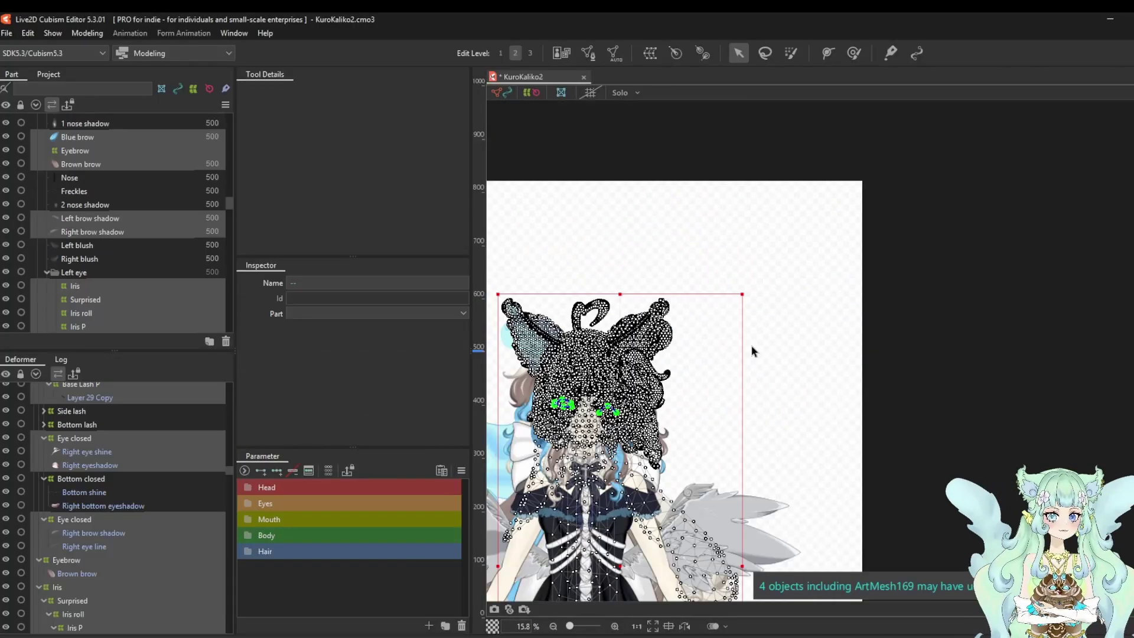
Reset the heart hair strand's screen colour to #000000 and deselect it.
left_click(620, 228)
scroll(571, 294, "up", 2)
left_click(584, 322)
left_click(296, 414)
left_click_drag(236, 477, 232, 523)
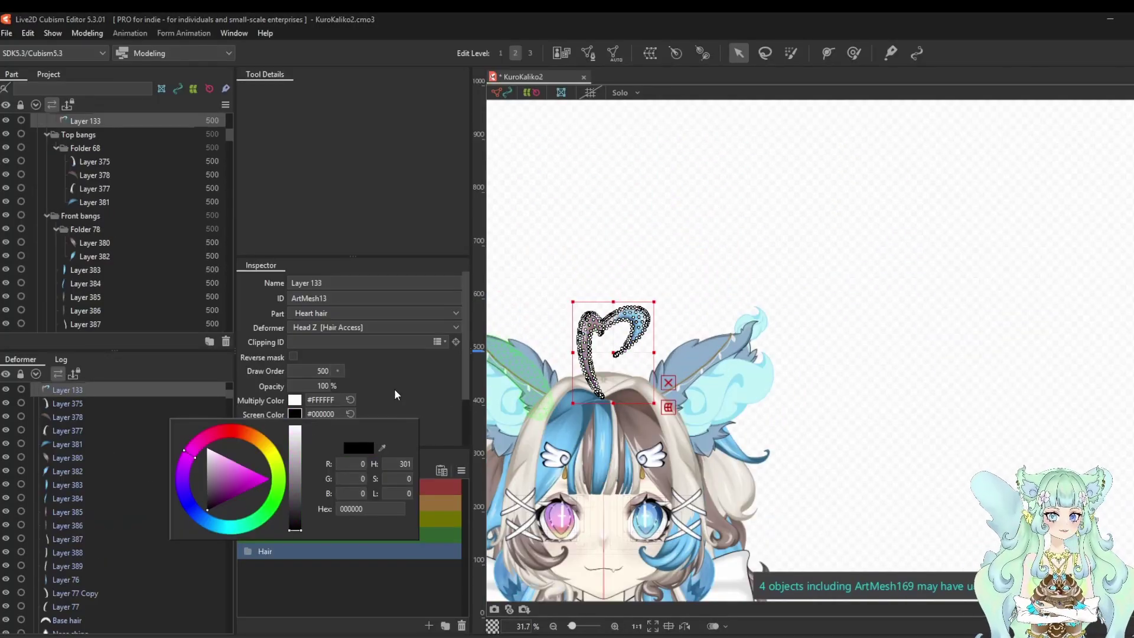
left_click(553, 253)
left_click_drag(553, 253, 679, 182)
Try screen and multiply colours on the right eye's Pupil mesh, then return screen to black and multiply to #FFFFFF.
scroll(696, 363, "up", 5)
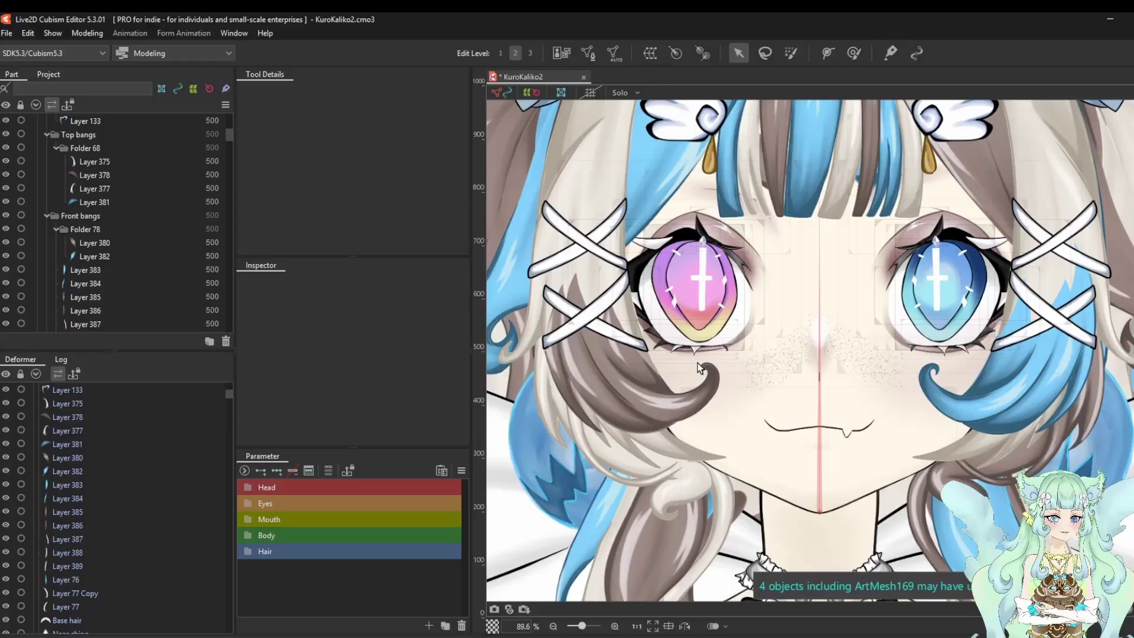
left_click(936, 278)
left_click(295, 414)
left_click_drag(310, 469, 198, 524)
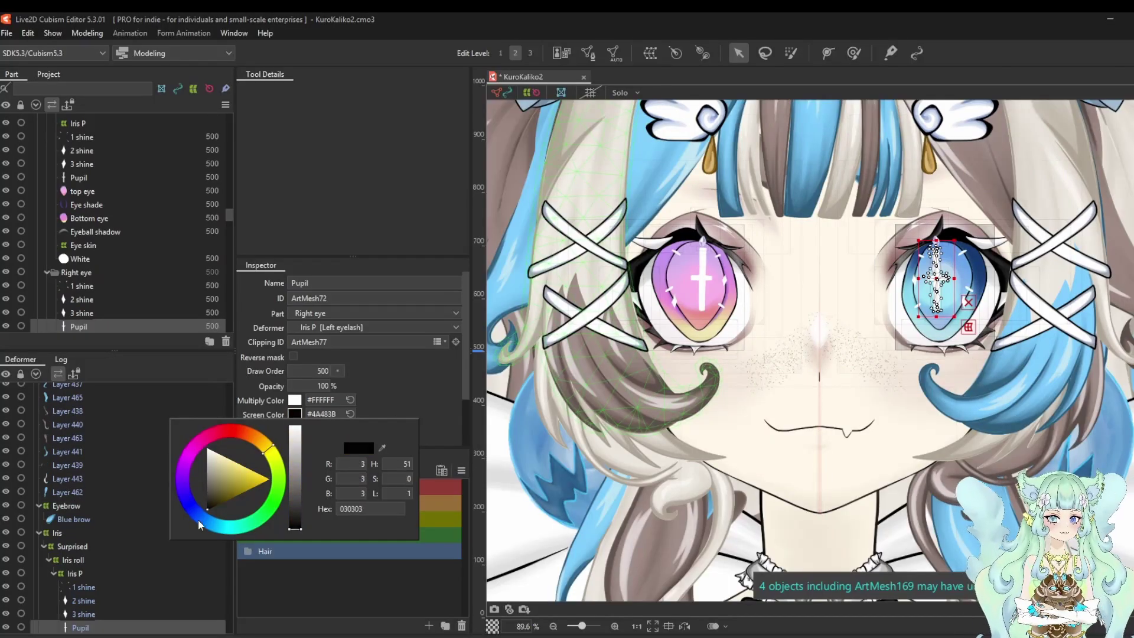
left_click(295, 400)
left_click_drag(294, 498, 295, 409)
left_click(294, 400)
left_click(295, 400)
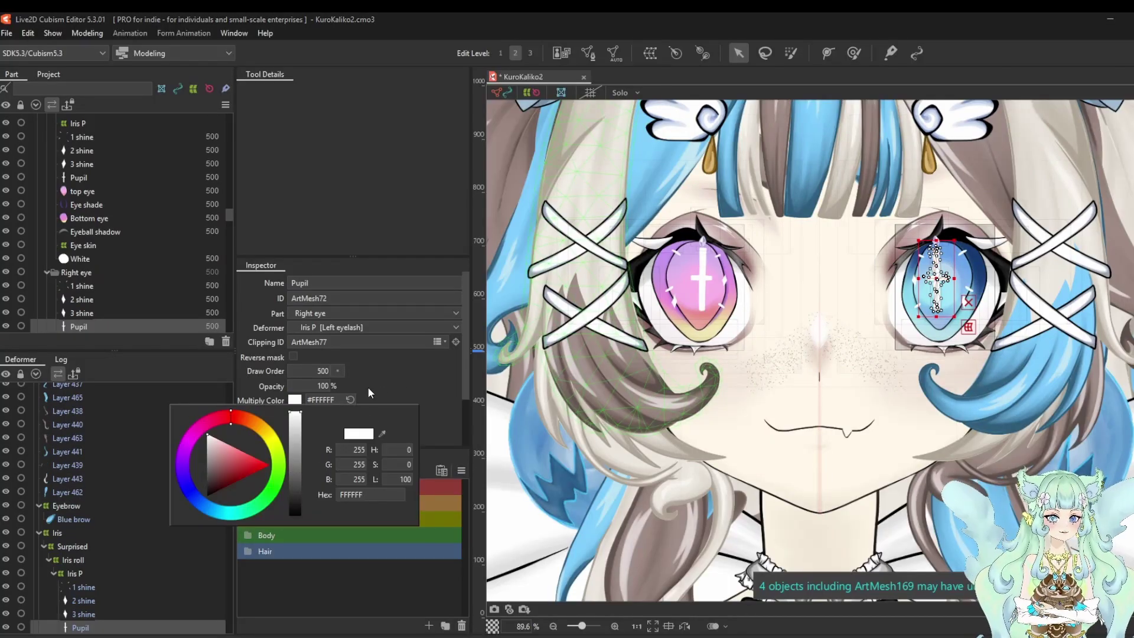
left_click(367, 389)
Create a warp deformer named Head XY around all head meshes and both eyes' Eyebrow, Iris and Eye skin deformers.
scroll(989, 227, "down", 5)
left_click(1112, 184)
left_click_drag(918, 127, 785, 257)
scroll(83, 271, "up", 3)
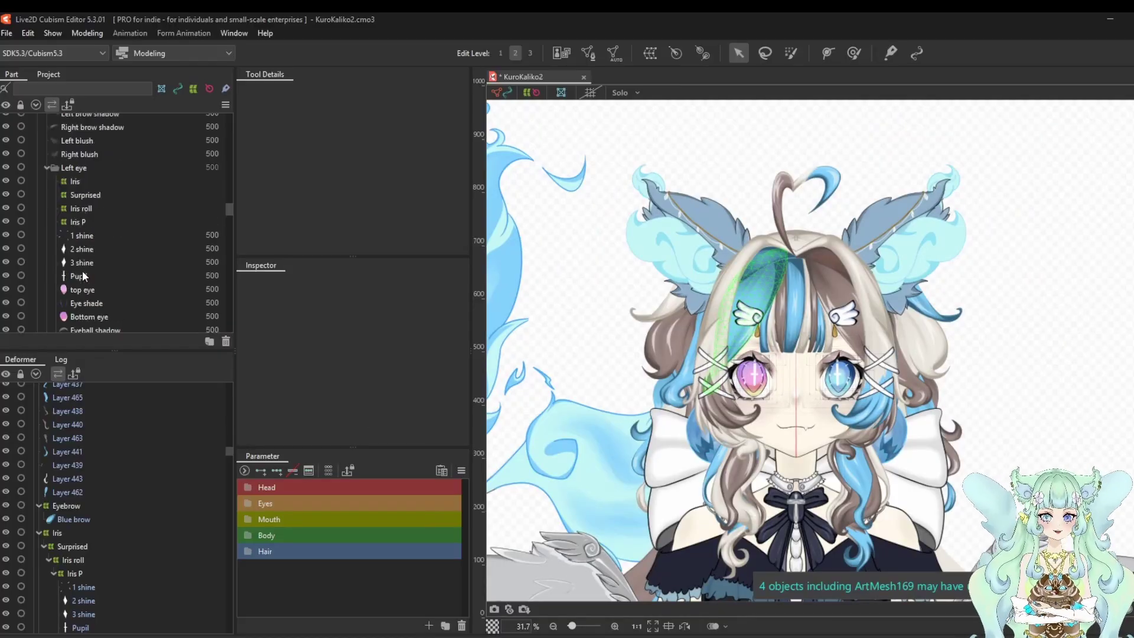
scroll(82, 275, "up", 2)
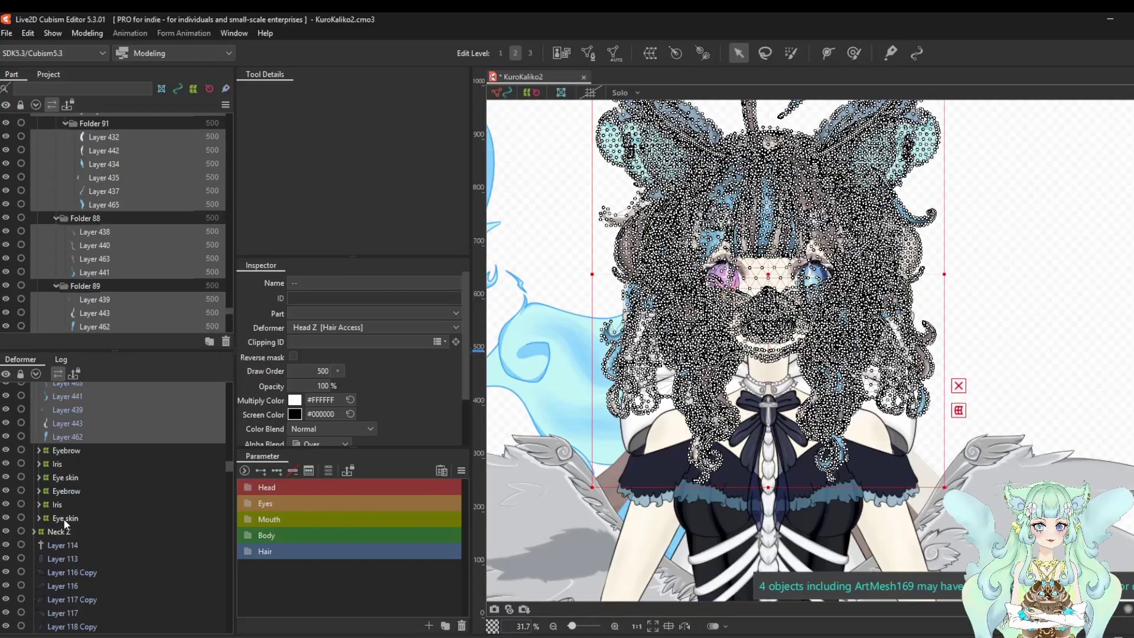
left_click(65, 451, "ctrl")
left_click(65, 464, "ctrl")
left_click(65, 478, "ctrl")
left_click(65, 492, "ctrl")
left_click(65, 505, "ctrl")
left_click(66, 519, "ctrl")
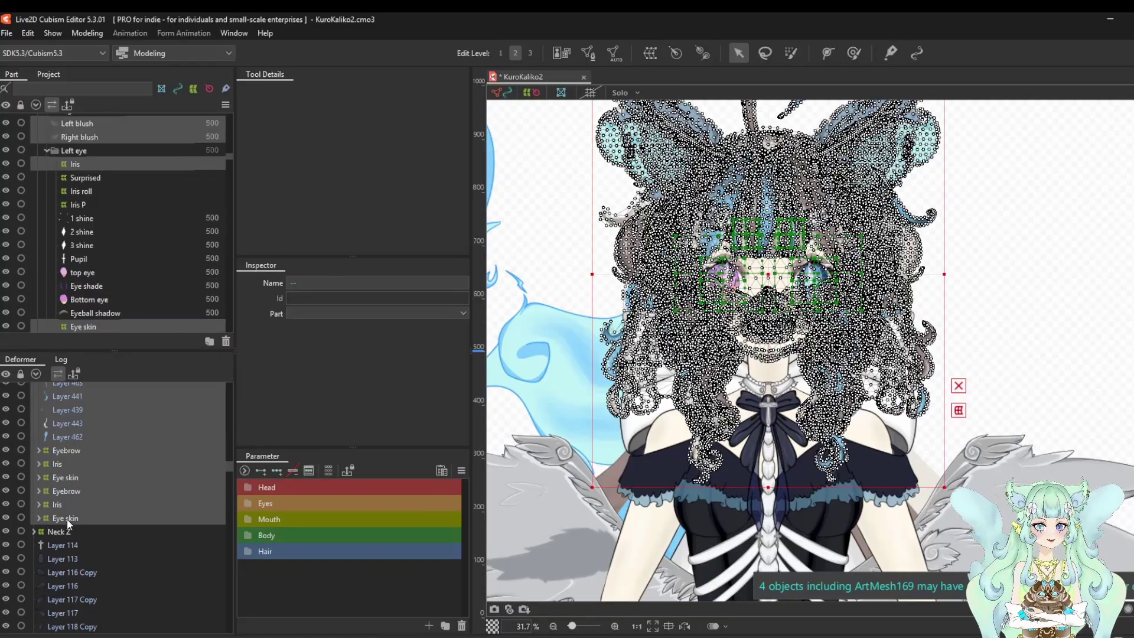
left_click(648, 54)
left_click(608, 446)
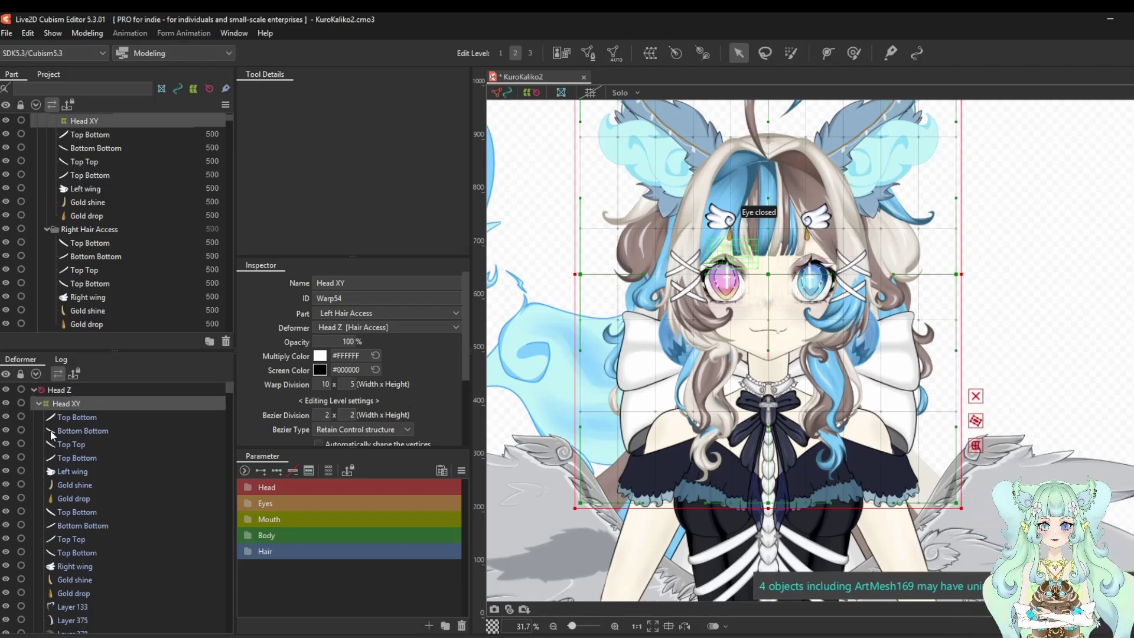
Resize the Head XY warp deformer without affecting its children and centre it on the face's midline.
scroll(750, 455, "down", 3)
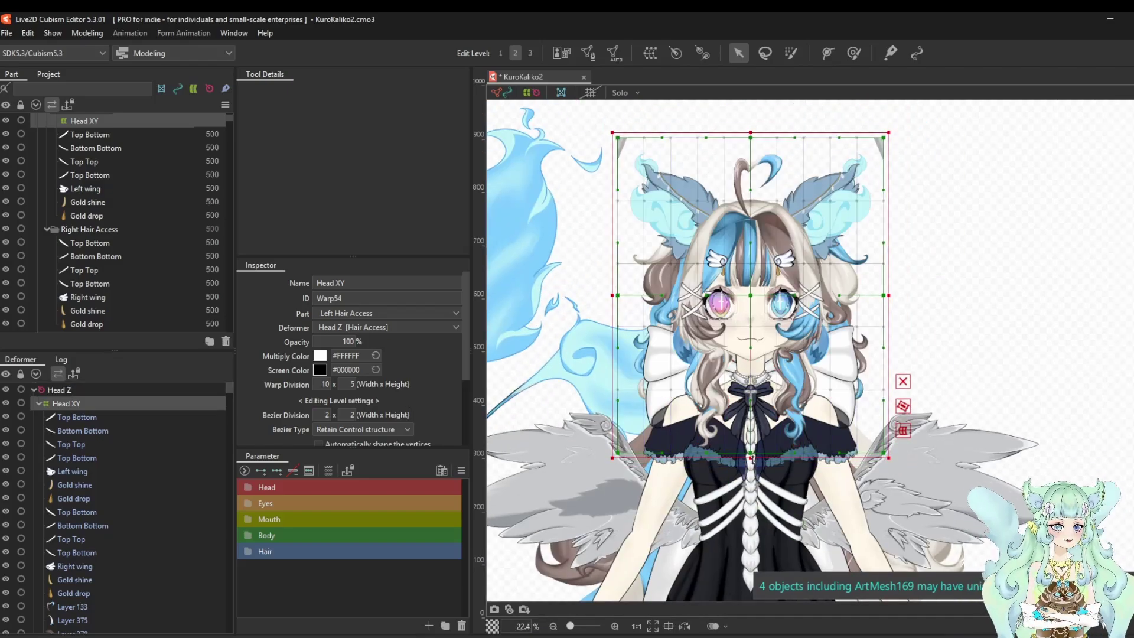
scroll(756, 296, "up", 5)
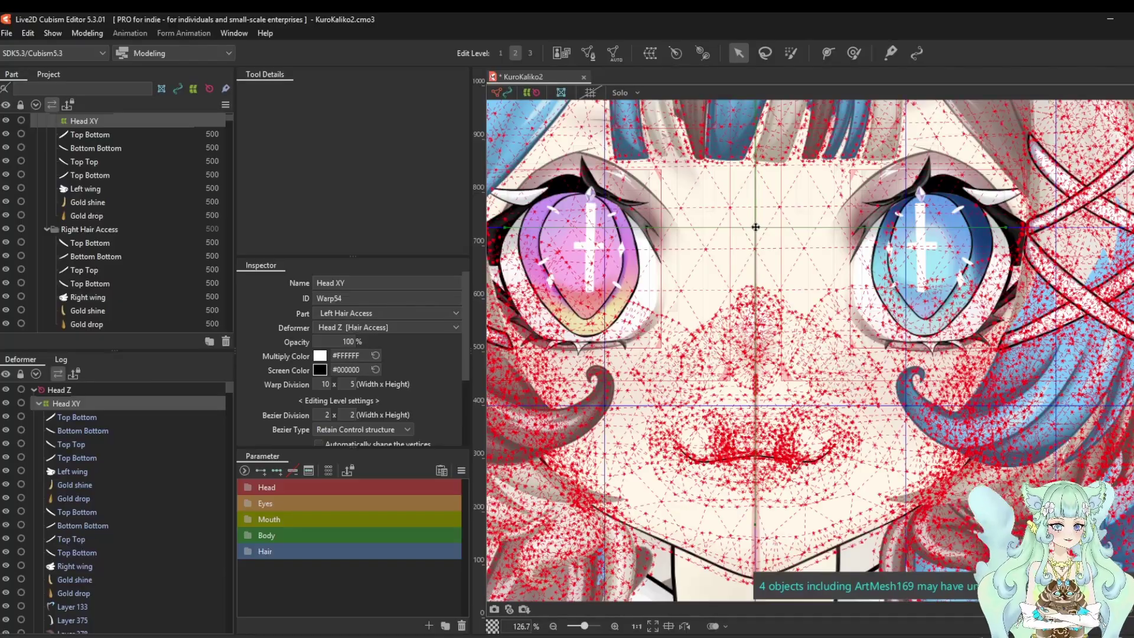
scroll(762, 230, "down", 5)
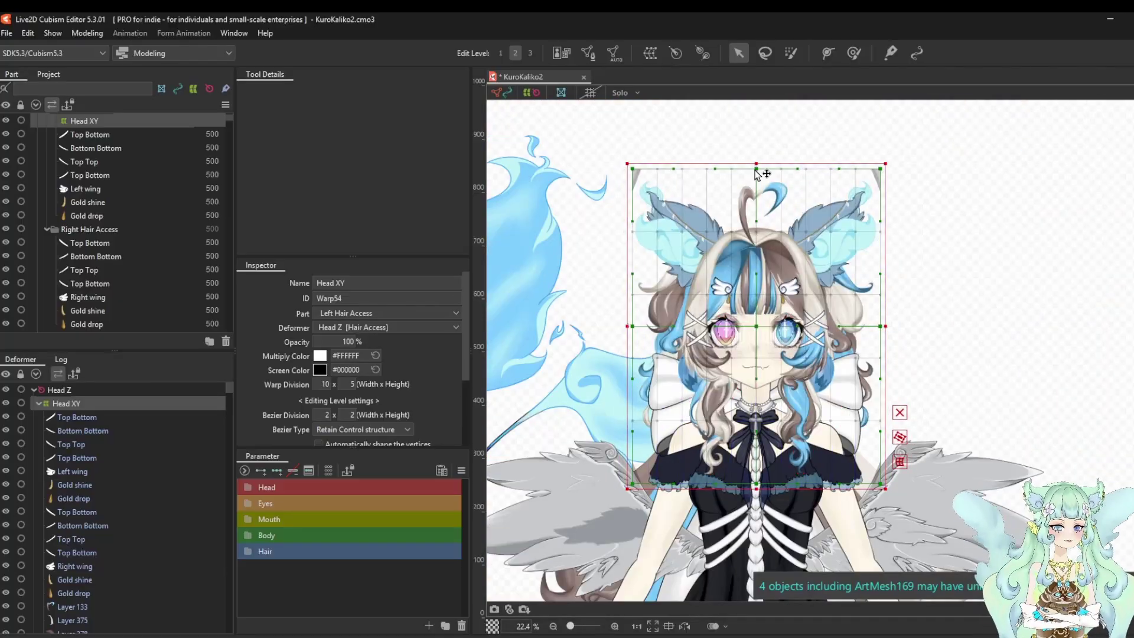
Set Head XY to bezier division 20 x 18 and warp division 2 x 2, and align its grid with the nose line.
left_click_drag(325, 415, 366, 425)
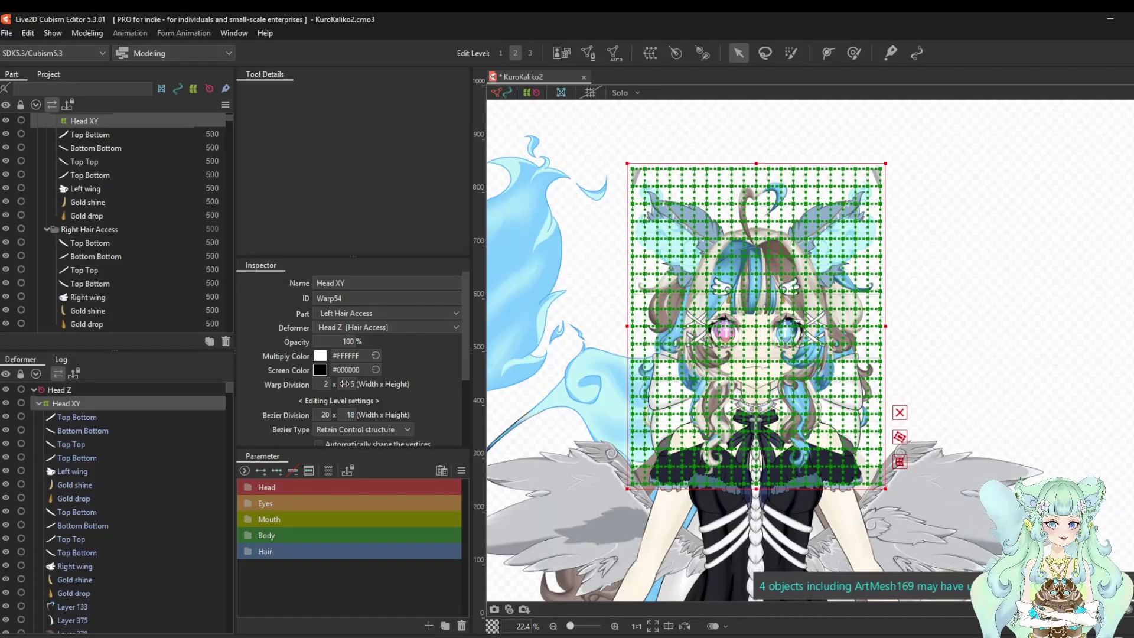
left_click_drag(342, 384, 362, 392)
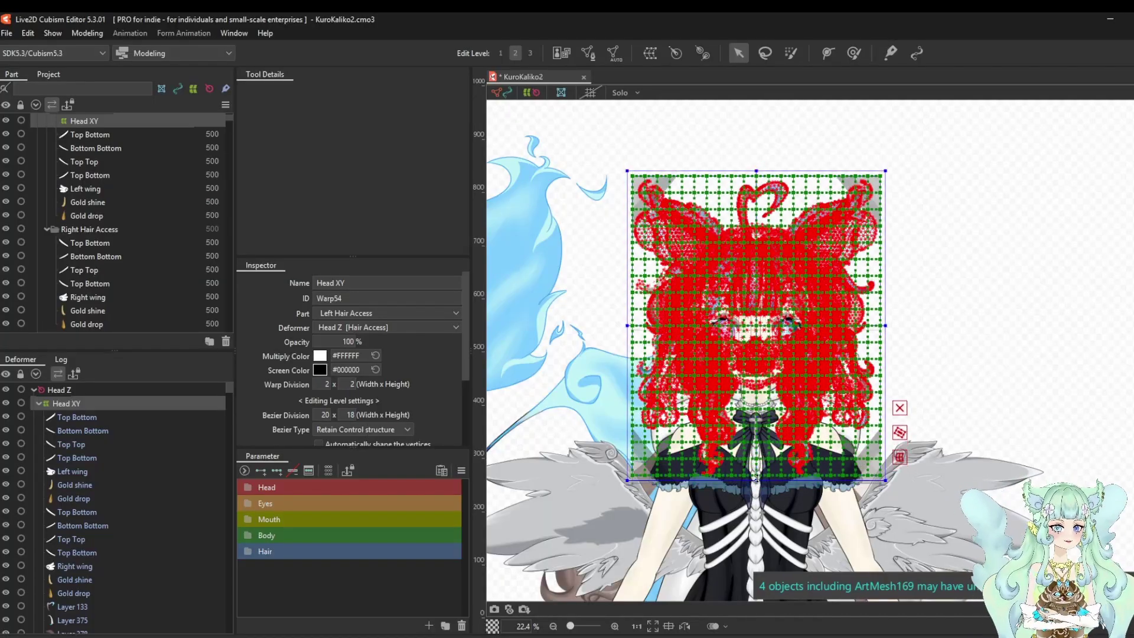
scroll(768, 341, "up", 3)
scroll(746, 357, "up", 4)
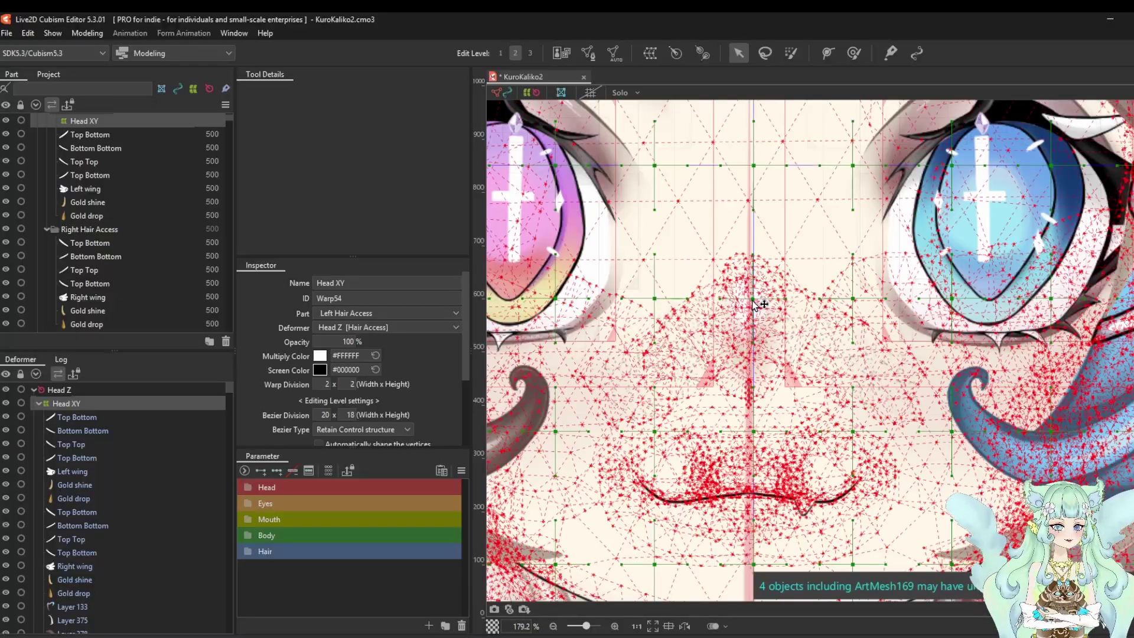
scroll(762, 339, "down", 5)
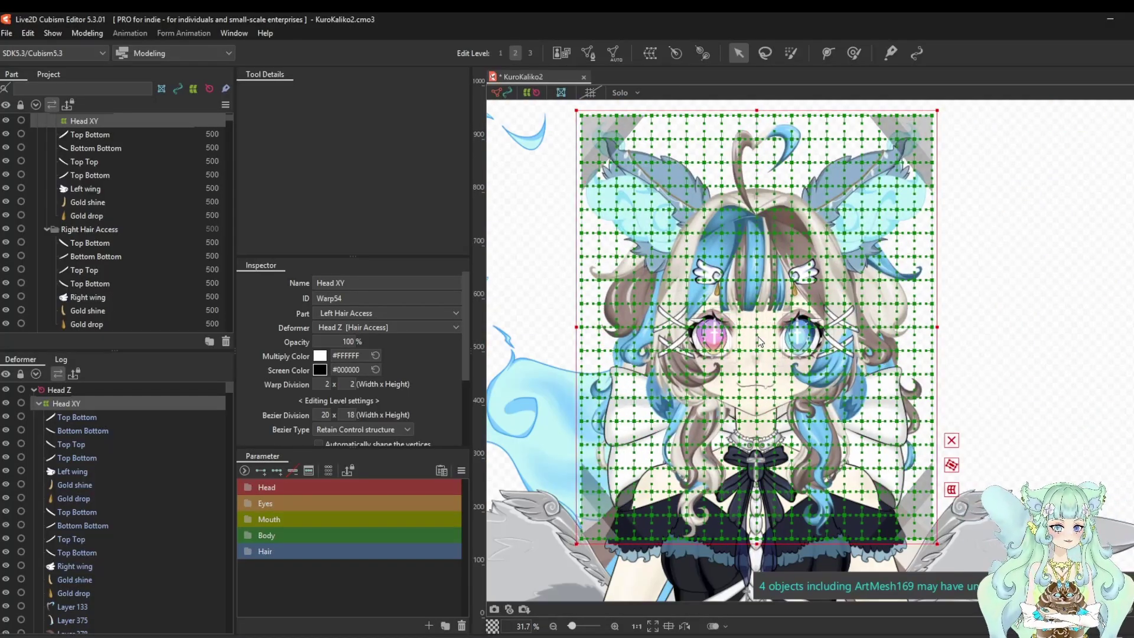
scroll(760, 335, "up", 3)
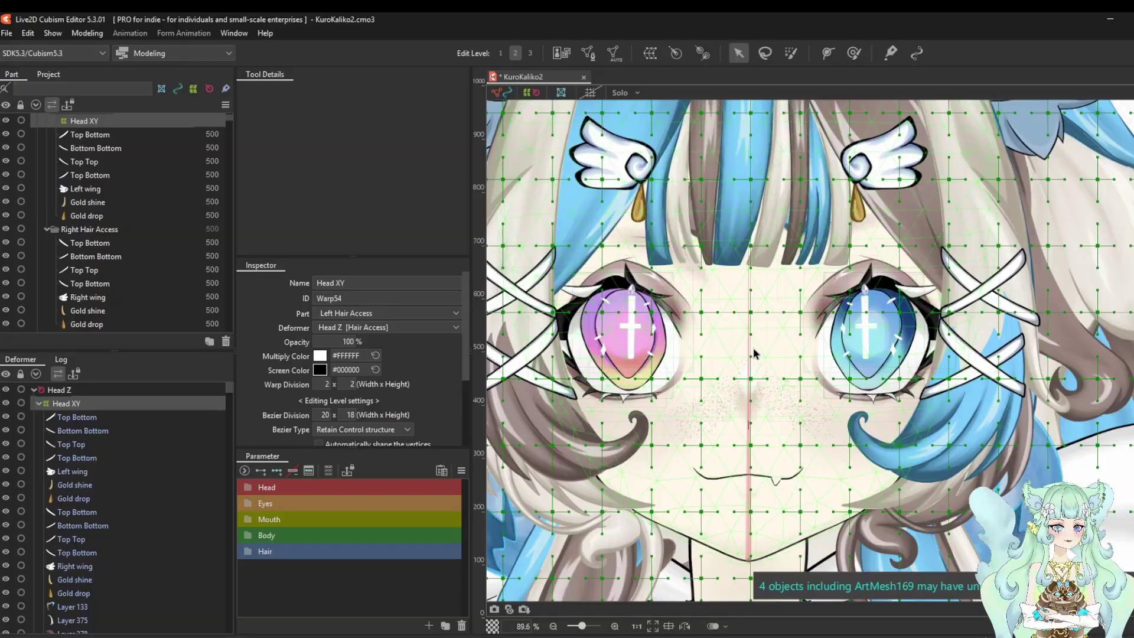
scroll(758, 354, "down", 4)
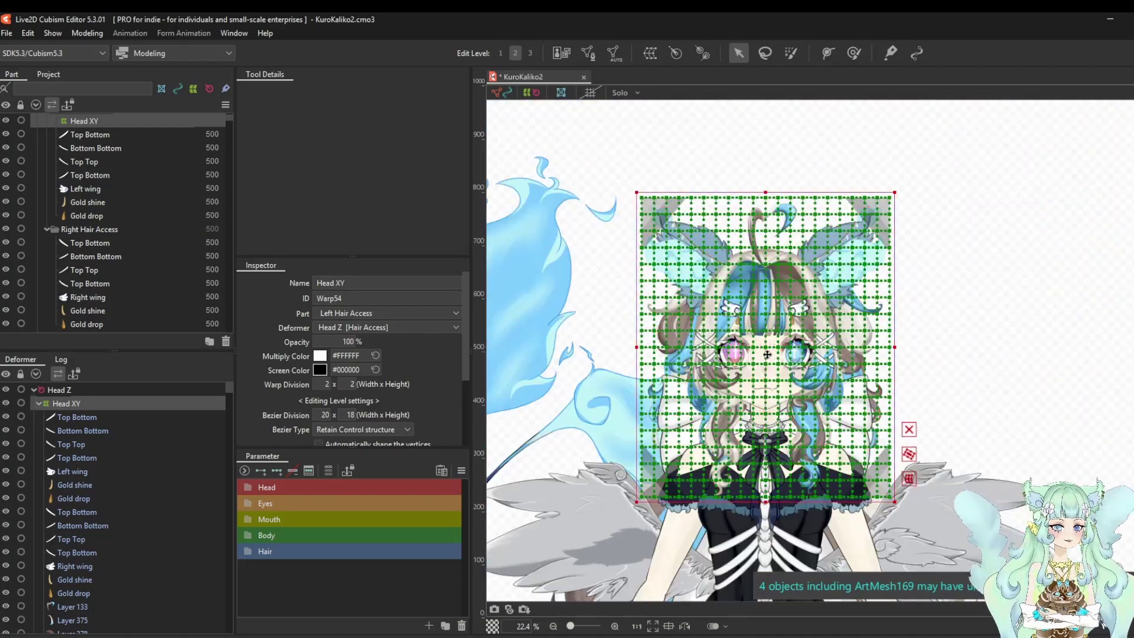
Add three keyforms to Head XY on both Angle X and Angle Y, and set Angle X to -30.
left_click(247, 487)
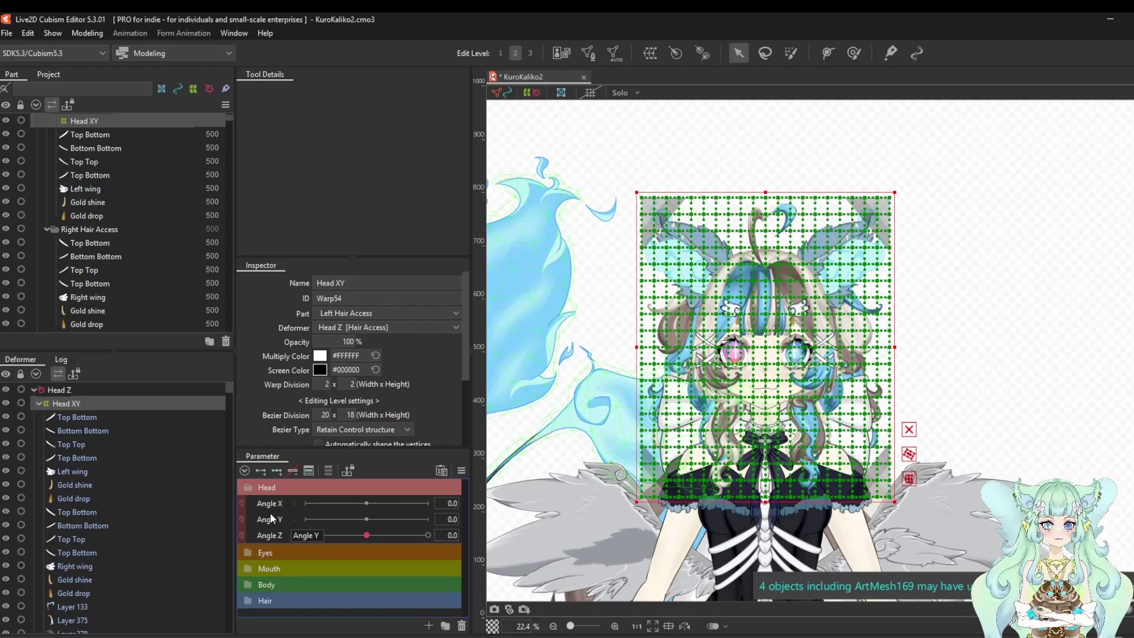
left_click(258, 502)
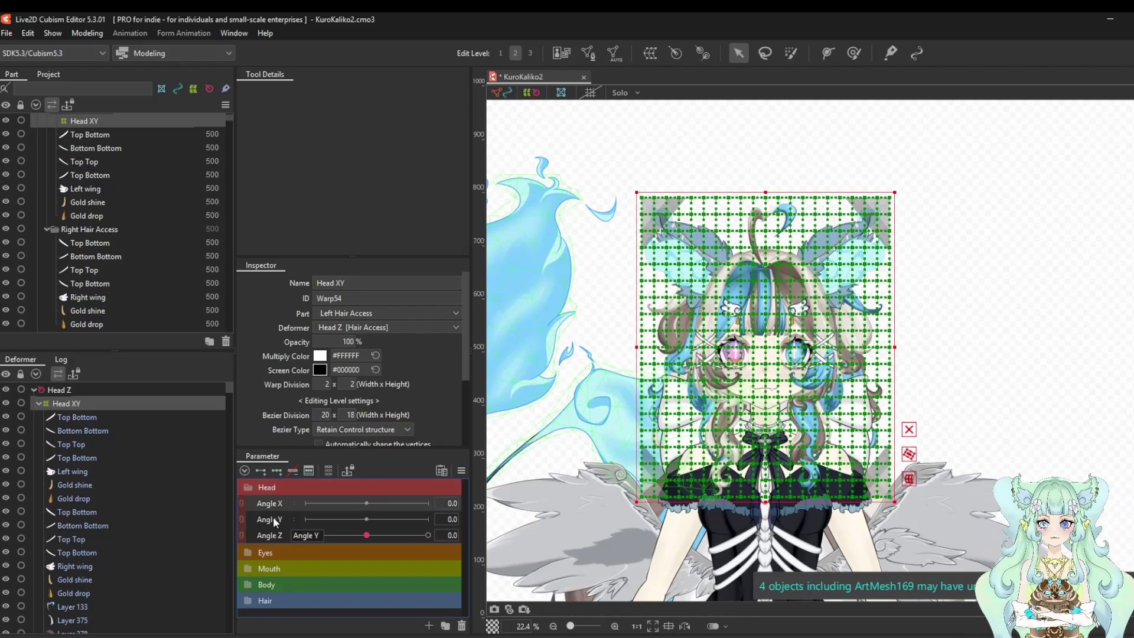
scroll(751, 338, "up", 2)
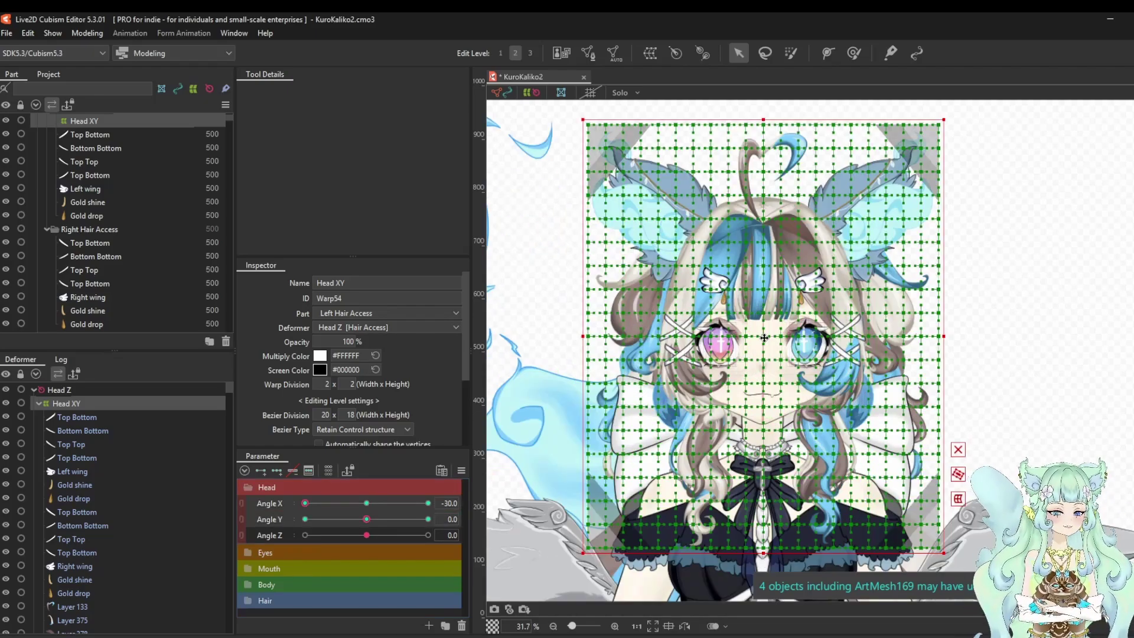
Shift the face and the top of the head on Head XY at Angle X -30 with a 1039 px deform brush.
left_click(853, 53)
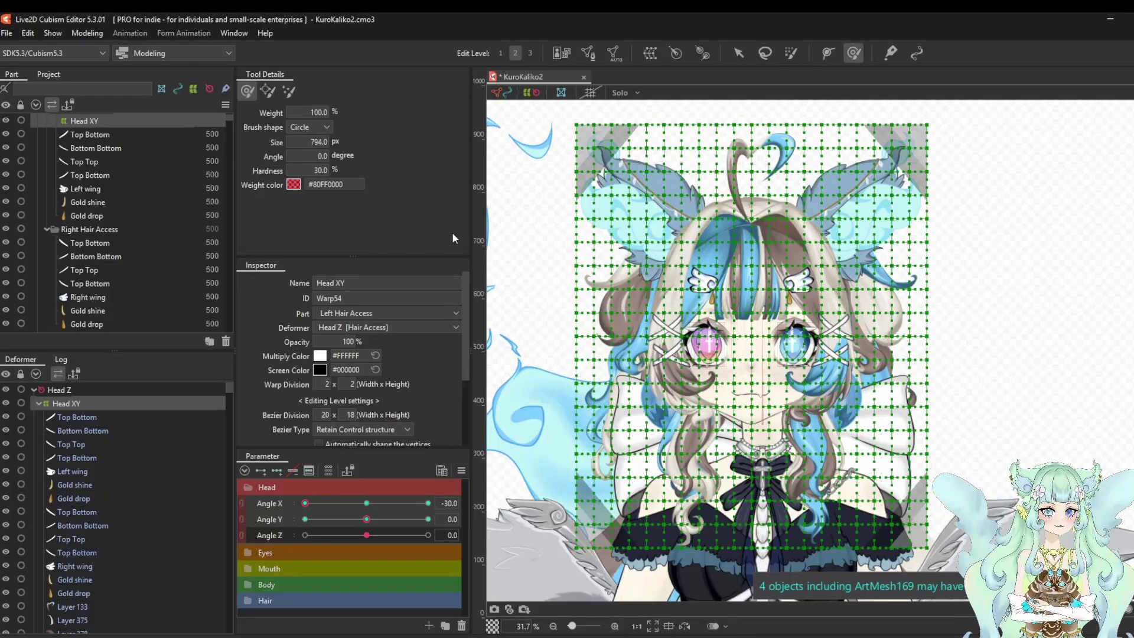
left_click_drag(550, 336, 563, 336)
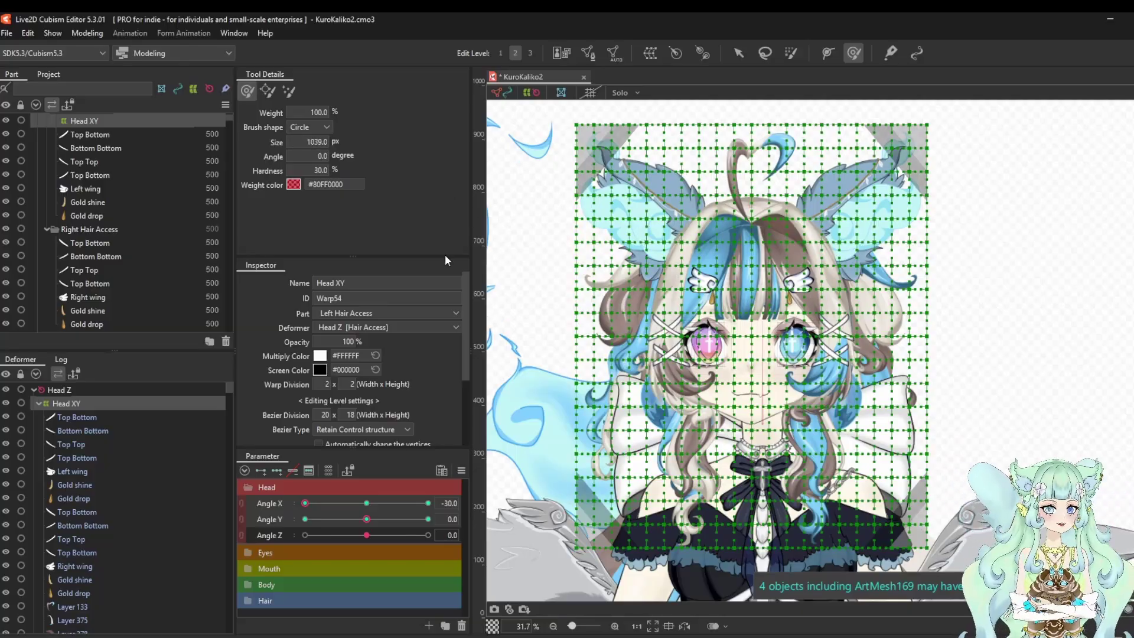
scroll(651, 326, "down", 2)
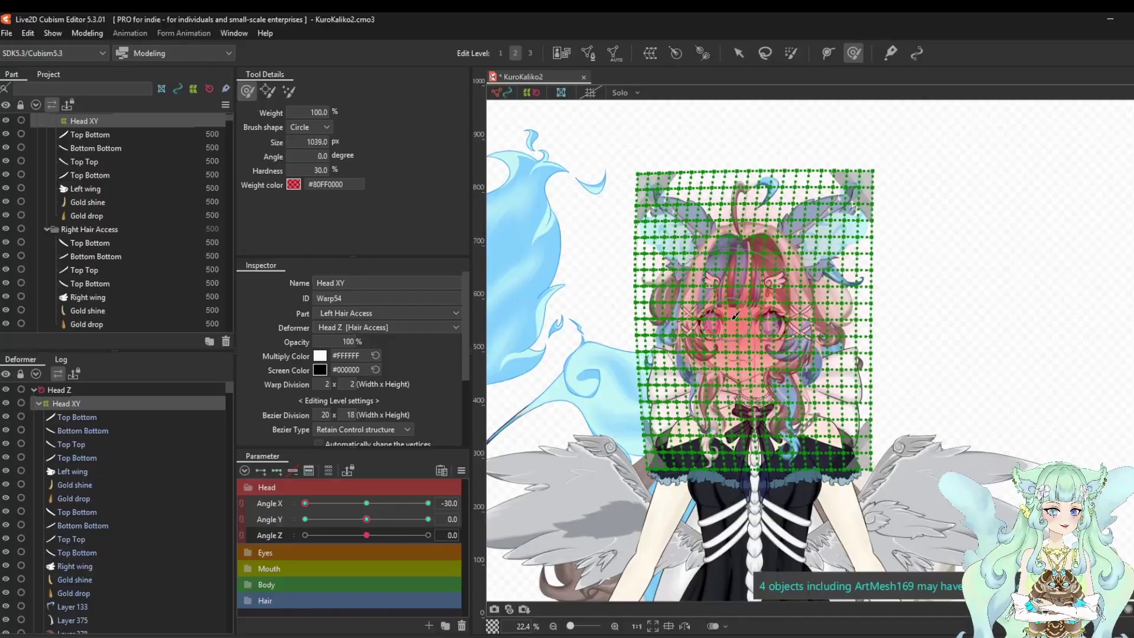
scroll(735, 316, "up", 4)
scroll(762, 142, "down", 2)
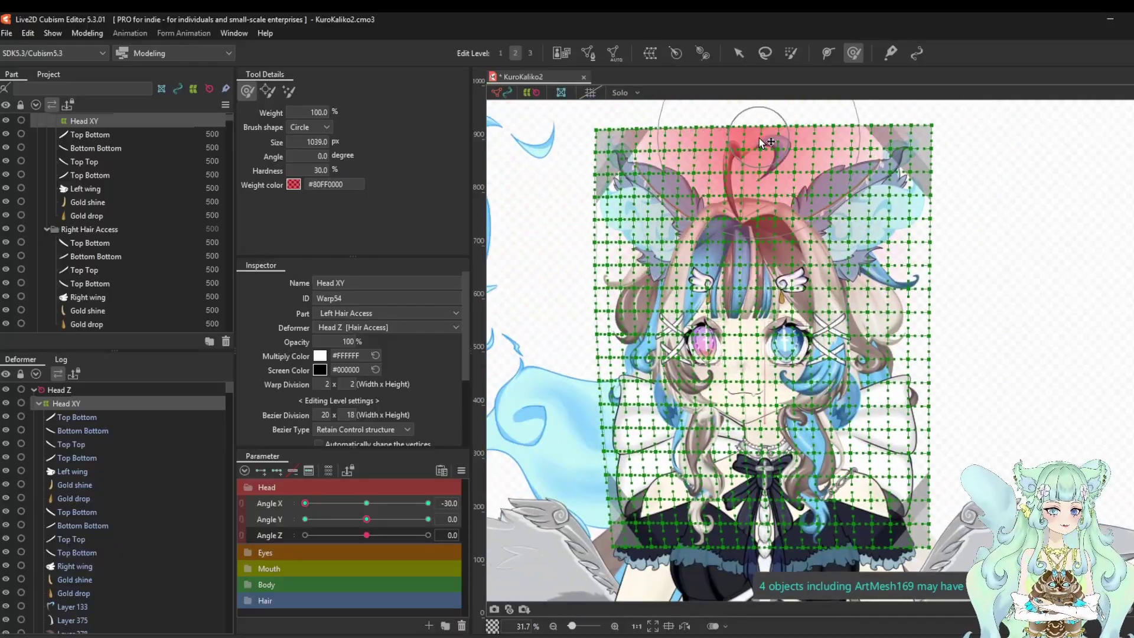
left_click_drag(598, 133, 605, 136)
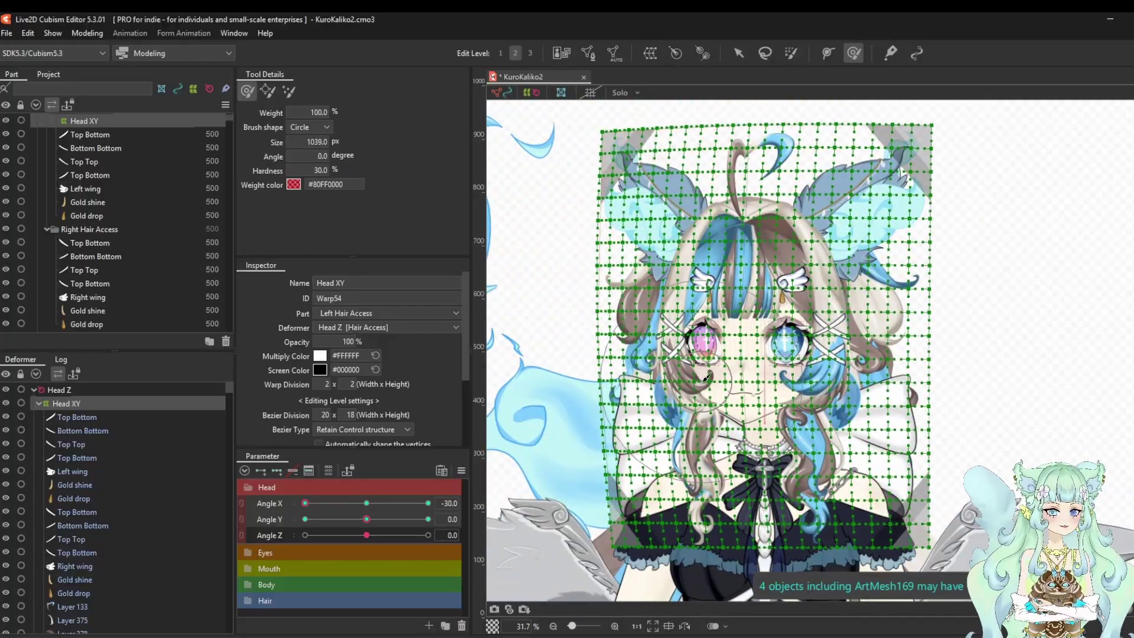
Enlarge the deform brush to 1303 px and adjust Head XY's top edge and both sides for the Angle X -30 head turn.
left_click_drag(703, 380, 729, 380)
mouse_move(665, 475)
left_mouse_down()
mouse_move(674, 471)
mouse_move(688, 498)
left_mouse_up()
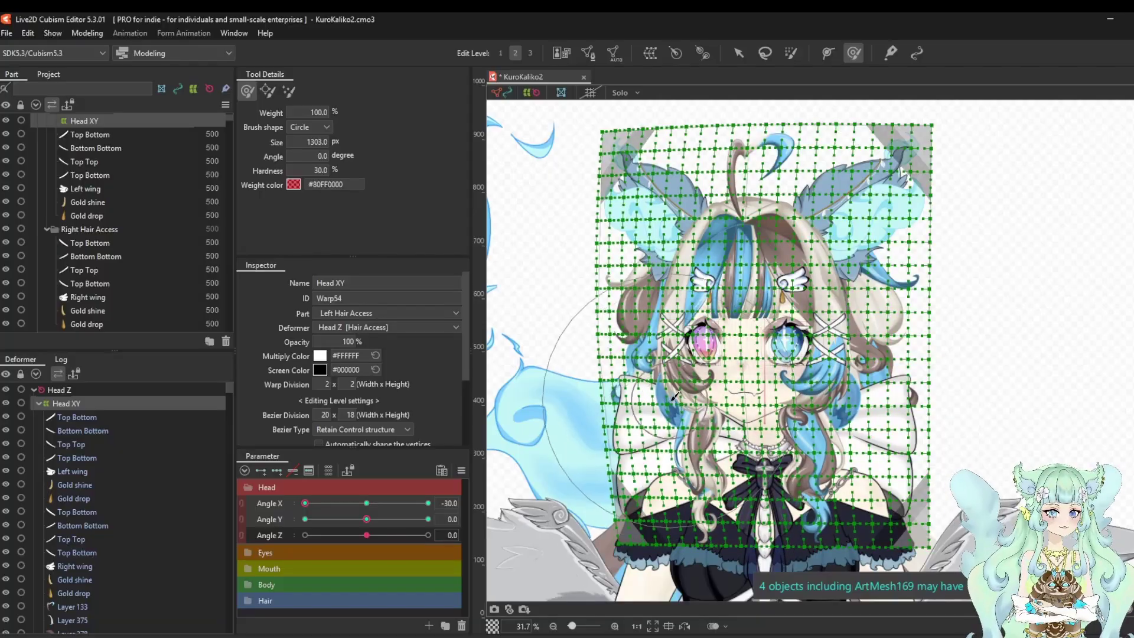
left_click_drag(740, 388, 736, 387)
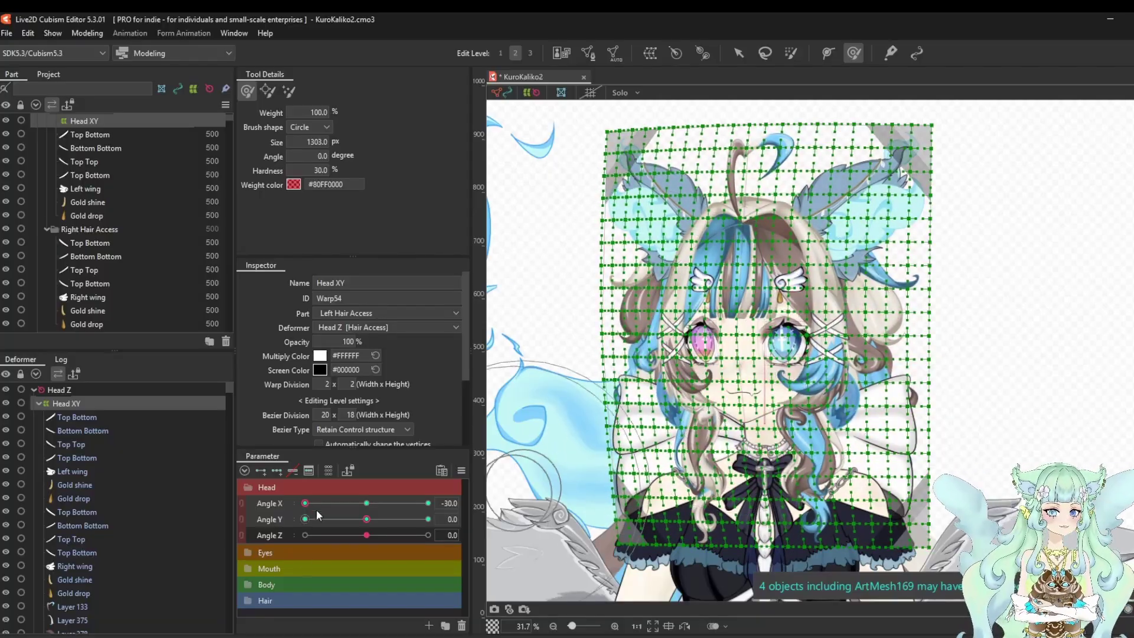
left_click_drag(712, 128, 714, 129)
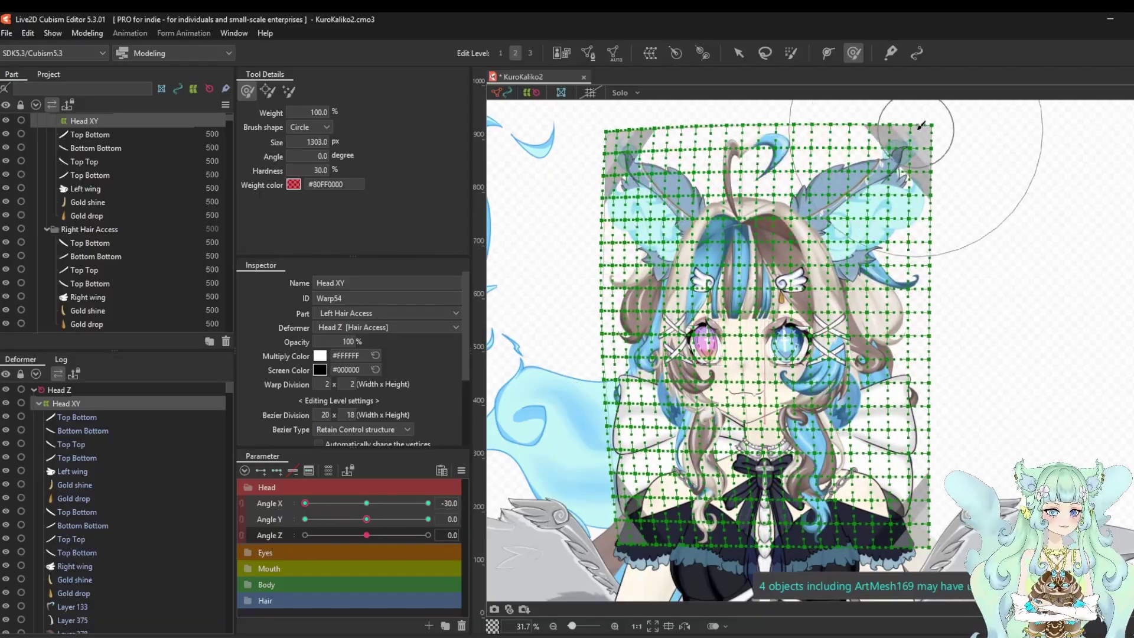
left_click_drag(903, 312, 908, 313)
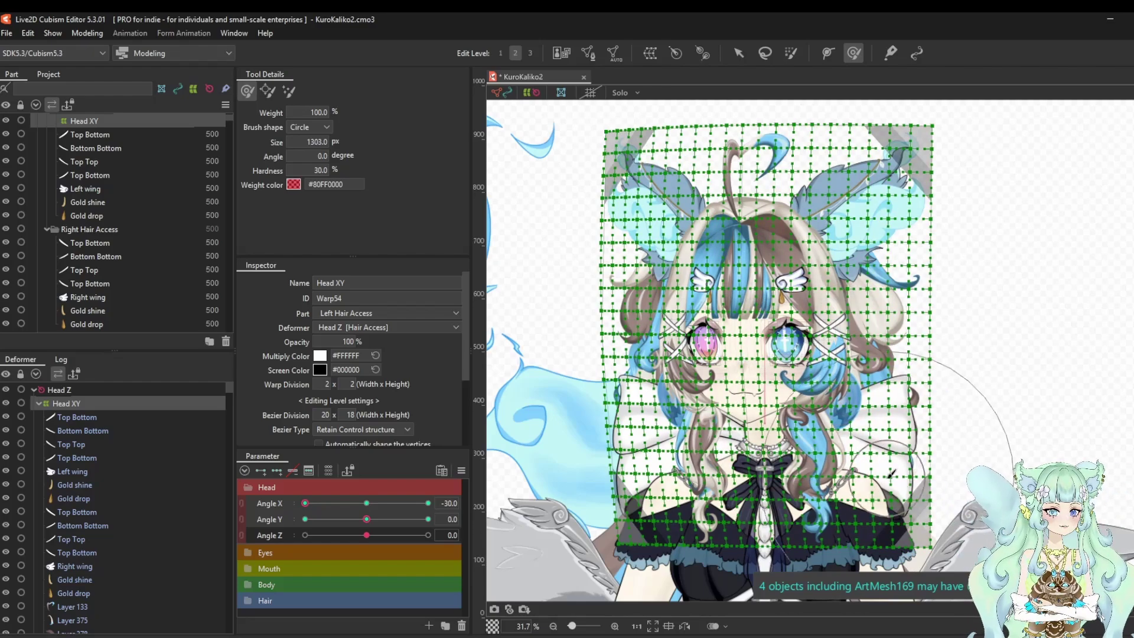
left_click_drag(614, 362, 617, 363)
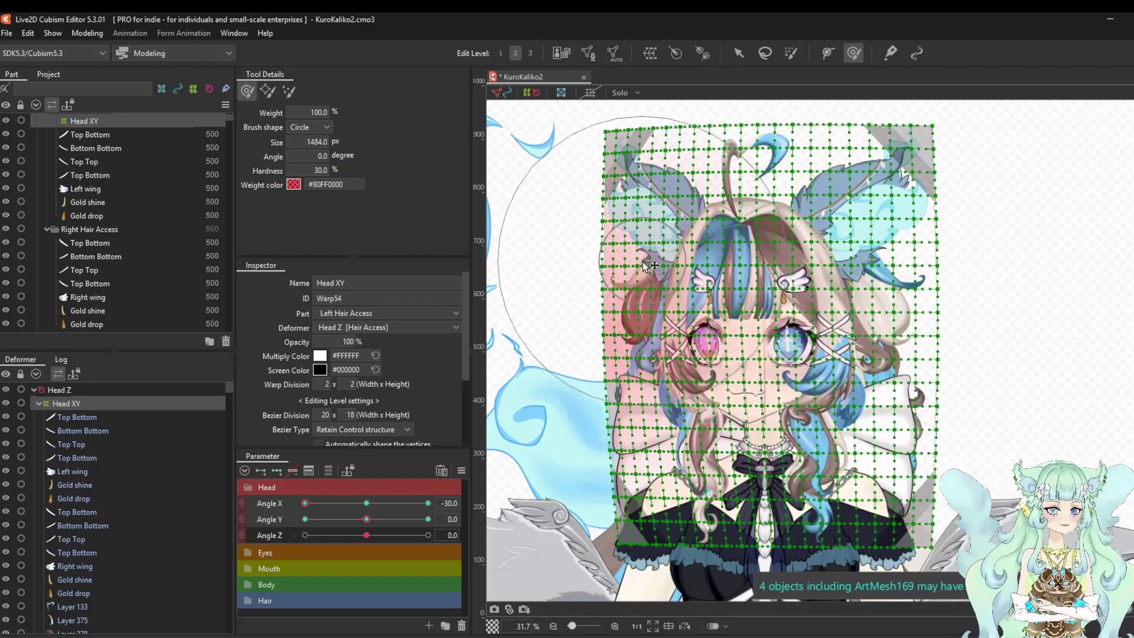
Curve Head XY's left and right sides at Angle X -30 using a 1484 px deform brush.
left_click_drag(645, 265, 682, 390)
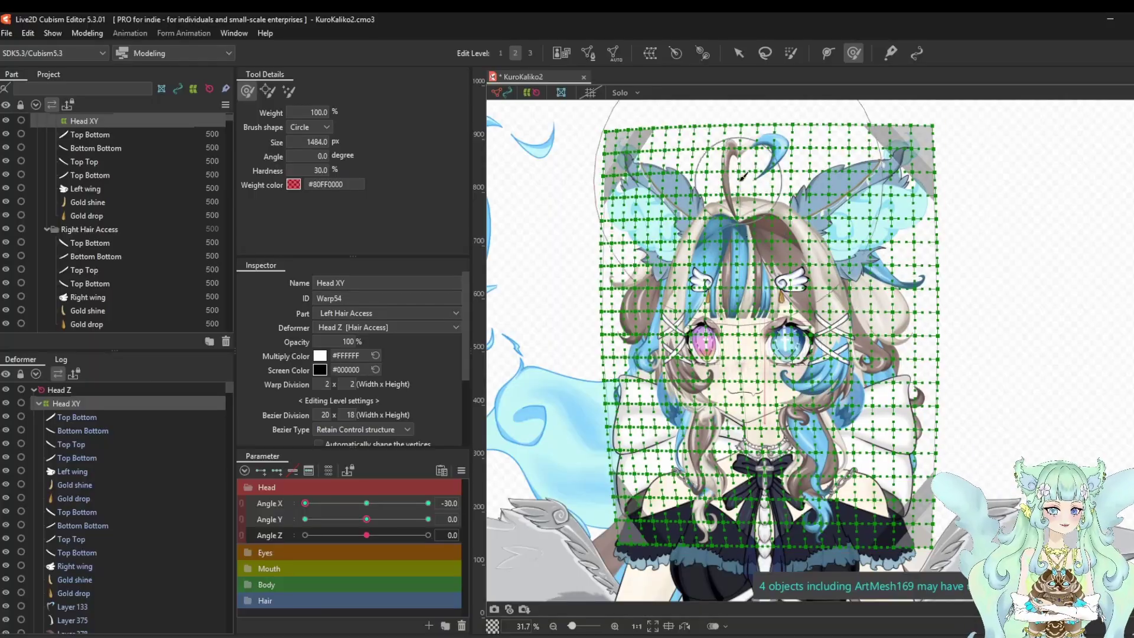
left_click_drag(889, 183, 888, 183)
mouse_move(305, 503)
left_mouse_down()
mouse_move(317, 514)
mouse_move(305, 505)
left_mouse_up()
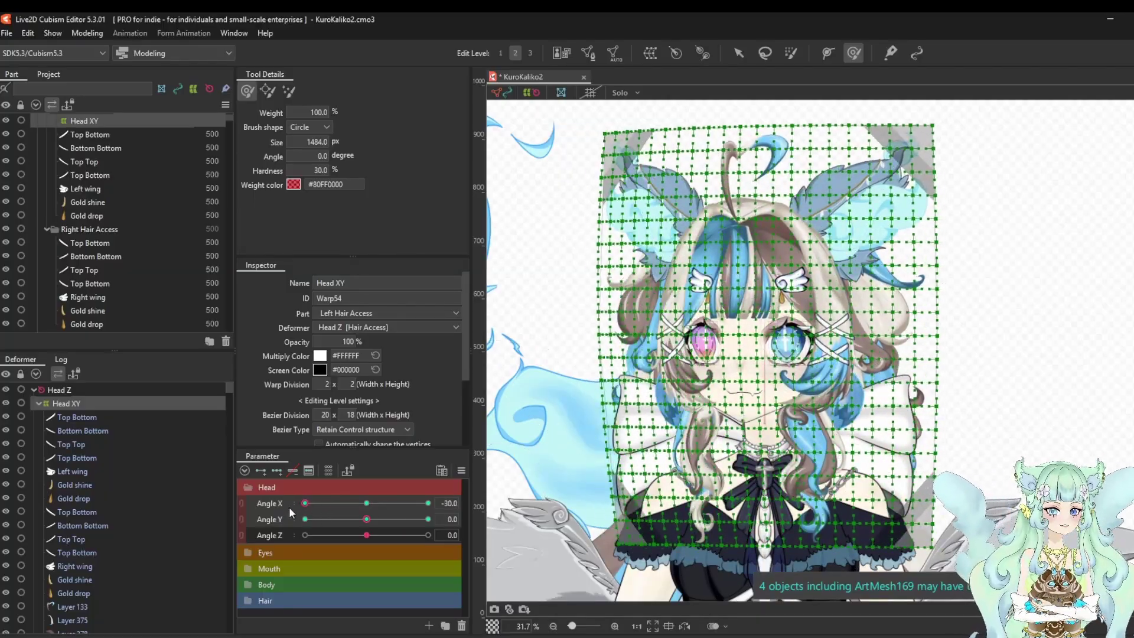
scroll(738, 380, "up", 4)
scroll(711, 319, "down", 2)
left_click_drag(584, 285, 588, 286)
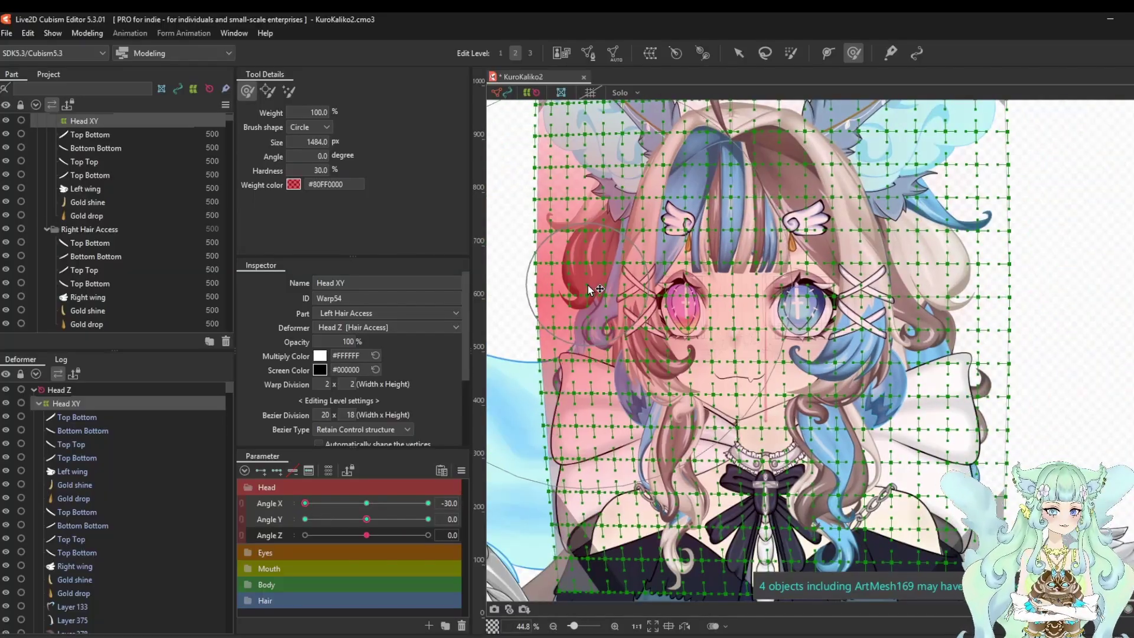
scroll(614, 448, "down", 2)
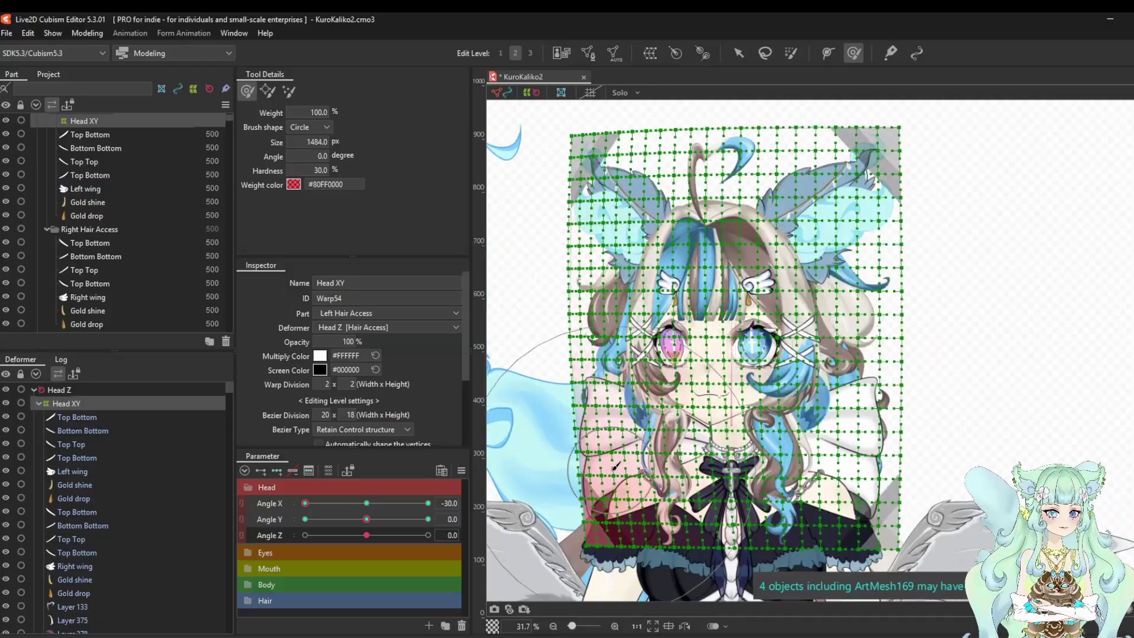
mouse_move(868, 147)
left_mouse_down()
mouse_move(888, 177)
mouse_move(883, 305)
left_mouse_up()
left_click_drag(849, 427, 862, 495)
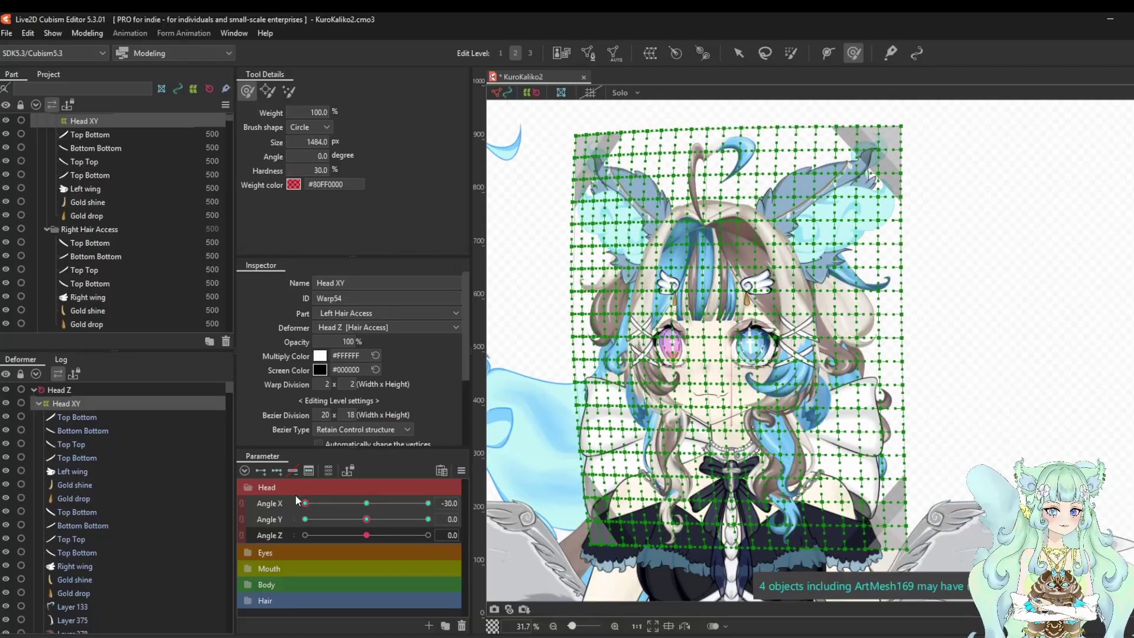
mouse_move(304, 503)
left_mouse_down()
mouse_move(402, 512)
mouse_move(399, 525)
mouse_move(305, 511)
left_mouse_up()
left_click(496, 504)
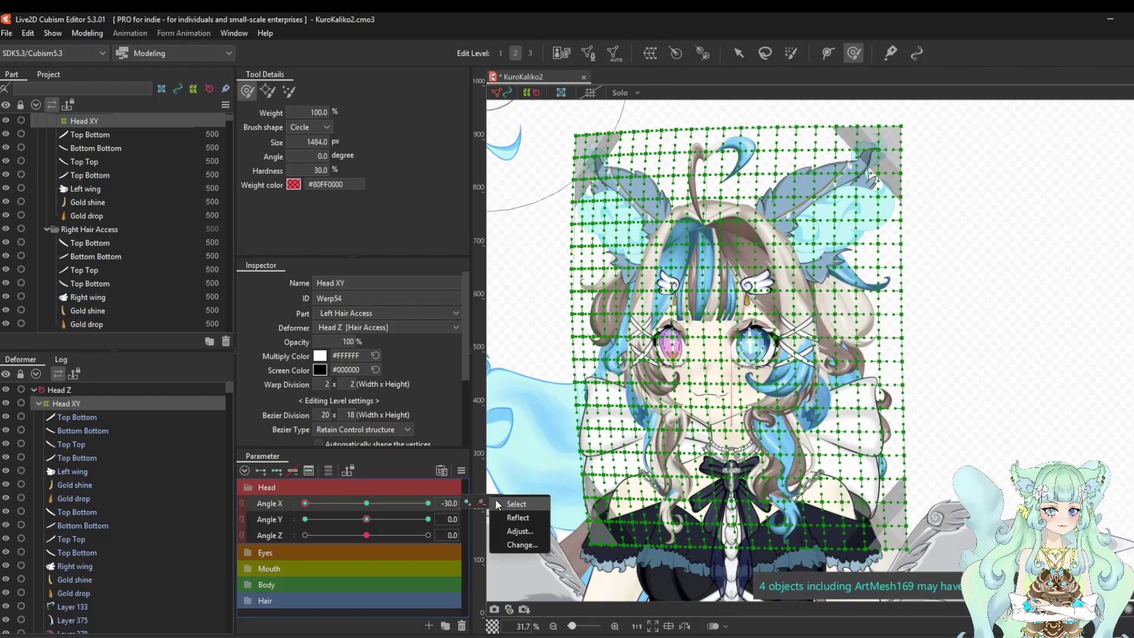
left_click(462, 471)
left_click(513, 499)
left_click(562, 498)
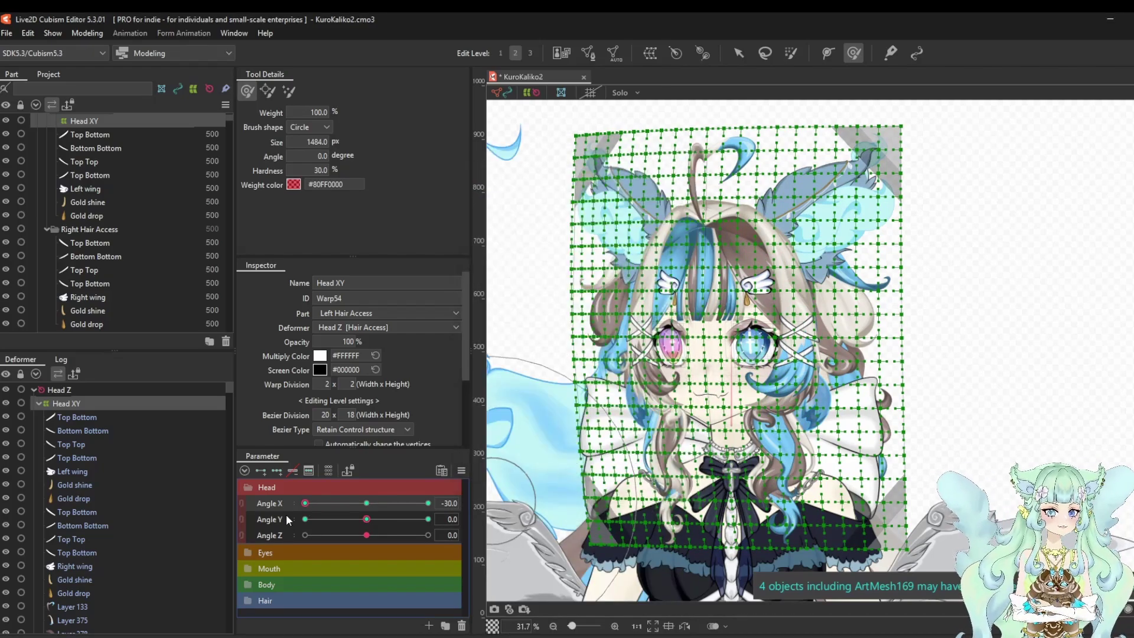
Tilt Head XY's top edge at Angle X -30 by lowering its left corner and raising its right corner with the deform brush.
key("v")
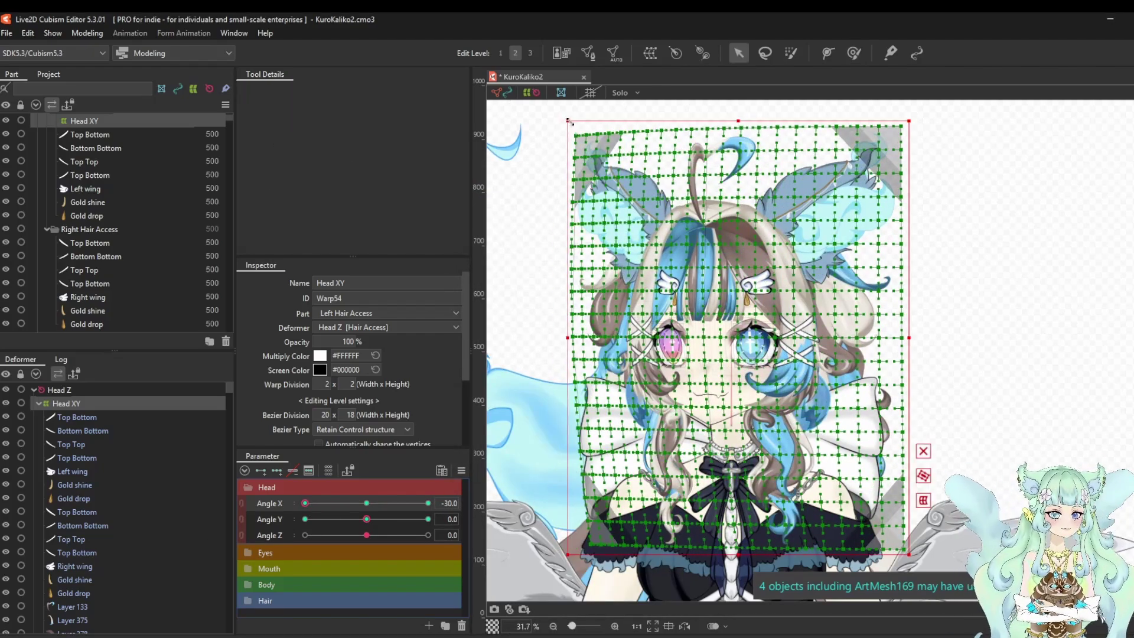
key("w")
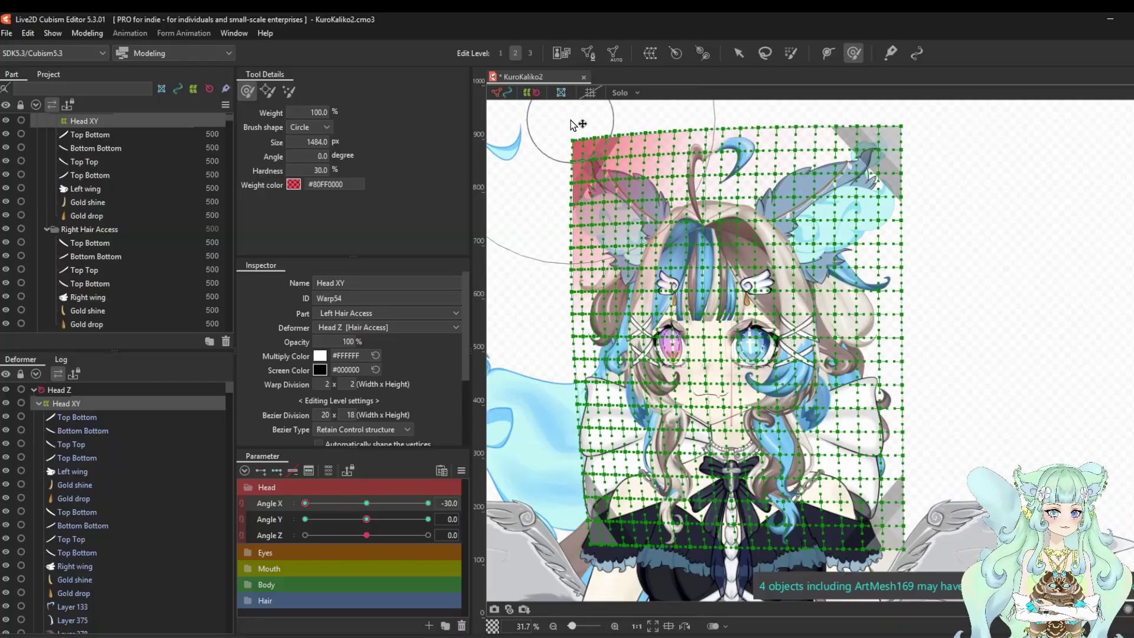
left_click_drag(887, 143, 887, 140)
left_click_drag(575, 137, 573, 141)
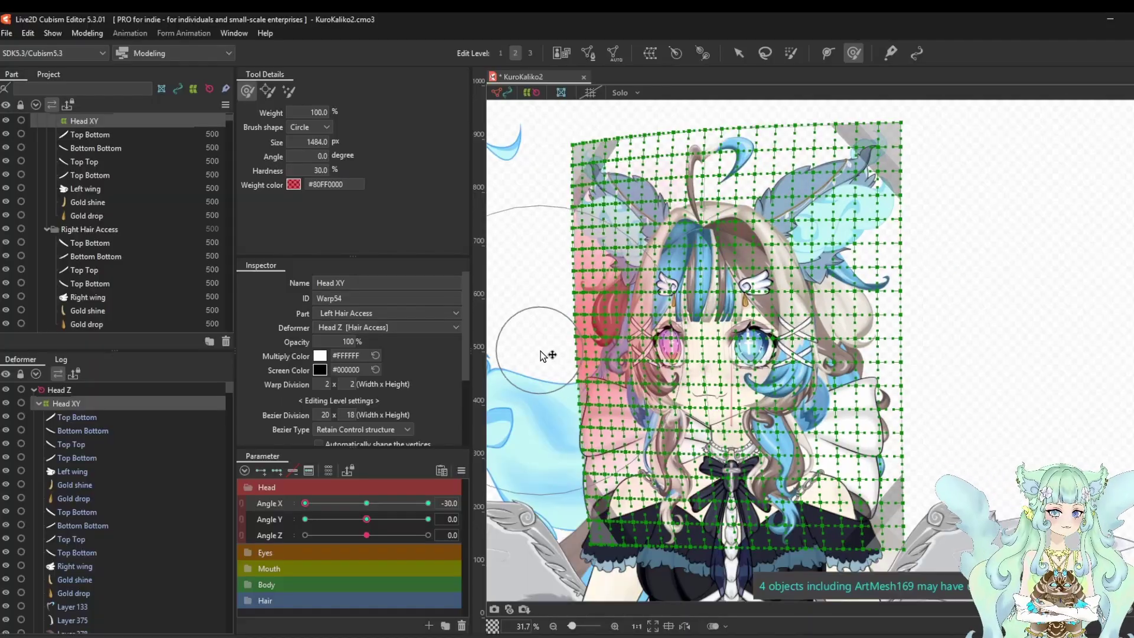
left_click_drag(560, 482, 565, 480)
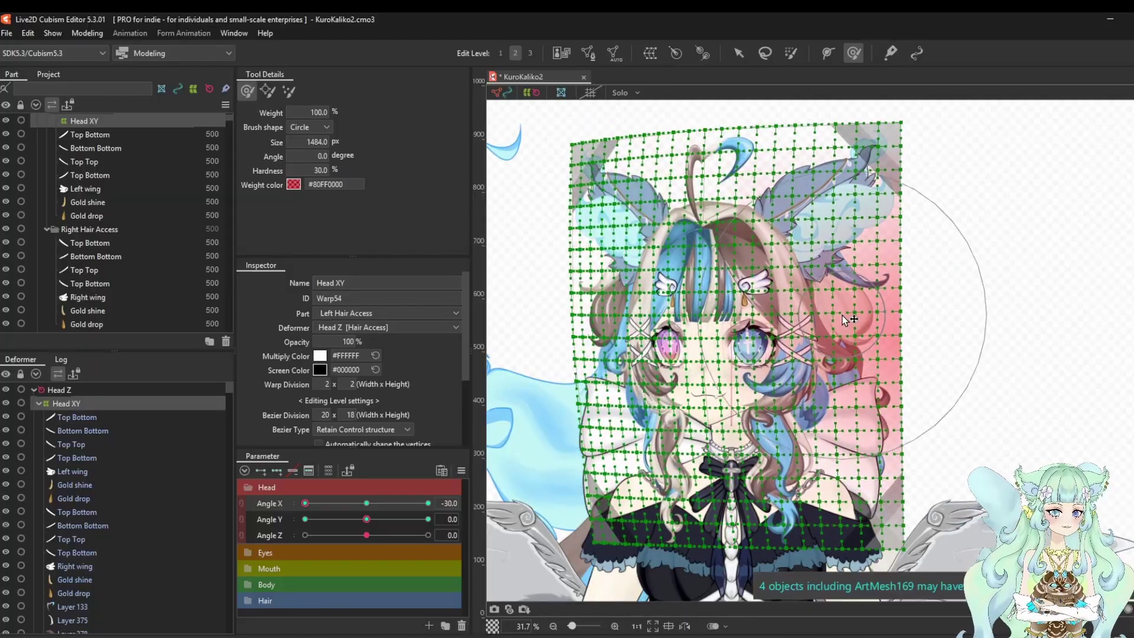
left_click_drag(305, 503, 381, 510)
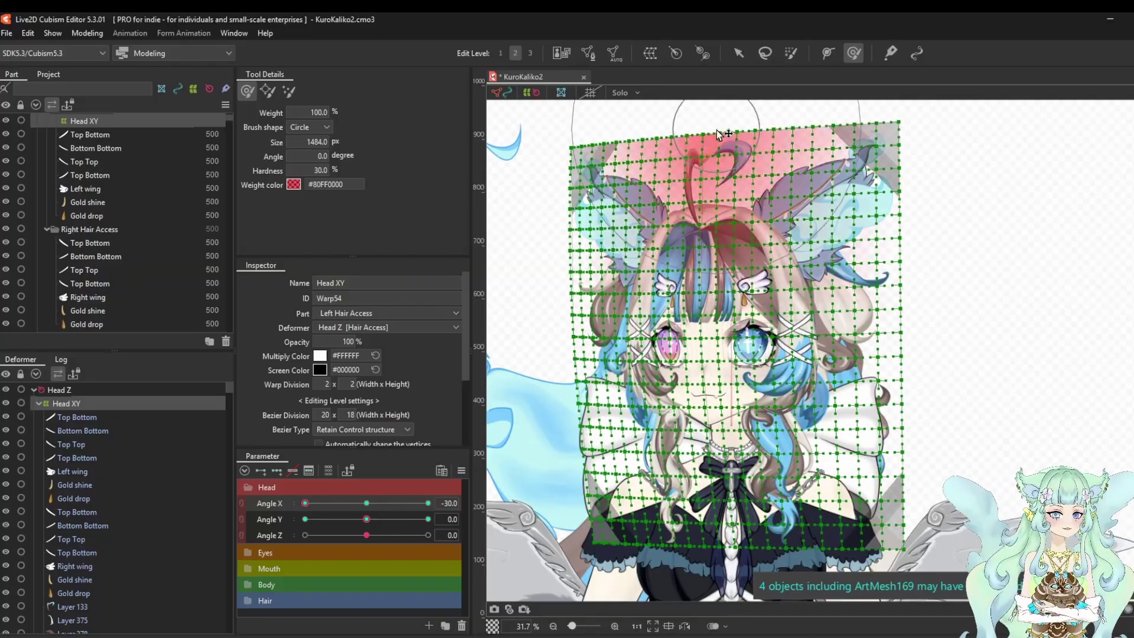
Refine the face and the upper part of Head XY at Angle X -30, and return Angle X to 0.
scroll(717, 134, "down", 2)
scroll(709, 154, "up", 4)
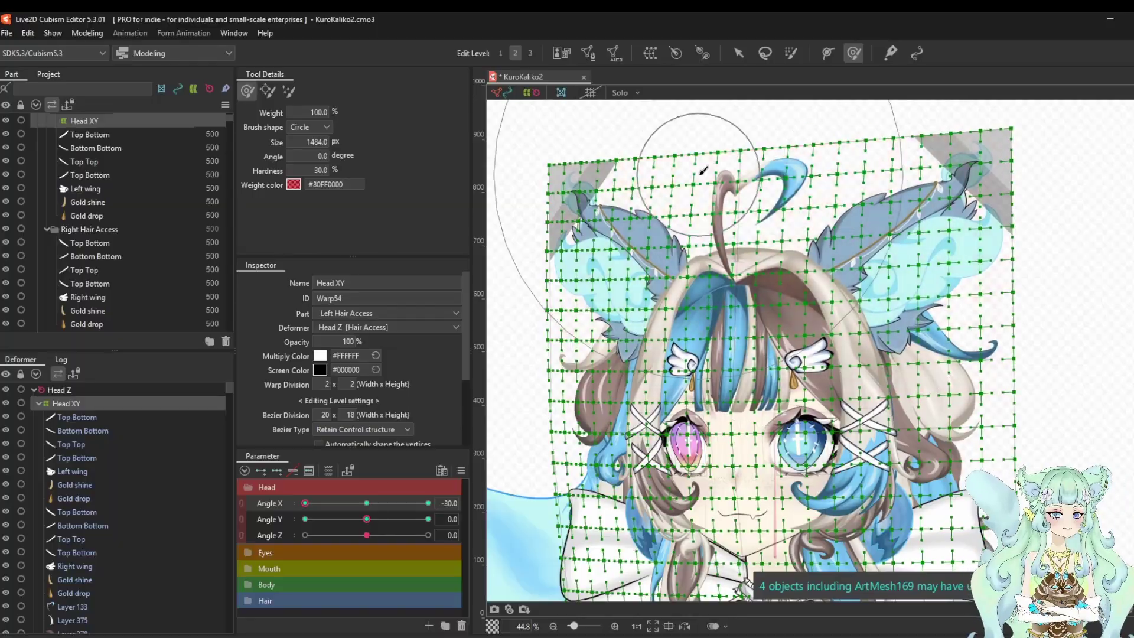
left_click_drag(695, 299, 683, 196)
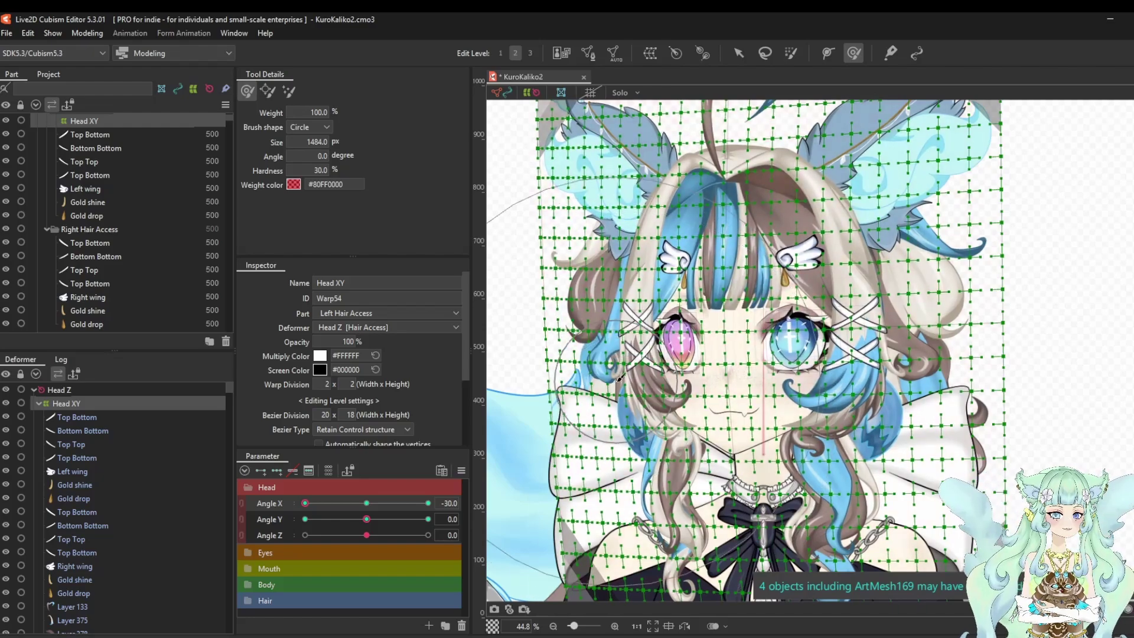
scroll(695, 312, "down", 2)
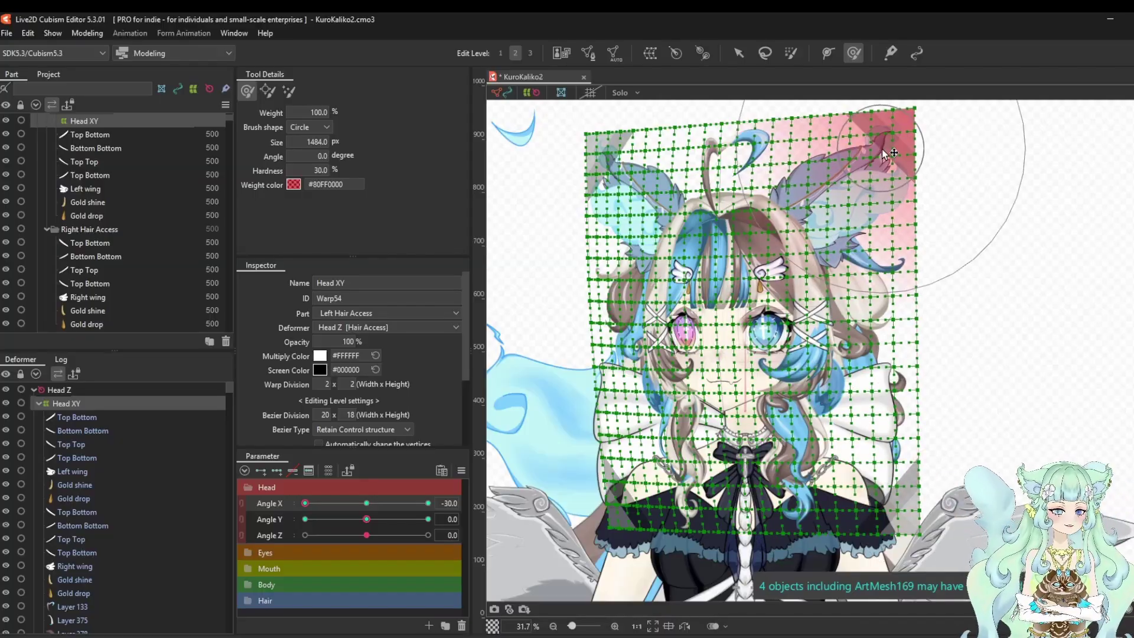
left_click_drag(304, 503, 368, 526)
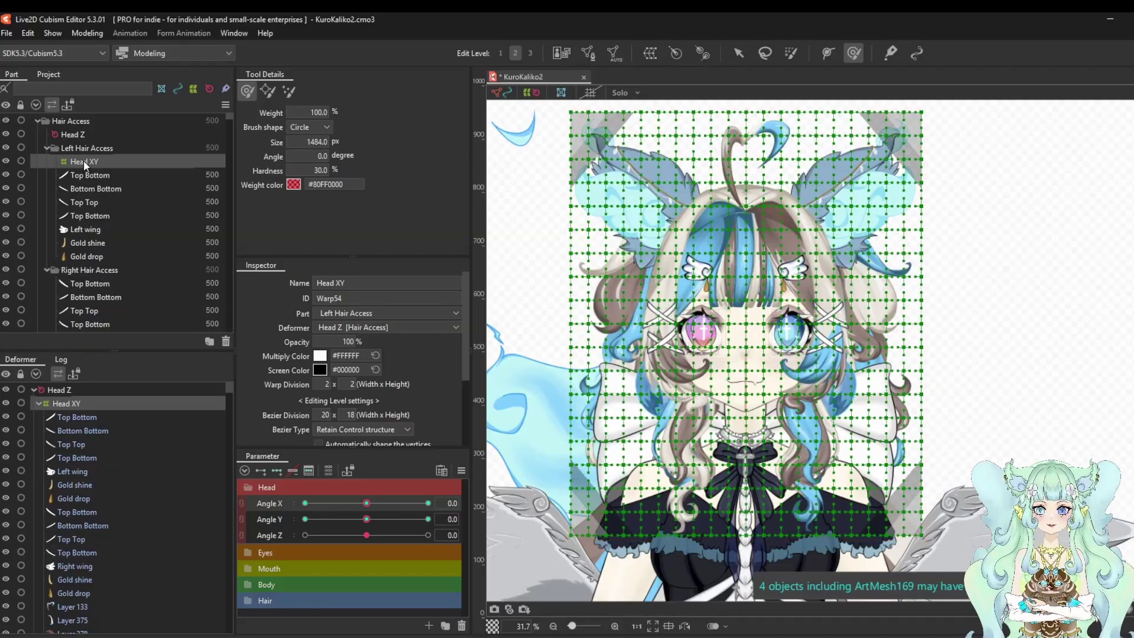
Paste a copy of the Head XY deformer and rename the original Face XY, nested under the copy.
right_click(76, 164)
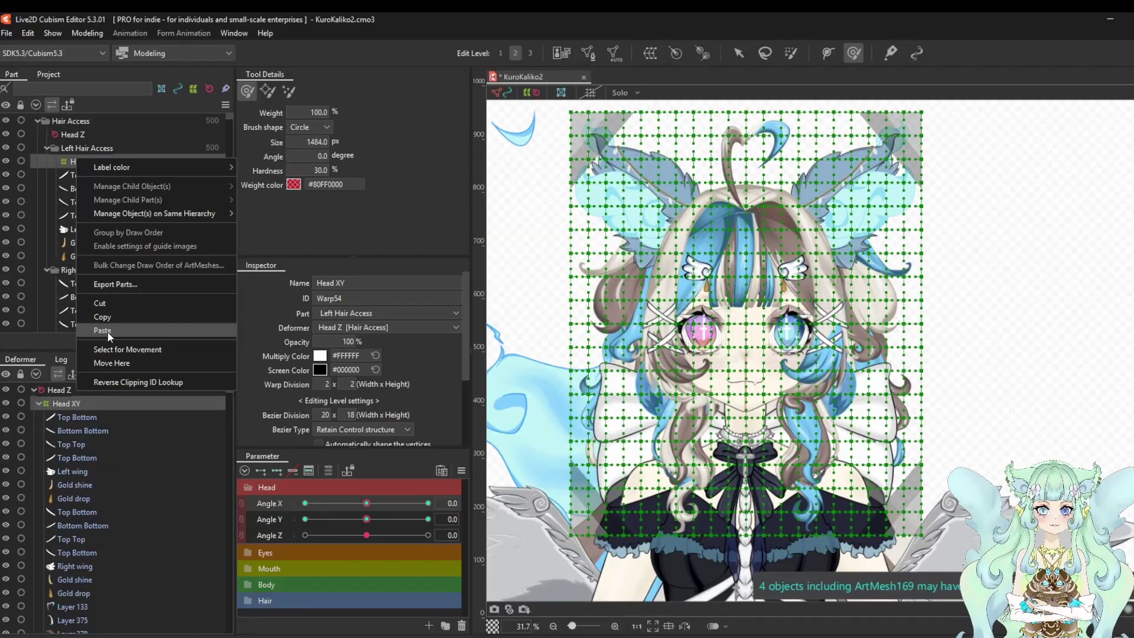
left_click(107, 332)
right_click(86, 172)
left_click(307, 310)
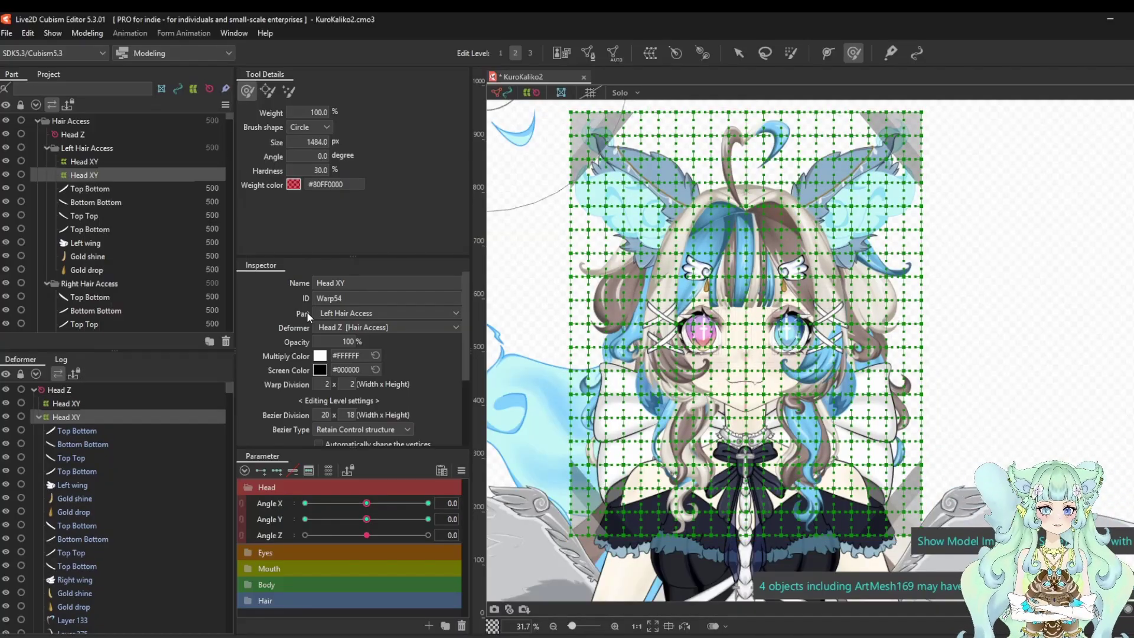
double_click(330, 282)
type("Face")
key("Return")
Move the Face mesh out of the Face XY deformer and place it directly under Head XY.
scroll(63, 405, "down", 5)
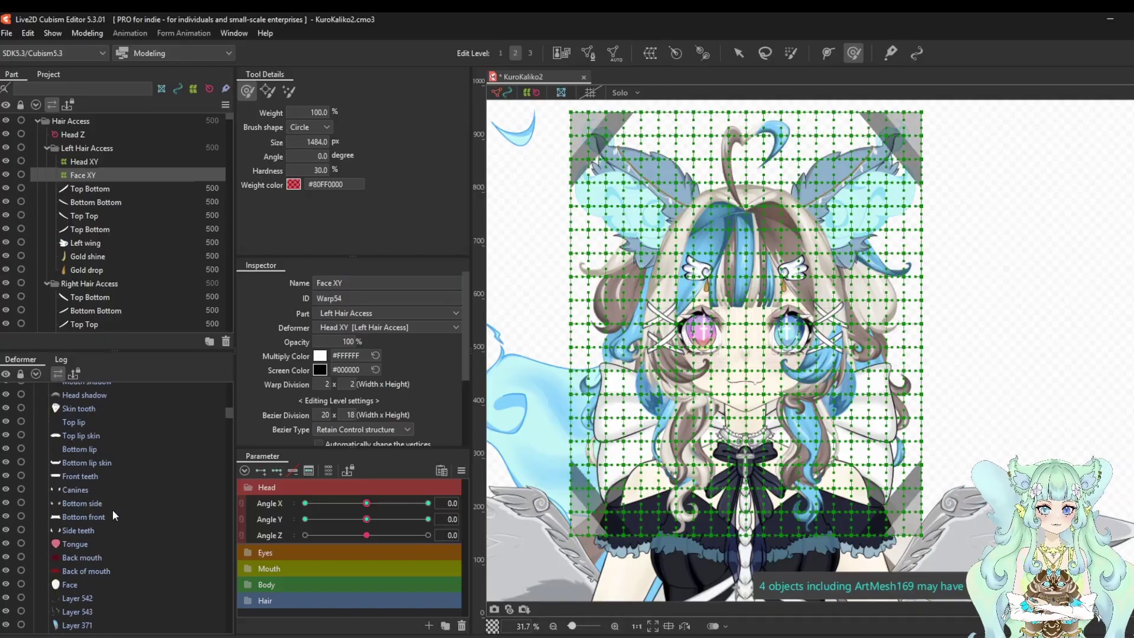
scroll(116, 514, "down", 2)
scroll(112, 507, "up", 1)
left_click(71, 486)
scroll(89, 466, "up", 5)
left_click(91, 405)
scroll(83, 552, "down", 4)
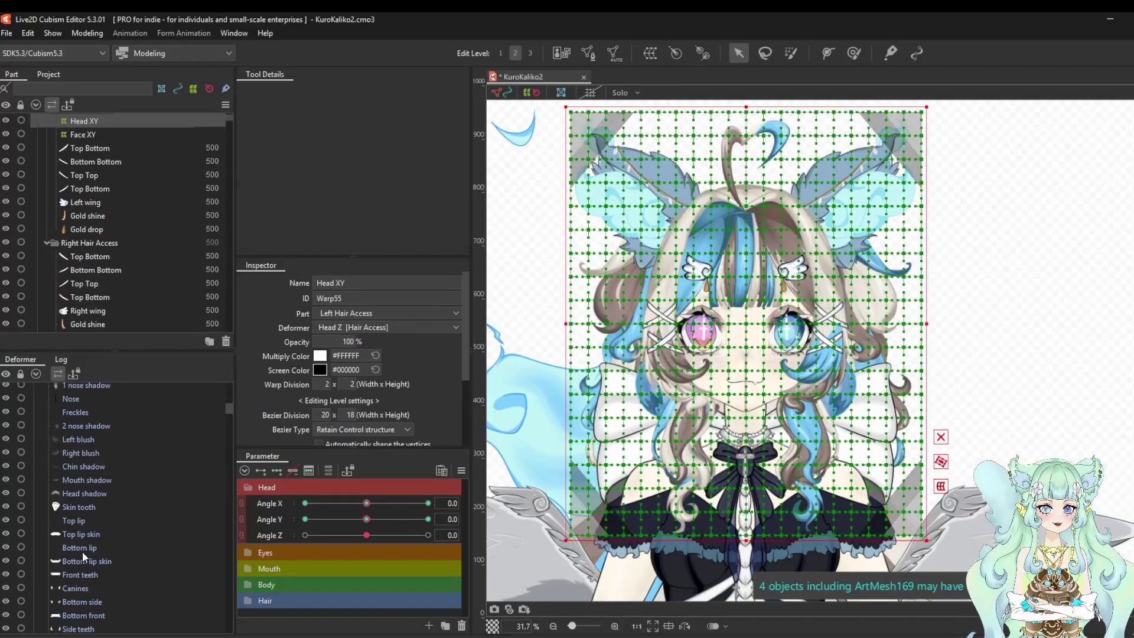
scroll(82, 551, "down", 3)
left_click(74, 490)
scroll(76, 381, "up", 7)
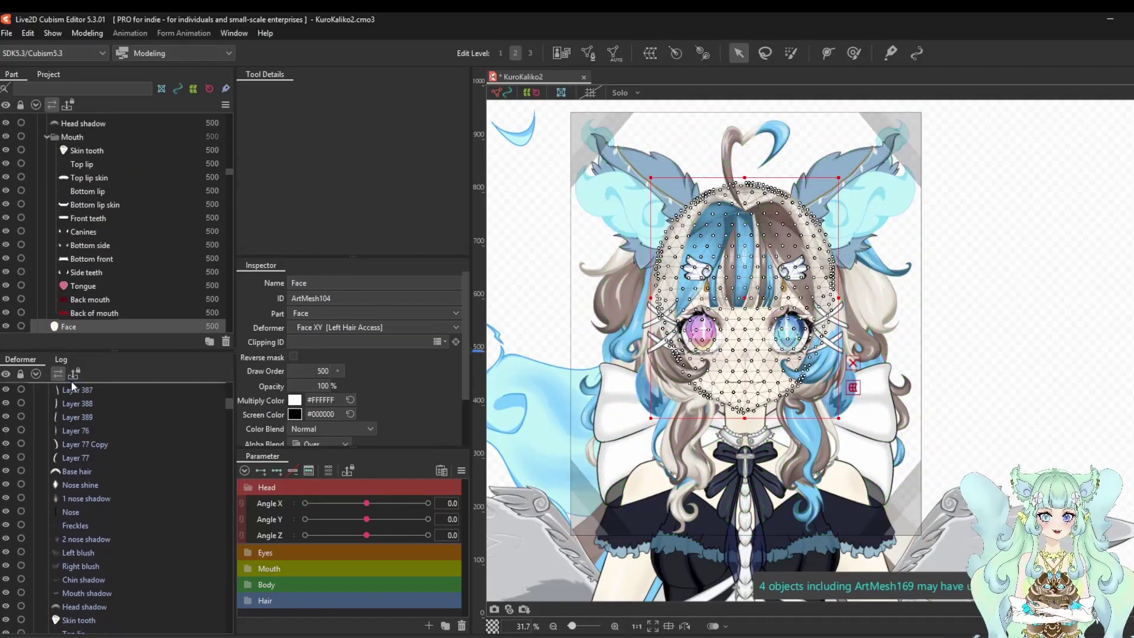
left_click_drag(71, 380, 75, 407)
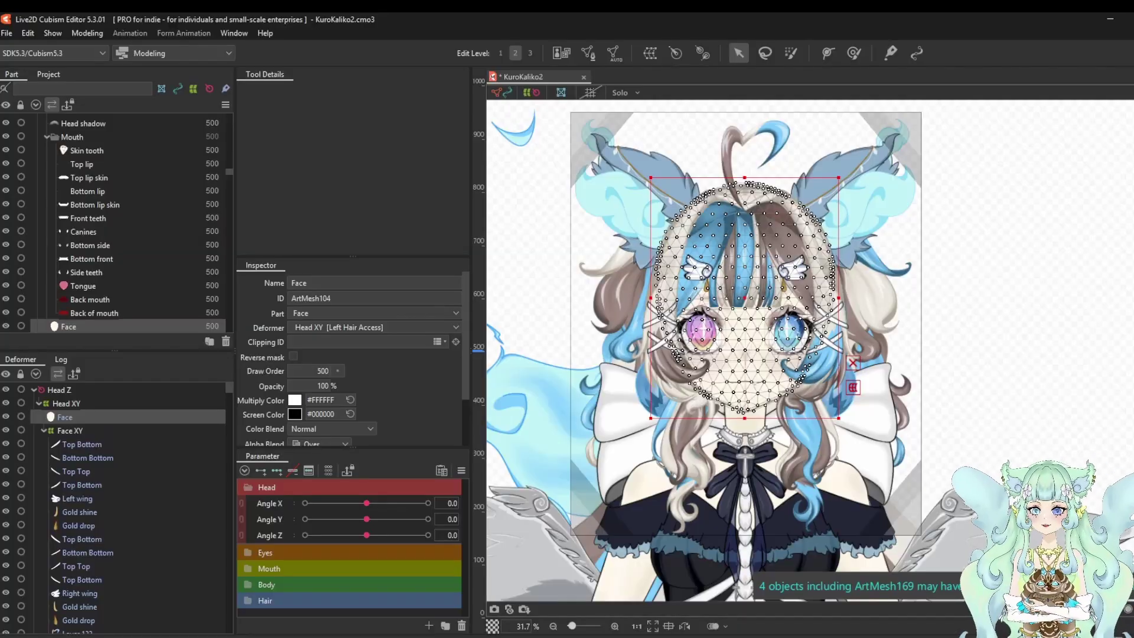
Create a warp deformer named Left Hair Access Head XY as parent of the four crossed strips in Left Hair Access.
left_click(69, 431)
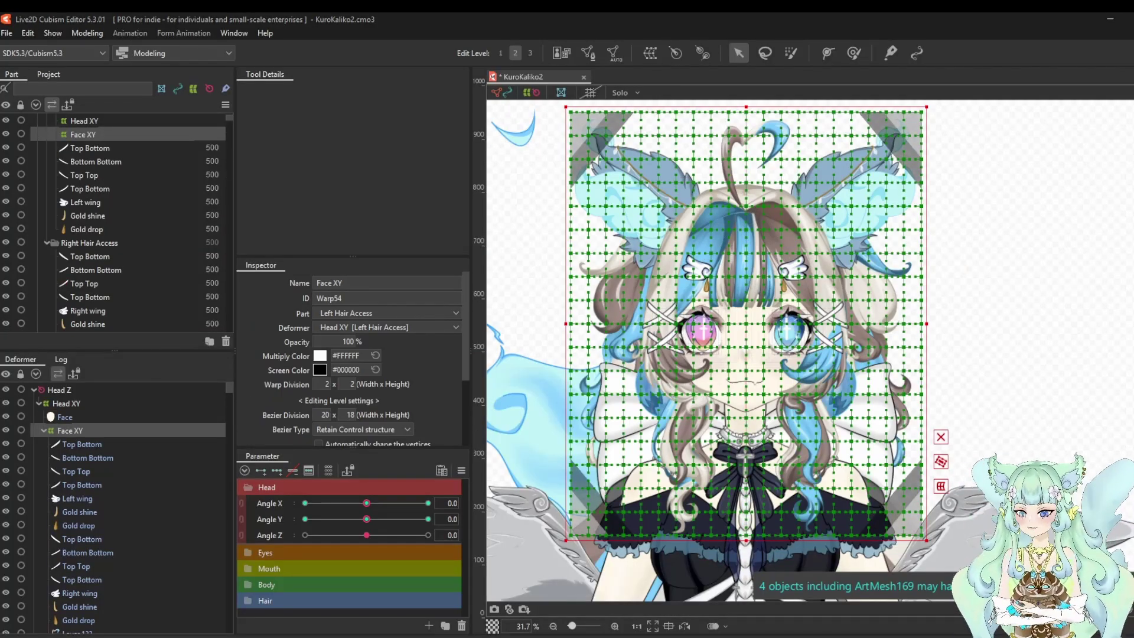
left_click(84, 443)
scroll(84, 561, "down", 1)
left_click(80, 571, "shift")
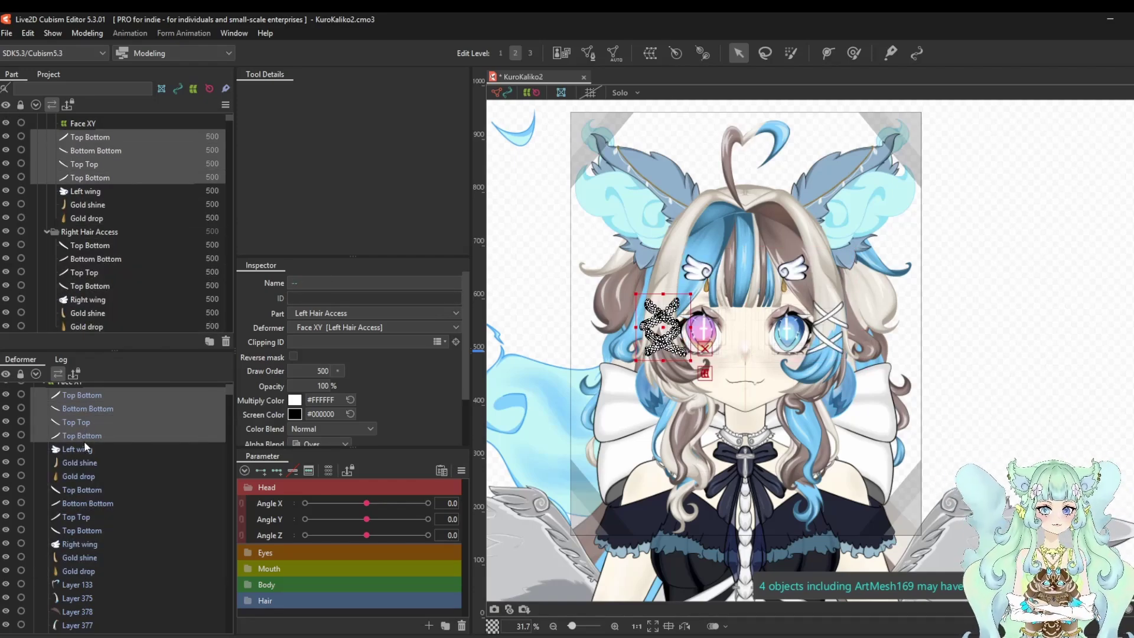
left_click(650, 52)
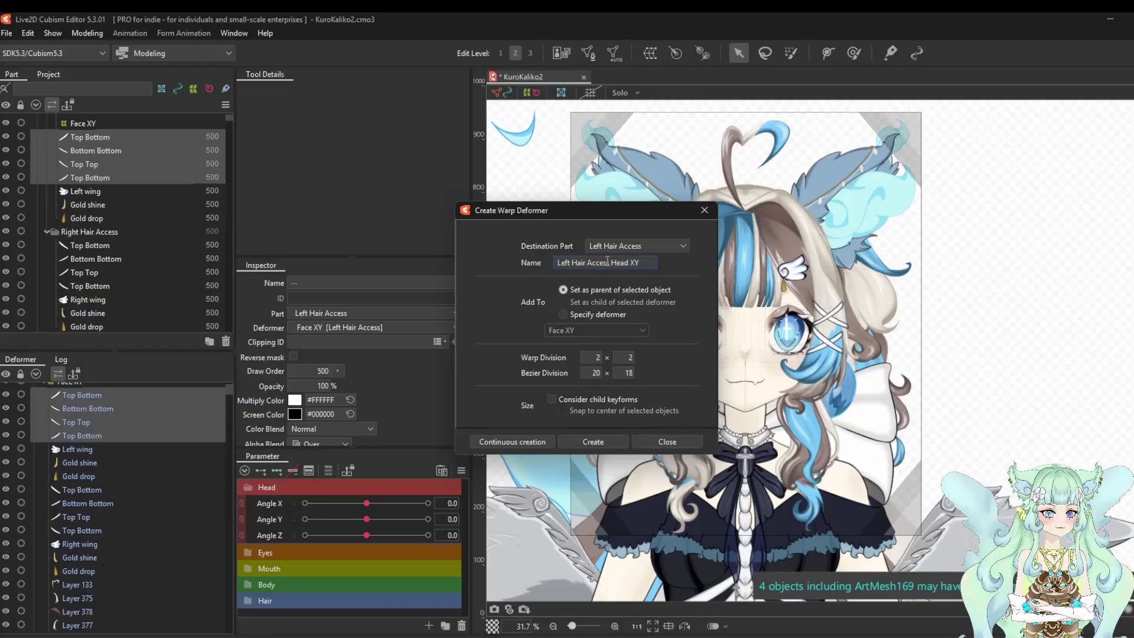
left_click(595, 442)
Create a warp deformer named Right Hair Access Head XY as parent of the four crossed strips in Right Hair Access.
scroll(119, 489, "up", 10)
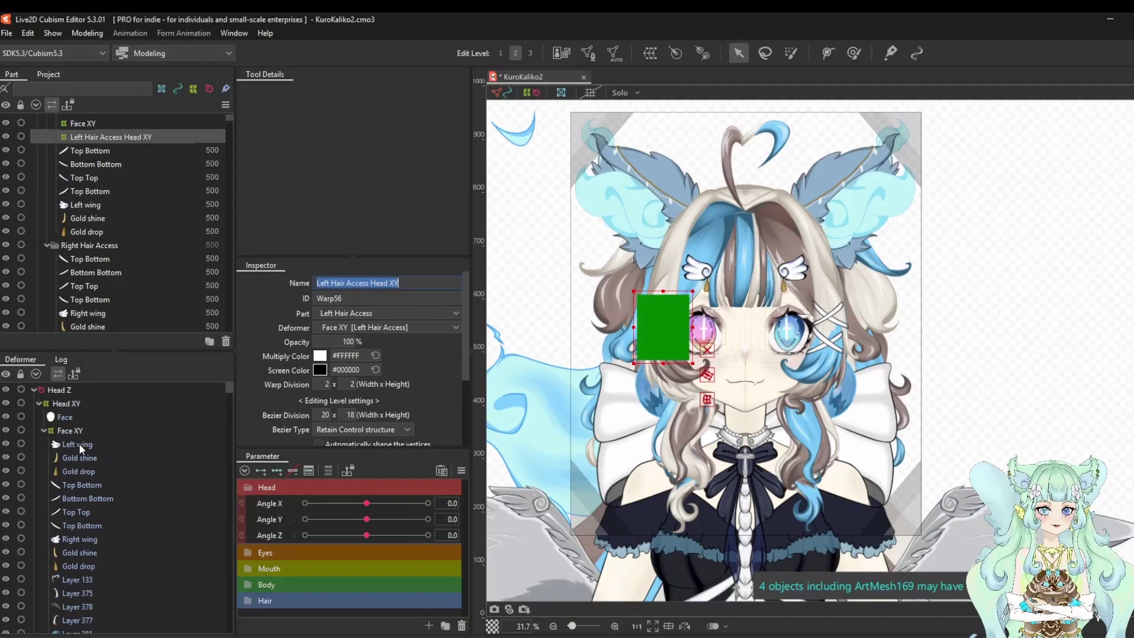
left_click(82, 444)
left_click(82, 485)
left_click(87, 524, "shift")
left_click(650, 54)
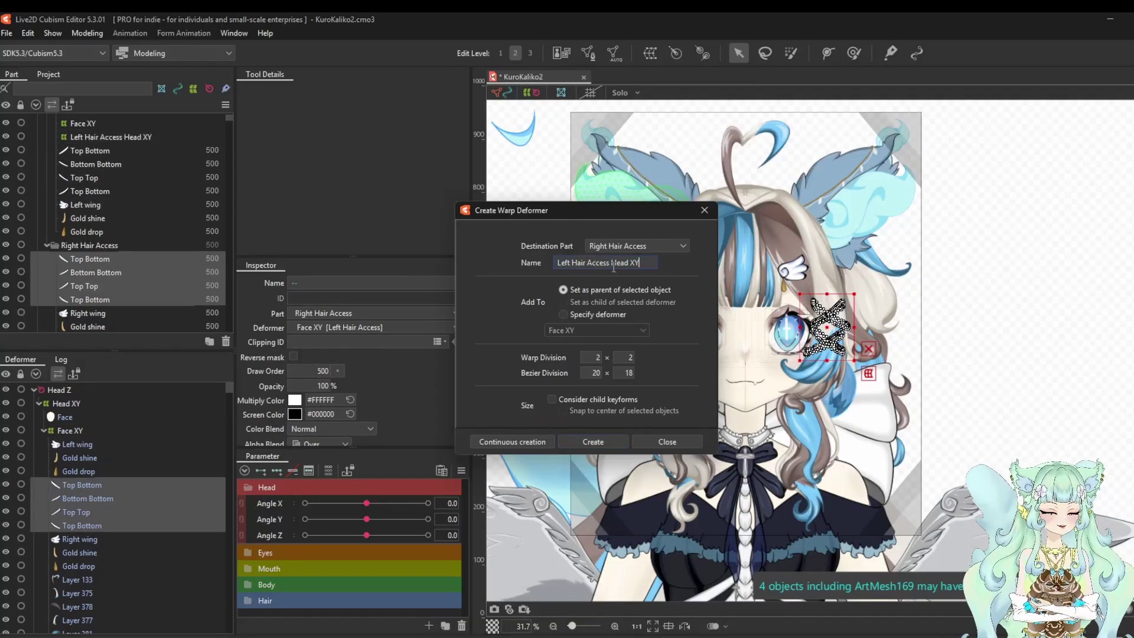
type("Right")
key("Return")
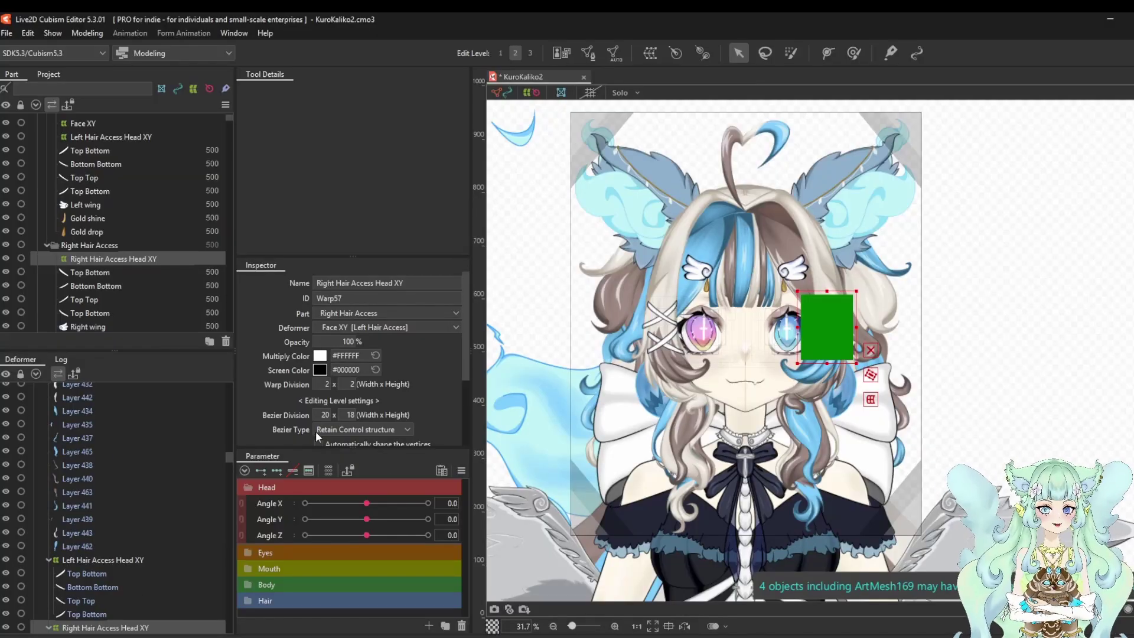
Create a warp deformer named Left head Wing Head XY around Left wing and its Gold shine and Gold drop.
scroll(101, 504, "up", 10)
left_click(77, 444)
left_click(98, 471, "shift")
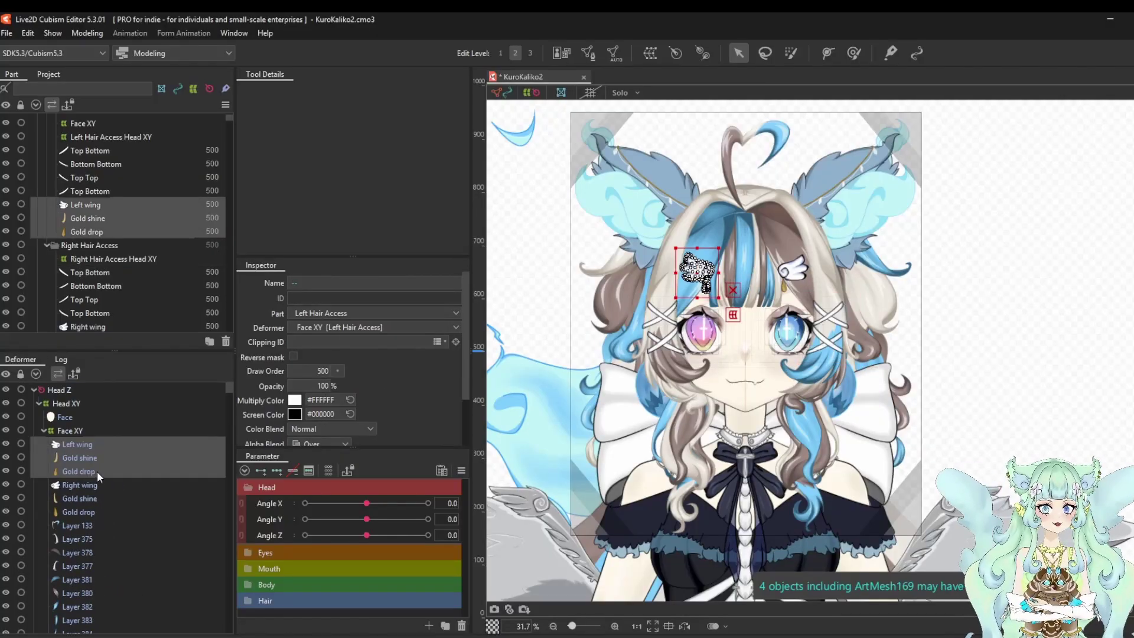
left_click(650, 53)
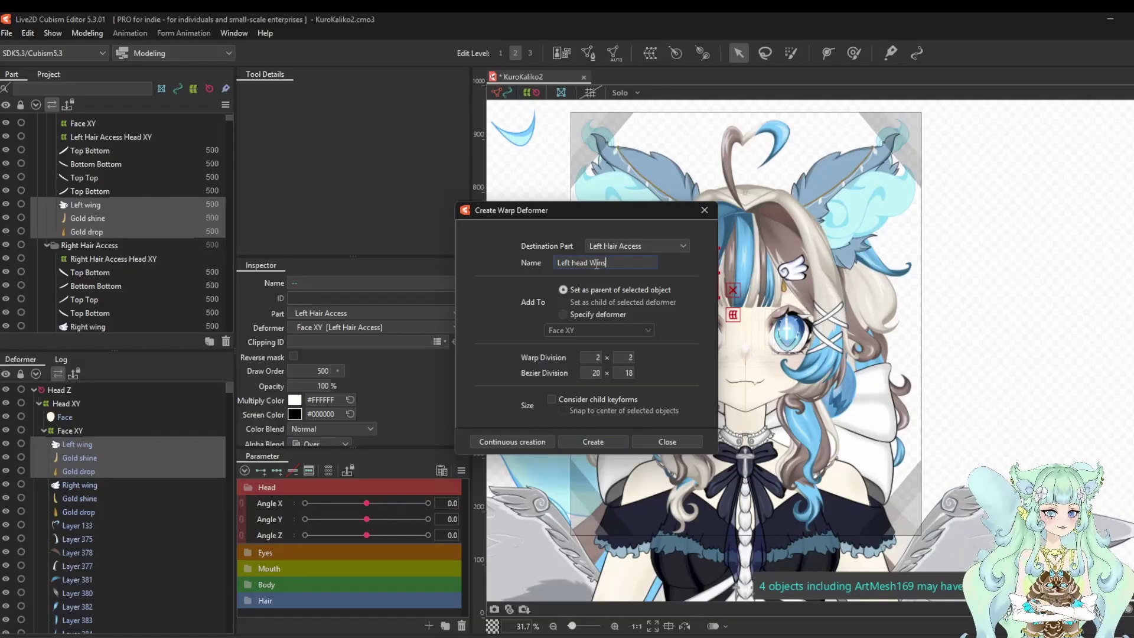
key("Return")
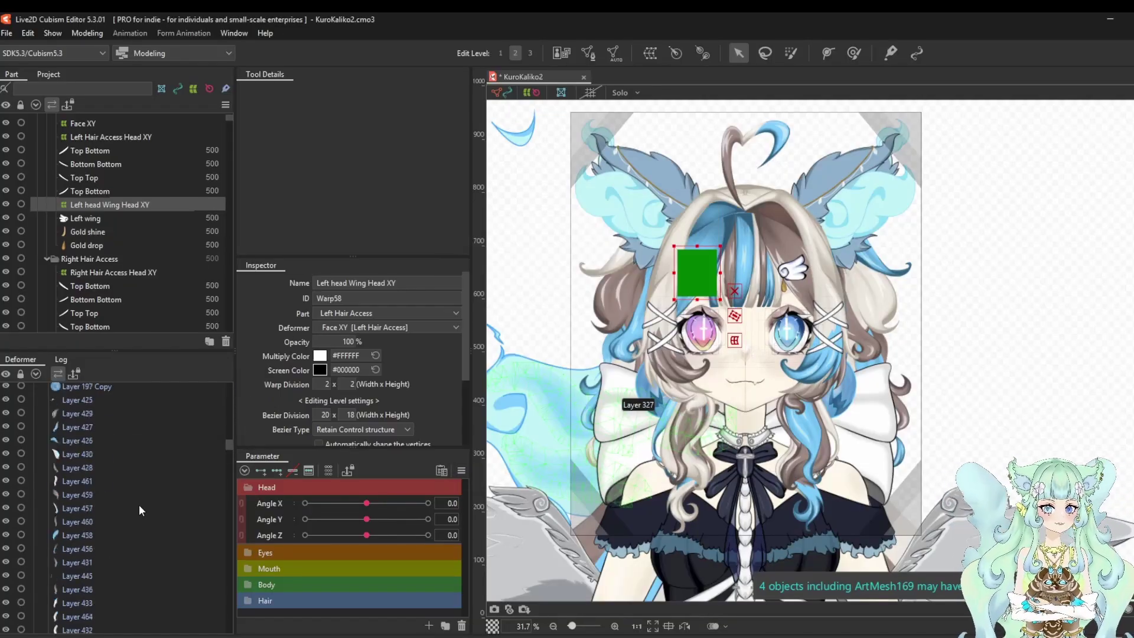
Create a warp deformer named Right head Wing Head XY around Right wing and its Gold shine and Gold drop.
left_click(83, 445)
left_click(76, 472, "shift")
left_click(649, 53)
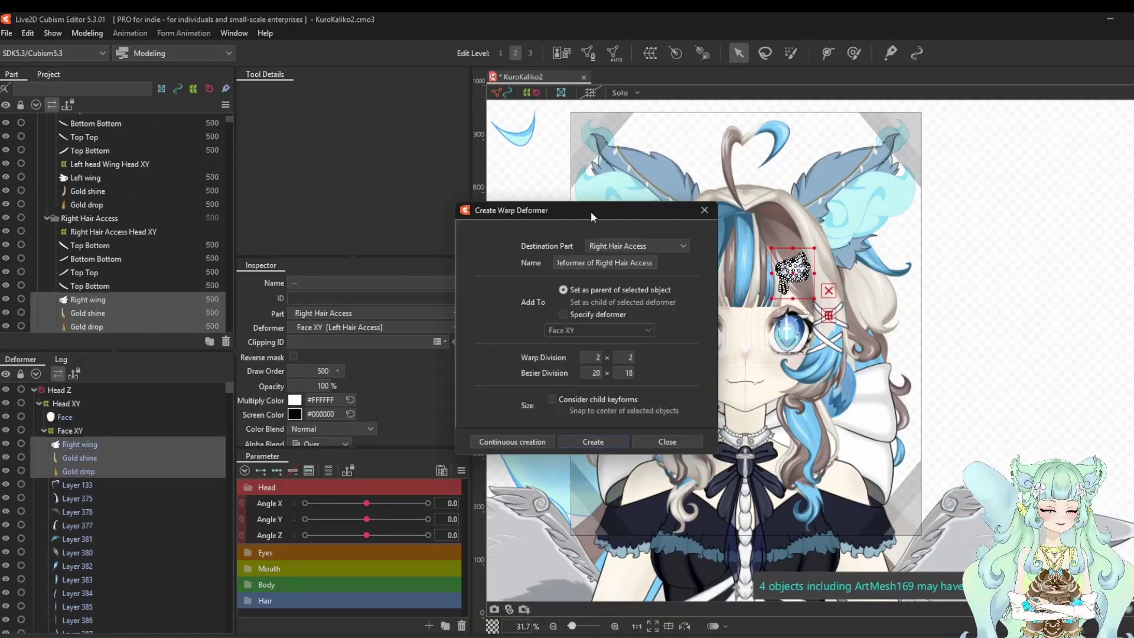
double_click(565, 262)
type("Right")
left_click(593, 441)
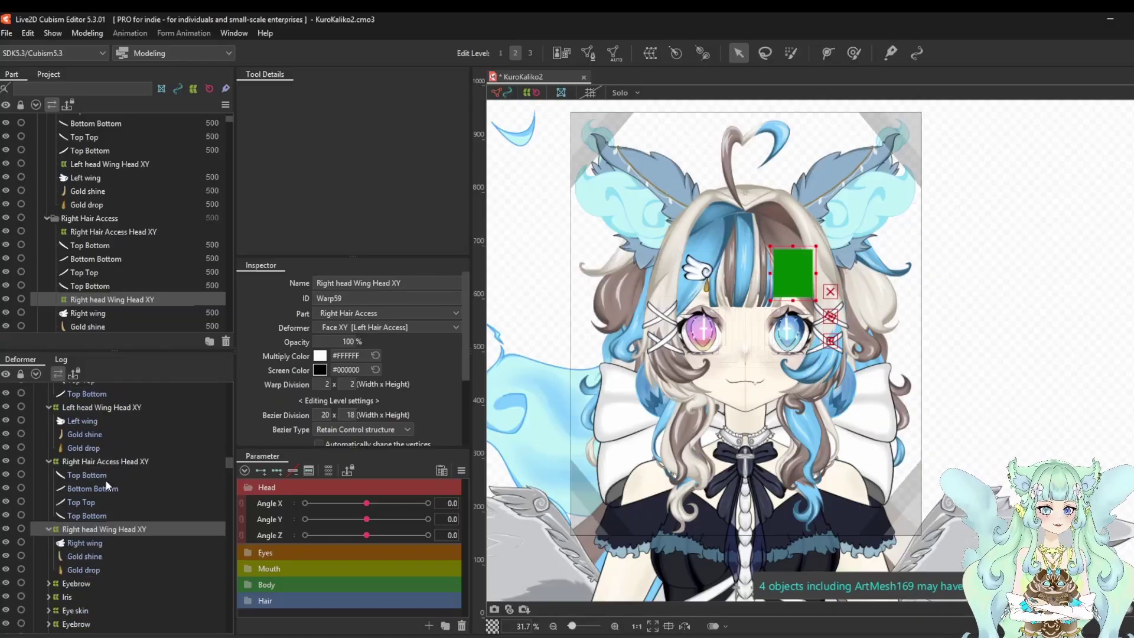
Create a warp deformer named Heart Head XY as parent of the heart hair mesh, Layer 133.
scroll(100, 490, "up", 5)
left_click(65, 445)
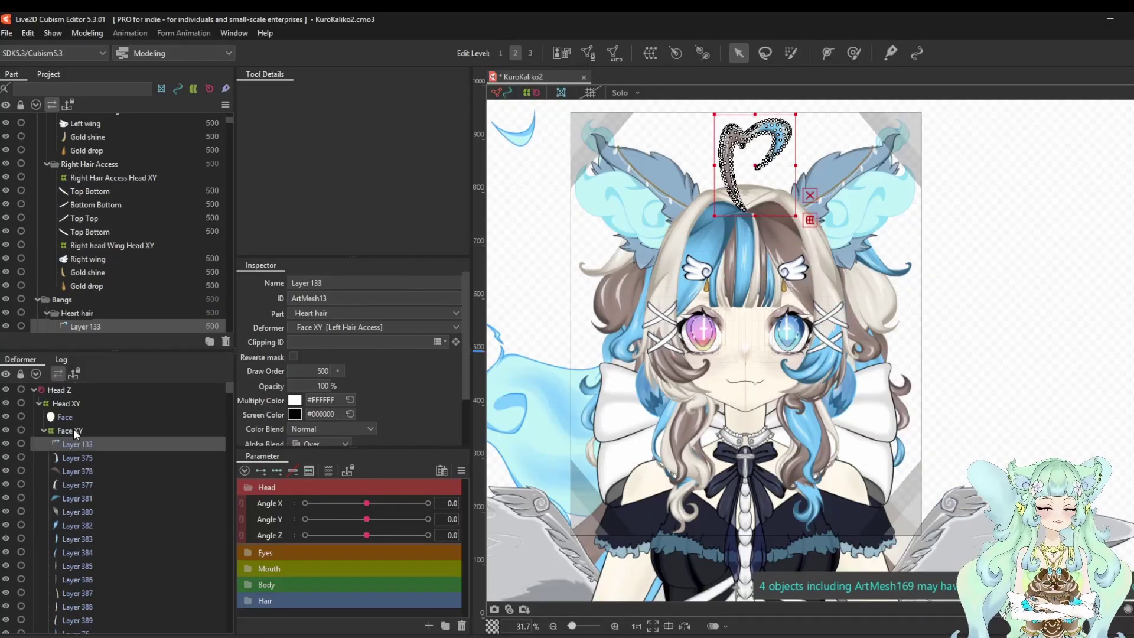
left_click(649, 53)
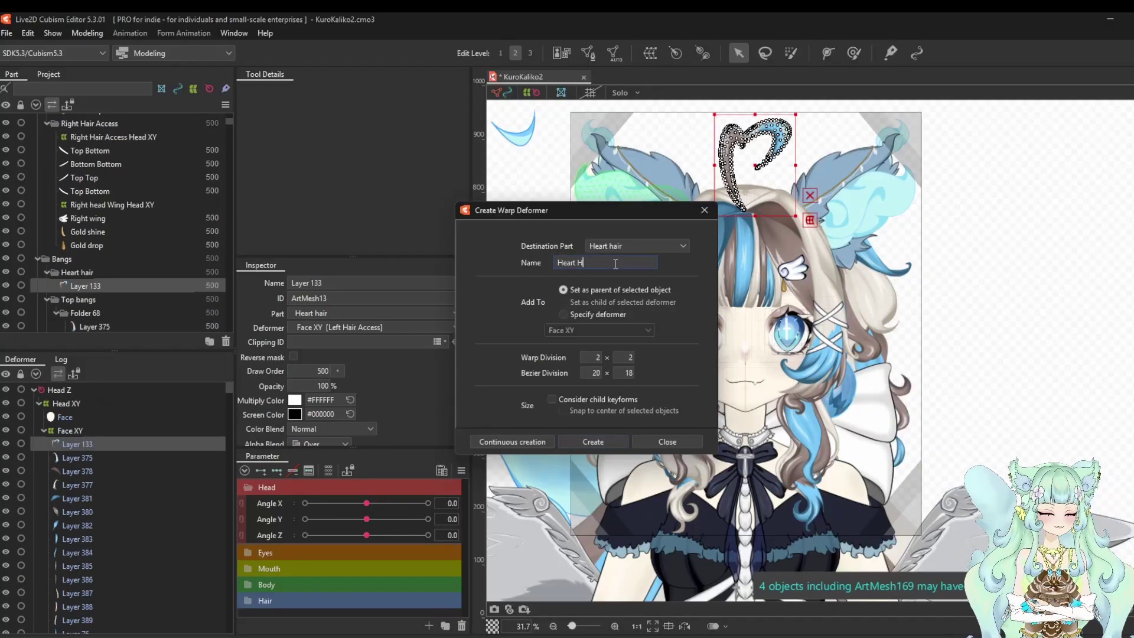
key("Return")
Create a warp deformer named Front Bangs Head XY as parent of Layers 375, 378, 377 and 381.
left_click(77, 444)
left_click(68, 484, "shift")
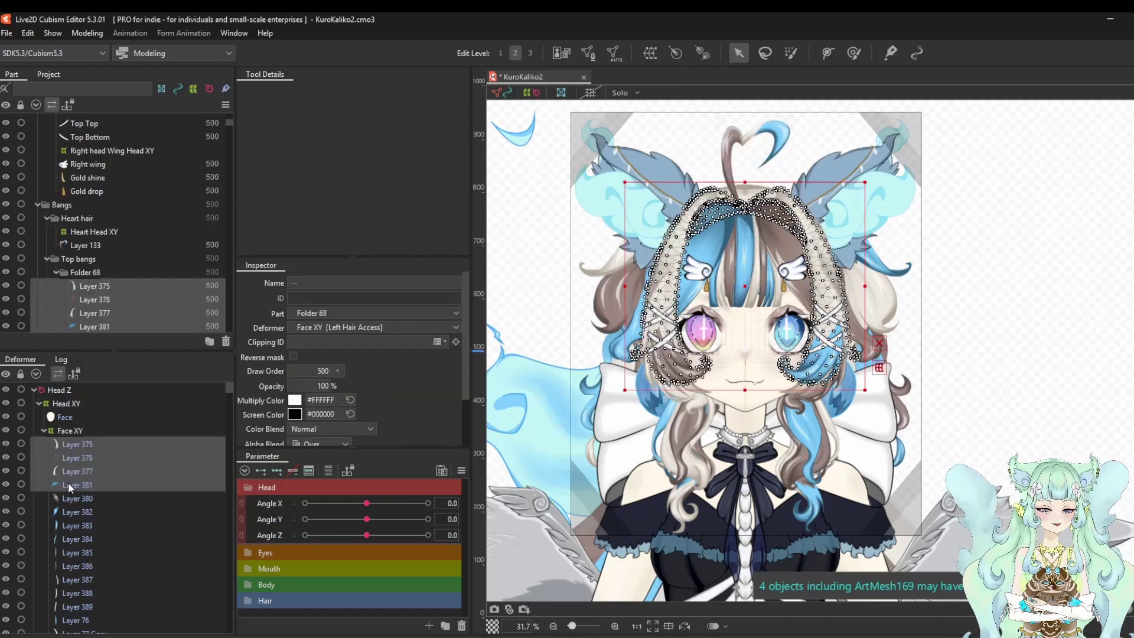
left_click(650, 53)
triple_click(626, 262)
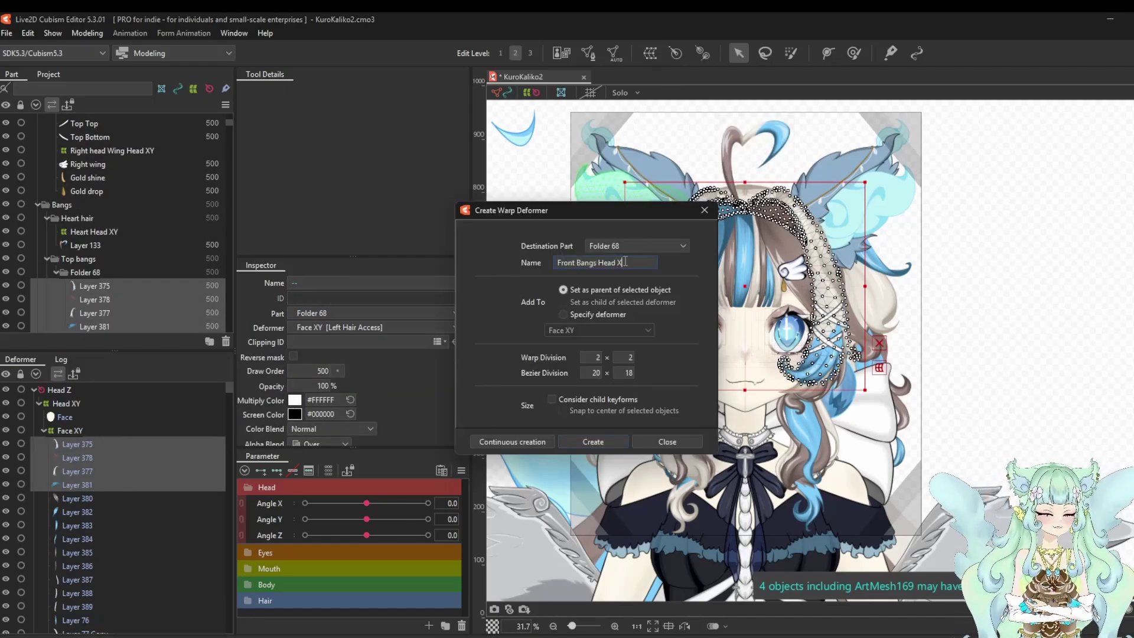
left_click(593, 442)
Create a warp deformer named Head Bangs XY as parent of Layers 380 and 382.
left_click(80, 480)
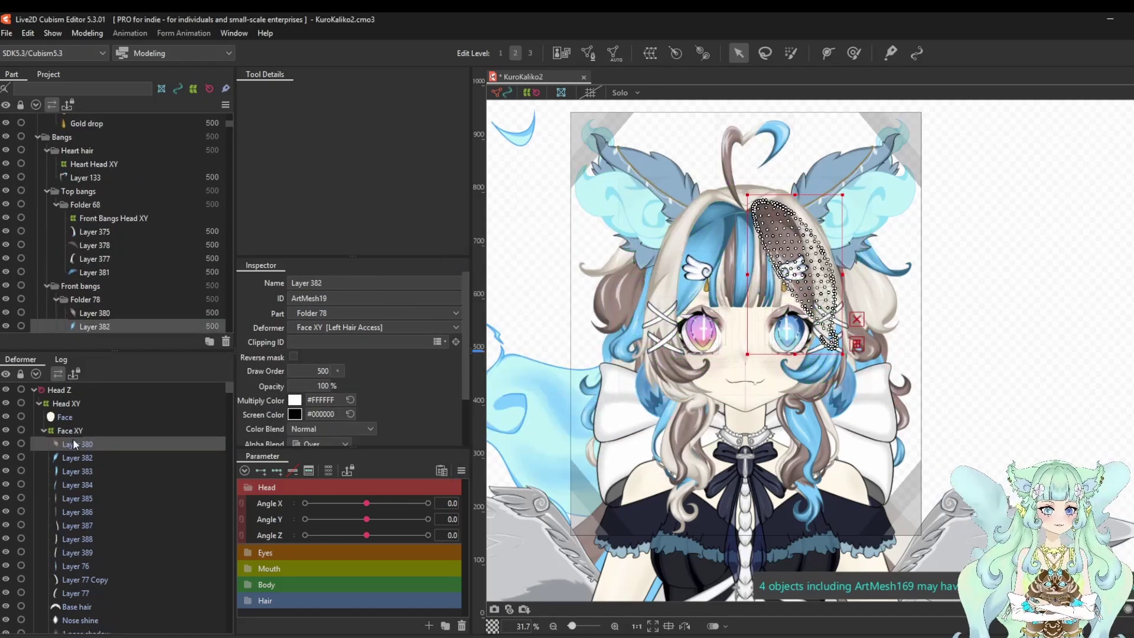
left_click(79, 456, "ctrl")
key("ctrl+w")
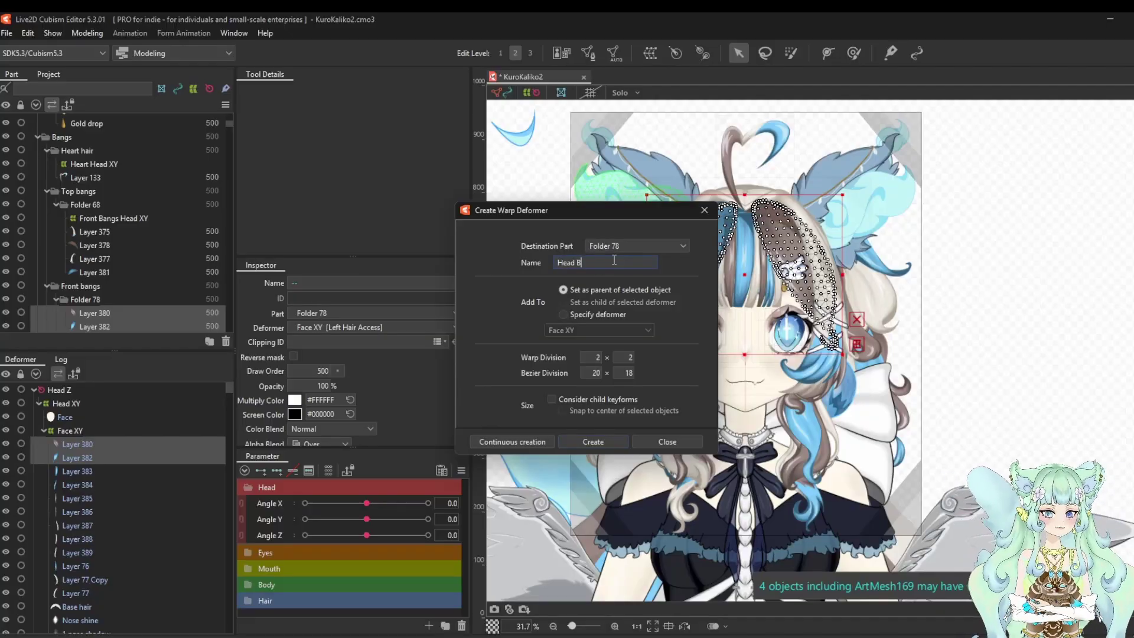
type("Head Bangs XY")
left_click(590, 443)
Create a warp deformer named Front Bangs XY as parent of the front bangs meshes from Layer 383 through Layer 76.
left_click(71, 537, "shift")
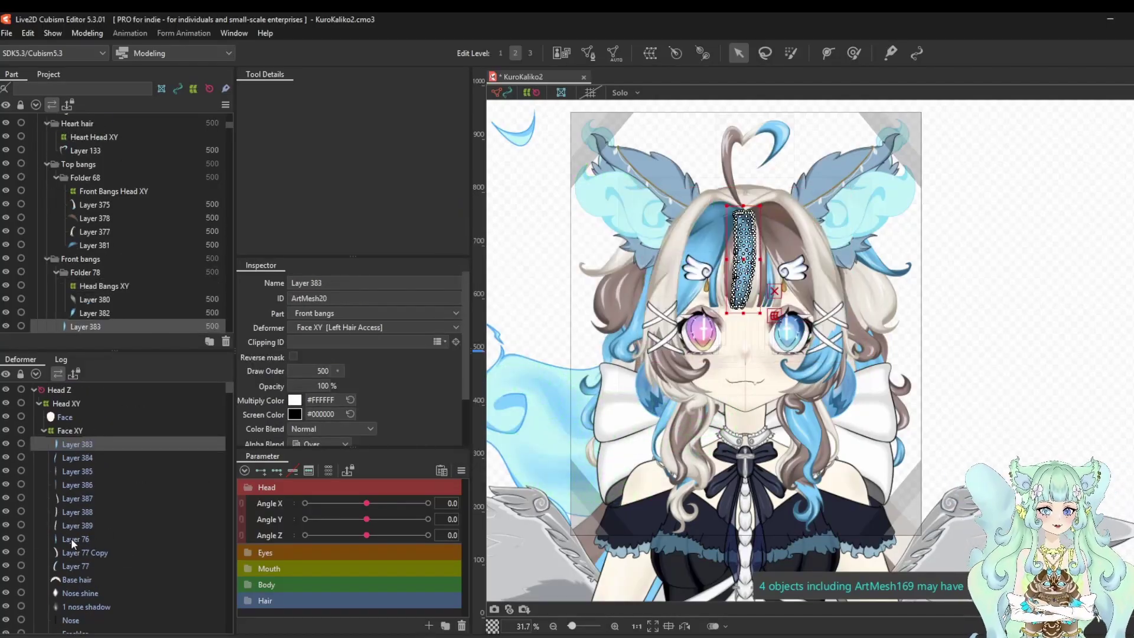
key("ctrl+w")
type("Front Bangs")
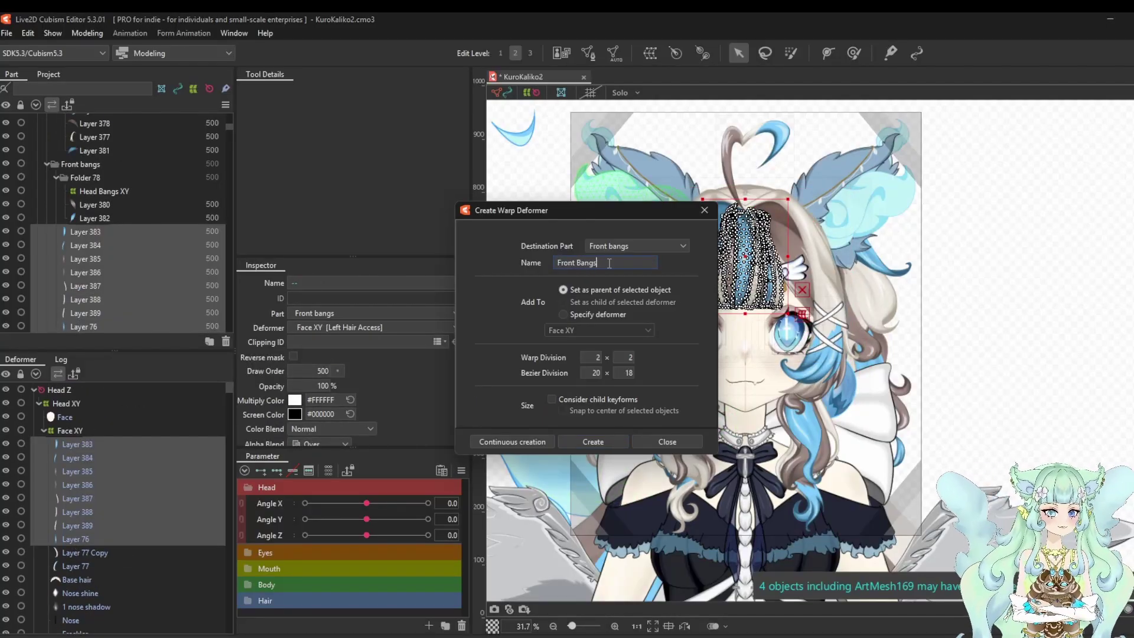
type(" XY")
left_click(593, 441)
Create a warp deformer named Frame bangs Head XY as parent of the side bangs, Layer 77 Copy and Layer 77.
left_click(85, 444)
left_click(75, 458, "shift")
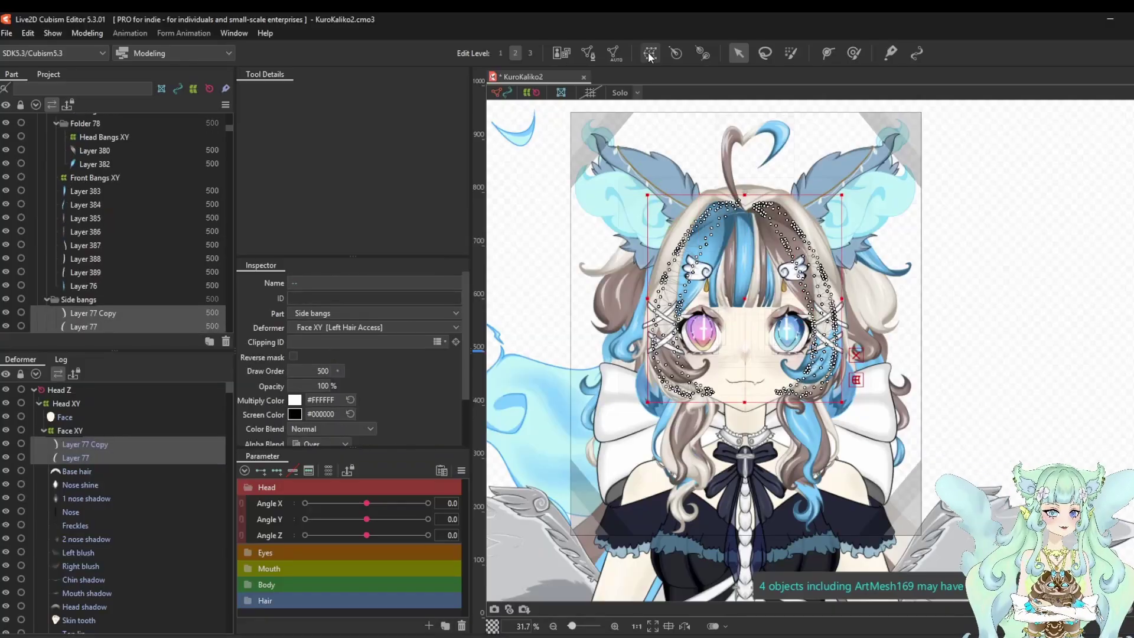
key("ctrl+w")
type("Frame bangs Head XY")
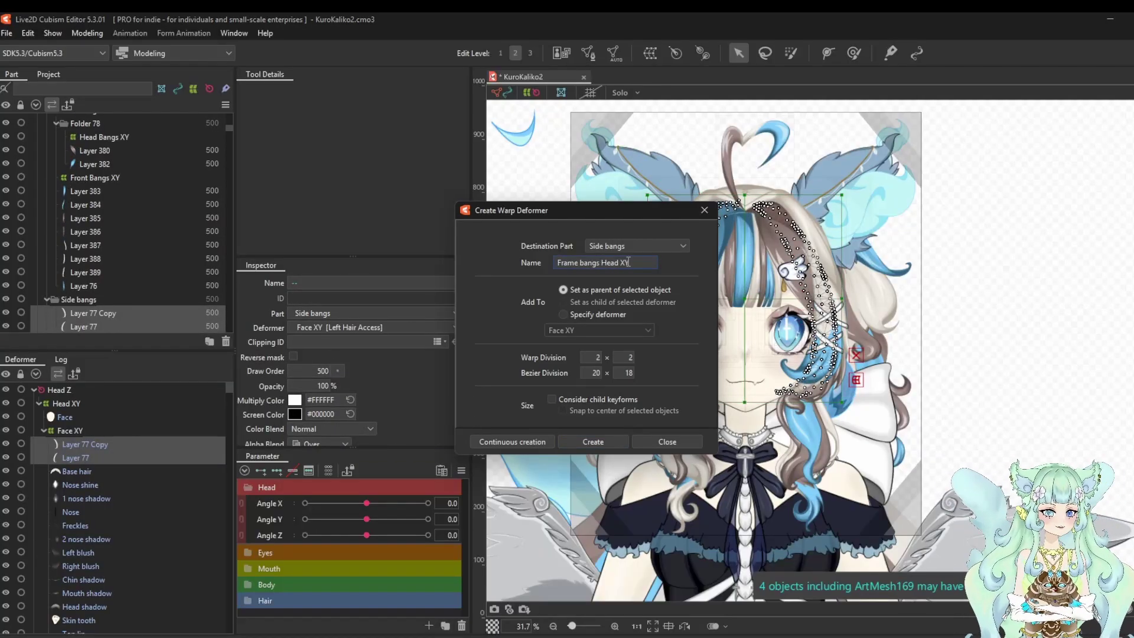
left_click(593, 442)
Create a warp deformer named Base hair Head XY as parent of the Base hair mesh.
left_click(95, 471)
left_click(651, 53)
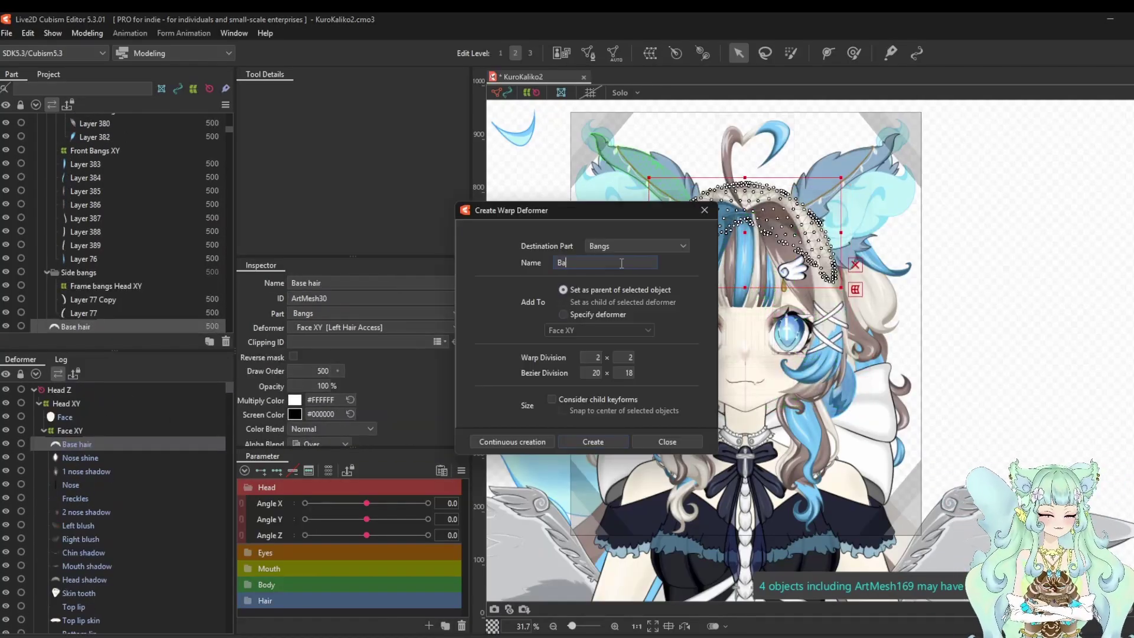
type("Base hair Head XY")
left_click(593, 442)
Add three keyforms each on Angle X and Angle Y to Left Hair Access Head XY, and set Angle X to -30.
scroll(107, 559, "down", 10)
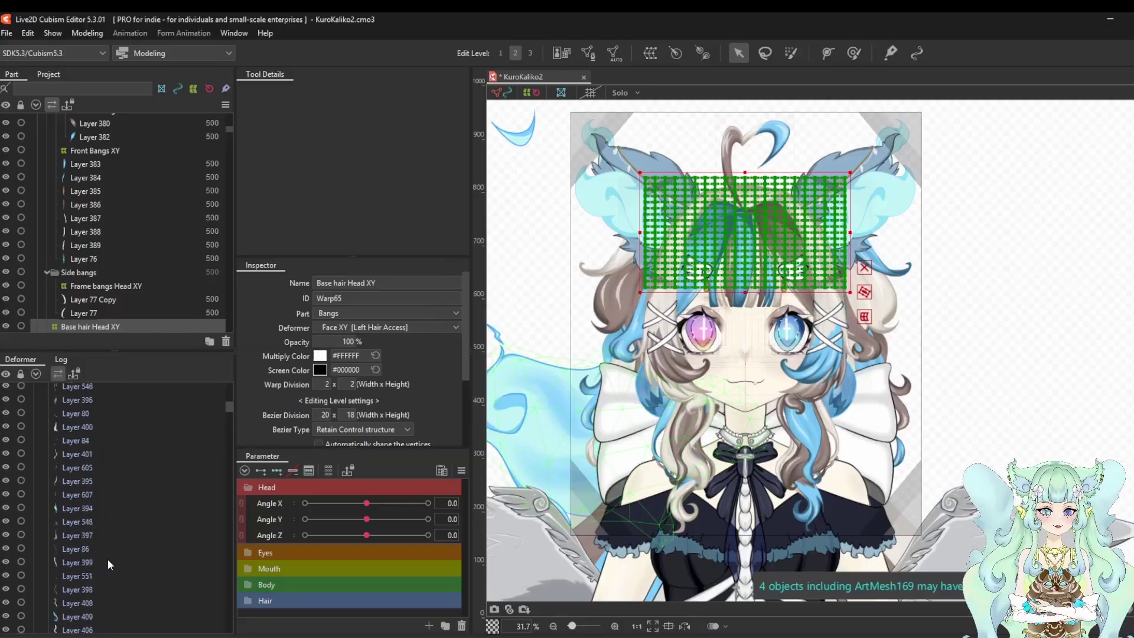
left_click(95, 528)
left_click(276, 471)
left_click(305, 503)
scroll(673, 337, "up", 9)
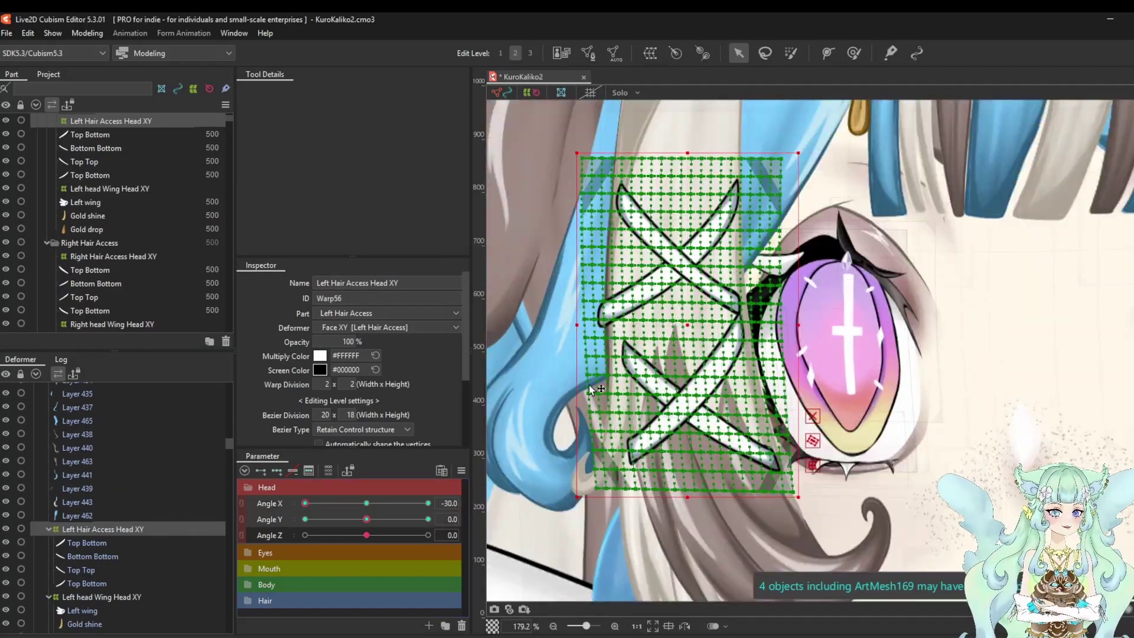
Set the Bezier division of Left Hair Access Head XY to 18 x 14 and adjust its outer edge at Angle X -30.
left_click_drag(578, 497, 560, 496)
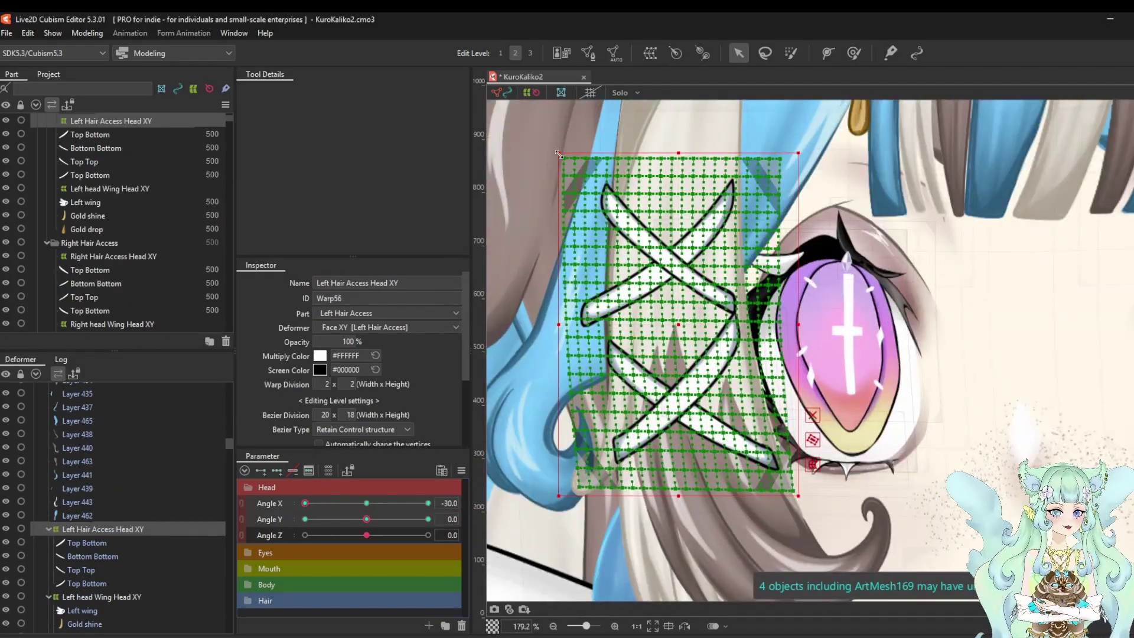
left_click_drag(324, 415, 350, 434)
left_click_drag(578, 325, 590, 322)
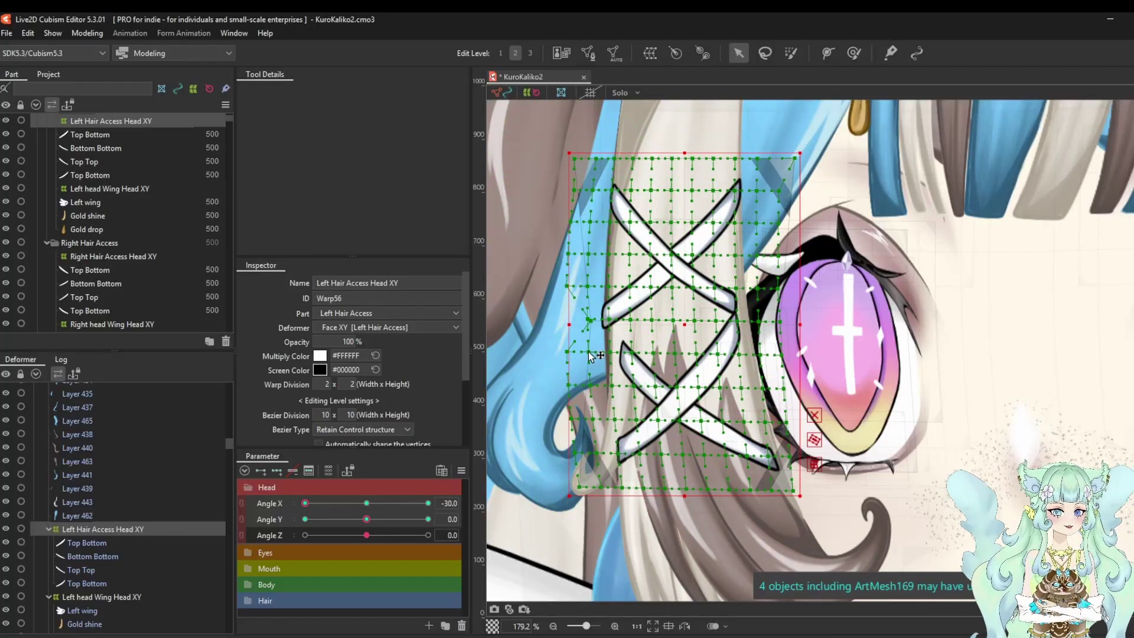
key("ctrl+z")
key("ctrl+z")
key("ctrl+z")
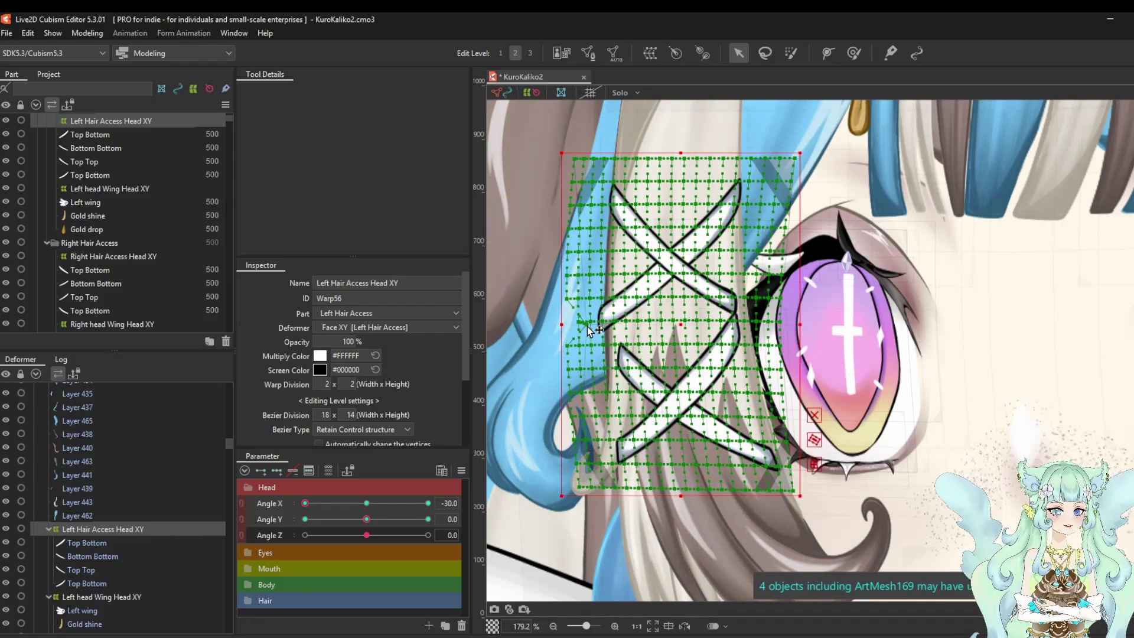
Curve the outer edge of Left Hair Access Head XY at Angle X -30, moving its lower outer corner down and toward the face.
left_click(561, 324)
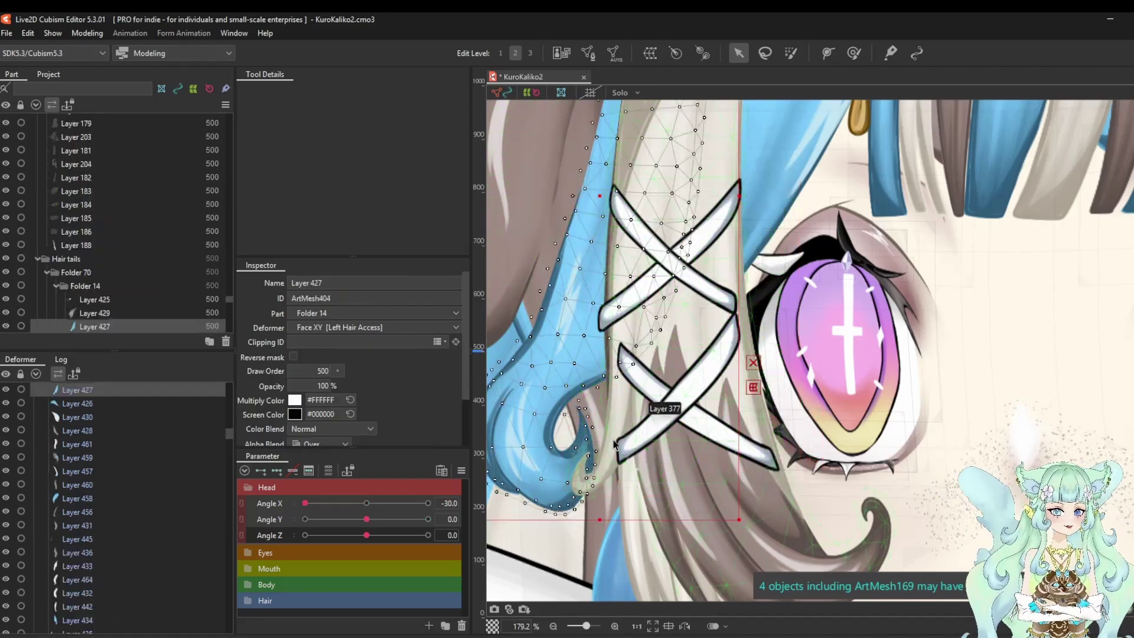
scroll(88, 472, "down", 4)
left_click(92, 524)
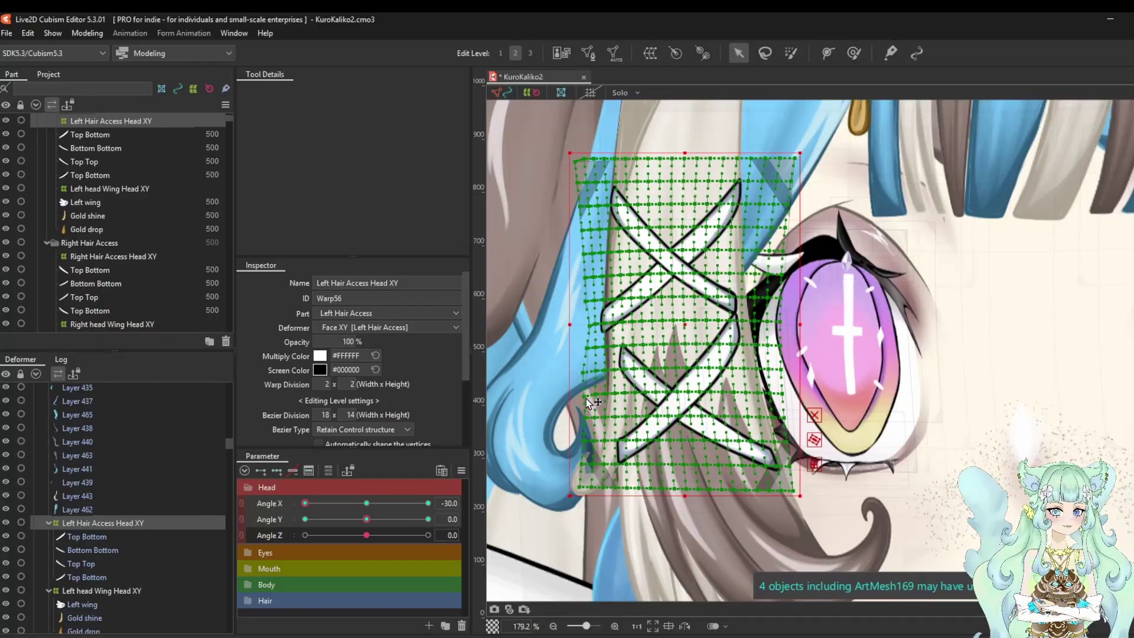
left_click_drag(546, 487, 578, 526)
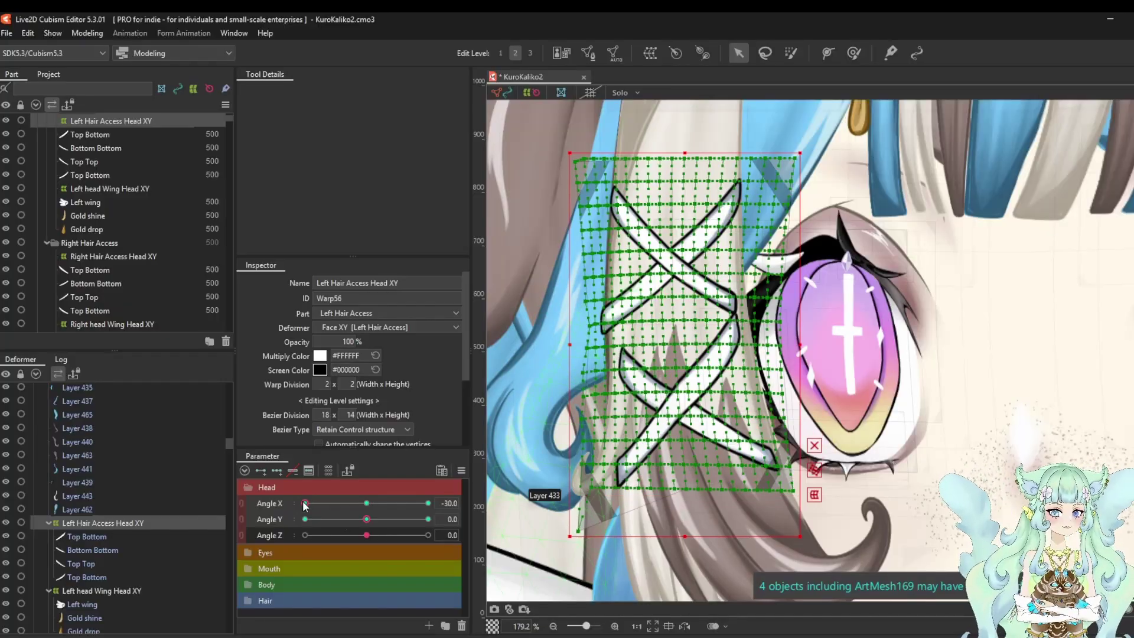
left_click_drag(303, 506, 305, 503)
left_click_drag(608, 455, 627, 442)
left_click_drag(308, 506, 305, 503)
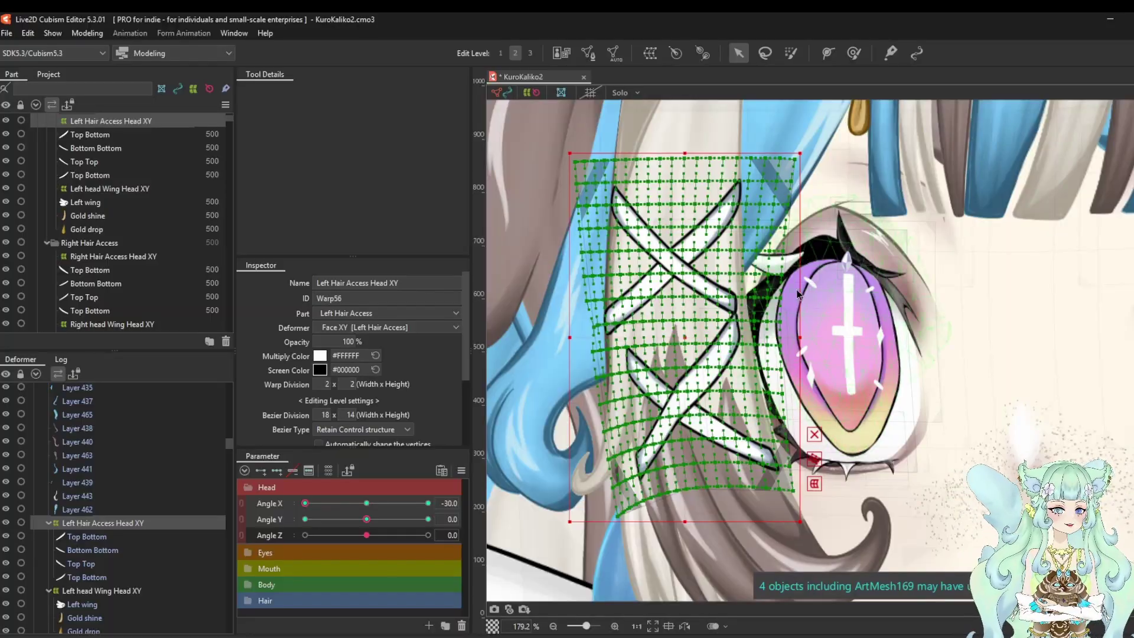
Pull the middle of Left Hair Access Head XY's inner edge toward the eye at Angle X -30.
left_click_drag(781, 324, 798, 322)
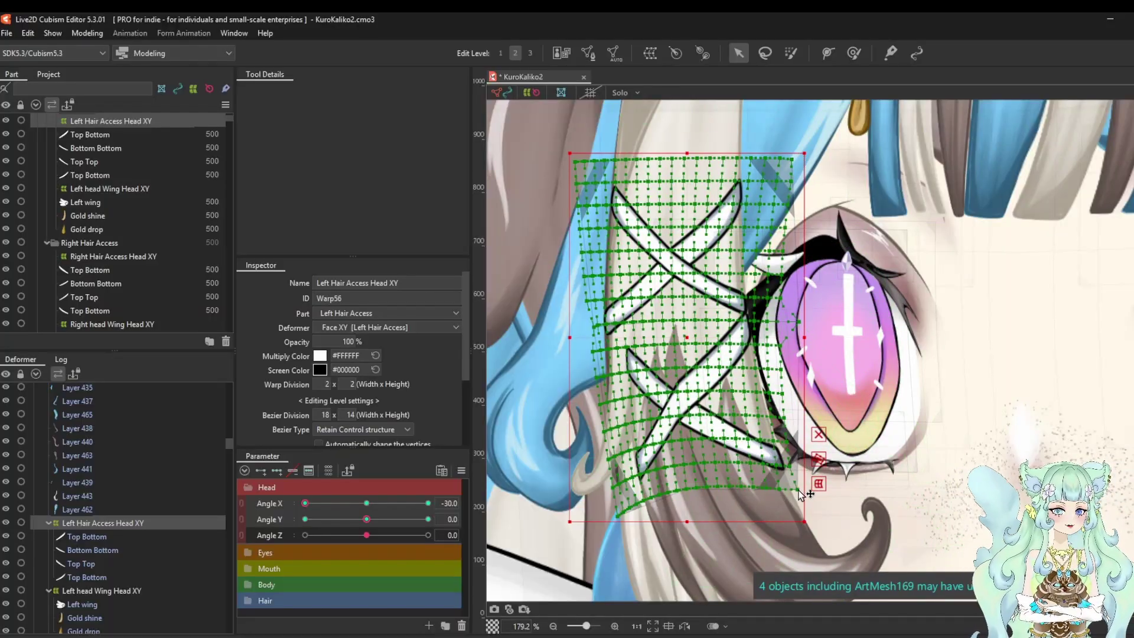
scroll(691, 390, "up", 3)
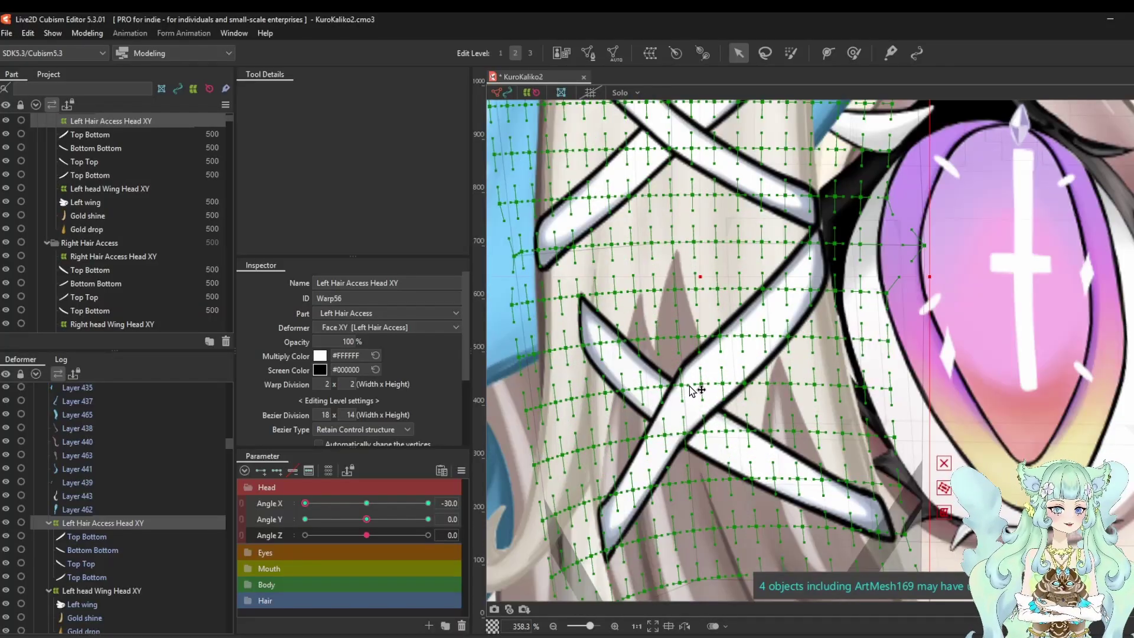
scroll(679, 344, "down", 1)
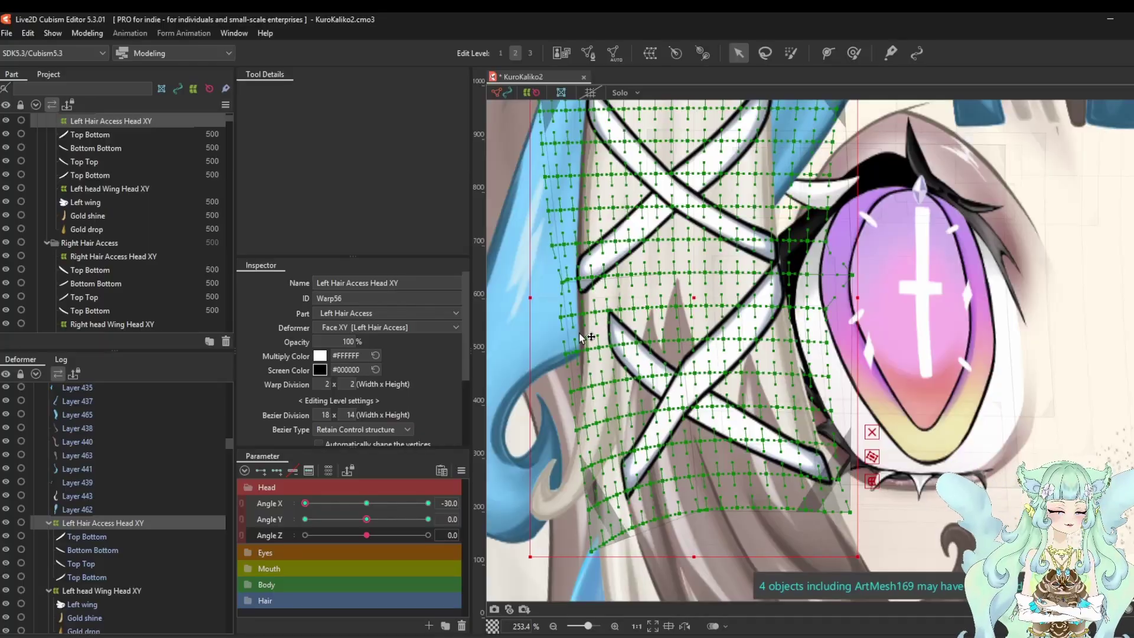
Reshape the upper corners and lower inner corner of Left Hair Access Head XY with the Deform Brush at 597 px.
key("b")
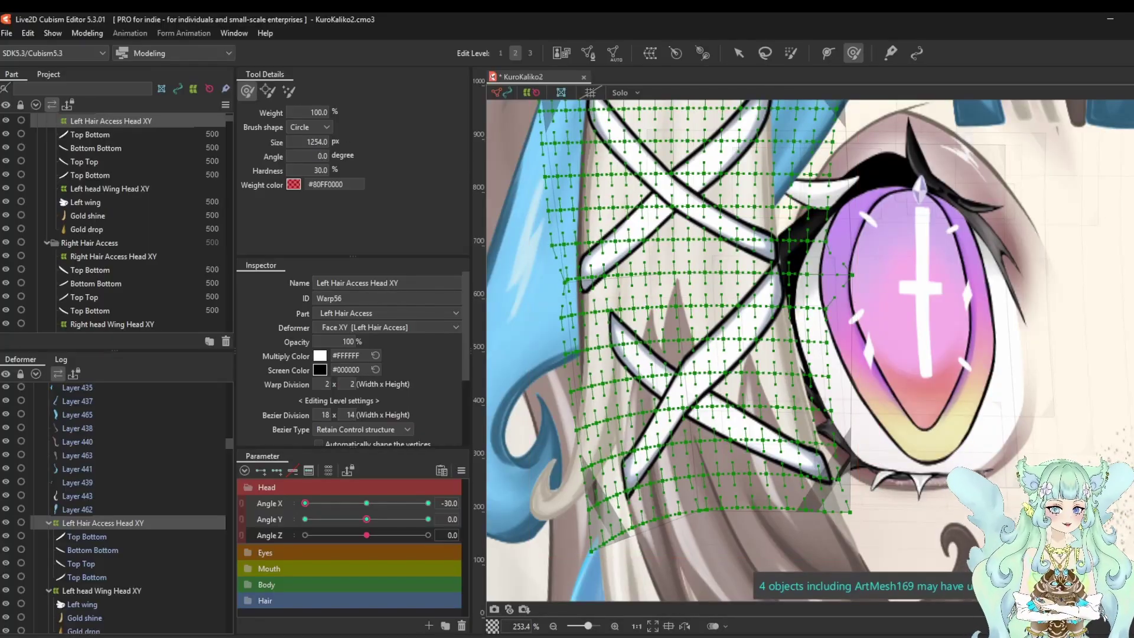
scroll(685, 478, "down", 2)
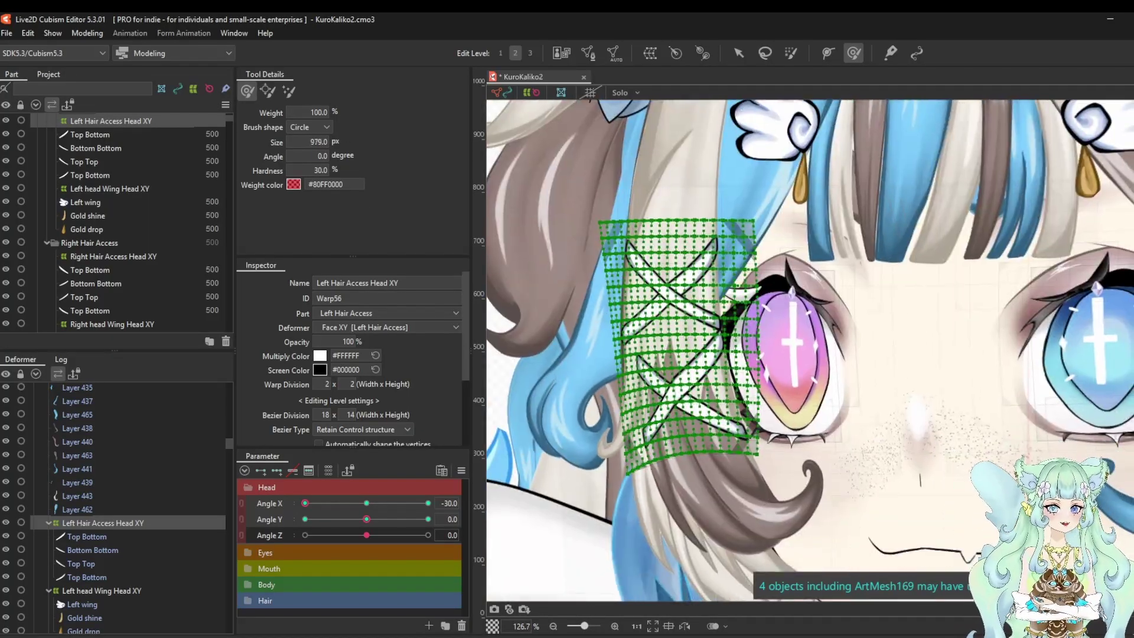
left_click_drag(323, 144, 271, 143)
left_click_drag(745, 452, 745, 456)
left_click_drag(602, 224, 599, 225)
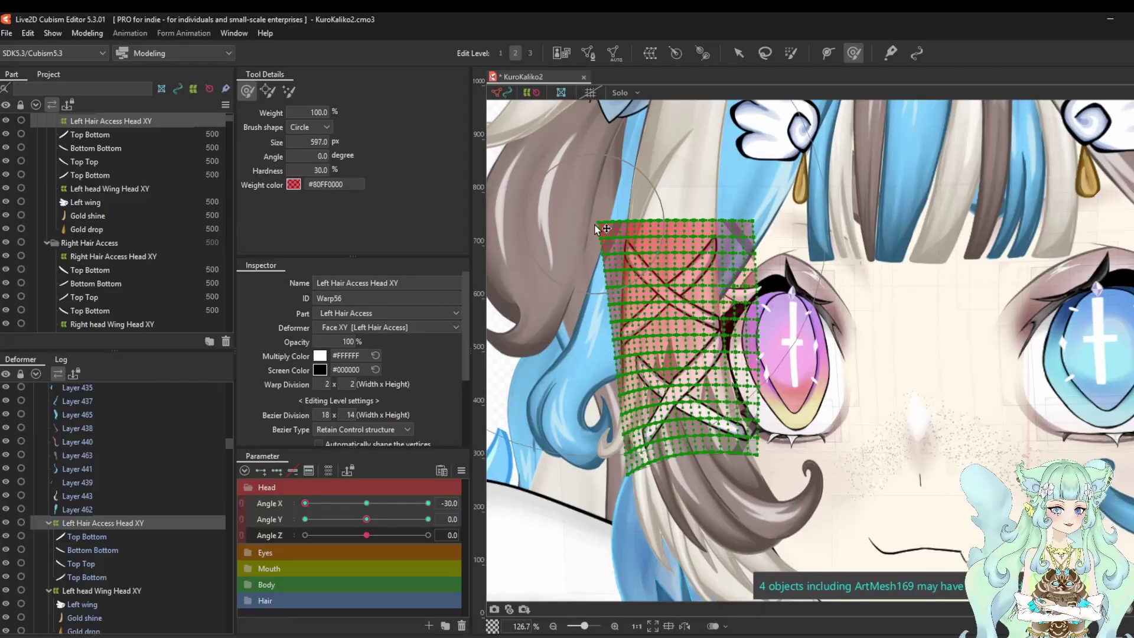
left_click_drag(754, 221, 754, 223)
Reduce the Deform Brush to 455 px and shift the lower middle of Left Hair Access Head XY slightly outward.
left_click_drag(317, 355, 211, 355)
left_click_drag(641, 397, 636, 400)
left_click_drag(647, 387, 643, 388)
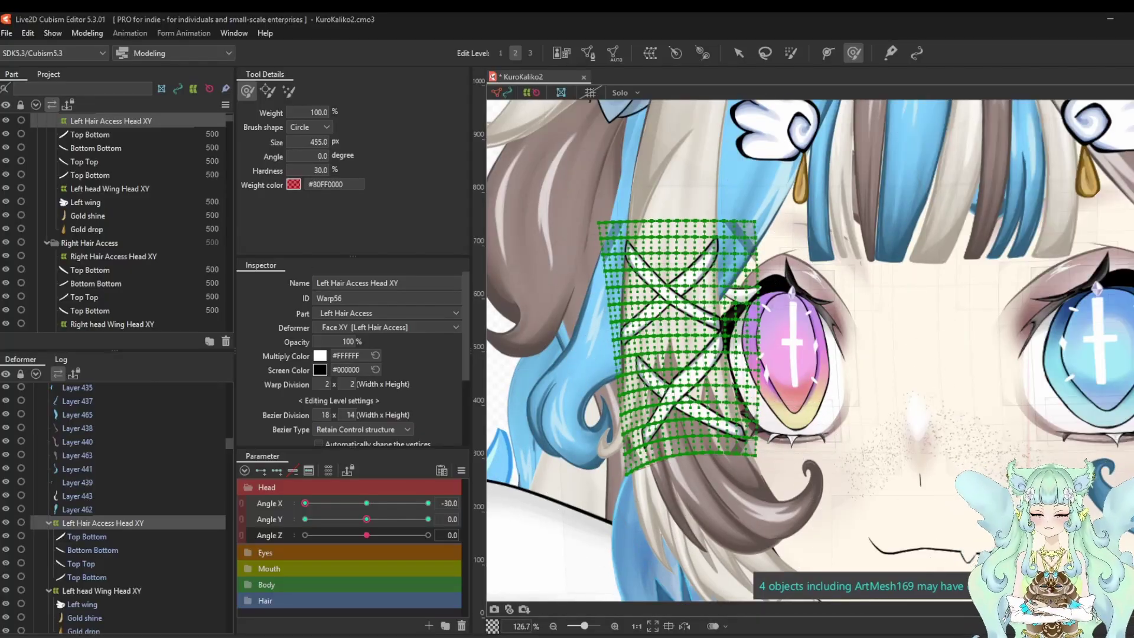
scroll(765, 342, "up", 5)
scroll(678, 400, "down", 3)
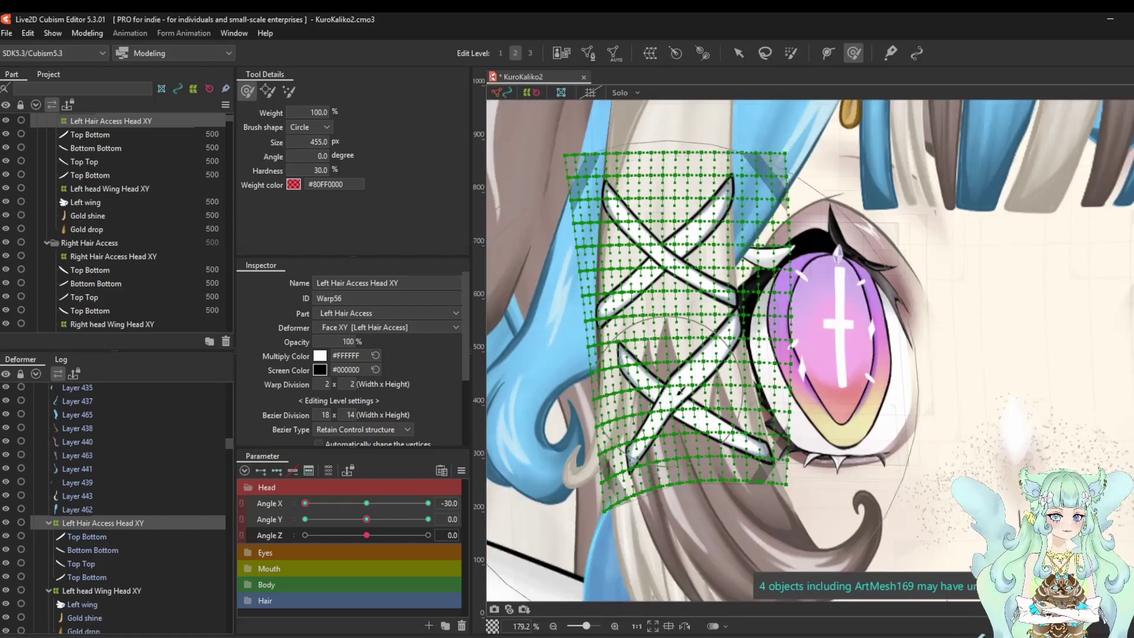
Refine the straps and corners of Left Hair Access Head XY at Angle X -30 with a 221 px Deform Brush, checking the Angle X motion.
mouse_move(304, 503)
left_mouse_down()
mouse_move(395, 526)
mouse_move(303, 518)
left_mouse_up()
left_click_drag(319, 142, 290, 138)
left_click_drag(661, 349, 667, 340)
left_click_drag(690, 440, 693, 428)
left_click_drag(676, 340, 670, 348)
mouse_move(304, 503)
left_mouse_down()
mouse_move(340, 515)
mouse_move(175, 513)
left_mouse_up()
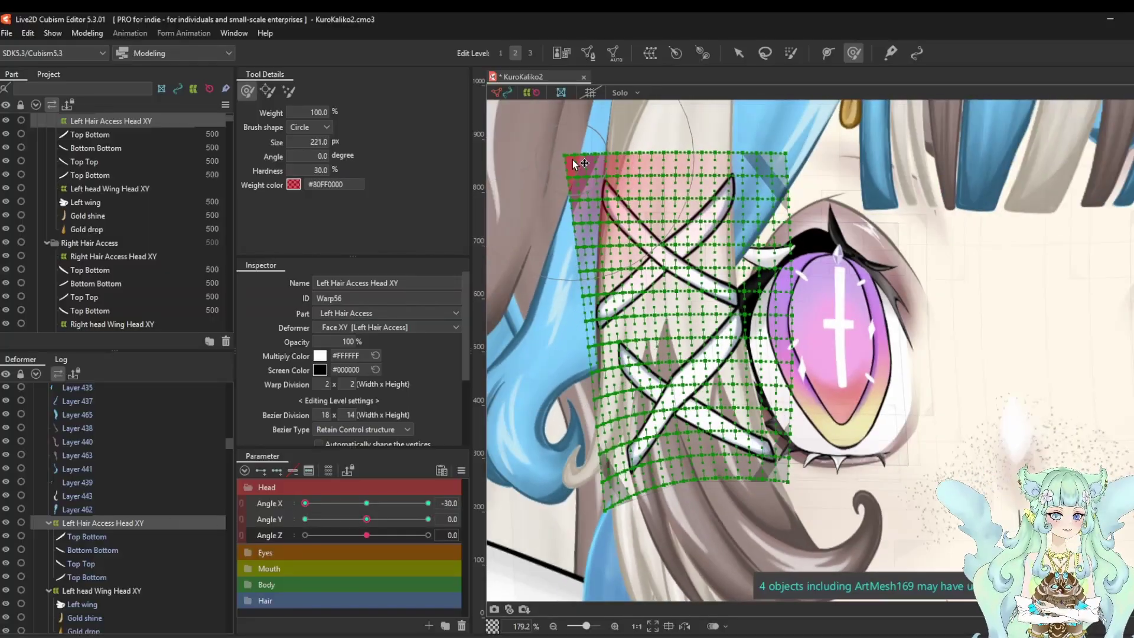
left_click_drag(304, 503, 236, 518)
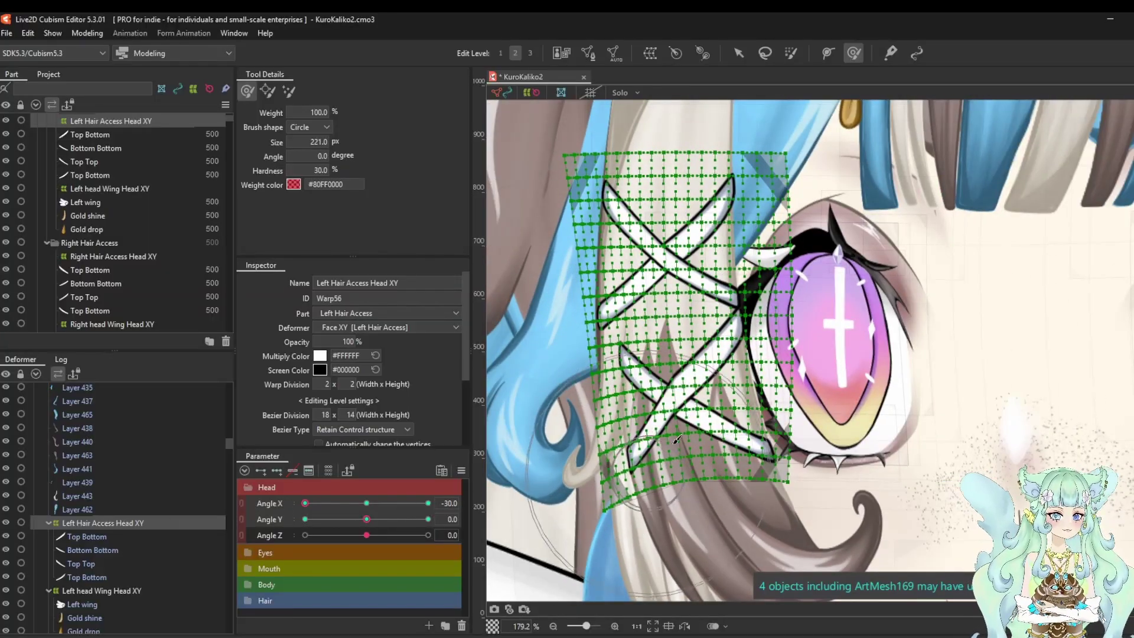
left_click_drag(802, 481, 809, 493)
left_click_drag(304, 503, 306, 508)
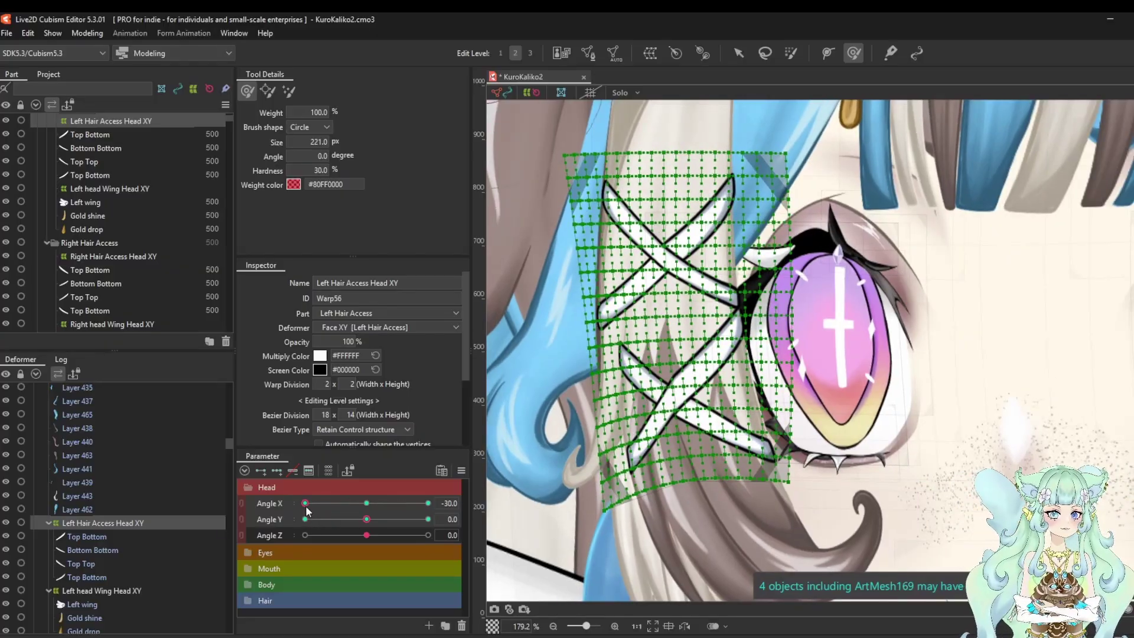
Set Angle X to -30 for Left head Wing Head XY and nudge its four corners with the Deform Brush.
left_click(84, 591)
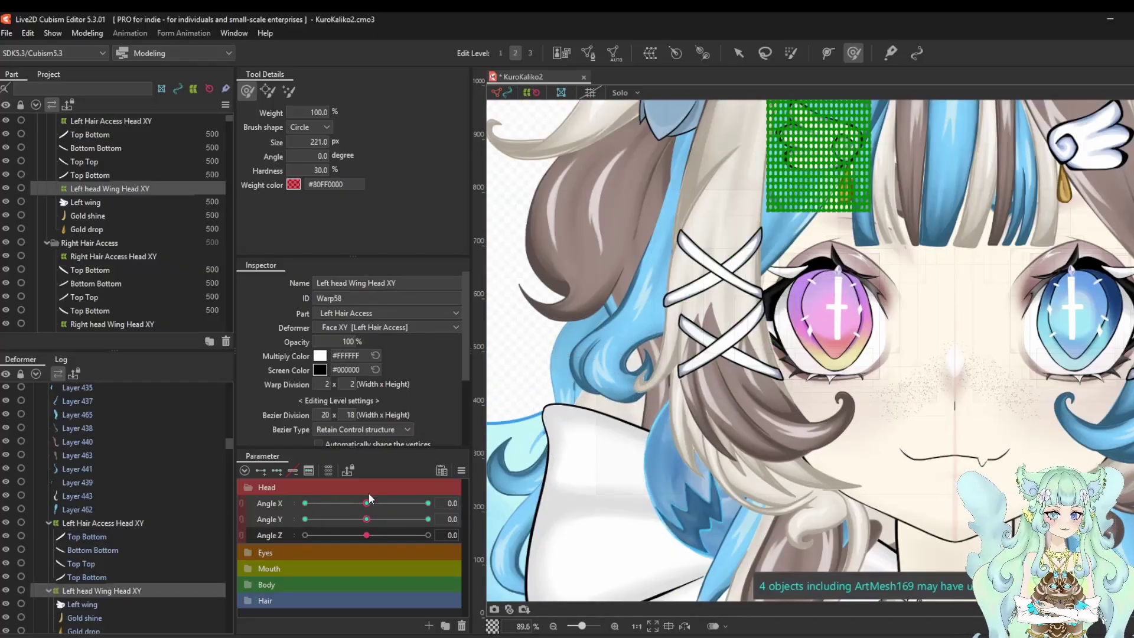
left_click(305, 503)
scroll(645, 307, "up", 5)
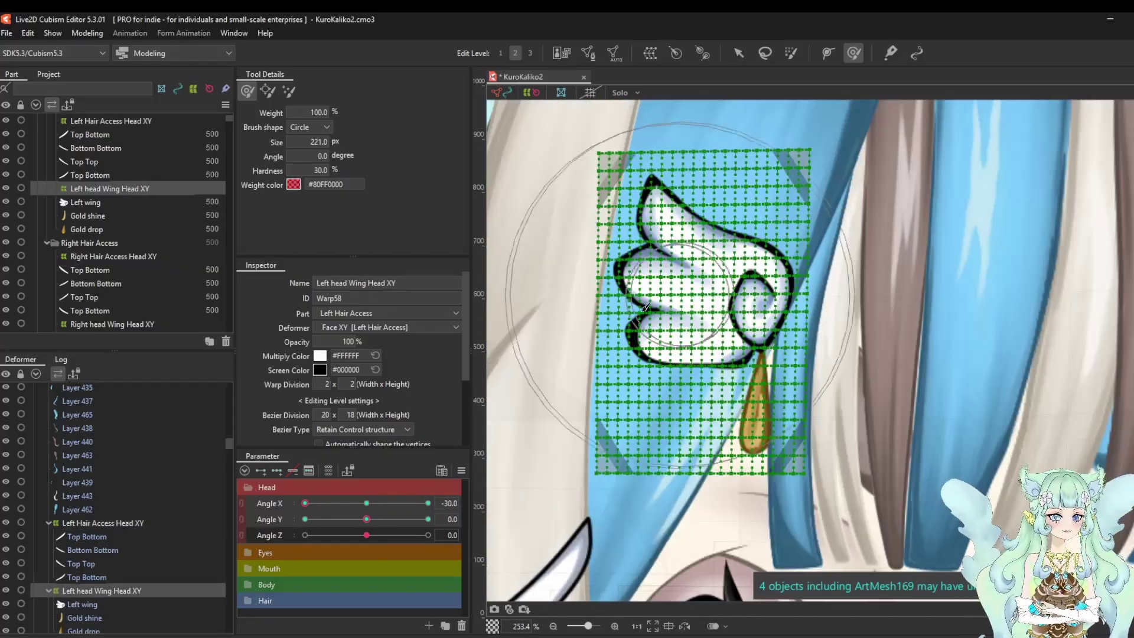
left_click_drag(634, 154, 647, 134)
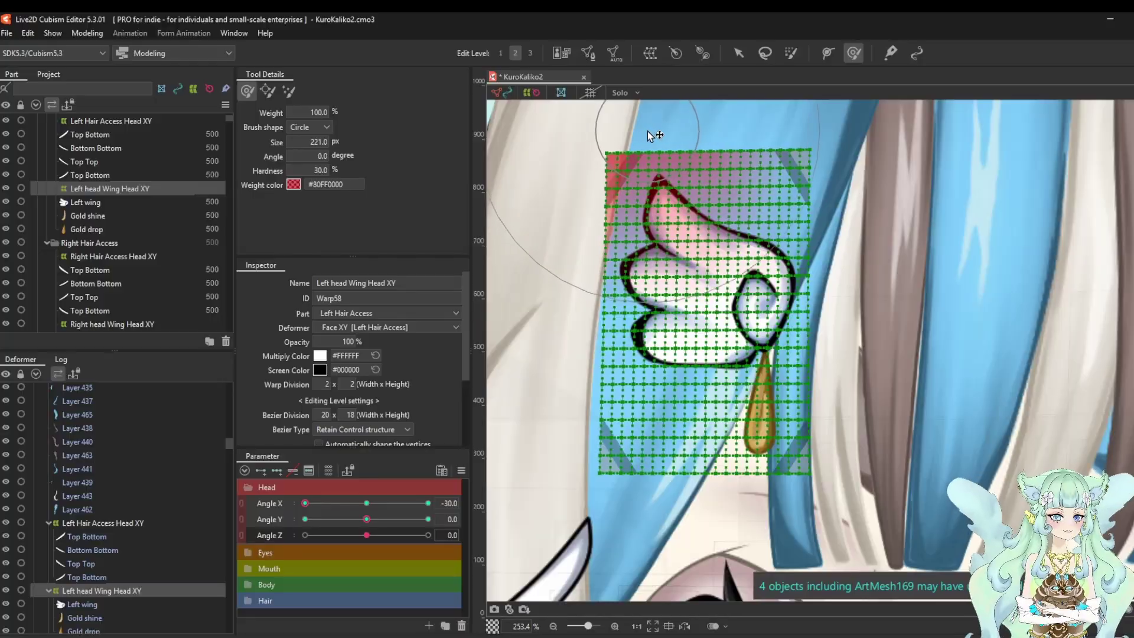
left_click_drag(643, 411, 647, 410)
left_click_drag(593, 170, 584, 170)
left_click_drag(833, 143, 827, 143)
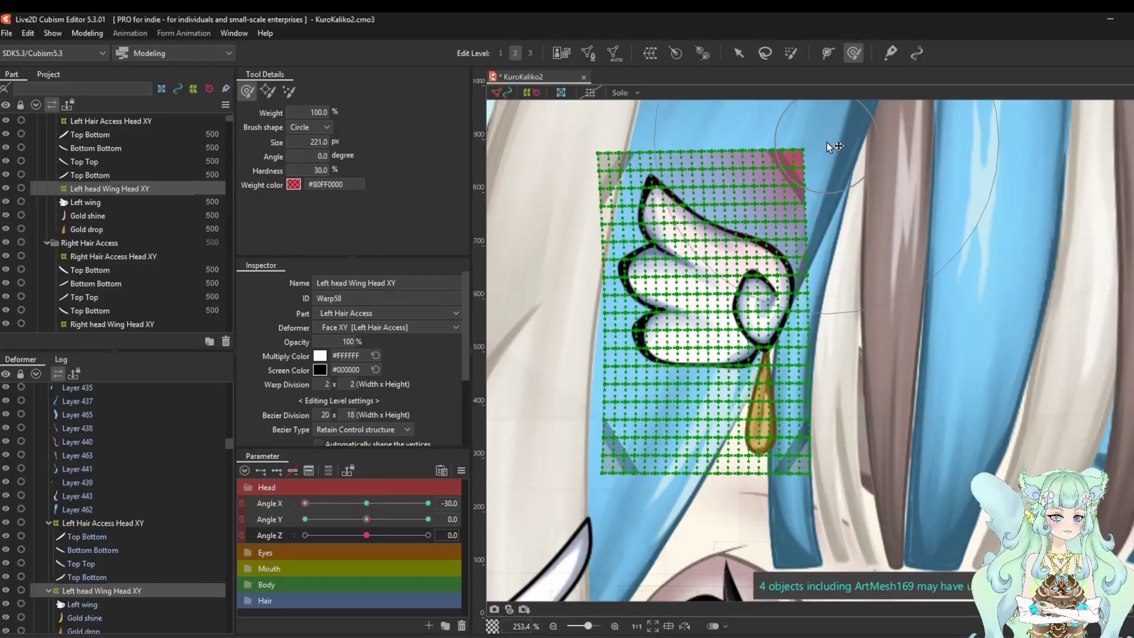
left_click_drag(766, 476, 771, 476)
left_click_drag(614, 461, 620, 459)
left_click_drag(305, 504, 303, 503)
Fine-tune the upper corners and lower outer corner of Left head Wing Head XY, previewing the turn along Angle X.
left_click_drag(681, 368, 719, 343)
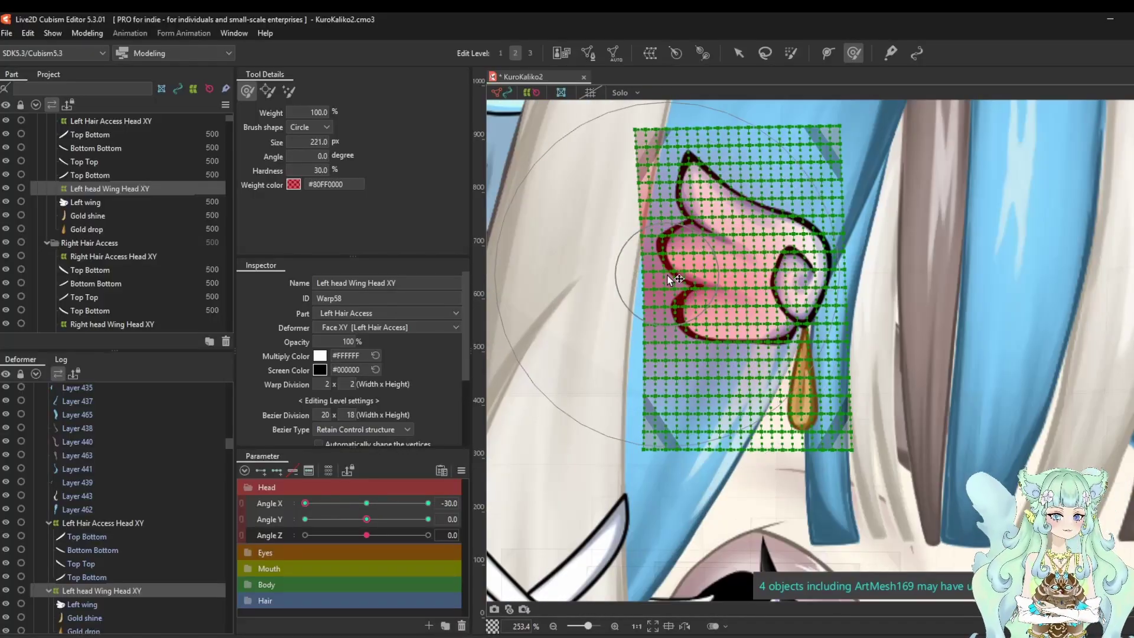
left_click_drag(654, 165, 657, 165)
left_click_drag(831, 135, 831, 137)
left_click_drag(647, 438, 648, 434)
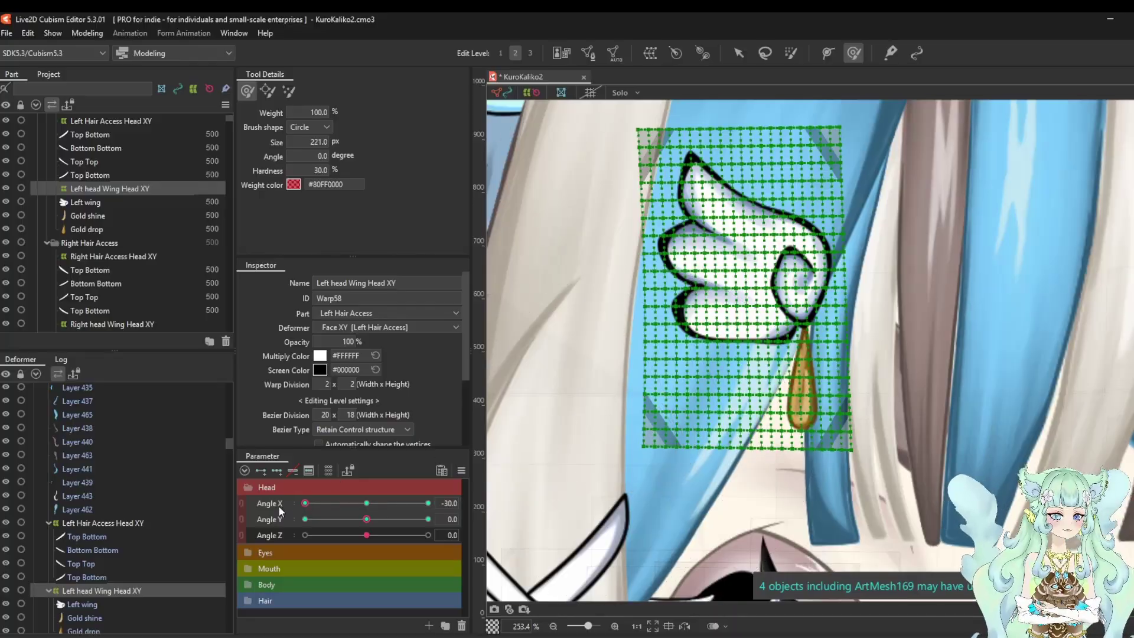
mouse_move(305, 503)
left_mouse_down()
mouse_move(318, 503)
mouse_move(303, 503)
left_mouse_up()
Add three keyforms each on Angle X and Angle Y to Right Hair Access Head XY, and set Angle X to -30.
scroll(815, 436, "down", 3)
left_click(113, 256)
scroll(838, 452, "down", 2)
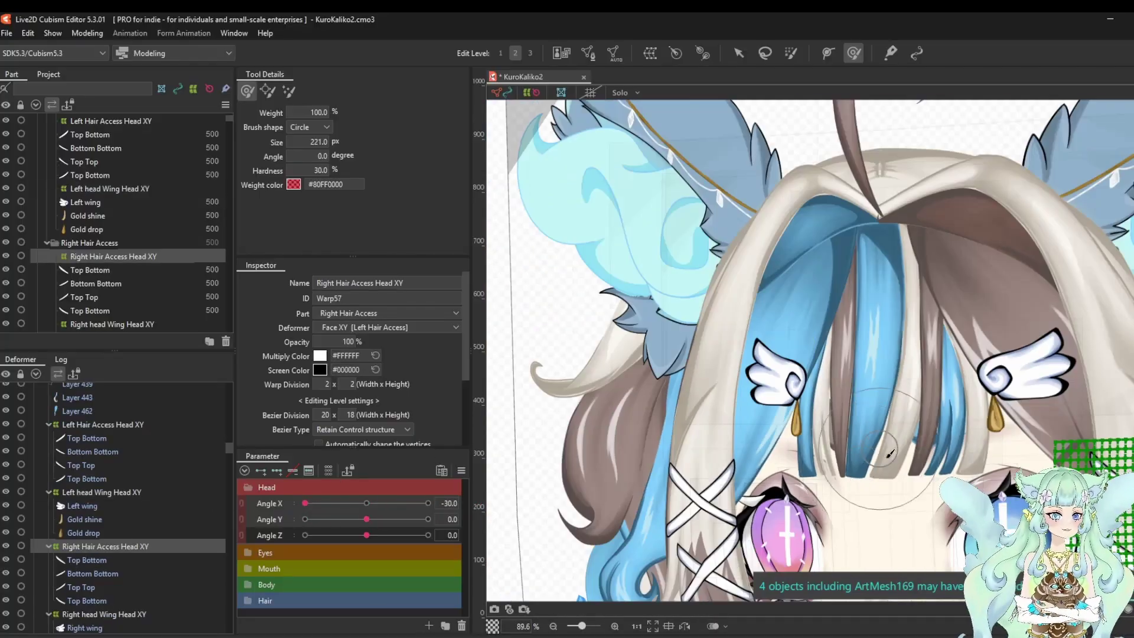
left_click_drag(1056, 508, 690, 295)
scroll(726, 302, "up", 3)
scroll(750, 307, "down", 1)
left_click(276, 470)
left_click_drag(305, 503, 303, 503)
Push both side edges of Right Hair Access Head XY away from the eye at Angle X -30, stretching its outer corners up and down.
left_click_drag(648, 477, 656, 478)
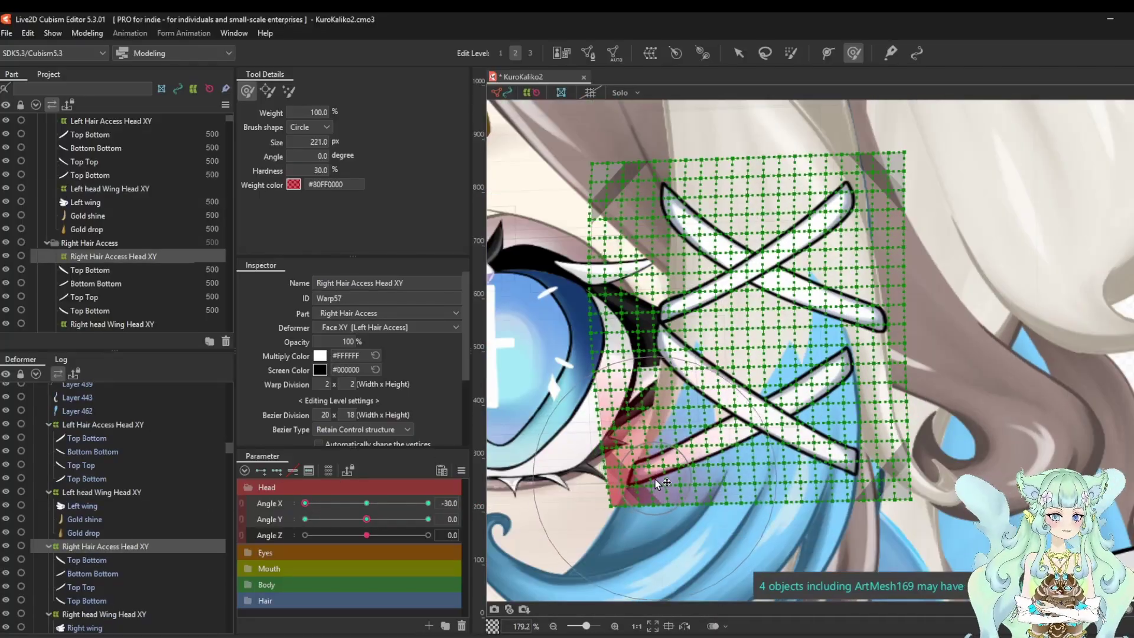
left_click_drag(617, 328, 627, 329)
left_click_drag(615, 204, 624, 203)
left_click_drag(898, 198, 904, 198)
left_click_drag(905, 313, 910, 313)
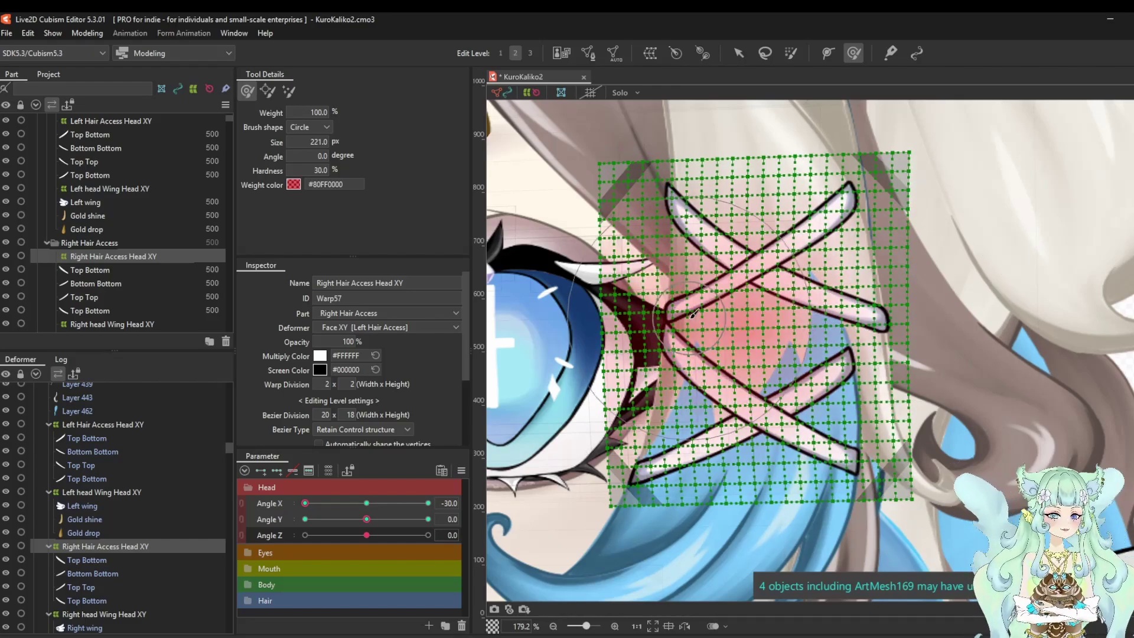
left_click_drag(624, 193, 636, 191)
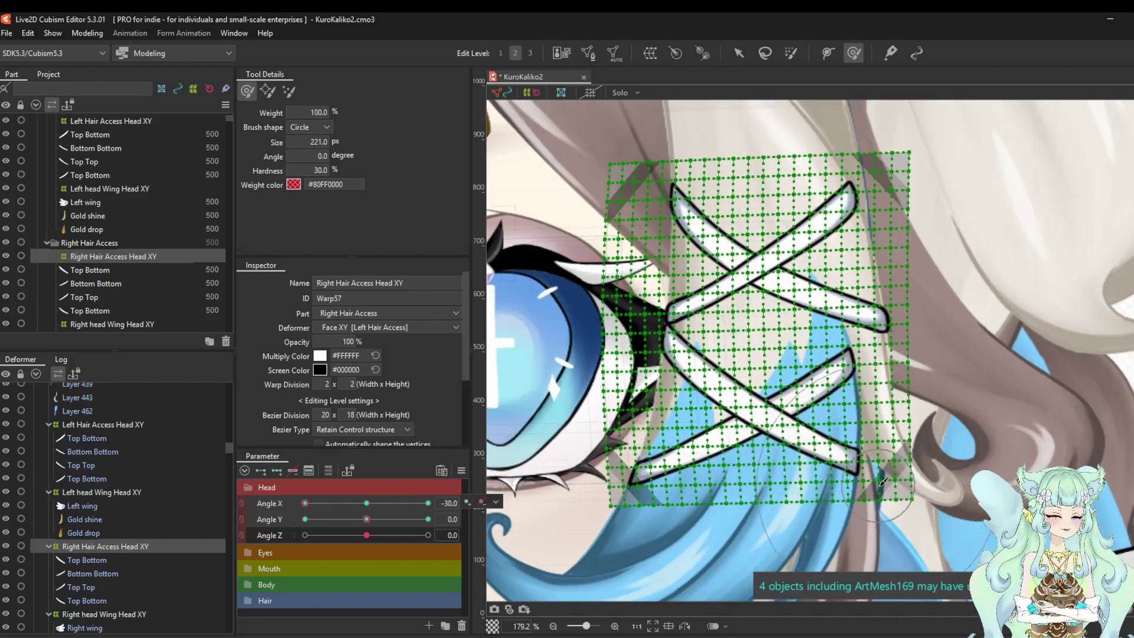
left_click_drag(900, 487, 898, 501)
left_click_drag(907, 170, 905, 161)
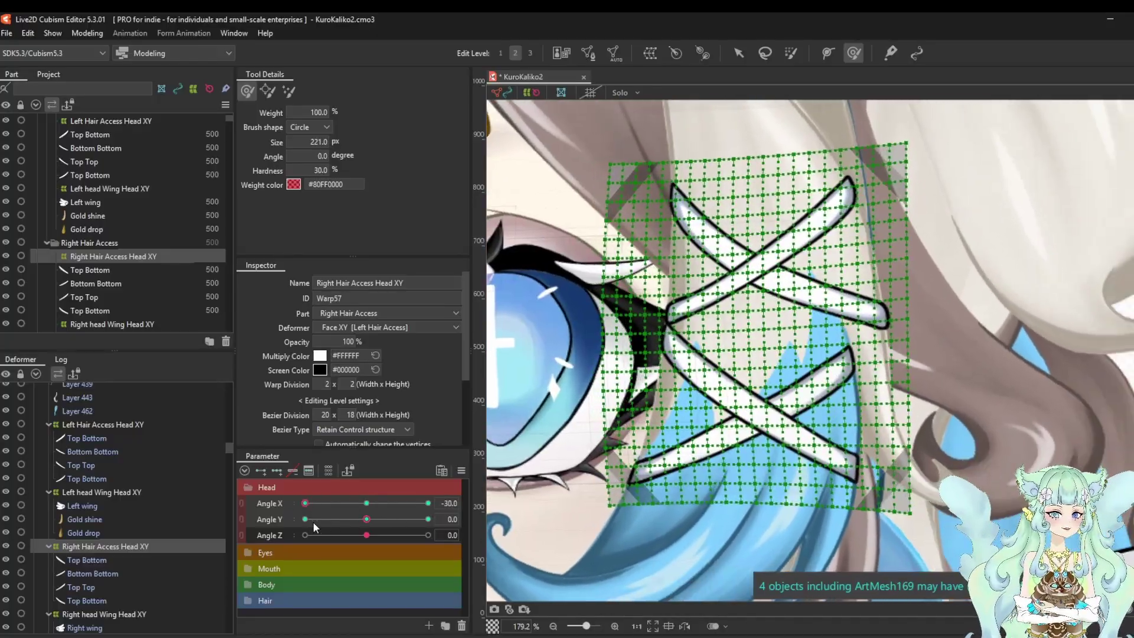
Push the outer edge and lower corners of Right head Wing Head XY toward the face's centre at Angle X -30.
key("ctrl+0")
left_click(104, 614)
scroll(760, 186, "up", 5)
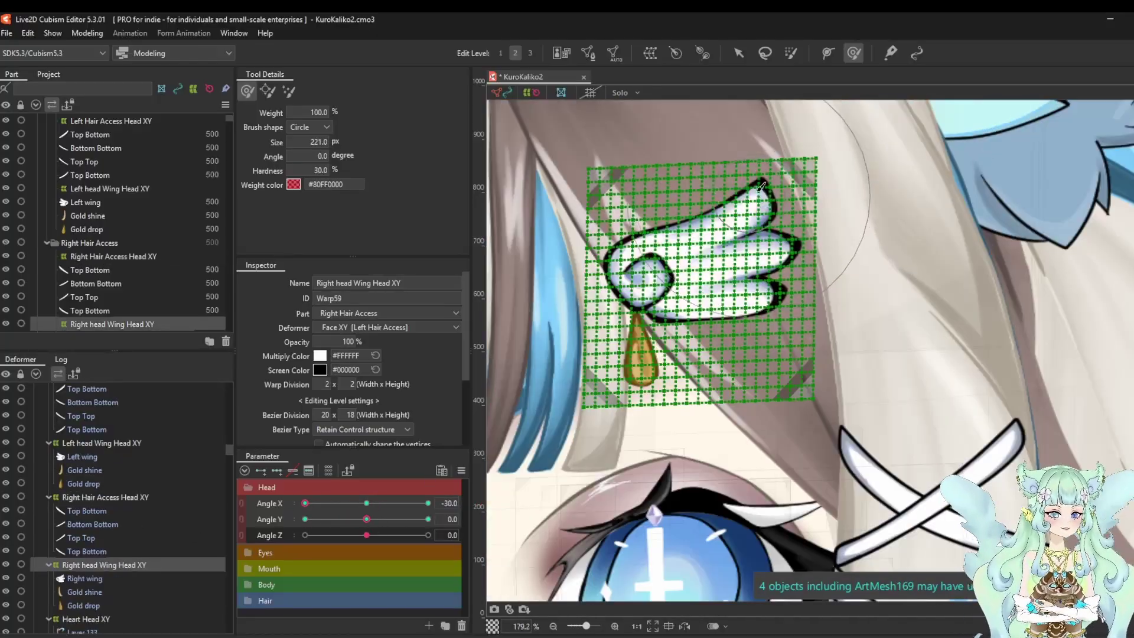
left_click_drag(795, 268, 785, 270)
left_click_drag(640, 405, 632, 404)
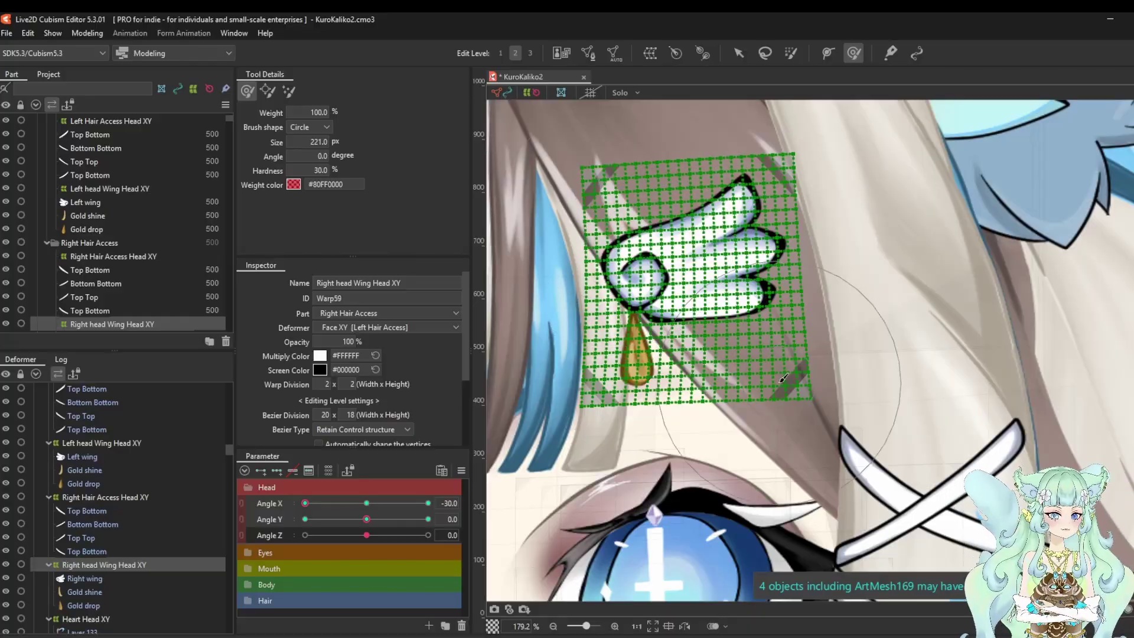
left_click_drag(783, 377, 767, 381)
Shift the right wing's swirl inward and adjust the upper outer and lower inner corners of Right head Wing Head XY.
left_click_drag(653, 275, 648, 275)
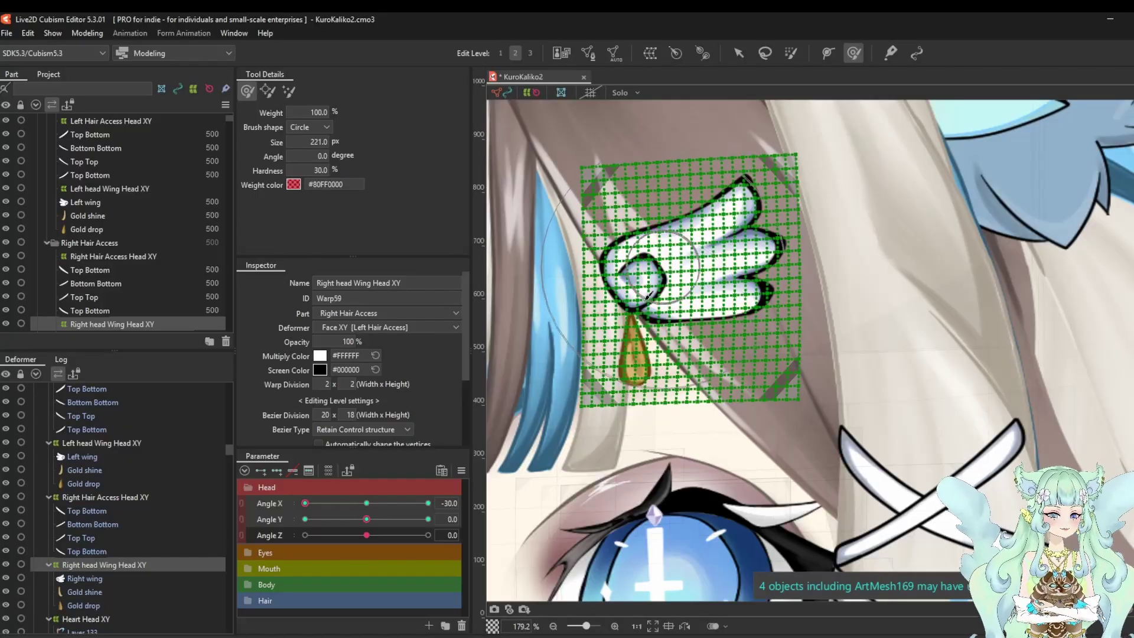
left_click_drag(765, 180, 768, 176)
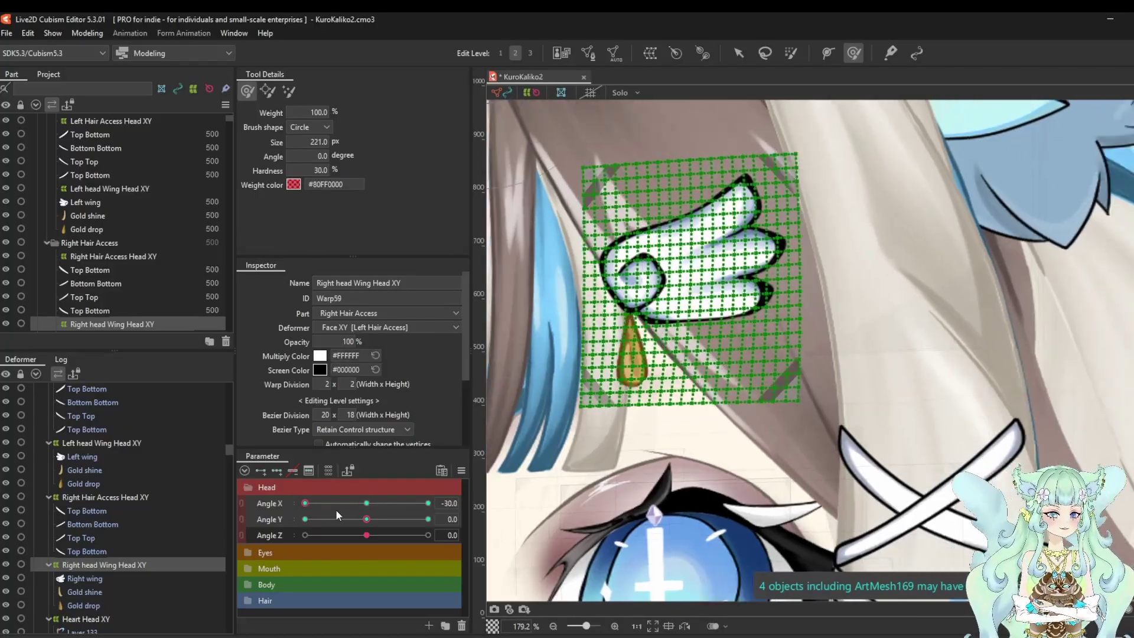
left_click_drag(620, 396, 611, 400)
scroll(686, 377, "down", 2)
mouse_move(304, 503)
left_mouse_down()
mouse_move(428, 503)
mouse_move(289, 505)
mouse_move(346, 513)
mouse_move(305, 519)
left_mouse_up()
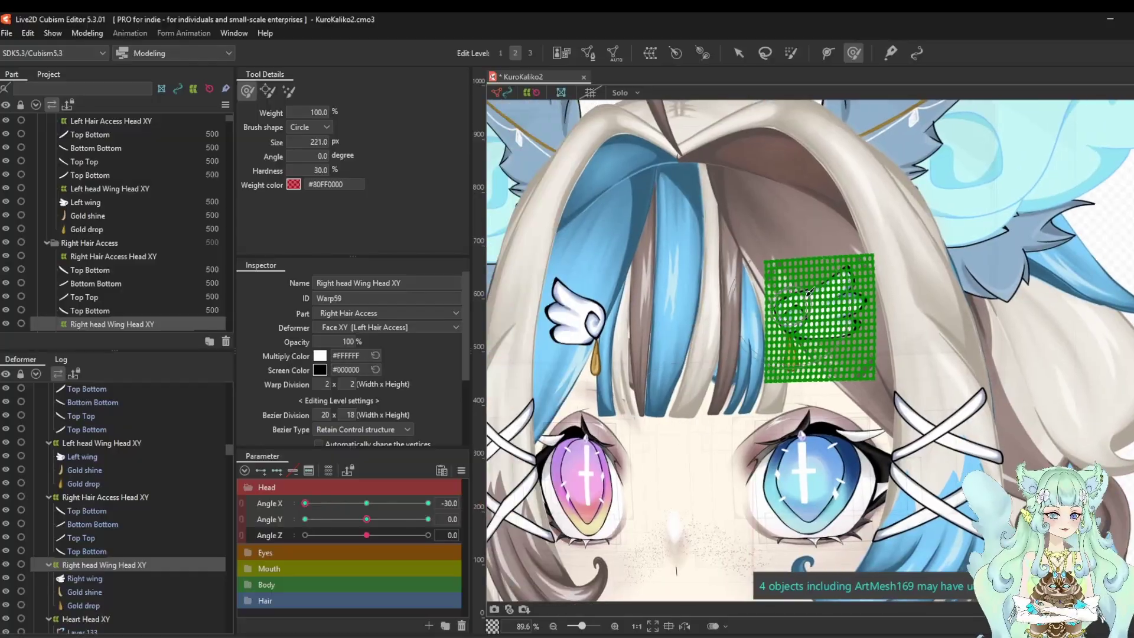
Push the upper blue side of Heart Head XY inward and down at Angle X -30 with the Deform Brush at 1037 px.
scroll(808, 291, "down", 3)
scroll(118, 508, "down", 3)
left_click(88, 520)
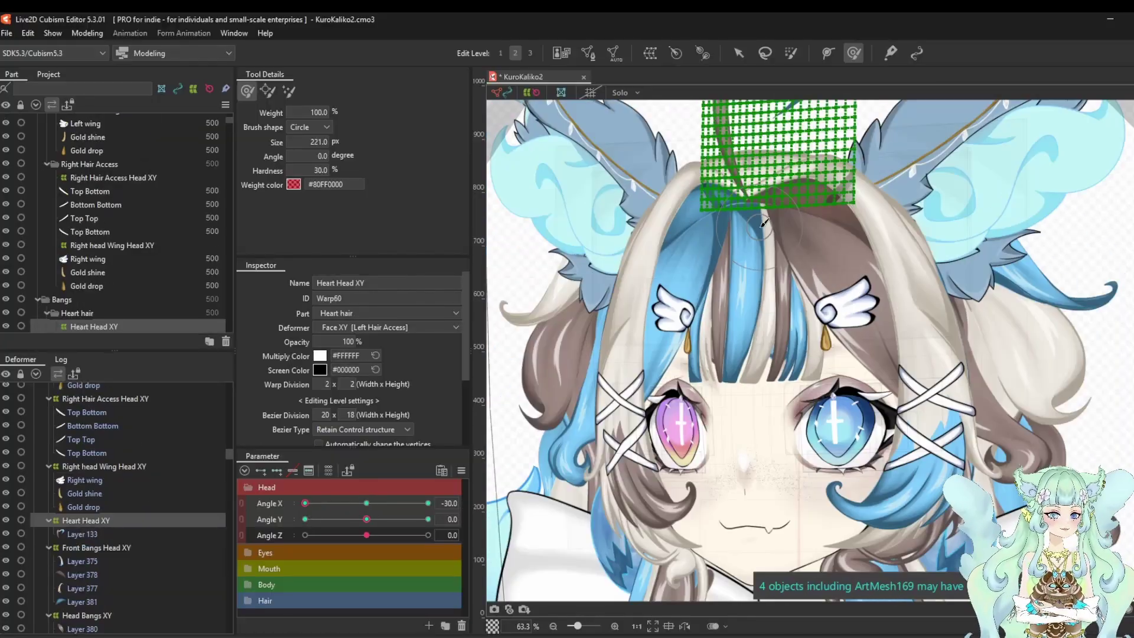
scroll(763, 223, "up", 2)
key("v")
scroll(738, 304, "up", 3)
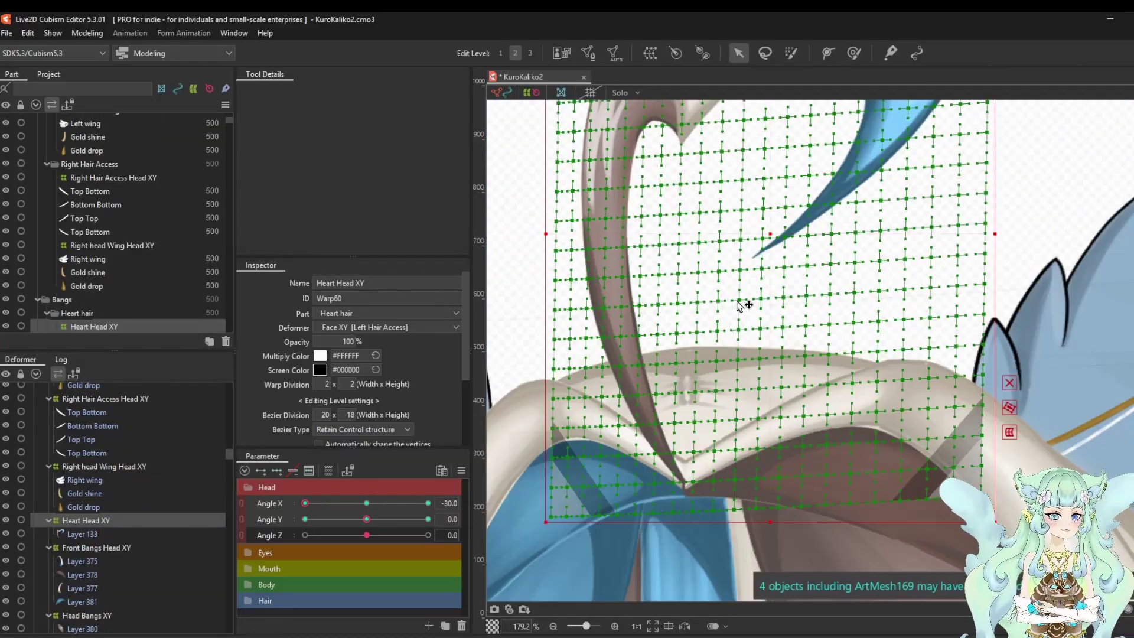
scroll(738, 304, "down", 4)
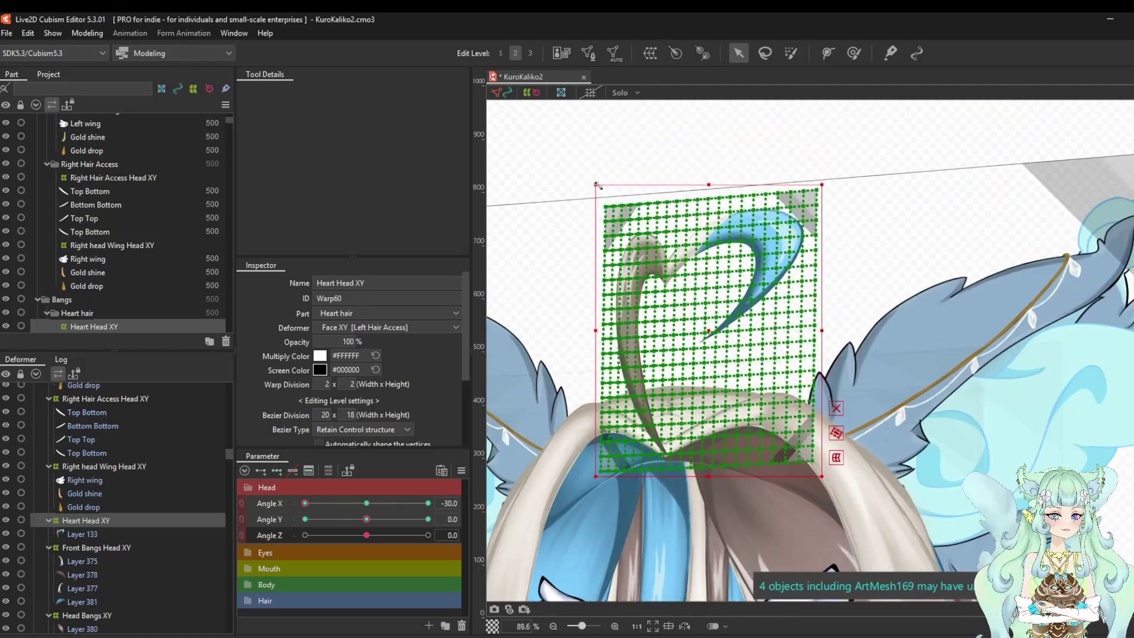
left_click(853, 53)
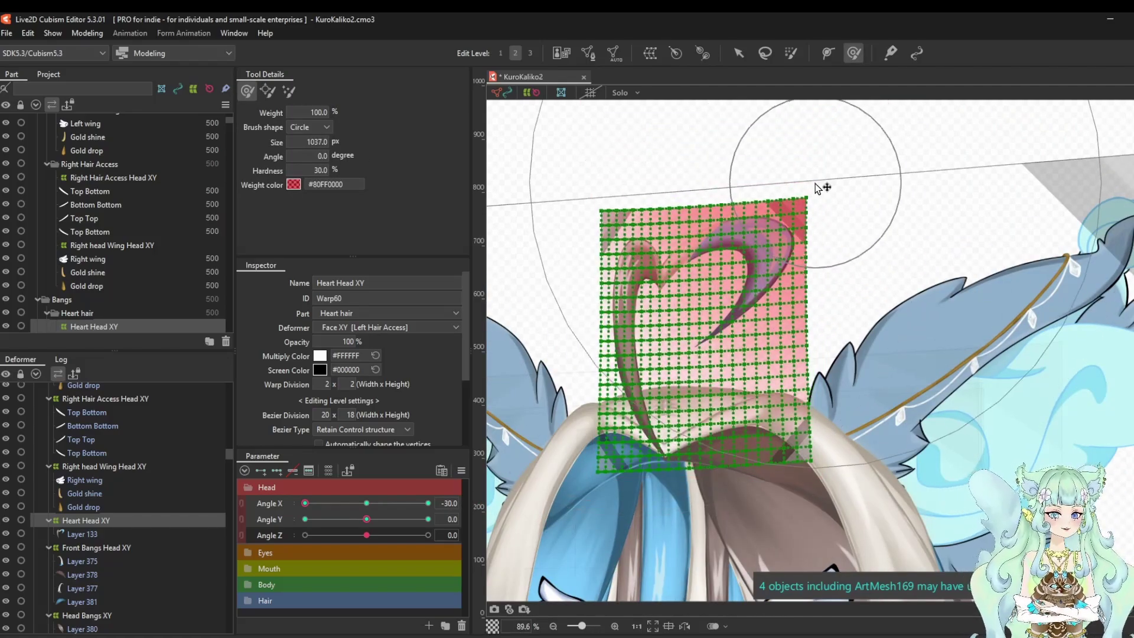
left_click_drag(815, 188, 814, 190)
mouse_move(304, 503)
left_mouse_down()
mouse_move(385, 518)
mouse_move(305, 505)
left_mouse_up()
Reduce the Deform Brush to 743 px, nudge the brown-side upper corner of Heart Head XY outward, and preview Angle X.
left_click_drag(814, 193, 780, 194)
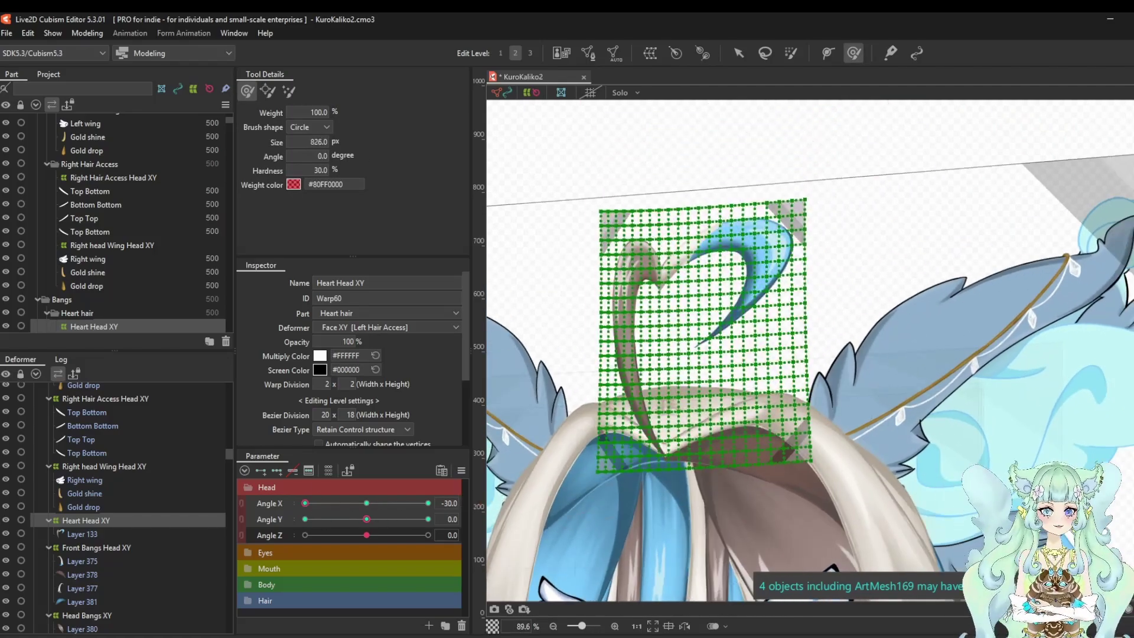
key("[")
left_click_drag(595, 235, 592, 235)
left_click_drag(304, 503, 372, 510)
left_click_drag(372, 510, 298, 516)
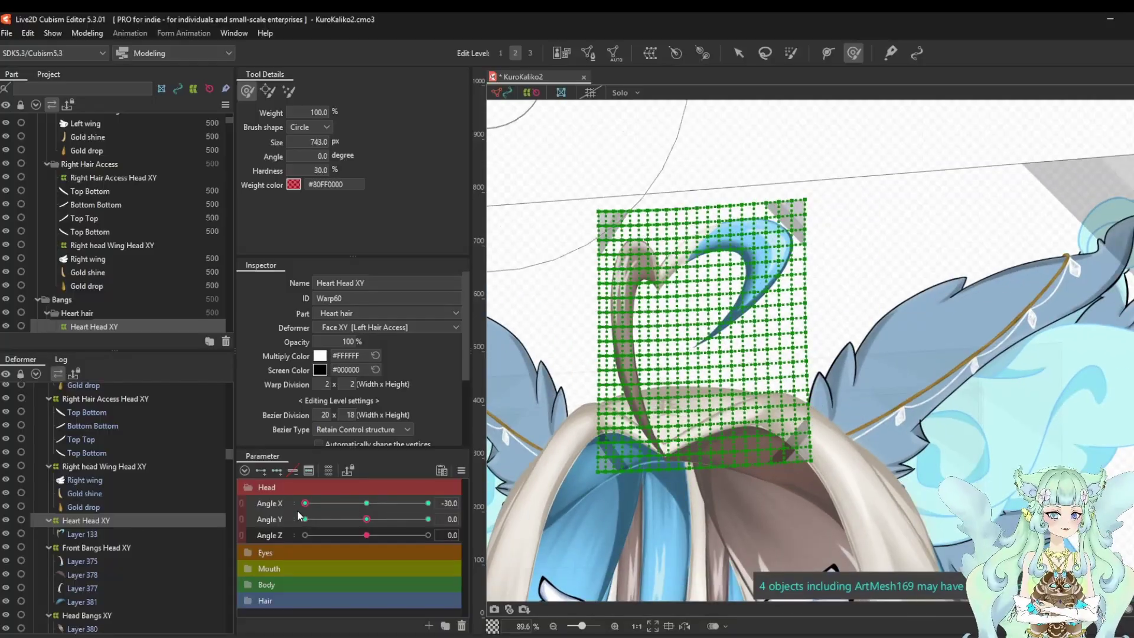
Push the blue-side edge of Front Bangs Head XY toward the face's centre at Angle X -30 with the Deform Brush.
scroll(731, 224, "down", 3)
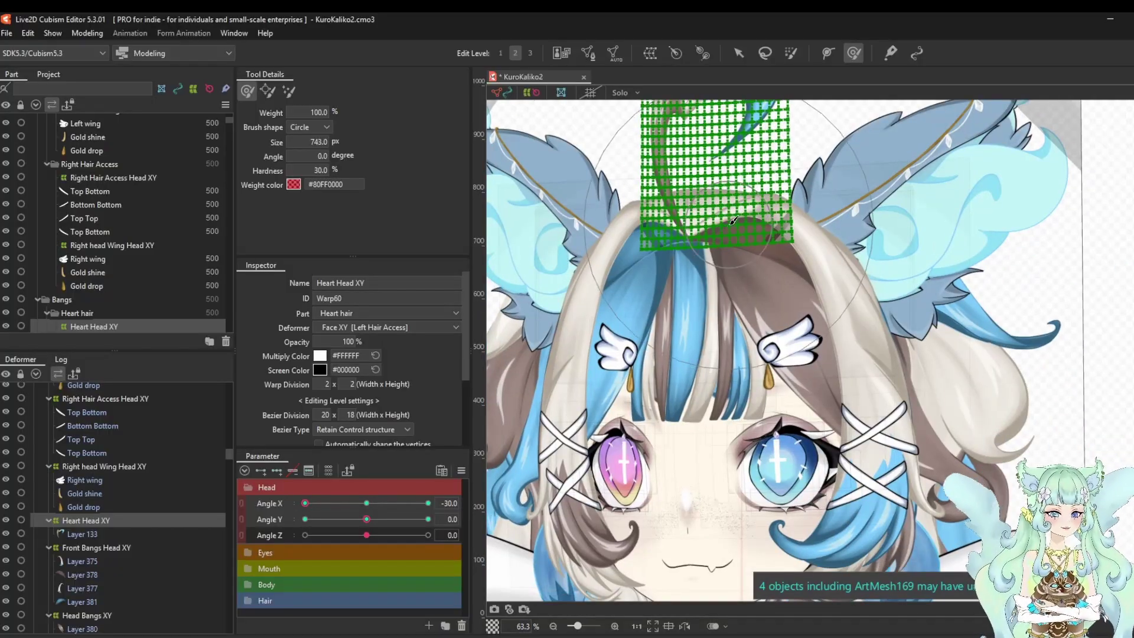
left_click(95, 548)
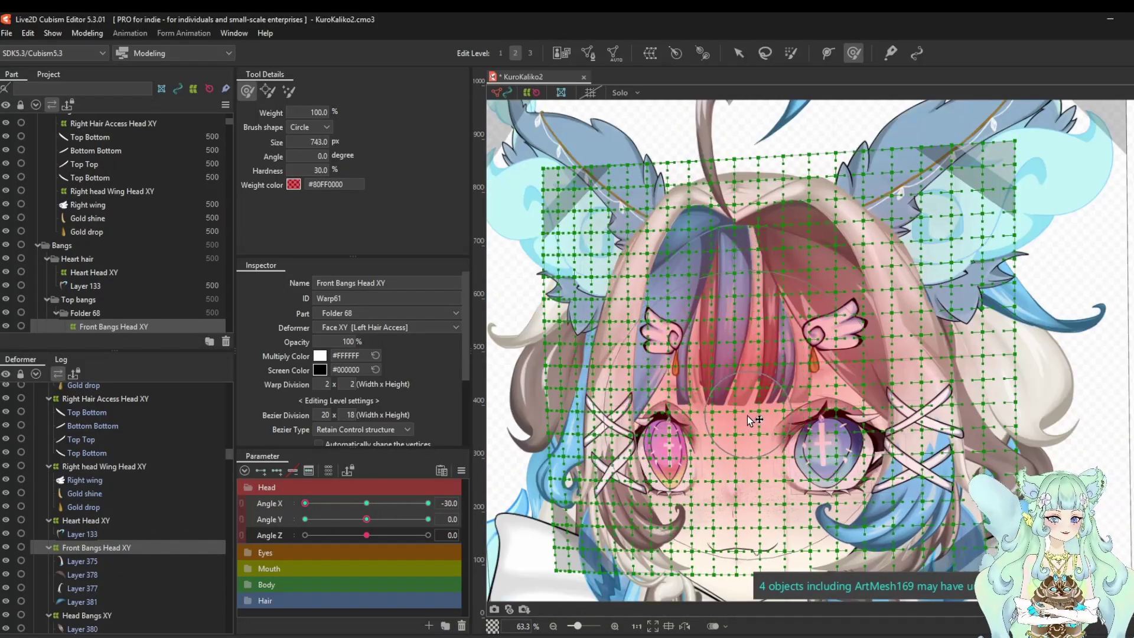
left_click_drag(734, 223, 750, 139)
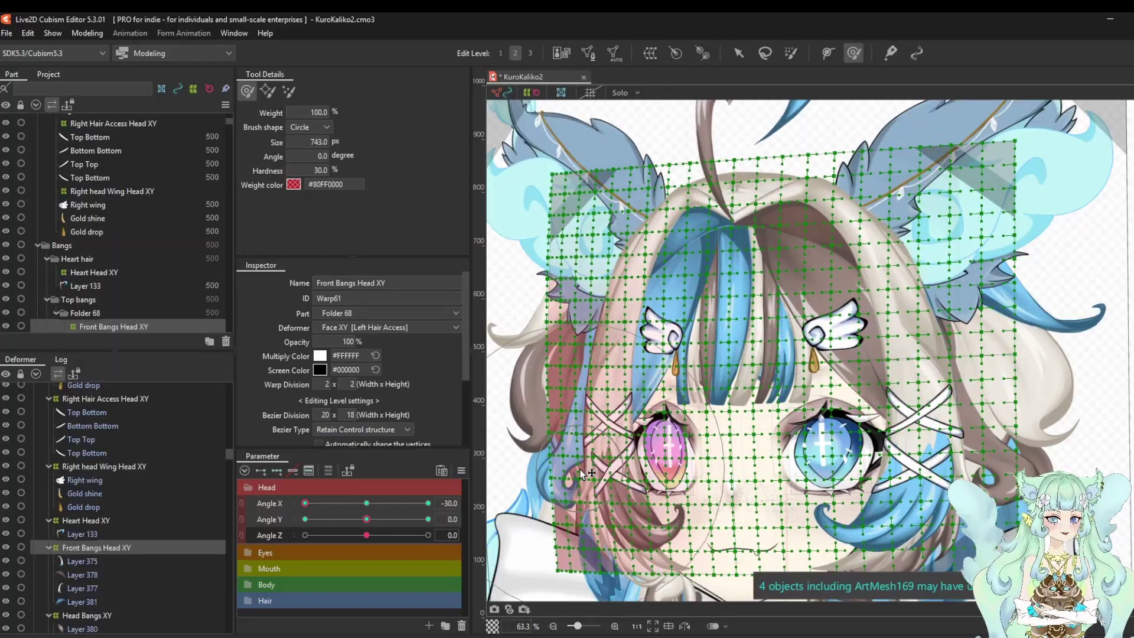
left_click_drag(705, 481, 881, 298)
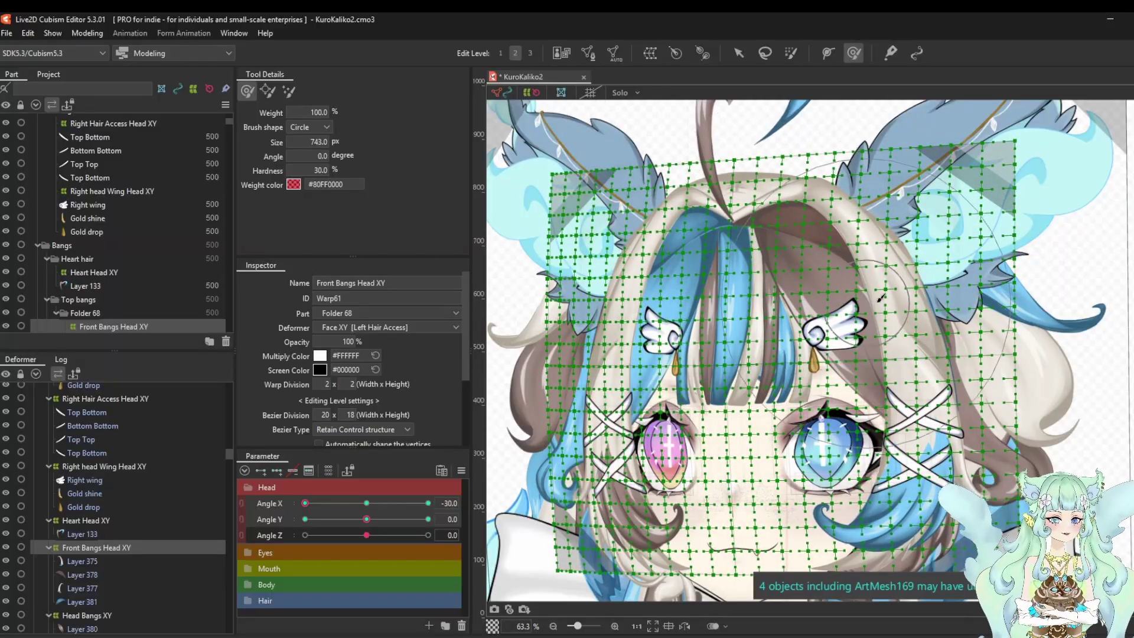
left_click_drag(544, 295, 578, 288)
left_click_drag(595, 176, 585, 184)
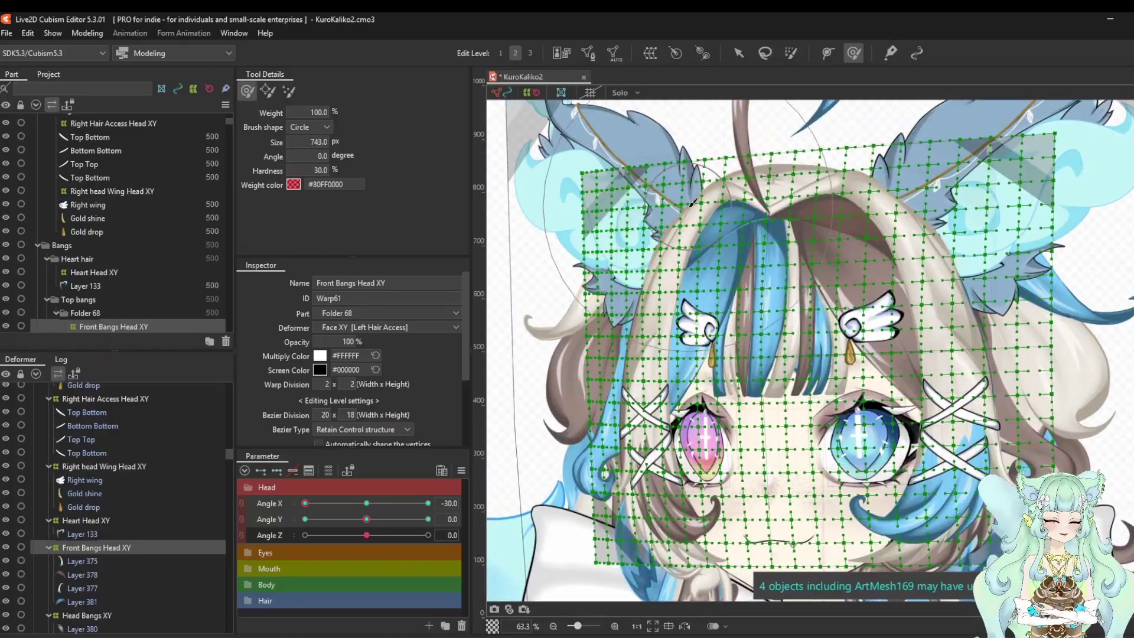
Refine the upper blue side and the hair parting of Front Bangs Head XY, previewing the Angle X movement.
left_click_drag(661, 224, 633, 191)
left_click_drag(755, 149, 747, 150)
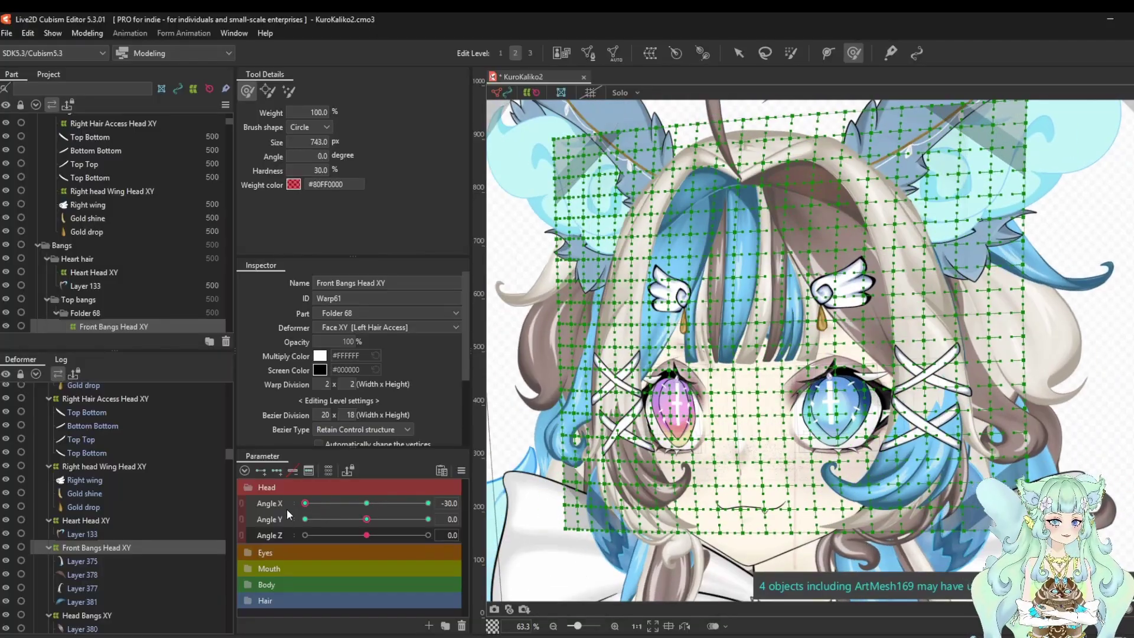
left_click(743, 287)
left_click_drag(743, 287, 736, 272)
mouse_move(305, 503)
left_mouse_down()
mouse_move(320, 503)
mouse_move(304, 504)
left_mouse_up()
left_click_drag(738, 289, 731, 290)
left_click_drag(645, 366, 641, 366)
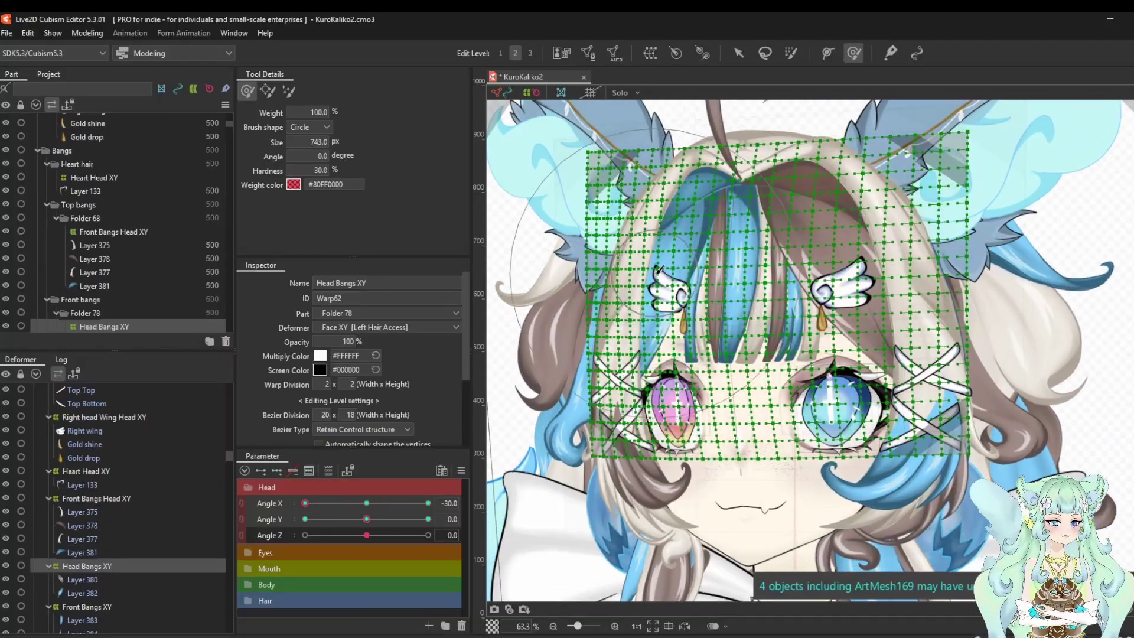
Nudge the blue and brown sides of Head Bangs XY slightly outward at Angle X -30 and preview Angle X.
left_click_drag(675, 271, 671, 270)
left_click_drag(661, 143, 657, 143)
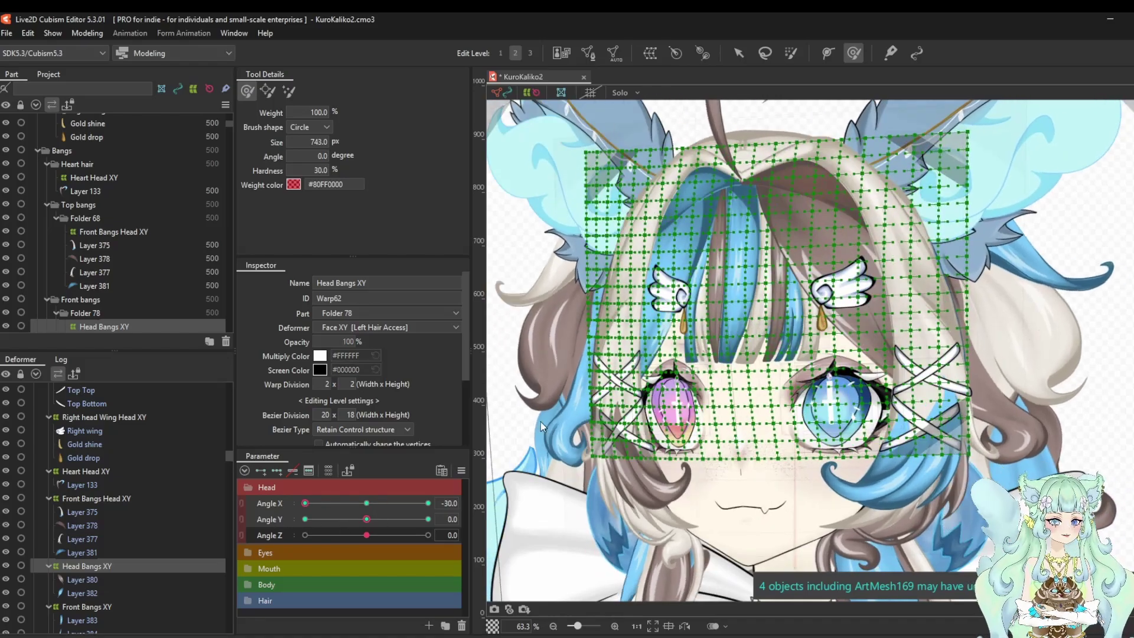
left_click_drag(926, 313, 930, 312)
left_click_drag(943, 171, 948, 171)
left_click_drag(937, 384, 942, 384)
mouse_move(305, 503)
left_mouse_down()
mouse_move(359, 511)
mouse_move(279, 524)
left_mouse_up()
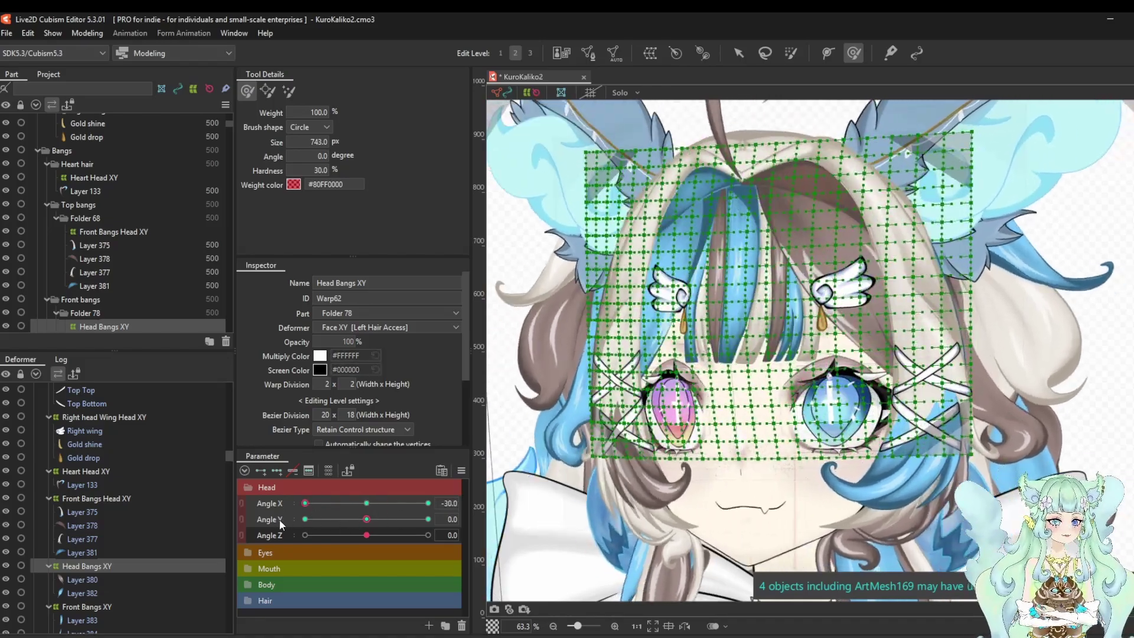
Enlarge the Deform Brush to 794 px and push the sides of Front Bangs XY outward at Angle X -30.
left_click(87, 606)
scroll(732, 324, "up", 4)
scroll(732, 324, "down", 2)
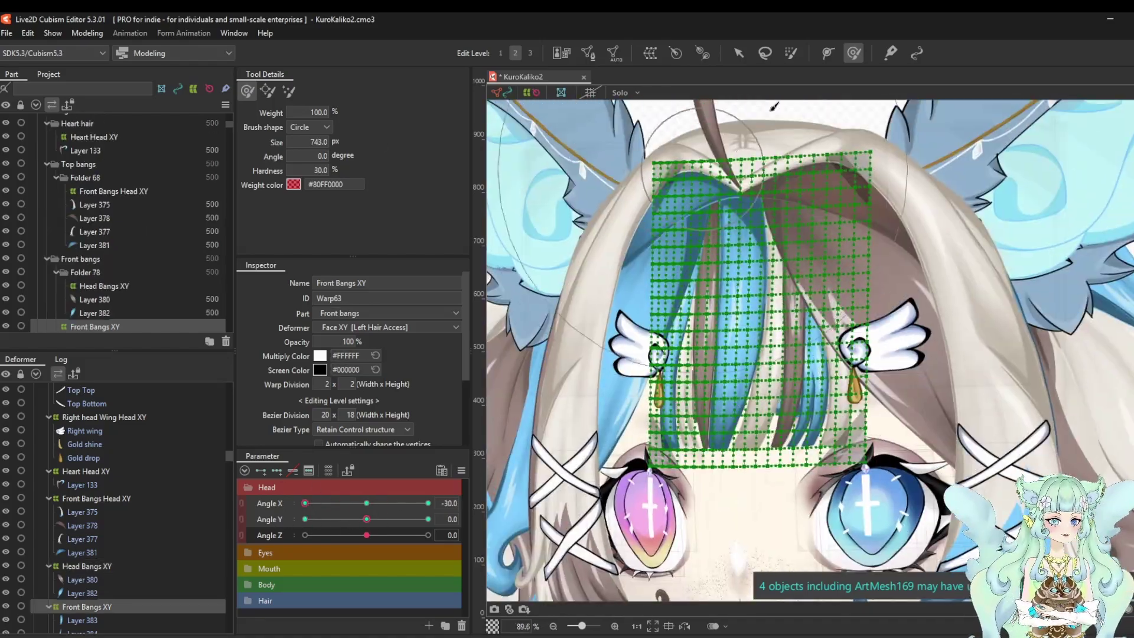
left_click_drag(773, 106, 787, 106)
left_click_drag(731, 179, 723, 179)
left_click_drag(656, 278, 652, 278)
left_click_drag(638, 320, 637, 319)
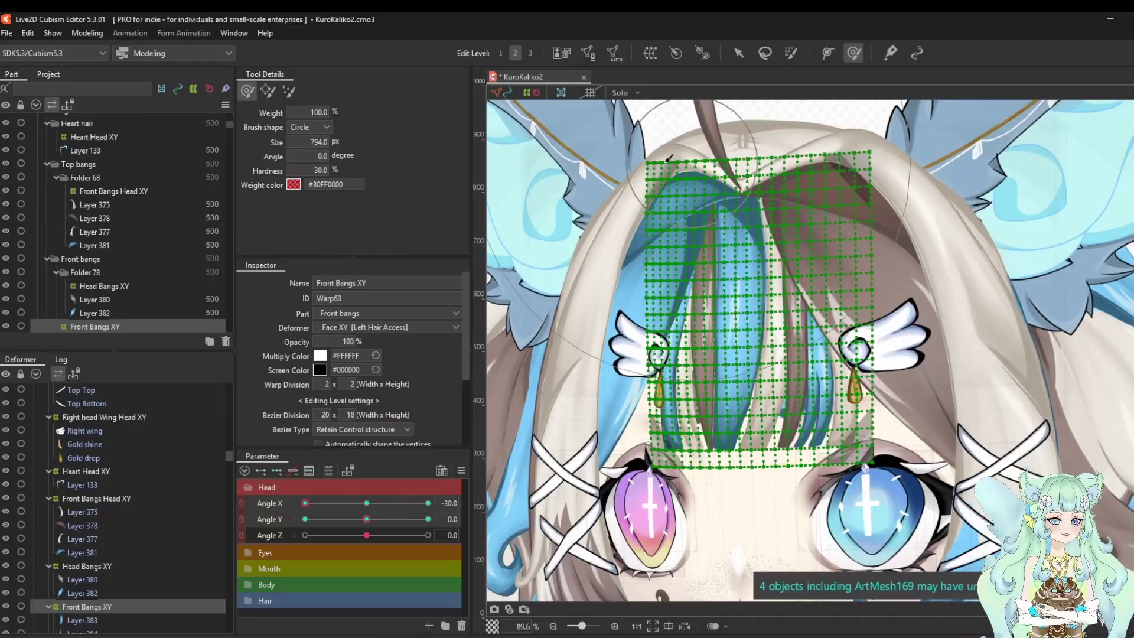
left_click_drag(697, 260, 697, 269)
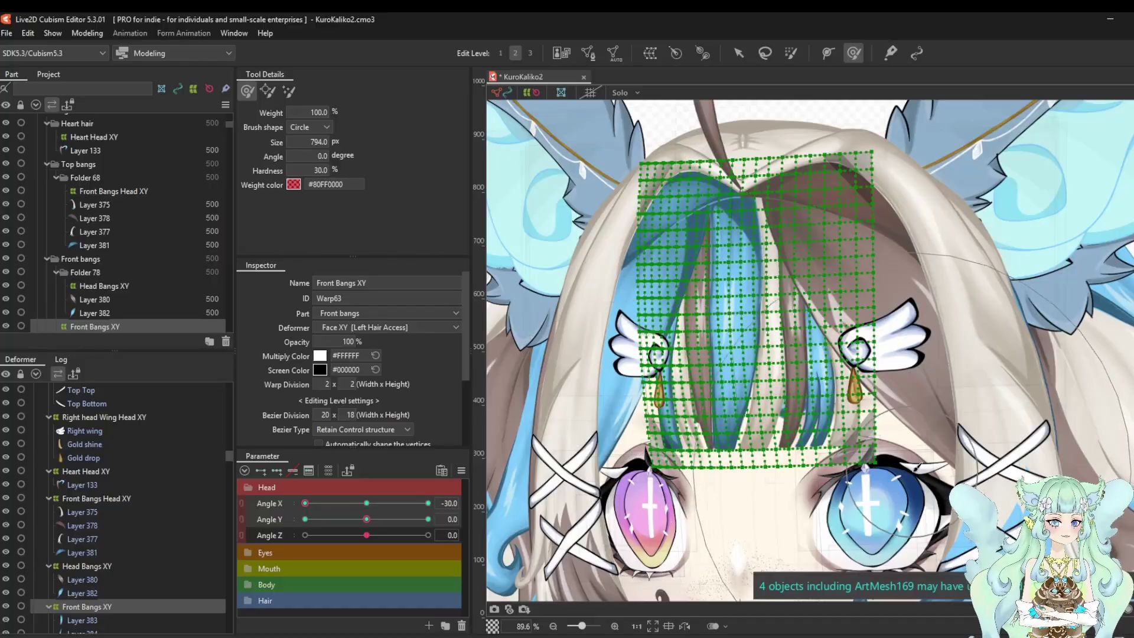
Preview Front Bangs XY between Angle X 0 and -30 and nudge its upper brown-side corner.
left_click_drag(305, 503, 366, 503)
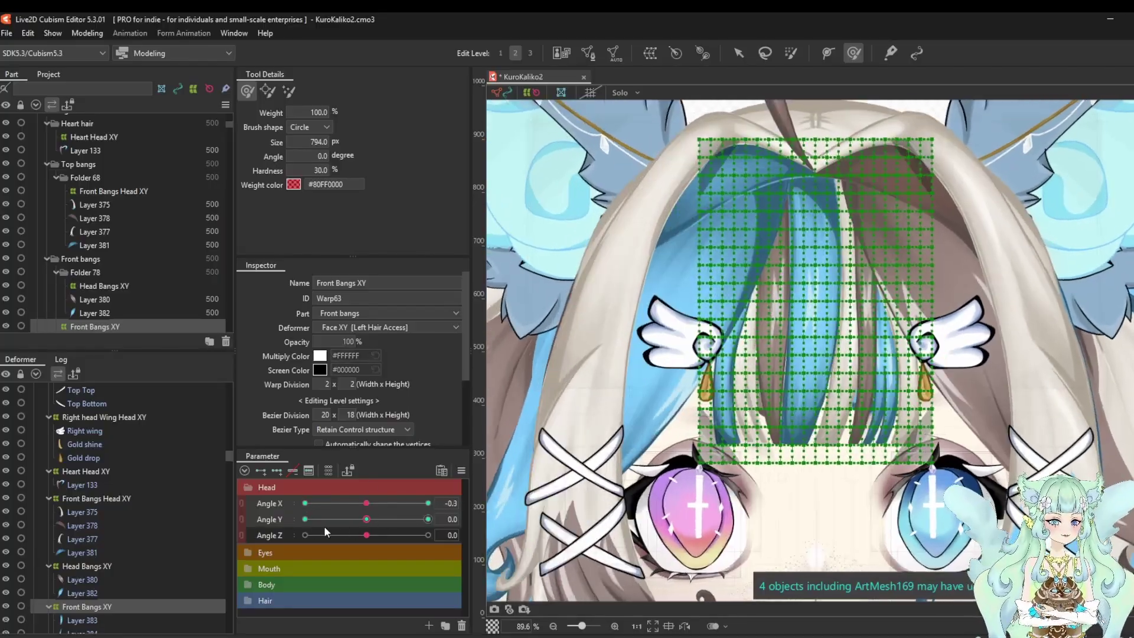
left_click(304, 503)
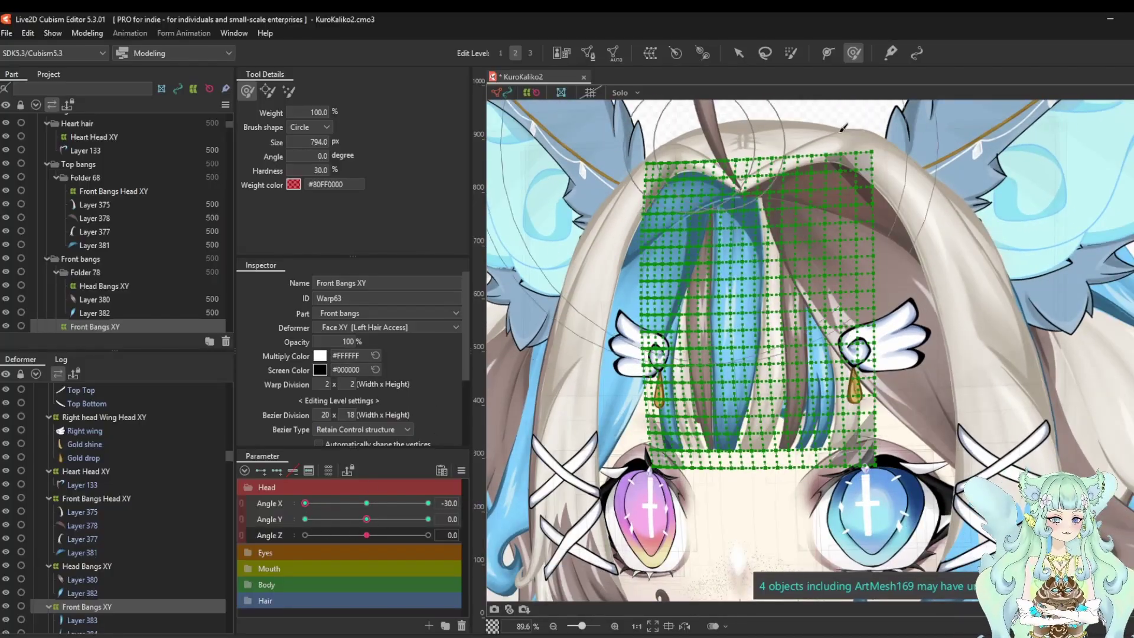
left_click_drag(843, 129, 838, 131)
Adjust the lower part of Frame bangs Head XY at Angle X -30 and preview Angle X.
scroll(84, 550, "down", 5)
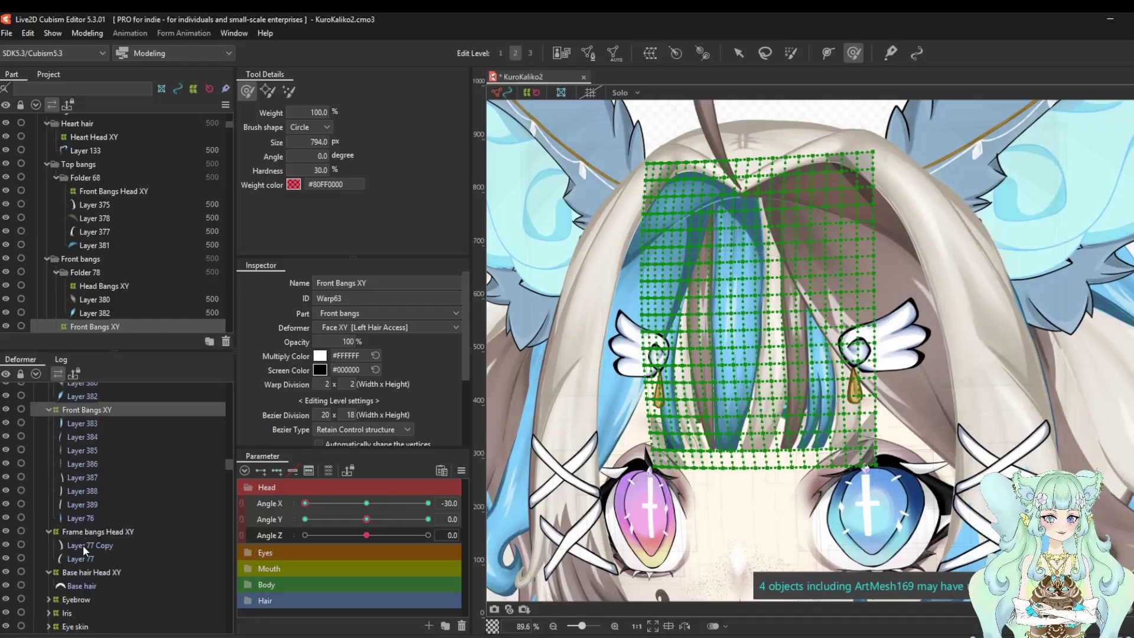
left_click(88, 532)
scroll(617, 434, "down", 3)
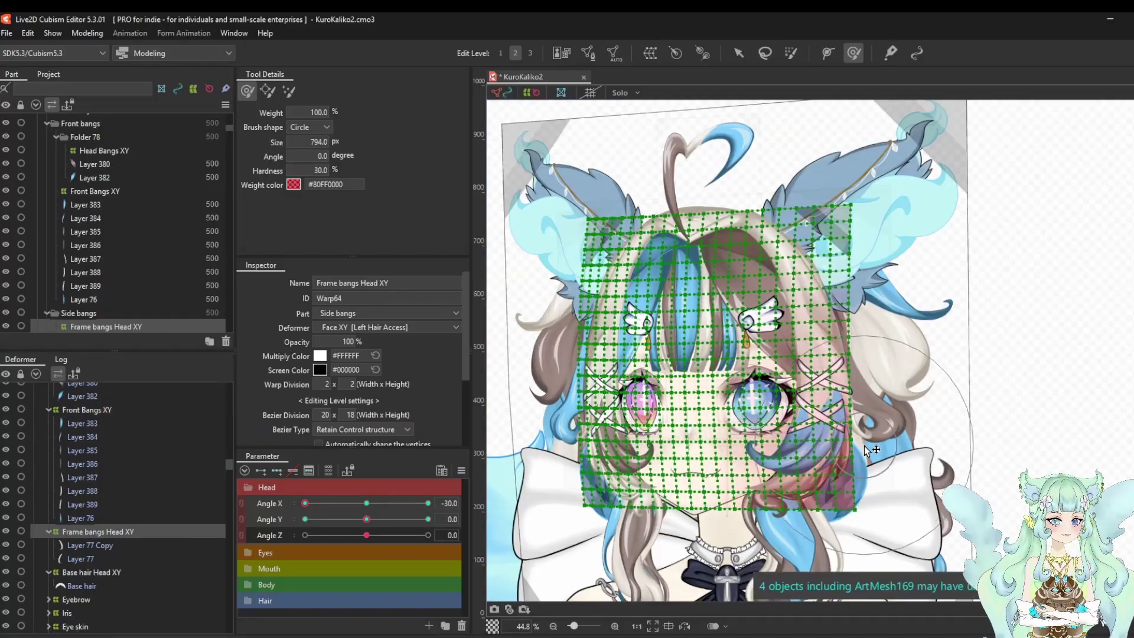
left_click_drag(865, 450, 636, 498)
mouse_move(305, 503)
left_mouse_down()
mouse_move(380, 510)
mouse_move(367, 524)
mouse_move(304, 520)
left_mouse_up()
Lean the upper middle of Base hair Head XY toward the brown side at Angle X -30 and preview the movement.
left_click(91, 572)
scroll(688, 287, "up", 3)
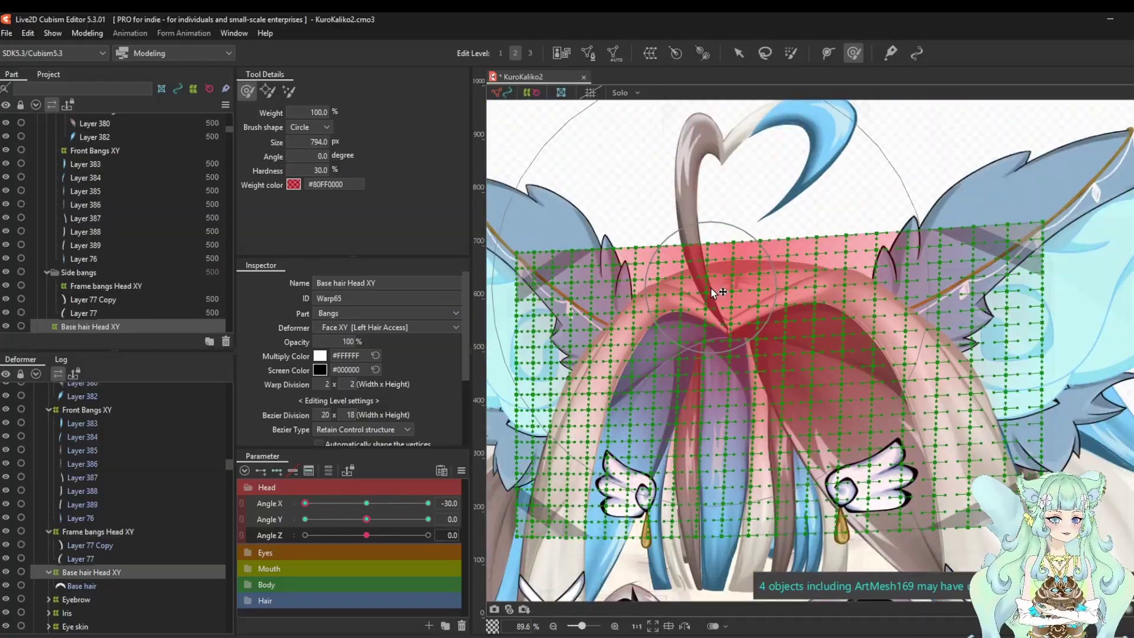
mouse_move(997, 236)
left_mouse_down()
mouse_move(857, 331)
mouse_move(743, 431)
left_mouse_up()
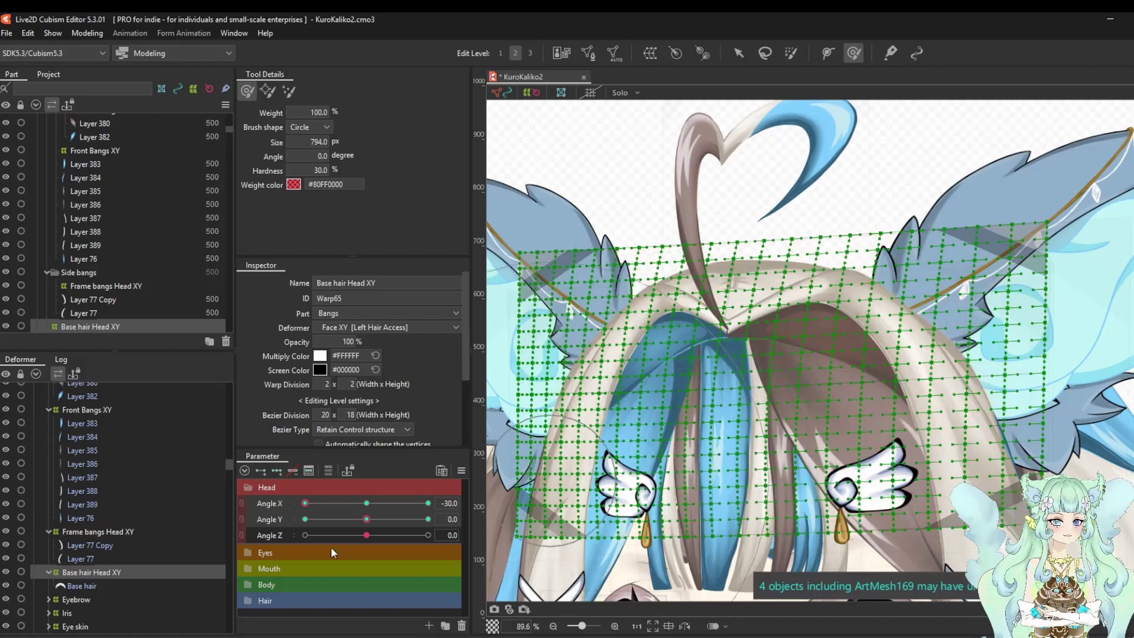
left_click_drag(305, 503, 306, 521)
scroll(590, 420, "down", 3)
scroll(512, 477, "up", 2)
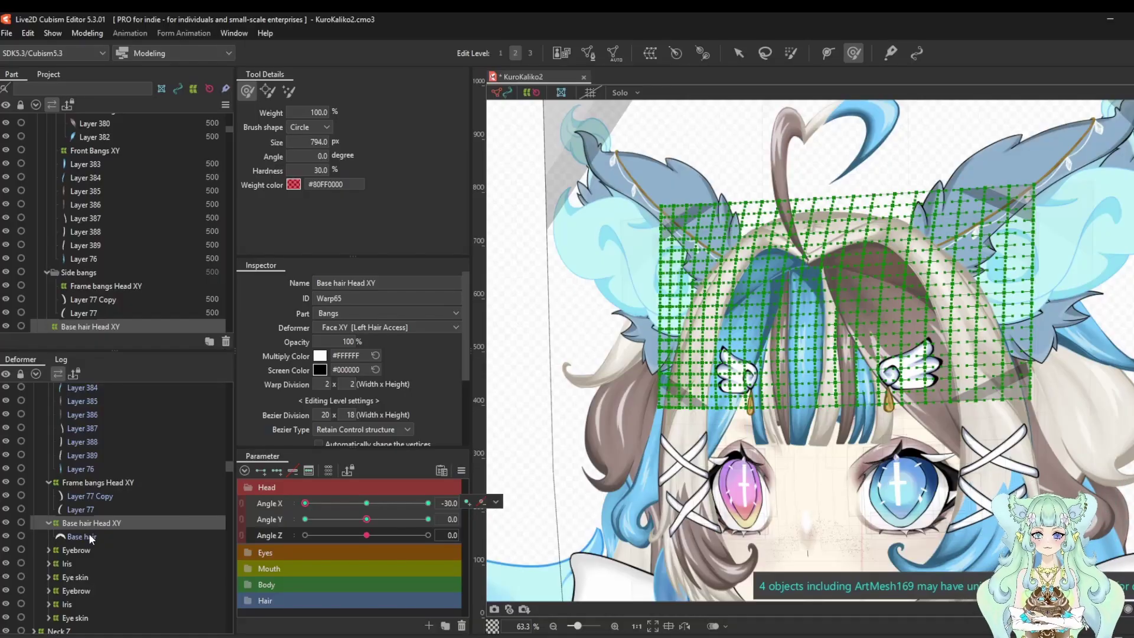
Create a warp deformer named Nose Head XY around the nose shine, nose shadows, nose and freckles.
scroll(89, 533, "down", 10)
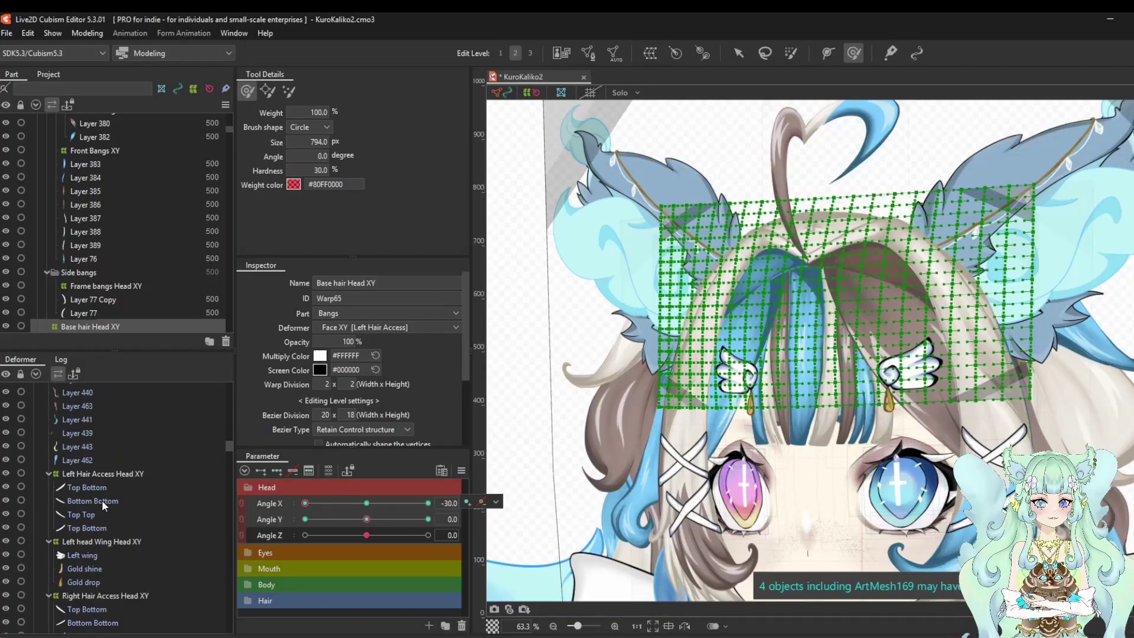
left_click(80, 460)
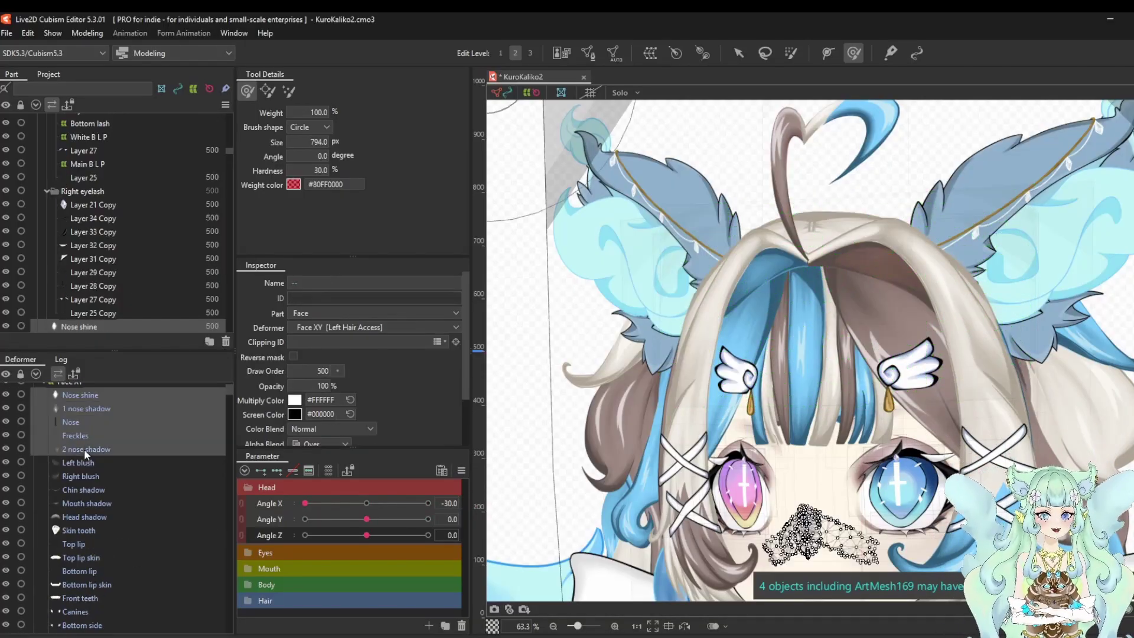
left_click(650, 53)
left_click(598, 262)
left_click(592, 441)
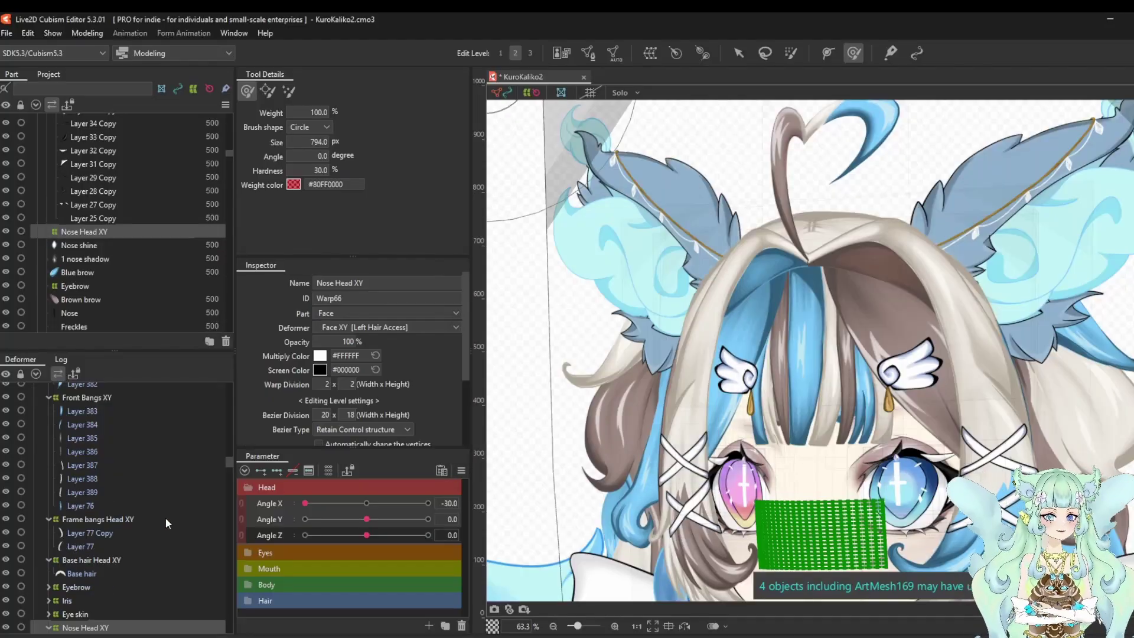
Shape the sides of Nose Head XY at Angle X -30, reducing the Deform Brush to 542 px.
scroll(762, 385, "up", 5)
left_click_drag(713, 448, 701, 447)
left_click_drag(368, 503, 305, 503)
left_click_drag(550, 277, 557, 278)
left_click_drag(316, 142, 295, 142)
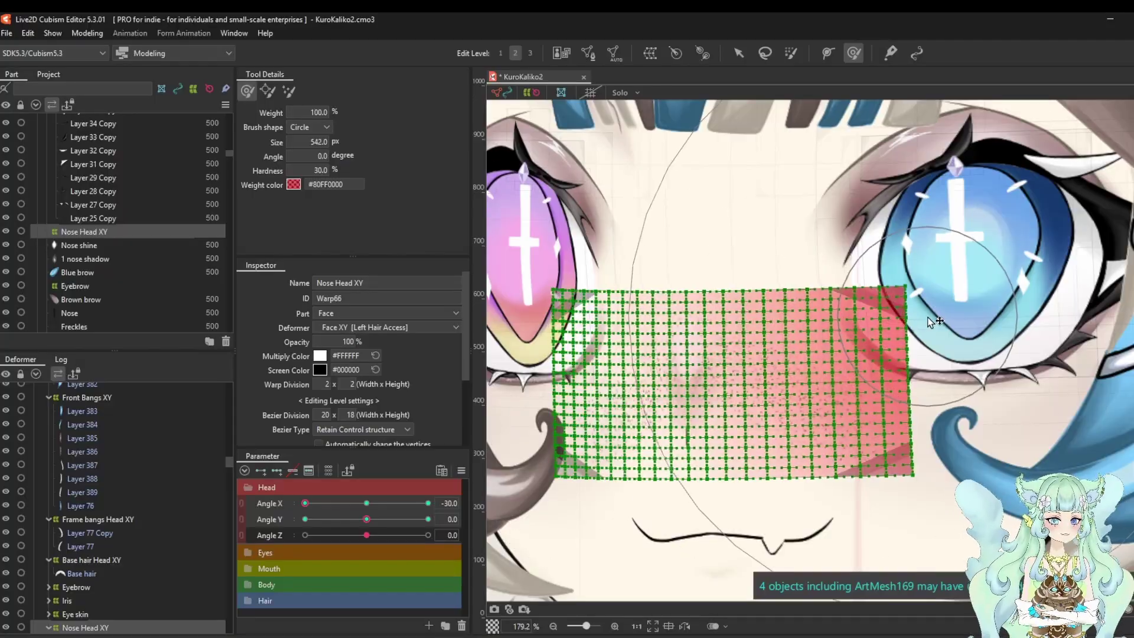
Preview the head movement with the new nose deformer in Physics Settings.
scroll(725, 465, "left", 5)
left_click(87, 33)
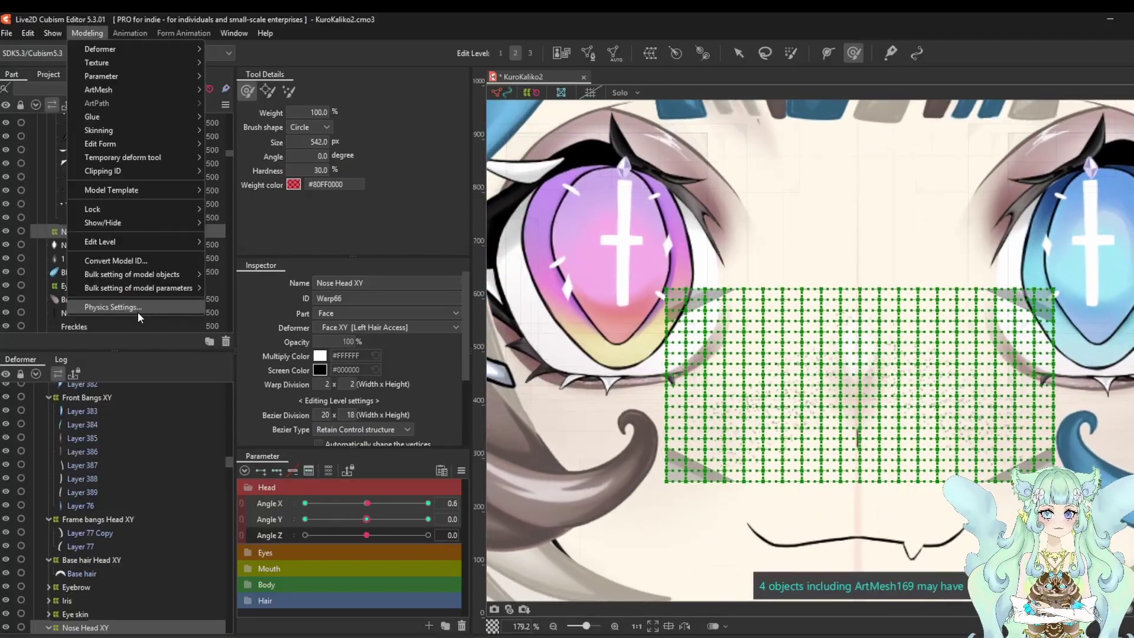
left_click(178, 296)
key("Escape")
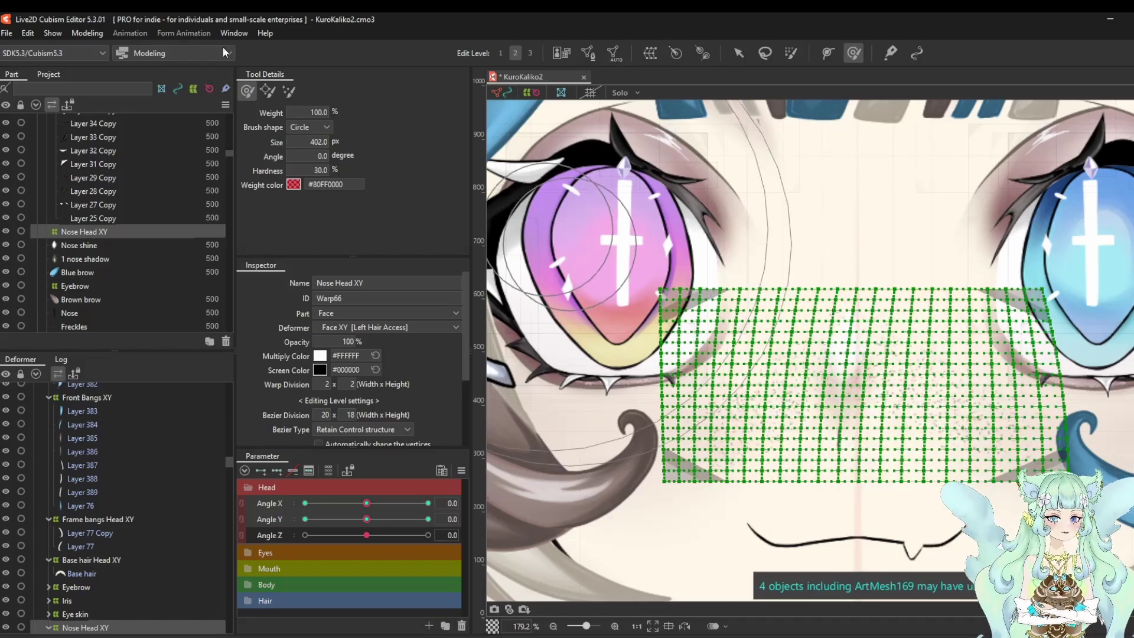
left_click(87, 33)
left_click(118, 284)
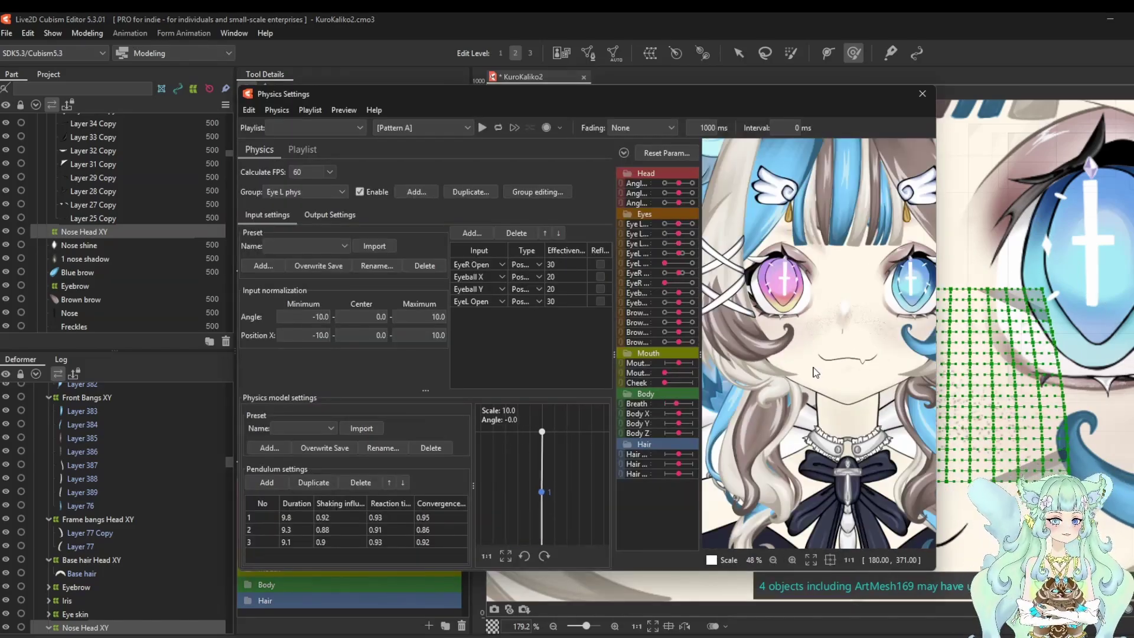
key("Escape")
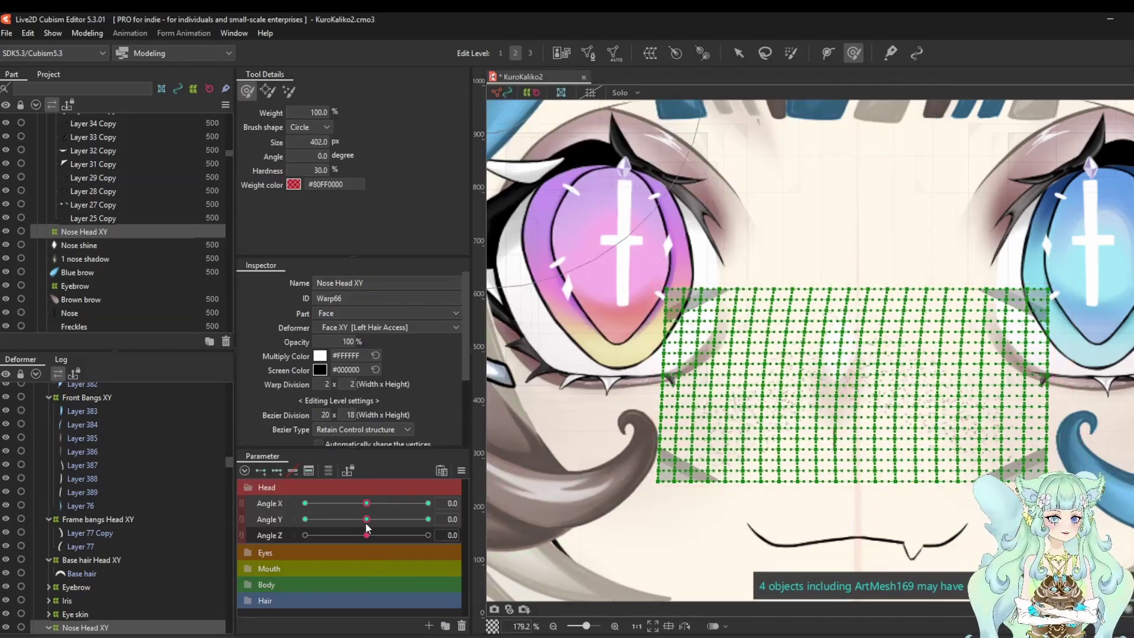
Reshape the sides of Nose Head XY at Angle X -30 with the 402 px Deform Brush and check it in Physics Settings.
left_click(292, 470)
left_click(304, 503)
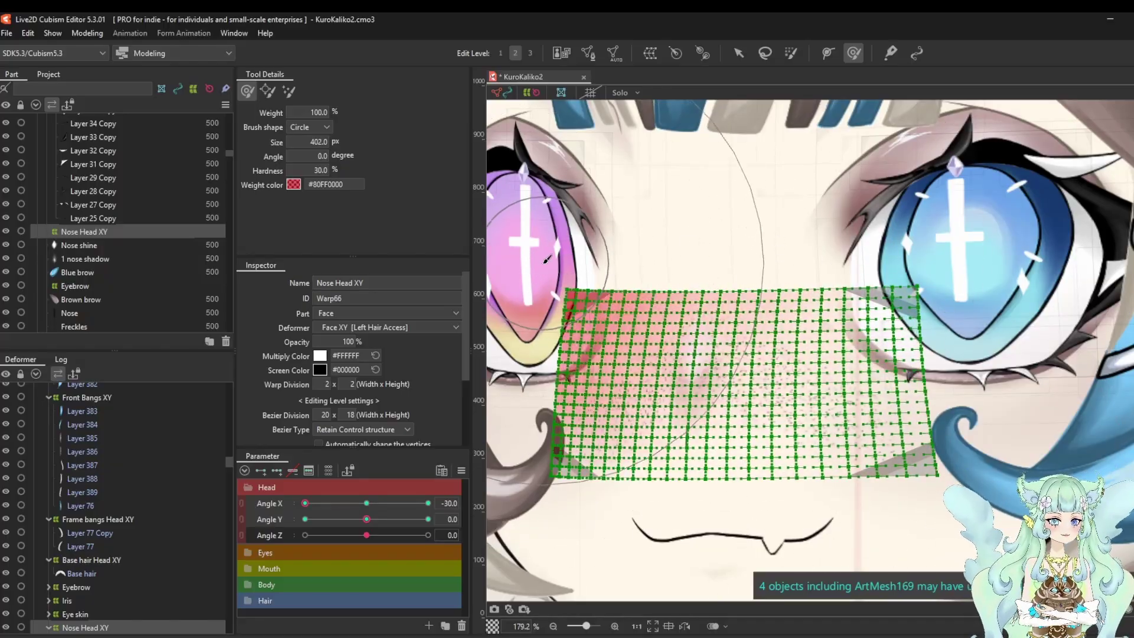
left_click(87, 33)
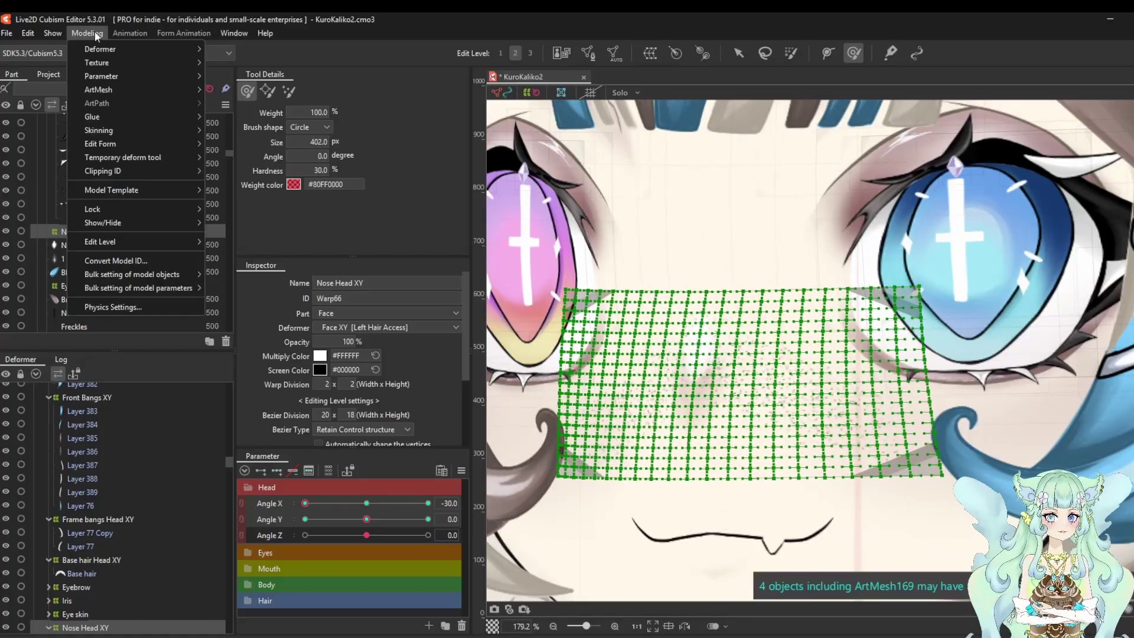
left_click(112, 307)
key("Escape")
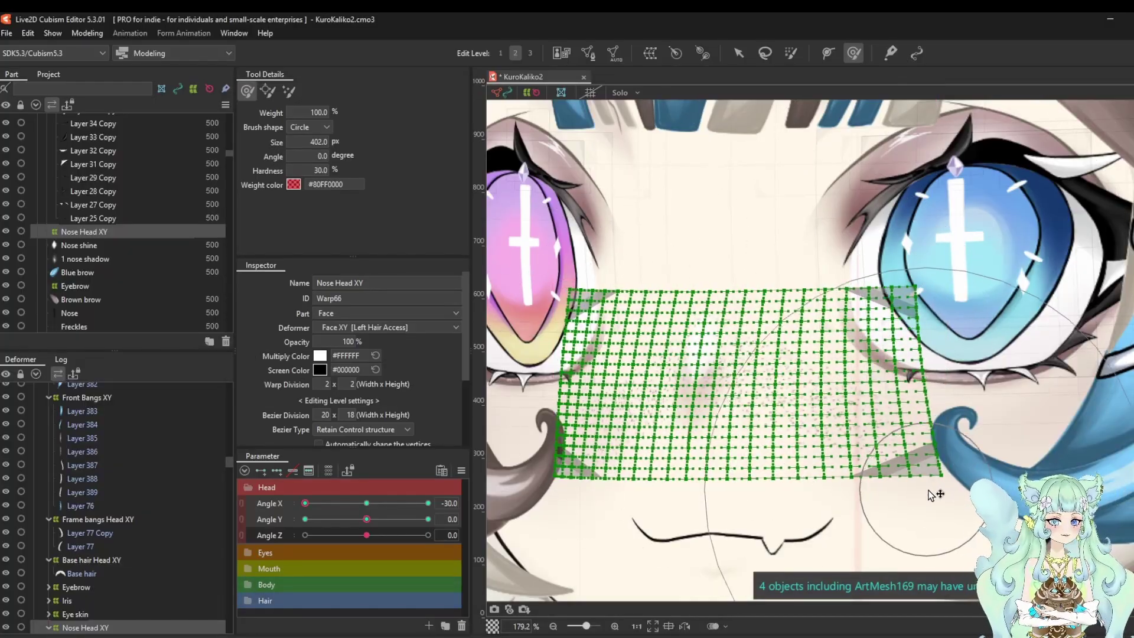
Refine the nose area of Nose Head XY with the Deform Brush, down to 142 px, and preview the head movement in Physics Settings.
left_click(855, 53)
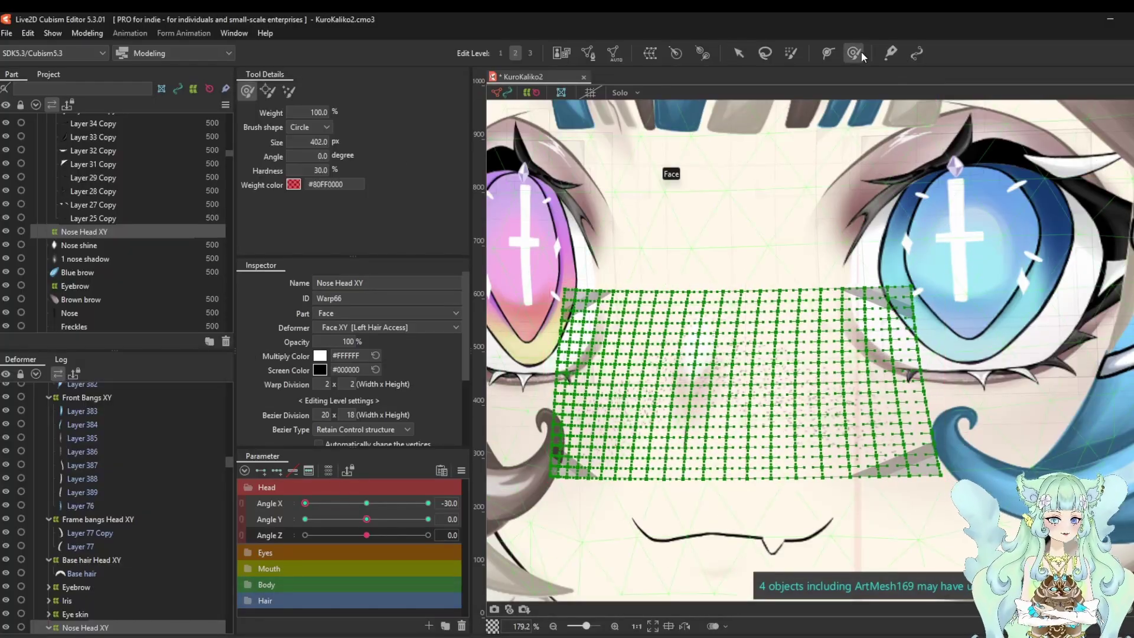
mouse_move(678, 332)
left_mouse_down()
mouse_move(708, 357)
mouse_move(703, 305)
mouse_move(721, 480)
mouse_move(690, 486)
mouse_move(691, 431)
left_mouse_up()
left_click(87, 33)
left_click(106, 295)
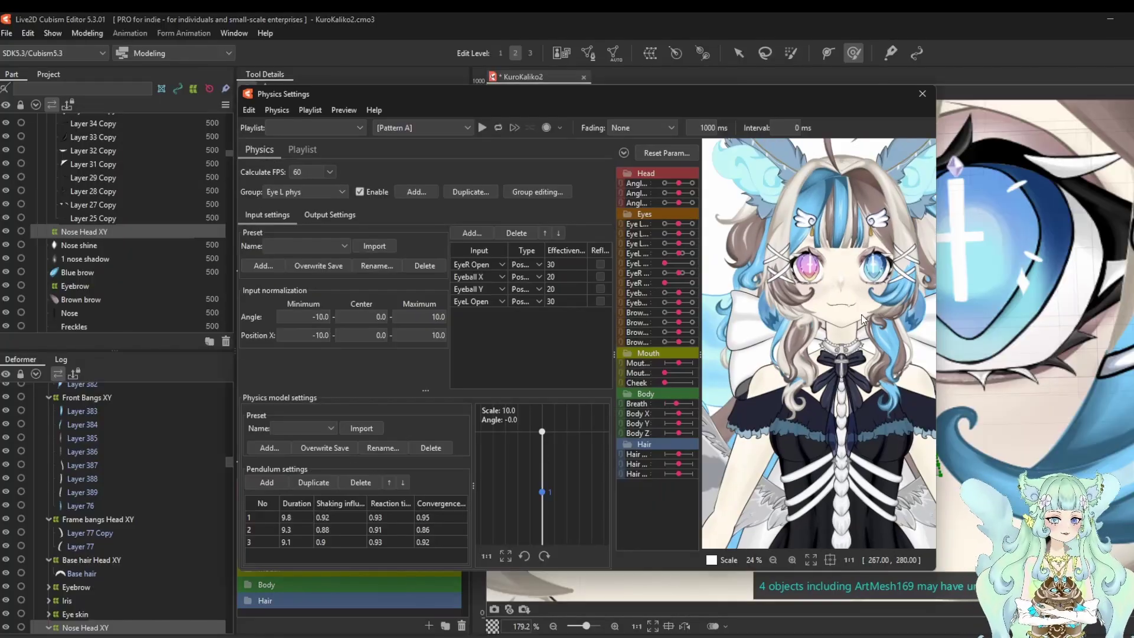
key("Escape")
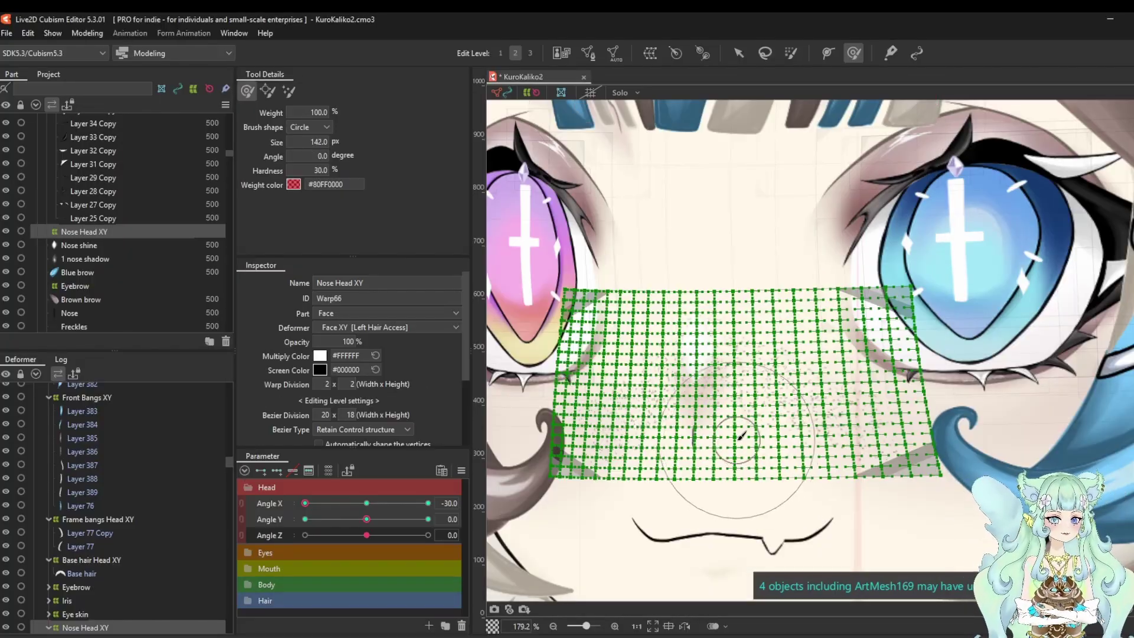
left_click(87, 33)
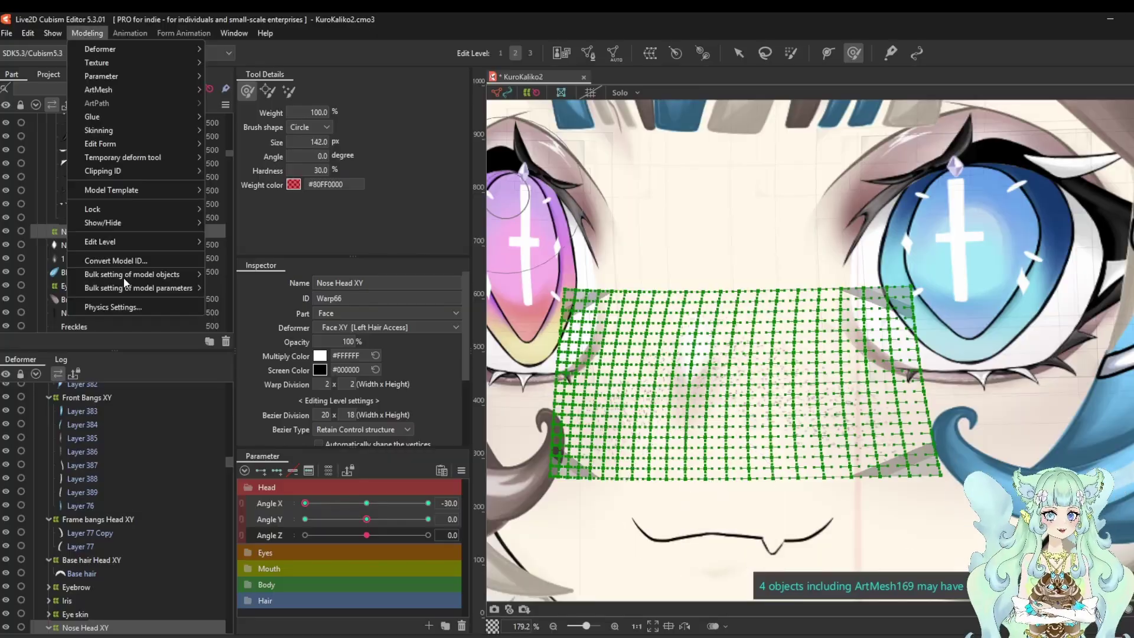
left_click(112, 307)
key("Escape")
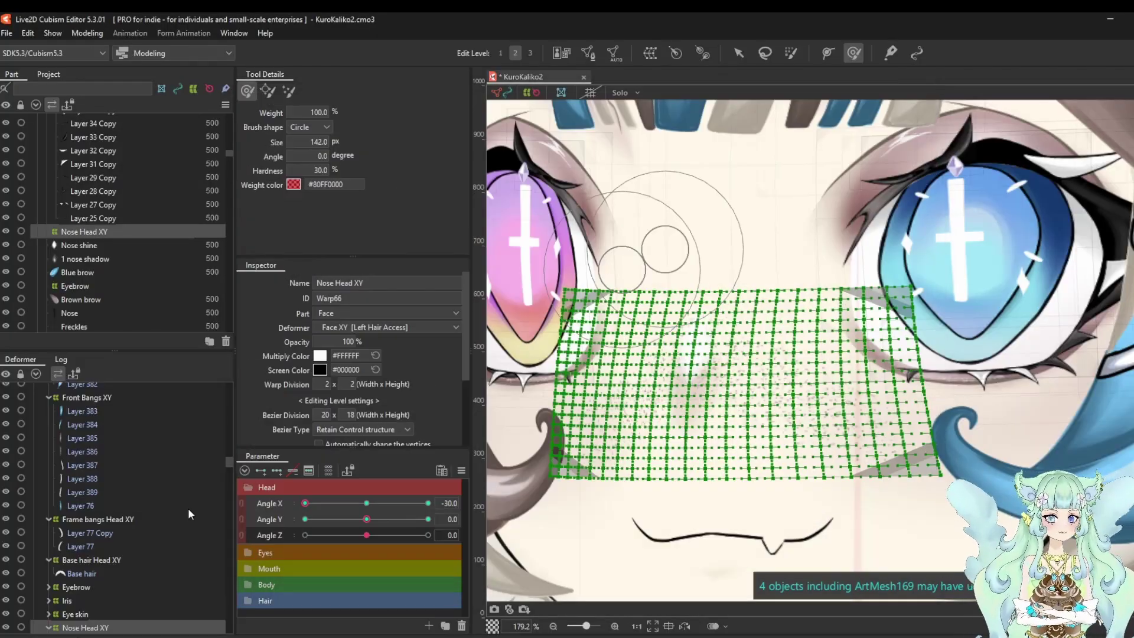
Create a warp deformer named Nose XY as parent of the Nose layer, with keys on Angle X and Angle Y.
left_click(75, 521)
left_click(649, 53)
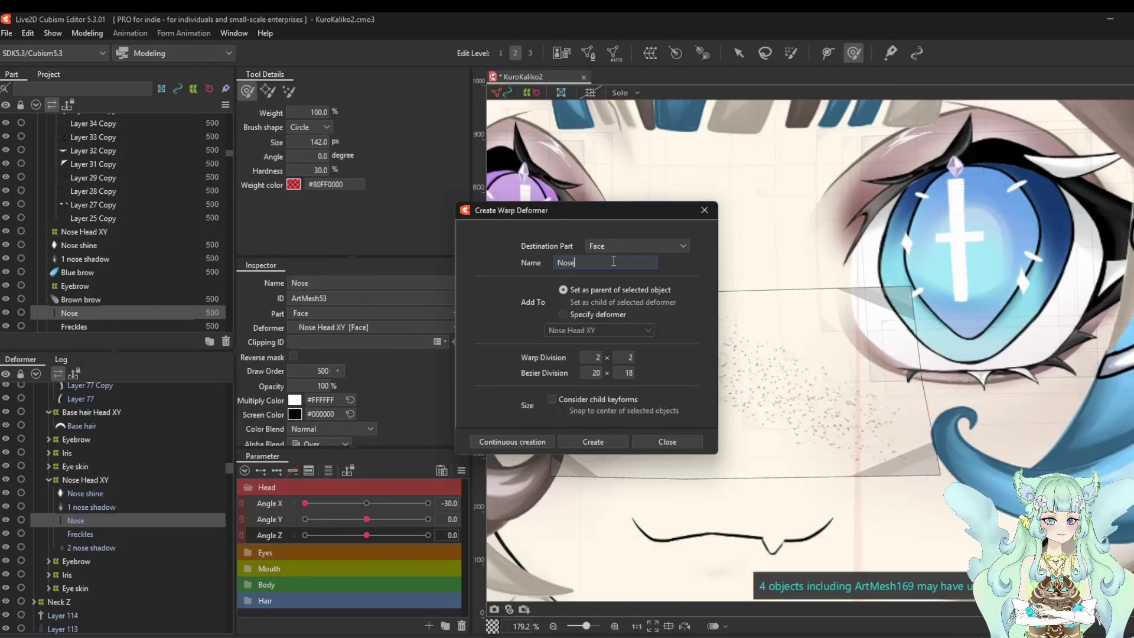
left_click(591, 443)
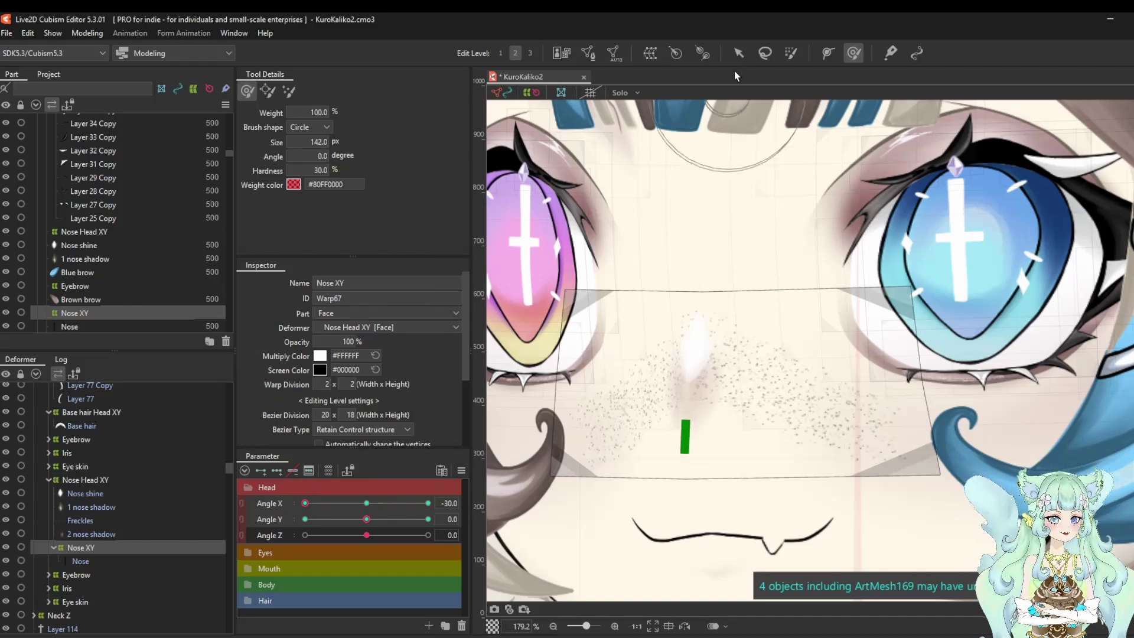
Shape Nose XY at Angle X -30 with the 21 px Deform Brush and check it in Physics Settings.
scroll(678, 435, "up", 10)
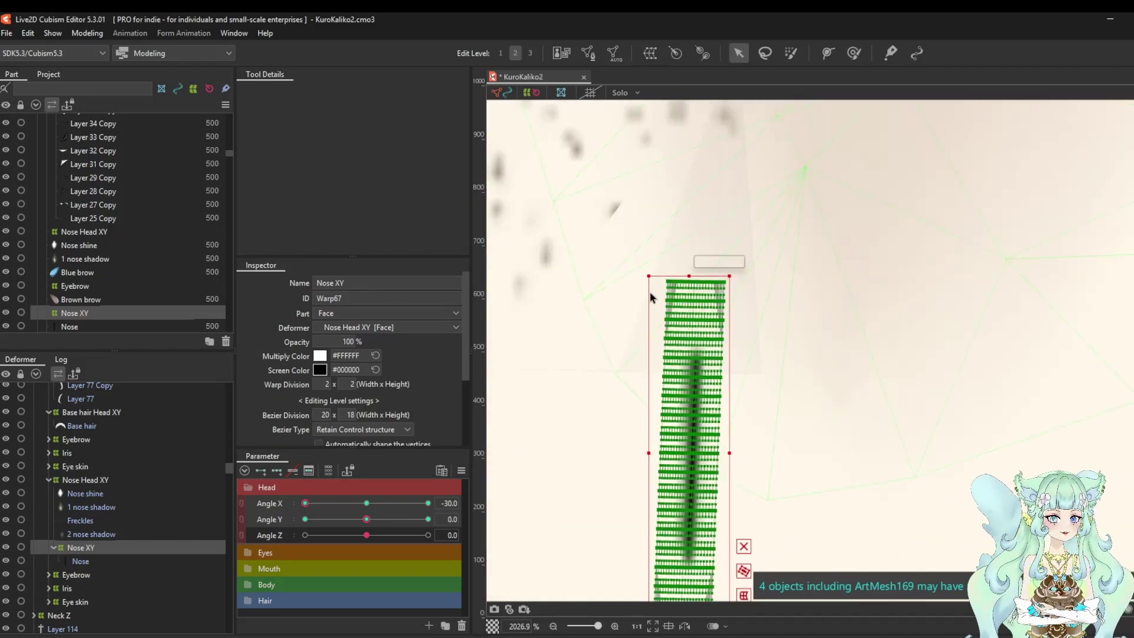
scroll(673, 296, "down", 3)
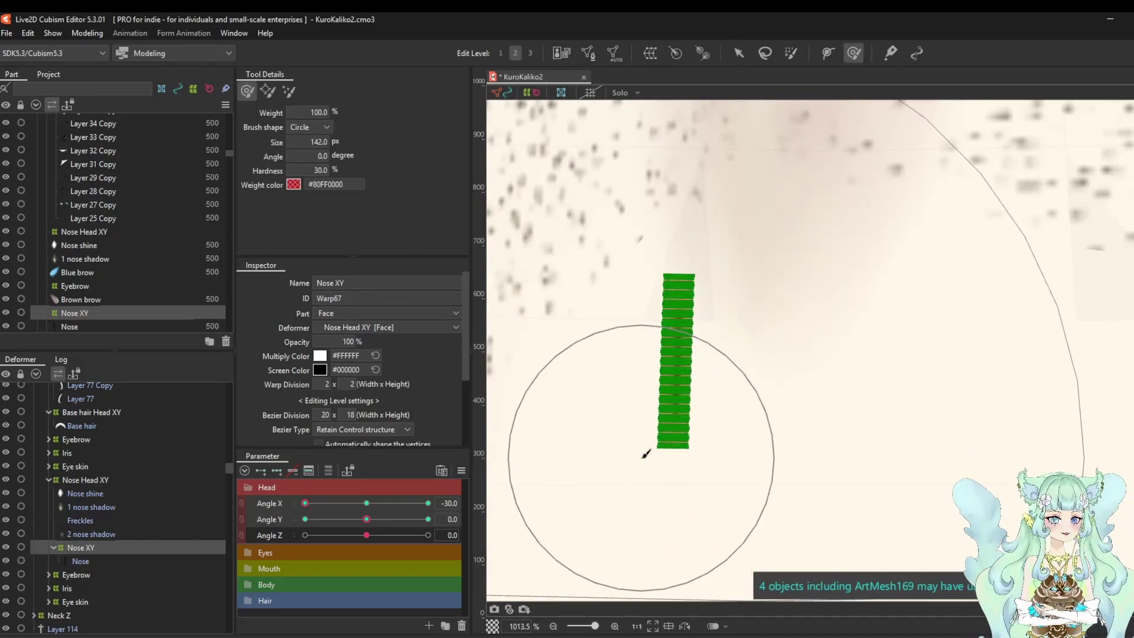
scroll(698, 353, "down", 5)
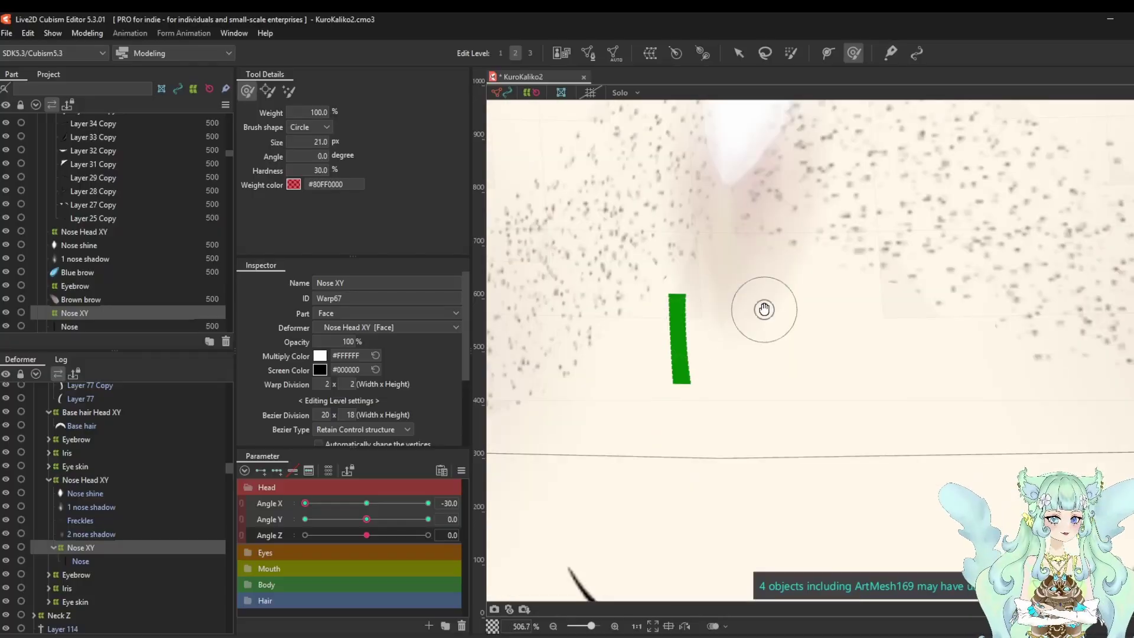
left_click(87, 33)
left_click(97, 307)
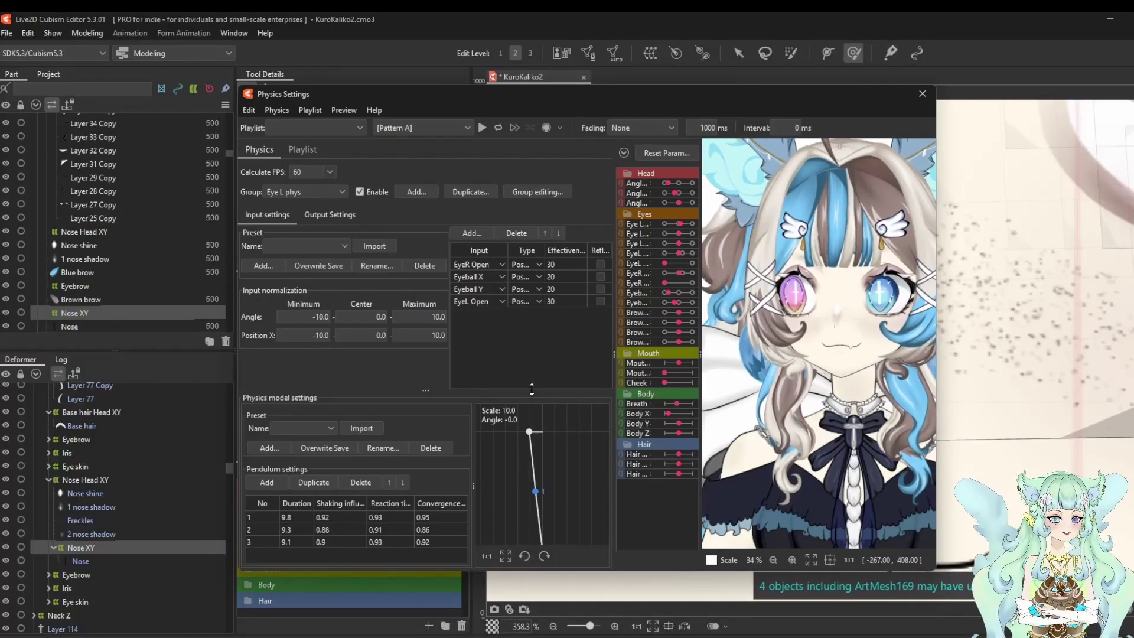
key("Escape")
Create a warp deformer named Nose Shadow XY around the 1 nose shadow and 2 nose shadow layers.
left_click(91, 534)
left_click(91, 507, "ctrl")
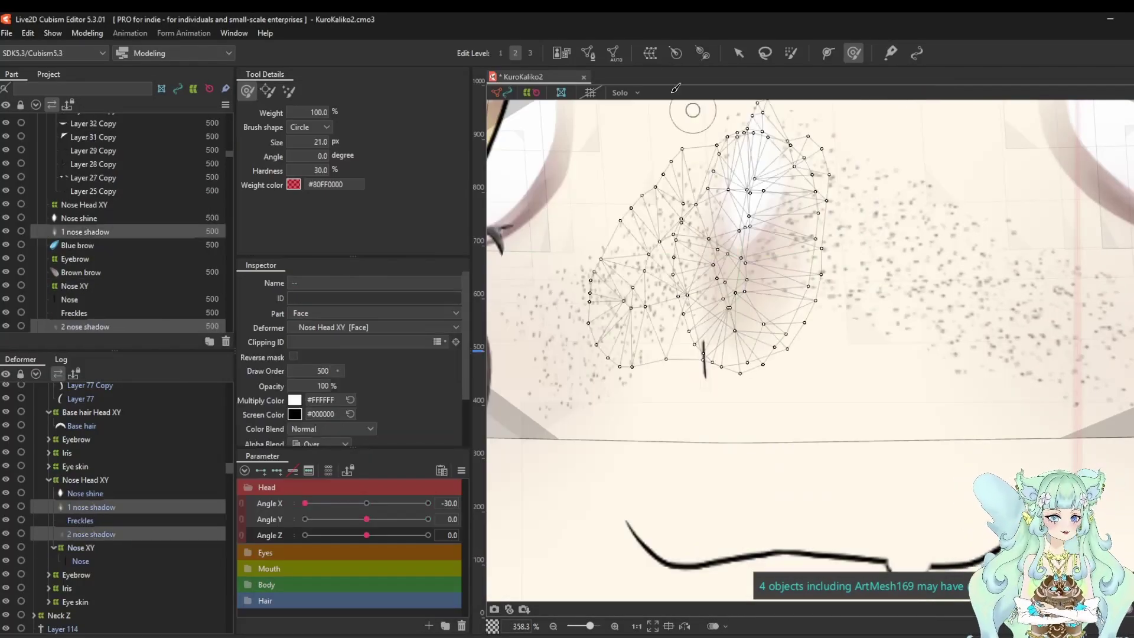
left_click(649, 53)
left_click(611, 263)
type("Nose Shadow XY")
left_click(593, 443)
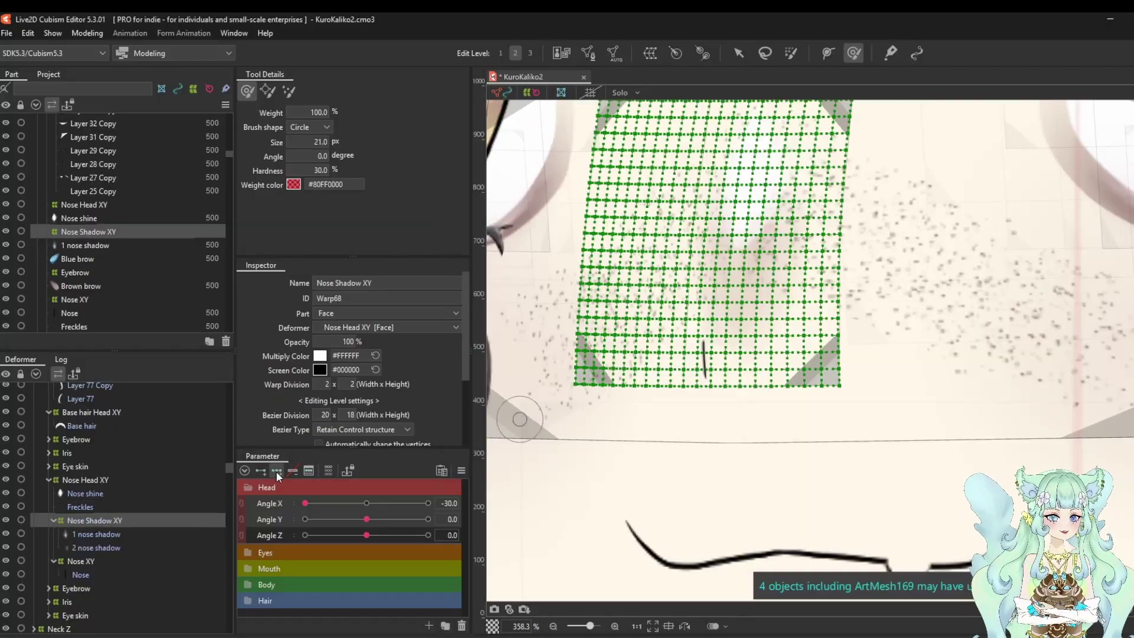
Key Nose Shadow XY on Angle X and Angle Y and reshape its outer edges at Angle X -30 with a 388 px Deform Brush.
scroll(723, 428, "down", 3)
scroll(830, 272, "up", 3)
left_click_drag(317, 142, 314, 126)
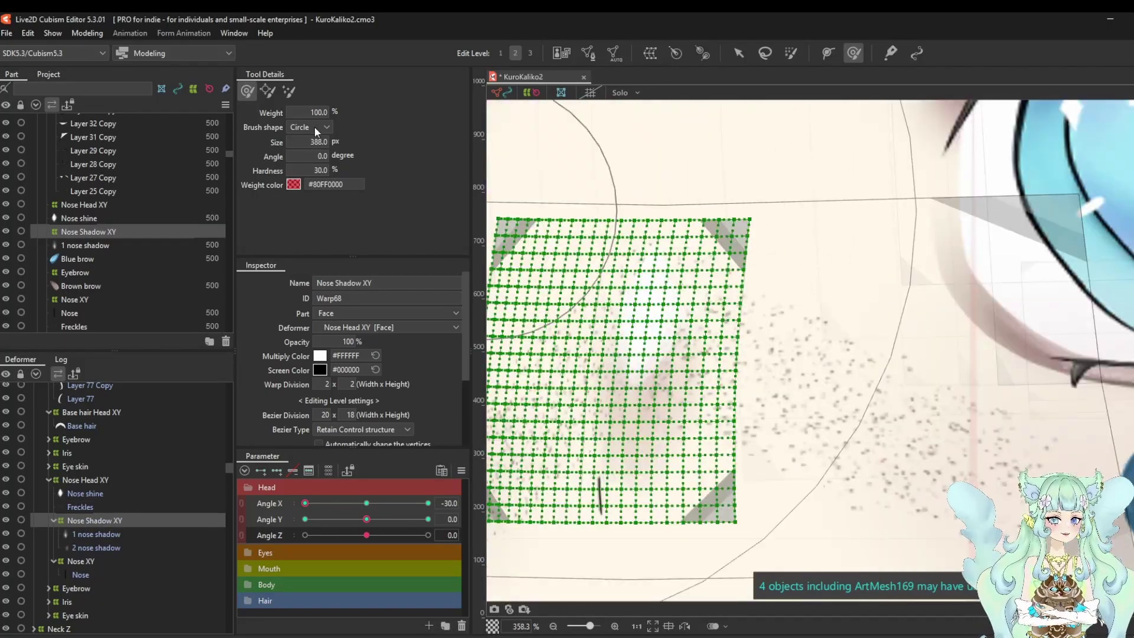
left_click_drag(729, 322, 719, 321)
left_click_drag(797, 193, 802, 203)
left_click_drag(800, 342, 776, 345)
left_click_drag(795, 230, 807, 225)
mouse_move(674, 366)
left_mouse_down()
mouse_move(698, 355)
mouse_move(797, 417)
left_mouse_up()
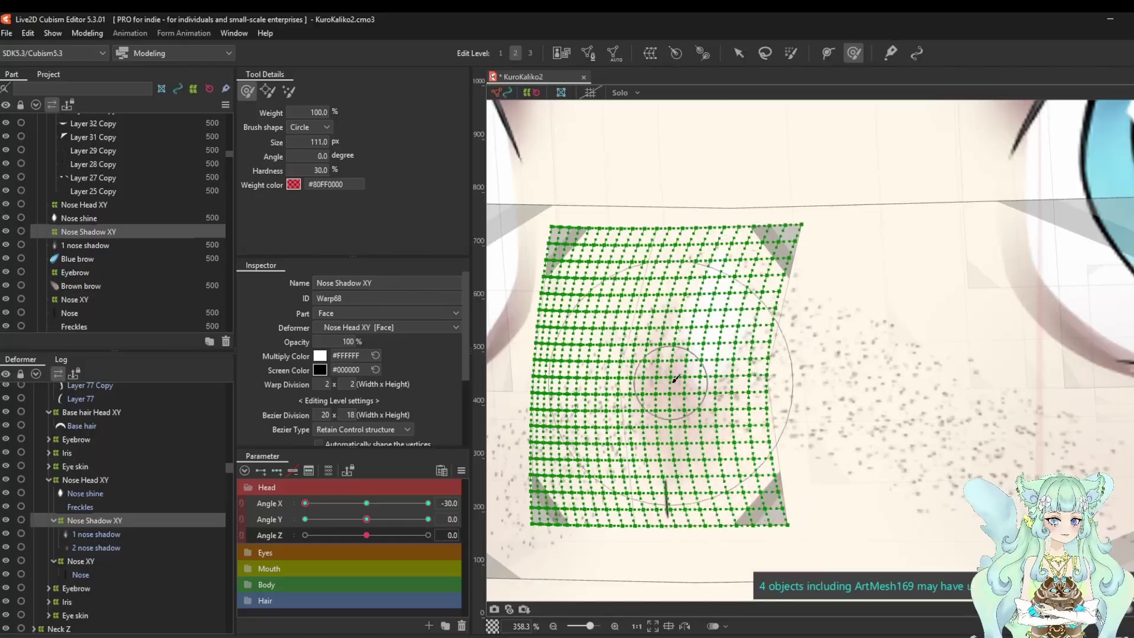
Refine the interior of Nose Shadow XY with the 111 px Deform Brush and preview the nose in Physics Settings.
mouse_move(305, 503)
left_mouse_down()
mouse_move(352, 504)
mouse_move(304, 503)
left_mouse_up()
left_click_drag(641, 379, 653, 381)
left_click_drag(590, 346, 607, 340)
mouse_move(770, 354)
left_mouse_down()
mouse_move(795, 309)
mouse_move(569, 413)
mouse_move(581, 404)
left_mouse_up()
left_click(87, 33)
left_click(121, 286)
scroll(823, 154, "up", 6)
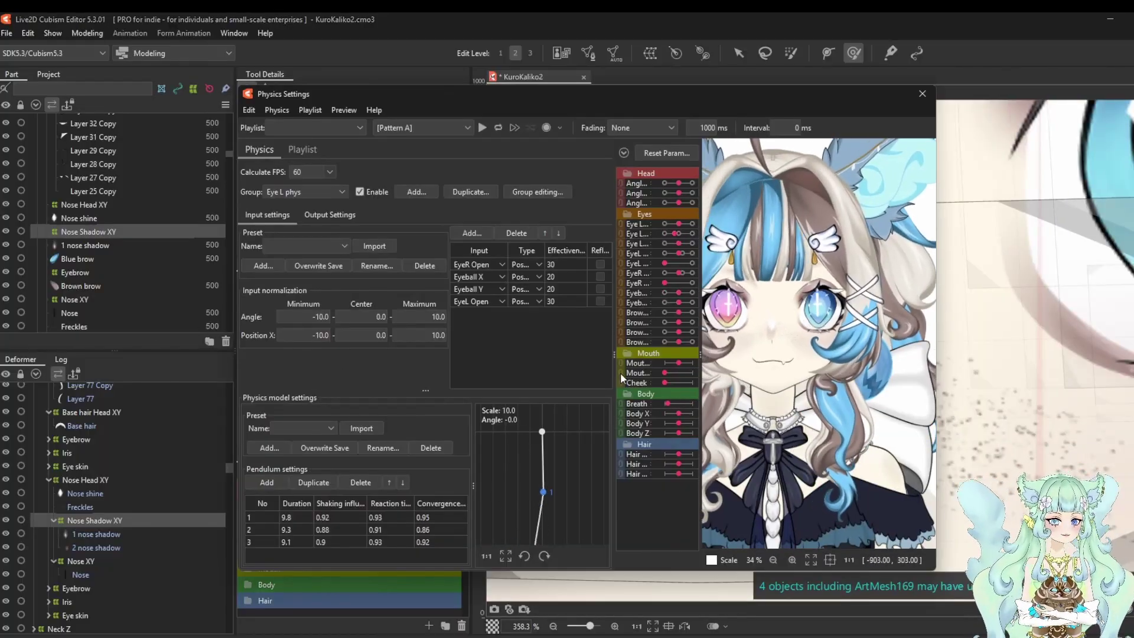
scroll(776, 356, "up", 5)
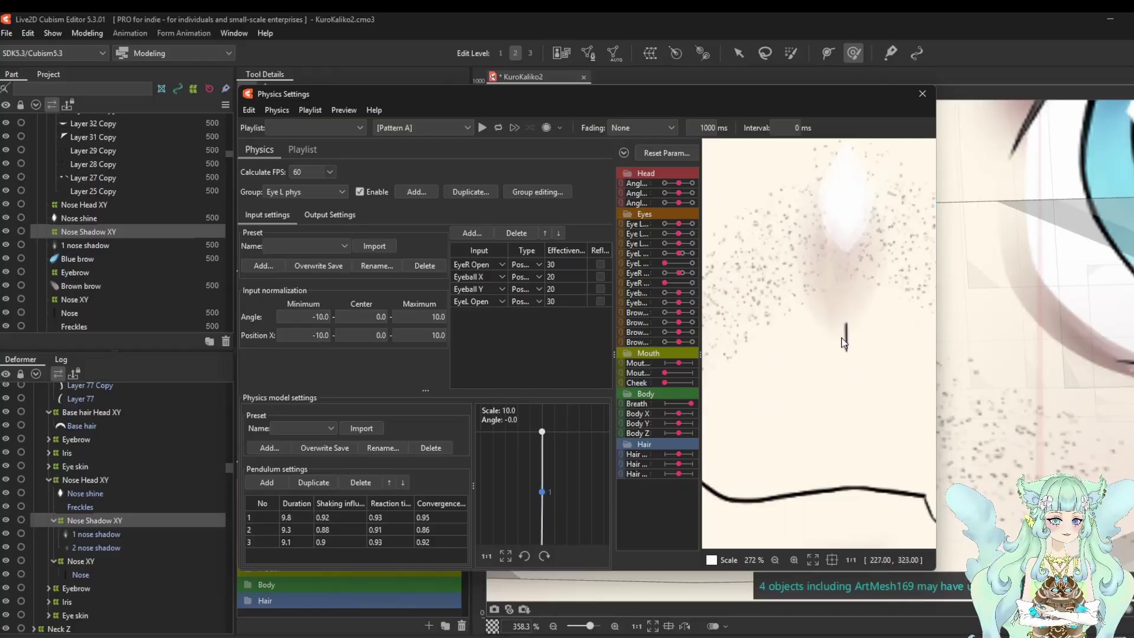
left_click(922, 94)
Examine the nose parts and Nose Shadow XY across the Angle X range from -30 to 30.
left_click_drag(304, 503, 367, 511)
left_click_drag(1010, 433, 849, 435)
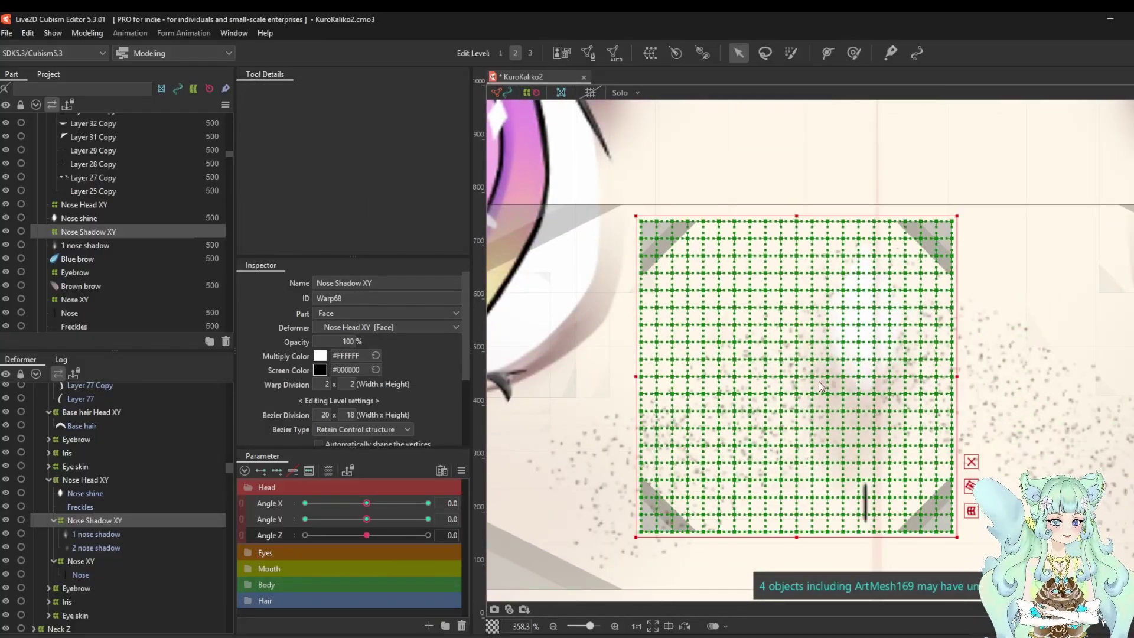
mouse_move(366, 503)
left_mouse_down()
mouse_move(285, 508)
mouse_move(367, 503)
left_mouse_up()
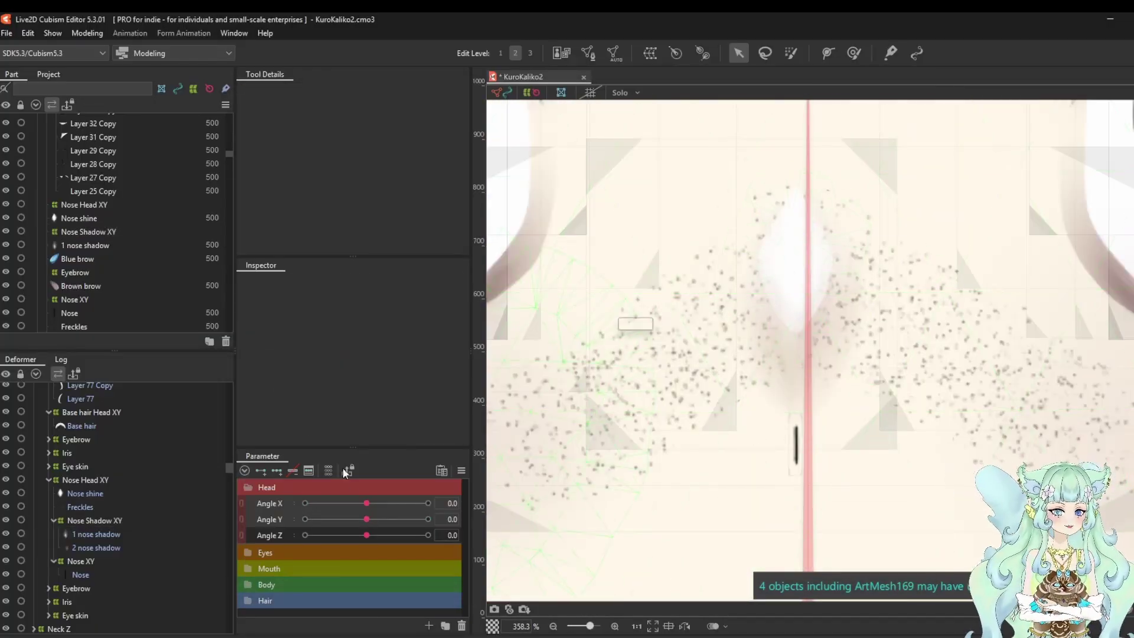
left_click(83, 493)
left_click(84, 507)
left_click(87, 33)
left_click(100, 309)
scroll(857, 328, "up", 3)
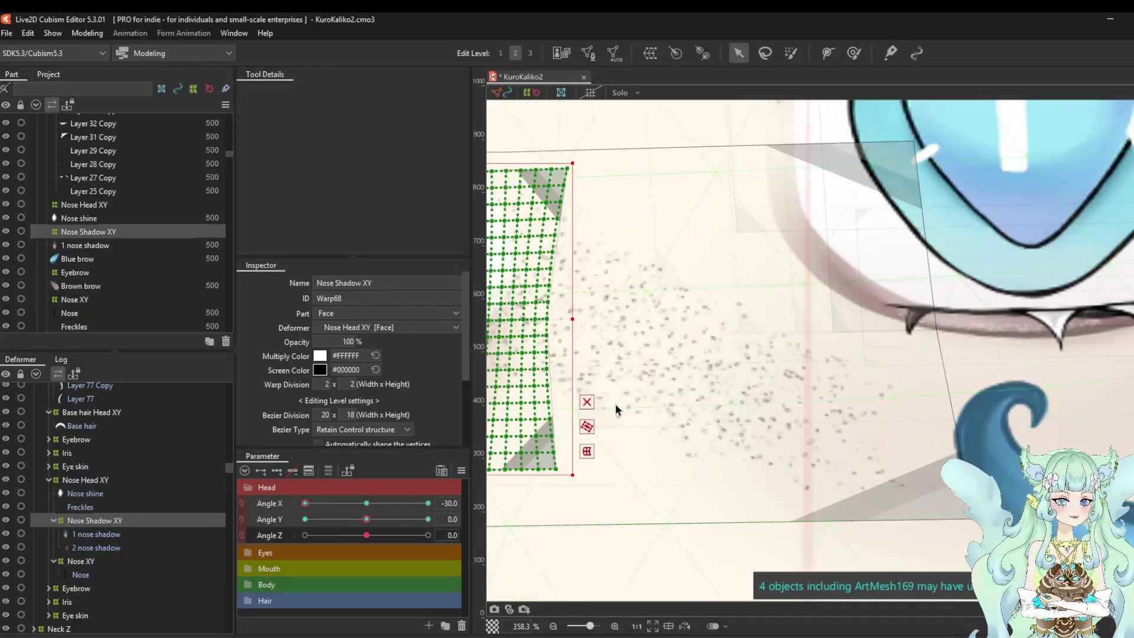
left_click_drag(305, 502, 441, 516)
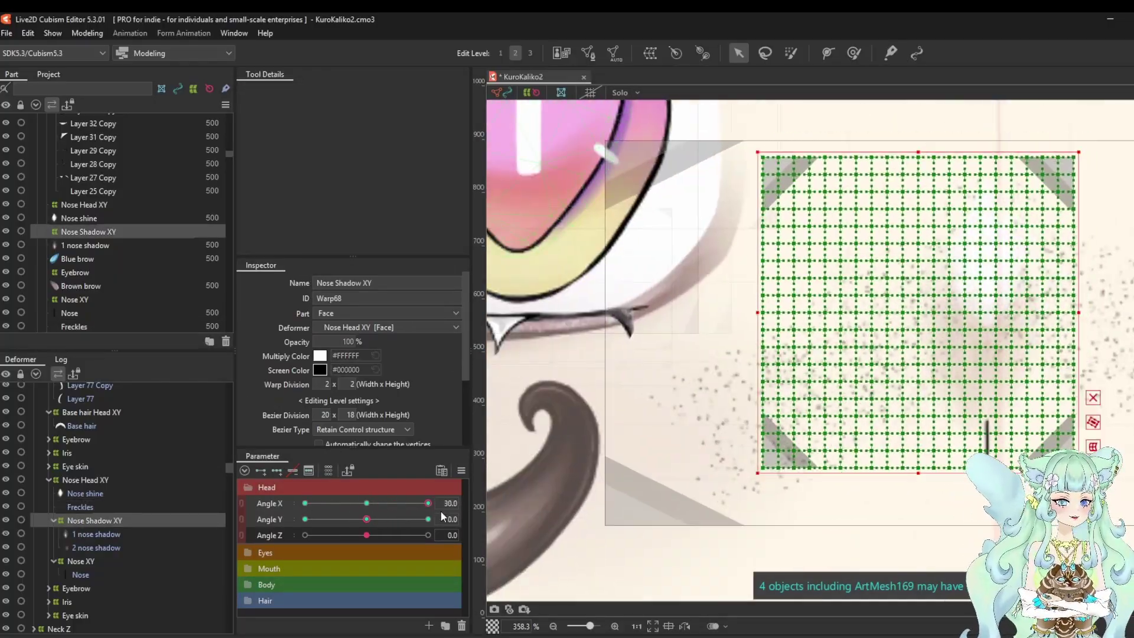
Create a Nose shine XY warp deformer for the nose shine, key it on Angle X and Y, and shape it at Angle X -30.
left_click(78, 217)
left_click(650, 53)
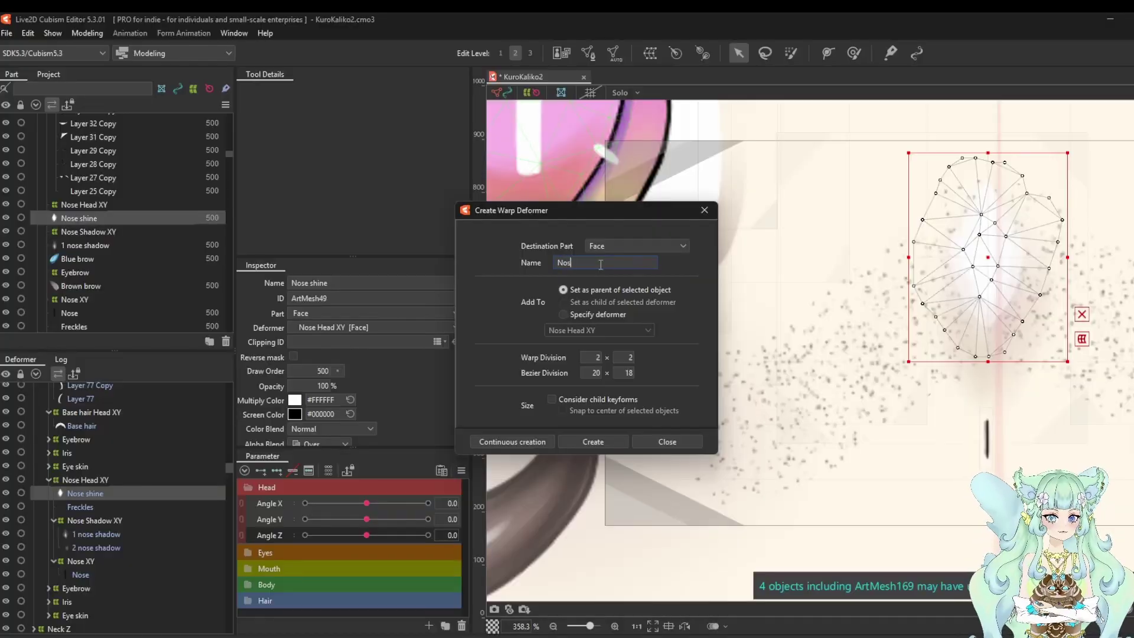
key("Return")
left_click_drag(366, 502, 238, 494)
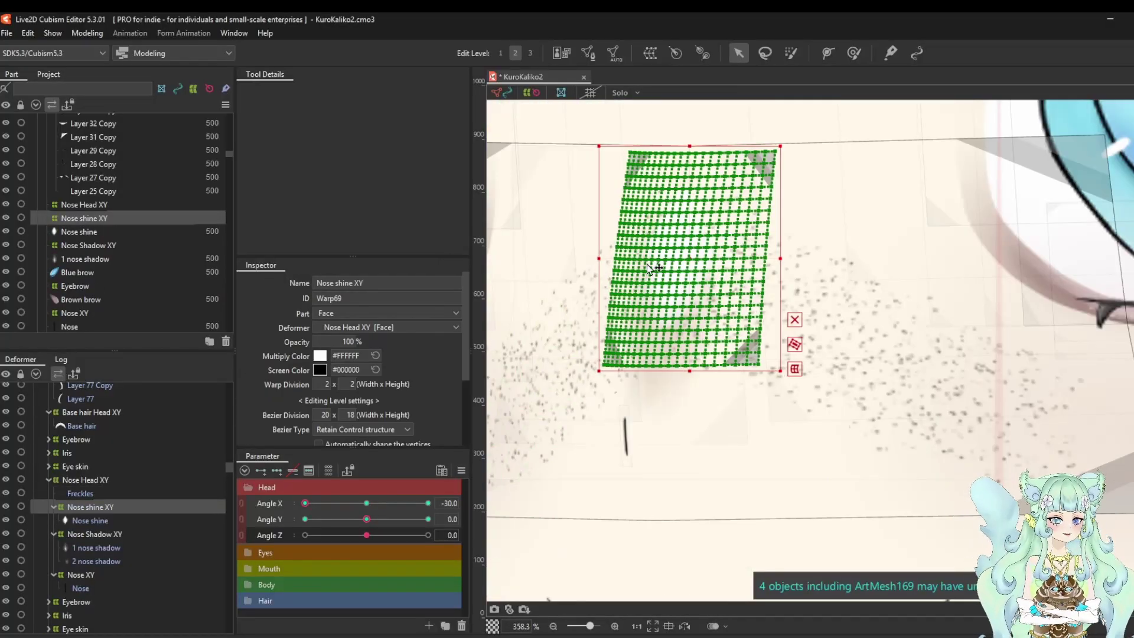
mouse_move(632, 213)
left_mouse_down()
mouse_move(653, 157)
mouse_move(801, 298)
left_mouse_up()
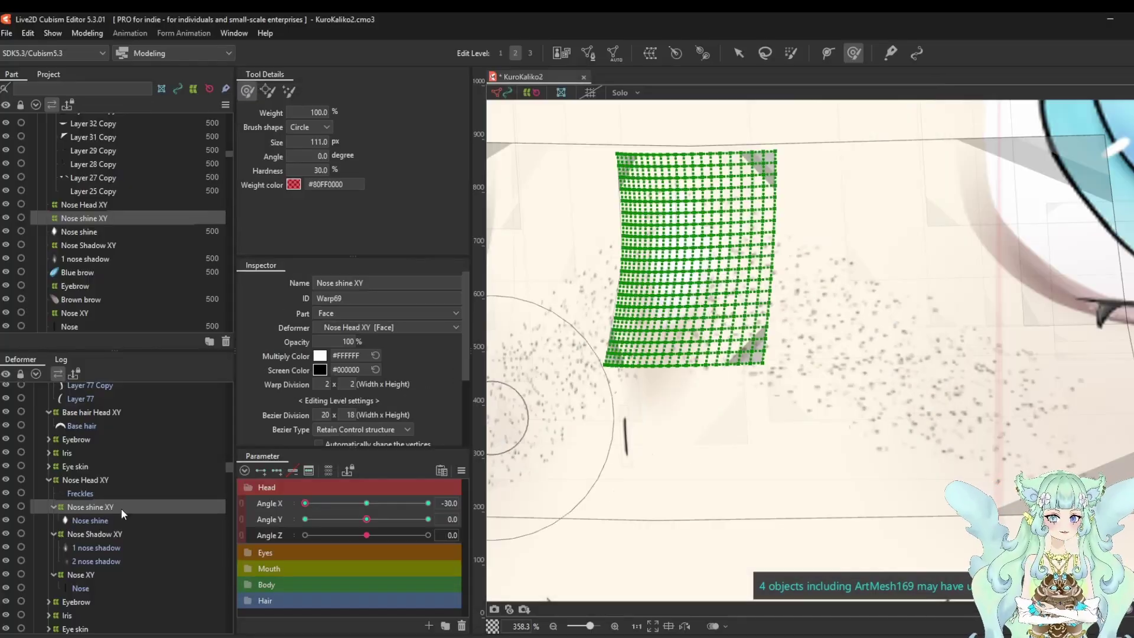
Create a warp deformer named Freckles Head XY as parent of the Freckles layer.
scroll(94, 533, "up", 8)
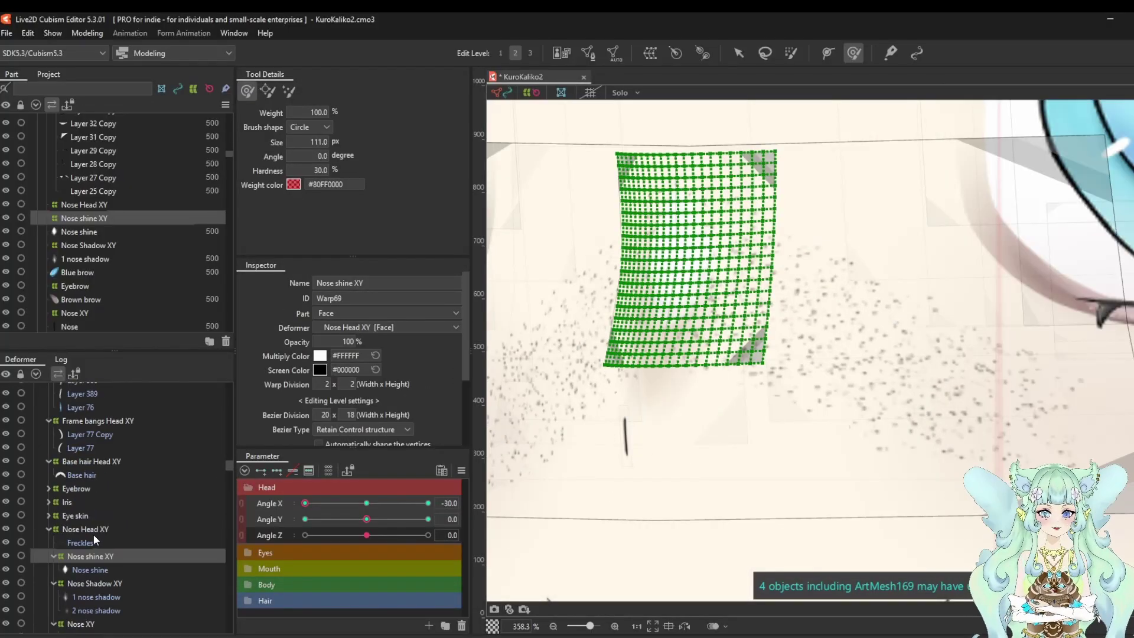
scroll(756, 378, "down", 10)
scroll(876, 437, "up", 10)
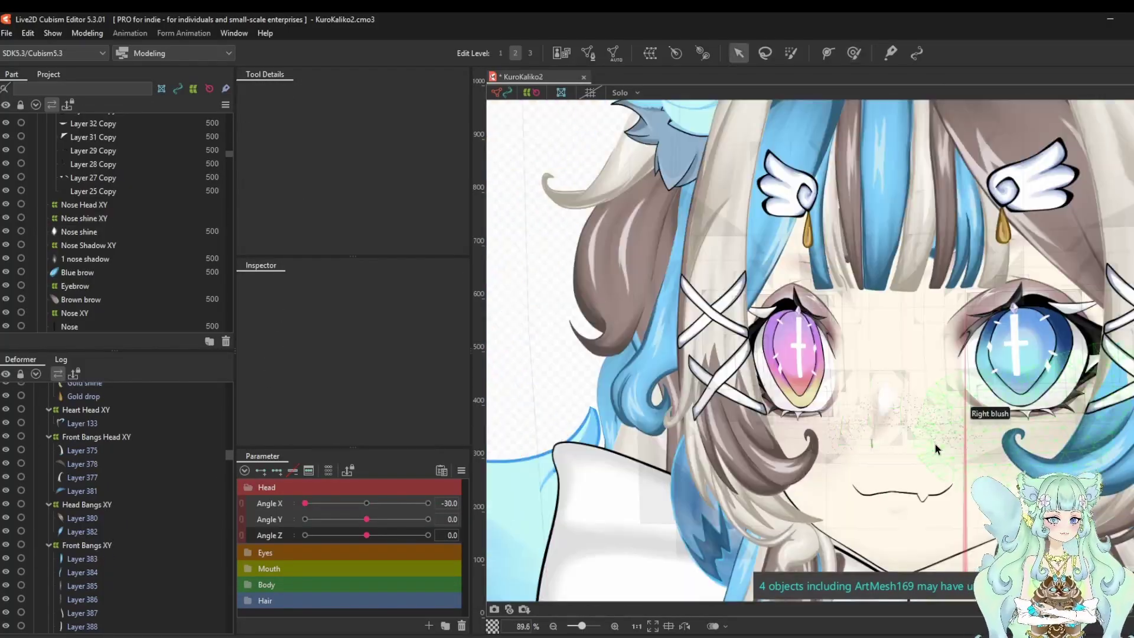
scroll(87, 523, "down", 10)
left_click(78, 444)
left_click(649, 53)
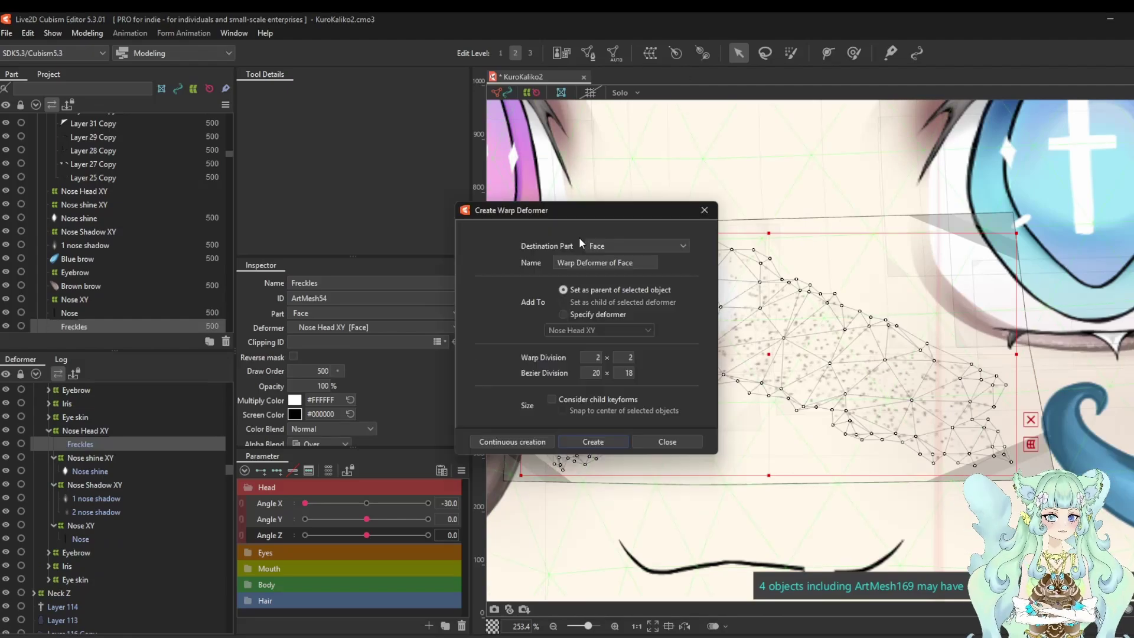
left_click(592, 442)
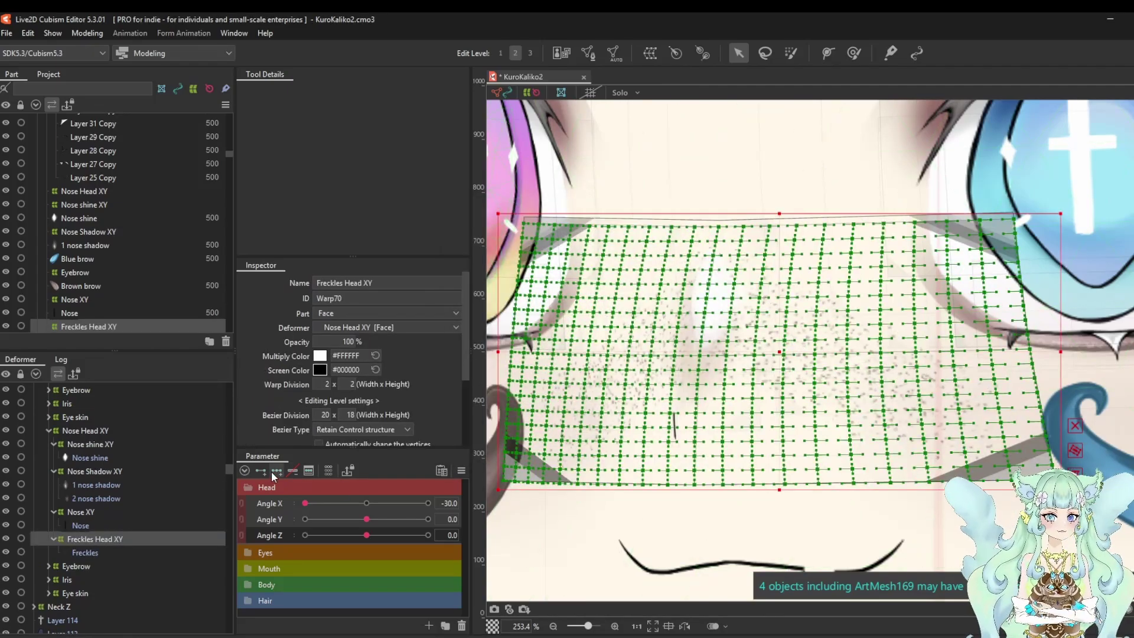
Key Freckles Head XY on Angle X and Angle Y and reshape its middle and sides at Angle X -30 with the 111 px Deform Brush.
left_click(853, 53)
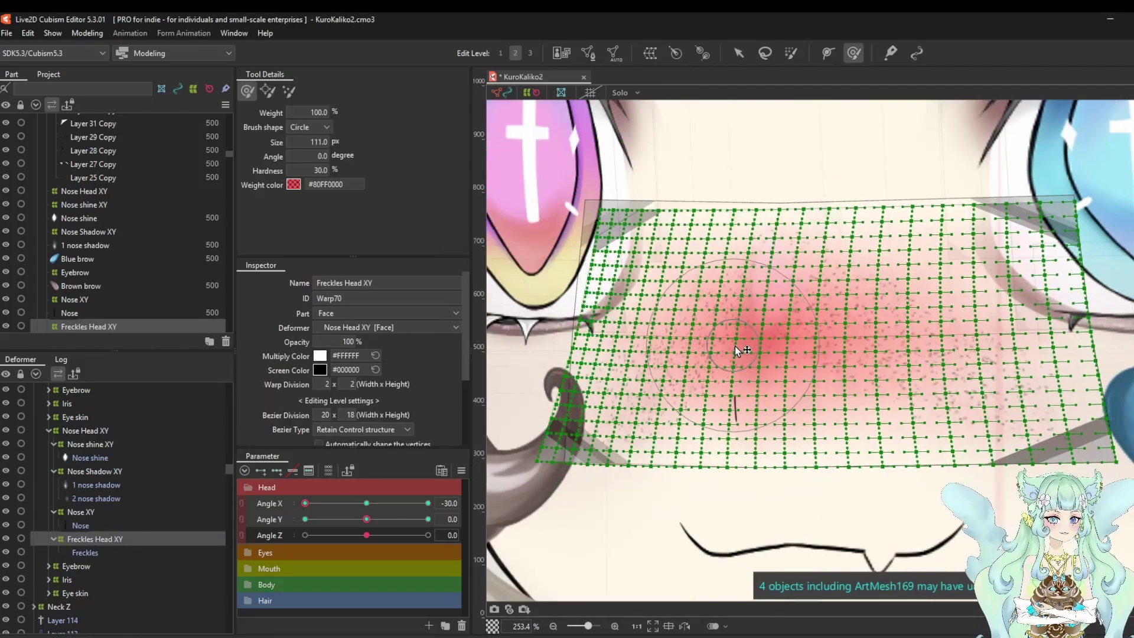
left_click_drag(818, 212, 806, 209)
left_click_drag(998, 265, 928, 268)
left_click_drag(968, 290, 984, 286)
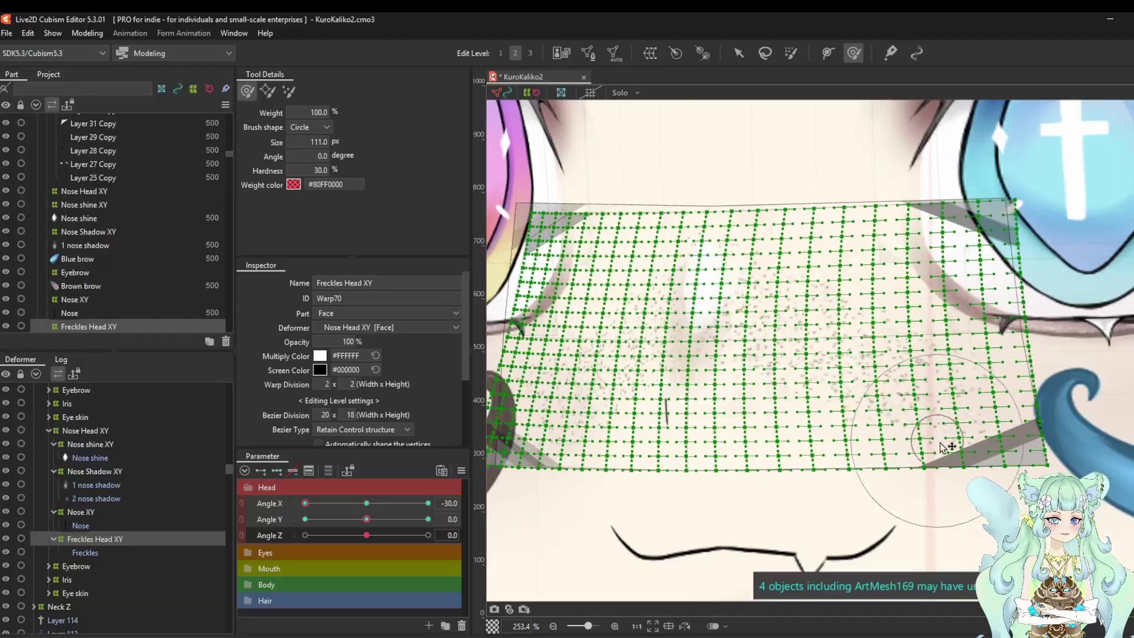
left_click_drag(1029, 438, 1055, 452)
left_click_drag(1013, 231, 1021, 230)
left_click_drag(786, 331, 899, 321)
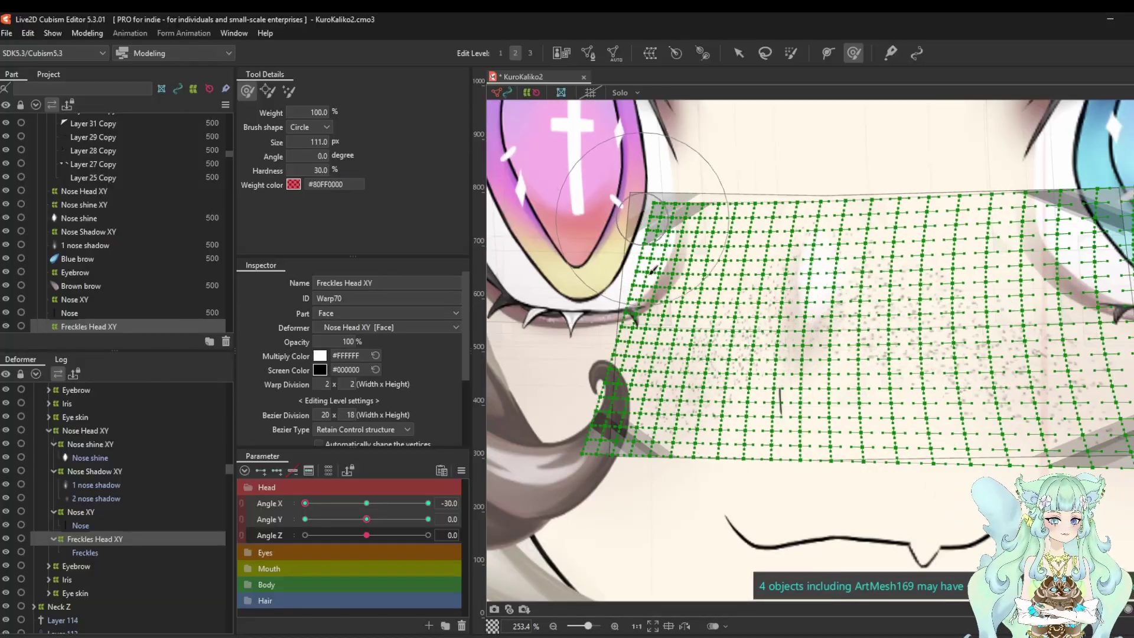
left_click_drag(680, 222, 689, 223)
left_click_drag(629, 429, 611, 431)
left_click_drag(862, 204, 826, 187)
Preview the head movement with the freckles deformer in Physics Settings.
left_click(87, 35)
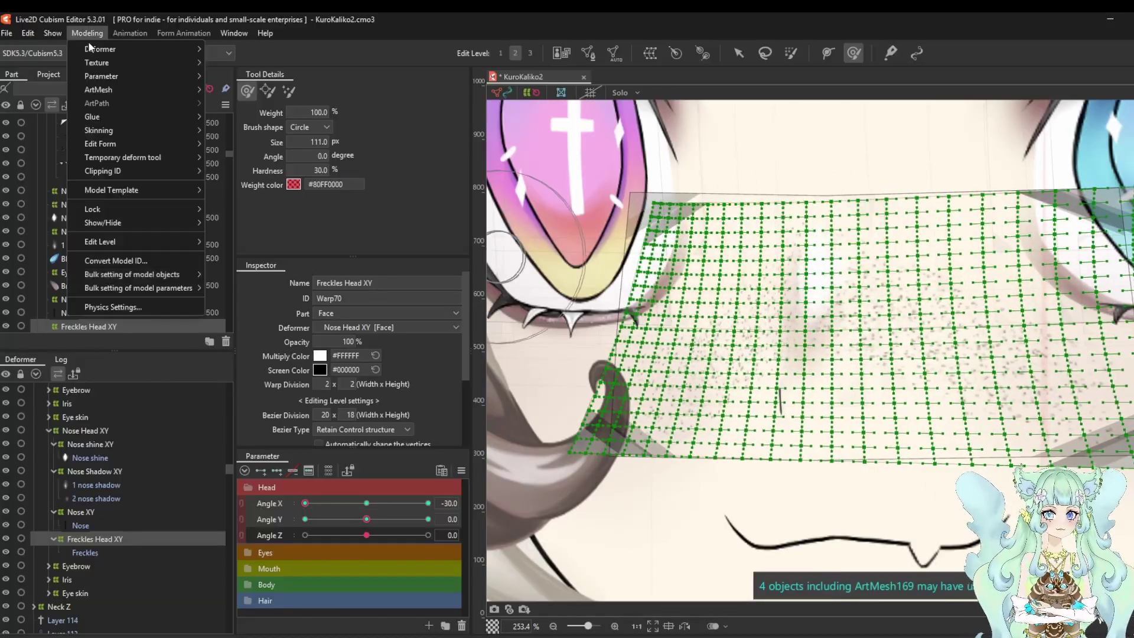
left_click(112, 306)
left_click_drag(897, 328, 785, 425)
mouse_move(818, 283)
left_mouse_down()
mouse_move(589, 392)
mouse_move(827, 266)
left_mouse_up()
left_click(921, 94)
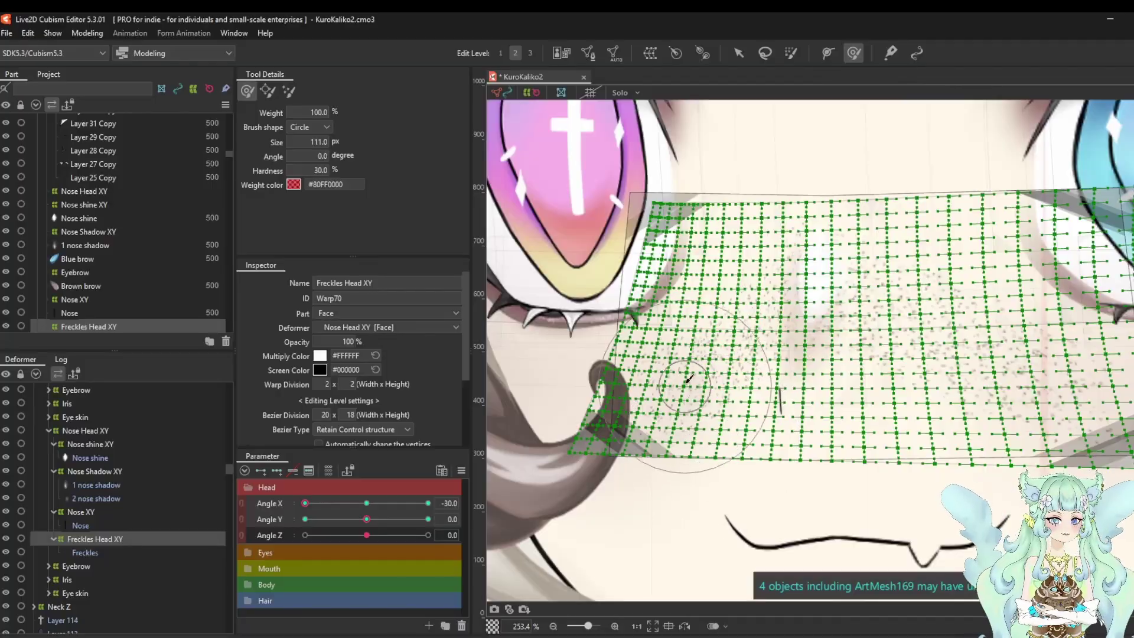
Deselect Freckles Head XY and return Angle X to 0.
scroll(688, 378, "down", 3)
key("v")
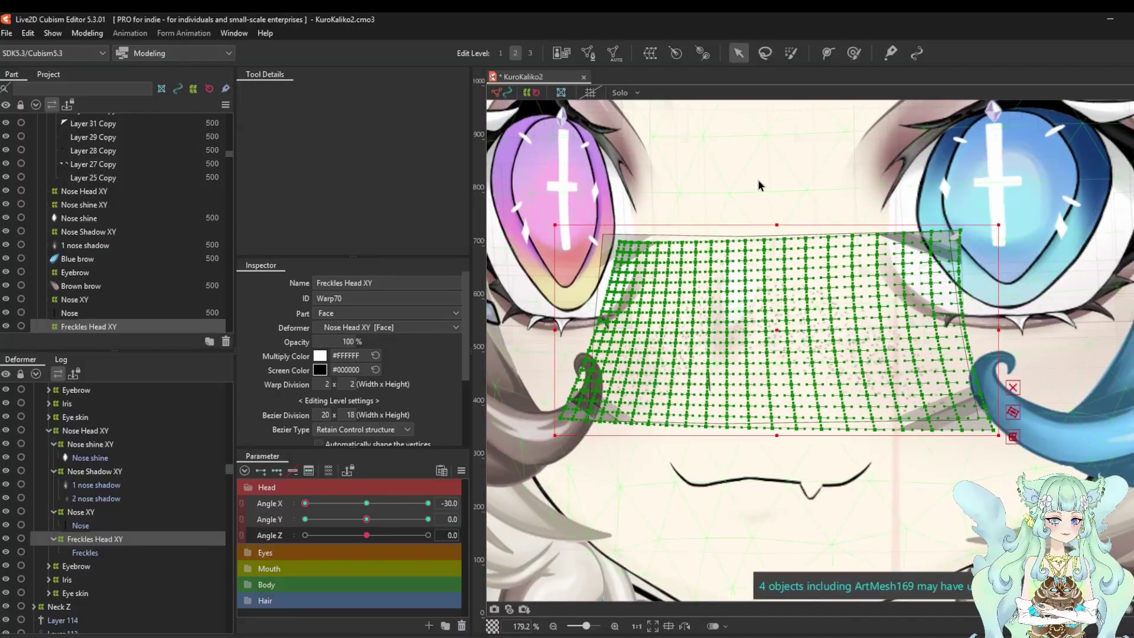
left_click(759, 185)
scroll(759, 185, "down", 3)
left_click_drag(304, 503, 366, 513)
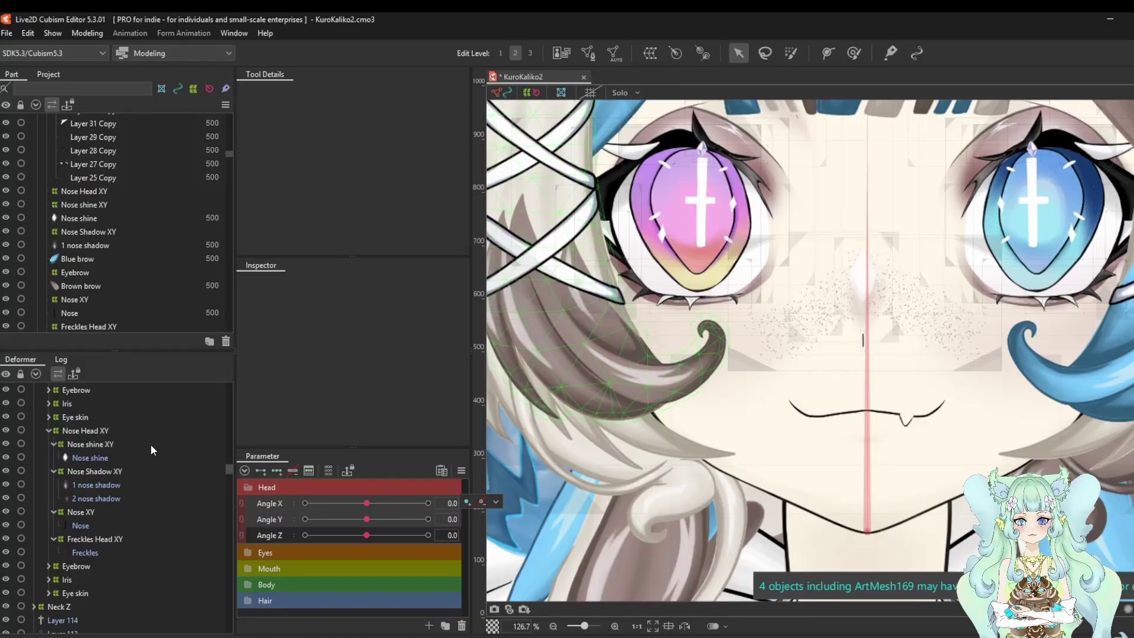
Create a warp deformer named Blush Head Xy around the Left blush and Right blush layers.
scroll(105, 513, "up", 10)
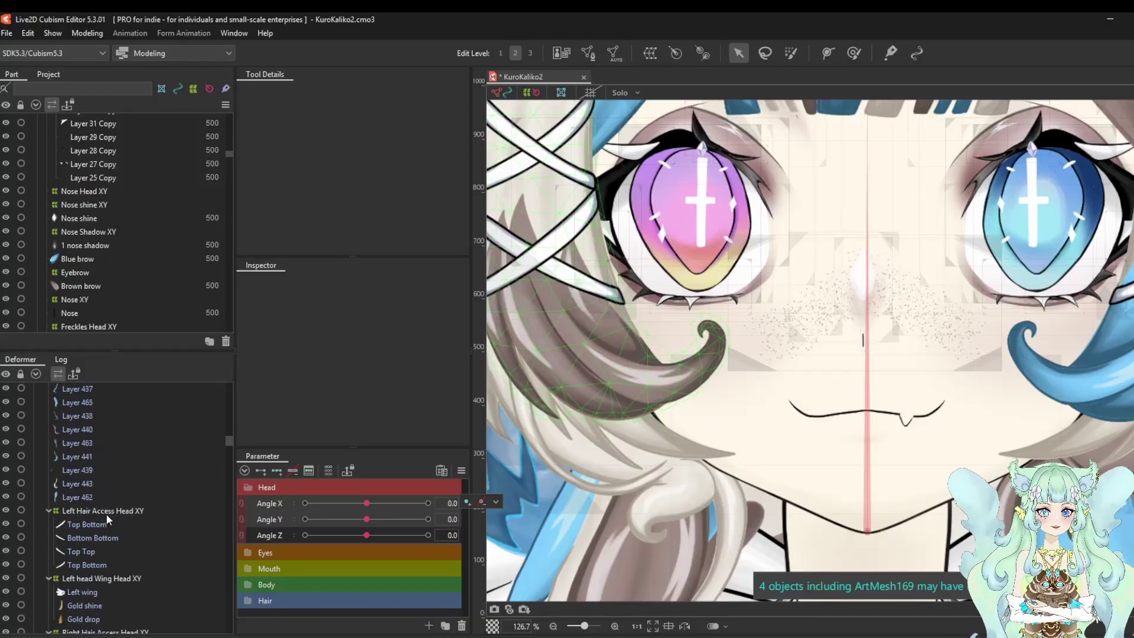
left_click(79, 444)
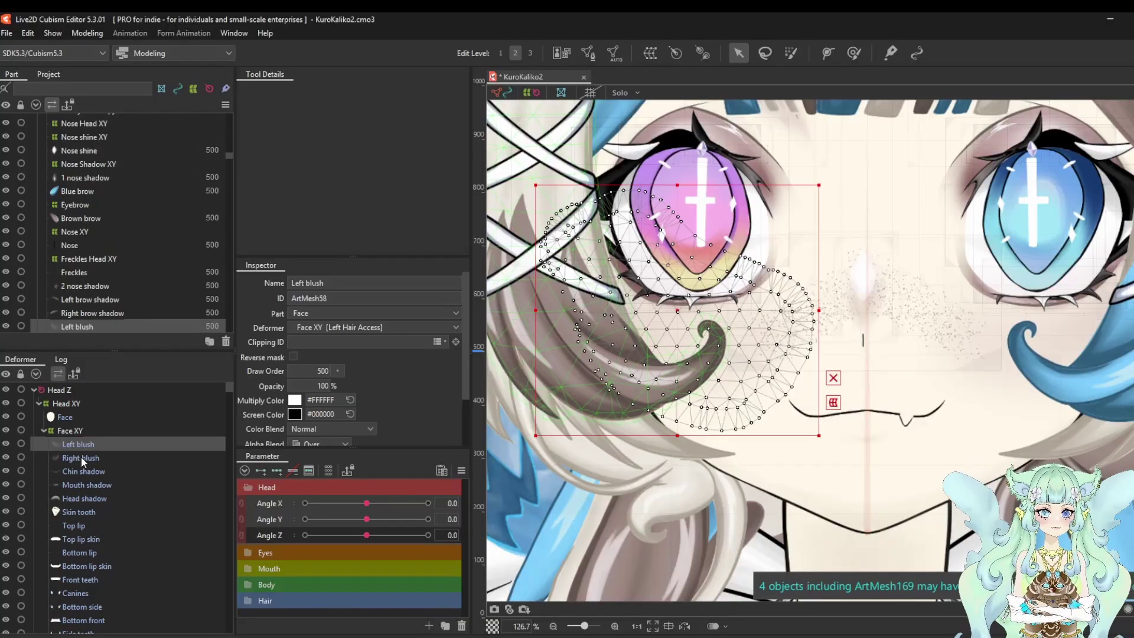
left_click(80, 457, "ctrl")
left_click(649, 53)
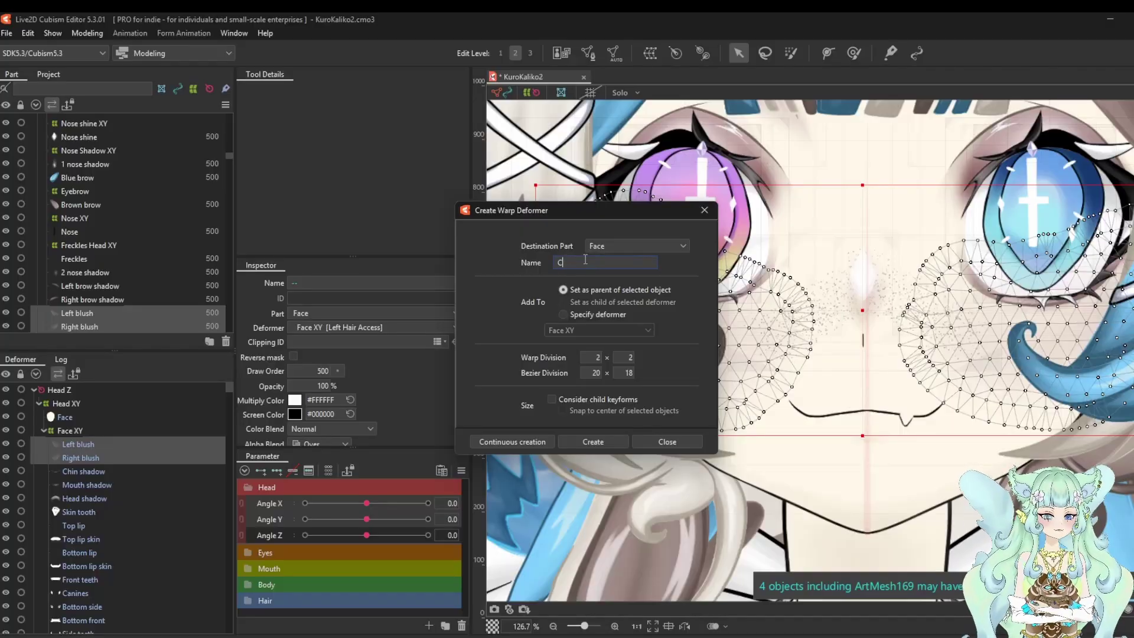
type("Blush Head Xy")
key("Return")
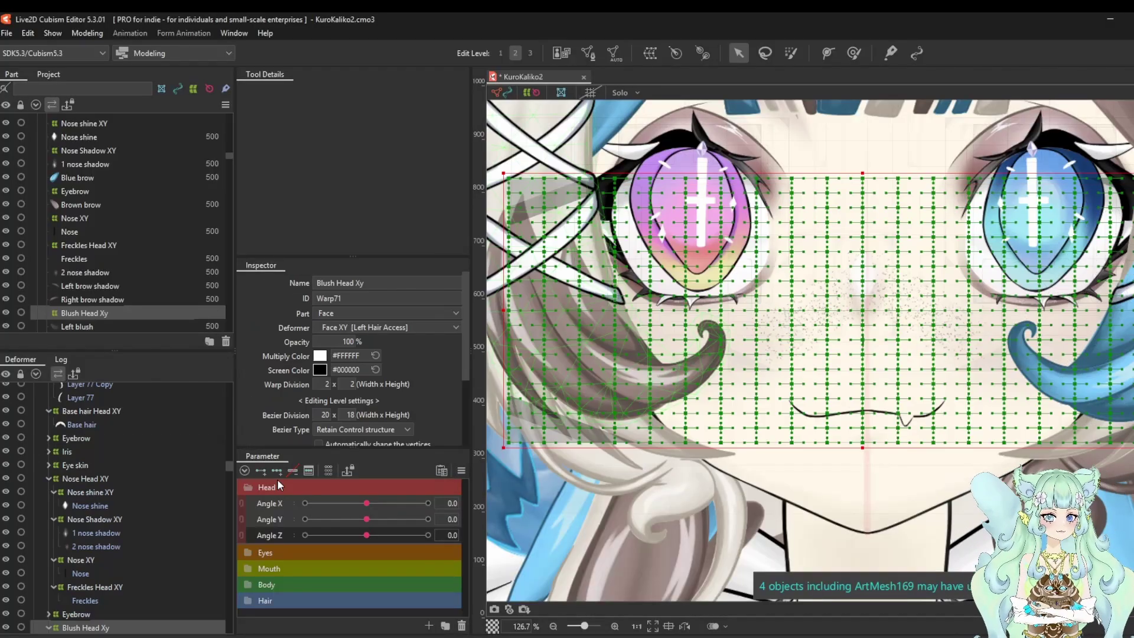
Key Blush Head Xy on Angle X and Angle Y and reshape its sides and middle at Angle X -30 with the 425 px Deform Brush.
key("bracketright")
left_click_drag(591, 331, 647, 330)
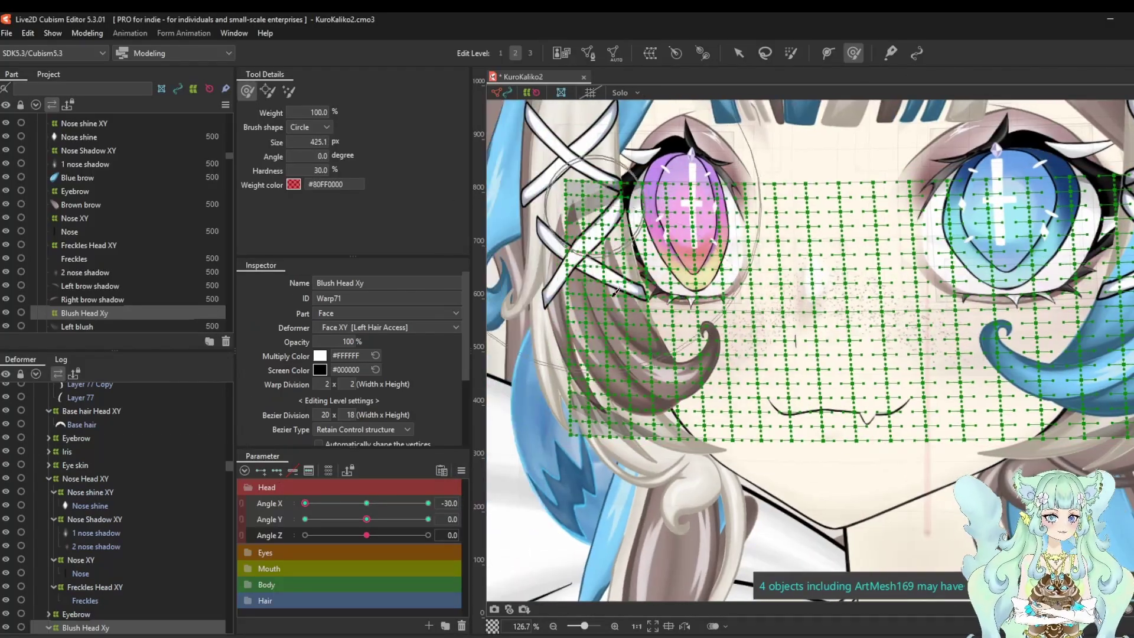
left_click_drag(558, 318, 581, 331)
left_click_drag(827, 354, 648, 348)
left_click_drag(1033, 204, 1012, 203)
left_click_drag(1042, 402, 1015, 407)
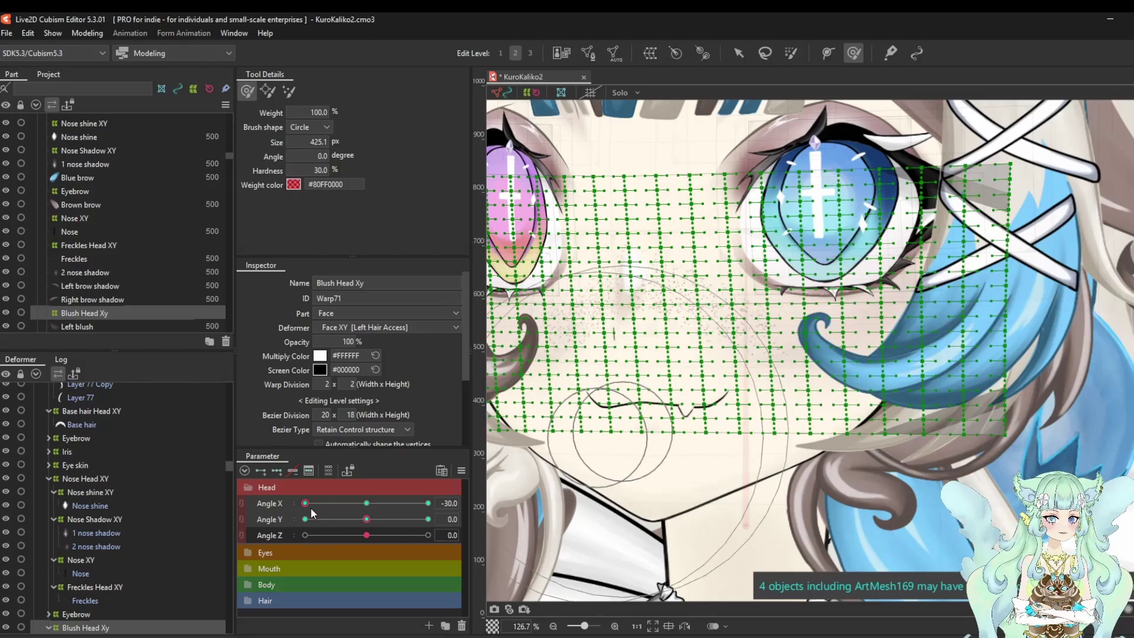
left_click_drag(591, 354, 762, 356)
Preview the head movement with the blush deformer in Physics Settings.
left_click(87, 33)
left_click(124, 278)
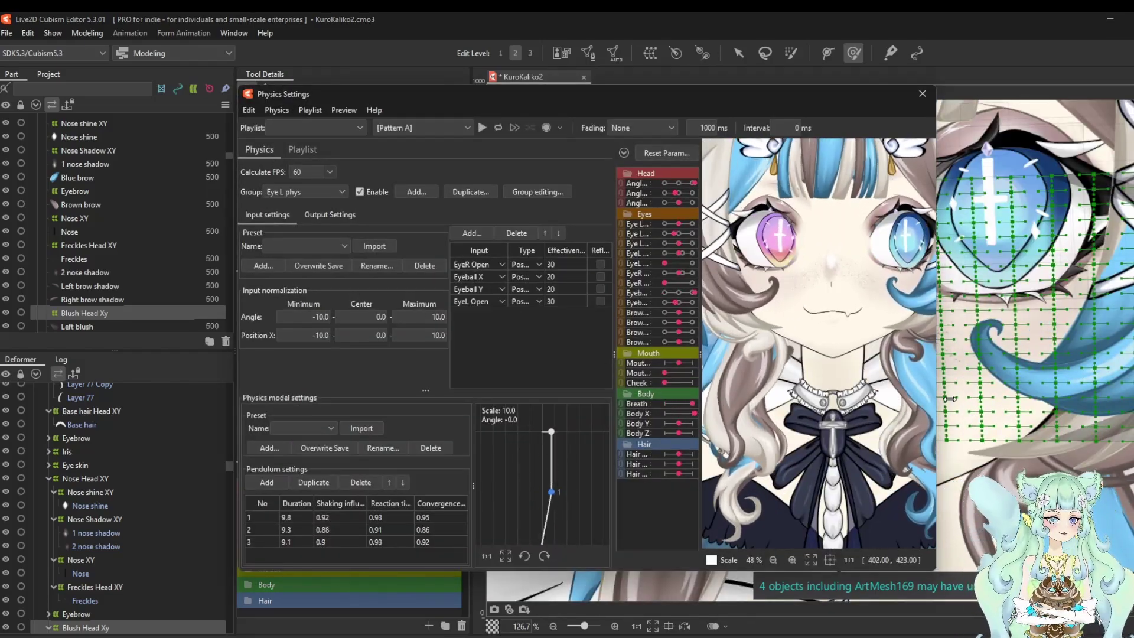
key("Escape")
Create a warp deformer named Mouth Head XY around the mouth layers from Skin tooth downward and key it on Angle X and Angle Y.
left_click(82, 445)
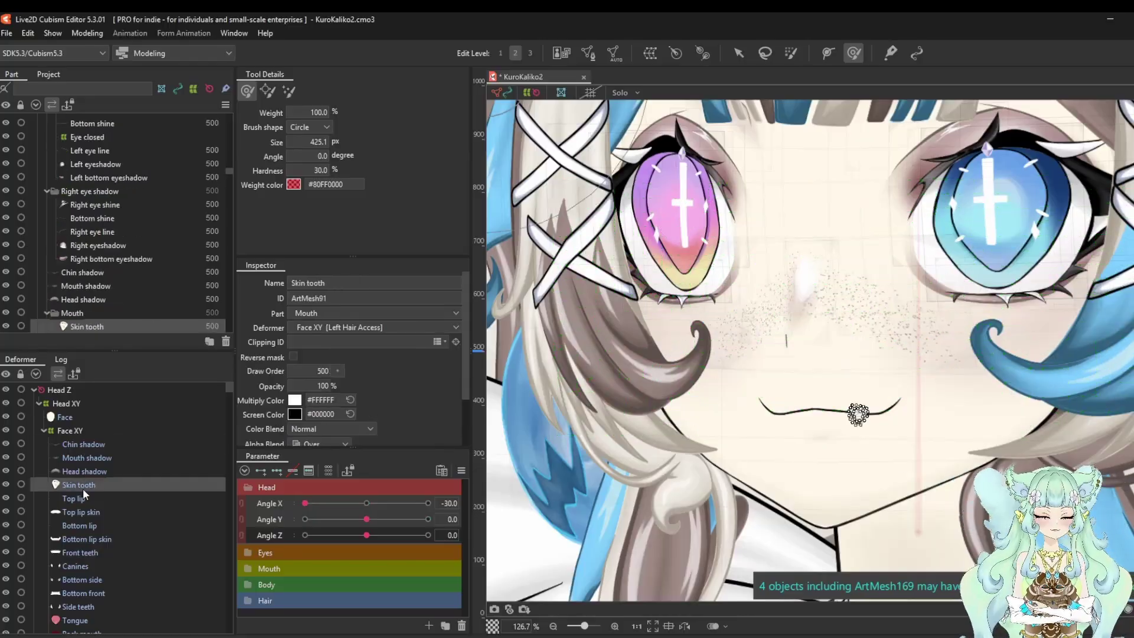
scroll(82, 473, "down", 1)
left_click(88, 499, "shift")
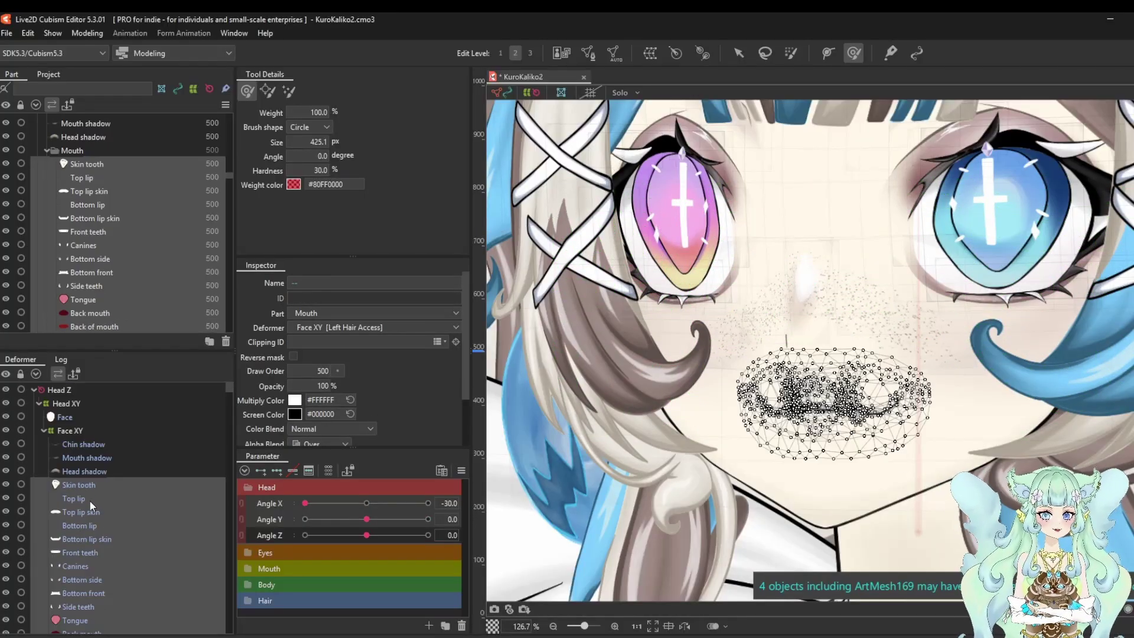
left_click(649, 53)
left_click(593, 442)
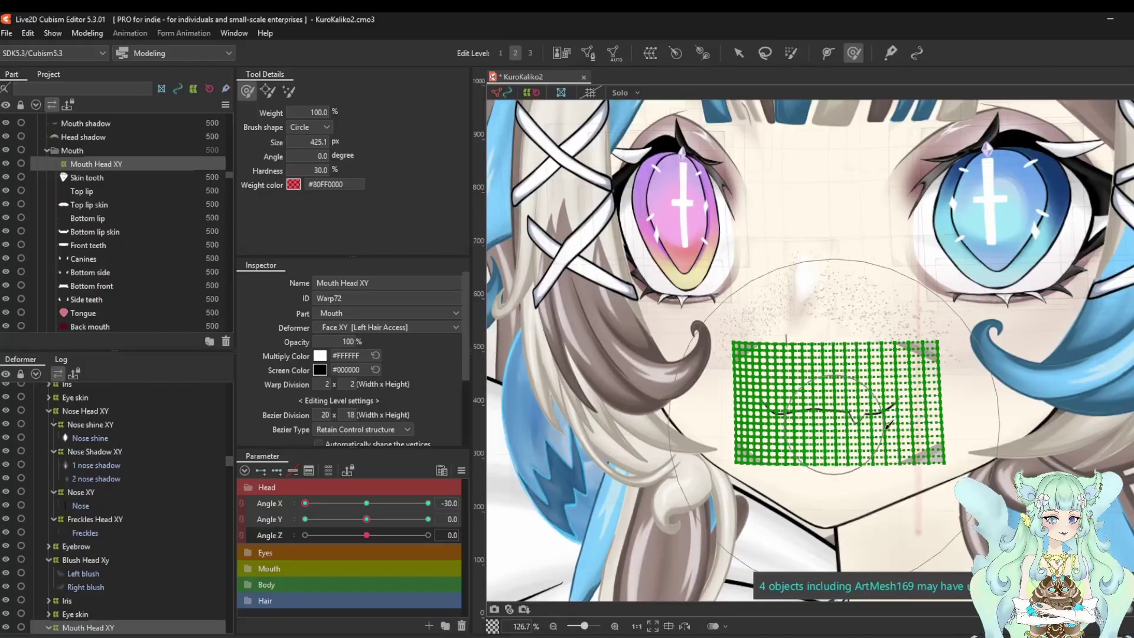
Reshape Mouth Head XY at Angle X -30 with the 425 px Deform Brush and preview the head movement in Physics Settings.
left_click(827, 407)
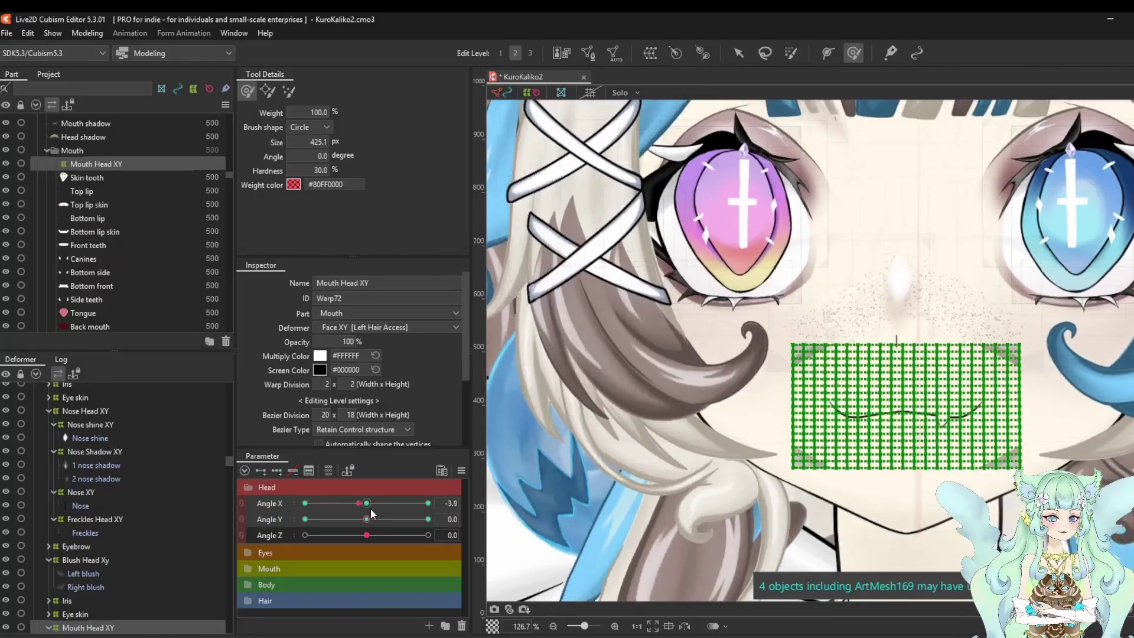
left_click(87, 33)
left_click(98, 307)
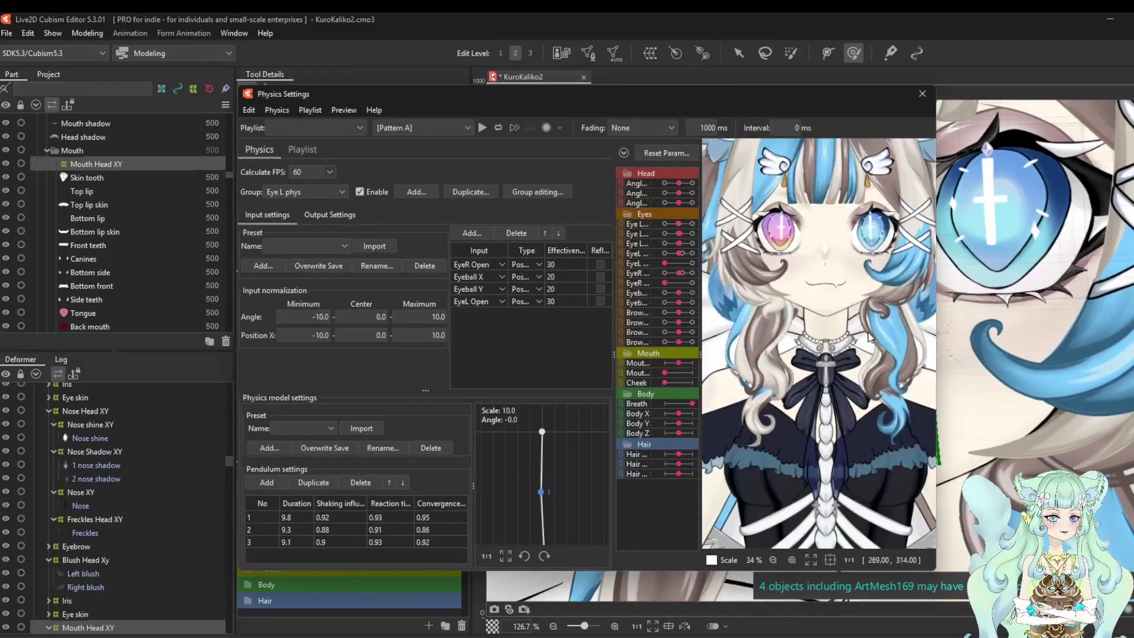
key("Escape")
Shift and refine the Mouth Head XY shape at Angle X -30, checking the head movement again in Physics Settings.
scroll(655, 271, "up", 5)
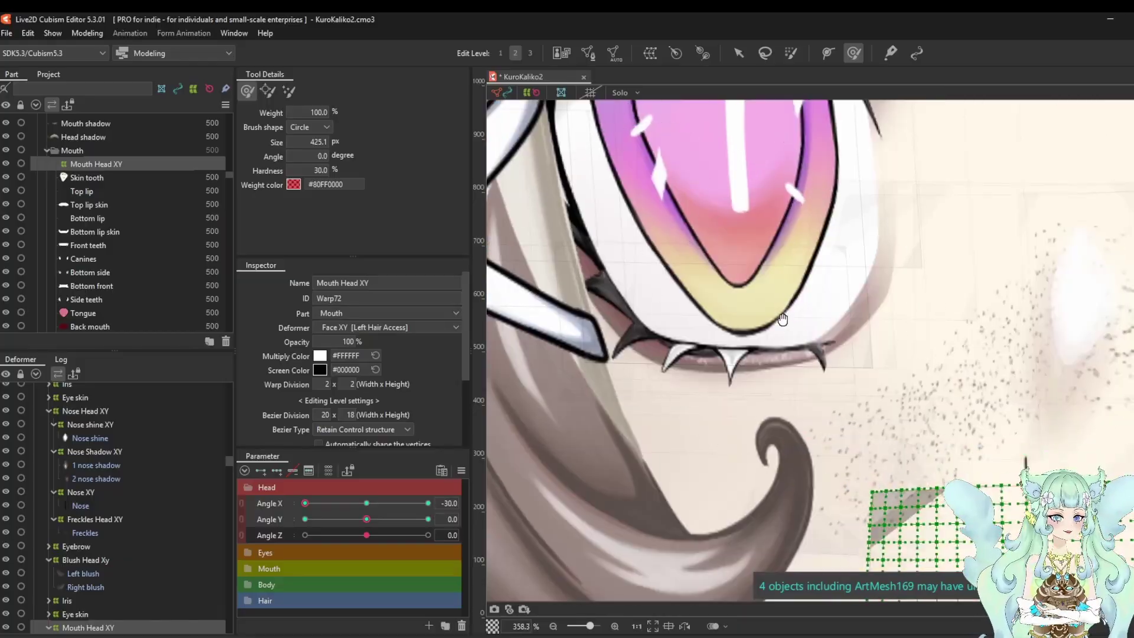
scroll(613, 502, "down", 5)
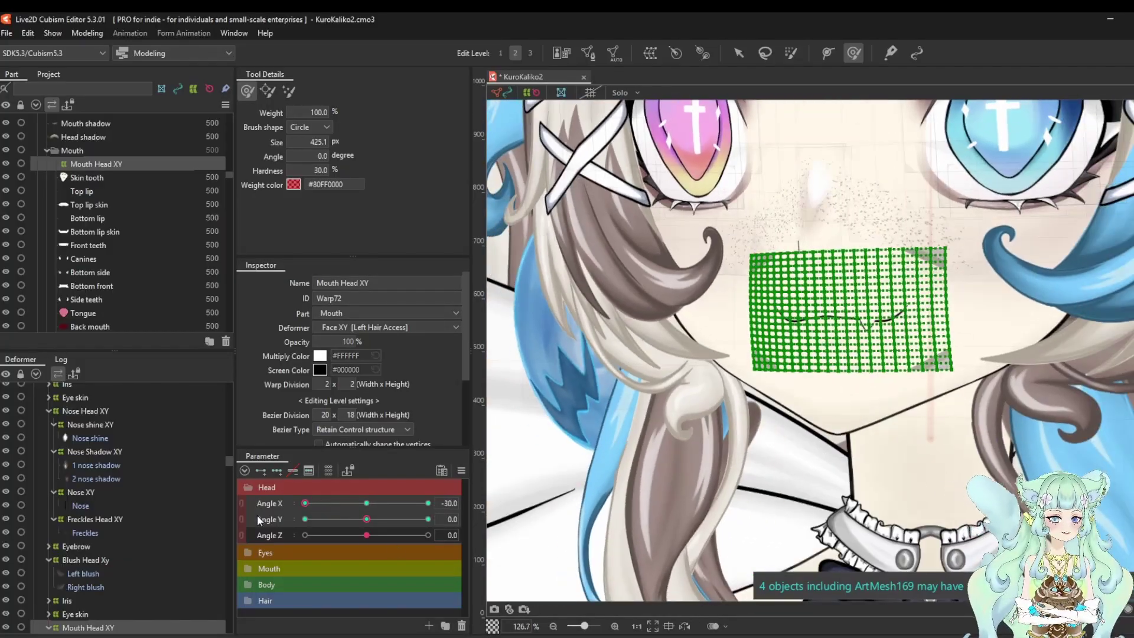
key("v")
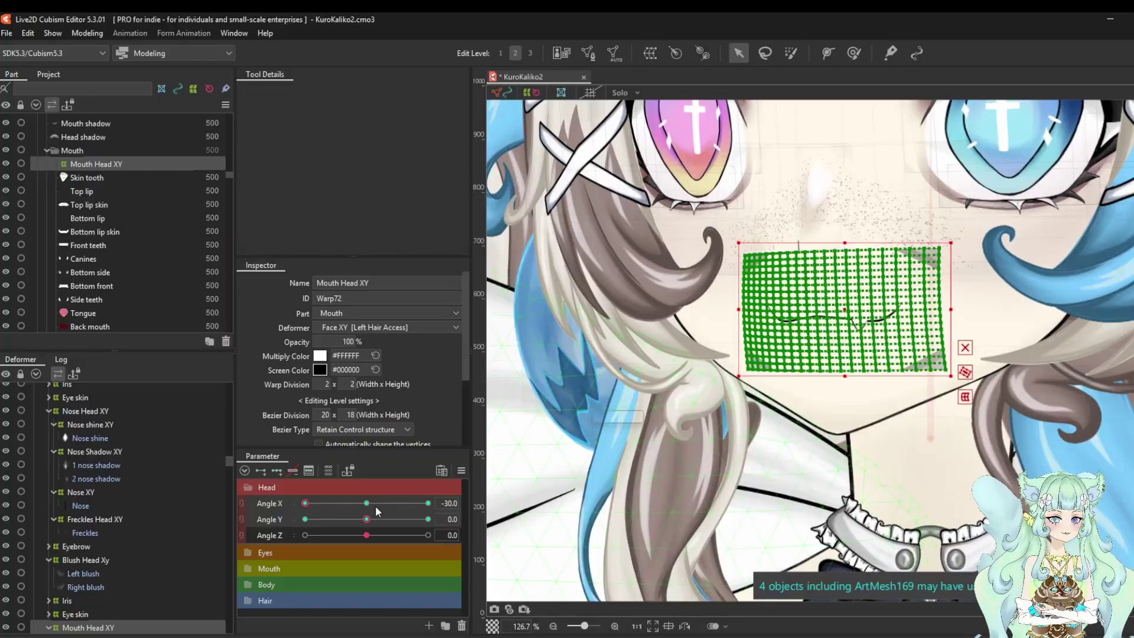
left_click(87, 34)
left_click(110, 301)
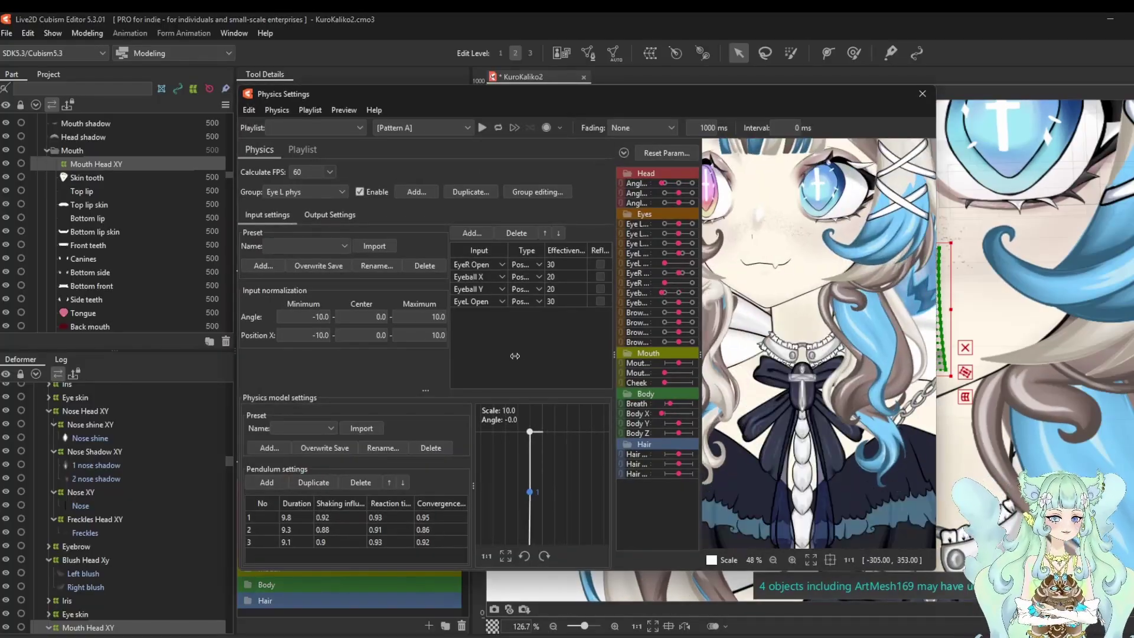
key("Escape")
Create a warp deformer named Mouth Shadow Head XY around the Mouth shadow layer and key it on Angle X and Angle Y.
scroll(141, 492, "up", 15)
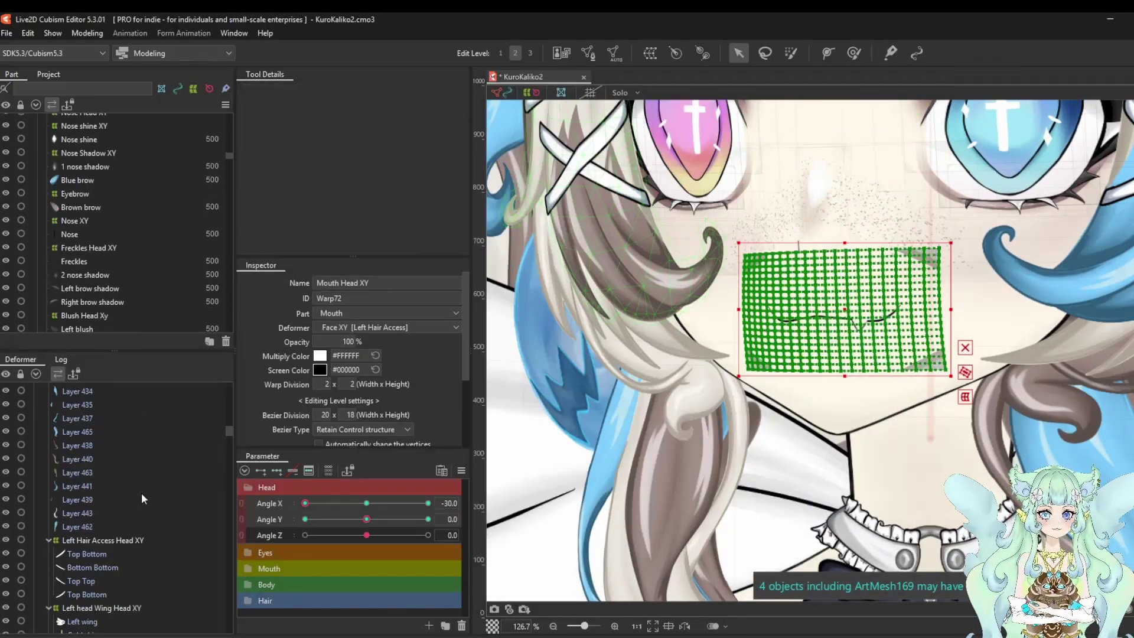
left_click(80, 459)
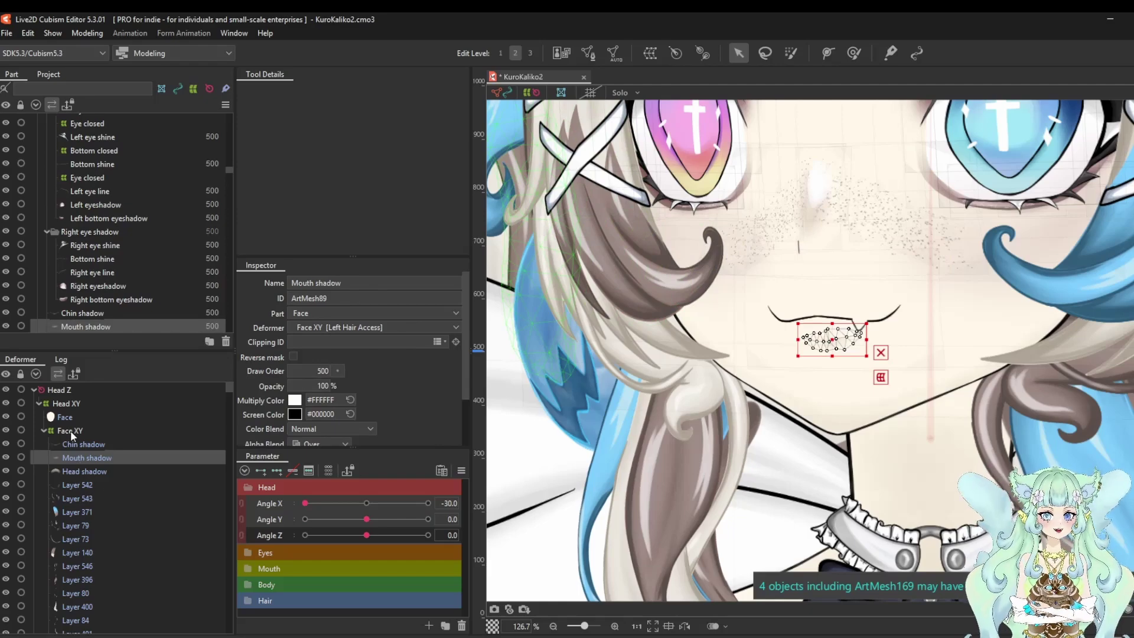
left_click(73, 444)
left_click(83, 455)
left_click(73, 443)
left_click(84, 456)
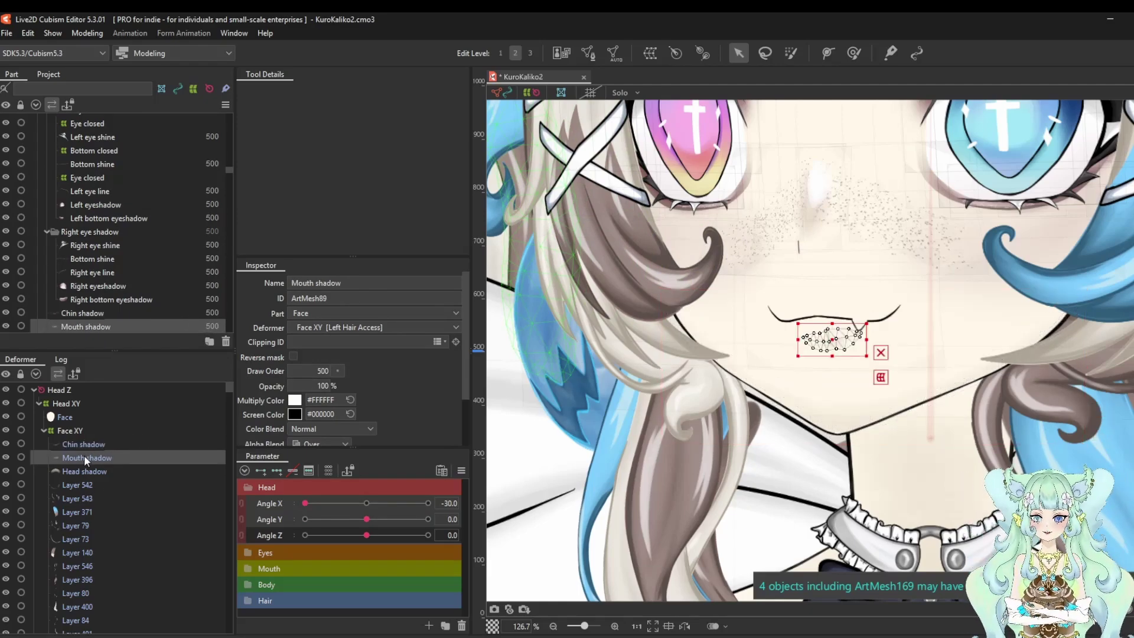
left_click(650, 53)
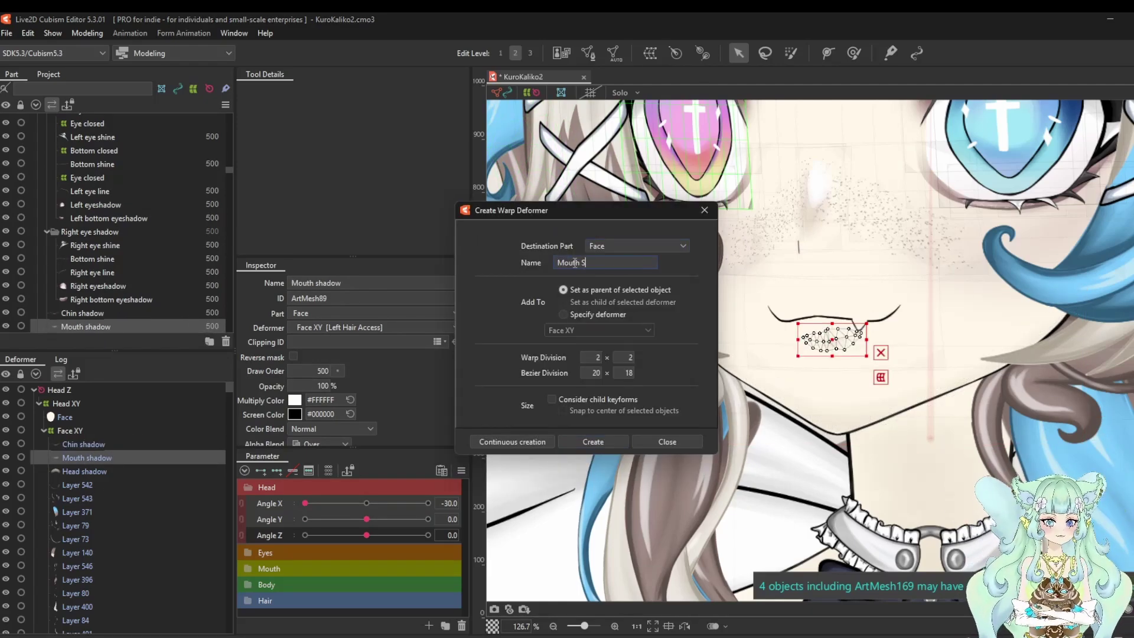
left_click(592, 442)
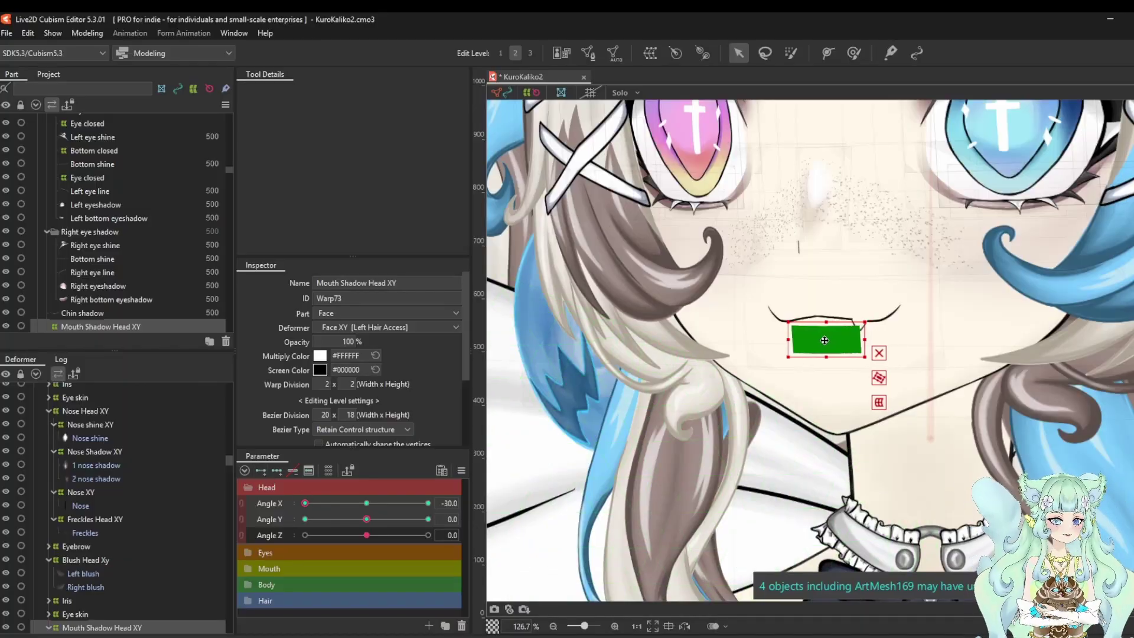
Preview the head movement with the mouth shadow deformer in Physics Settings and inspect the mouth area at Angle X -30.
scroll(824, 340, "up", 10)
left_click(86, 33)
left_click(135, 302)
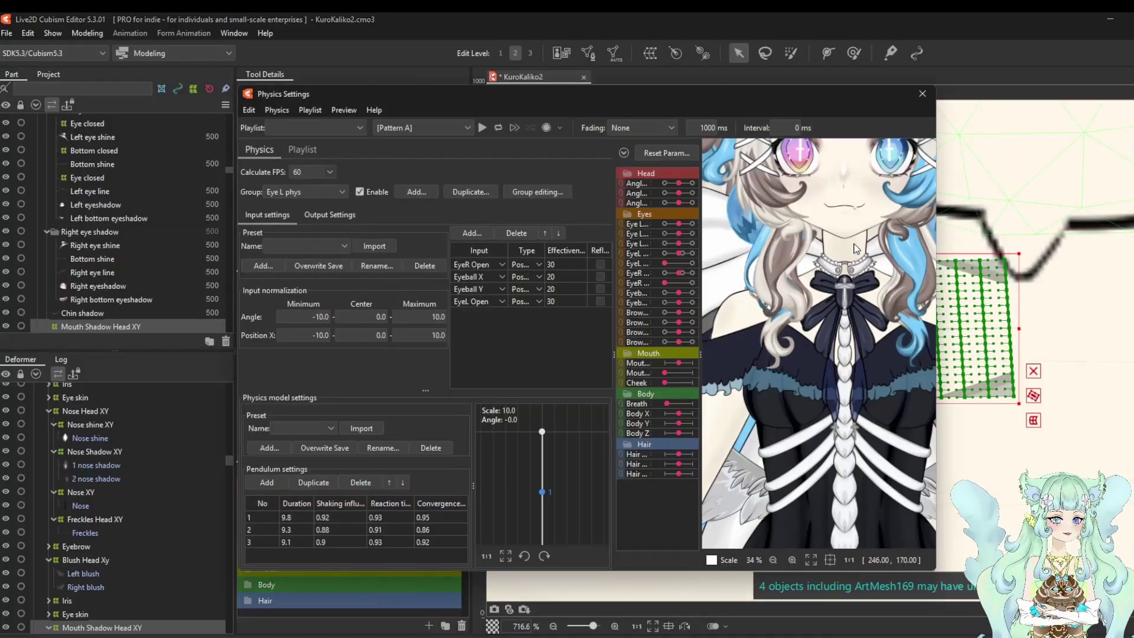
scroll(856, 249, "down", 2)
left_click_drag(856, 249, 797, 266)
left_click(922, 93)
scroll(755, 263, "down", 6)
scroll(80, 531, "up", 20)
scroll(791, 315, "down", 2)
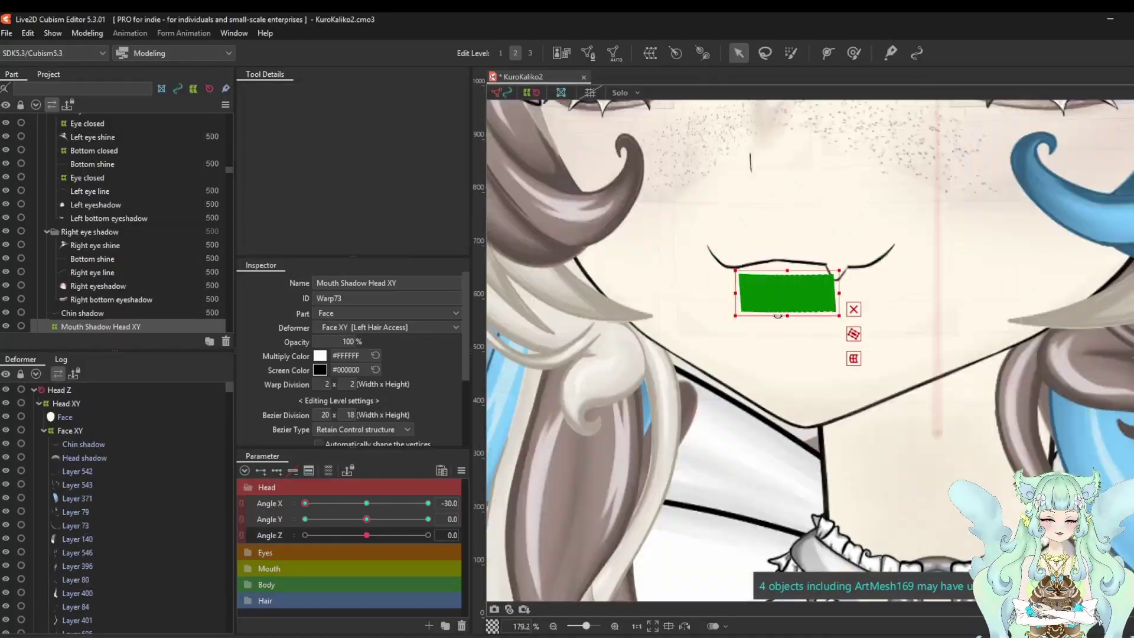
Create a warp deformer named Mid hair XY around the top side bangs layers from Layer 542 through Layer 140.
scroll(777, 315, "down", 4)
left_click(101, 444)
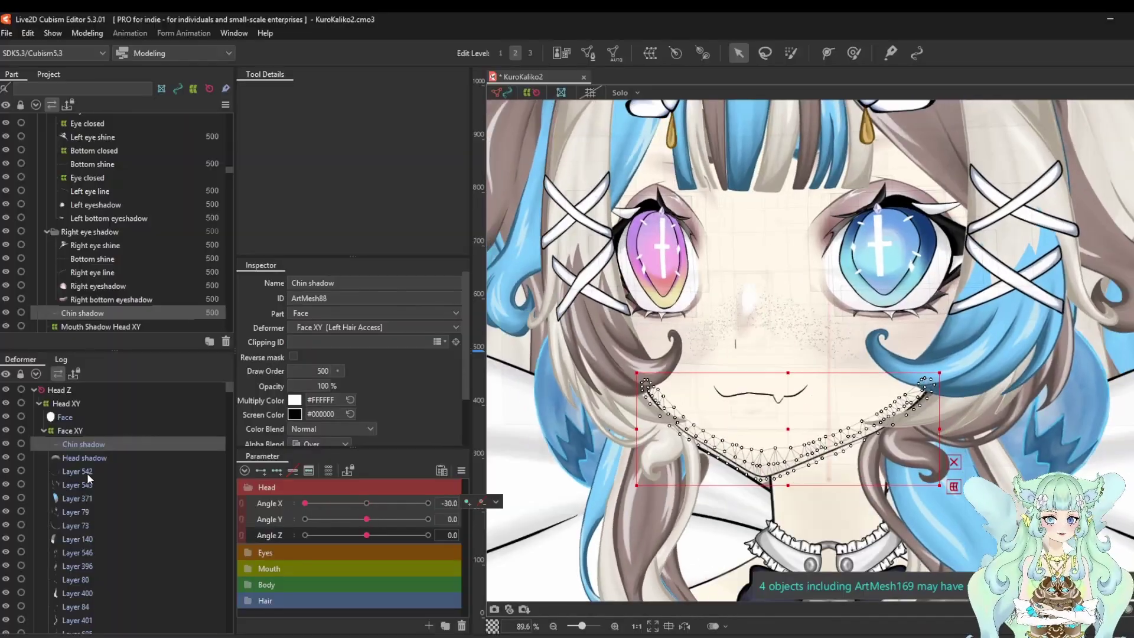
left_click(87, 471)
left_click(73, 526, "shift")
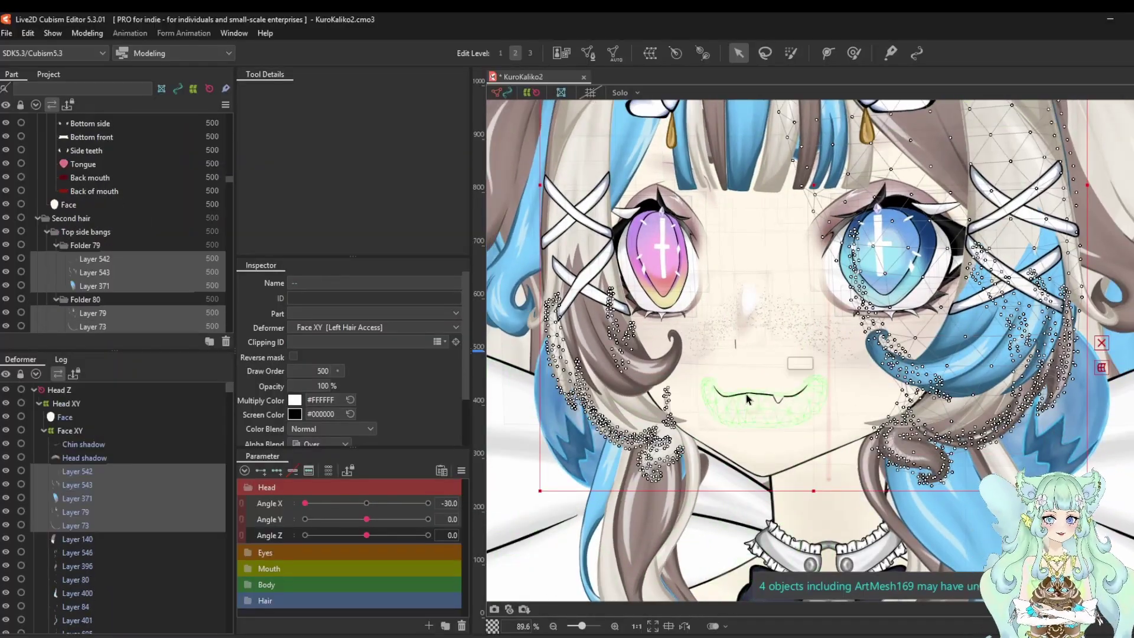
scroll(746, 394, "down", 2)
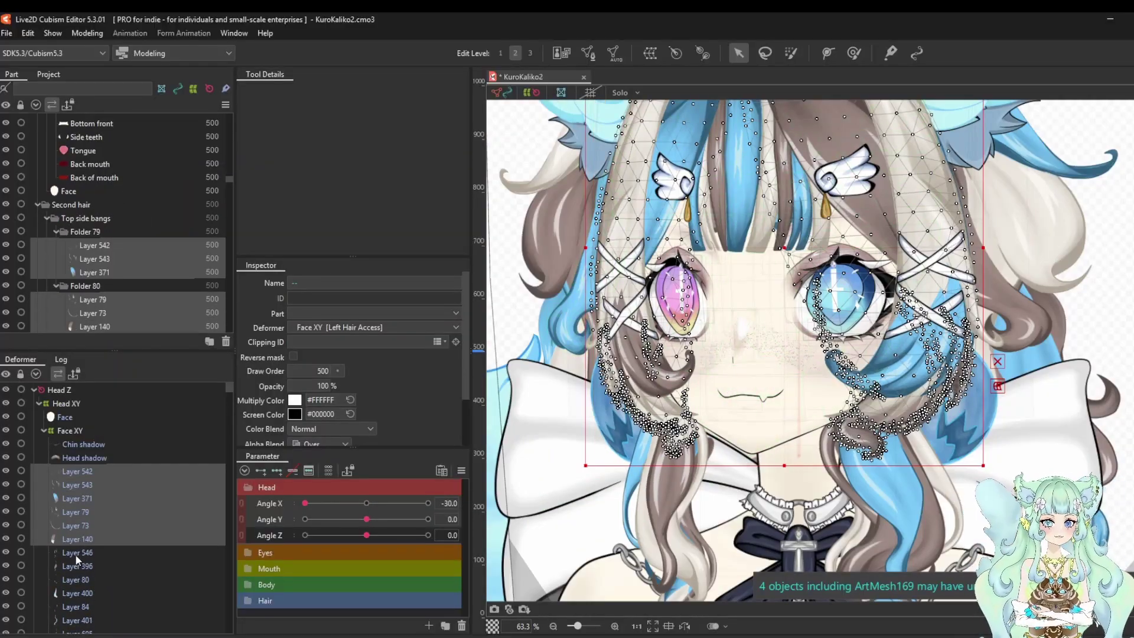
scroll(978, 254, "down", 4)
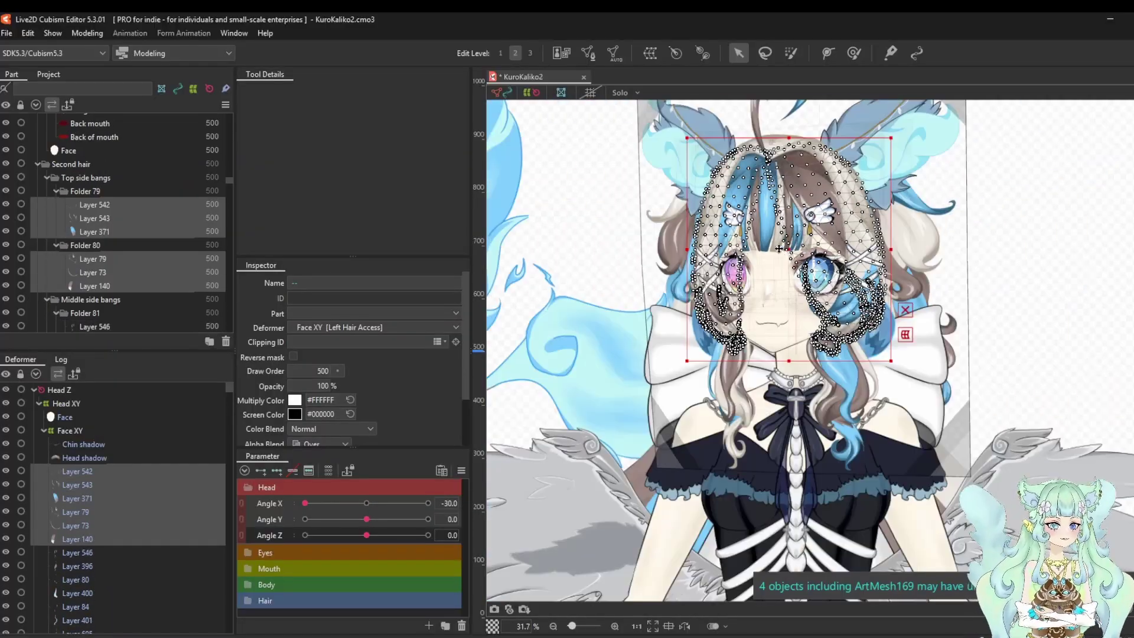
left_click(650, 52)
type("Mid hair XY")
left_click(592, 442)
Key Mid hair XY on Angle X and Angle Y and reshape its corners and sides at Angle X -30 with the 796 px Deform Brush.
left_click(305, 503)
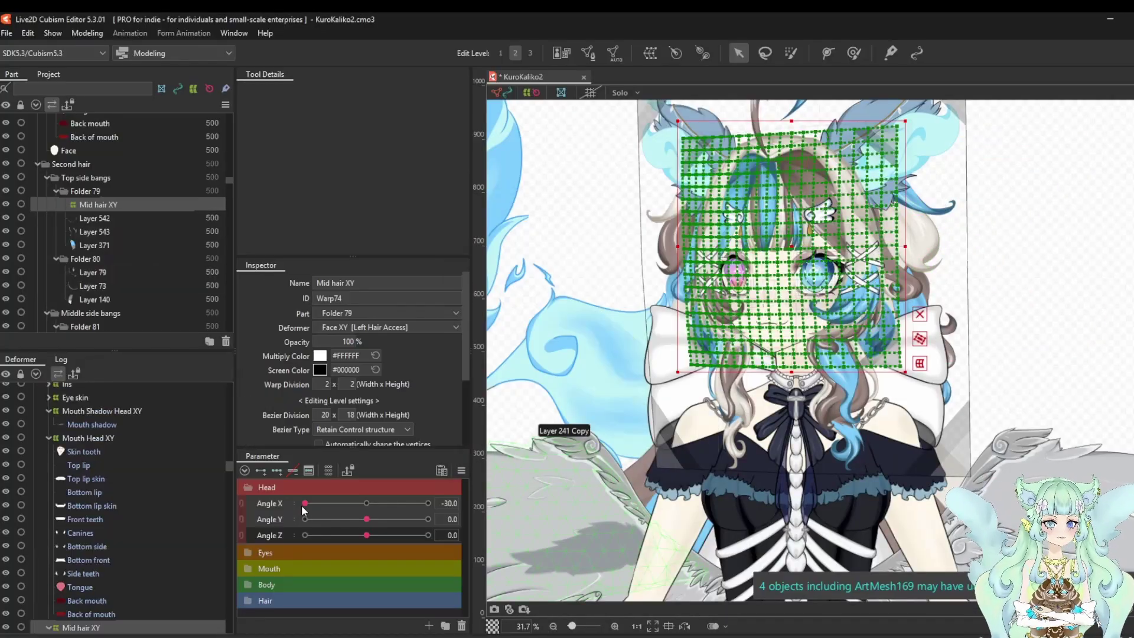
left_click(854, 53)
scroll(762, 265, "up", 2)
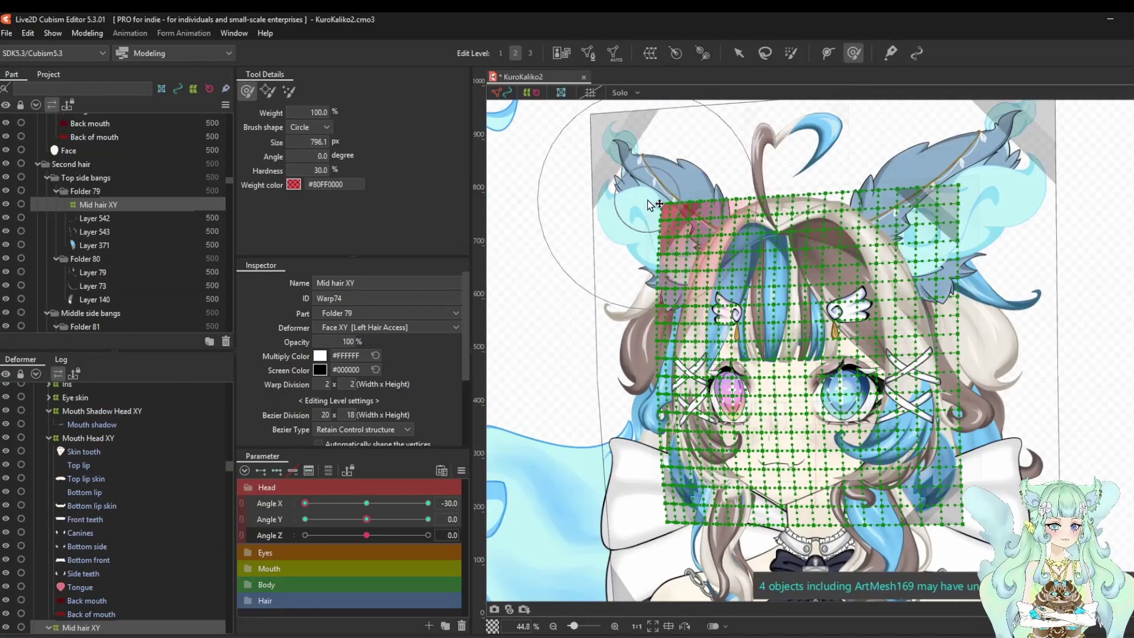
key("v")
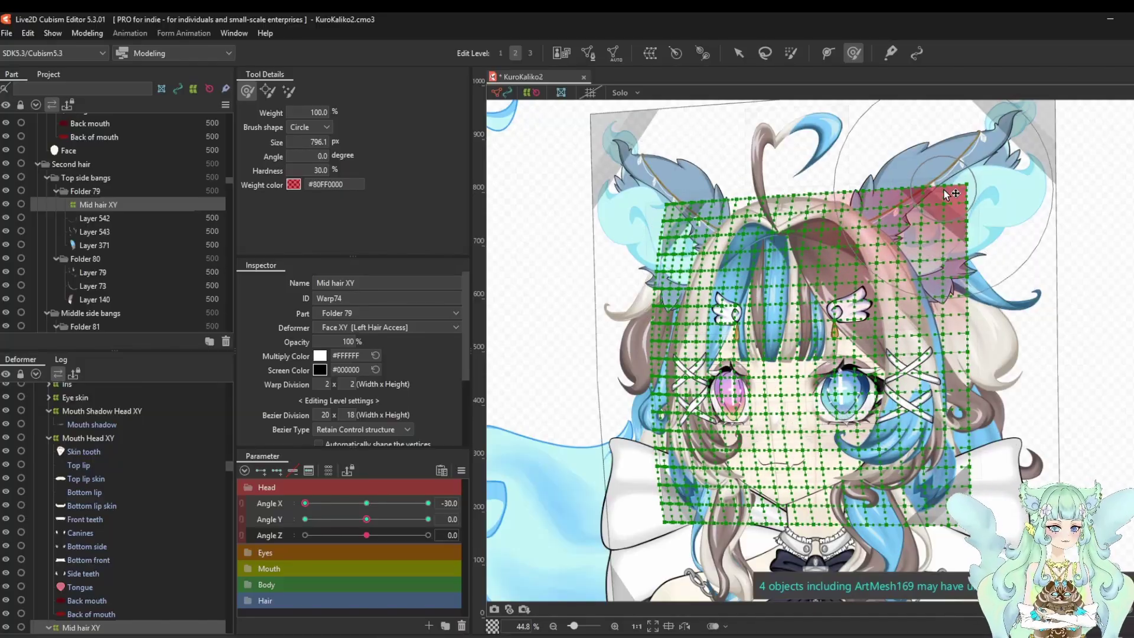
Sweep Angle X to check the mid hair movement, return it to -30 and save the model.
left_click(368, 503)
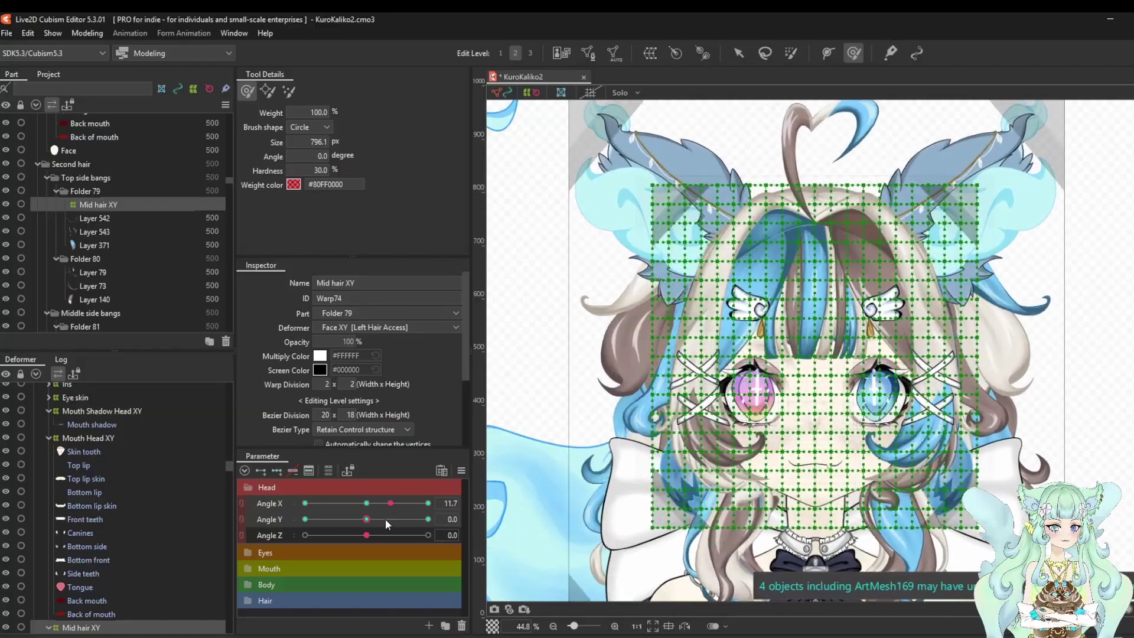
left_click_drag(387, 525, 251, 527)
key("ctrl+s")
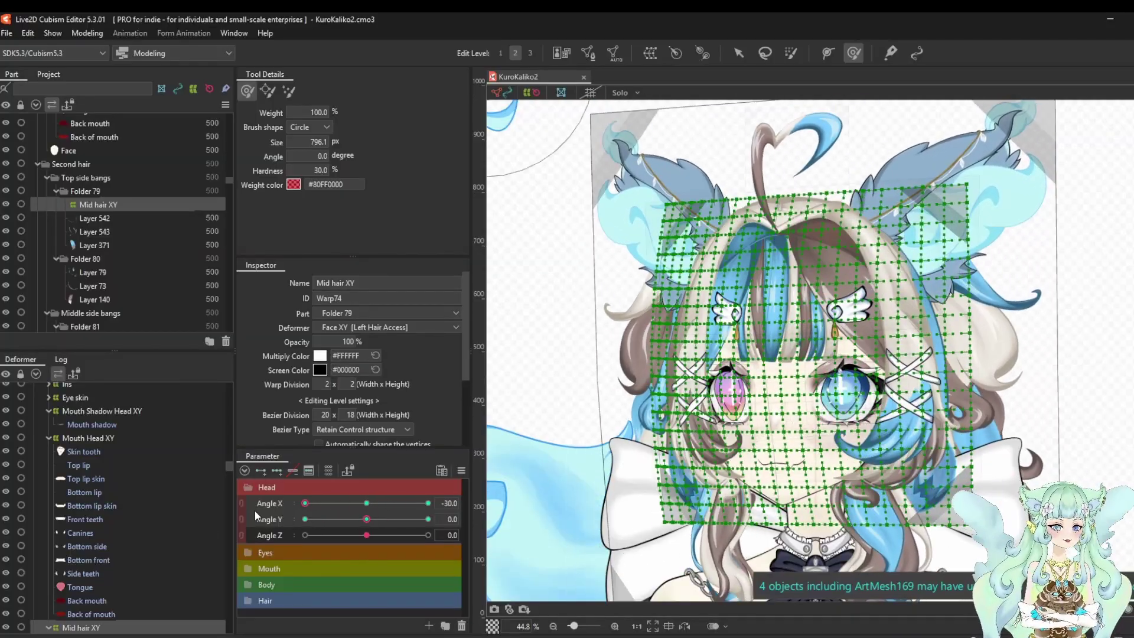
Select the middle side bangs layers from Layer 546 through Layer 398.
scroll(118, 402, "up", 5)
left_click(77, 471)
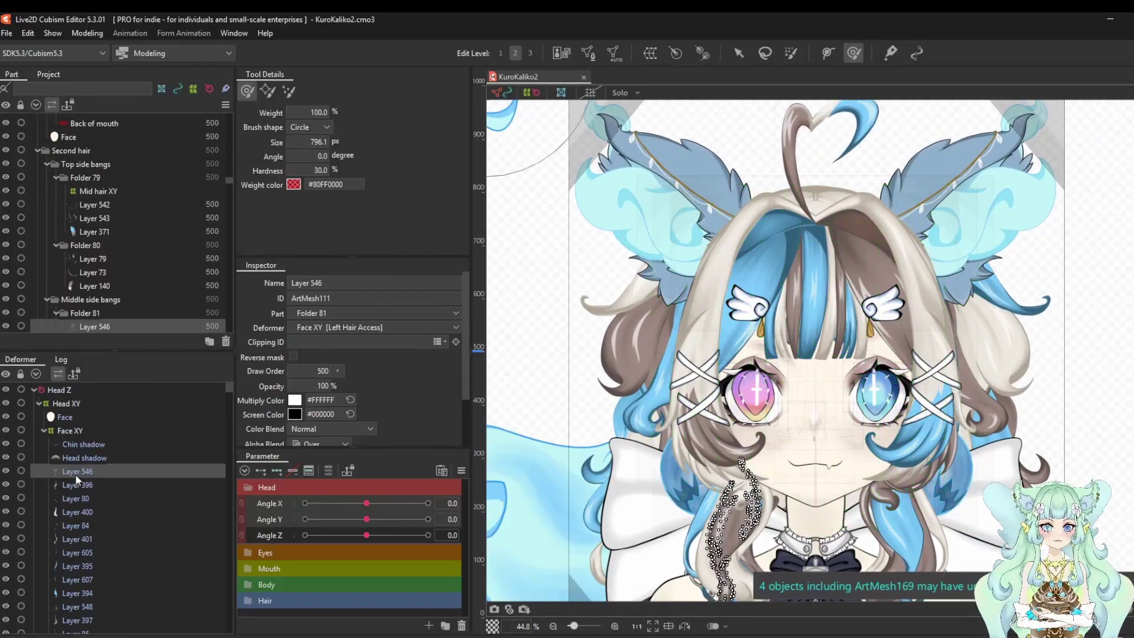
left_click(77, 579, "shift")
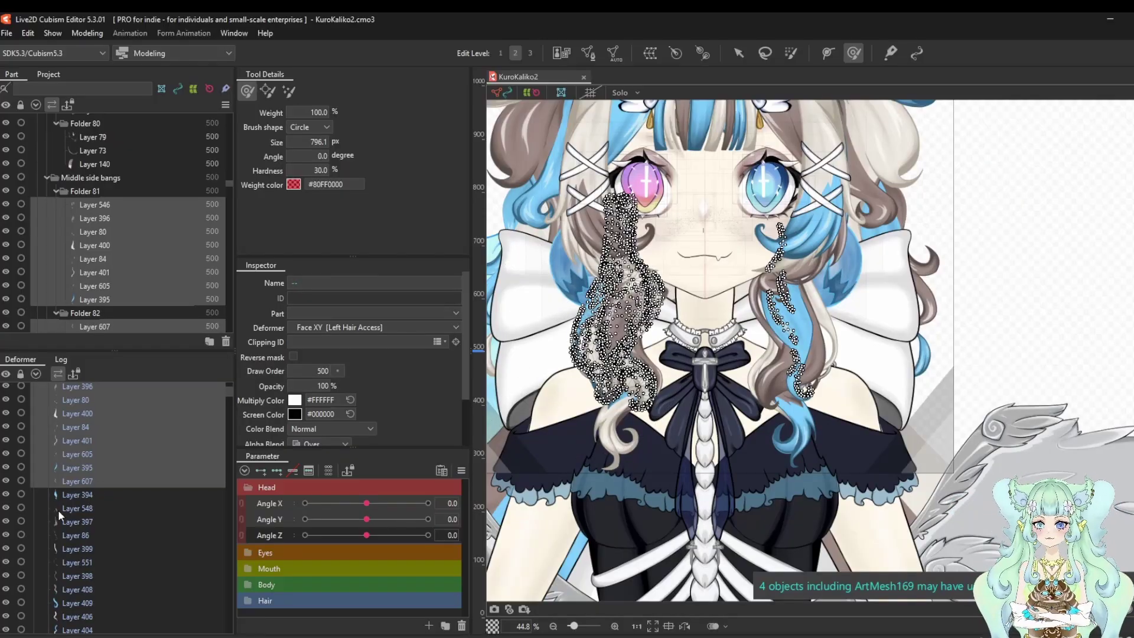
left_click(79, 470, "shift")
left_click(73, 587, "shift")
scroll(77, 466, "up", 3)
left_click(77, 470)
left_click(77, 485, "ctrl")
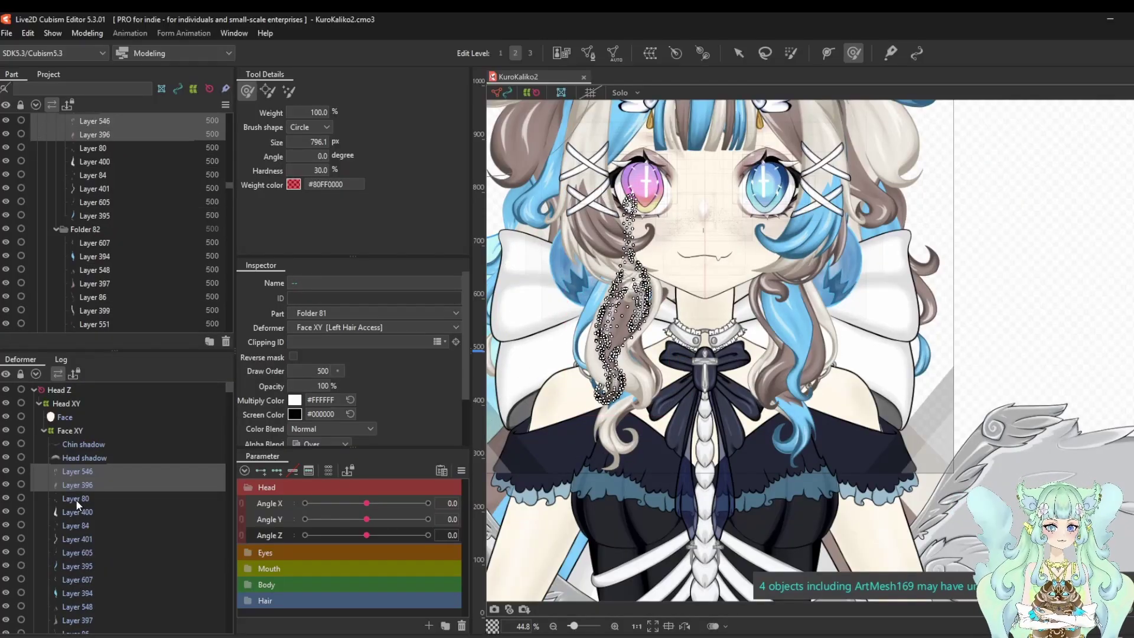
left_click_drag(78, 503, 72, 477)
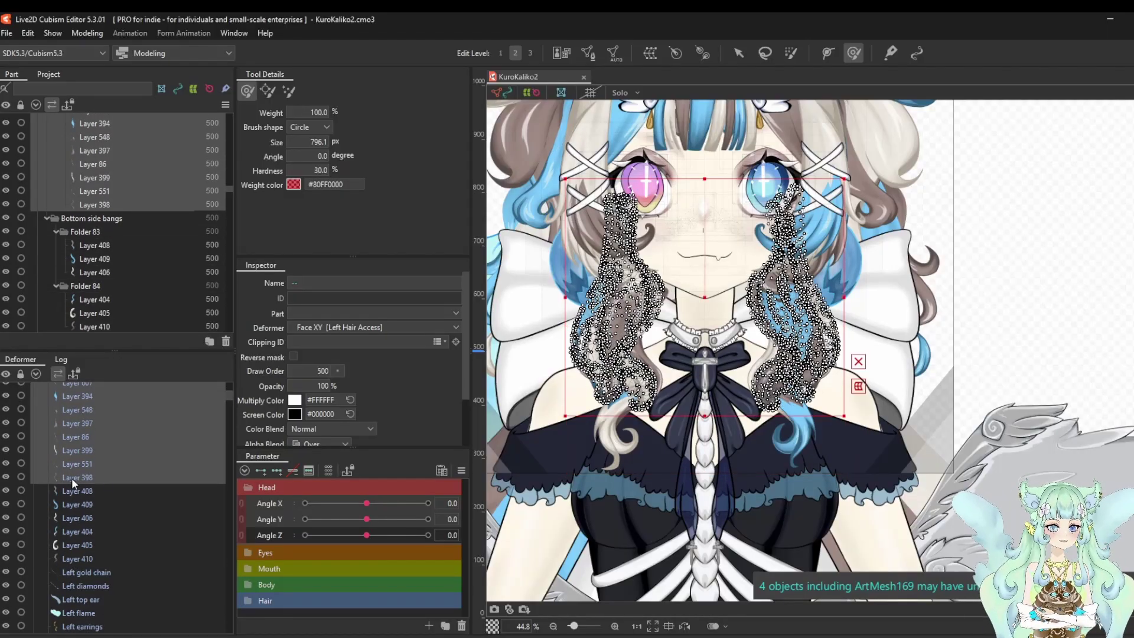
left_click(737, 54)
left_click_drag(702, 301, 1020, 305)
key("ctrl+z")
Create a warp deformer named Third hair head XY around the selected middle side bangs and key it on Angle X and Angle Y.
left_click(650, 52)
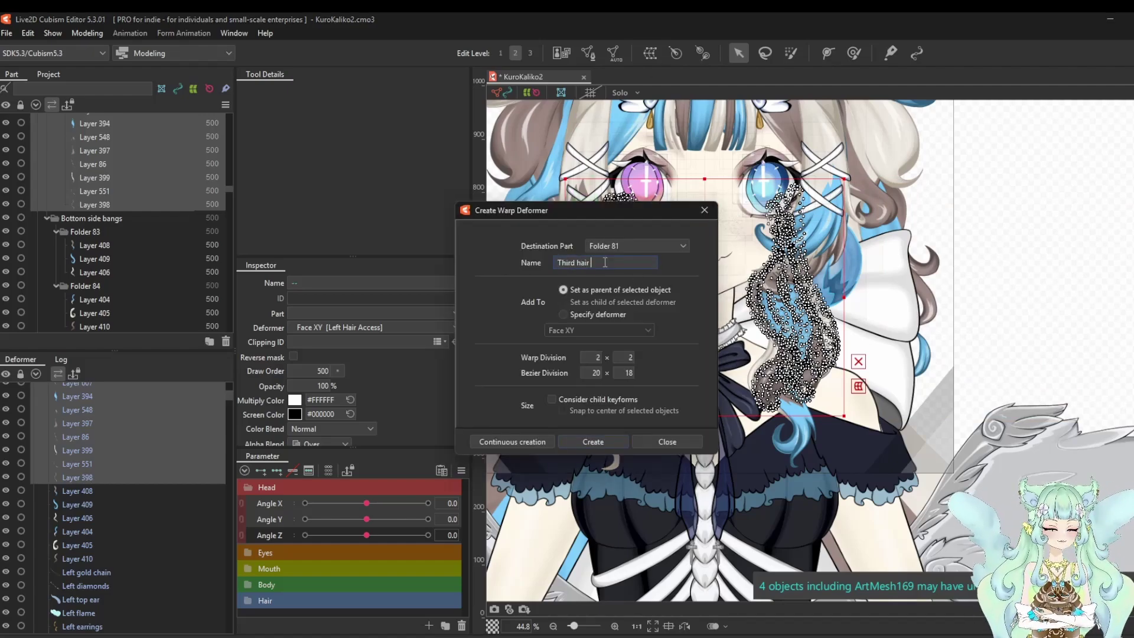
left_click(606, 440)
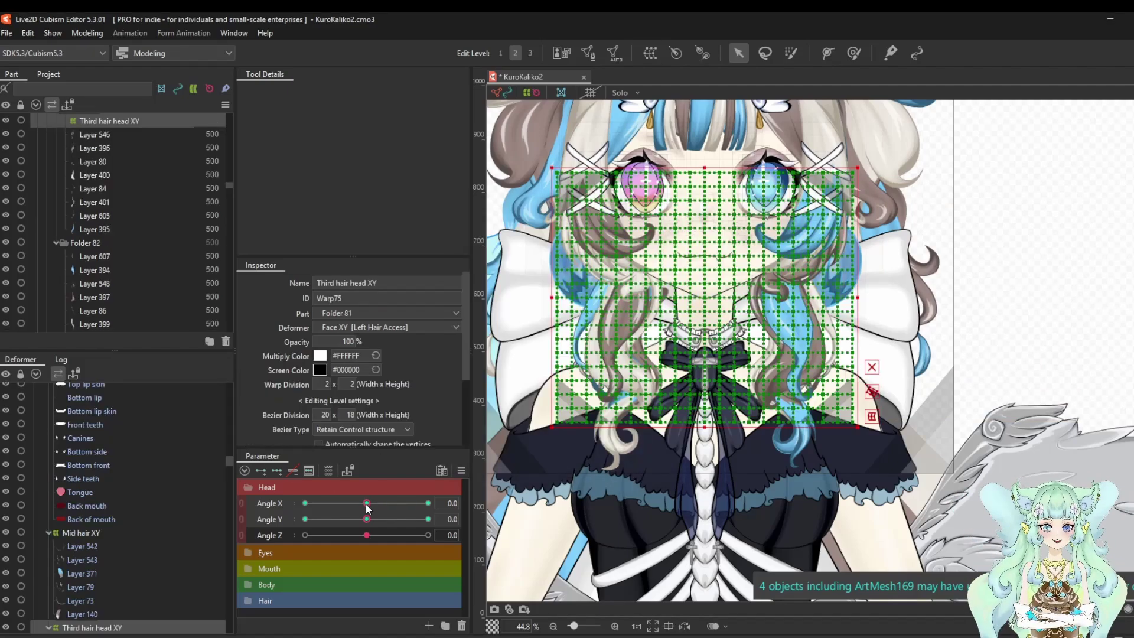
Reshape Third hair head XY at Angle X -30 with the 837 px Deform Brush.
left_click_drag(366, 508, 304, 503)
left_click(853, 53)
mouse_move(703, 331)
left_mouse_down()
mouse_move(675, 343)
mouse_move(764, 413)
mouse_move(679, 366)
mouse_move(582, 418)
left_mouse_up()
mouse_move(316, 504)
left_mouse_down()
mouse_move(372, 516)
mouse_move(304, 506)
left_mouse_up()
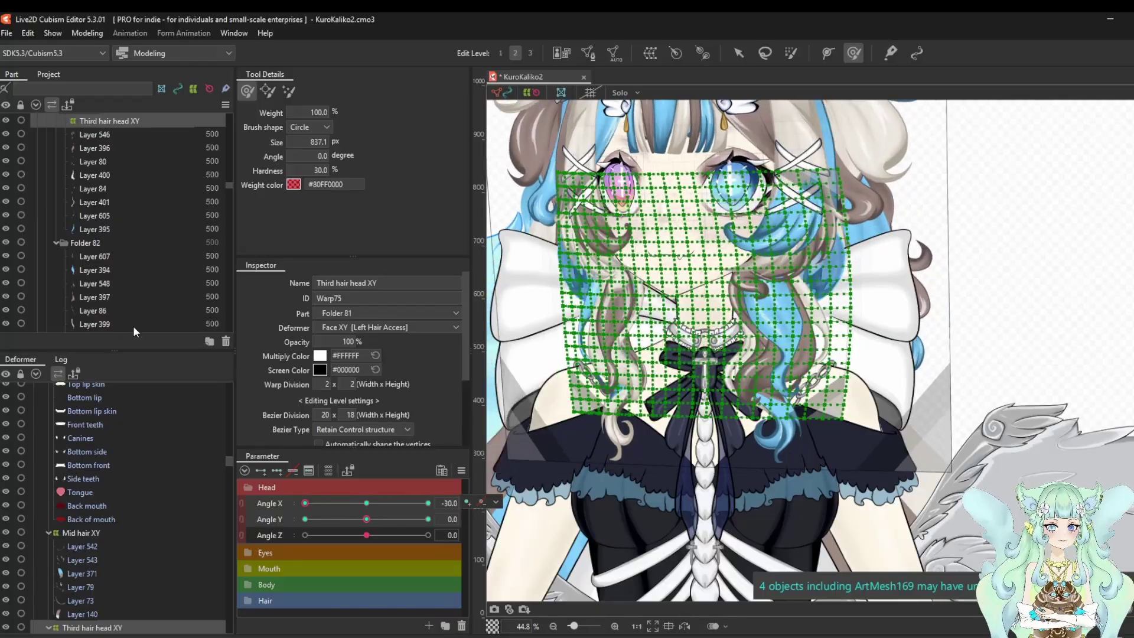
Wrap the bottom side bangs layers, 408 through 410, in a warp deformer named Fourth Hair Head XY and key it on Angle X and Angle Y.
scroll(114, 438, "up", 20)
left_click(83, 471)
left_click(92, 541, "shift")
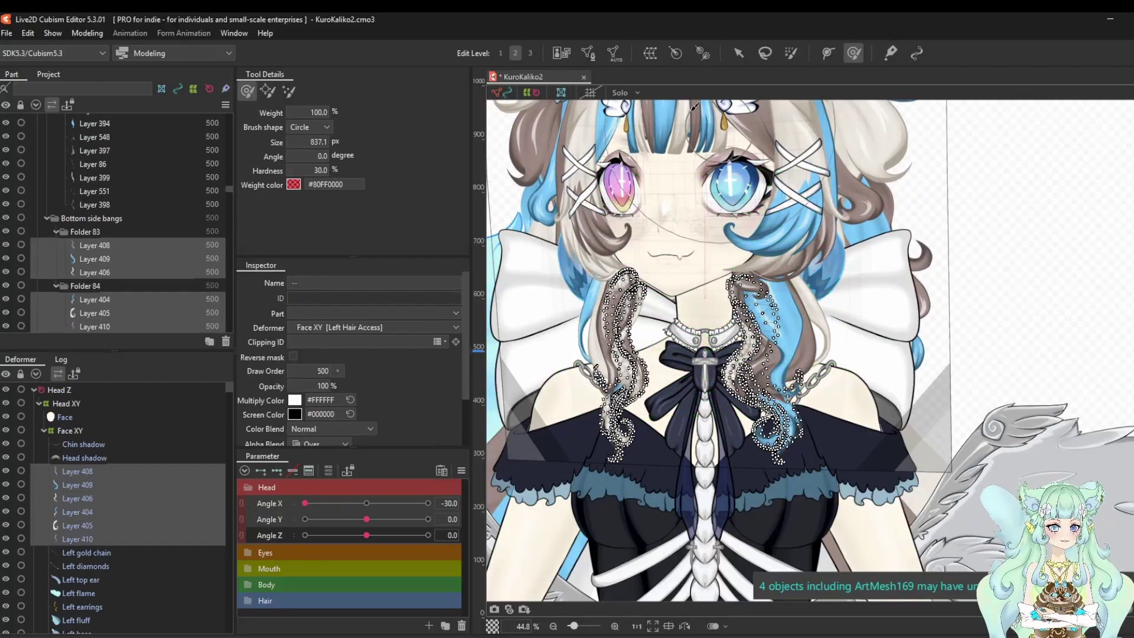
left_click(738, 52)
left_click(649, 52)
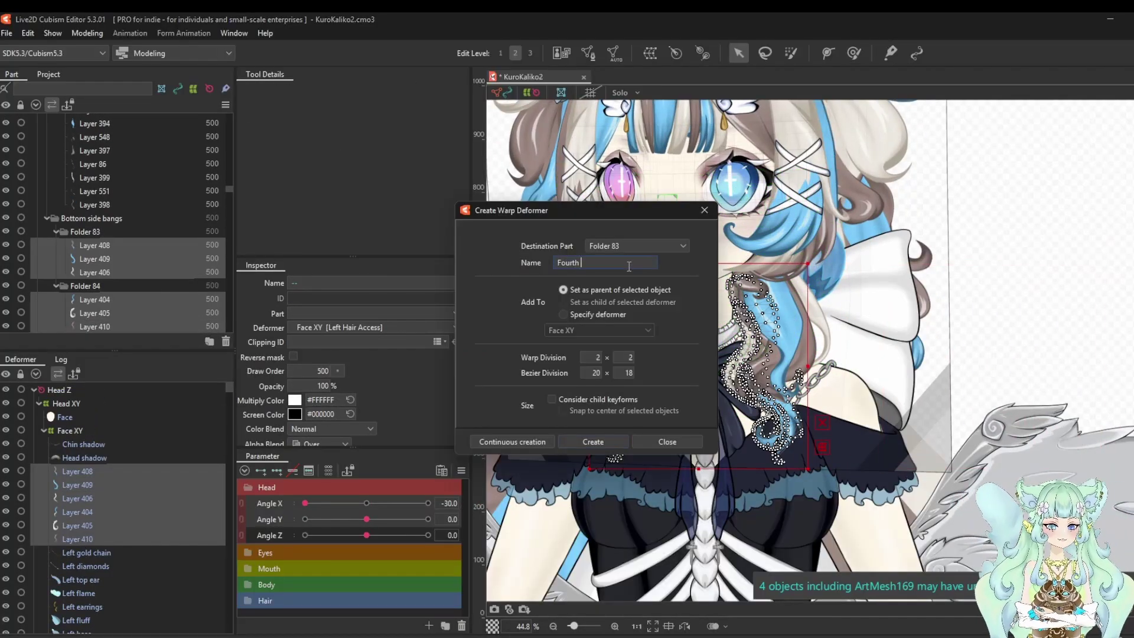
left_click(593, 441)
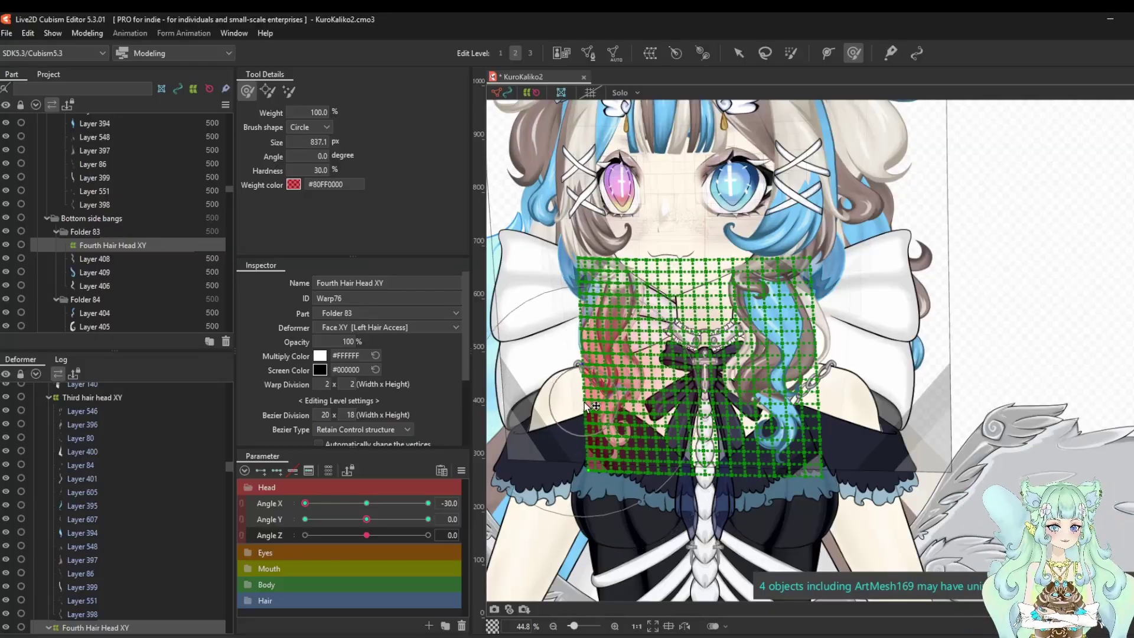
Reshape Fourth Hair Head XY at Angle X -30 with the 837 px Deform Brush and sweep Angle X to check it.
left_click(656, 375)
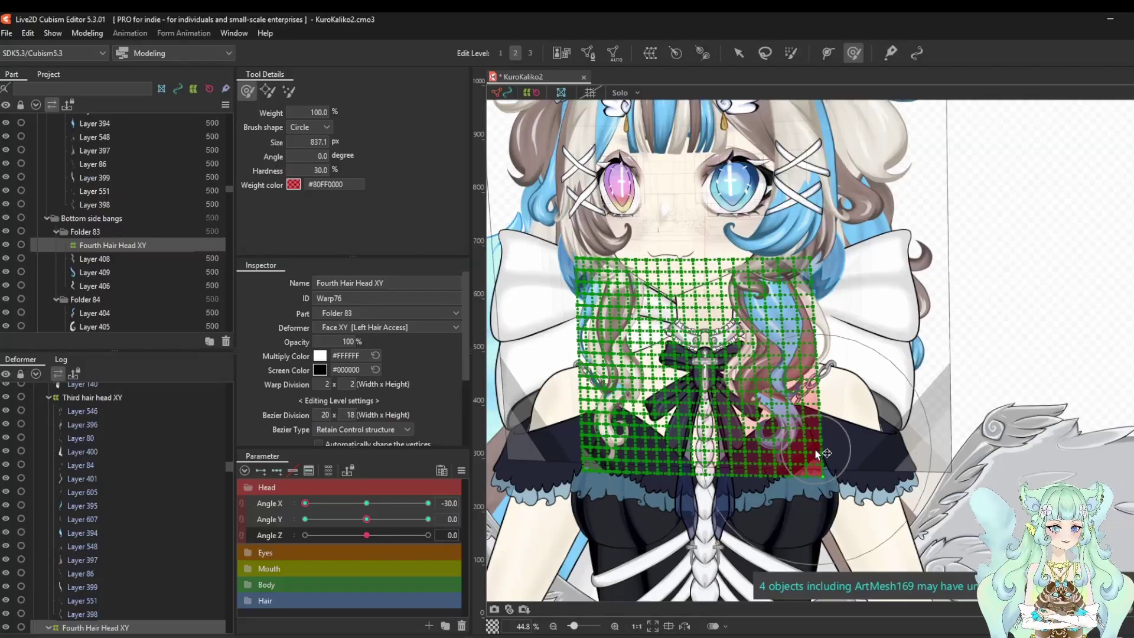
mouse_move(305, 503)
left_mouse_down()
mouse_move(355, 505)
mouse_move(231, 511)
mouse_move(397, 509)
mouse_move(238, 514)
mouse_move(290, 519)
left_mouse_up()
Select the left ear layers from Left gold chain through Left base and wrap them in a warp deformer named Lefy ear head XY.
scroll(111, 484, "up", 5)
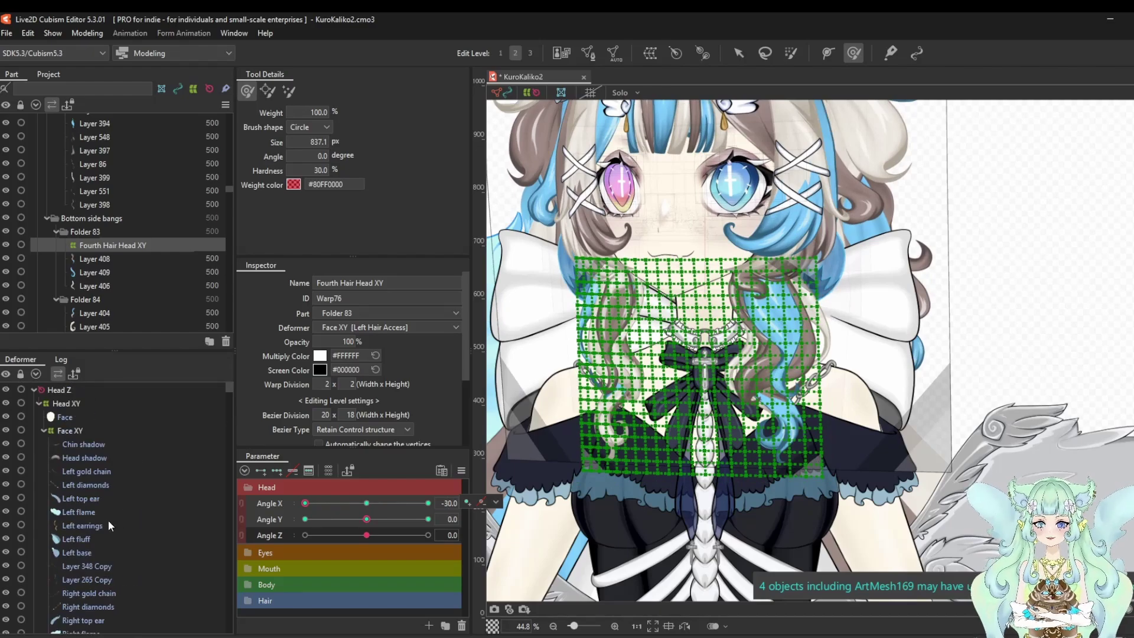
left_click(83, 498)
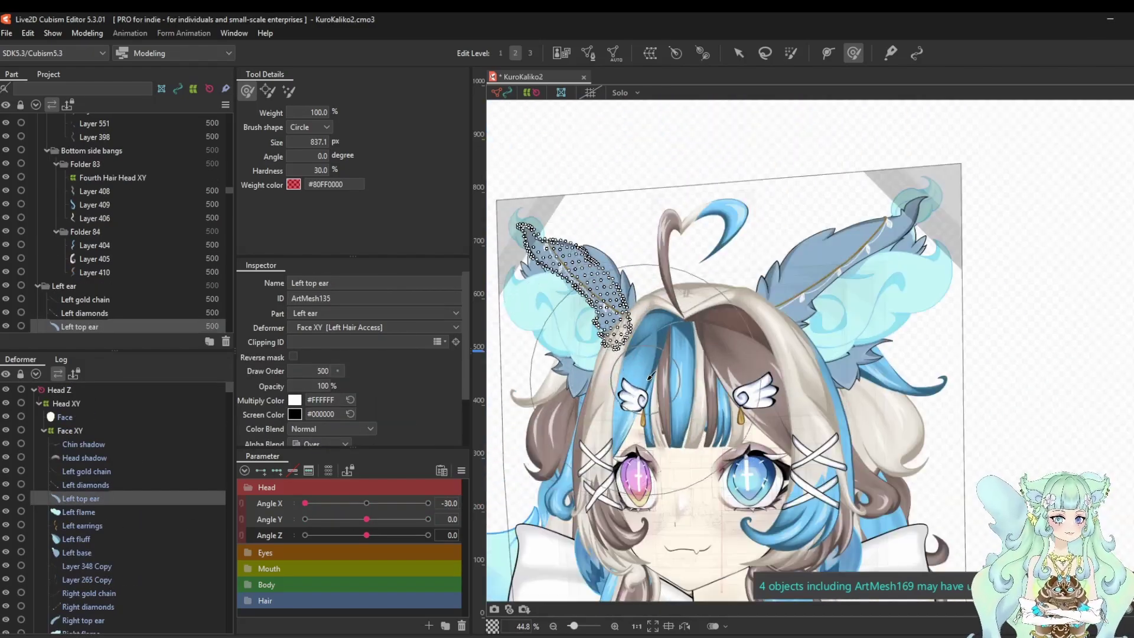
left_click(86, 471)
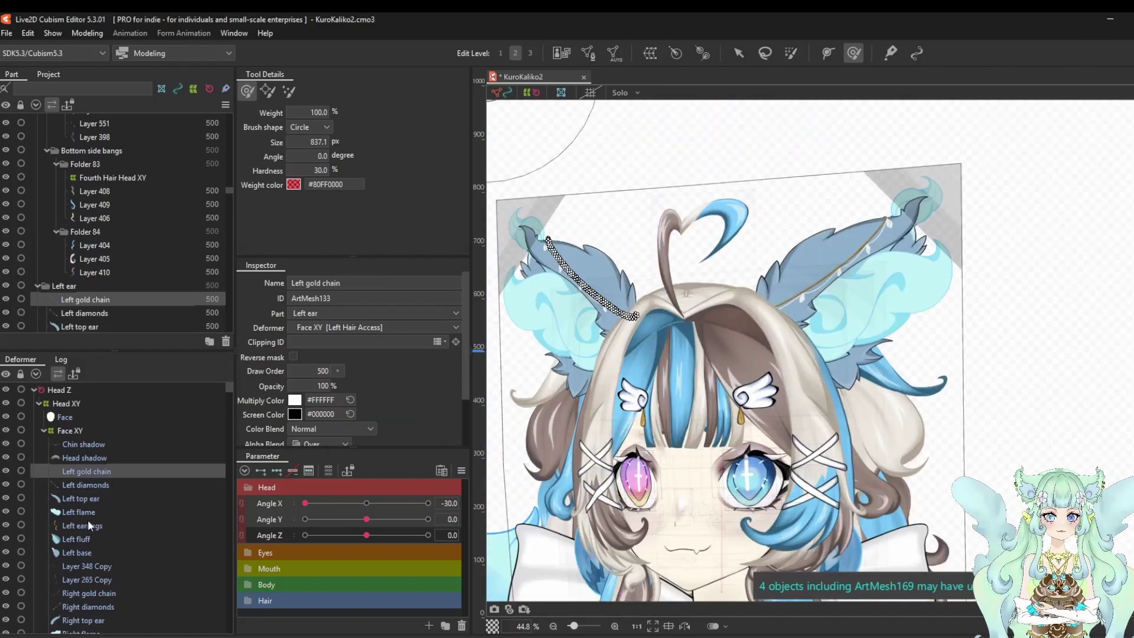
left_click(78, 552, "shift")
left_click(650, 53)
triple_click(638, 262)
type("Leead")
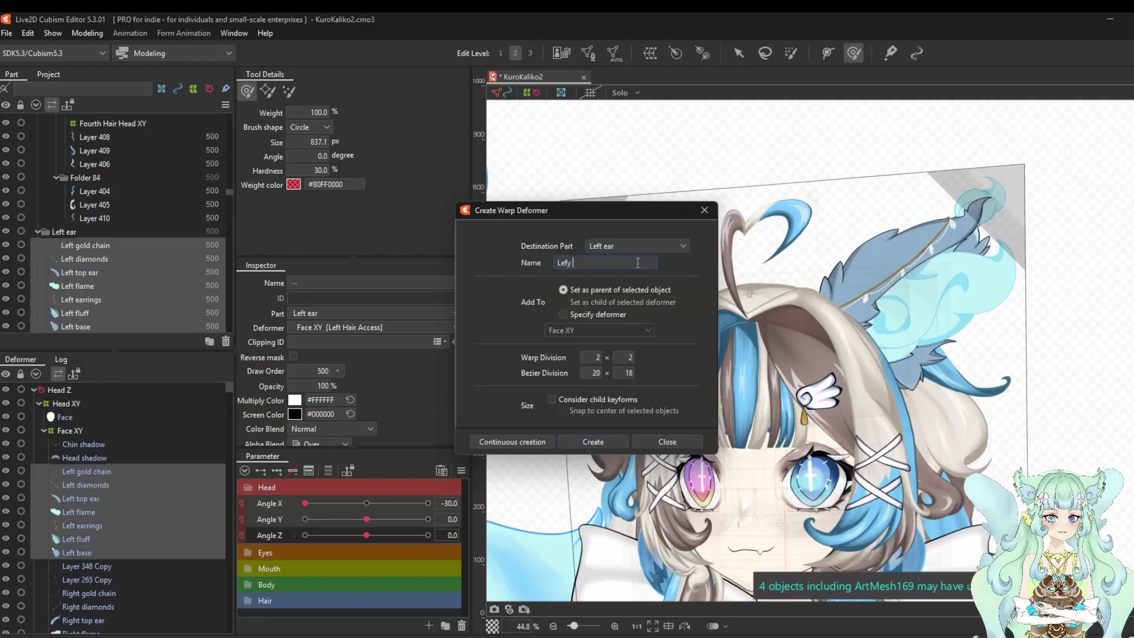
left_click(604, 441)
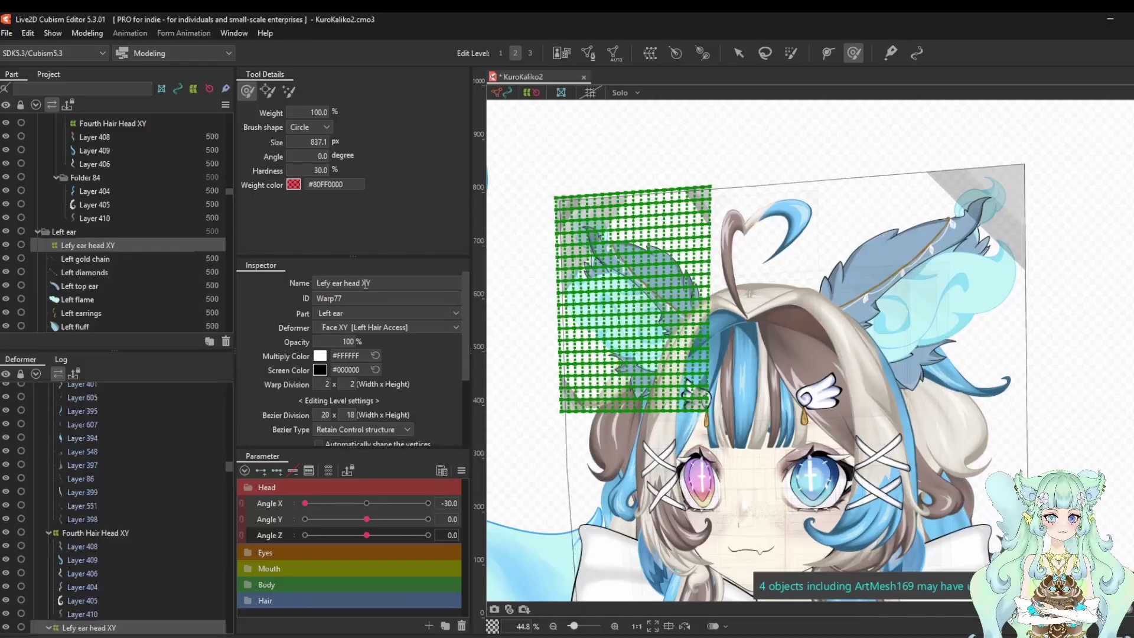
Move the left back-of-ear layers, Layer 348 Copy and Layer 265 Copy, into the Lefy ear head XY deformer.
left_click(83, 498)
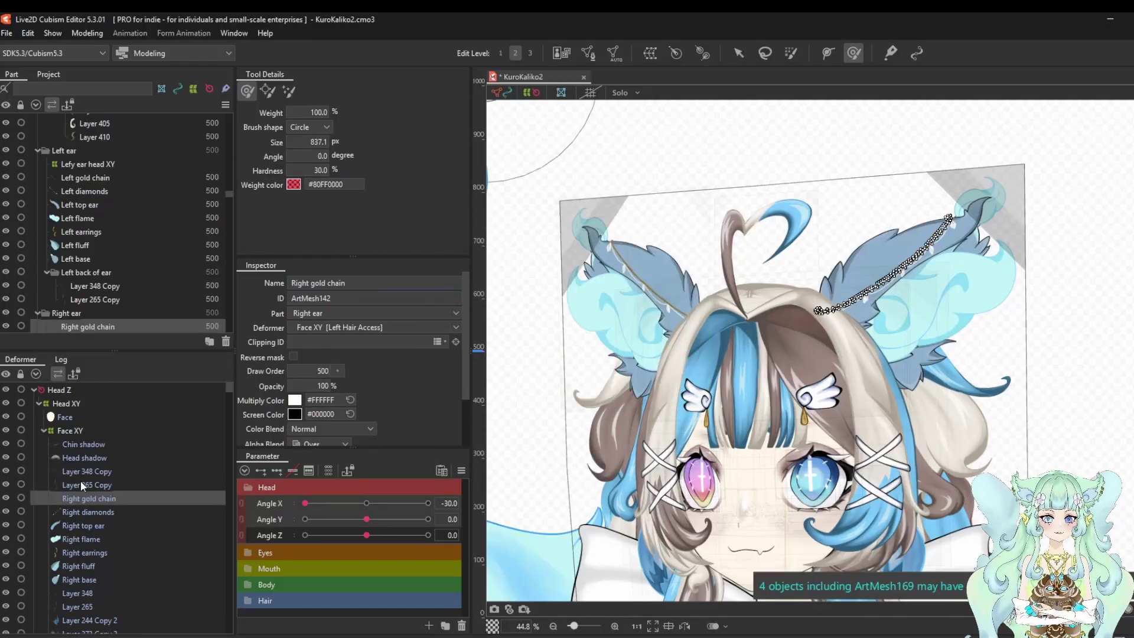
left_click(82, 473)
left_click(79, 580, "shift")
left_click(96, 473)
left_click(93, 484)
left_click(89, 473)
left_click(86, 480, "ctrl")
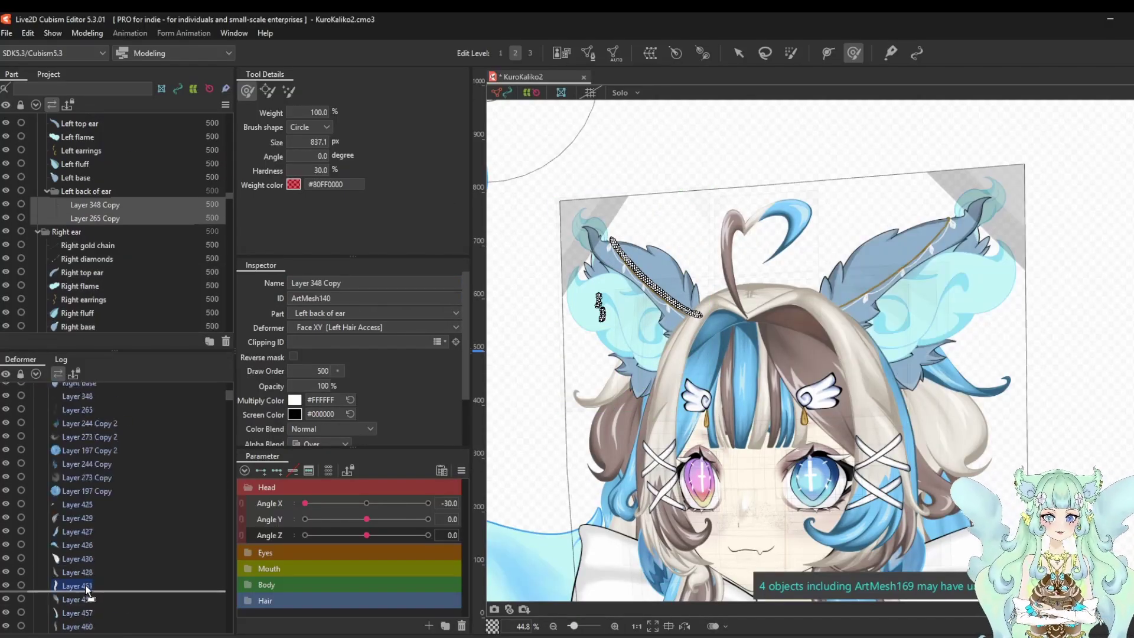
left_click_drag(86, 481, 76, 451)
left_click(83, 440)
left_click(93, 546, "shift")
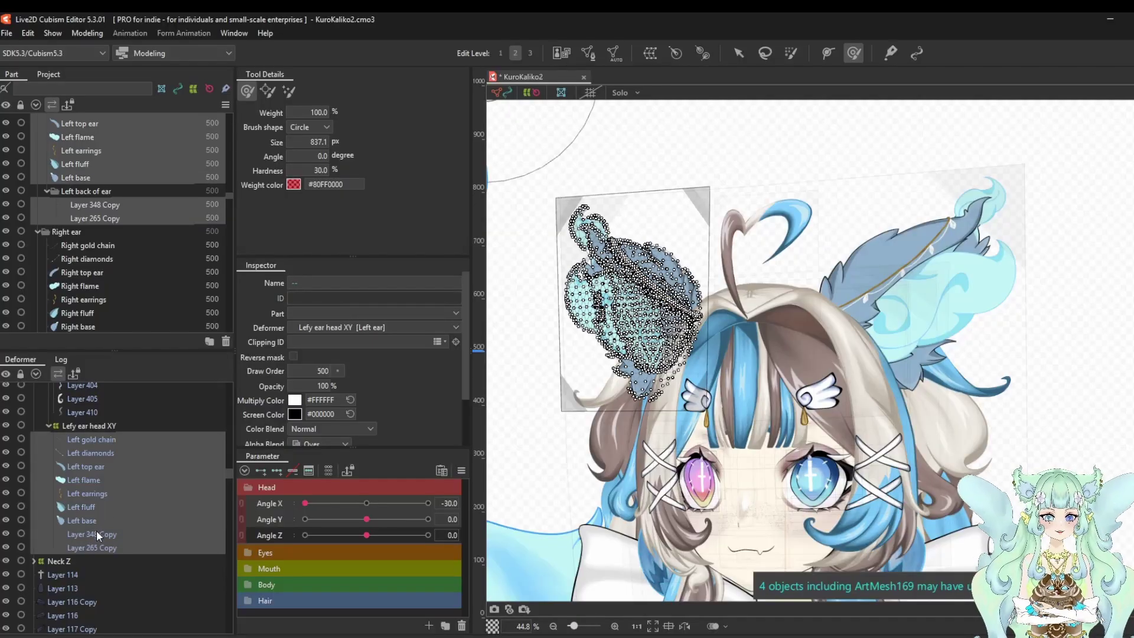
Select the right ear layers from Right gold chain through Layer 265 and wrap them in a warp deformer named Right ear head XY.
scroll(108, 500, "up", 20)
left_click(87, 471)
left_click(84, 579, "shift")
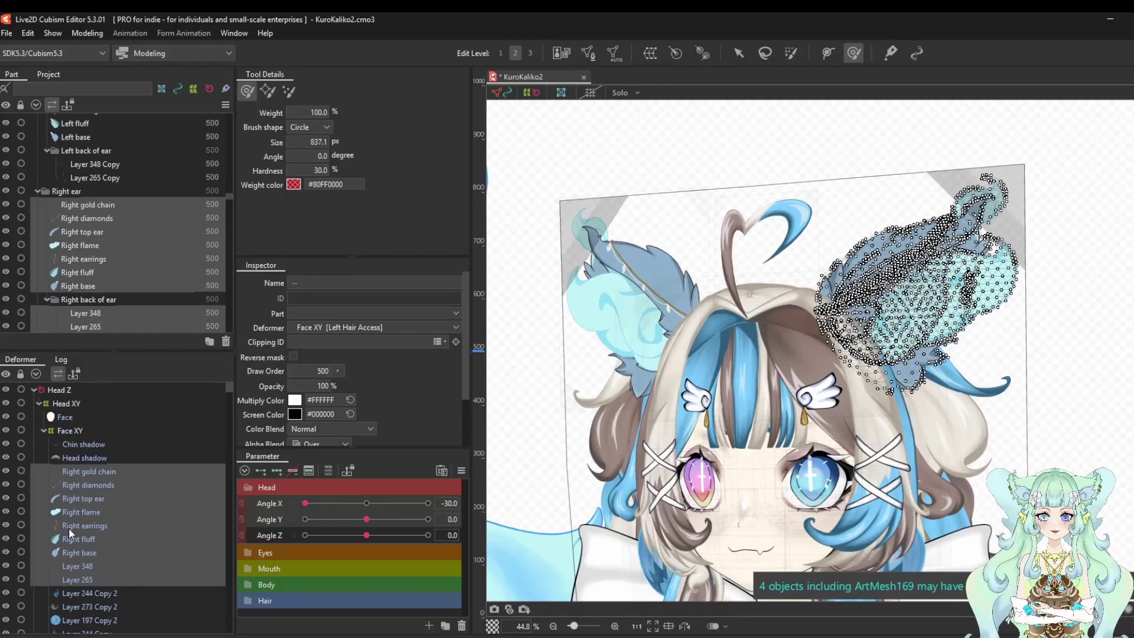
left_click(650, 53)
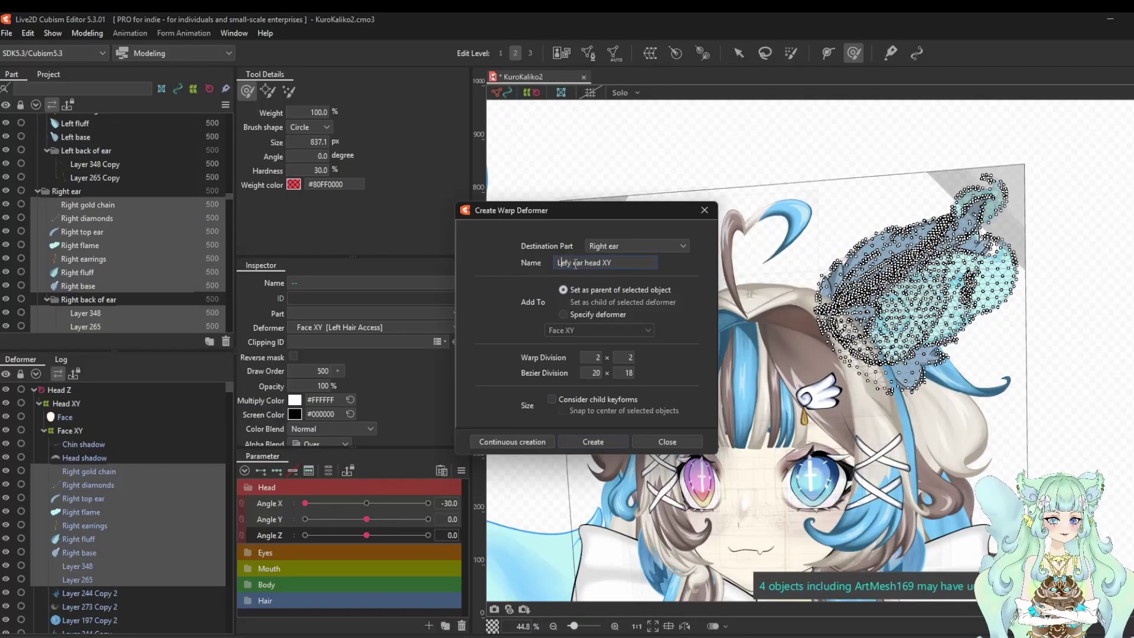
left_click(593, 442)
Wrap Layer 244 Copy 2, Layer 273 Copy 2 and Layer 197 Copy 2 in a warp deformer named Left Spirit Orb Head XY.
left_click(84, 471)
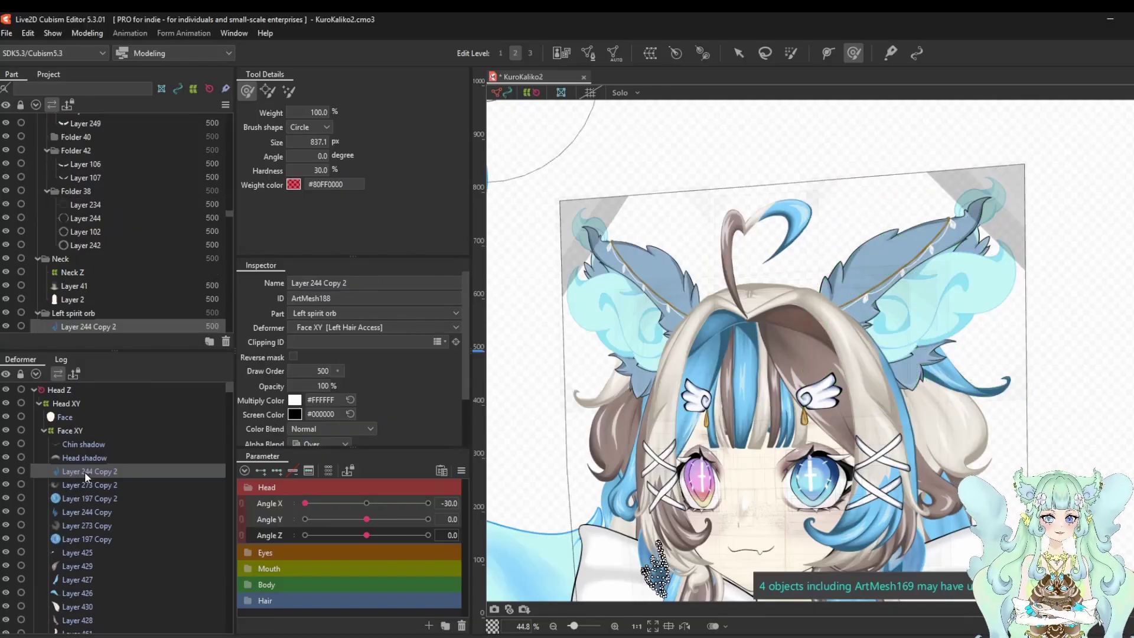
left_click(90, 499, "shift")
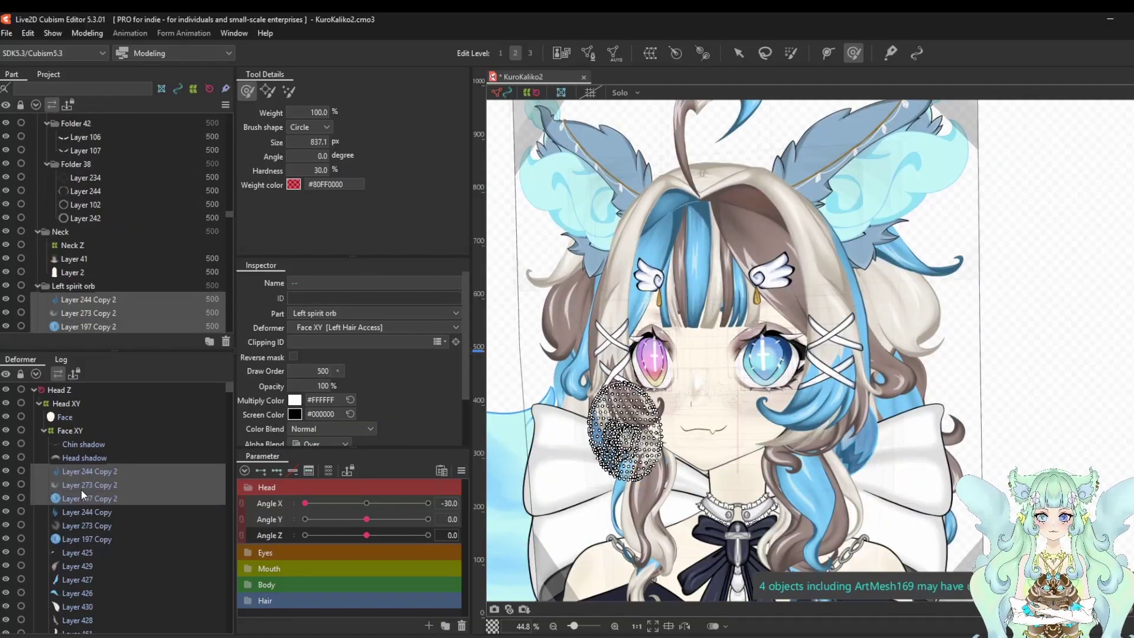
left_click(650, 54)
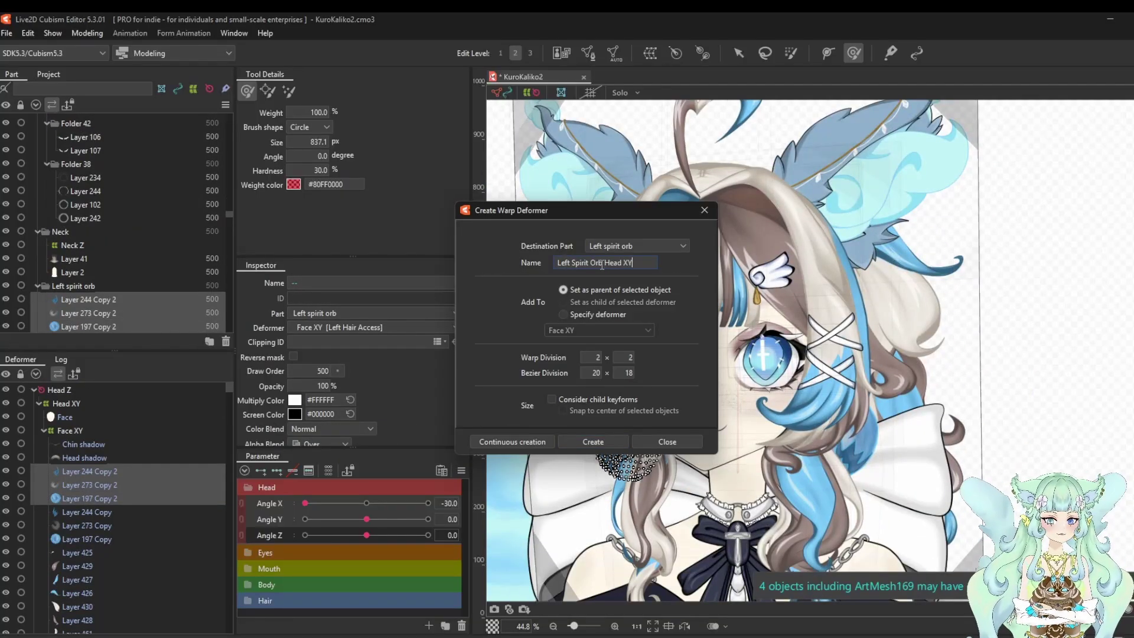
left_click(593, 441)
Wrap Layer 244 Copy, Layer 273 Copy and Layer 197 Copy in a warp deformer named Right Spirit Orb Head XY.
left_click(107, 477)
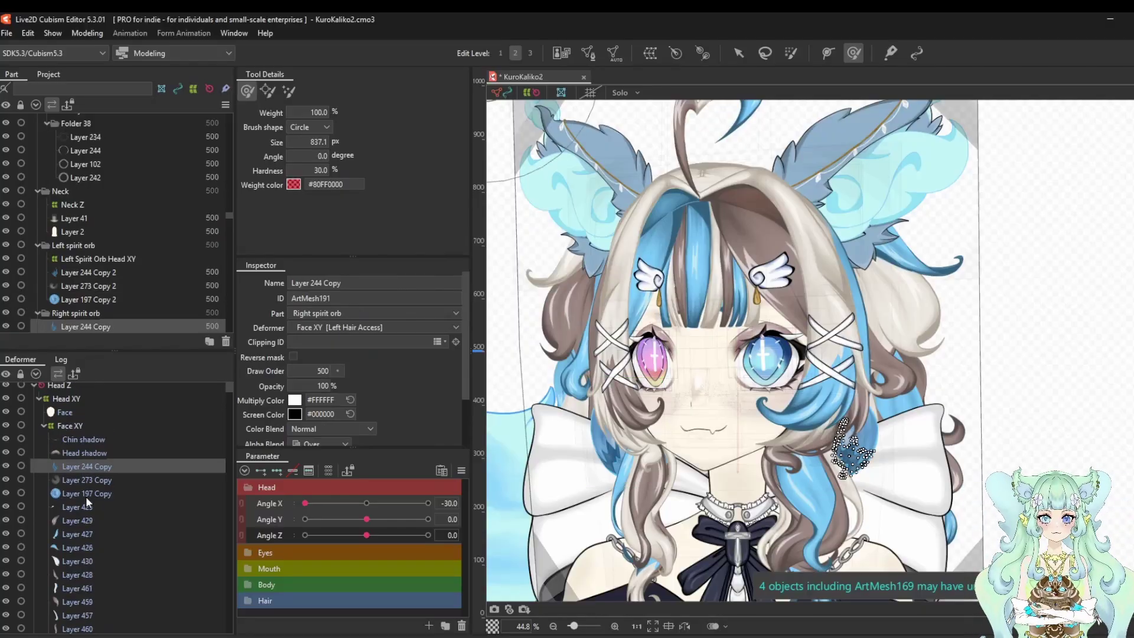
left_click(86, 494, "shift")
left_click(649, 53)
left_click(593, 442)
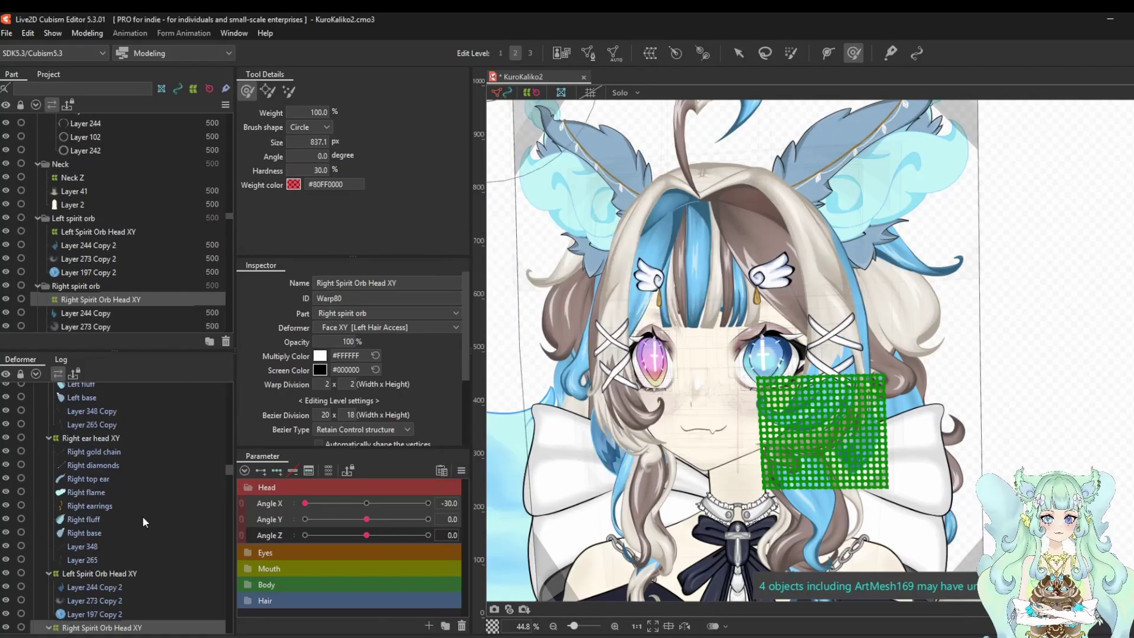
left_click(97, 473)
scroll(77, 534, "down", 3)
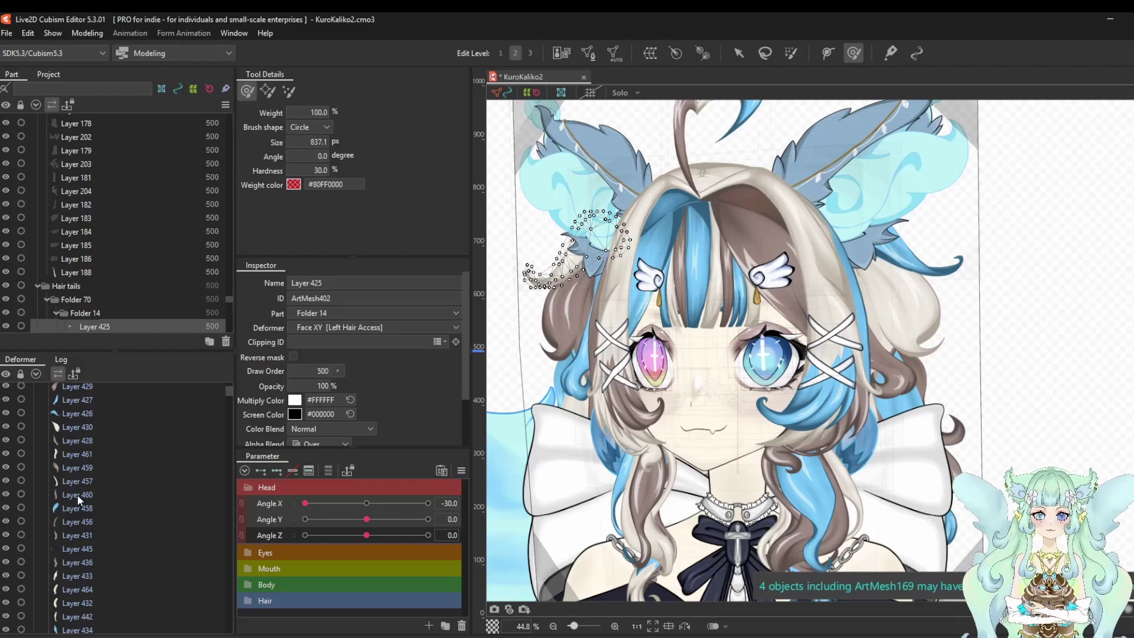
scroll(88, 552, "up", 3)
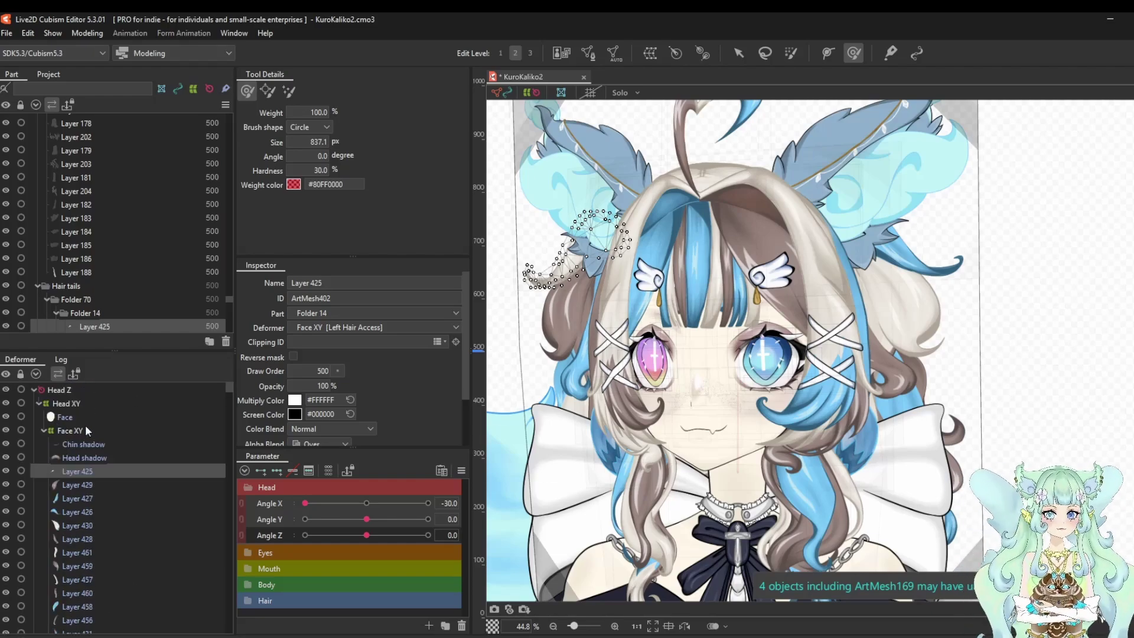
left_click(76, 498, "shift")
left_click(73, 526, "shift")
left_click(73, 570, "shift")
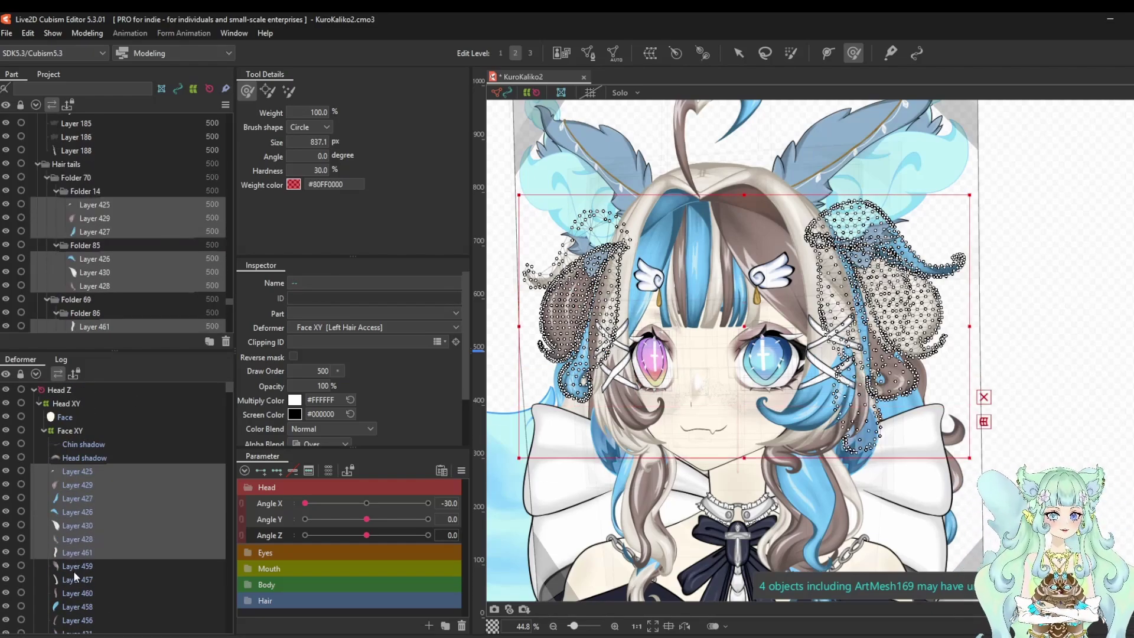
scroll(73, 570, "down", 3)
left_click(76, 493, "shift")
scroll(89, 502, "up", 3)
Select only Layer 425 of the hair tails and save the model.
left_click(74, 470)
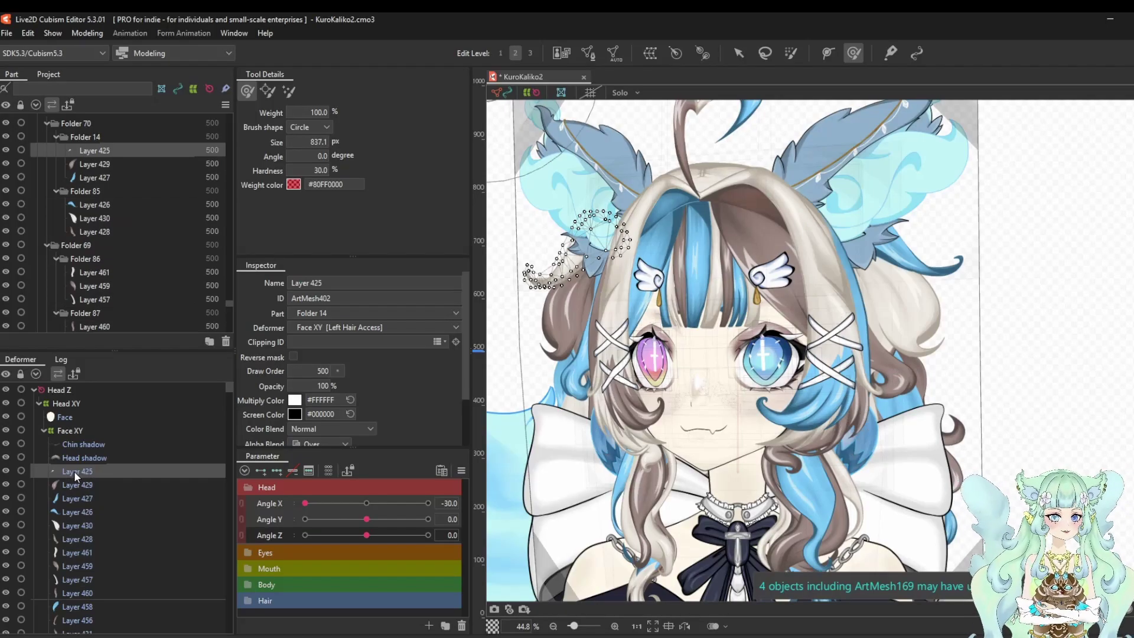
left_click(6, 33)
left_click(27, 142)
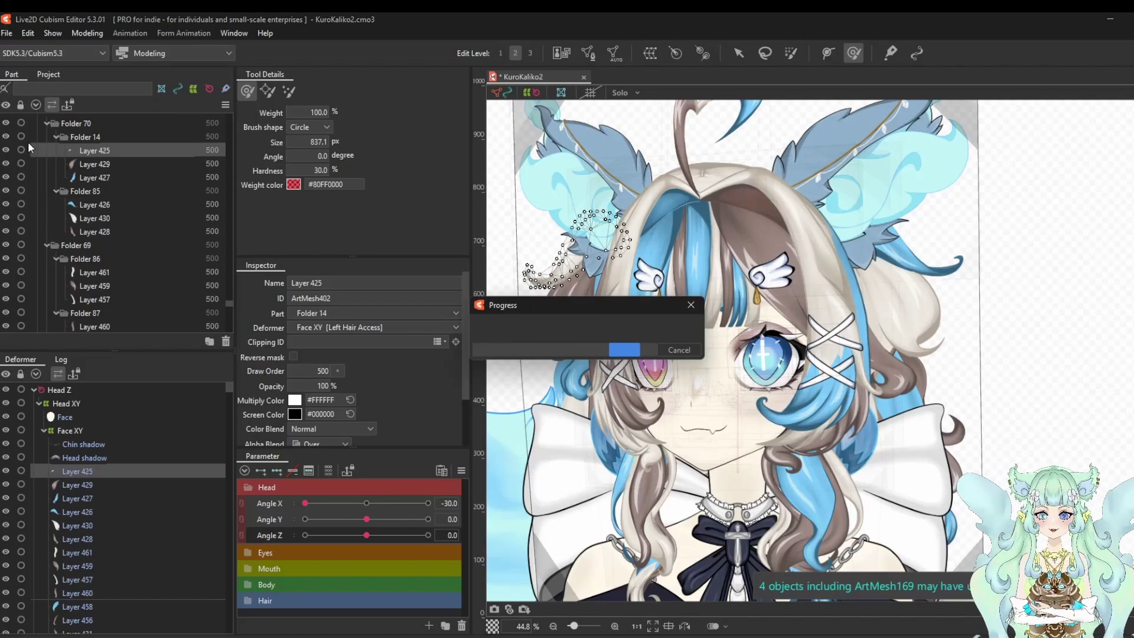
Select the lower left pigtail layers 462, 443, 439, 437 and 435.
scroll(118, 536, "down", 8)
left_click(89, 566)
left_click(88, 552, "ctrl")
left_click(84, 541, "ctrl")
left_click(79, 525, "ctrl")
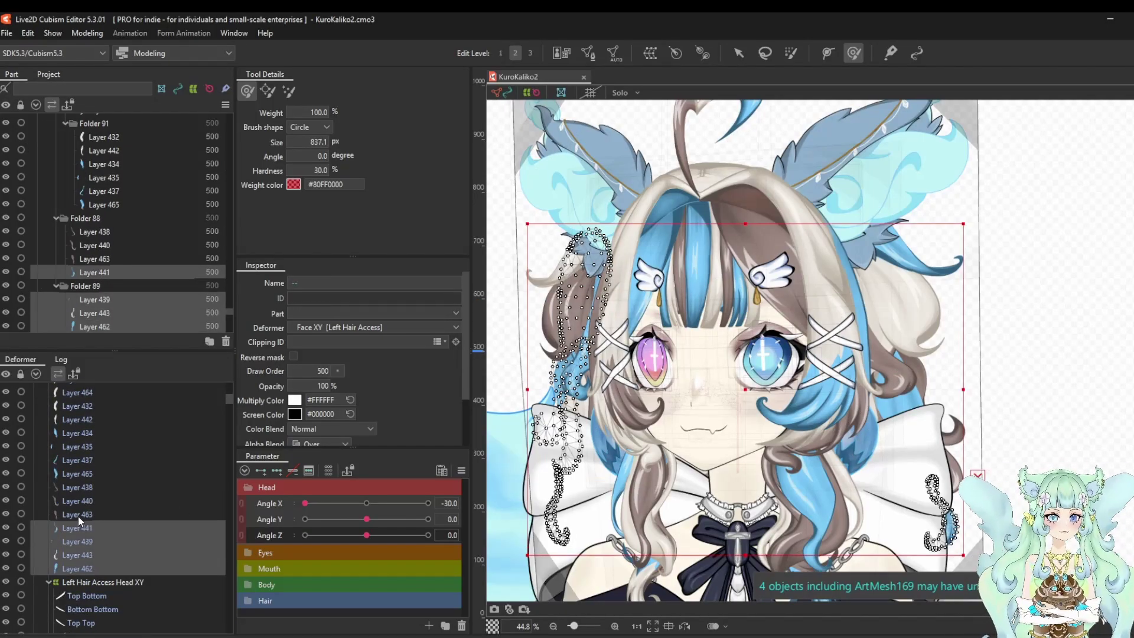
left_click(78, 522, "ctrl")
left_click(76, 503, "ctrl")
left_click(76, 502, "ctrl")
left_click(73, 460, "ctrl")
left_click(71, 446, "ctrl")
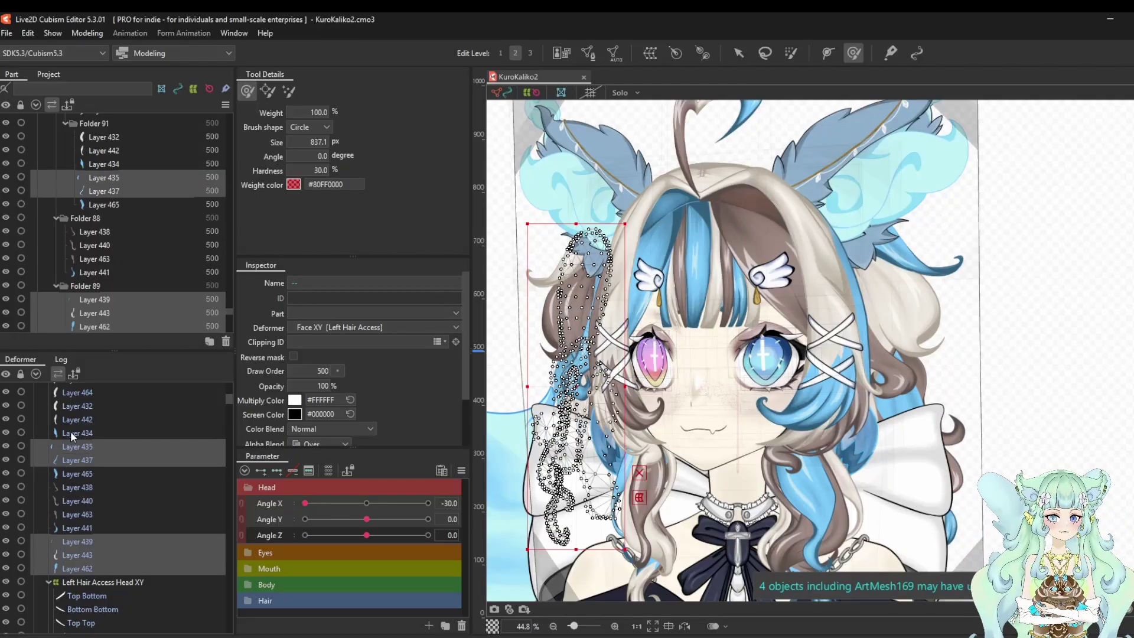
Add the left pigtail layers 433, 464, 445, 431, 456, 458 and 460 to the selection.
scroll(73, 435, "up", 3)
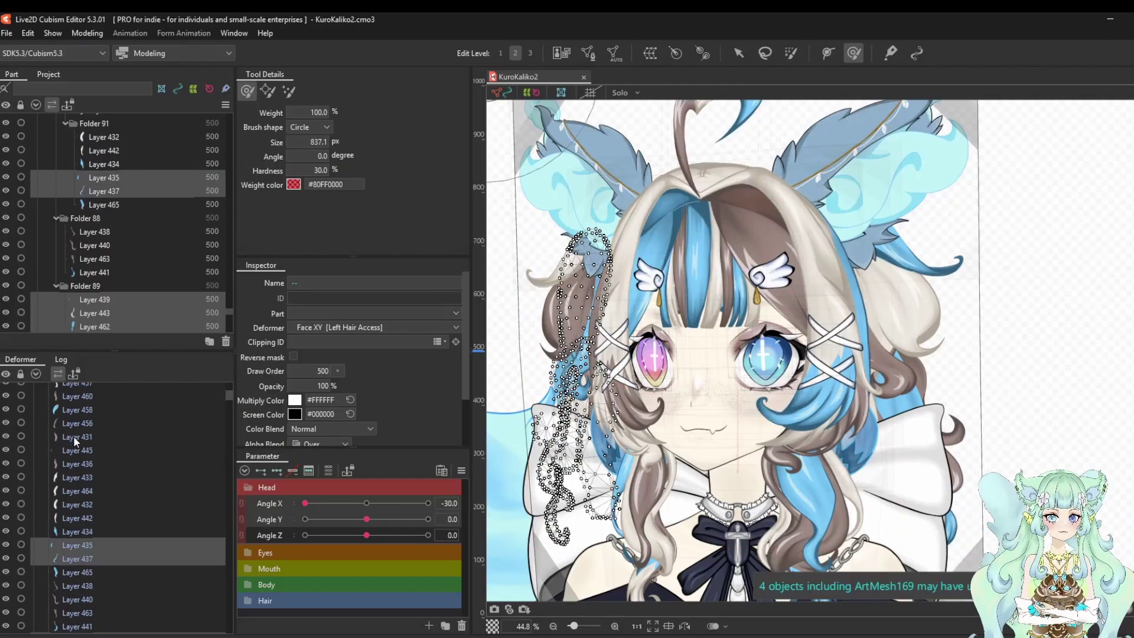
left_click(72, 477, "ctrl")
left_click(72, 490, "ctrl")
left_click(73, 450, "ctrl")
left_click(75, 436, "ctrl")
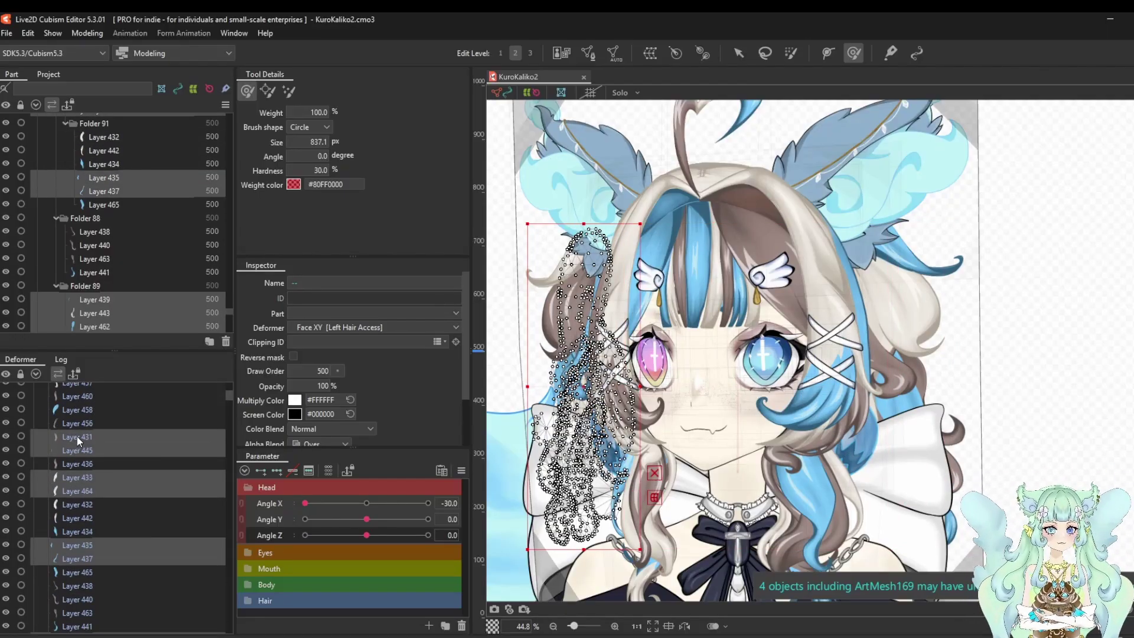
left_click(76, 423, "ctrl")
left_click(76, 409, "ctrl")
left_click(76, 395, "ctrl")
Add Layers 427 and 429 to the selection and wrap it in a warp deformer named Left Hair pigtail Head XY.
scroll(74, 414, "up", 3)
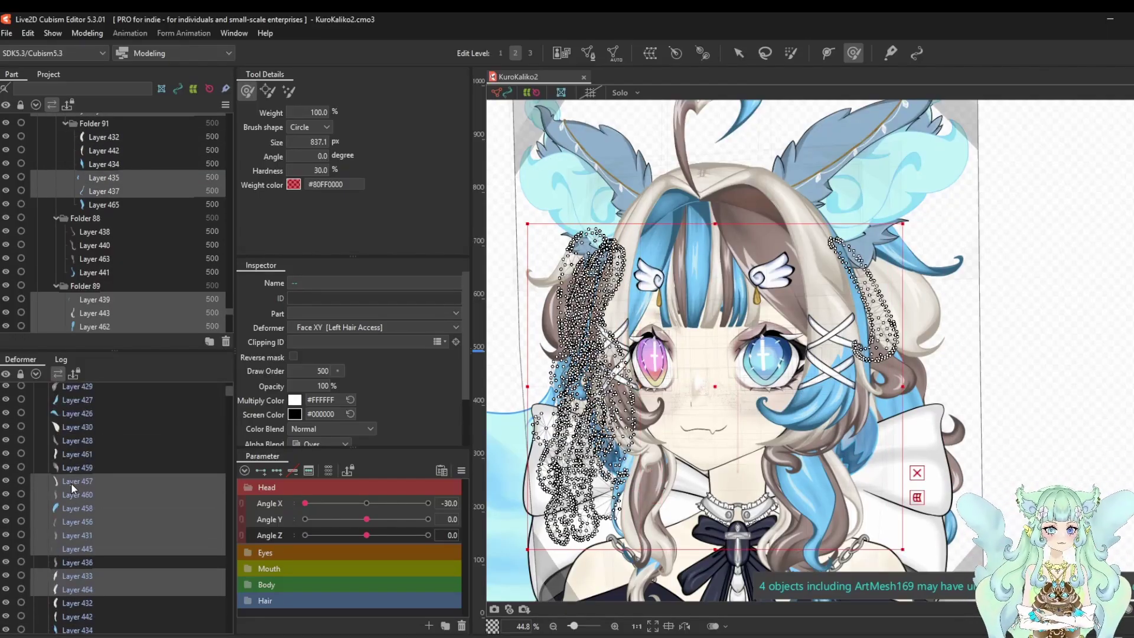
left_click(70, 425, "ctrl")
scroll(71, 437, "up", 2)
left_click(73, 435, "ctrl")
left_click(73, 449, "ctrl")
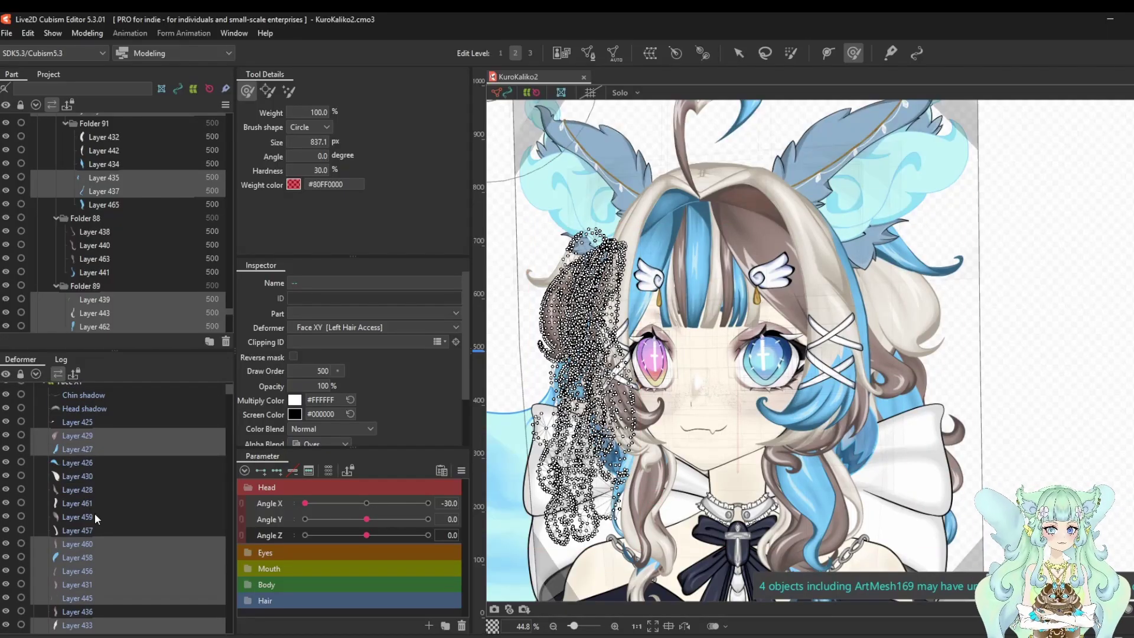
left_click(649, 52)
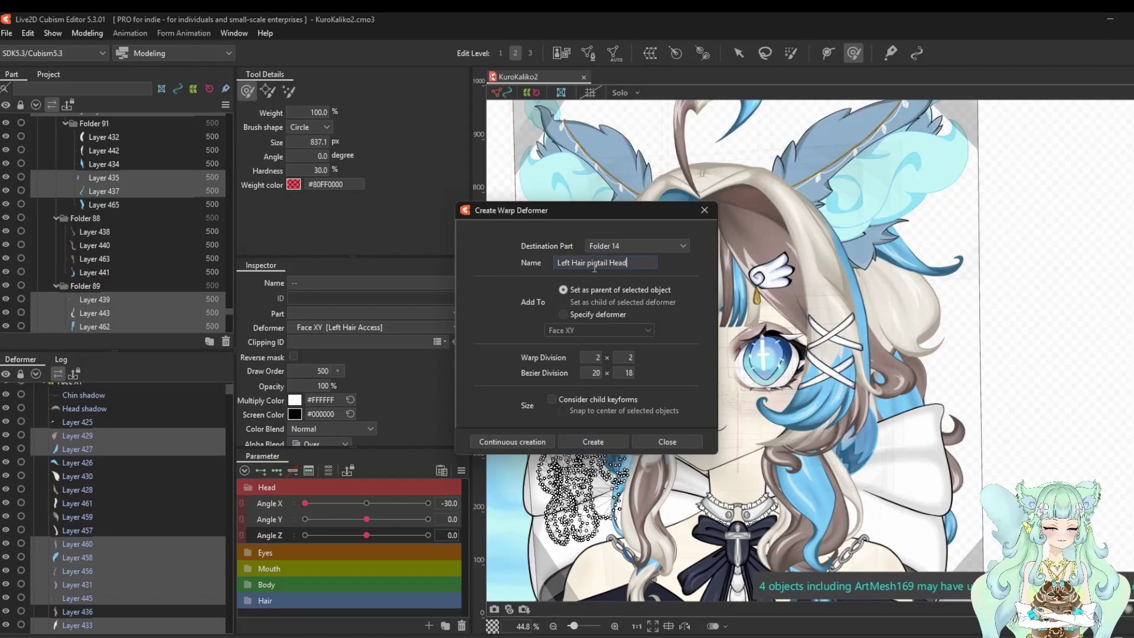
left_click(592, 441)
Move Layer 425 into the Left Hair pigtail Head XY deformer.
left_click(80, 481)
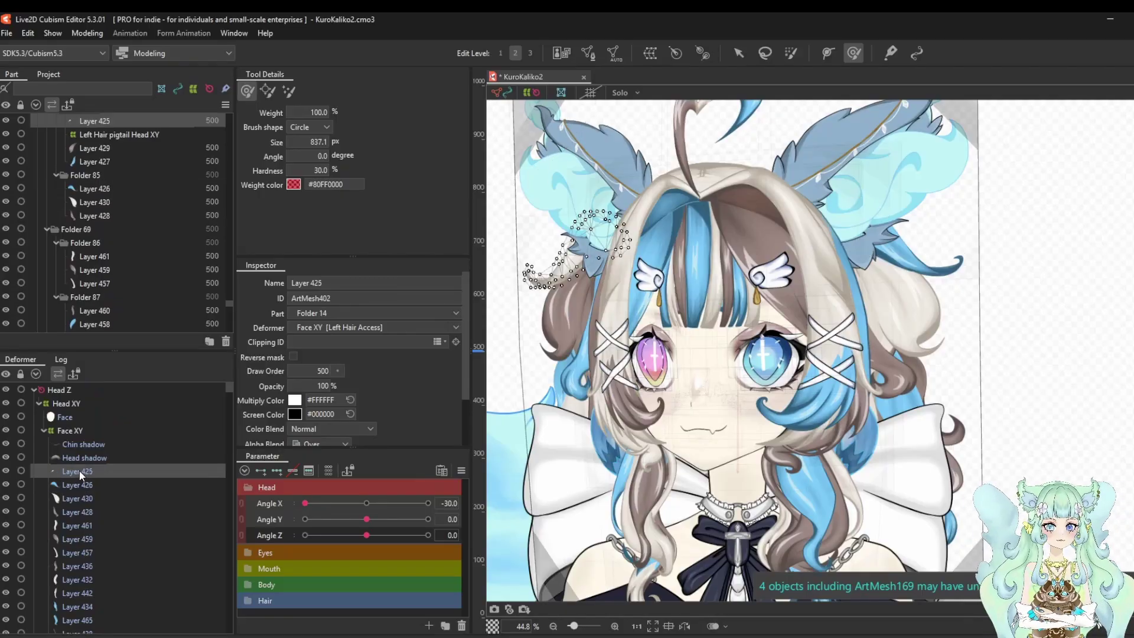
left_click_drag(79, 470, 99, 414)
scroll(110, 507, "up", 20)
Select the right pigtail layers from Layer 426 through Layer 441 and wrap them in a warp deformer named Right Hair Pigtails Head XY.
left_click(78, 471)
scroll(78, 520, "down", 3)
left_click(78, 562, "shift")
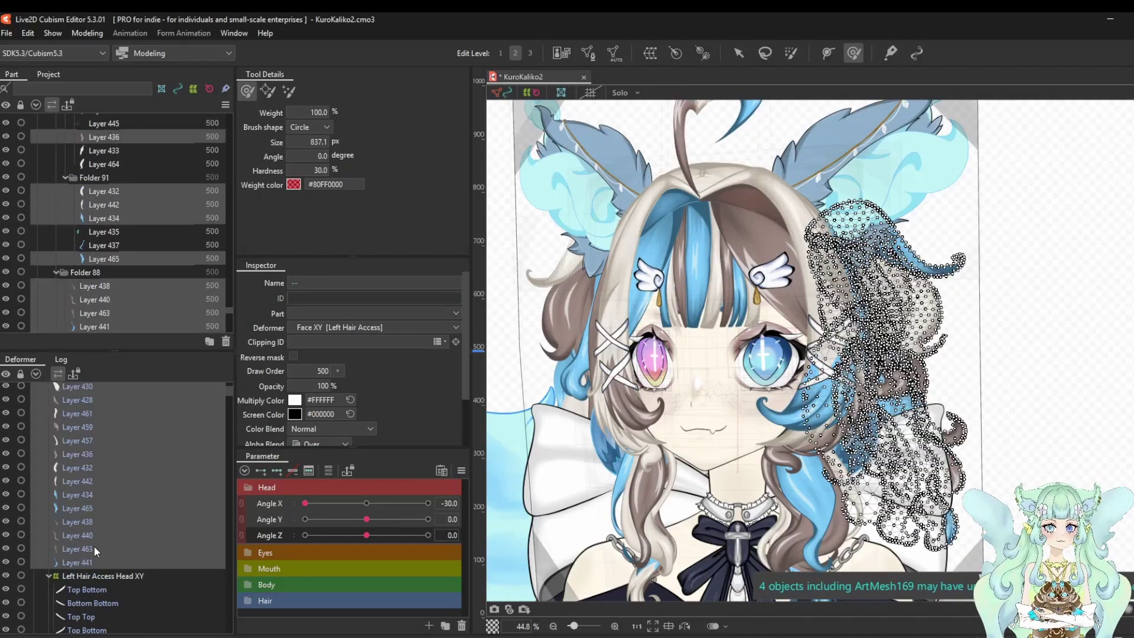
left_click(650, 52)
triple_click(588, 260)
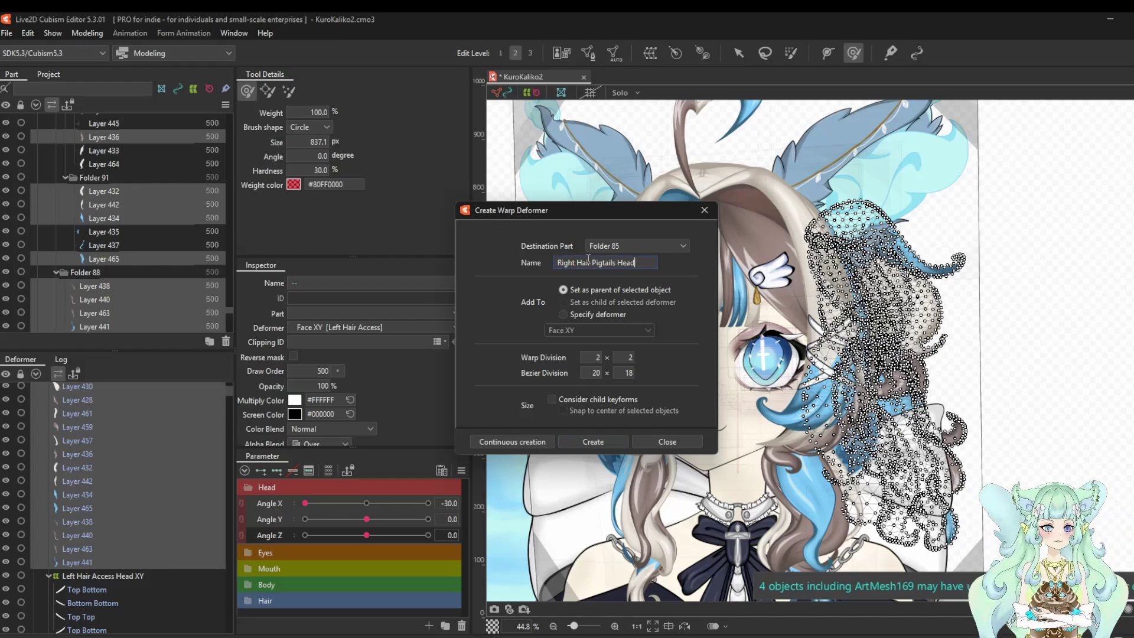
left_click(593, 443)
left_click(99, 411)
scroll(112, 578, "down", 3)
left_click(110, 481)
scroll(120, 546, "down", 2)
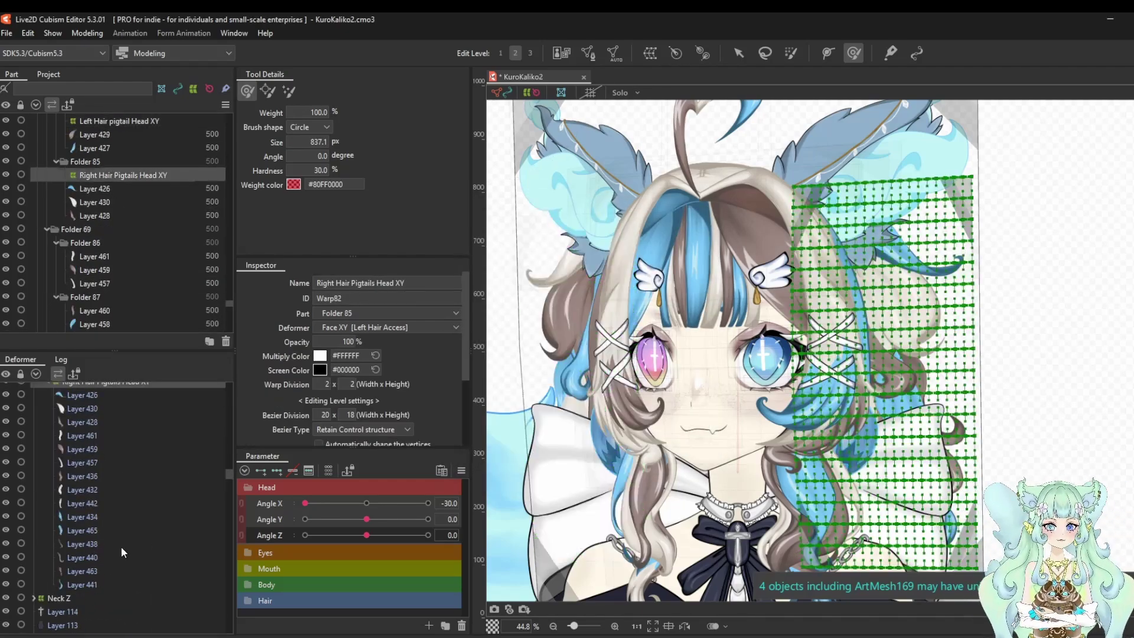
Key Right Hair Pigtails Head XY on Angle X and Angle Y, then reshape its warp at Angle X -30 using a 1028.1 px deform brush.
scroll(122, 549, "up", 7)
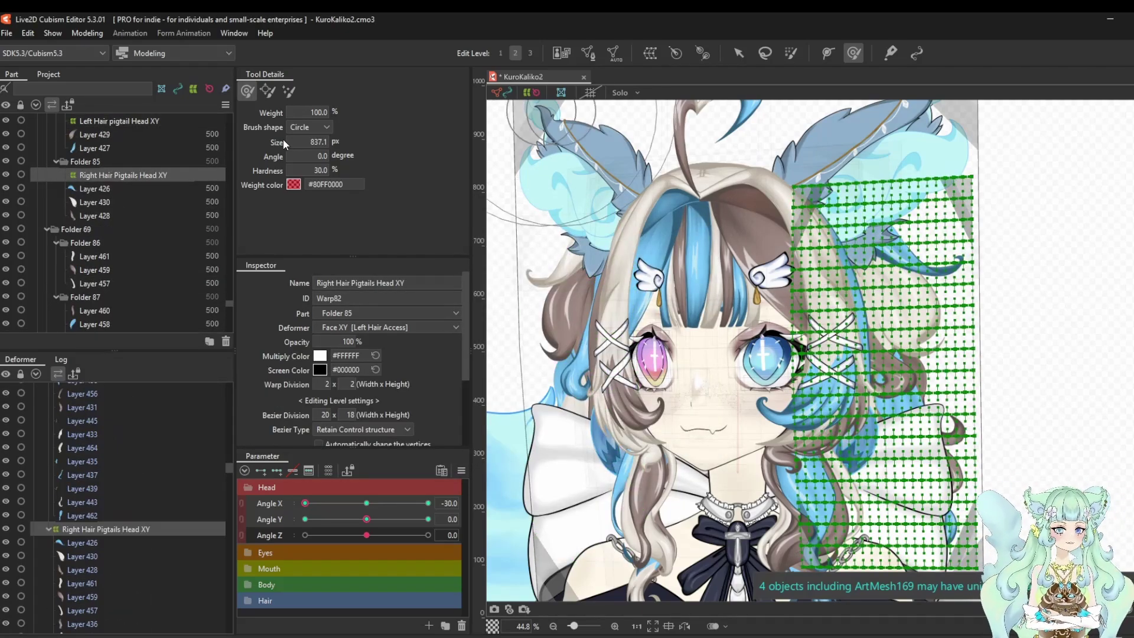
left_click_drag(284, 144, 340, 143)
left_click_drag(860, 209, 868, 209)
left_click_drag(884, 455, 875, 454)
left_click_drag(1029, 458, 929, 366)
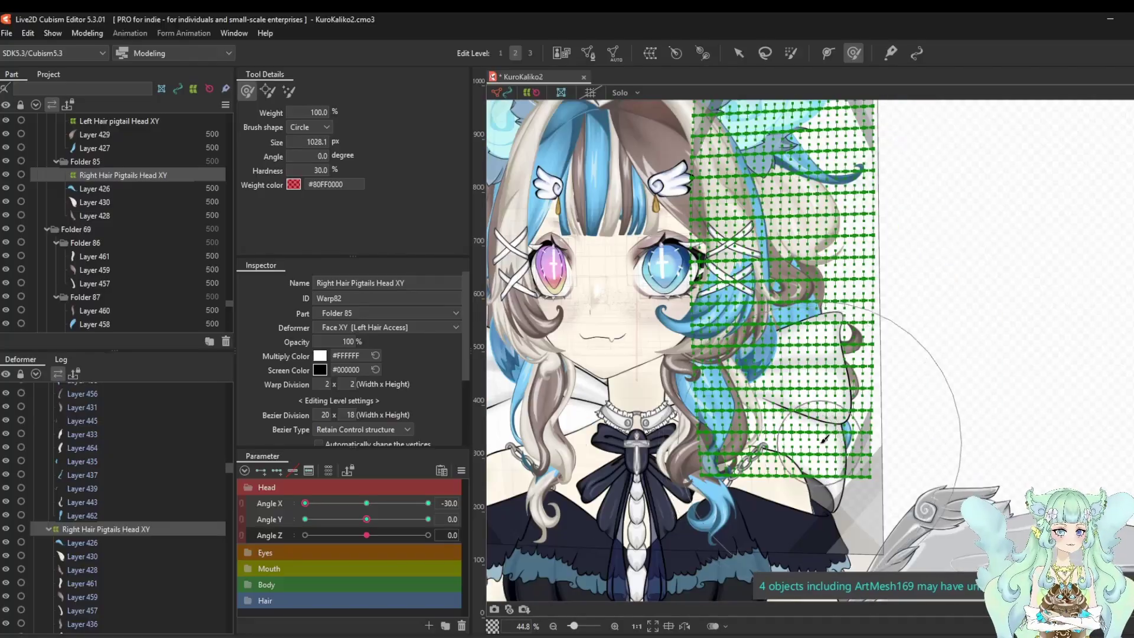
mouse_move(726, 451)
left_mouse_down()
mouse_move(716, 454)
mouse_move(725, 534)
left_mouse_up()
left_click_drag(763, 334, 759, 337)
left_click_drag(737, 199, 737, 204)
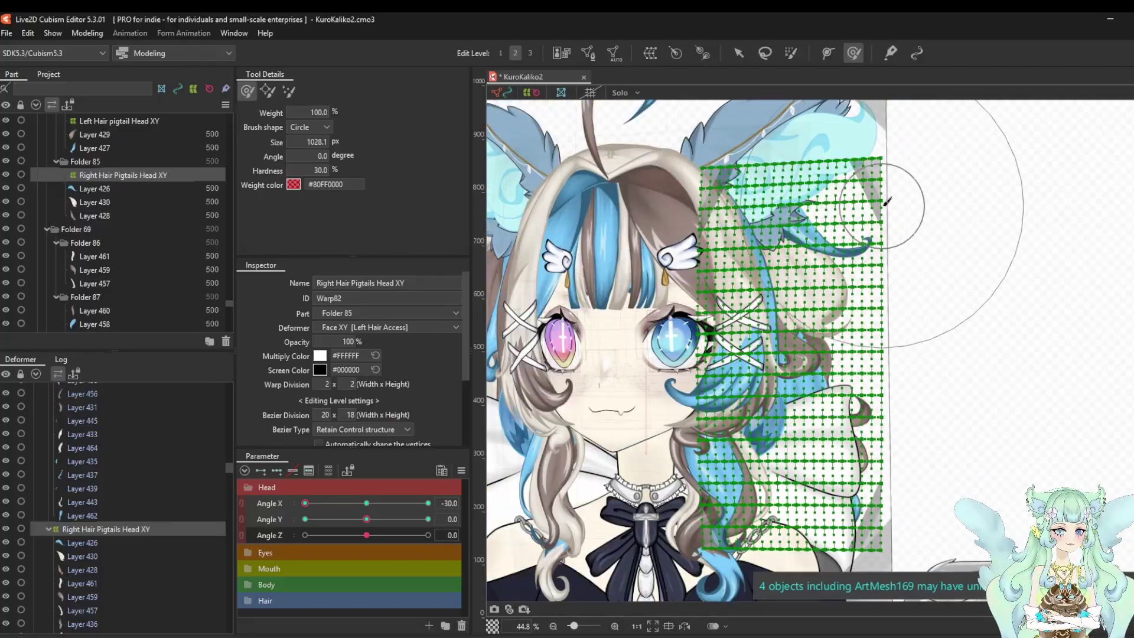
left_click_drag(882, 205, 881, 197)
left_click_drag(888, 342, 884, 343)
left_click_drag(894, 167, 890, 168)
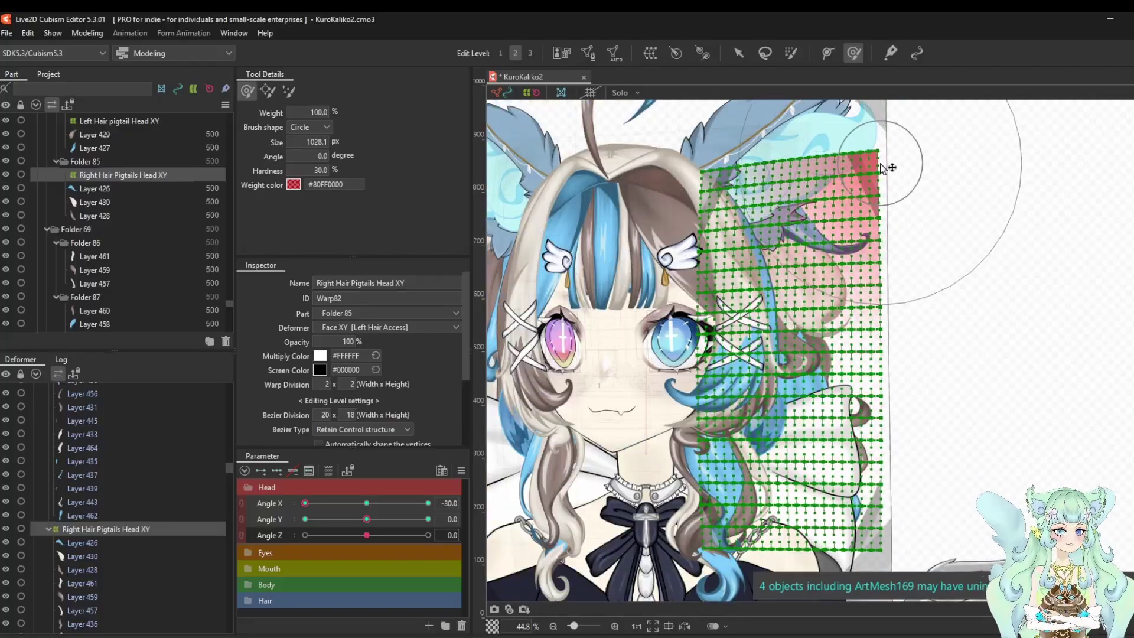
left_click_drag(712, 379, 725, 379)
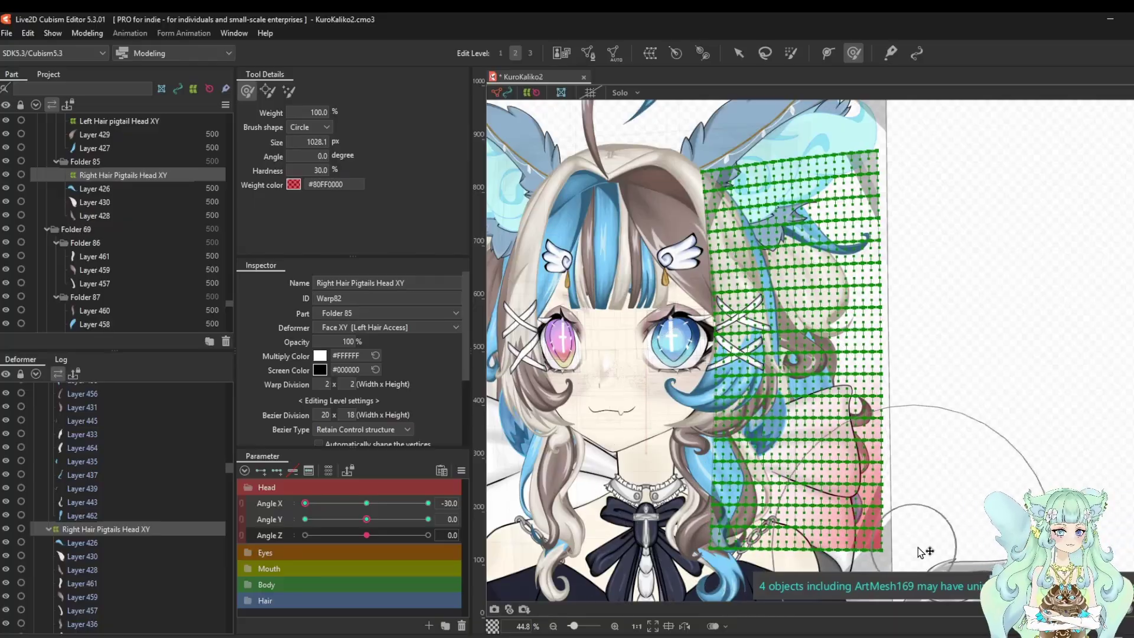
left_click_drag(907, 372, 975, 373)
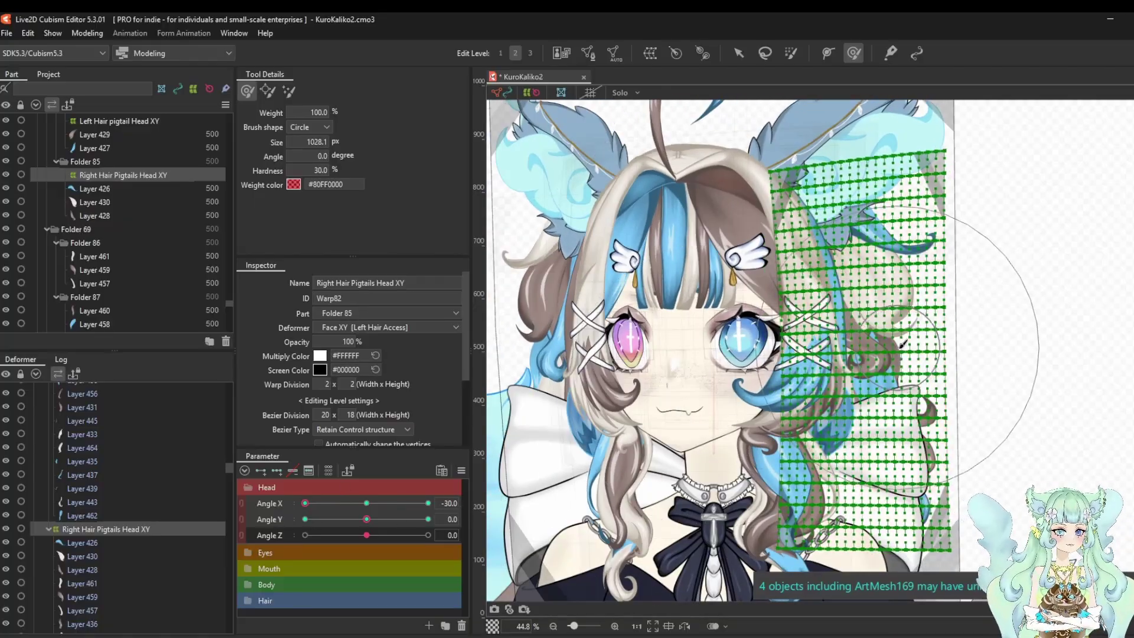
left_click_drag(825, 363, 967, 229)
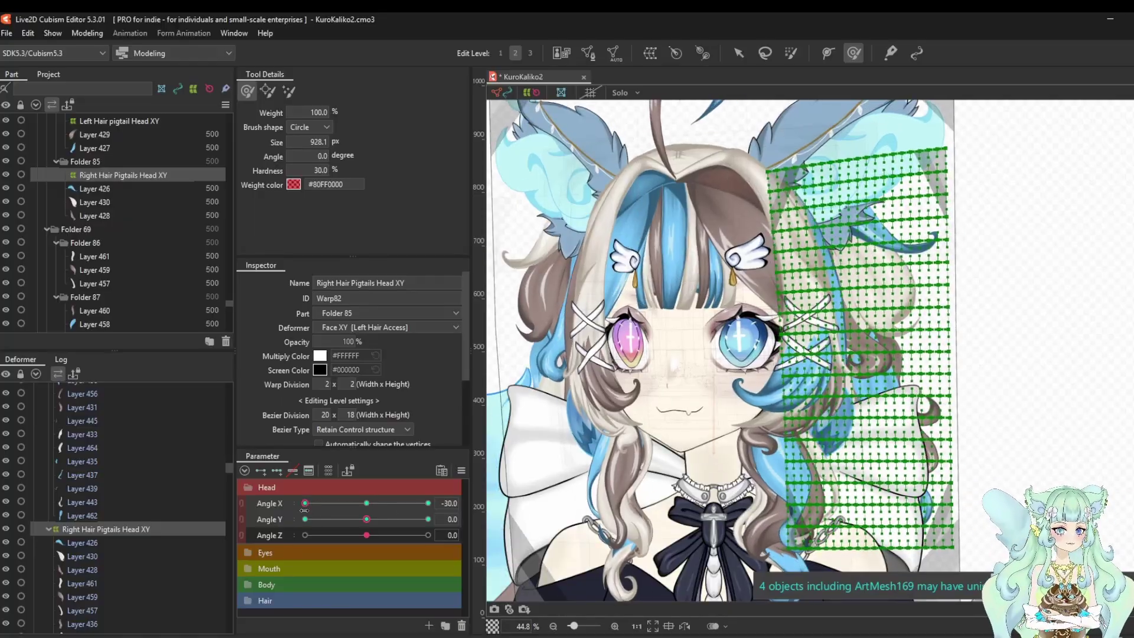
Reshape the Left Hair pigtail Head XY warp at Angle X -30 using a 928.1 px deform brush.
scroll(92, 531, "up", 4)
left_click(95, 510)
mouse_move(519, 322)
left_mouse_down()
mouse_move(589, 319)
mouse_move(576, 339)
left_mouse_up()
left_click_drag(552, 535, 544, 536)
left_click_drag(552, 184, 561, 181)
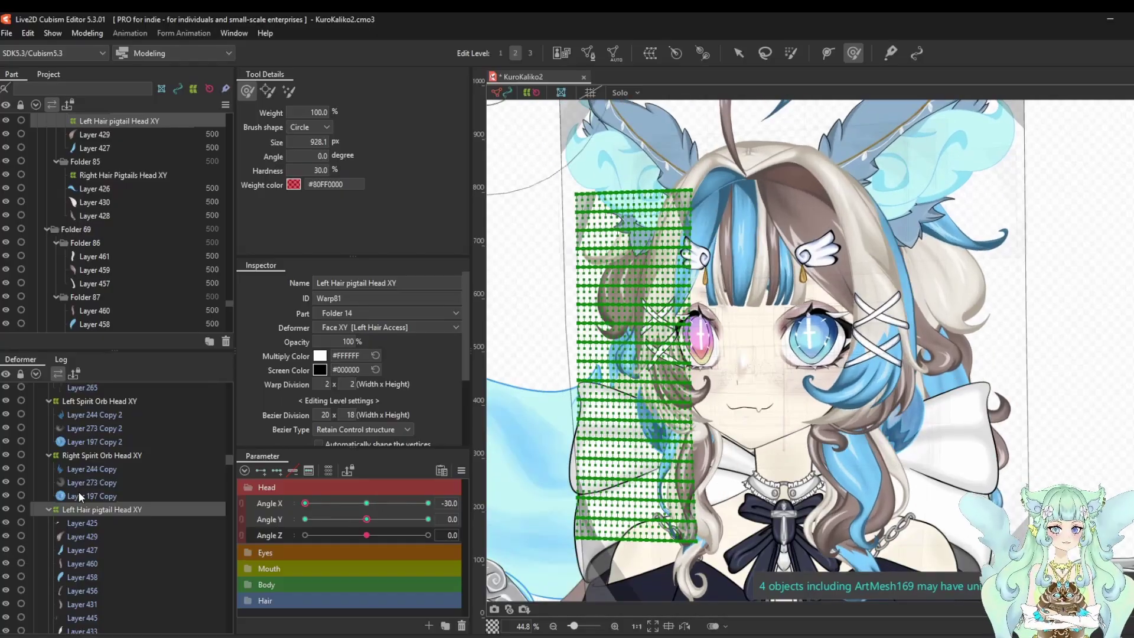
Adjust the Right Spirit Orb Head XY and Left Spirit Orb Head XY warps at Angle X -30.
left_click(101, 455)
scroll(912, 417, "up", 3)
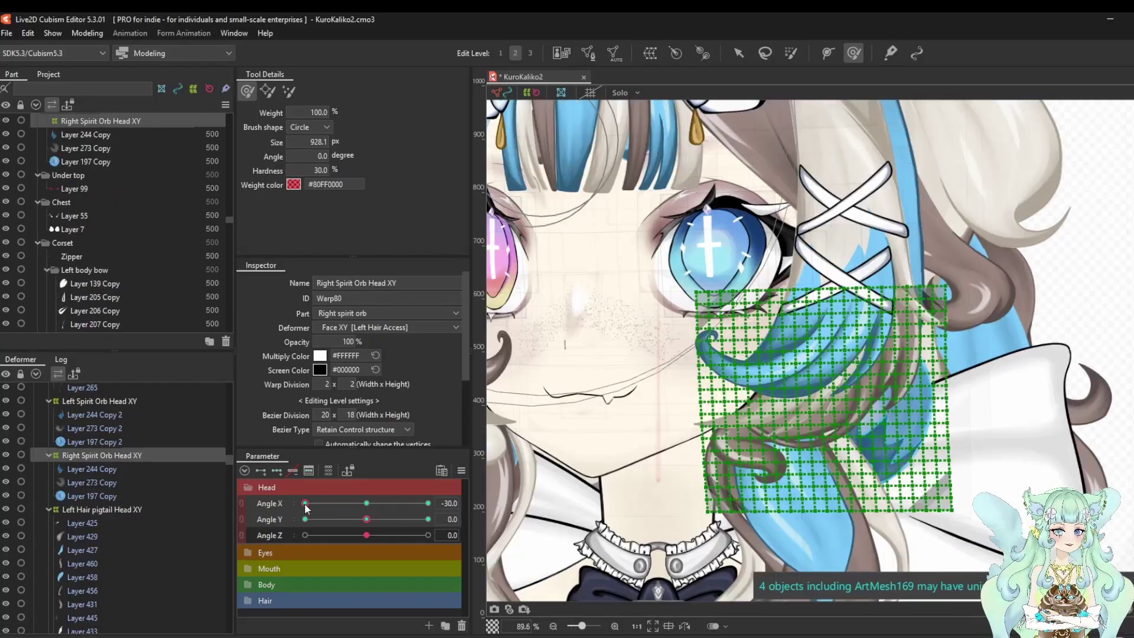
left_click(742, 370)
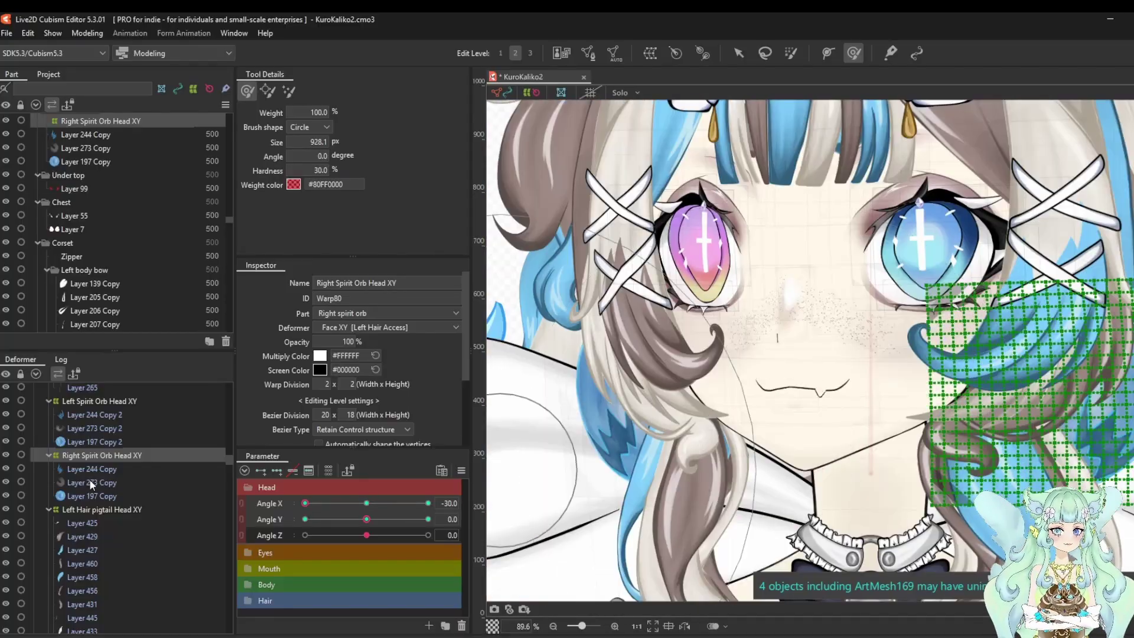
left_click(95, 401)
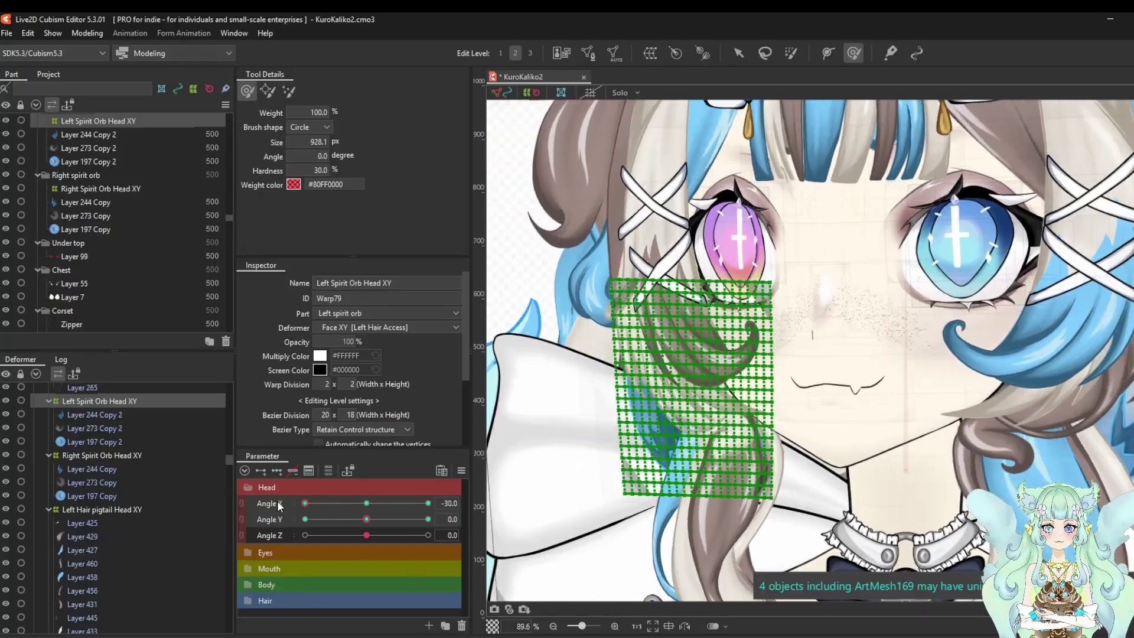
left_click(573, 385)
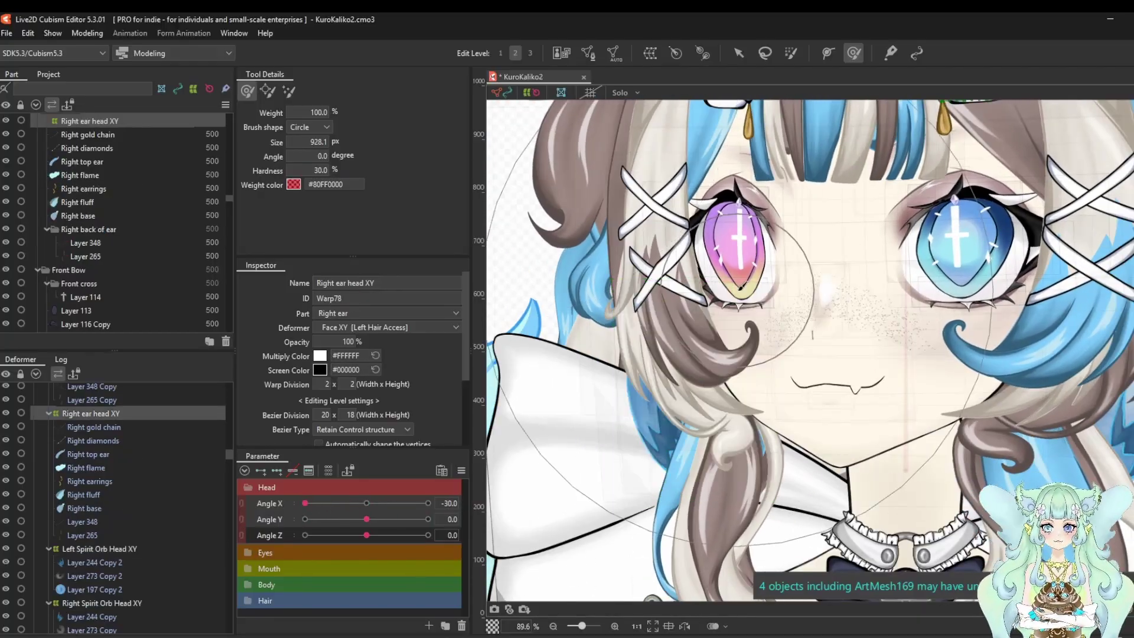
Key Right ear head XY on Angle X and Angle Y and bend its warp at Angle X -30 with a 1019.1 px deform brush.
scroll(740, 288, "down", 3)
left_click_drag(844, 152, 751, 292)
scroll(752, 292, "up", 1)
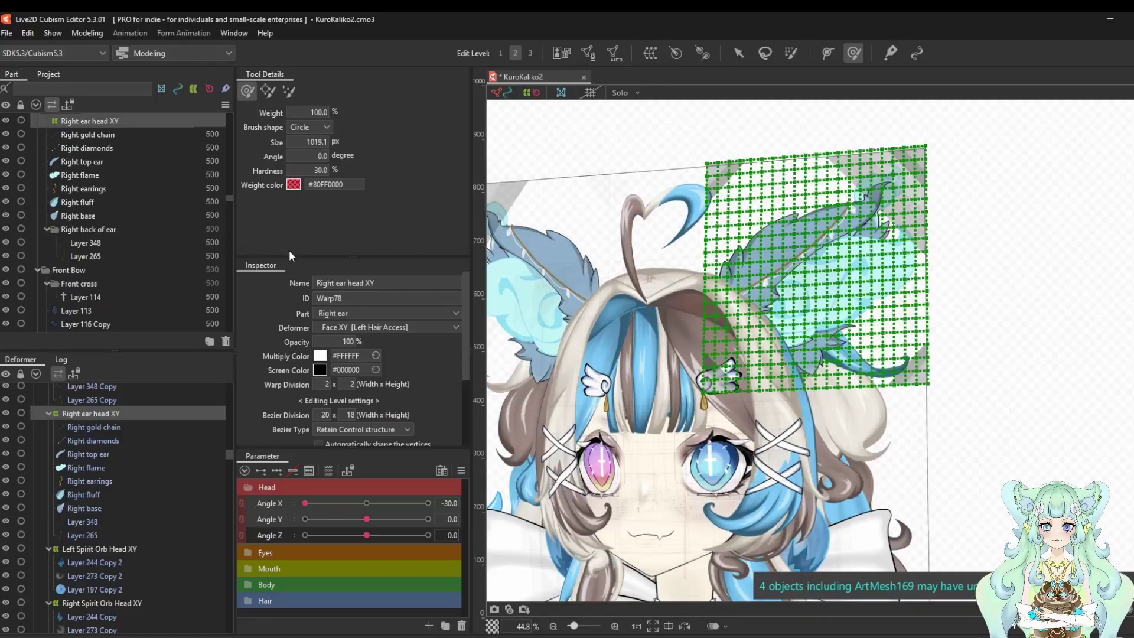
mouse_move(915, 147)
left_mouse_down()
mouse_move(906, 154)
mouse_move(965, 155)
left_mouse_up()
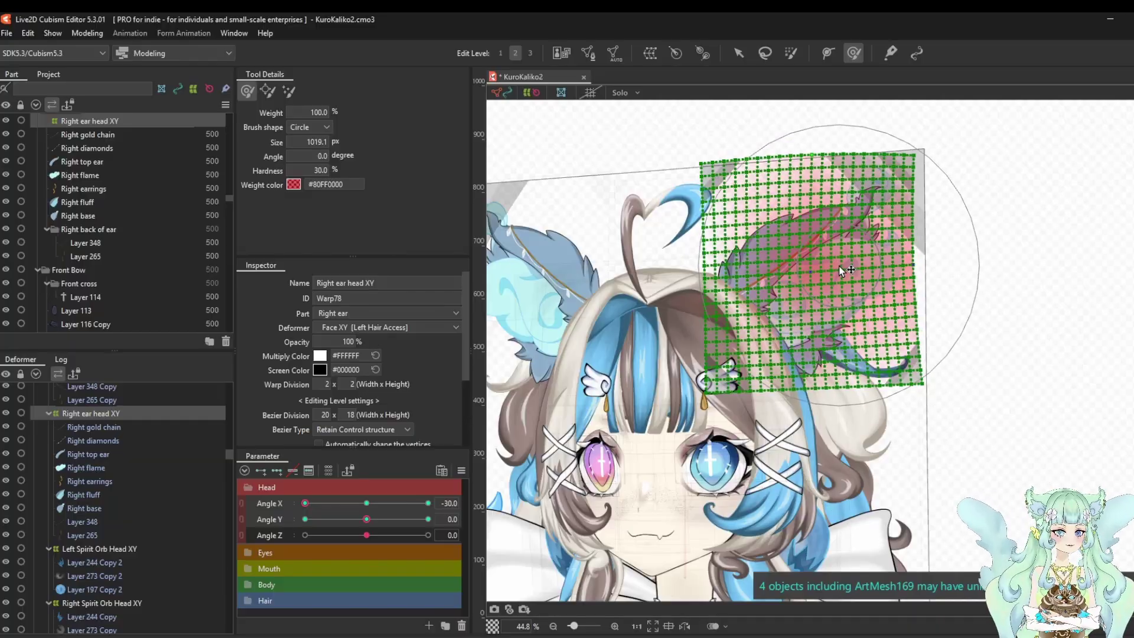
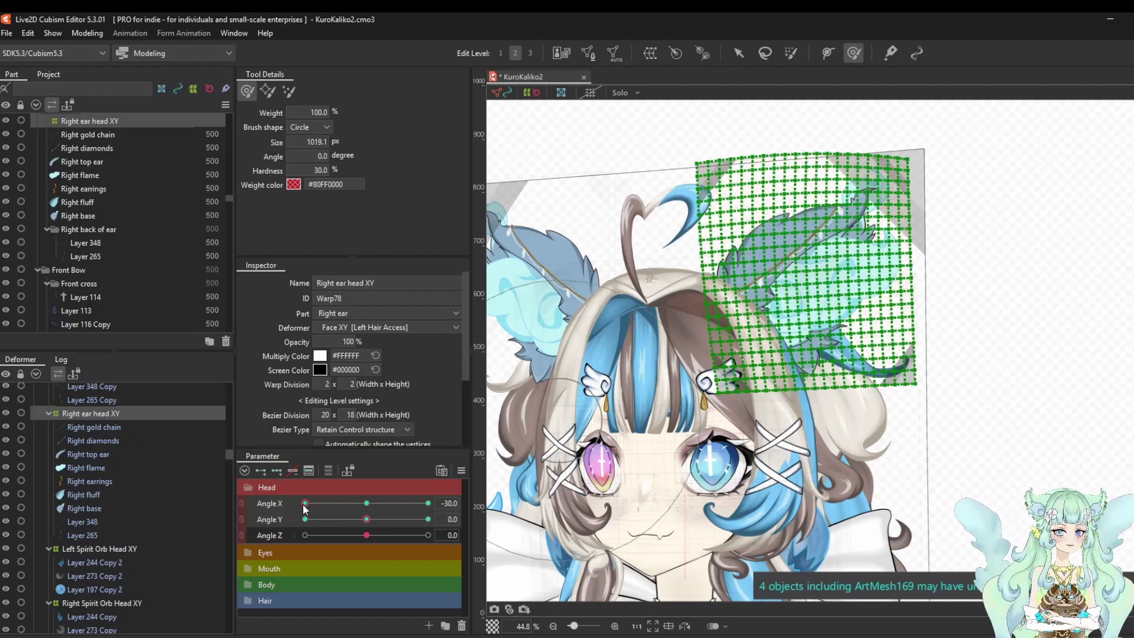
Bend the outer edge and upper corners of the Lefy ear head XY warp at Angle X -30.
scroll(83, 469, "up", 5)
left_click(89, 474)
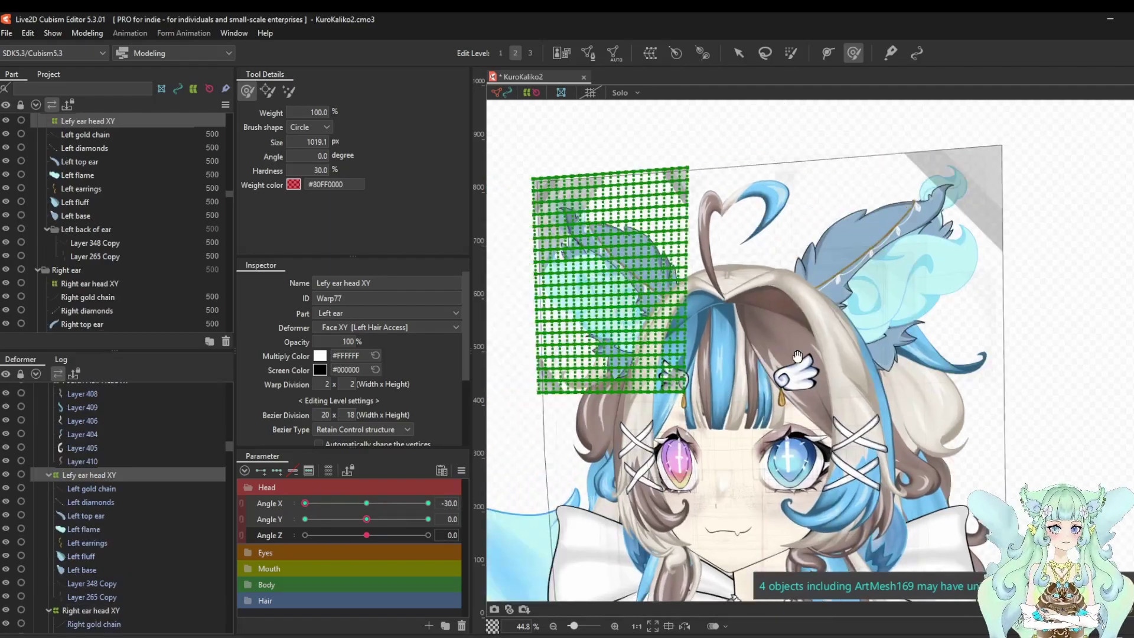
left_click_drag(588, 150, 591, 158)
left_click_drag(580, 435, 587, 434)
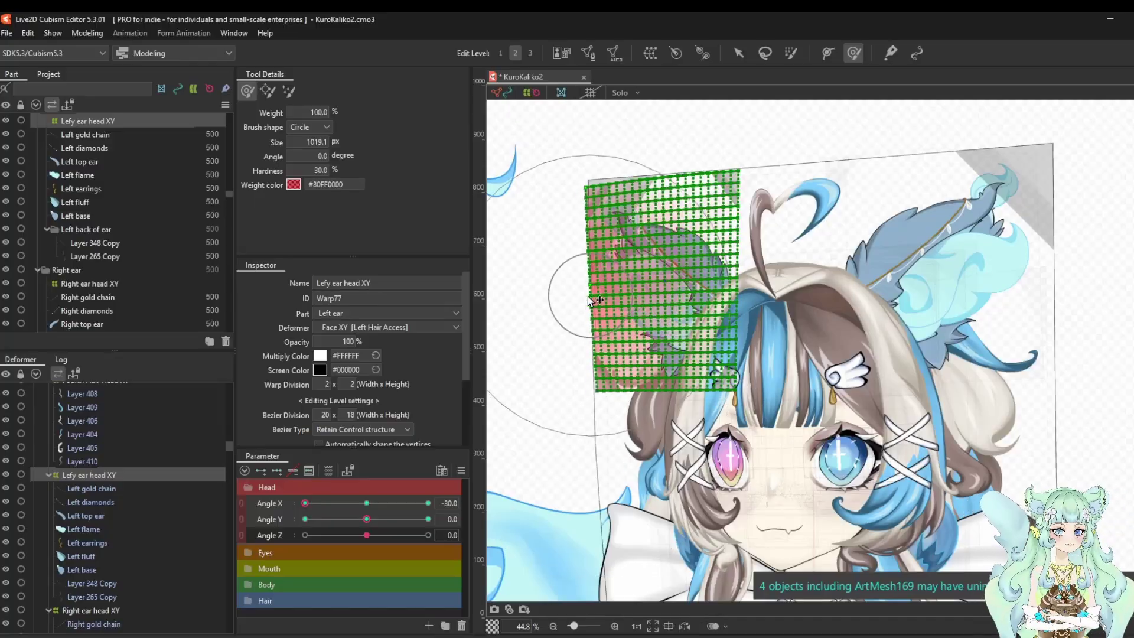
left_click_drag(591, 297, 587, 296)
left_click_drag(610, 439, 615, 438)
left_click_drag(564, 155, 564, 159)
left_click_drag(770, 143, 769, 147)
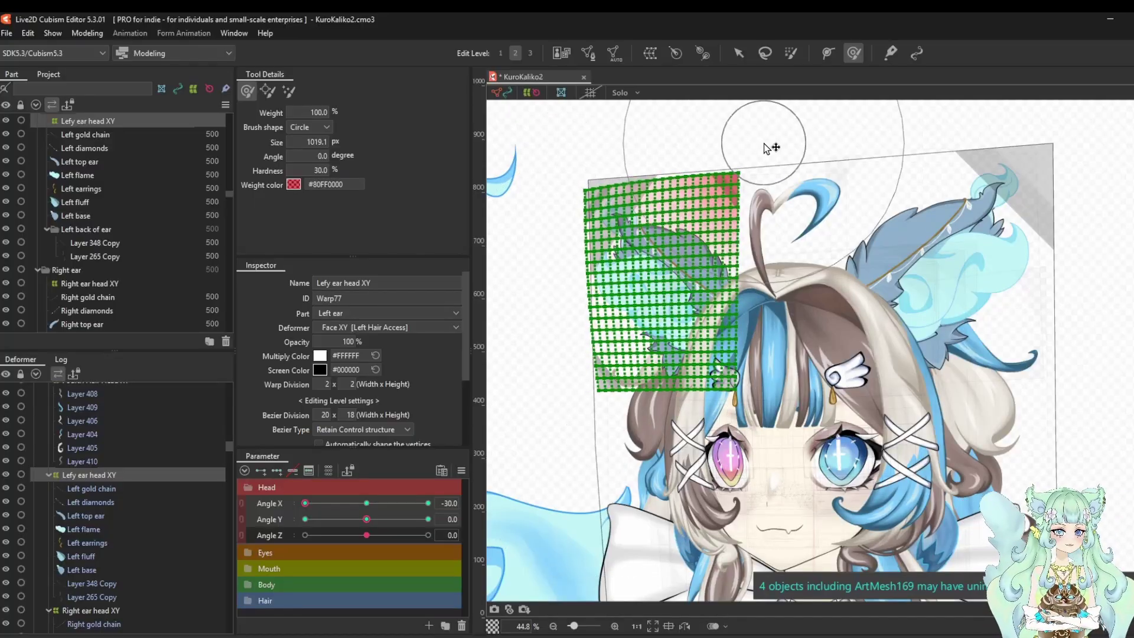
Select the Fourth Hair Head XY deformer and check the model's motion in the physics preview.
scroll(97, 526, "up", 5)
left_click(97, 528)
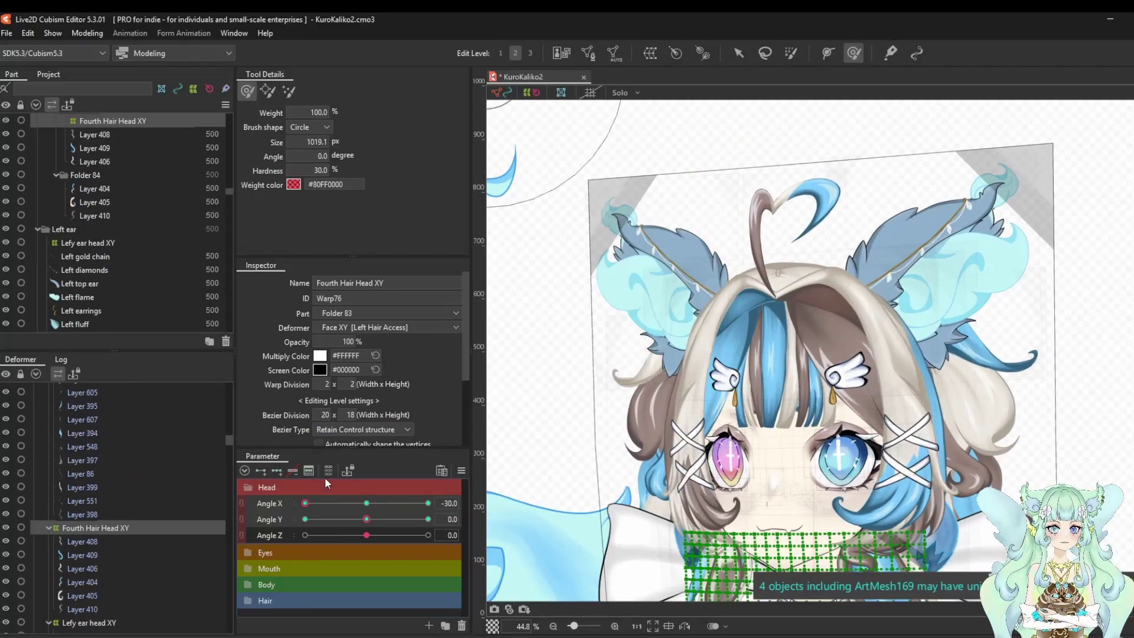
left_click(94, 35)
left_click(115, 277)
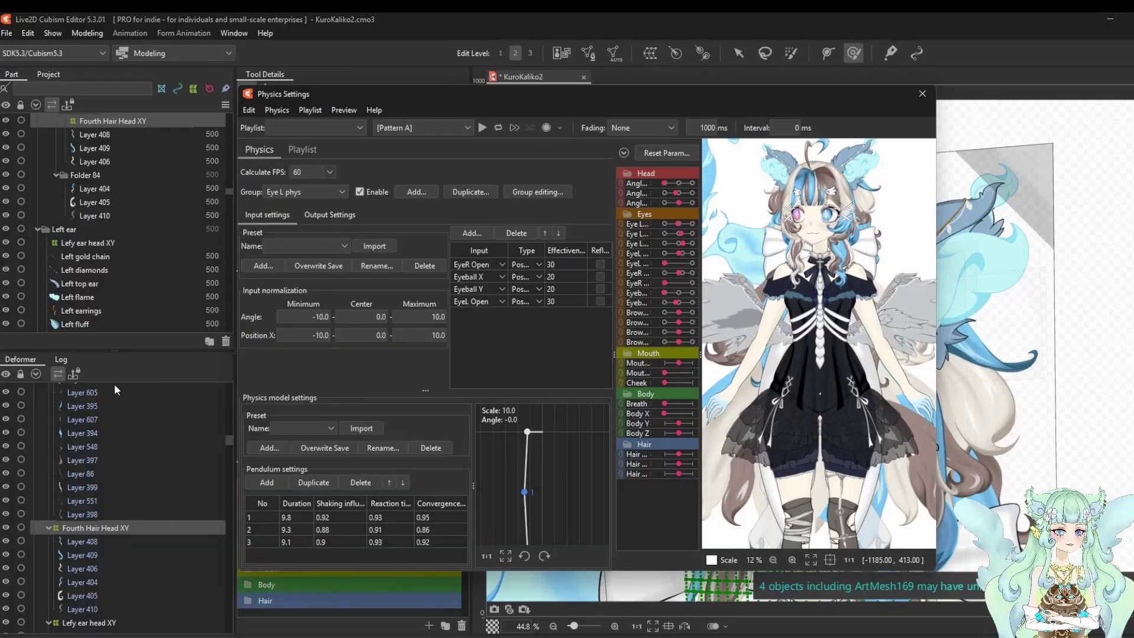
key("Escape")
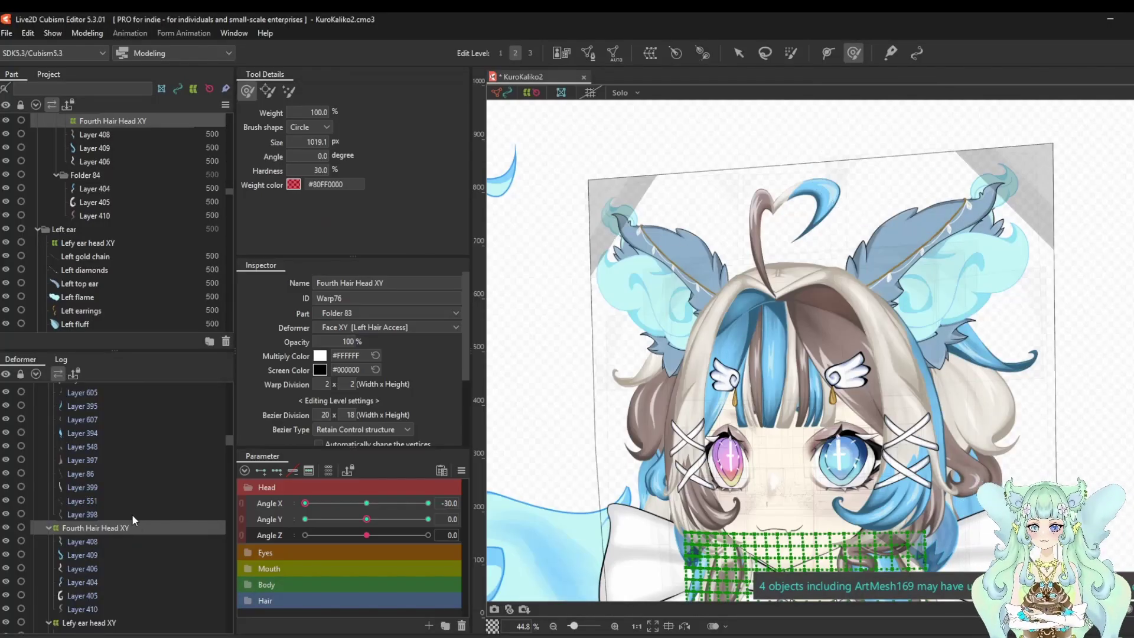
Select the right eye's Eyebrow, Iris and Eye skin deformers and wrap them in a warp deformer named Right eye Head XY.
scroll(108, 512, "up", 10)
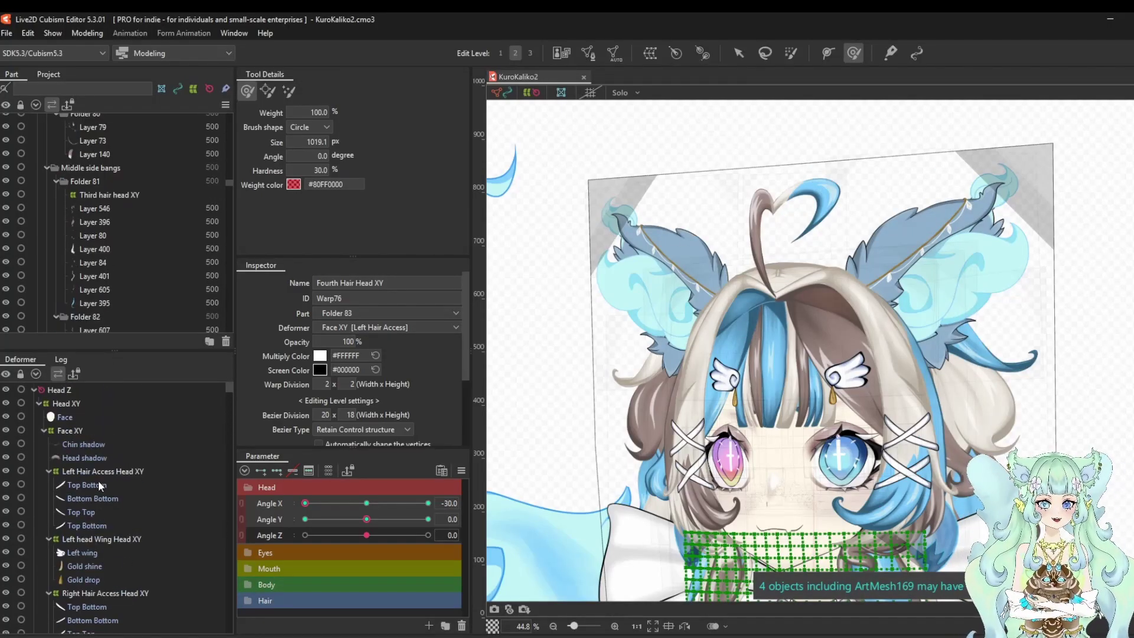
scroll(100, 485, "down", 12)
left_click(88, 499)
left_click(83, 513, "ctrl")
left_click(86, 525, "ctrl")
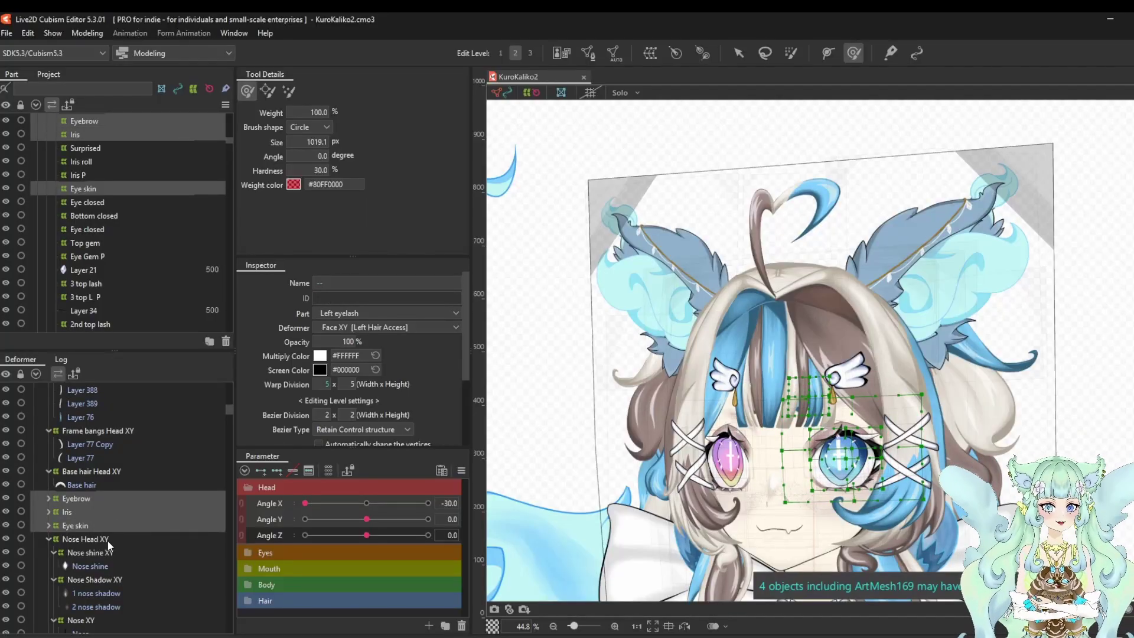
scroll(109, 544, "down", 4)
left_click_drag(821, 353, 729, 254)
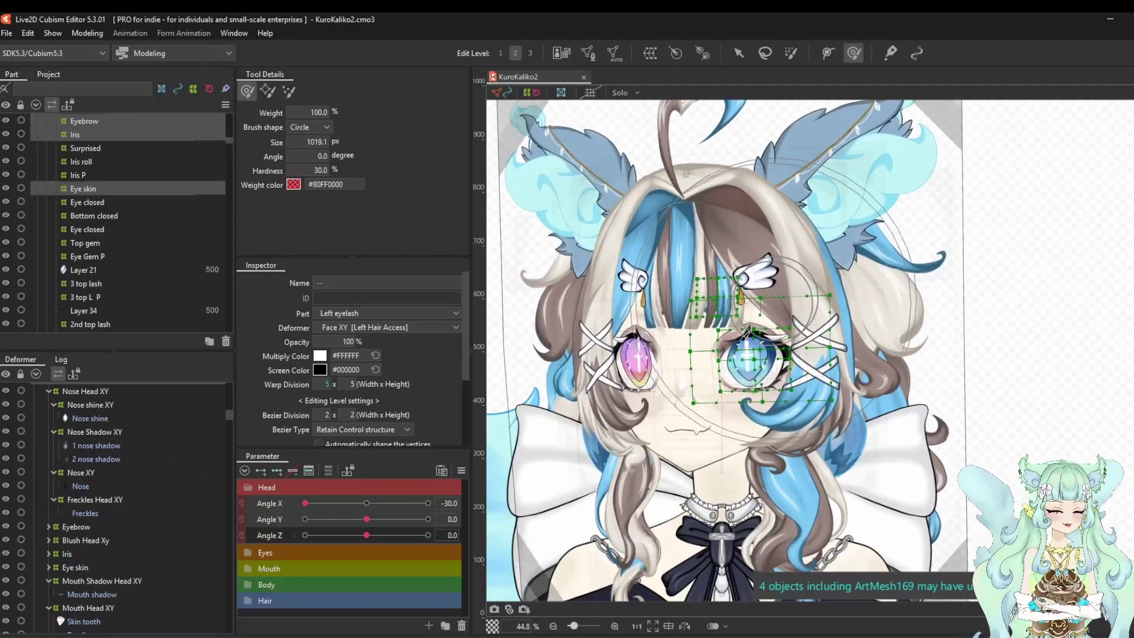
left_click(650, 54)
type("XY")
key("Return")
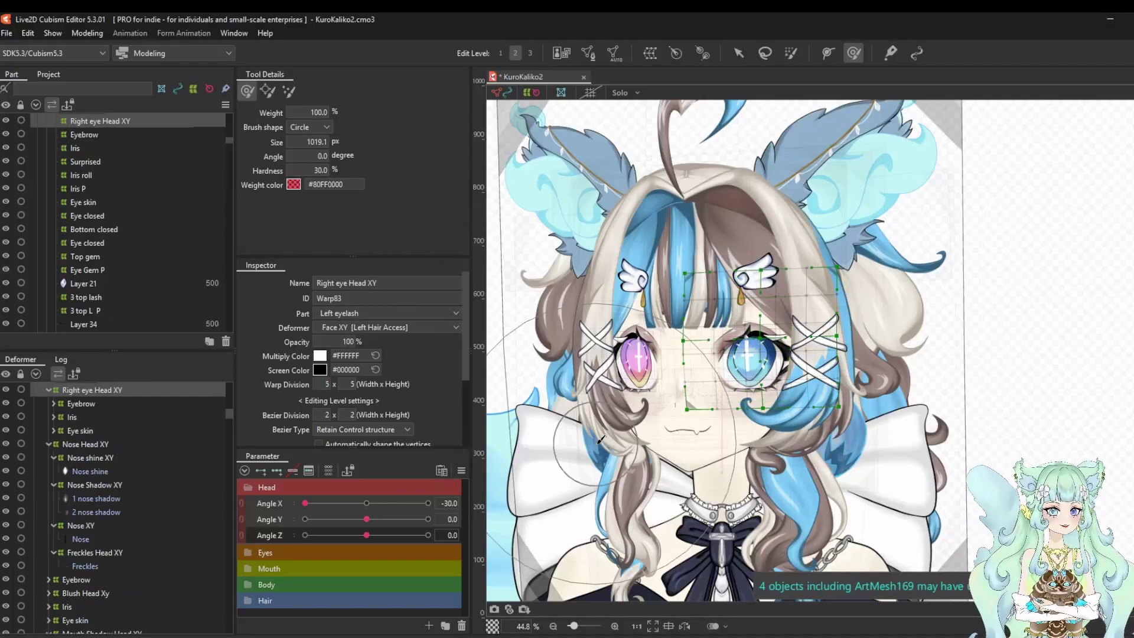
Key Right eye Head XY on Angle X and Angle Y and reshape its warp around the eye at Angle X -30.
scroll(743, 374, "up", 2)
left_click_drag(743, 373, 870, 385)
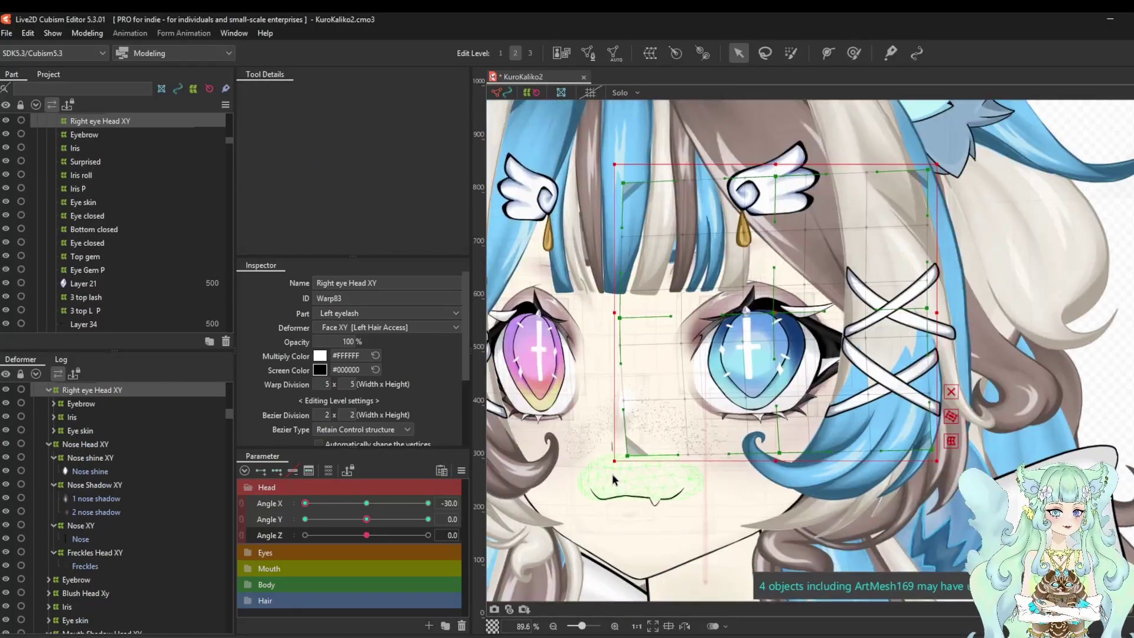
left_click(854, 53)
left_click_drag(709, 266, 627, 503)
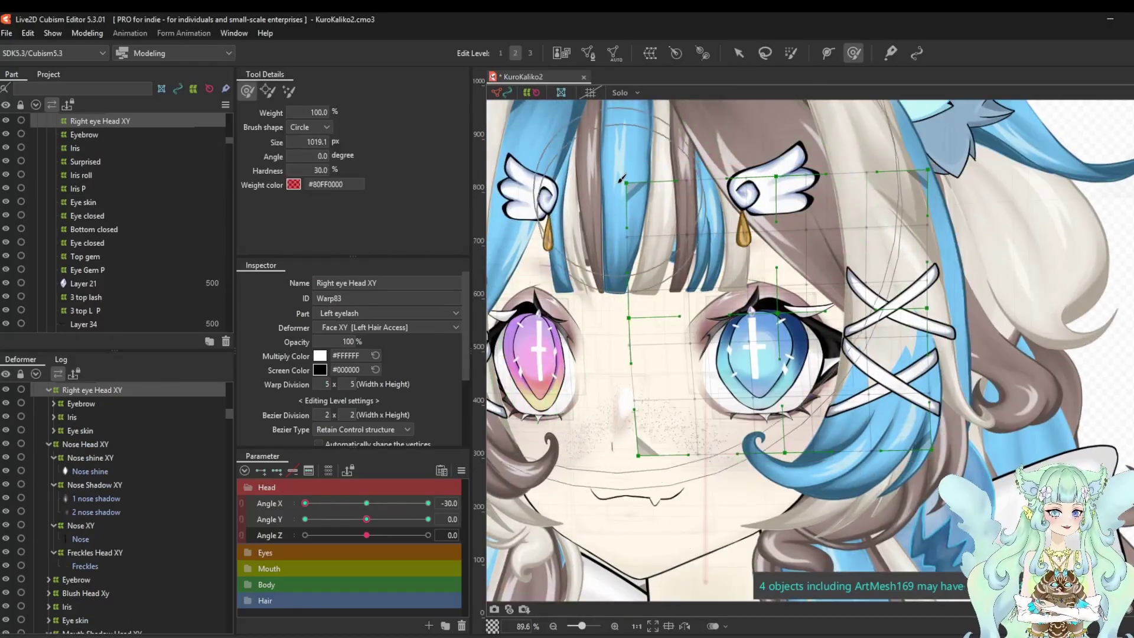
left_click_drag(622, 184, 615, 187)
left_click_drag(949, 335, 938, 334)
left_click(738, 53)
left_click_drag(767, 311, 765, 311)
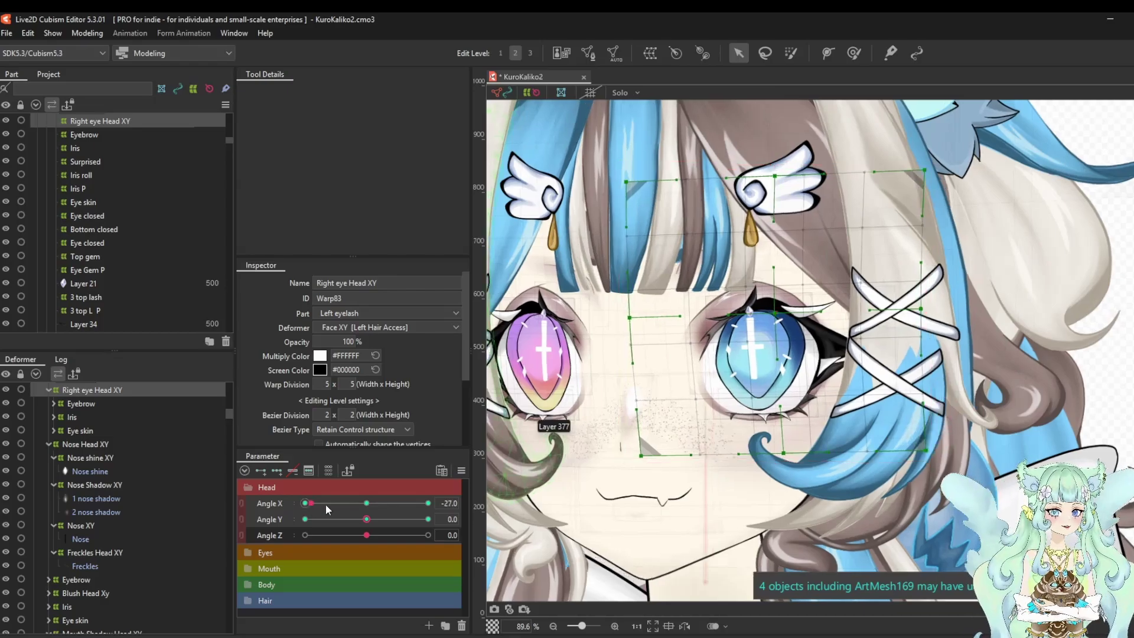
Select the left eye's Eyebrow, Iris and Eye skin deformers and wrap them in a warp deformer named Left Eye Head XY.
scroll(94, 532, "up", 1)
left_click(80, 455)
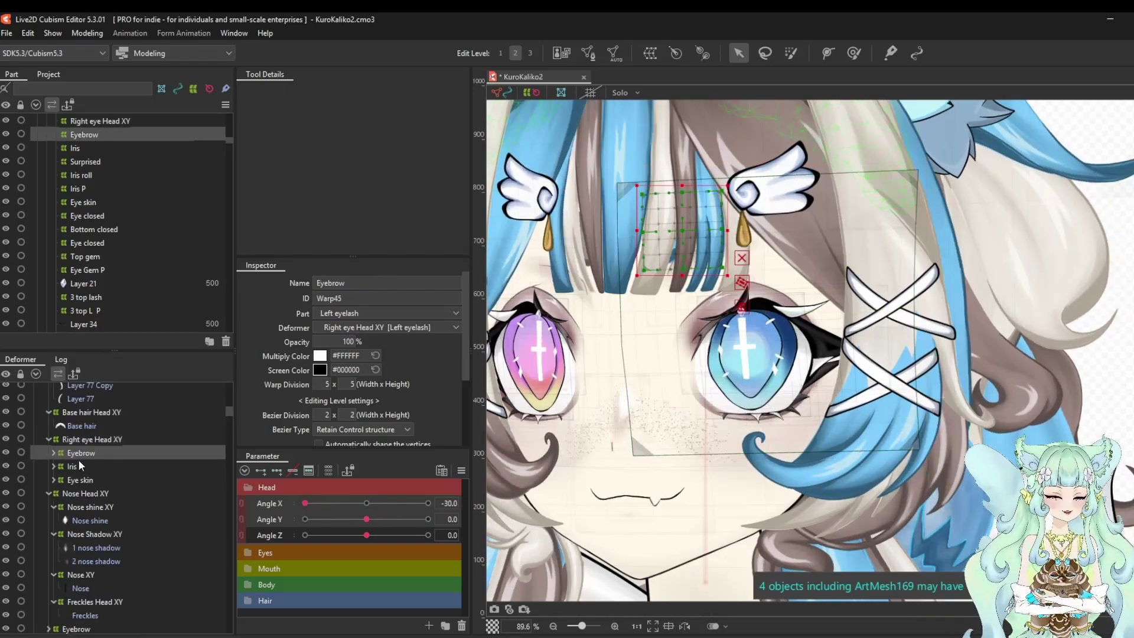
scroll(93, 475, "up", 12)
scroll(110, 519, "down", 8)
left_click(86, 540)
left_click(81, 568, "ctrl")
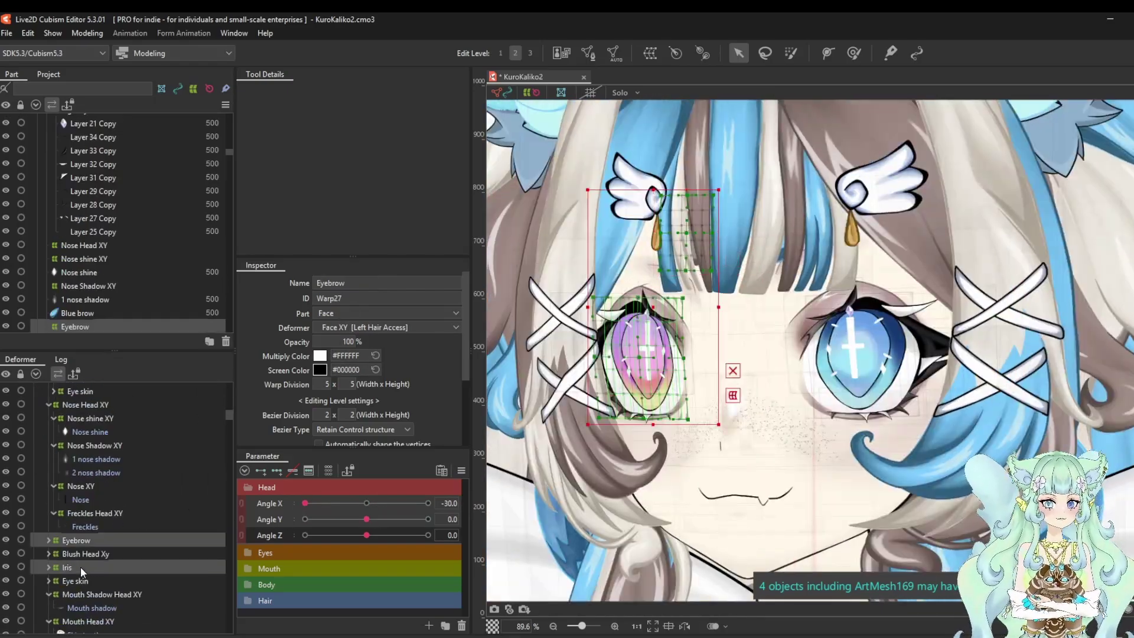
left_click(80, 580, "ctrl")
left_click(650, 53)
left_click(629, 264)
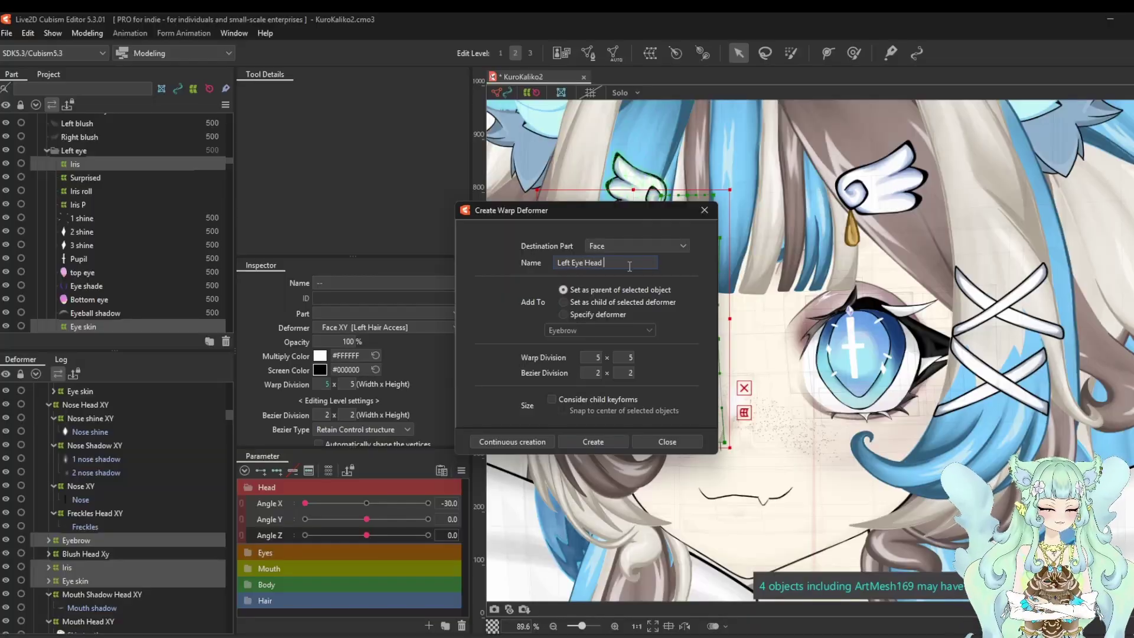
left_click(593, 442)
Key Left Eye Head XY on Angle X and Angle Y and reshape its warp with the deform brush at Angle X -30.
key("b")
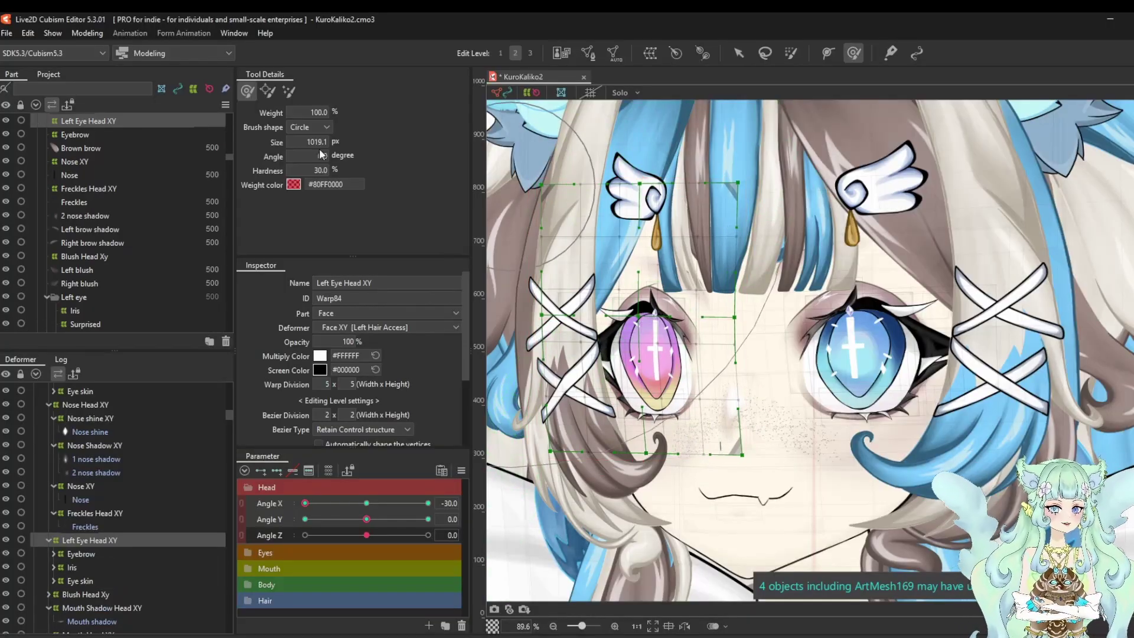
mouse_move(548, 153)
left_mouse_down()
mouse_move(614, 236)
mouse_move(626, 354)
mouse_move(777, 372)
left_mouse_up()
left_click(738, 52)
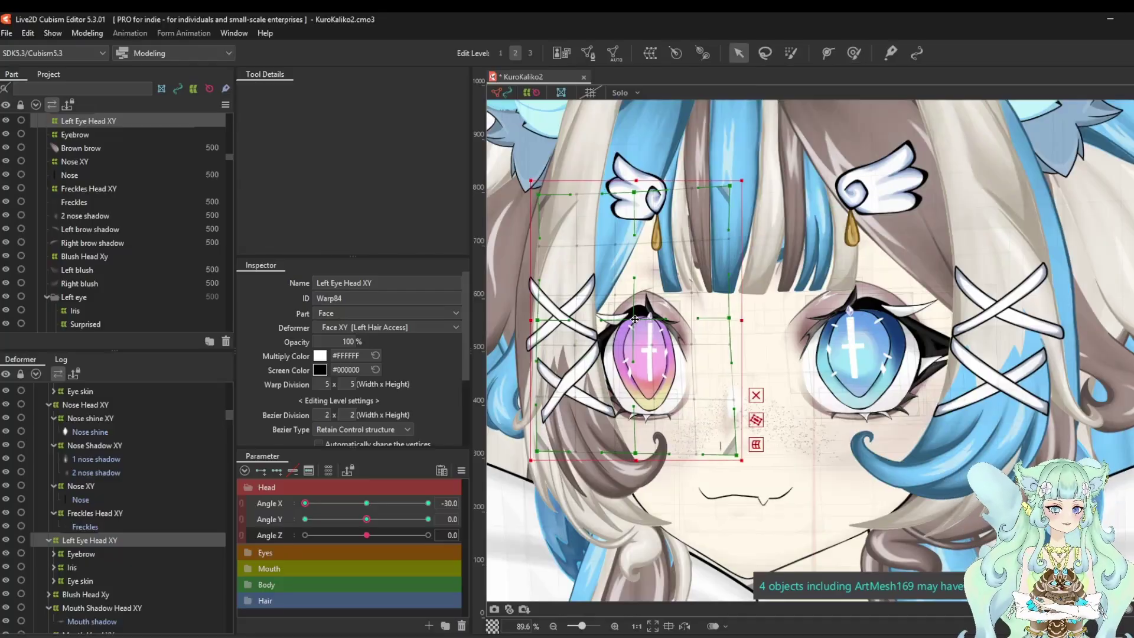
Preview the head turn in the physics settings, moving the model around and examining the face up close.
left_click(87, 33)
left_click(119, 300)
left_click_drag(852, 273, 479, 374)
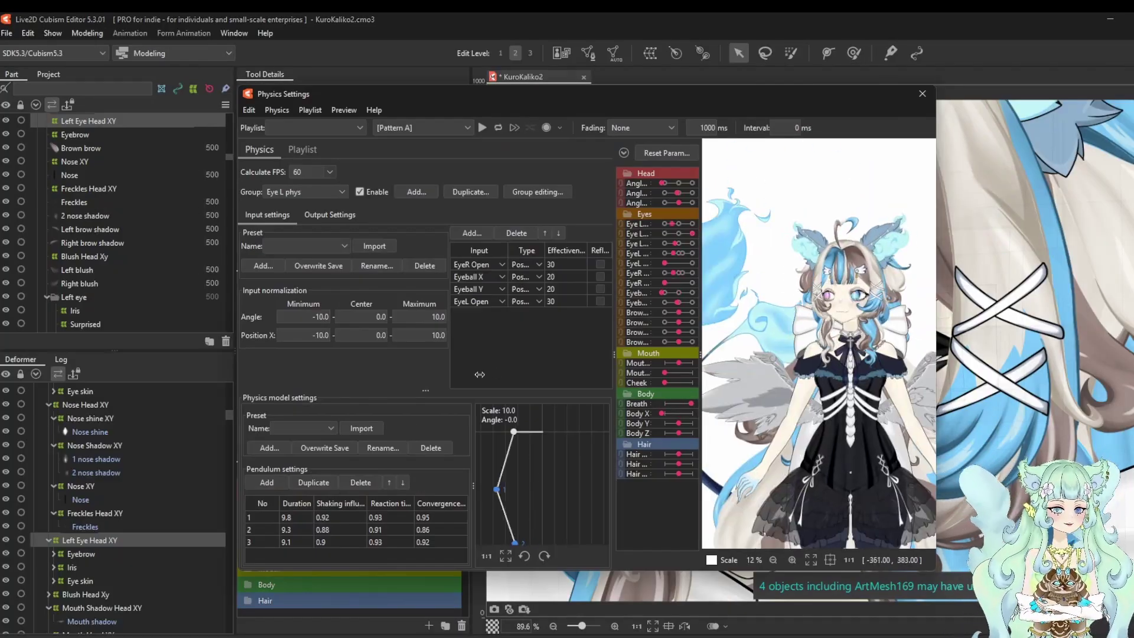
scroll(886, 301, "up", 2)
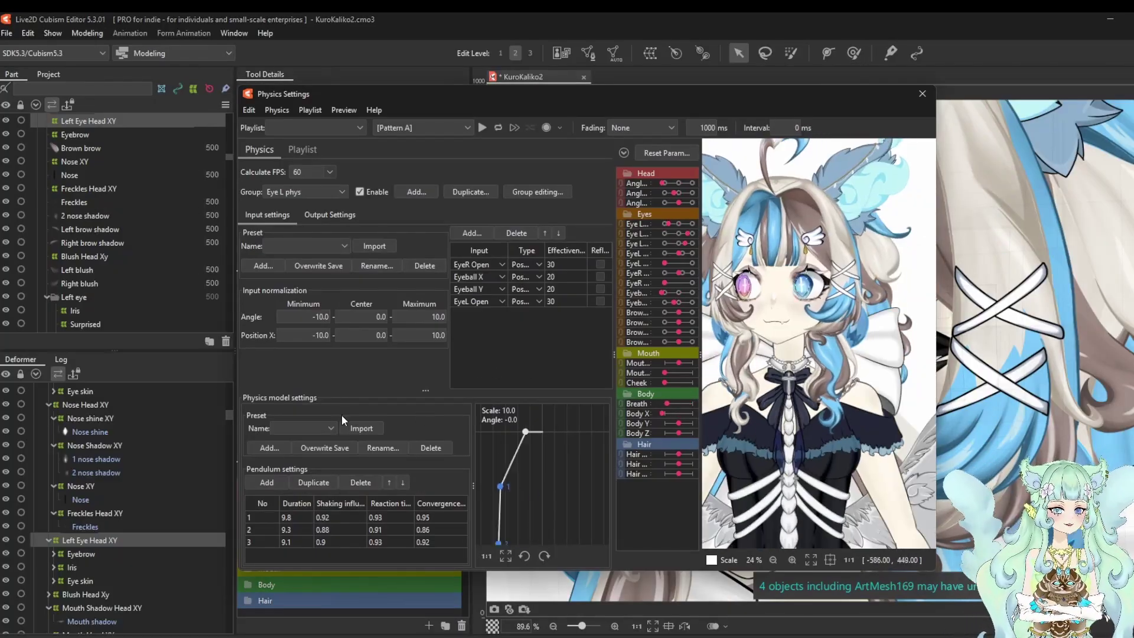
Leave the physics settings and run Batch Reflect on all parameters with Left Eye Head XY selected.
left_click(923, 94)
right_click(473, 471)
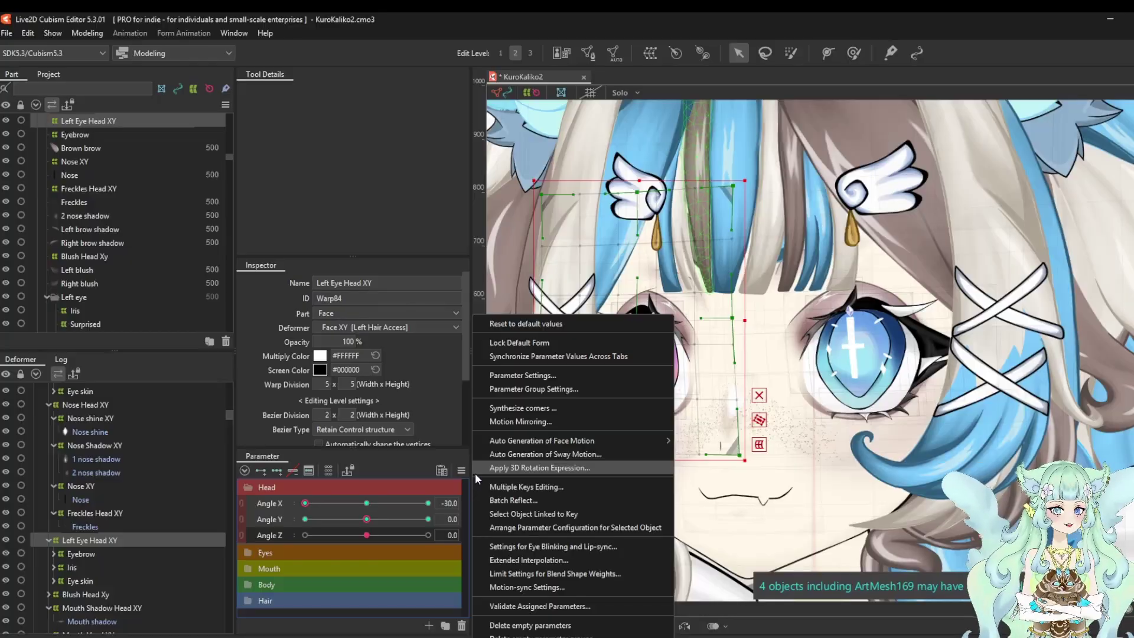
left_click(507, 421)
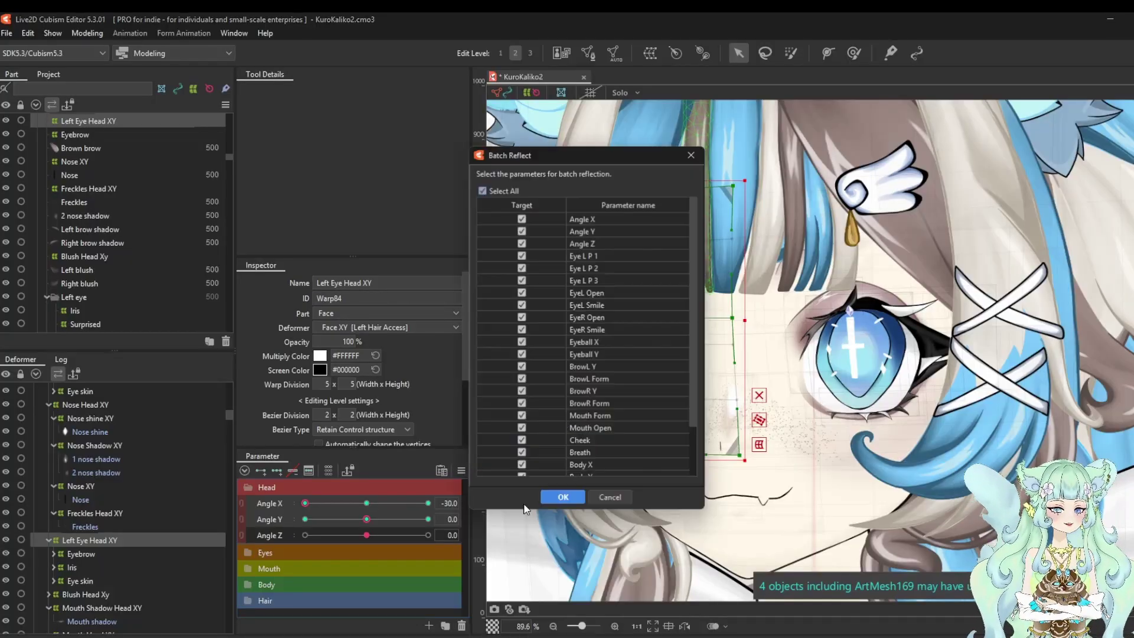
left_click(559, 496)
mouse_move(312, 503)
left_mouse_down()
mouse_move(428, 506)
mouse_move(308, 503)
left_mouse_up()
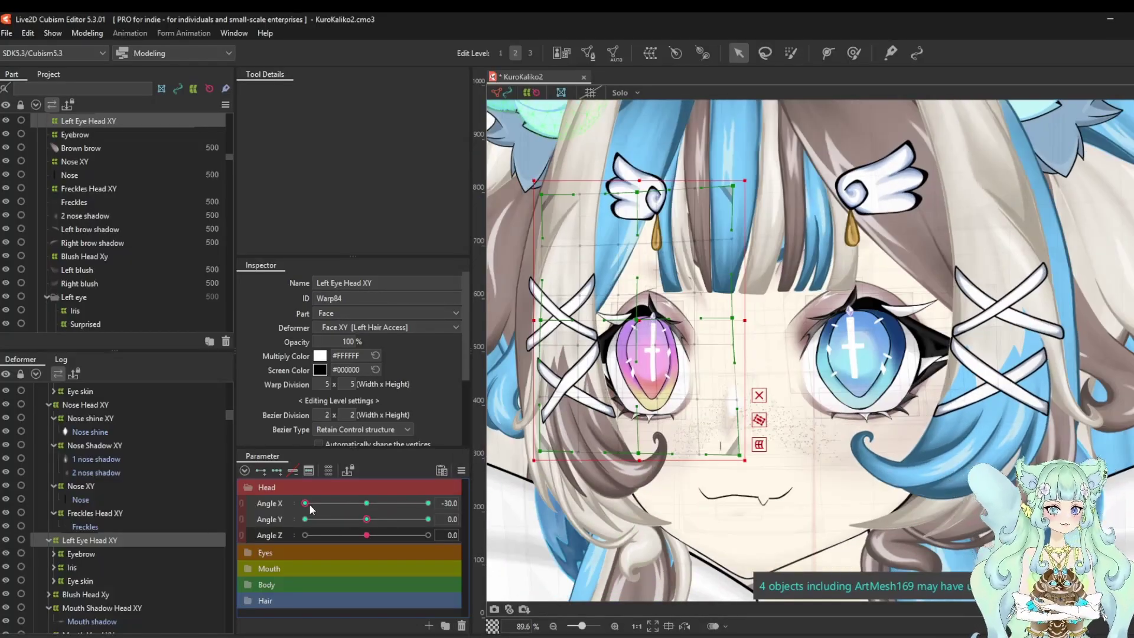
Select the Front Bangs XY warp deformer and compare its shape at Angle X 0 and -30.
scroll(92, 433, "up", 4)
left_click(91, 432)
scroll(88, 445, "up", 4)
left_click(87, 454)
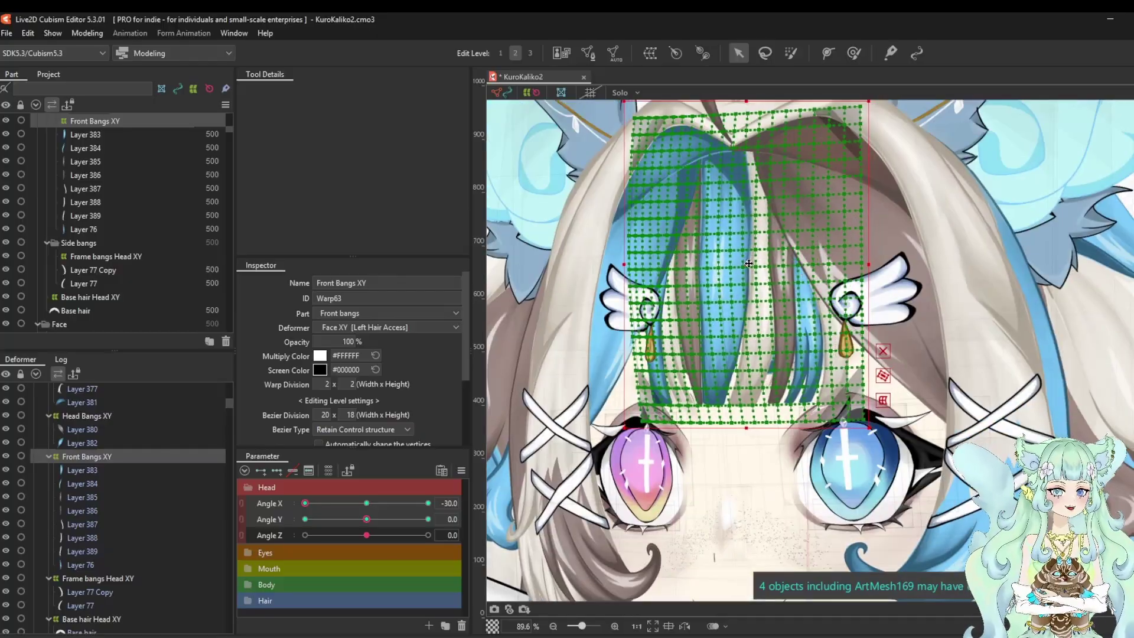
left_click_drag(307, 503, 366, 504)
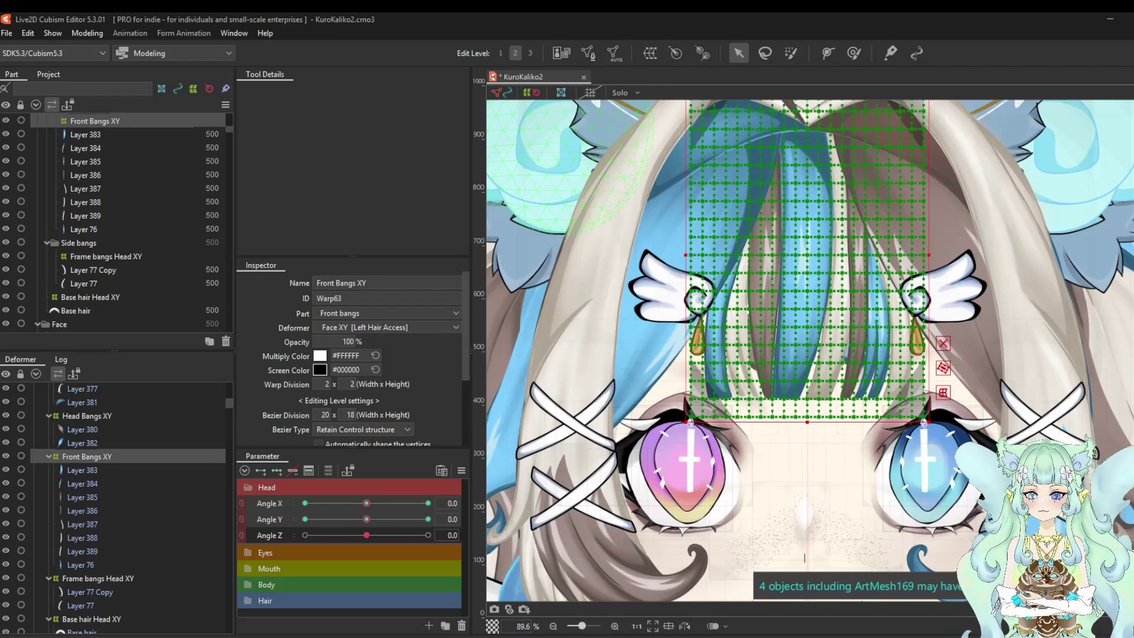
left_click_drag(367, 503, 265, 509)
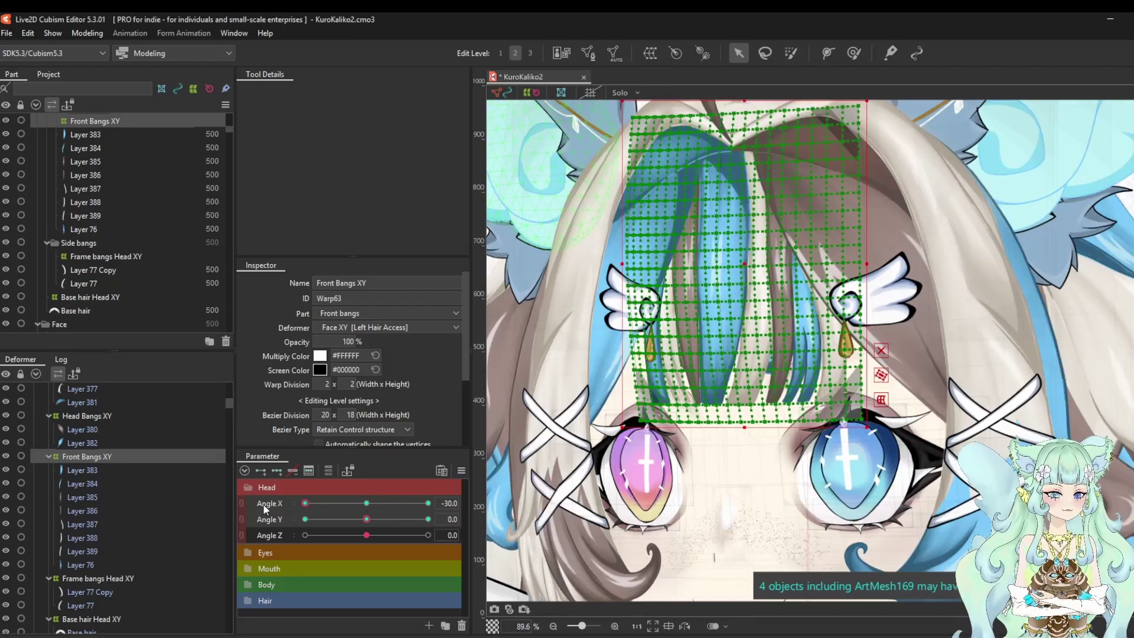
Examine the right eye's Iris deformer while testing the Eyeball X and Eyeball Y parameters.
scroll(122, 501, "down", 4)
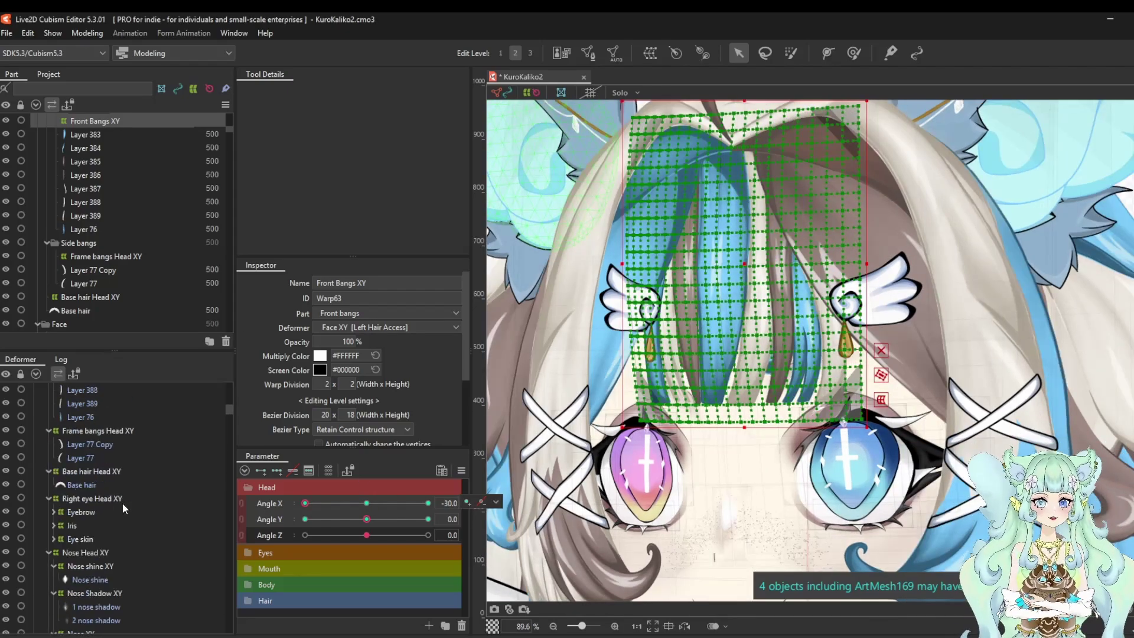
left_click(69, 526)
left_click(250, 552)
scroll(324, 558, "down", 5)
left_click(75, 553)
mouse_move(367, 503)
left_mouse_down()
mouse_move(388, 504)
mouse_move(362, 507)
left_mouse_up()
left_click(85, 526)
Try to wrap the right and left Iris deformers together in one warp deformer named Iris Head XY.
scroll(90, 549, "down", 3)
left_click(100, 579, "ctrl")
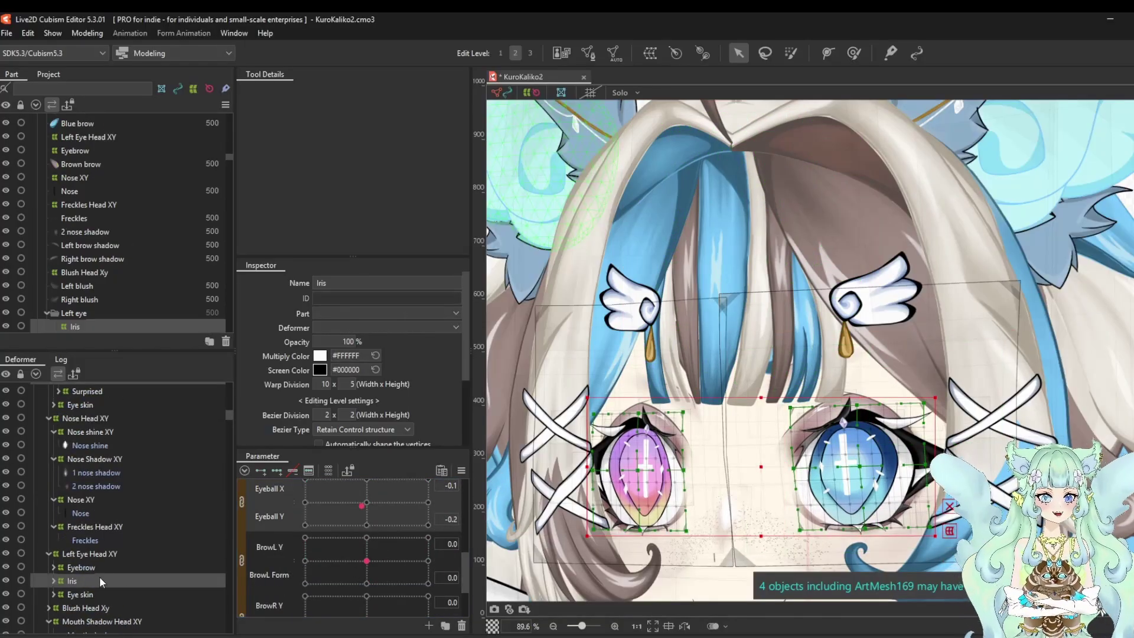
left_click(649, 53)
left_click(596, 262)
type("Iris Head XY")
left_click(596, 441)
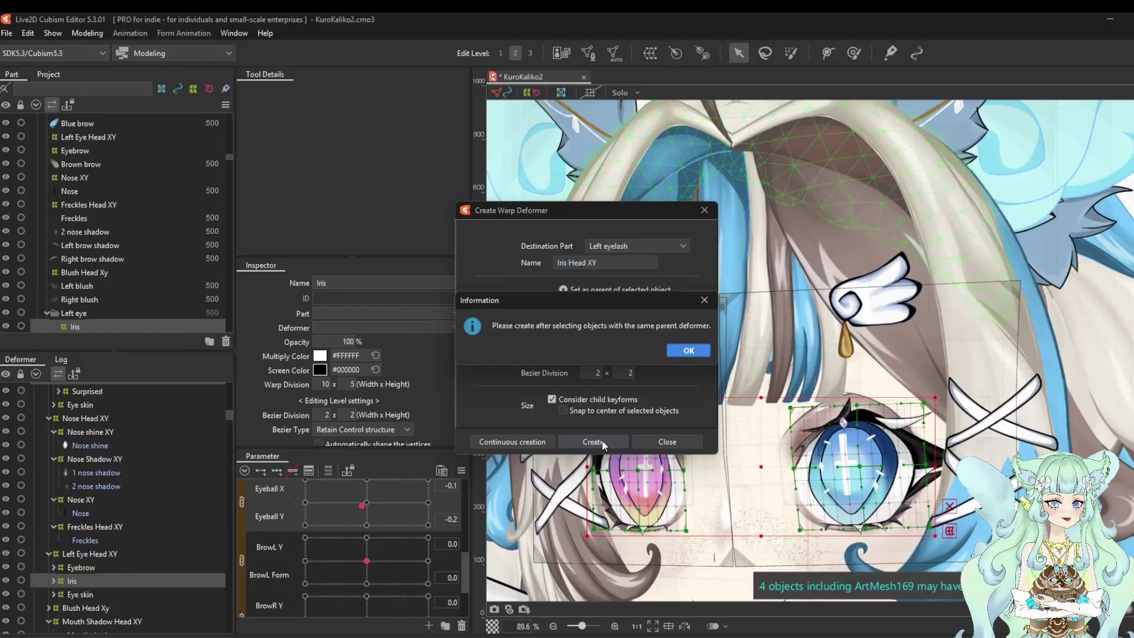
left_click(689, 350)
left_click(667, 441)
Wrap the right eye's Iris deformer in a parent warp deformer named Right Iris Head XY.
left_click(54, 581)
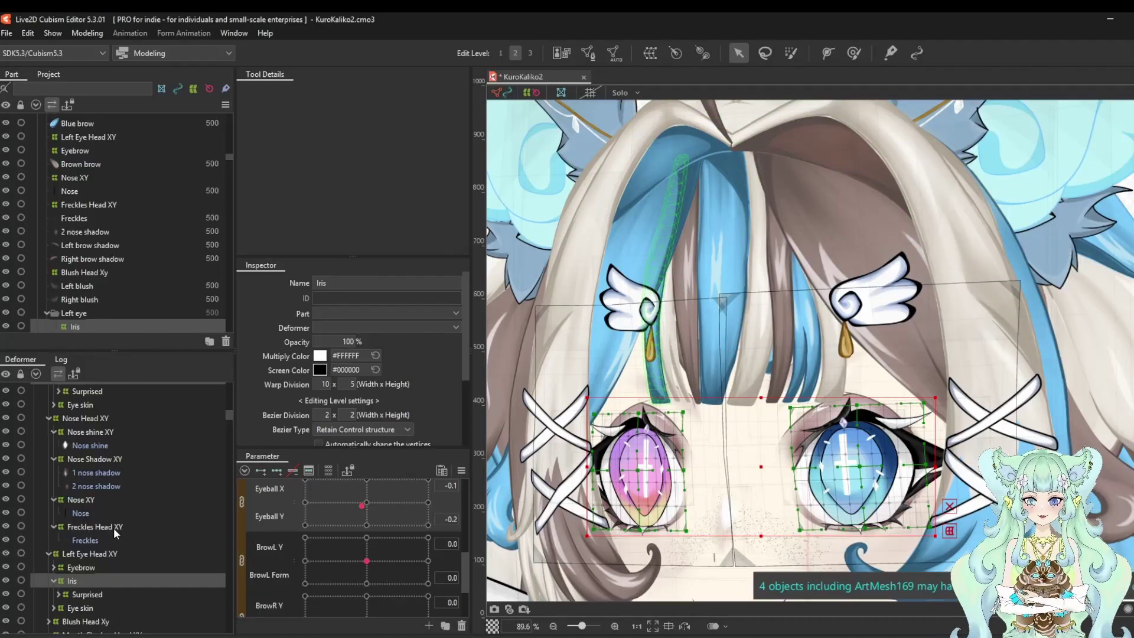
left_click(53, 579)
scroll(77, 555, "up", 3)
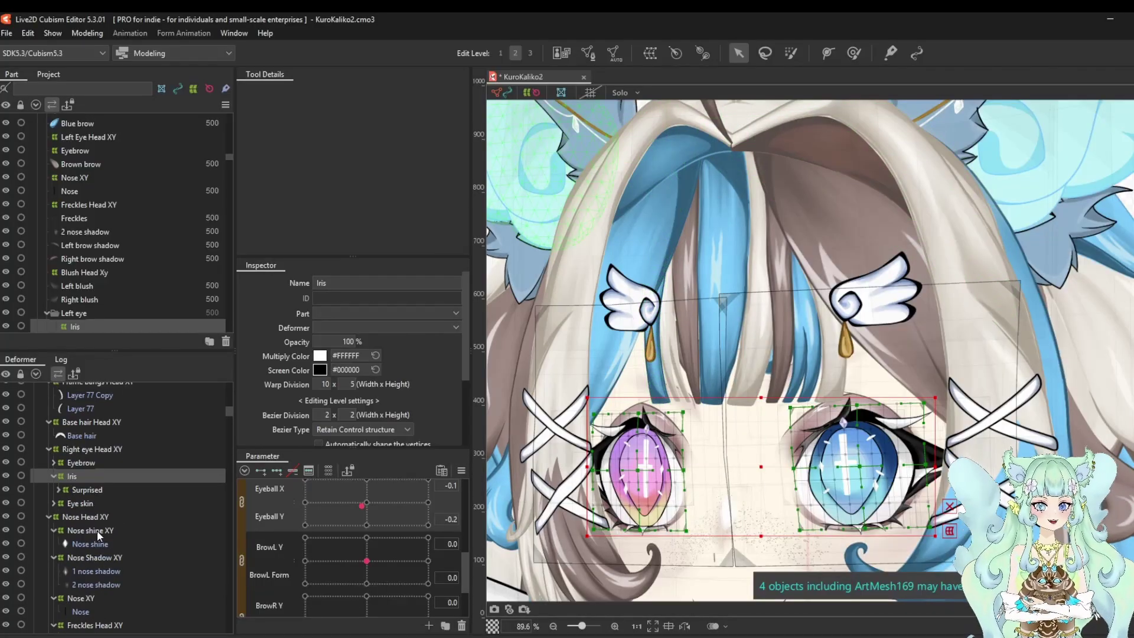
left_click(54, 476)
left_click(68, 476)
left_click(650, 53)
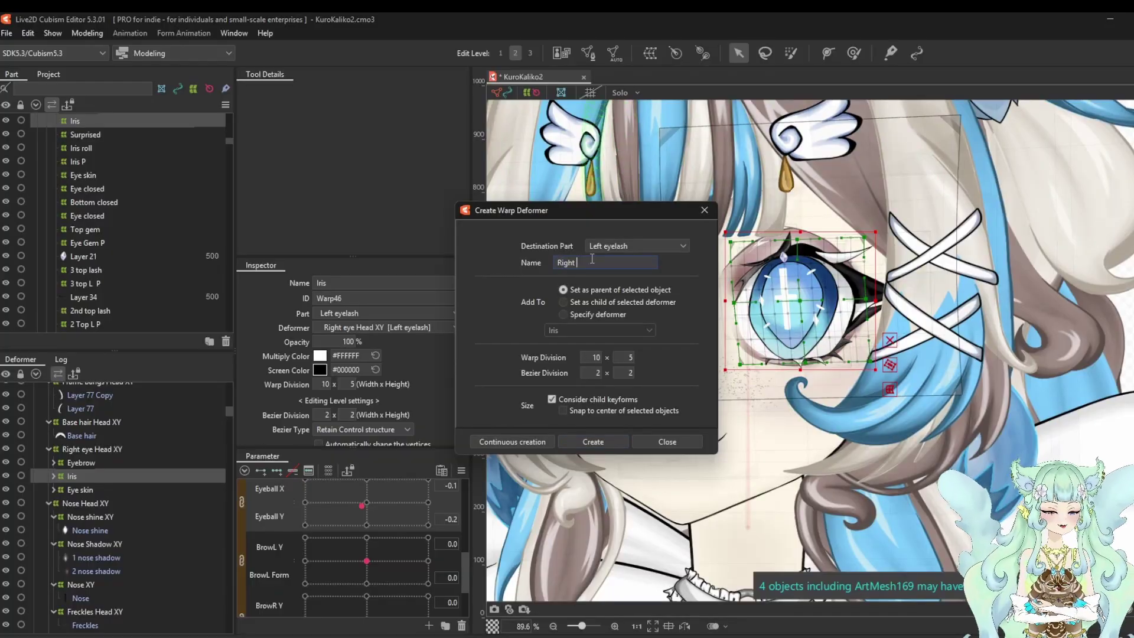
left_click(593, 442)
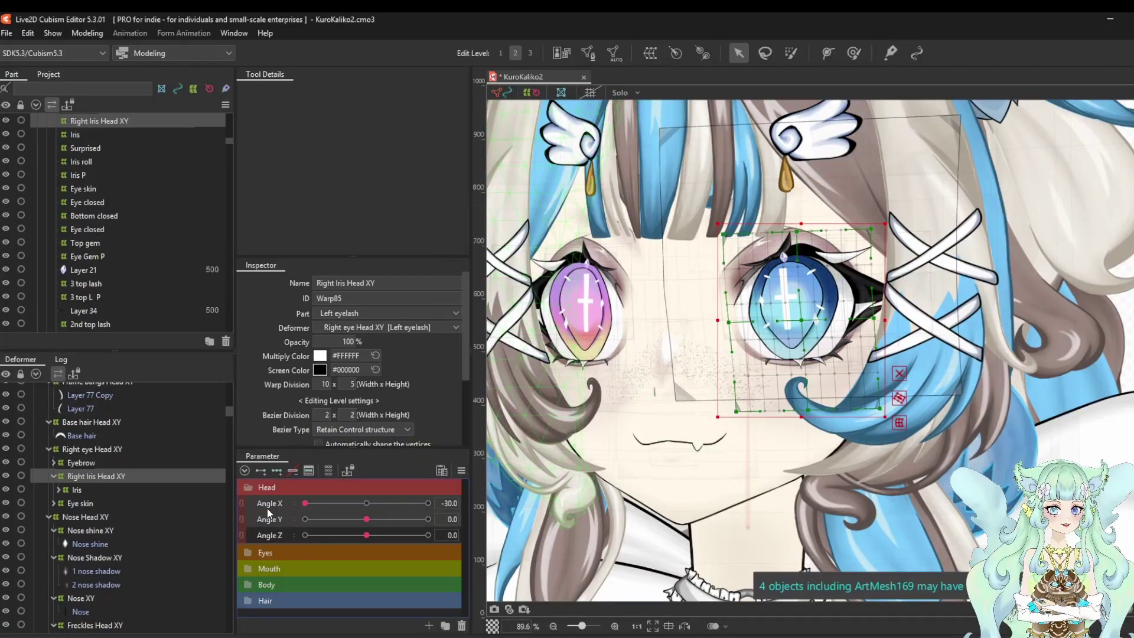
Key Right Iris Head XY on Angle X and Angle Y, and shift and reshape its warp at Angle X -30.
left_click_drag(801, 314, 794, 314)
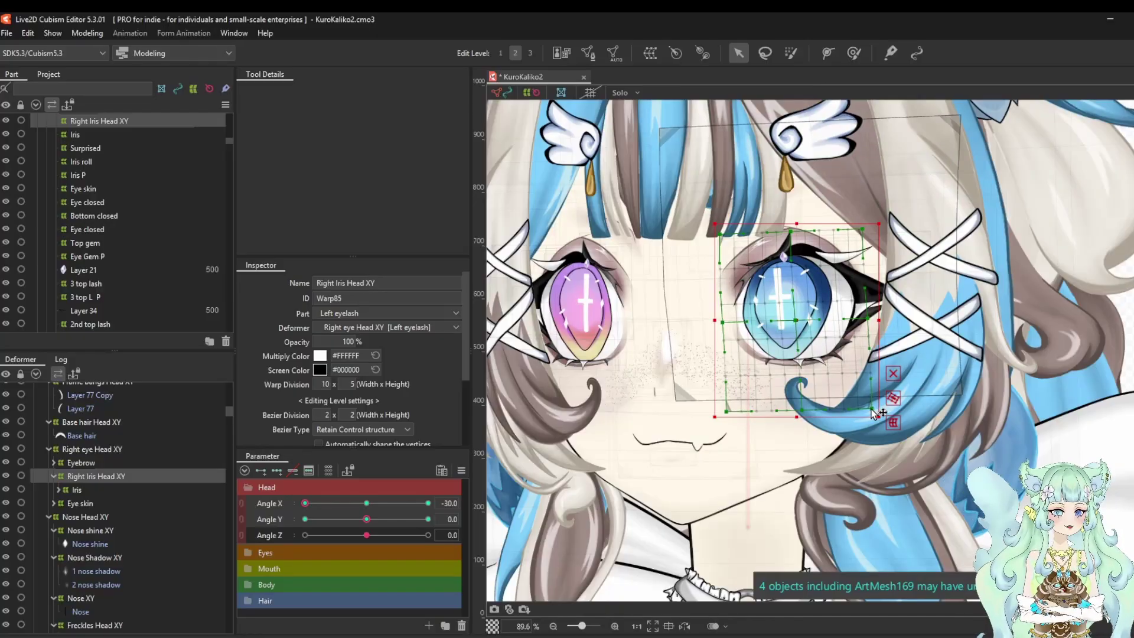
left_click(854, 54)
left_click_drag(316, 140, 319, 142)
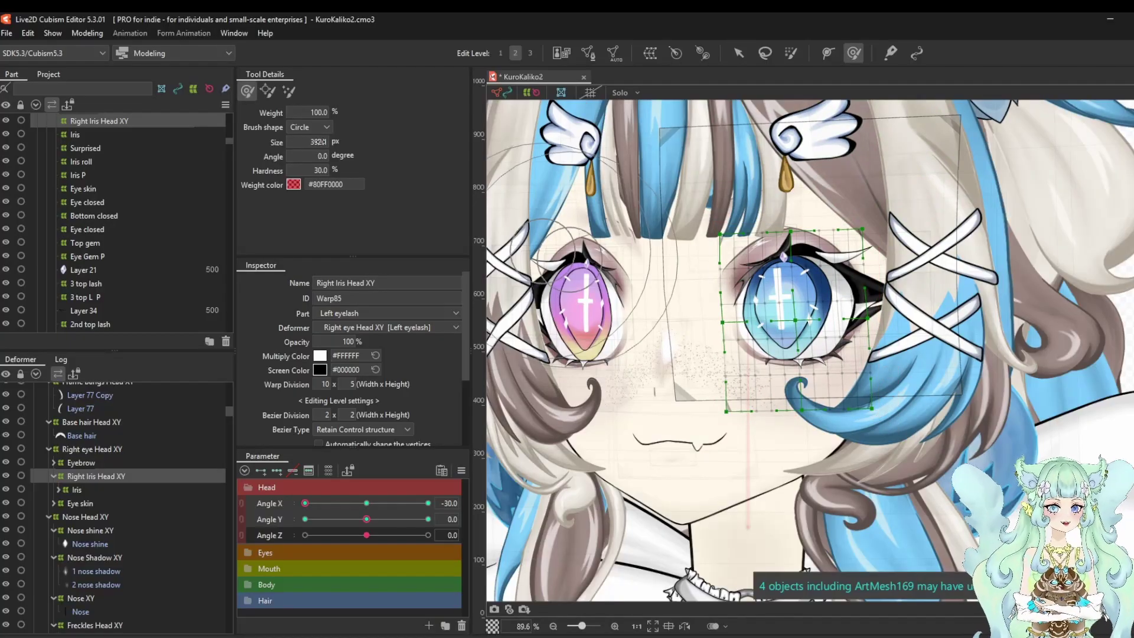
mouse_move(773, 331)
left_mouse_down()
mouse_move(771, 378)
mouse_move(789, 393)
left_mouse_up()
left_click_drag(312, 504, 305, 504)
mouse_move(799, 321)
left_mouse_down()
mouse_move(732, 322)
mouse_move(795, 318)
left_mouse_up()
key("v")
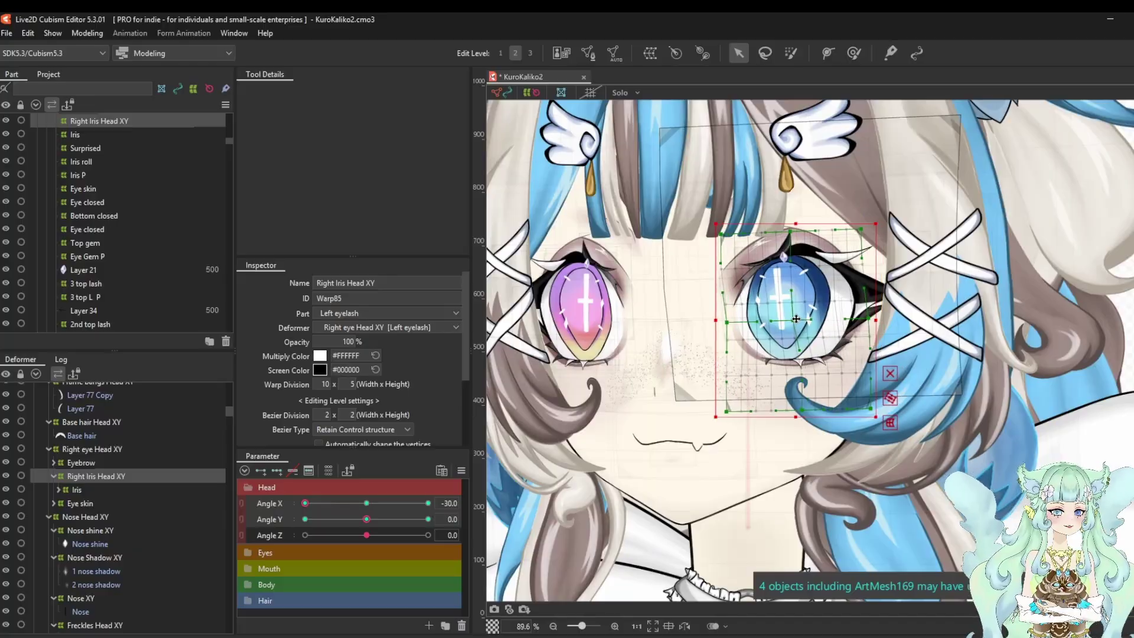
Wrap the left eye's Iris deformer in a parent warp deformer named Left iris Head XY.
scroll(83, 557, "down", 3)
left_click(73, 581)
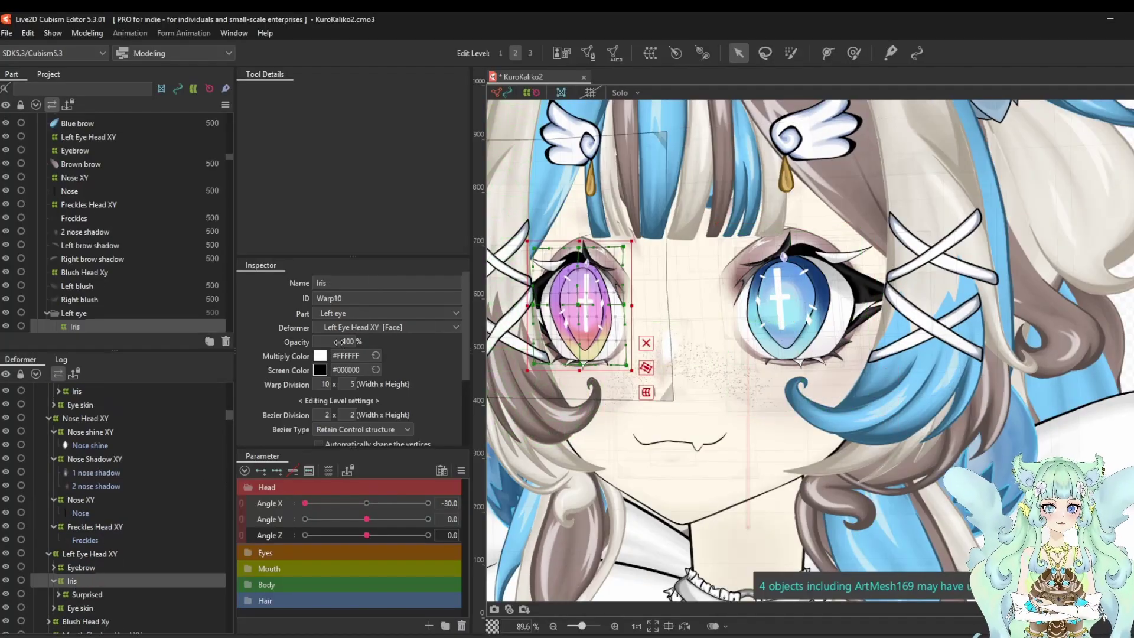
left_click(649, 53)
triple_click(598, 266)
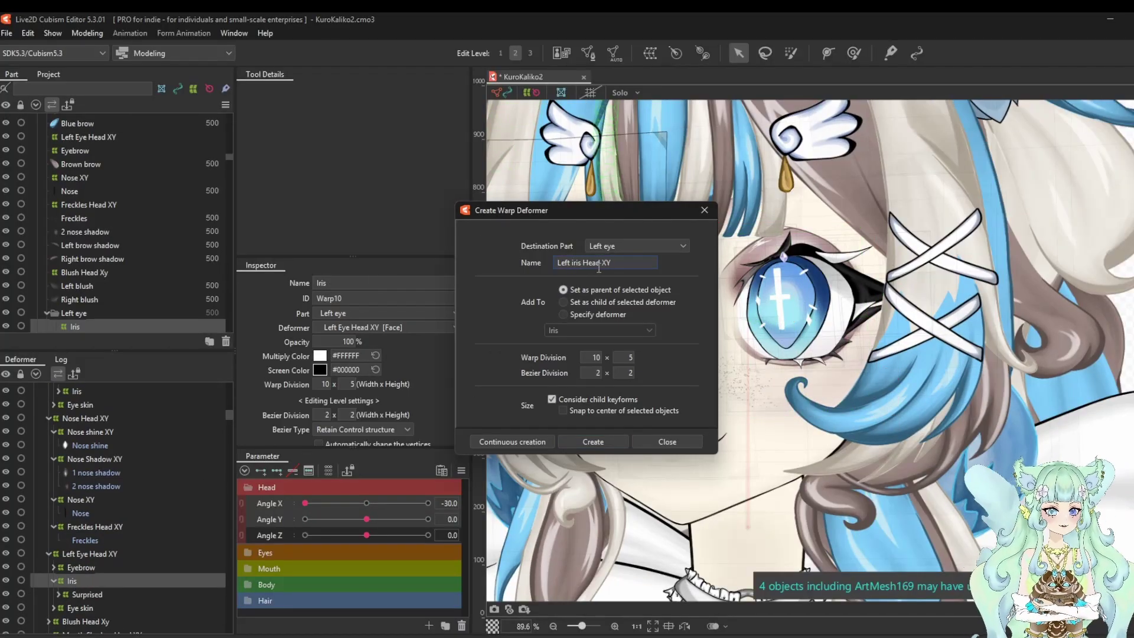
left_click(593, 442)
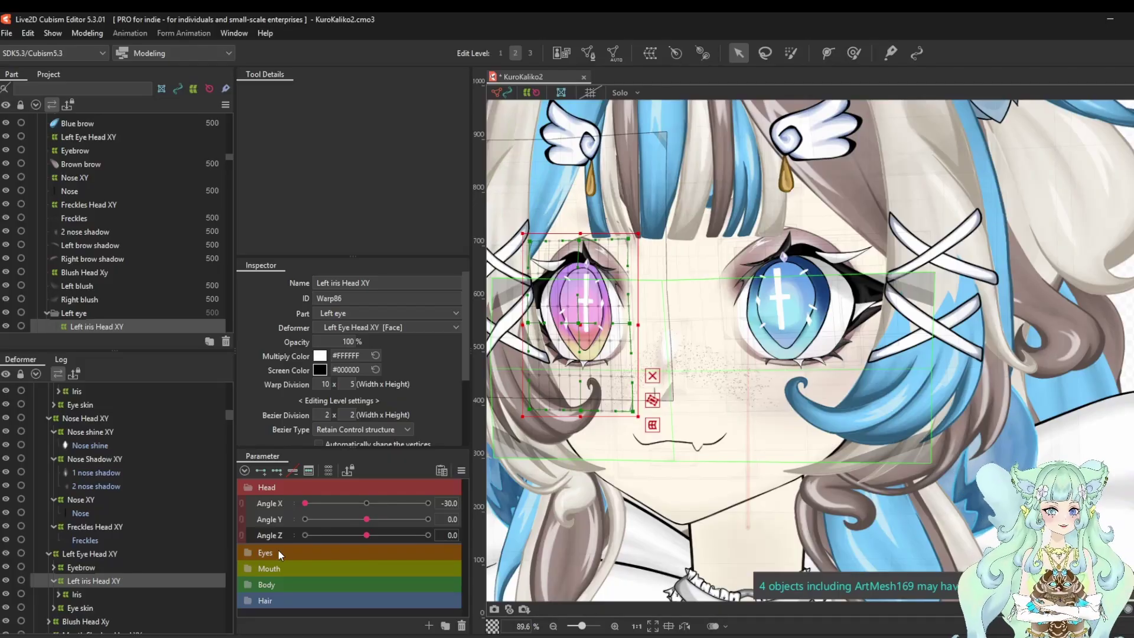
Key Left iris Head XY on Angle X and Angle Y, and shift and brush-reshape its warp at Angle X -30.
left_click(277, 471)
left_click_drag(319, 504, 244, 511)
left_click_drag(596, 398, 603, 400)
key("b")
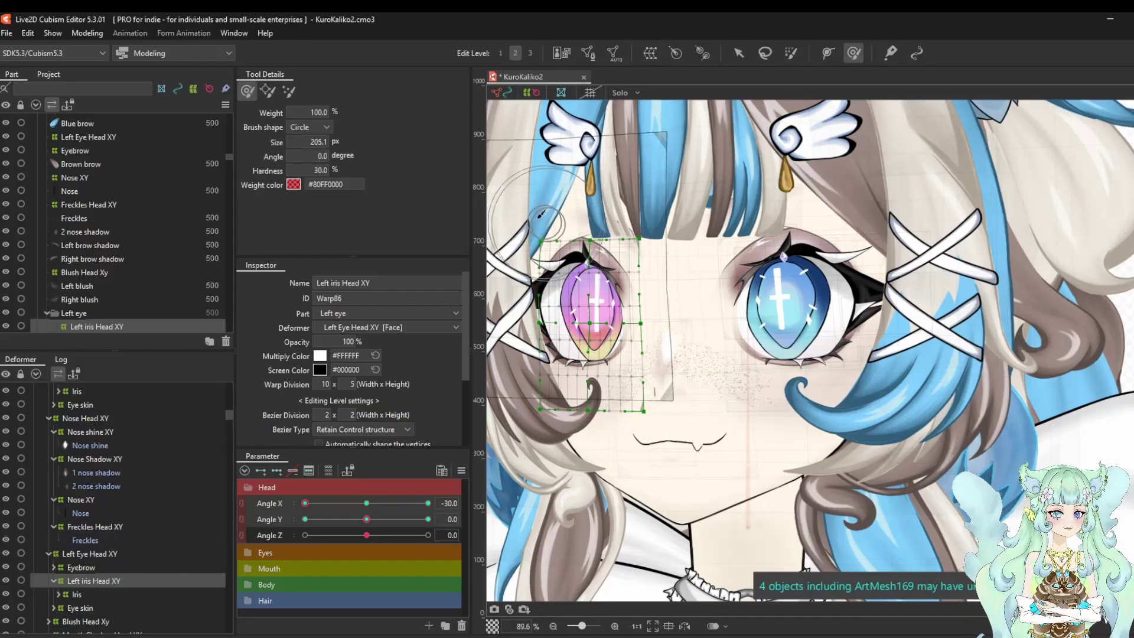
left_click_drag(539, 227, 534, 232)
left_click_drag(608, 273, 607, 311)
left_click_drag(641, 428, 637, 428)
left_click_drag(534, 412, 533, 412)
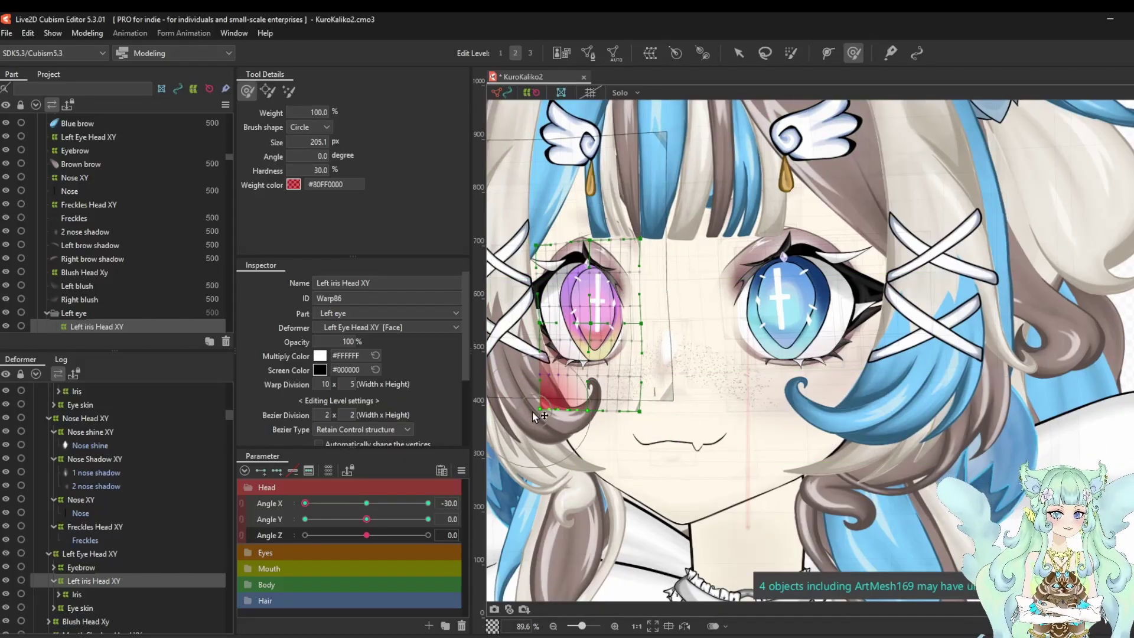
left_click_drag(605, 324, 601, 325)
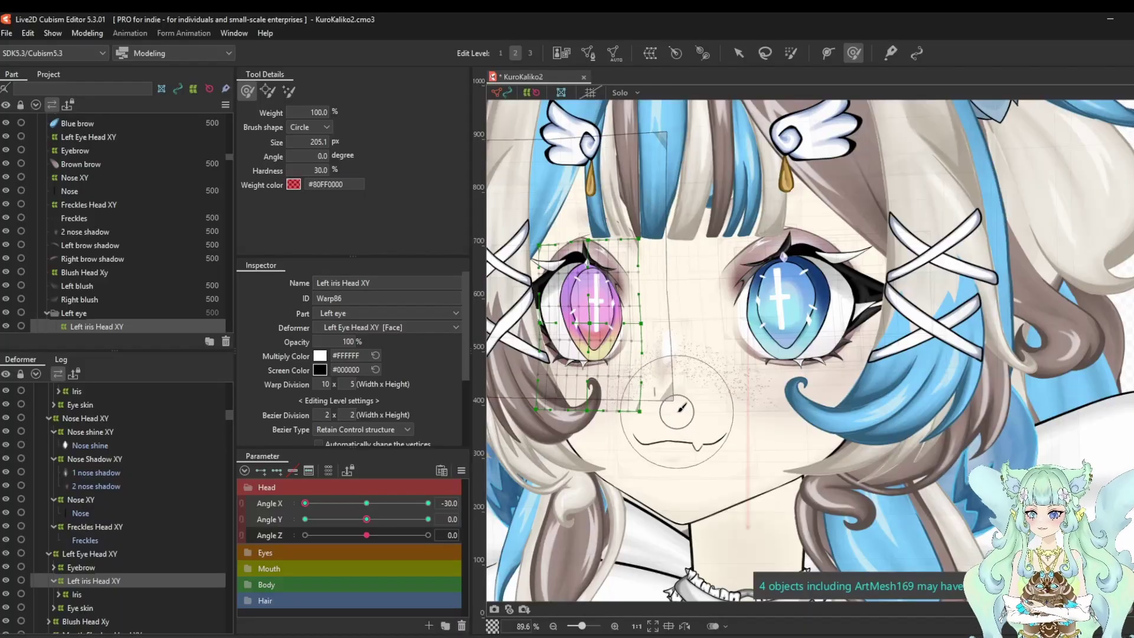
Preview the iris movement during the head turn in the physics settings.
left_click(87, 33)
left_click(88, 159)
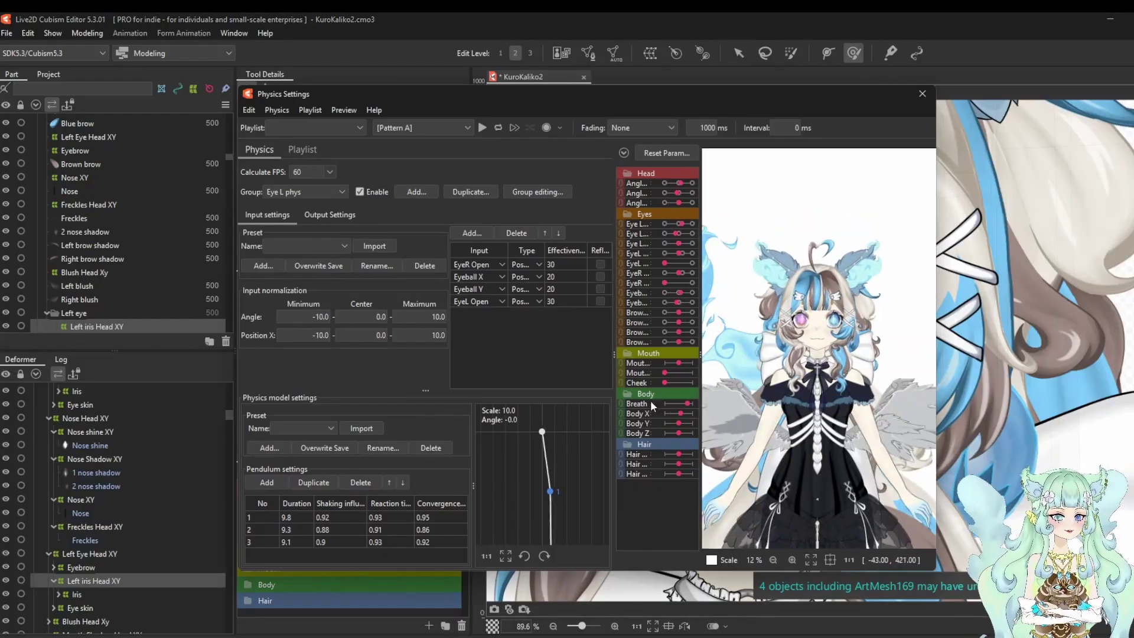
key("Escape")
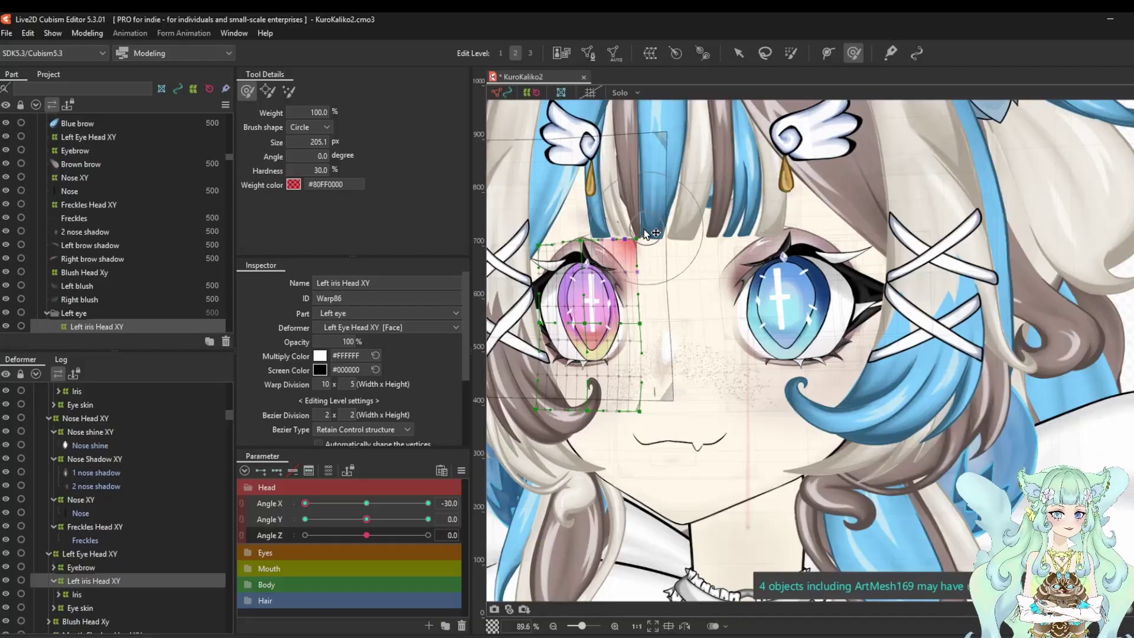
Refine the Left iris Head XY warp at Angle X -30 with the deform brush and recheck it in the physics preview.
left_click_drag(655, 246, 648, 245)
left_click_drag(552, 417, 547, 417)
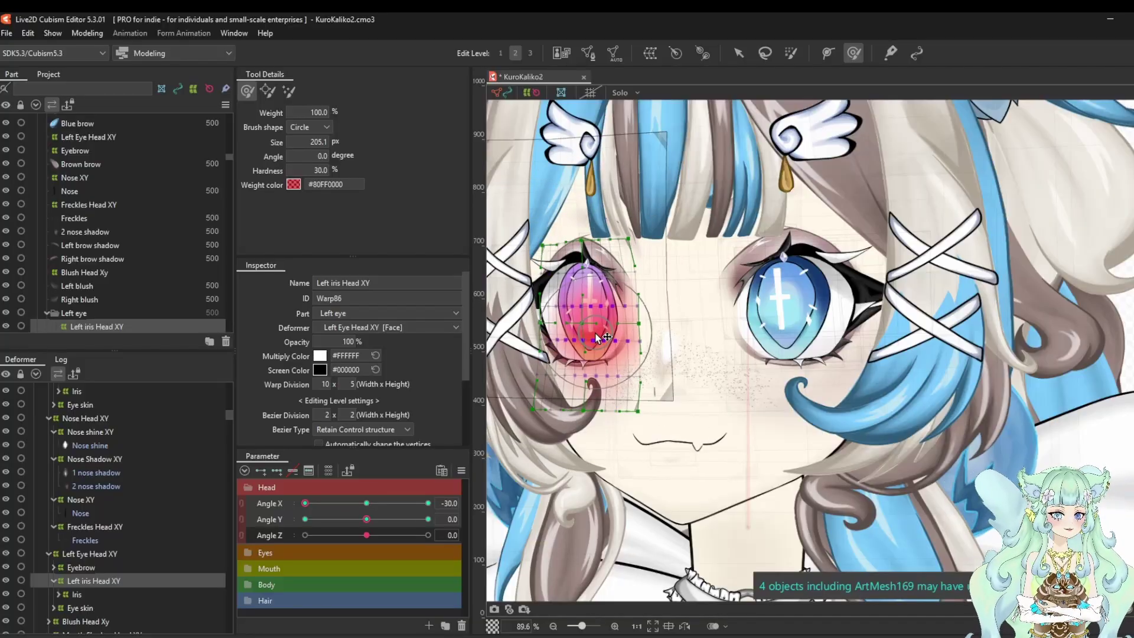
left_click(87, 33)
left_click(112, 306)
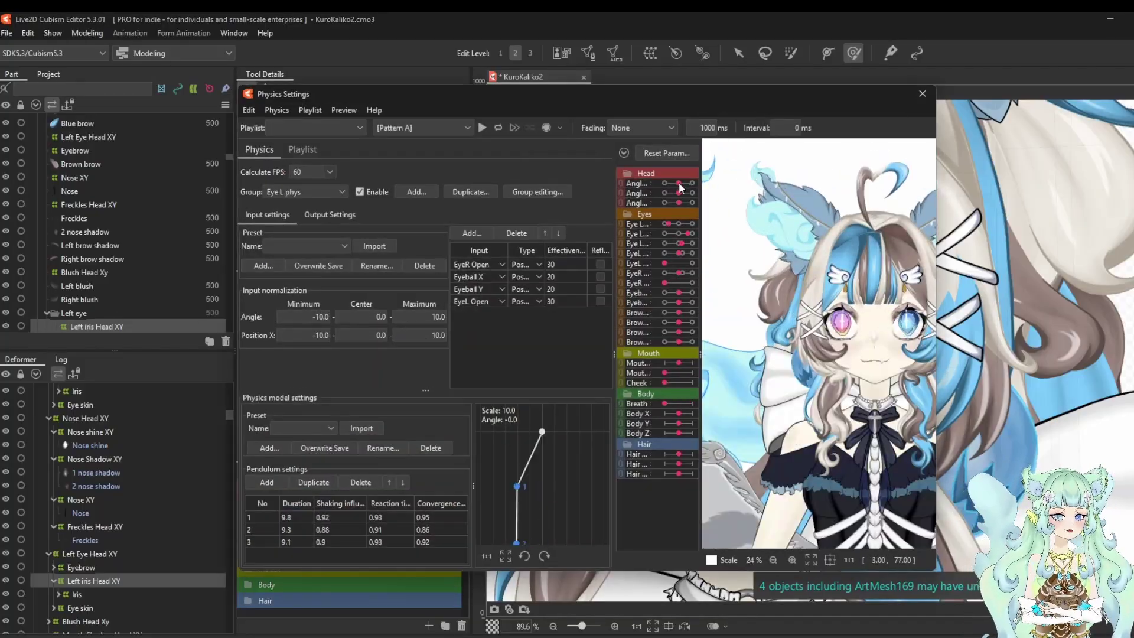
left_click(910, 90)
Open Batch Reflect for Right Iris Head XY and limit the target parameters to Angle X.
left_click(461, 471)
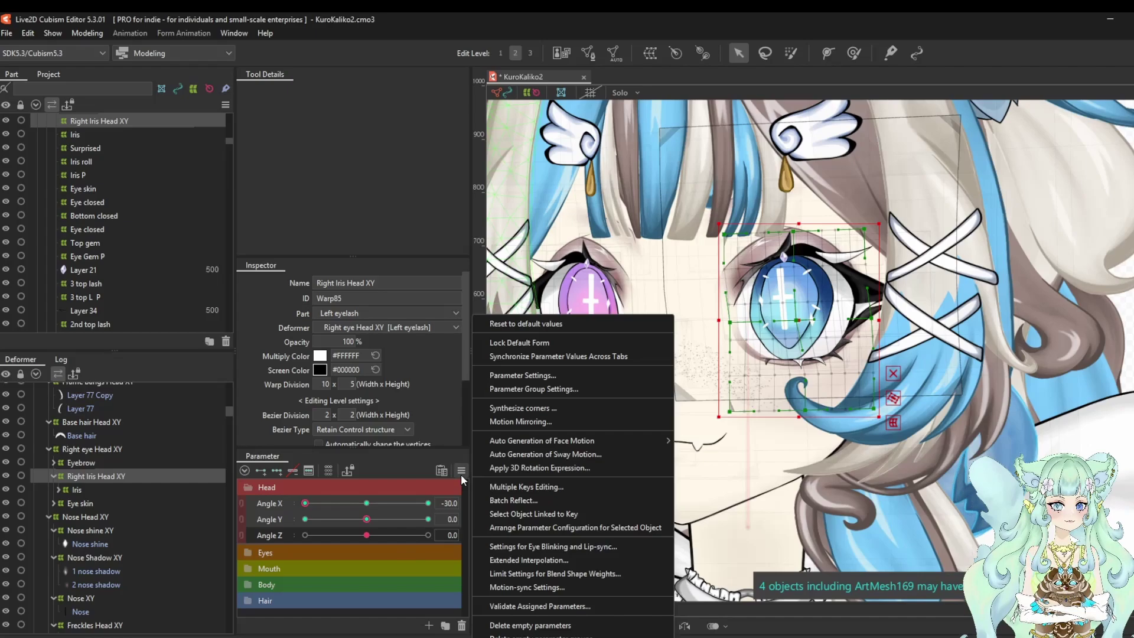
key("Escape")
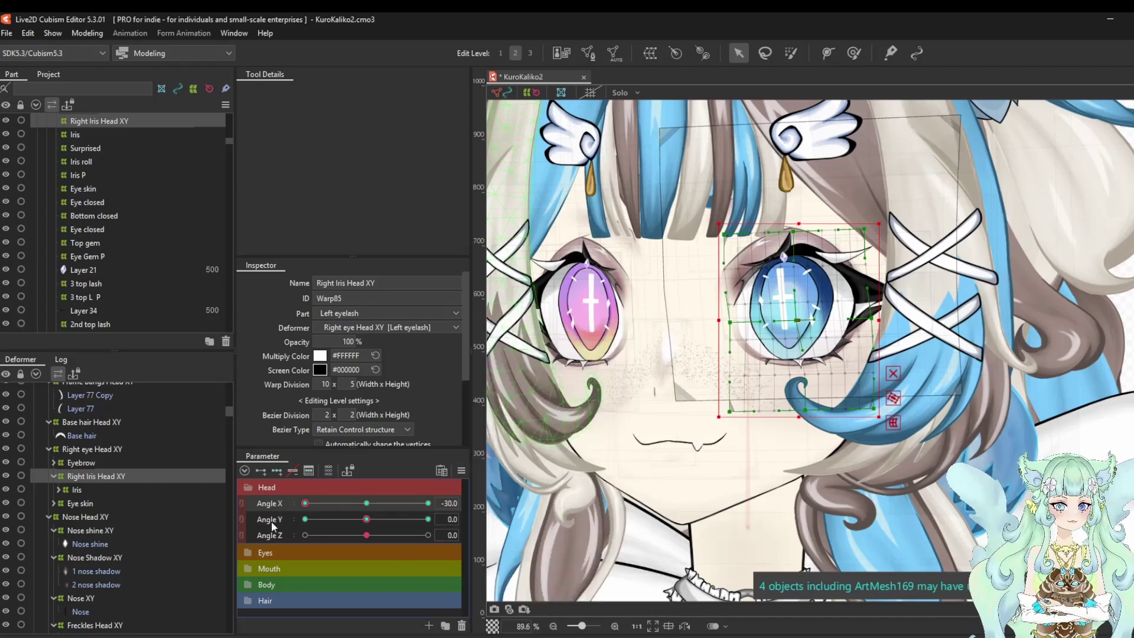
left_click(462, 474)
left_click(522, 417)
left_click(522, 416)
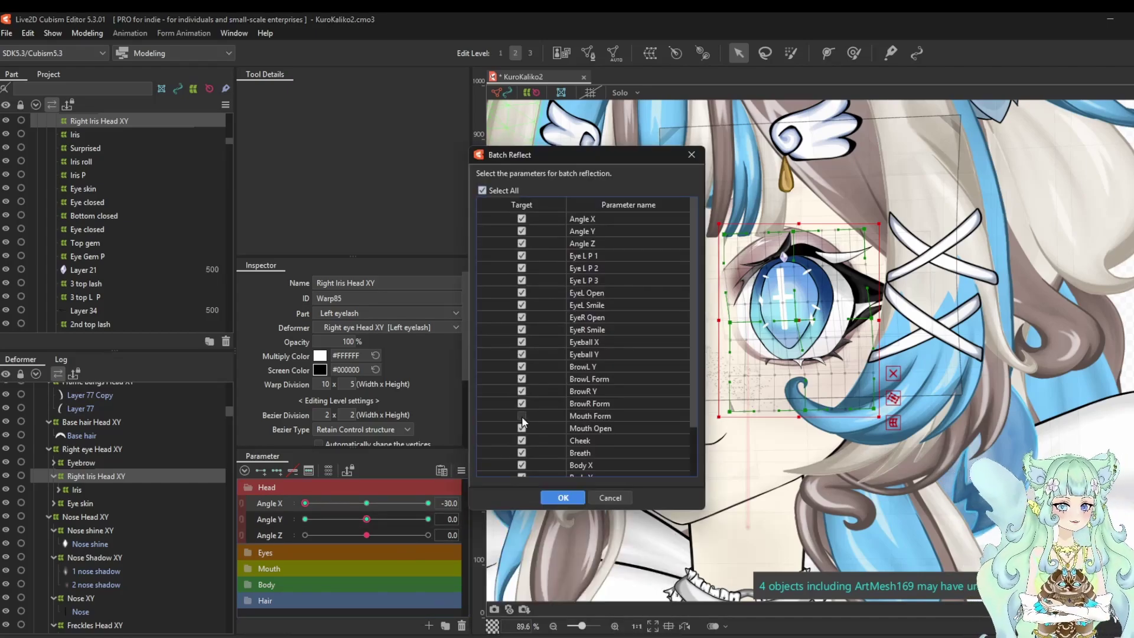
scroll(525, 407, "down", 4)
scroll(525, 377, "up", 4)
left_click(521, 219)
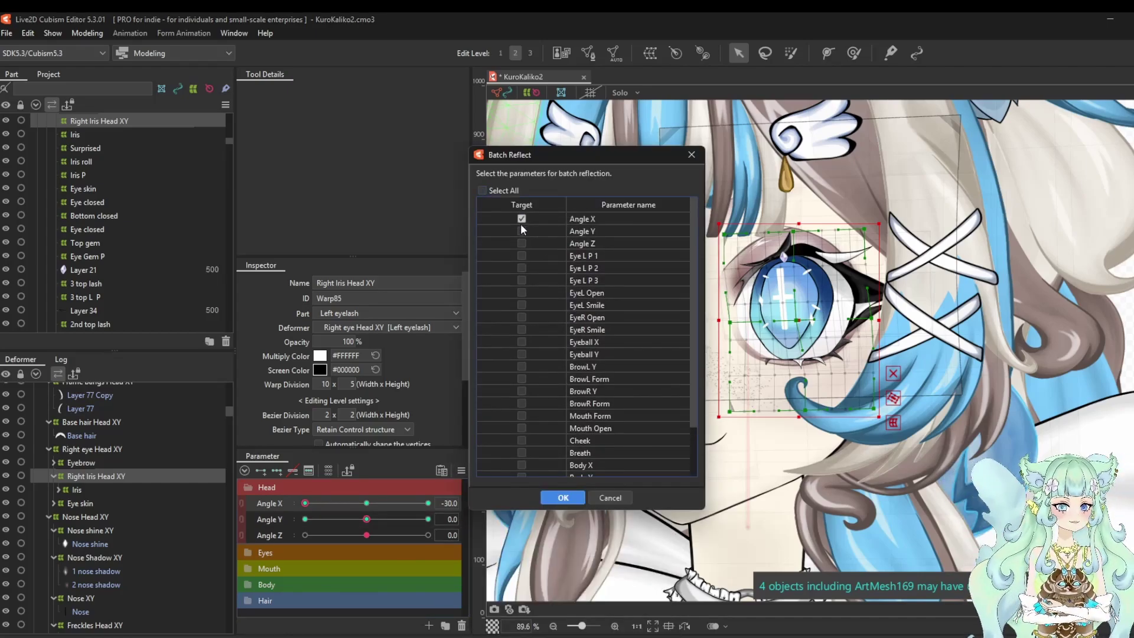
Batch-reflect the Right Iris Head XY warp for the Angle X parameter only, and set Angle X to 30.
left_click(563, 498)
left_click_drag(305, 503, 392, 505)
left_click_drag(284, 509, 392, 513)
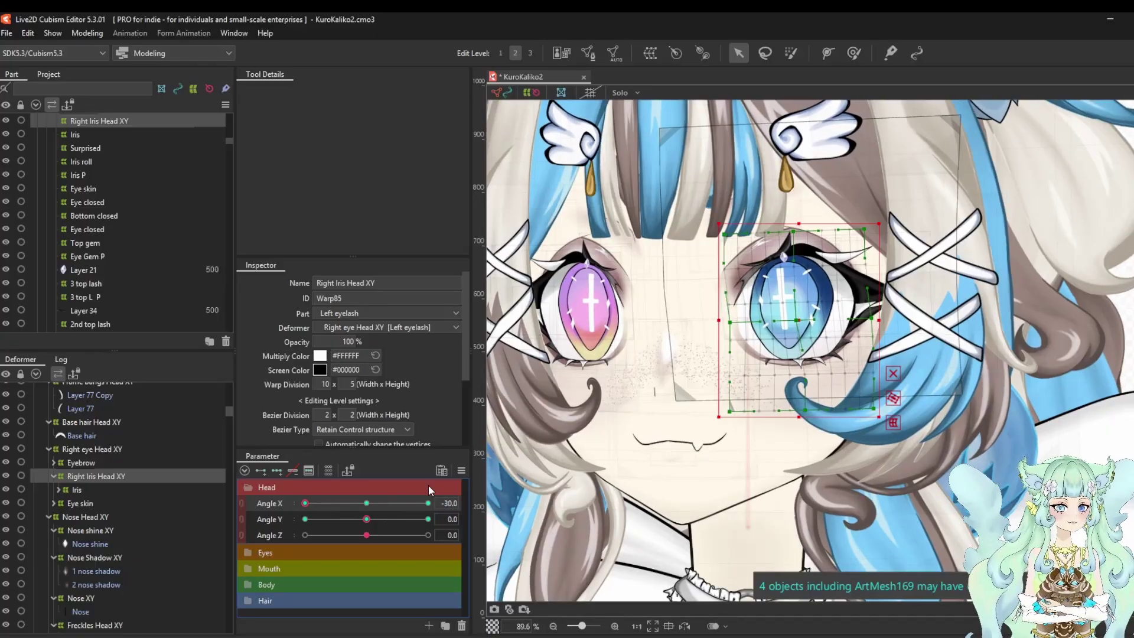
left_click(427, 503)
Run Batch Reflect on the Right Iris Head XY warp with Angle X at 30.
left_click(461, 470)
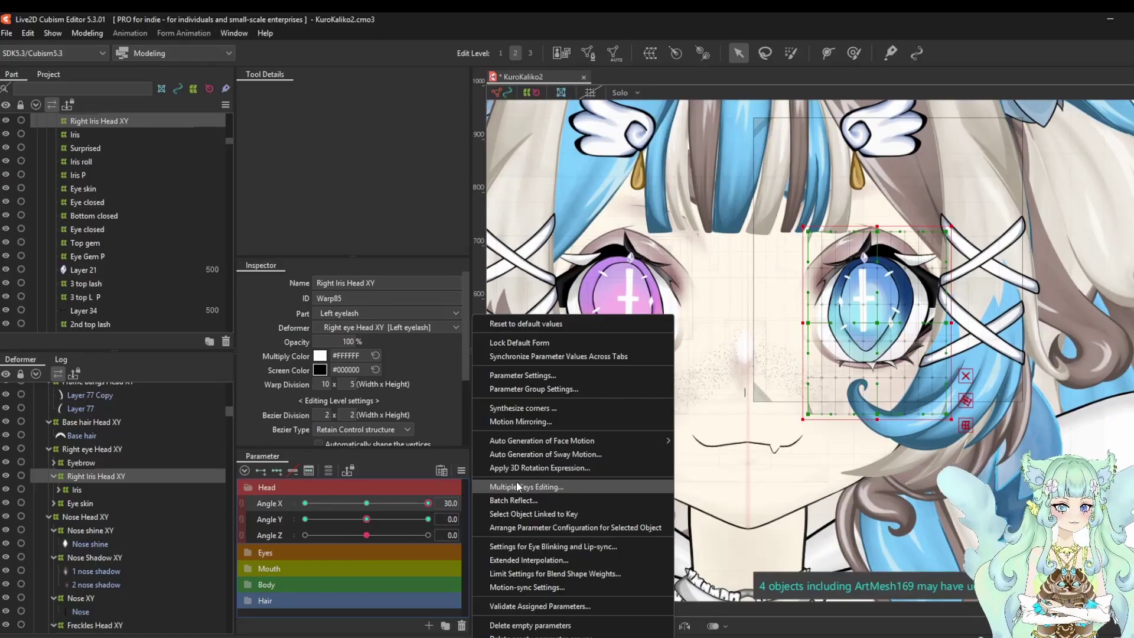
left_click(527, 500)
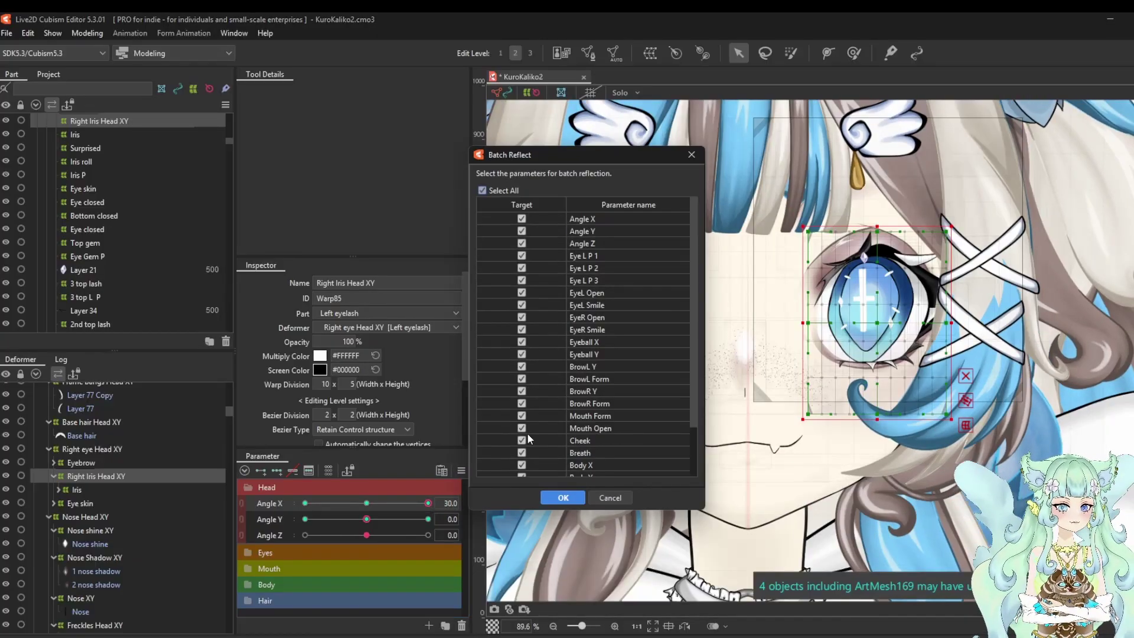
left_click(563, 497)
left_click(461, 470)
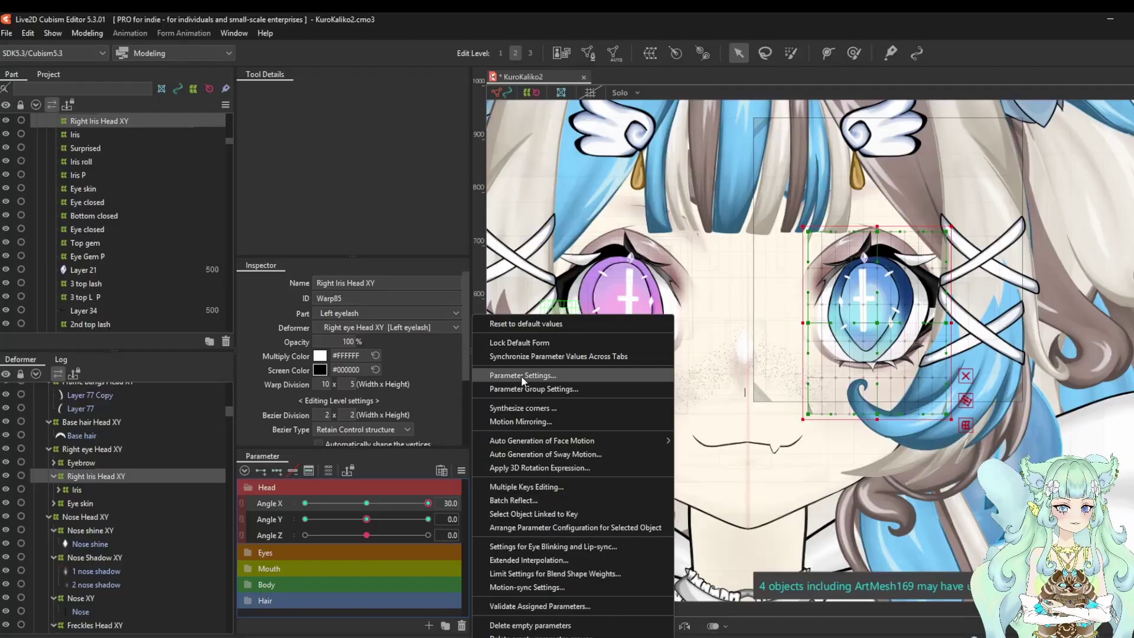
left_click(520, 375)
key("Escape")
left_click(461, 470)
left_click(527, 500)
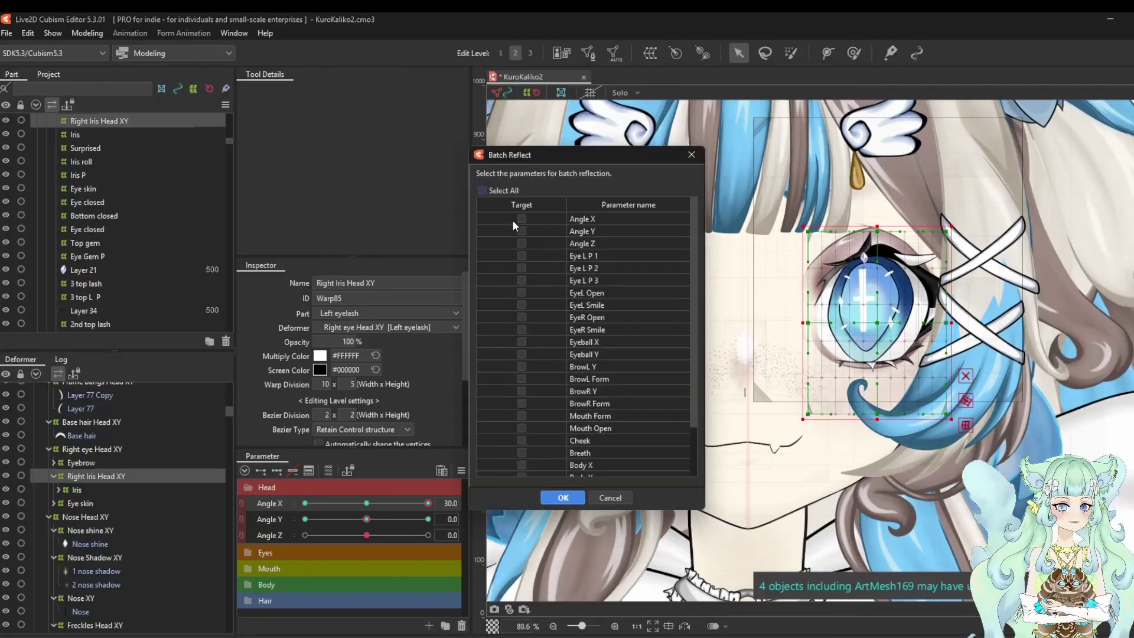
left_click(576, 497)
Select the objects linked to the Angle X -30 key and run Batch Reflect on them for Angle X.
left_click(304, 503)
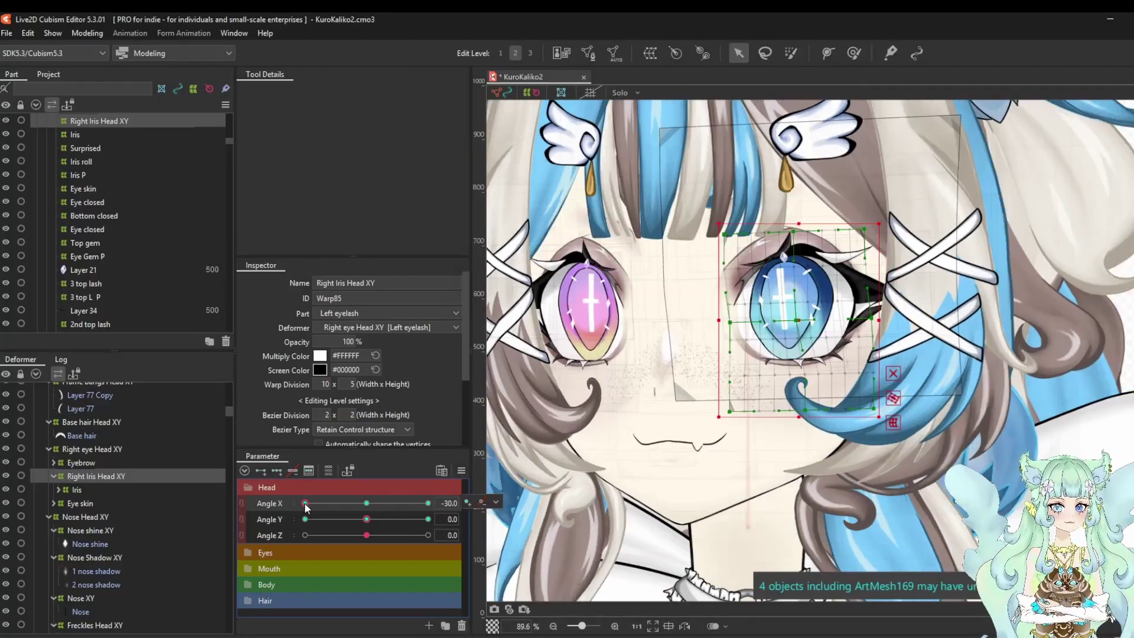
left_click(512, 503)
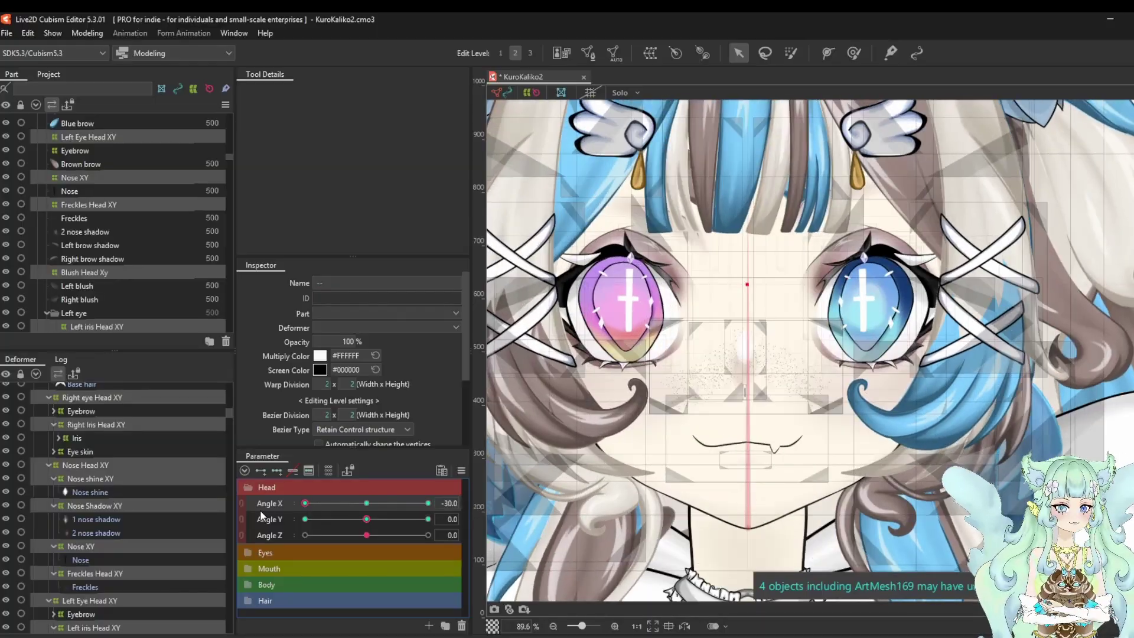
key("ctrl+z")
left_click(461, 470)
left_click(528, 500)
left_click(522, 218)
left_click(563, 496)
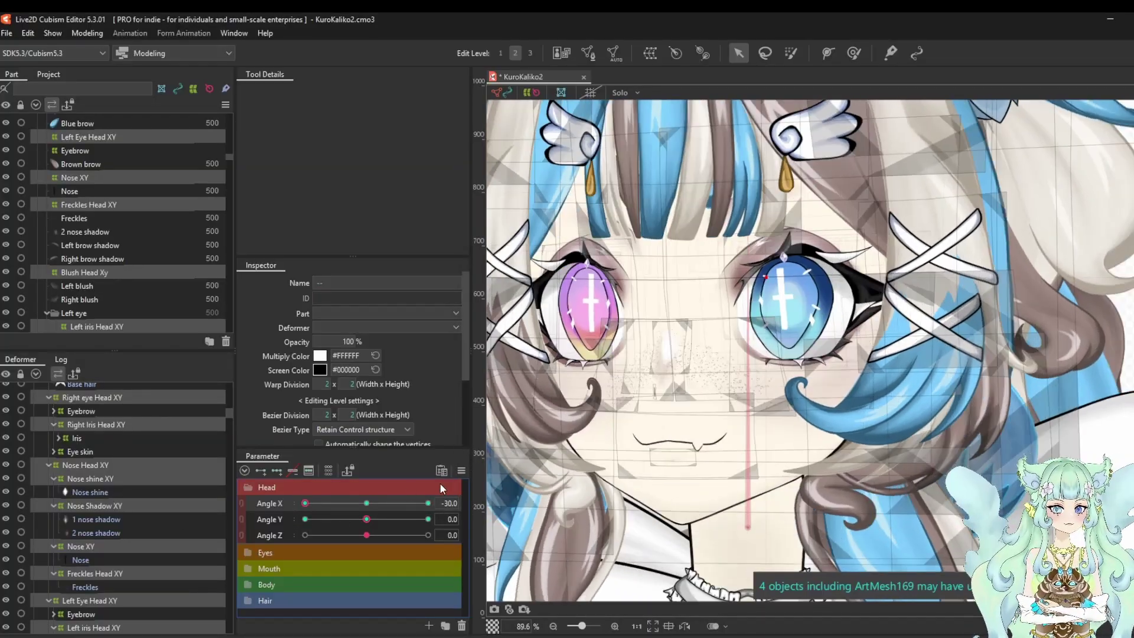
Apply Motion Mirroring to the selected head deformers from Angle X -30 and view the head at 30.
left_click(461, 470)
left_click(531, 607)
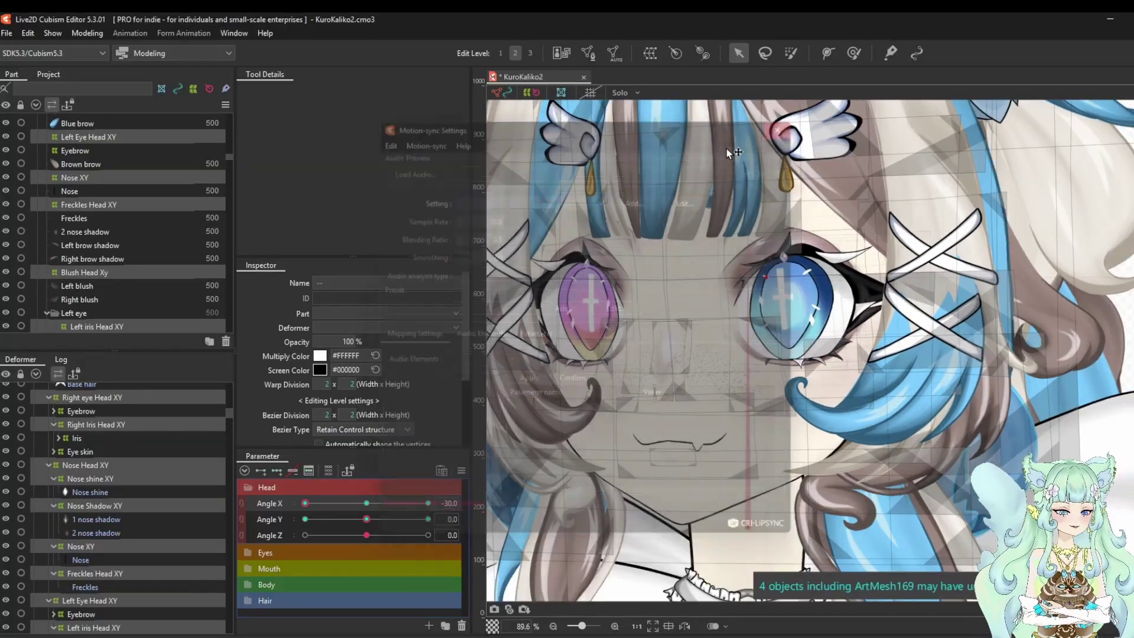
left_click(462, 471)
left_click(529, 421)
left_click(569, 455)
left_click_drag(306, 503, 484, 511)
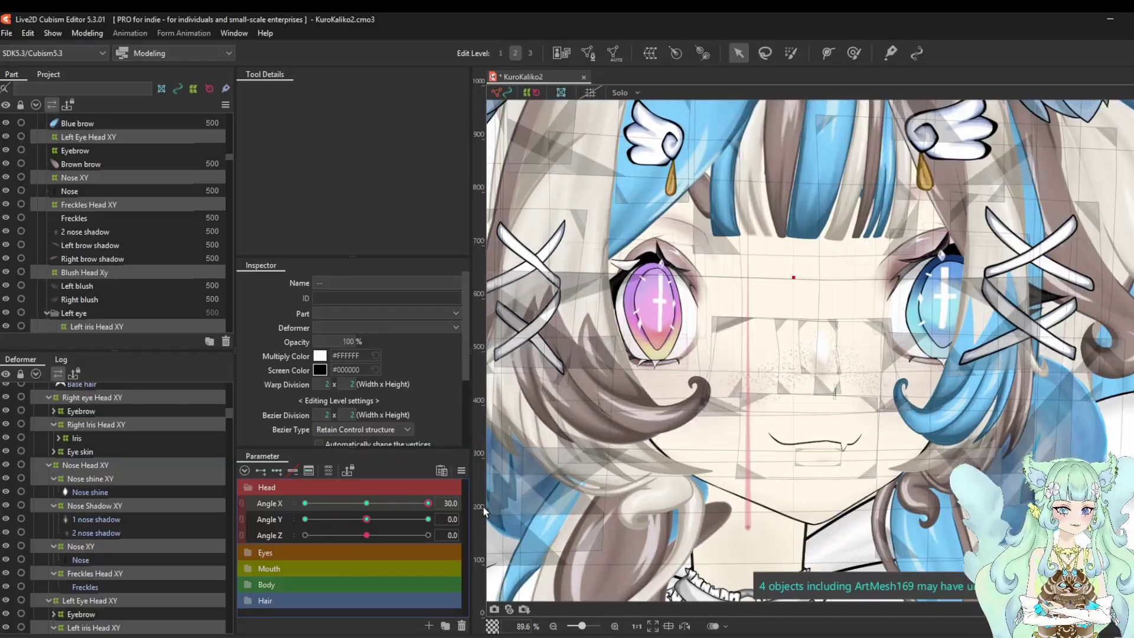
Sweep Angle X to compare both head turns and mirror the selected deformers again from Angle X -30, flipped horizontally.
scroll(859, 384, "down", 6)
left_click_drag(855, 398, 709, 422)
left_click_drag(359, 506, 258, 515)
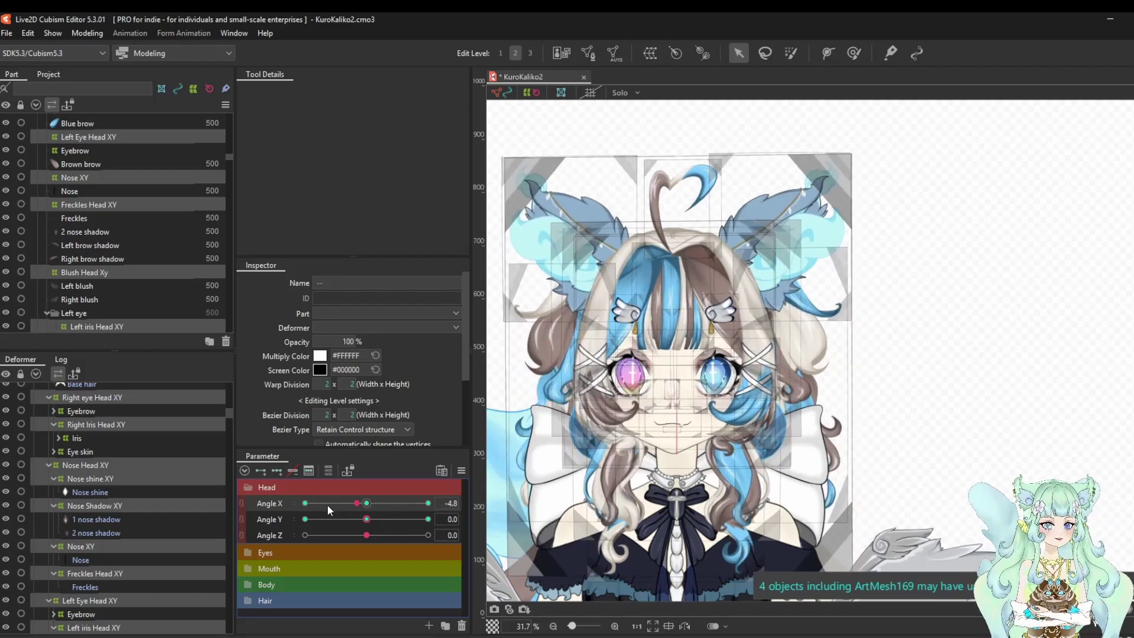
left_click(461, 470)
left_click(522, 422)
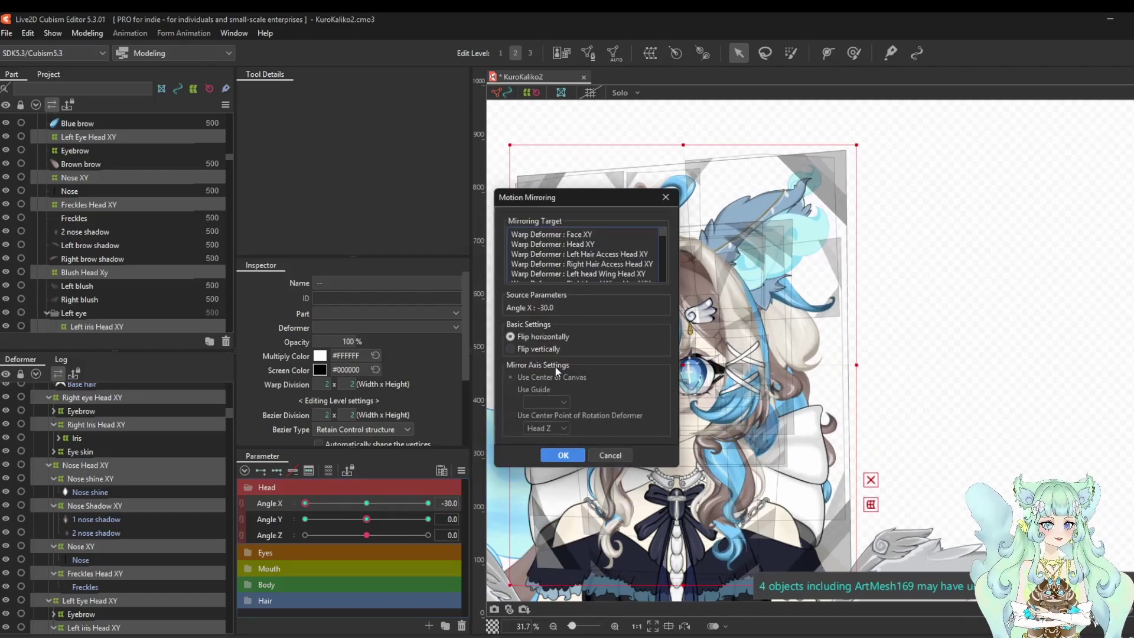
left_click(563, 455)
Select the Head XY warp on its own and try to mirror its Angle X -30 form.
left_click(40, 404)
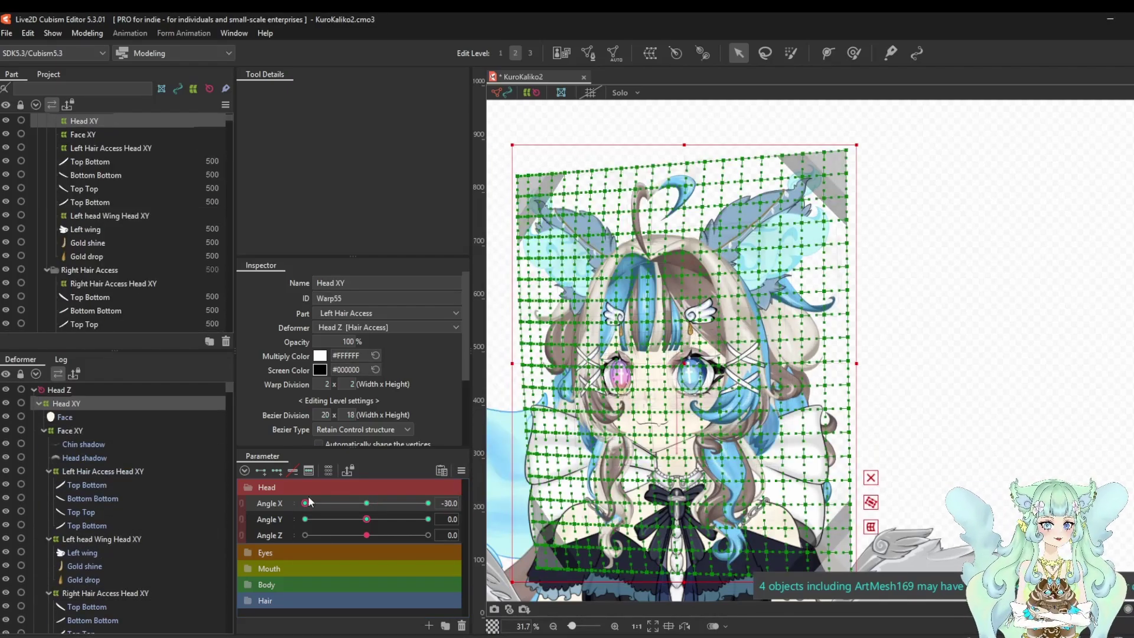
left_click(461, 471)
left_click(526, 407)
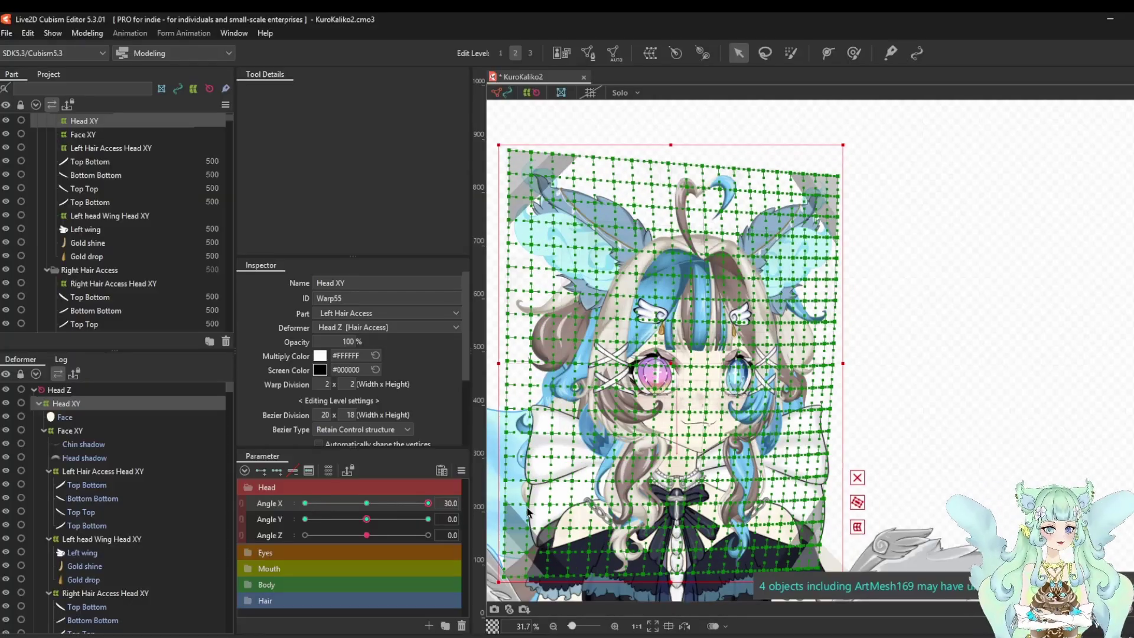
Inspect the Left Hair Access, Right Iris and Head XY warps up close at Angle X 30.
scroll(650, 378, "up", 4)
scroll(561, 403, "down", 2)
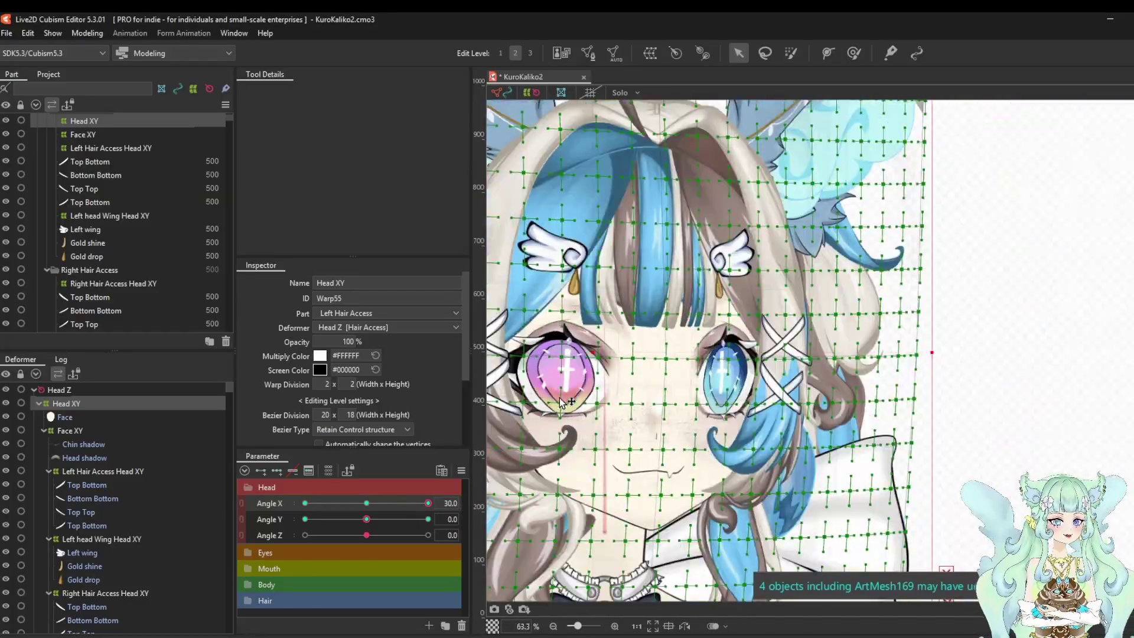
left_click(83, 471)
scroll(89, 490, "down", 3)
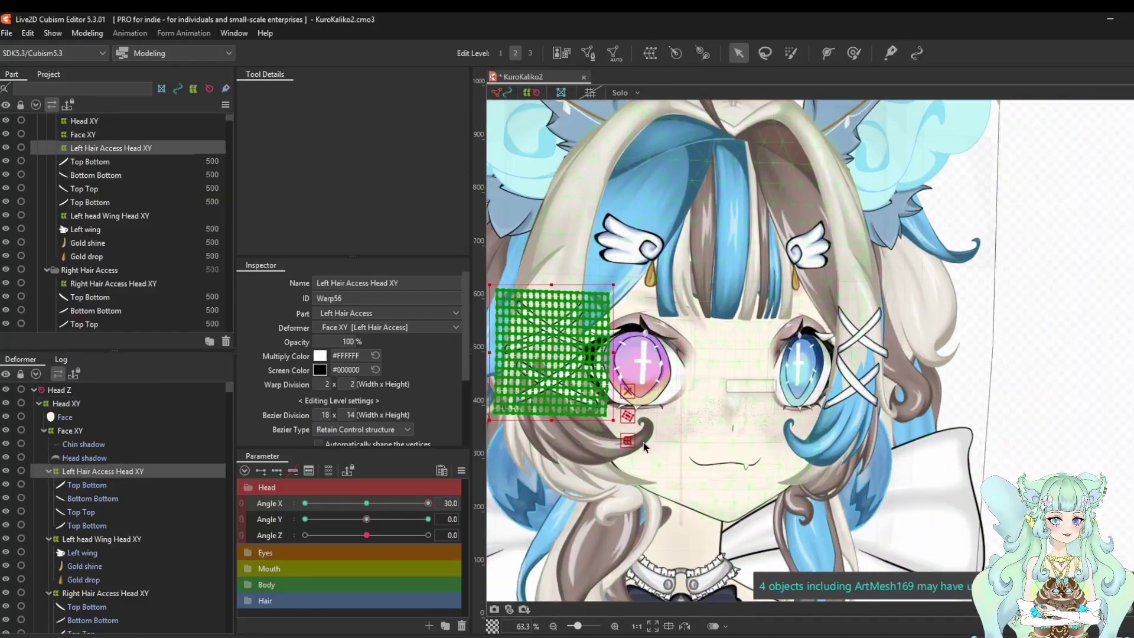
scroll(92, 505, "down", 4)
left_click(92, 476)
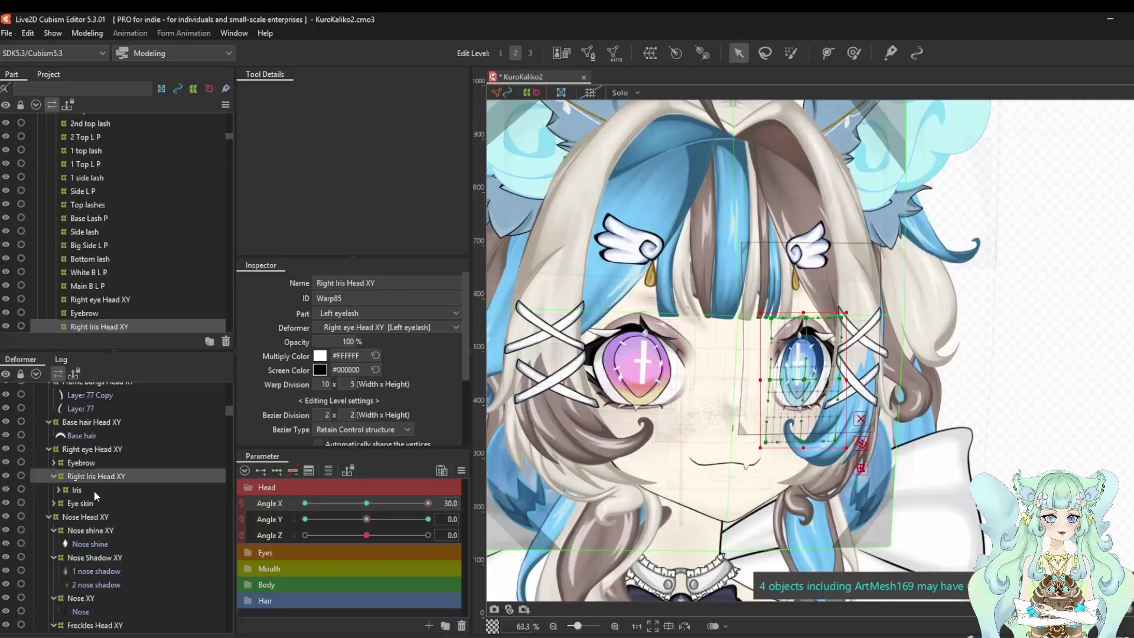
left_click(733, 354)
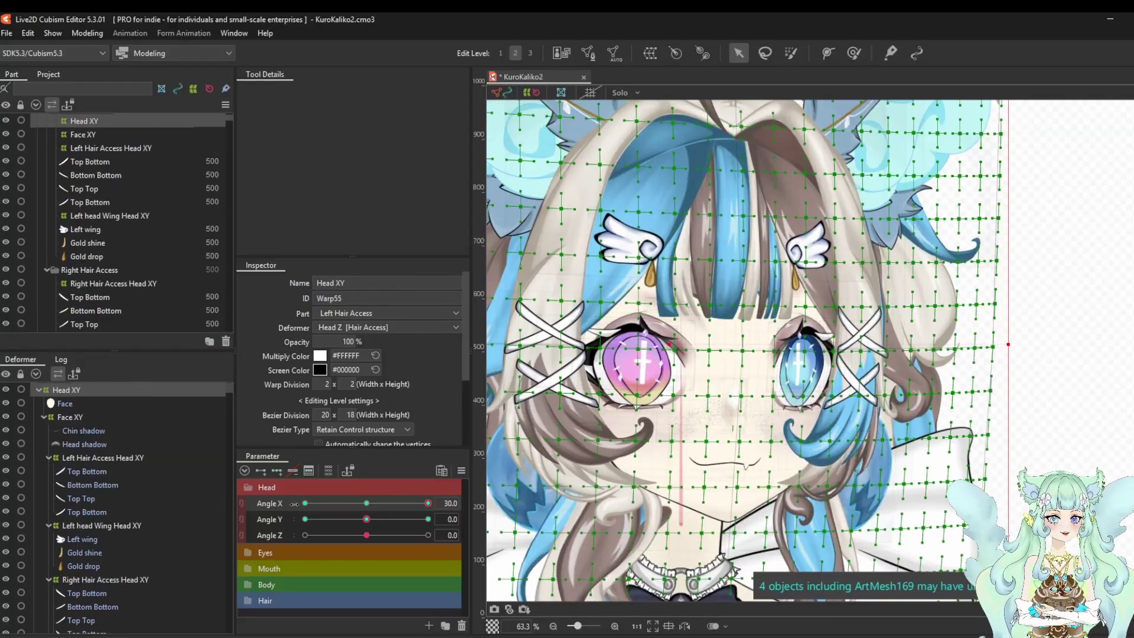
Mirror the Face XY warp's Angle X -30 form to the opposite side with Motion Mirroring.
left_click_drag(428, 503, 305, 503)
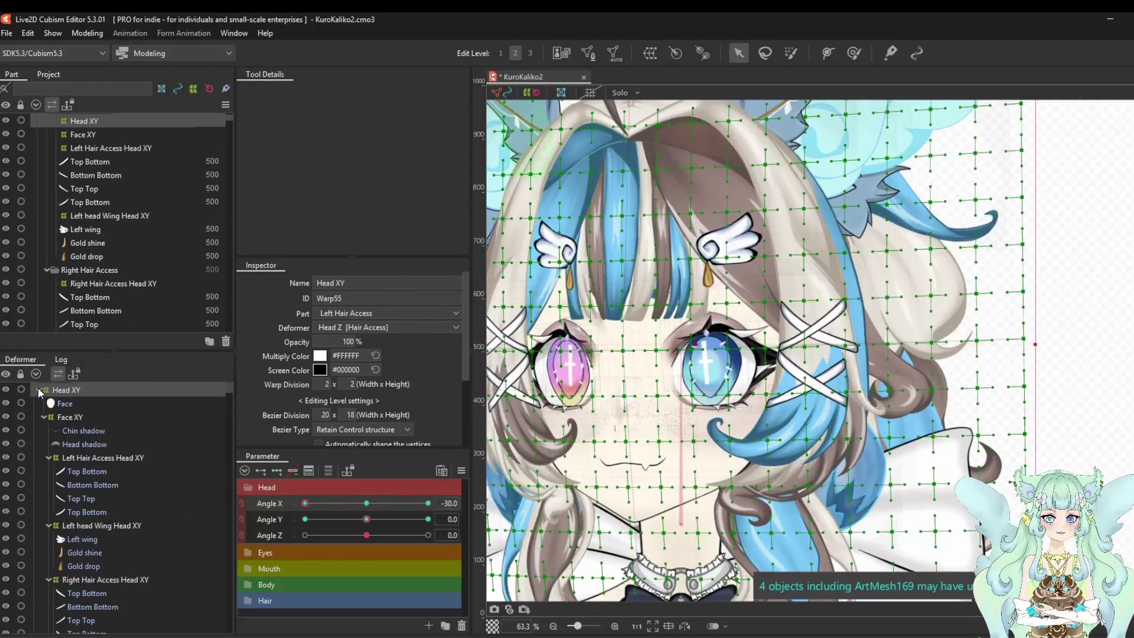
left_click(71, 458)
left_click(69, 418)
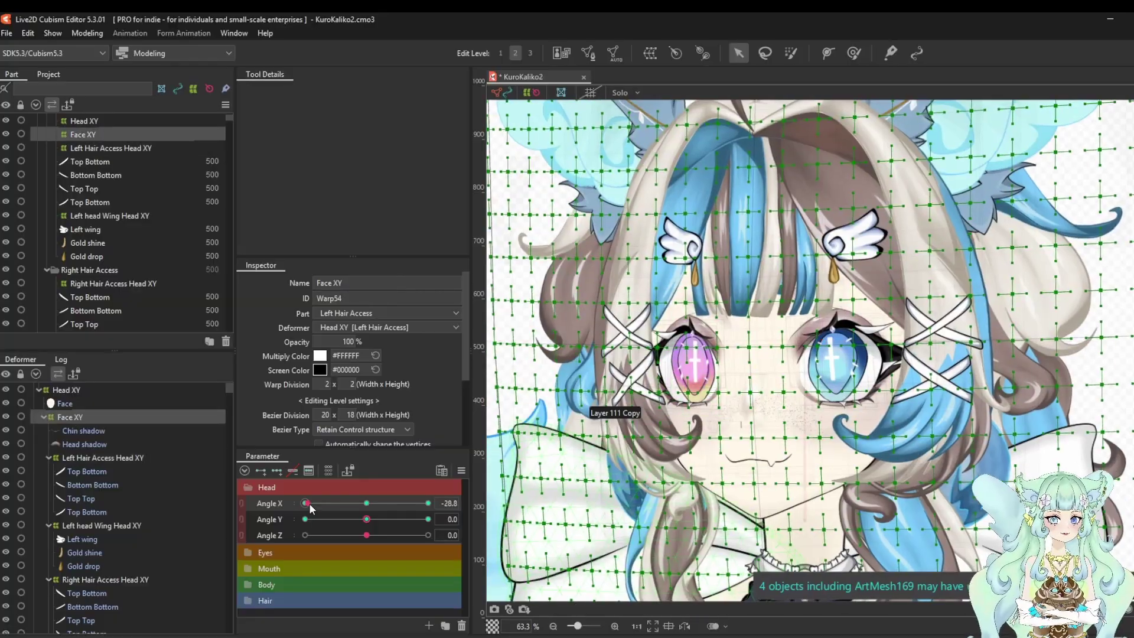
left_click(461, 470)
left_click(520, 421)
left_click(587, 365)
left_click(571, 453)
Mirror the Head XY warp horizontally from Angle X -30 to the opposite side and check the whole head.
left_click_drag(304, 503, 223, 501)
left_click(66, 390)
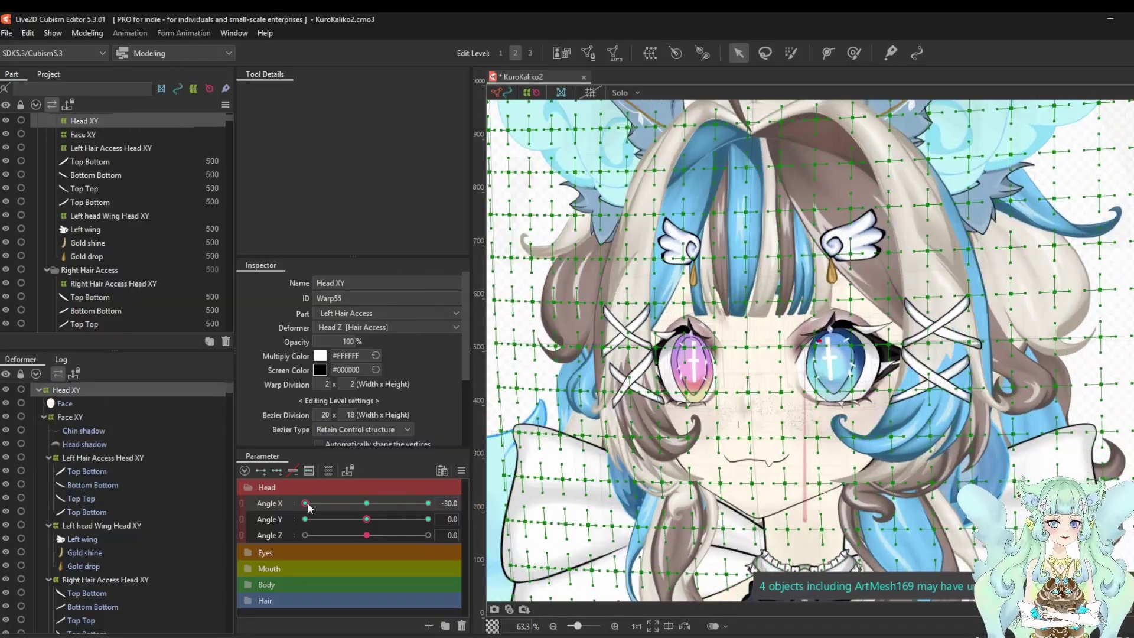
left_click(461, 471)
left_click(542, 373)
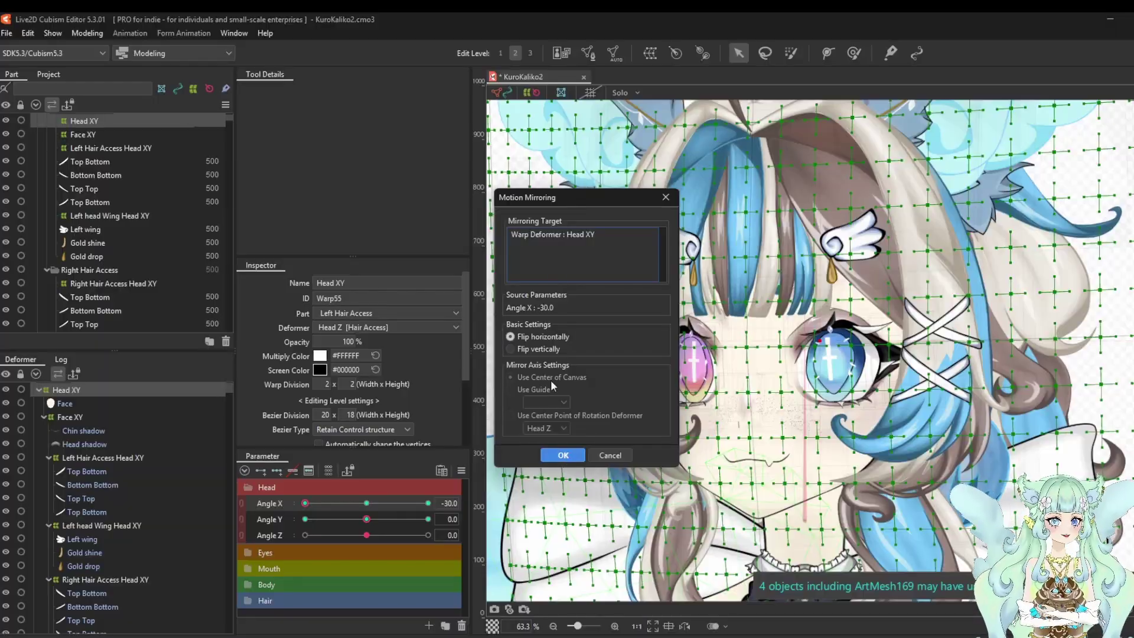
left_click(563, 455)
scroll(676, 376, "down", 5)
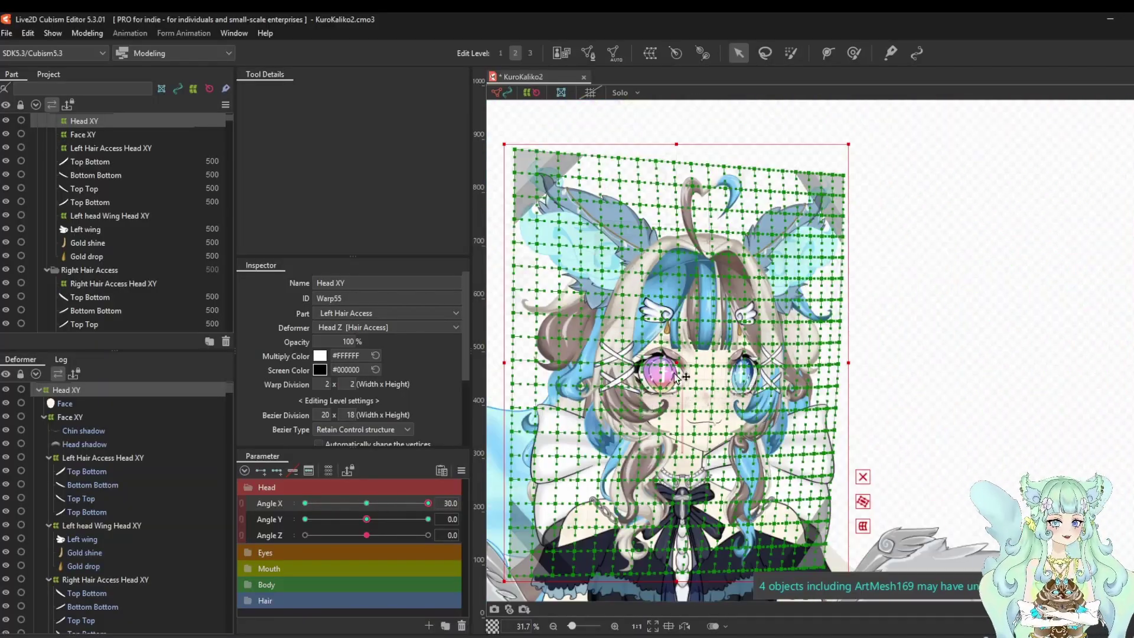
scroll(676, 377, "up", 2)
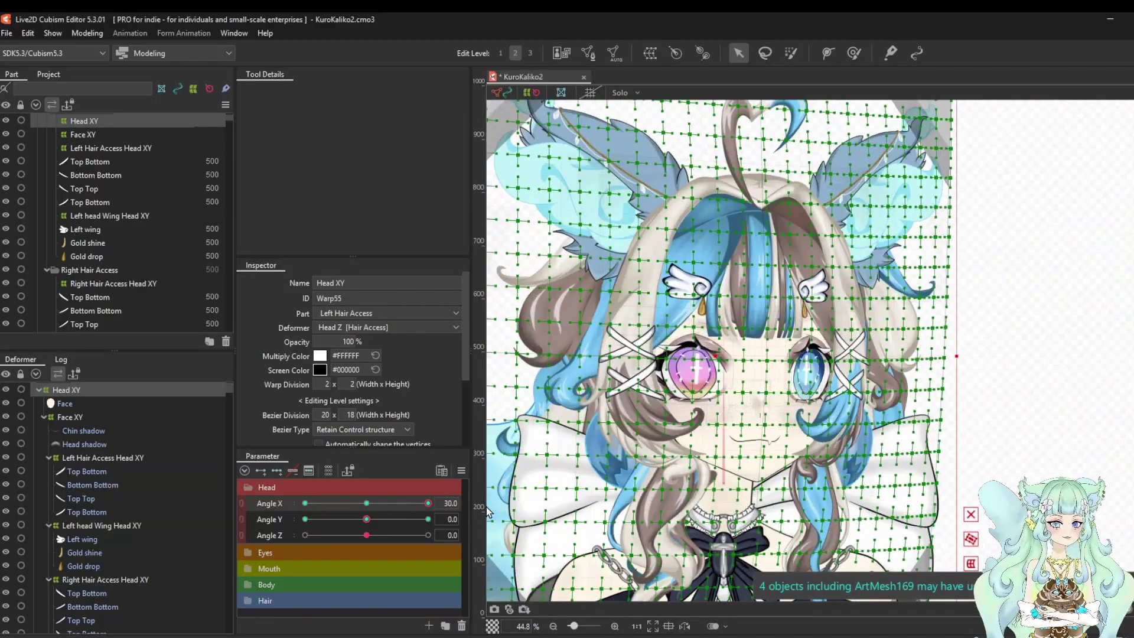
Select the Left head Wing Head XY warp and adjust its outer edge with the deform brush at Angle X 30.
left_click(74, 417)
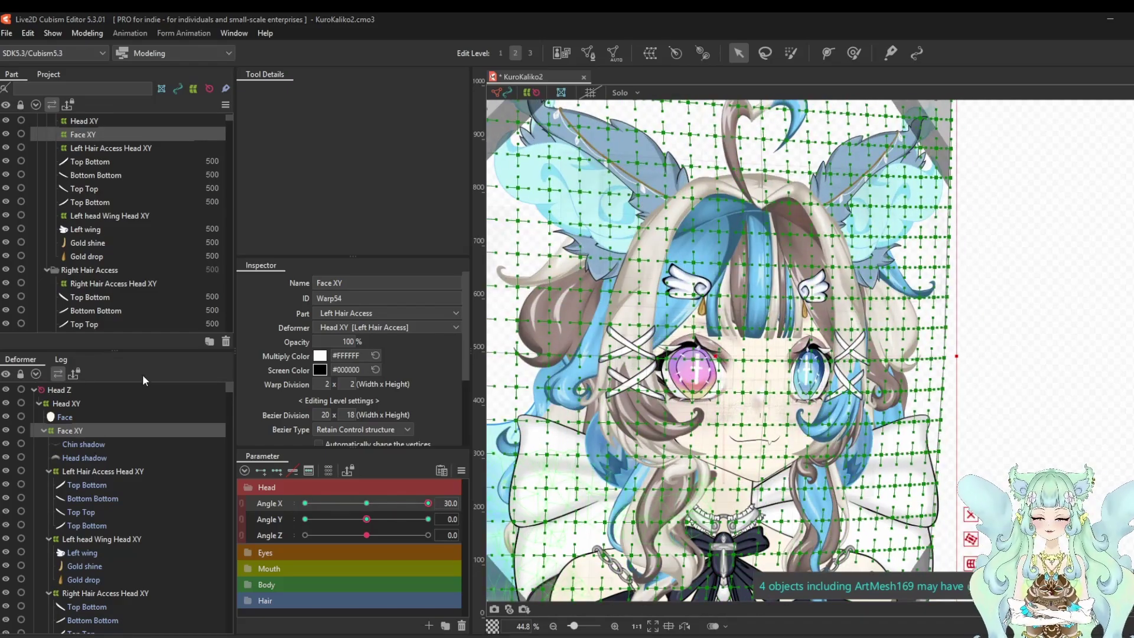
left_click(89, 473)
scroll(617, 399, "up", 6)
left_click(97, 539)
scroll(97, 539, "down", 1)
scroll(804, 295, "down", 5)
scroll(799, 198, "up", 5)
mouse_move(428, 503)
left_mouse_down()
mouse_move(272, 524)
mouse_move(429, 505)
left_mouse_up()
left_click_drag(730, 202, 648, 234)
key("b")
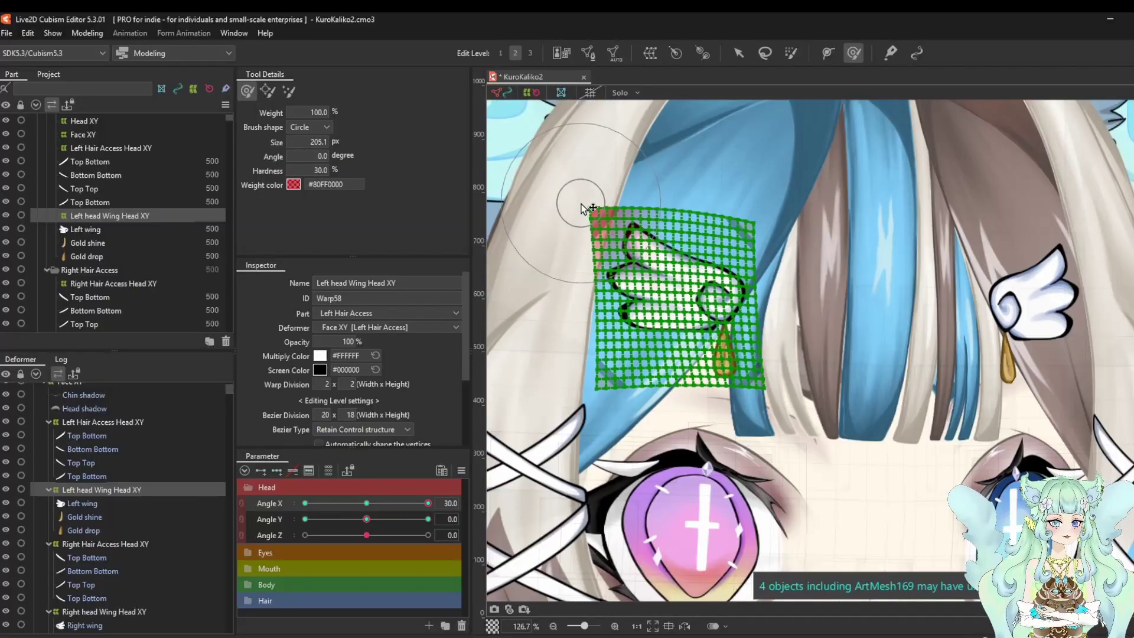
scroll(495, 383, "down", 2)
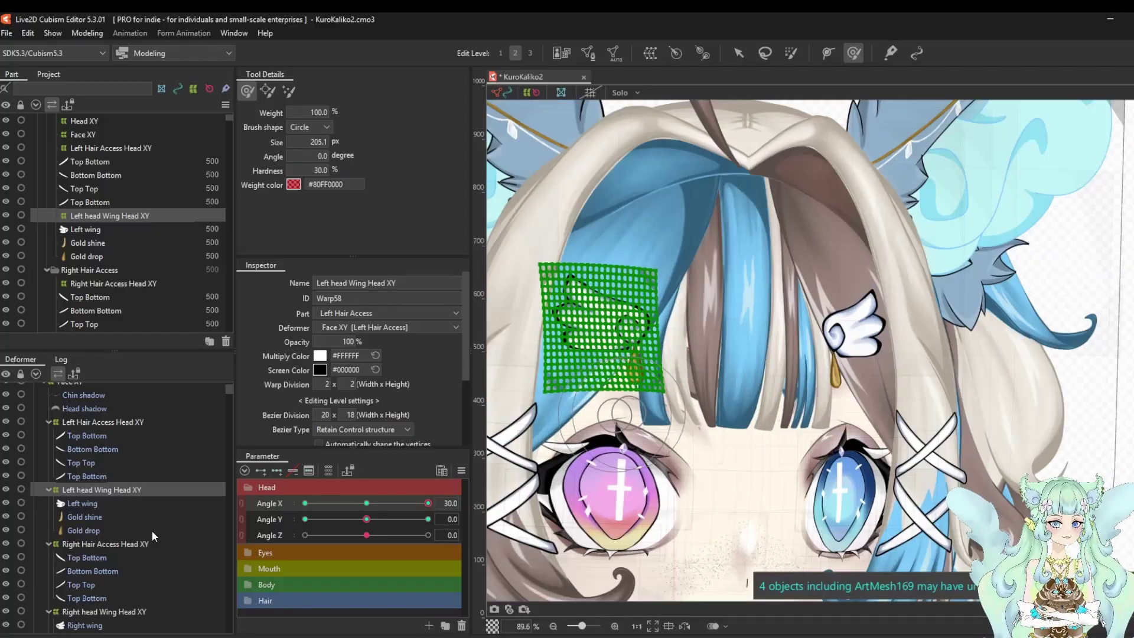
Reshape the Right Hair Access Head XY warp around the crossed ribbons with the deform brush at Angle X 30.
left_click(148, 543)
scroll(997, 499, "up", 4)
left_click_drag(899, 195, 890, 196)
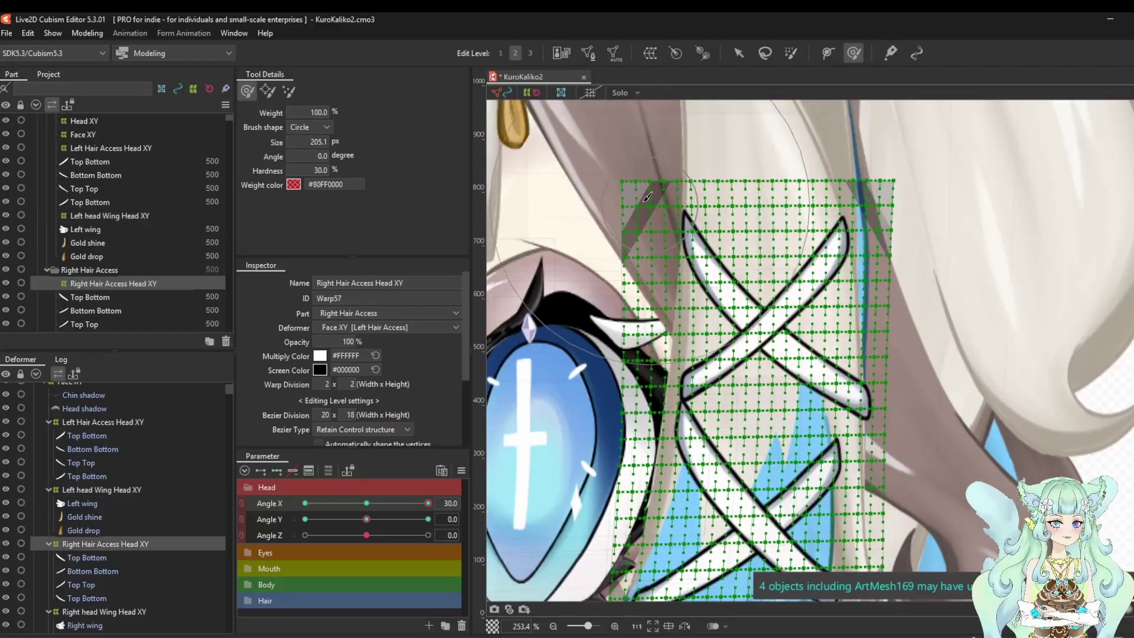
left_click_drag(845, 507, 866, 303)
left_click_drag(908, 452, 897, 457)
left_click_drag(797, 336, 820, 473)
scroll(821, 474, "down", 2)
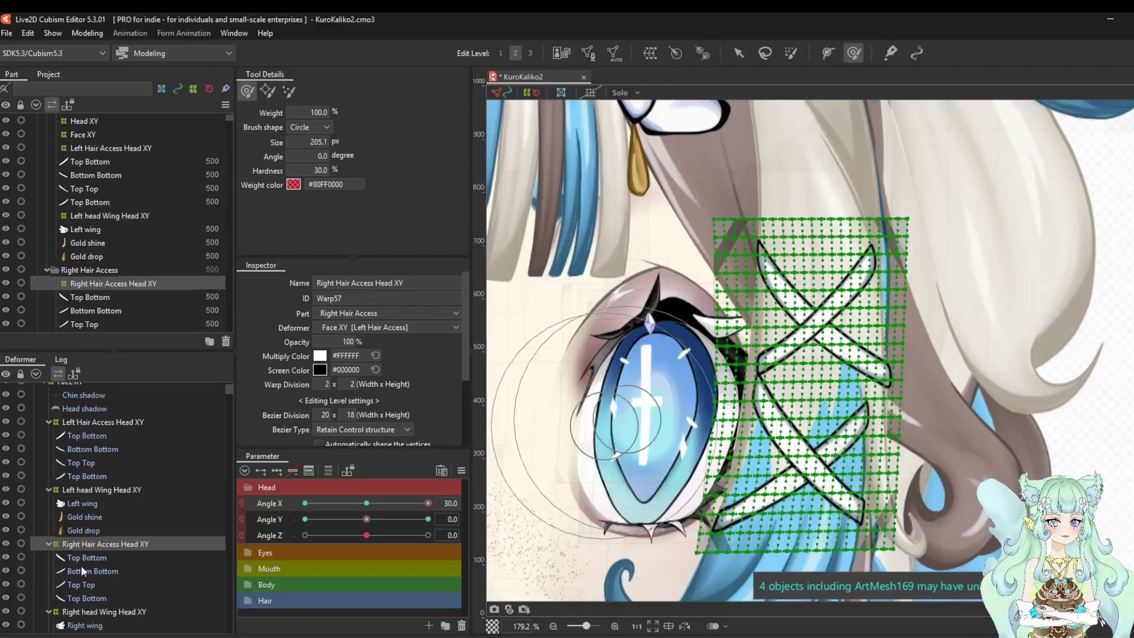
Adjust the inner edge of the Right head Wing Head XY warp with the deform brush at Angle X 30.
left_click(104, 612)
left_click_drag(501, 271, 488, 491)
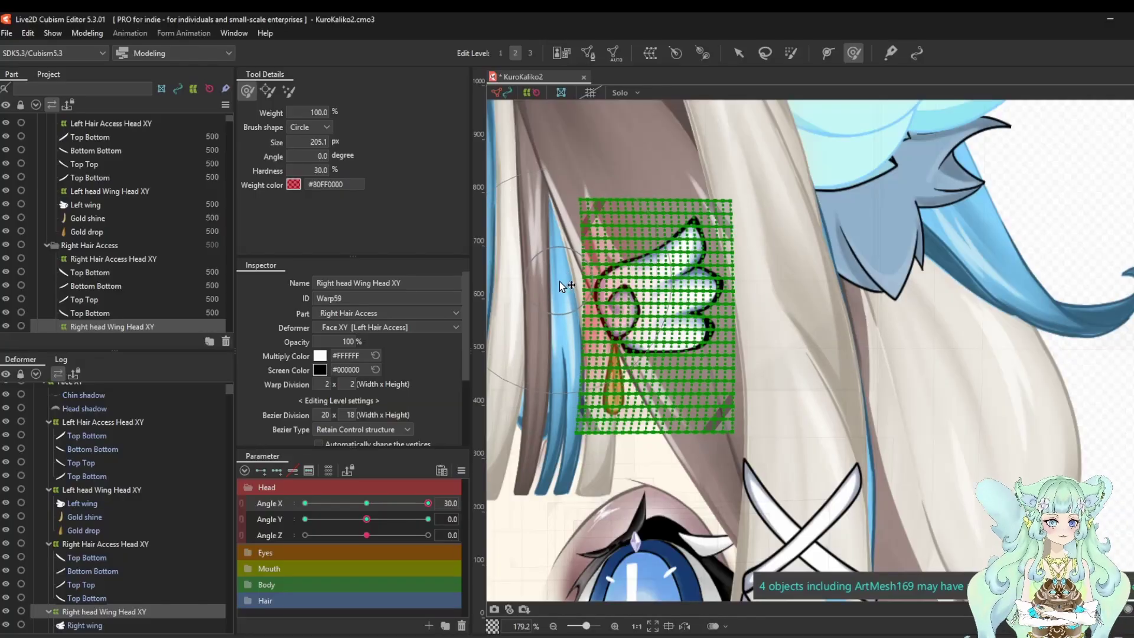
mouse_move(426, 500)
left_mouse_down()
mouse_move(303, 517)
mouse_move(431, 503)
left_mouse_up()
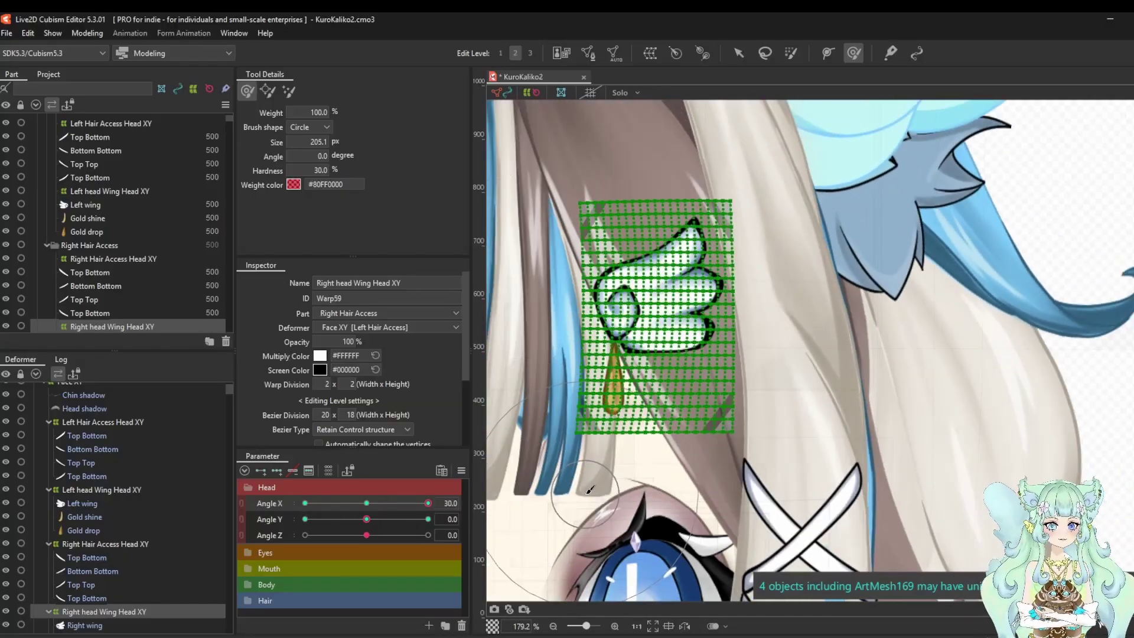
Shift the Right head Wing Head XY warp slightly toward the center bangs at Angle X -30.
scroll(562, 470, "down", 2)
left_click_drag(562, 470, 820, 426)
left_click_drag(428, 503, 305, 503)
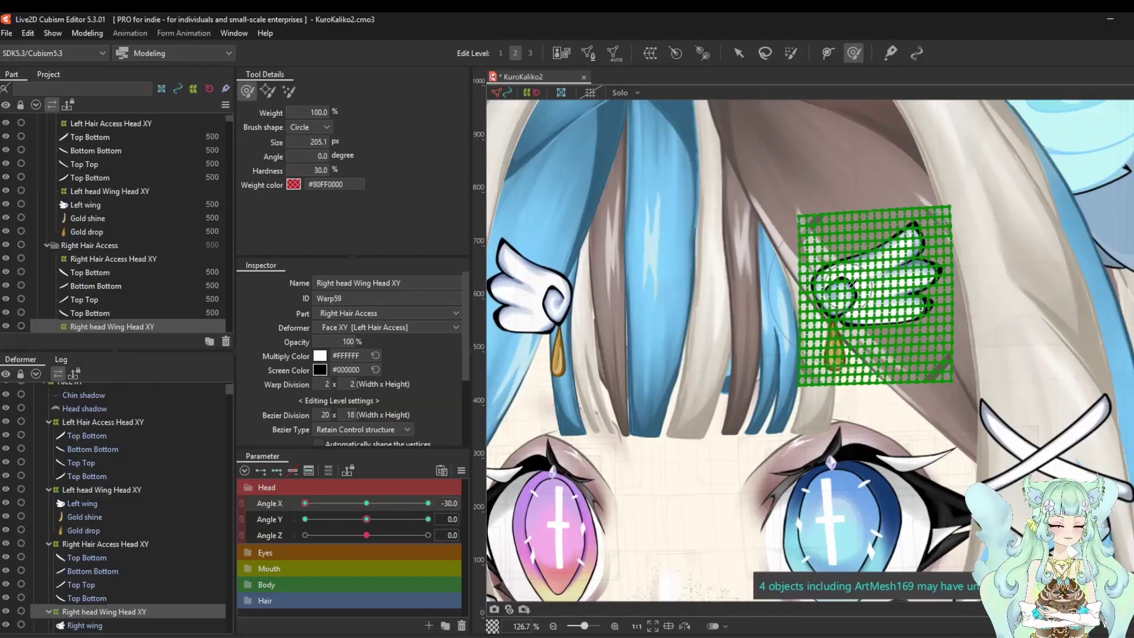
left_click_drag(794, 216, 785, 210)
left_click_drag(869, 305, 864, 300)
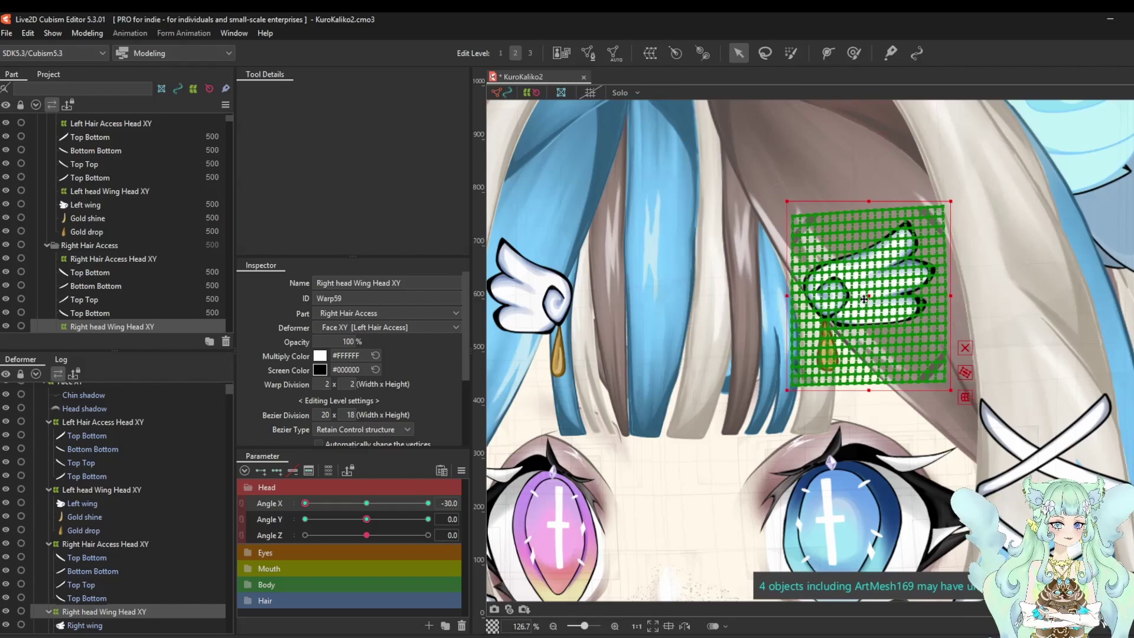
Compare the Left and Right head Wing Head XY warps while turning Angle X from -30 to 30.
left_click(102, 490)
scroll(635, 414, "left", 5)
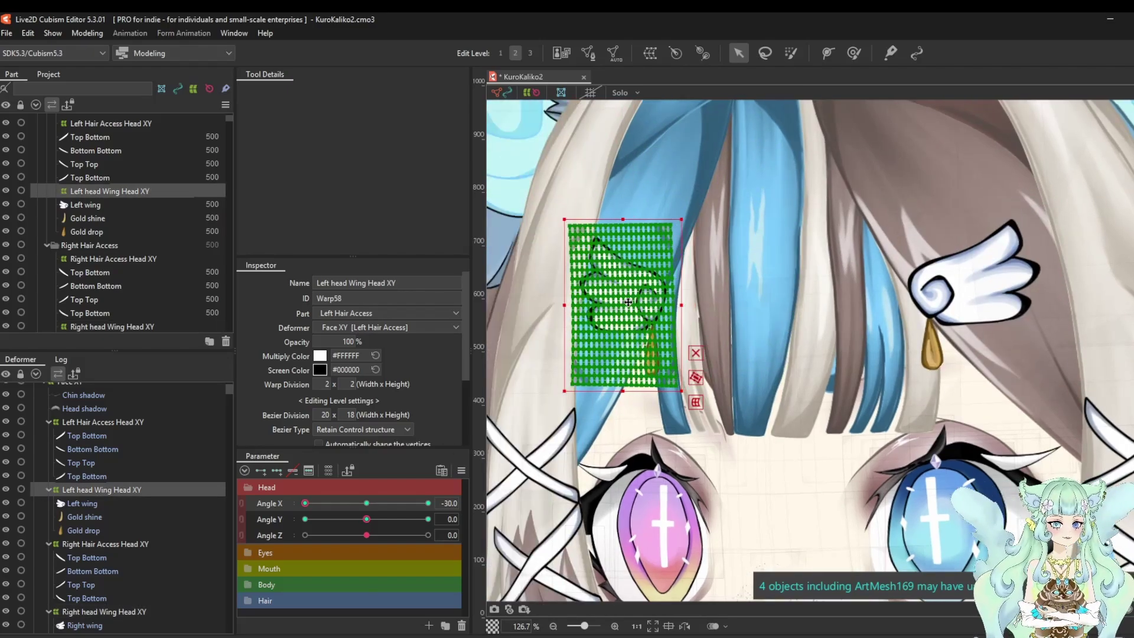
left_click_drag(305, 503, 466, 500)
scroll(827, 344, "down", 3)
left_click(80, 545)
scroll(105, 511, "down", 3)
left_click(104, 515)
scroll(84, 555, "down", 2)
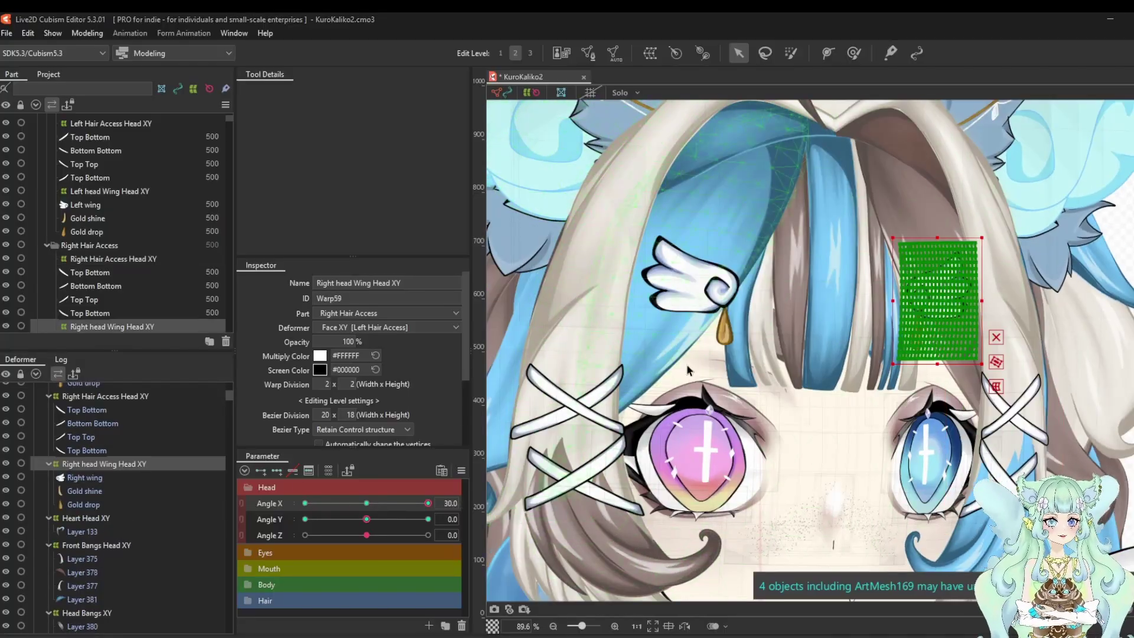
Shift the Heart Head XY warp slightly to the right at Angle X 30.
left_click_drag(686, 370, 624, 277)
left_click(96, 518)
scroll(736, 507, "down", 5)
scroll(754, 256, "up", 5)
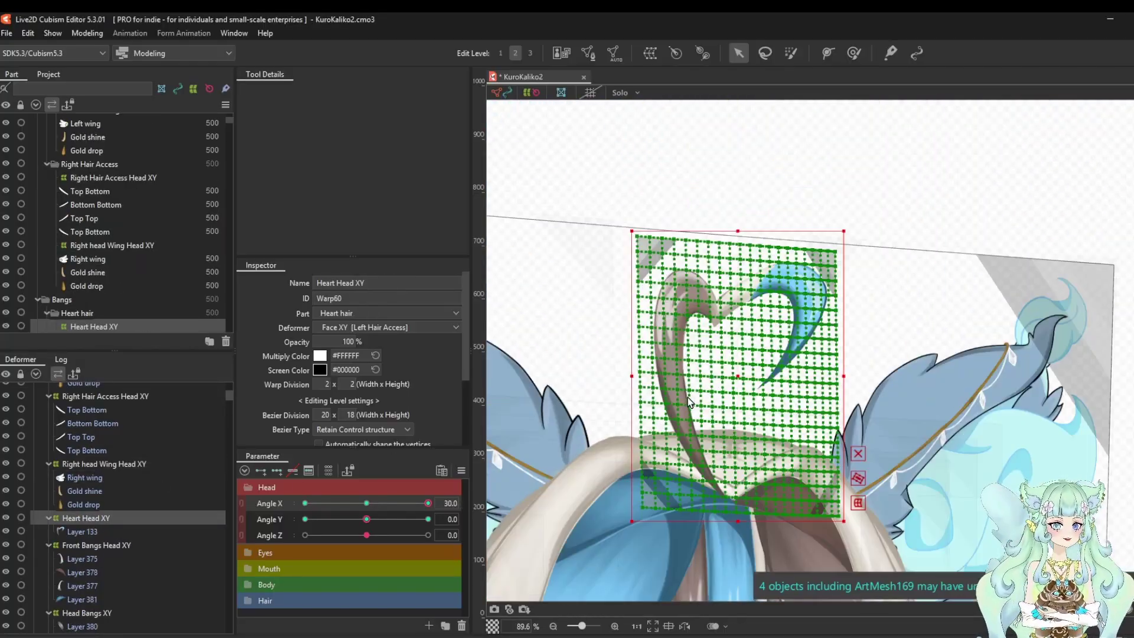
mouse_move(427, 503)
left_mouse_down()
mouse_move(326, 508)
mouse_move(441, 505)
left_mouse_up()
left_click_drag(745, 366, 745, 372)
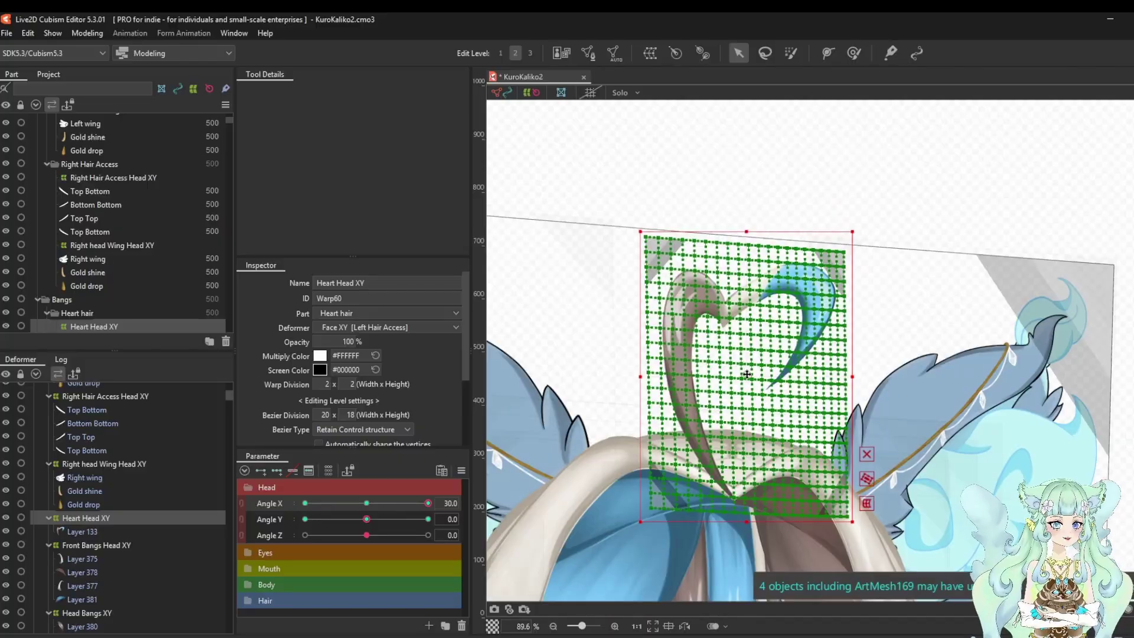
mouse_move(427, 503)
left_mouse_down()
mouse_move(299, 513)
mouse_move(442, 505)
left_mouse_up()
Widen the upper corners of the Heart Head XY warp with the deform brush at Angle X 30.
key("w")
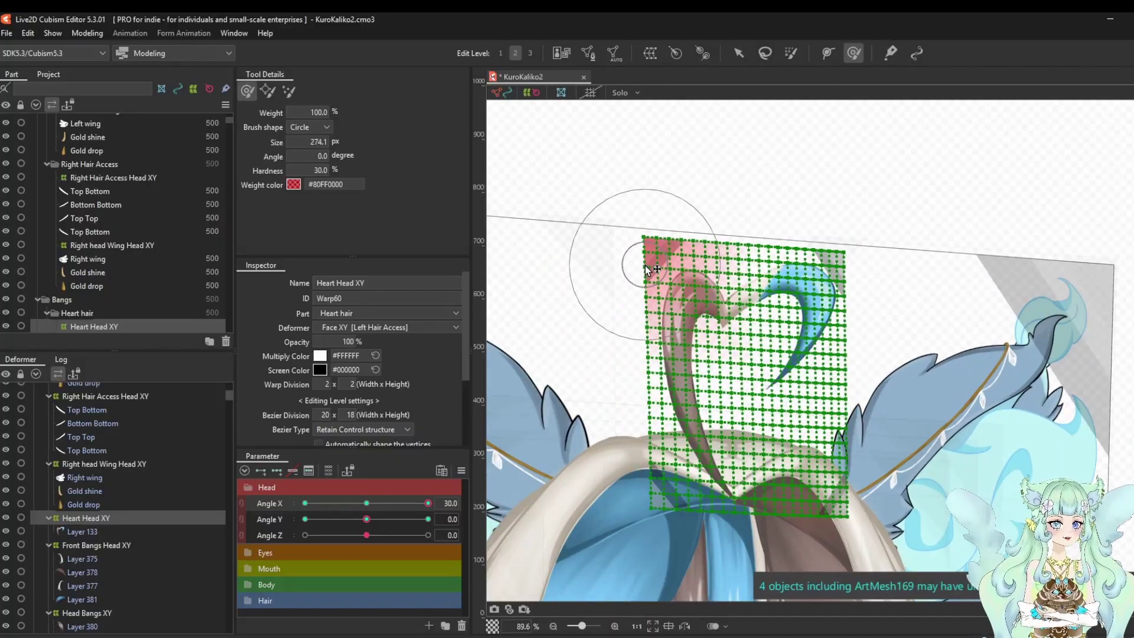
mouse_move(903, 256)
left_mouse_down()
mouse_move(852, 254)
mouse_move(830, 367)
left_mouse_up()
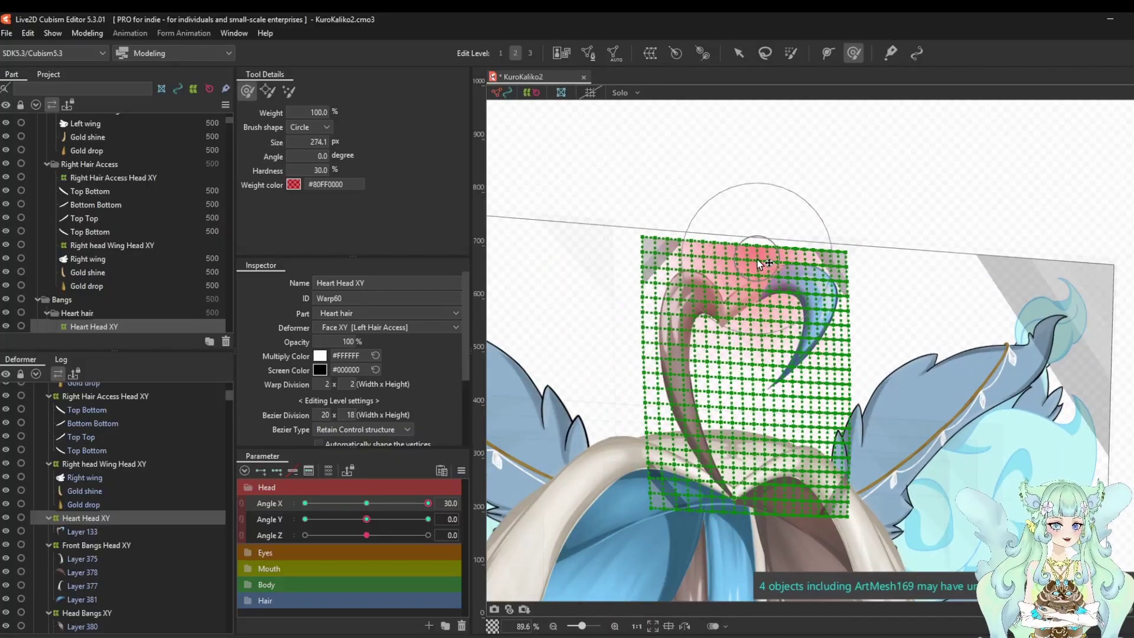
left_click_drag(758, 264, 760, 265)
mouse_move(427, 503)
left_mouse_down()
mouse_move(339, 511)
mouse_move(476, 506)
left_mouse_up()
Adjust the far side edge of the Front Bangs Head XY warp with the deform brush at Angle X 30.
left_click(97, 545)
scroll(647, 484, "down", 2)
left_click_drag(673, 558, 770, 295)
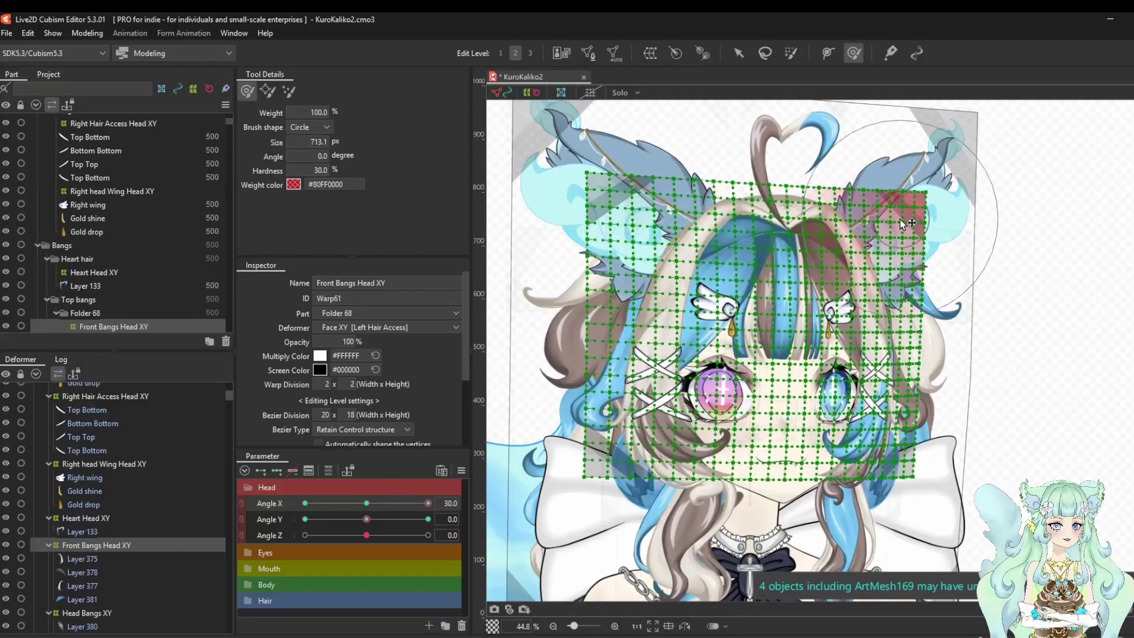
mouse_move(899, 218)
left_mouse_down()
mouse_move(904, 478)
mouse_move(912, 266)
mouse_move(917, 387)
mouse_move(907, 207)
left_mouse_up()
left_click_drag(388, 502, 518, 503)
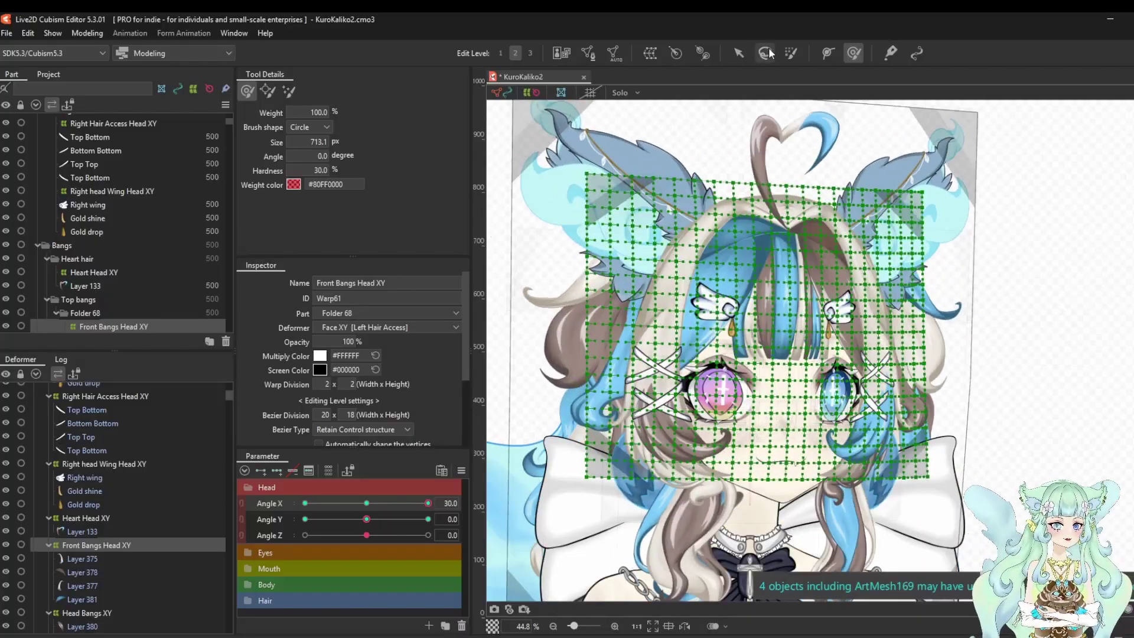
key("v")
left_click_drag(428, 503, 305, 503)
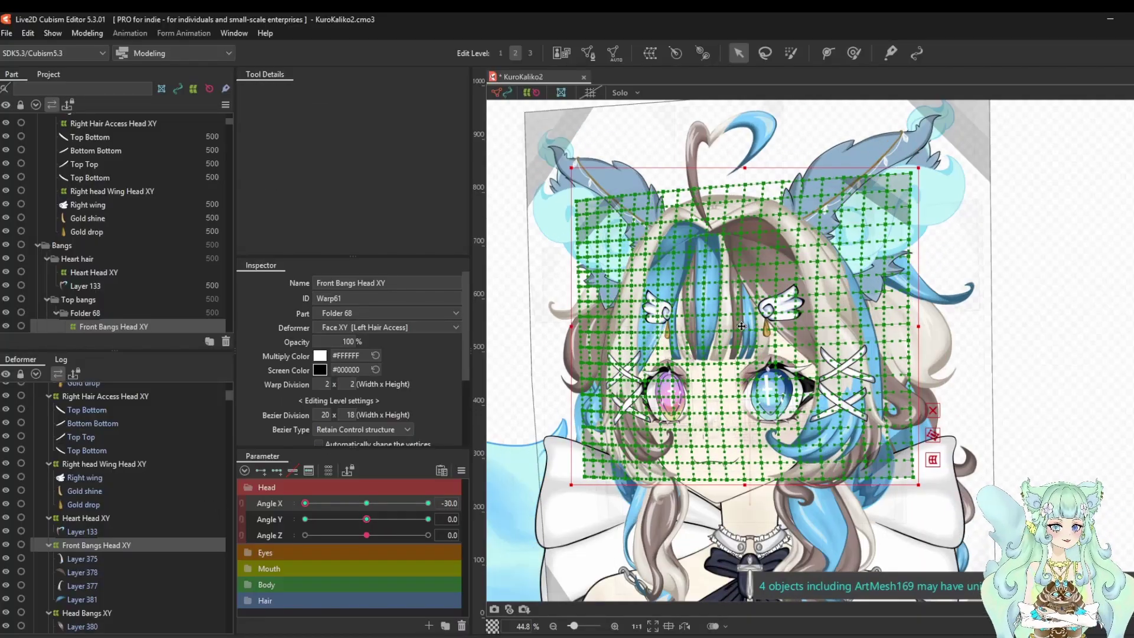
Inspect the Heart, Head Bangs and both head wing warps while turning Angle X between -30 and 30.
left_click(92, 517)
scroll(899, 278, "up", 3)
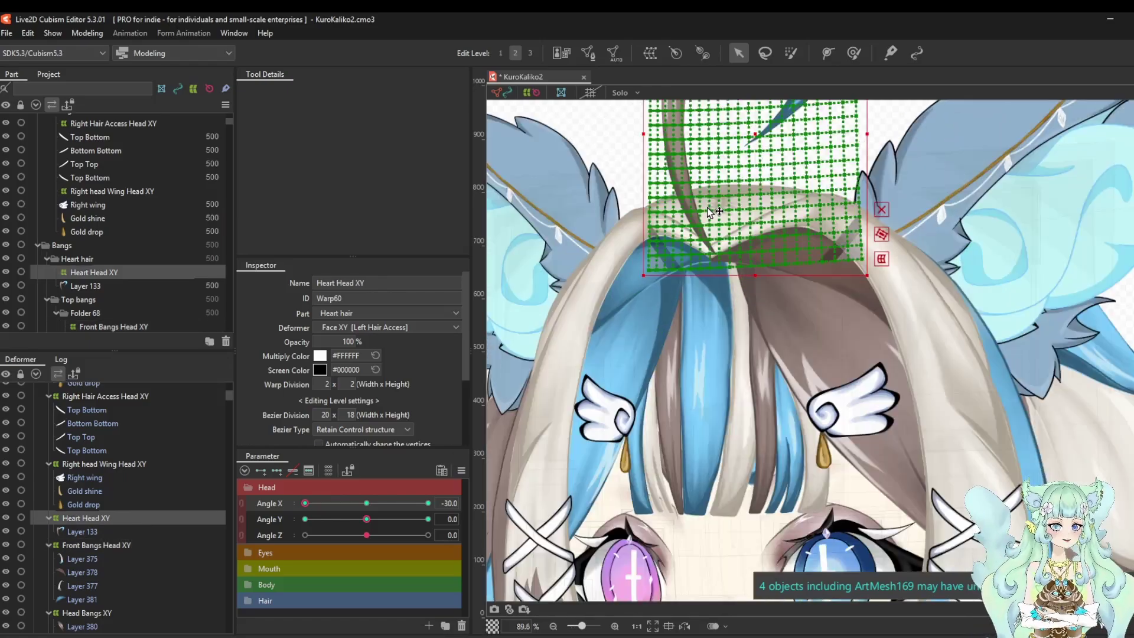
scroll(900, 277, "down", 3)
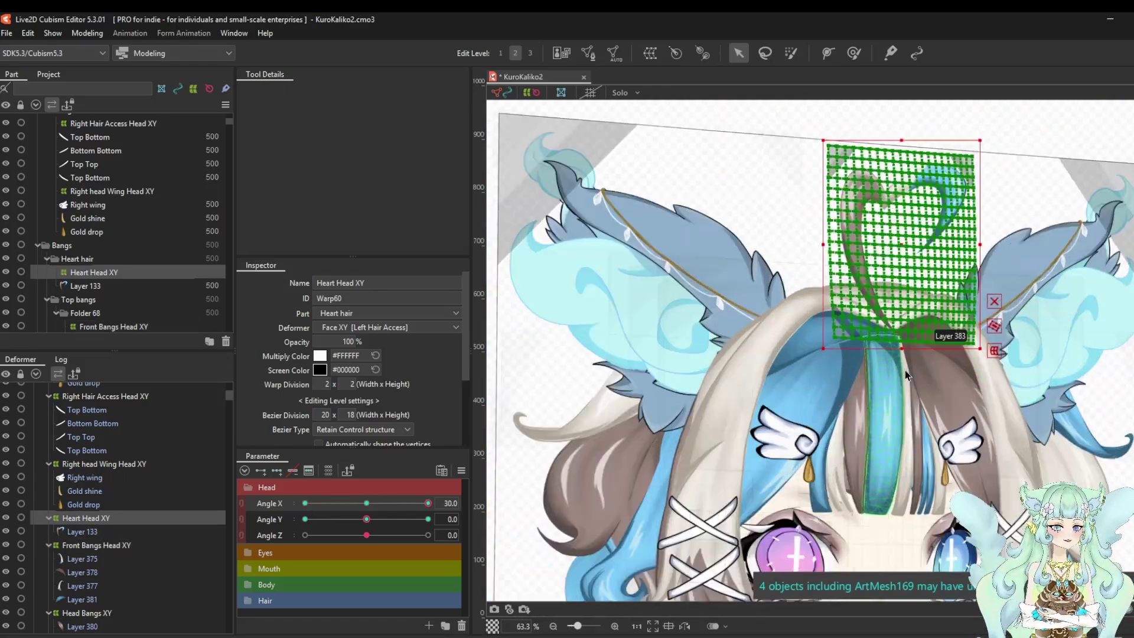
scroll(118, 531, "down", 1)
left_click(87, 563)
scroll(778, 351, "up", 2)
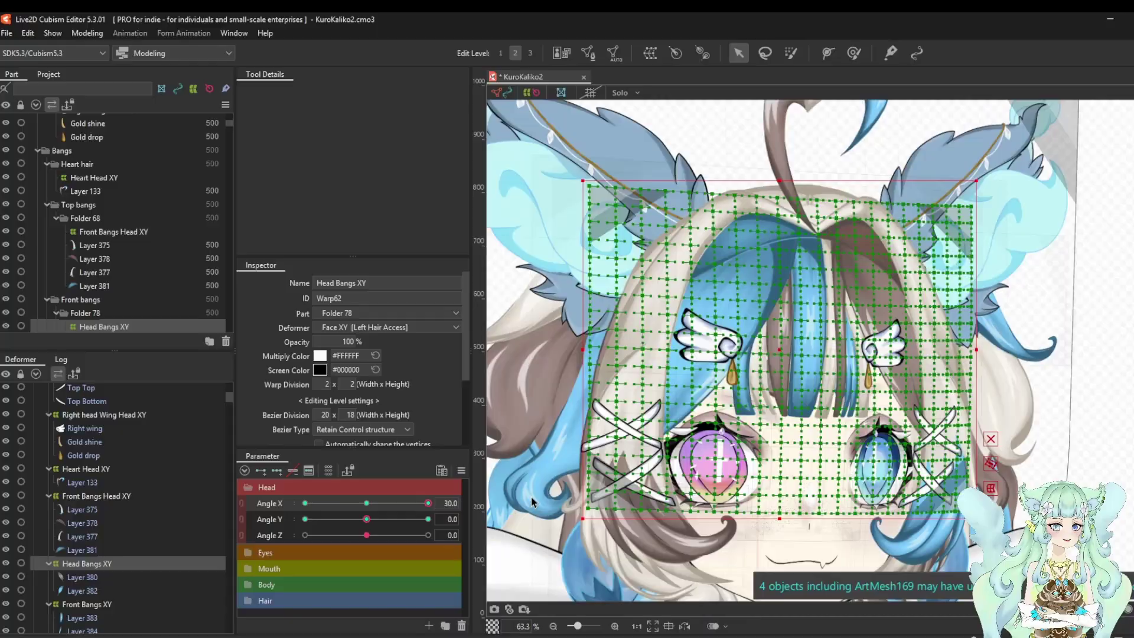
left_click(86, 414)
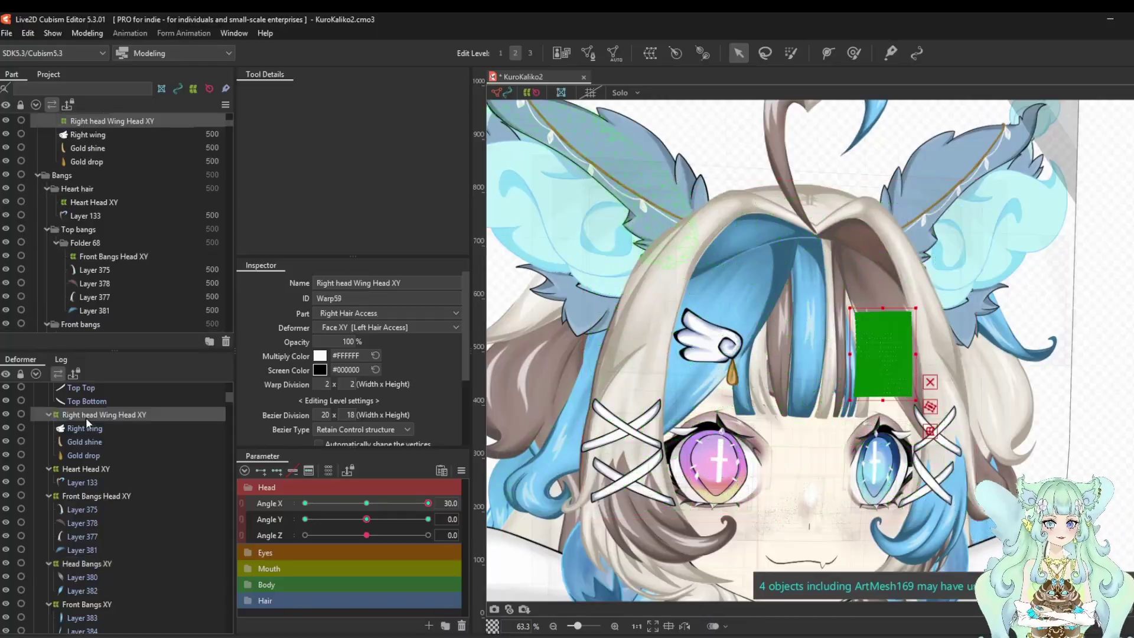
scroll(879, 333, "up", 4)
scroll(878, 332, "down", 3)
scroll(102, 513, "up", 5)
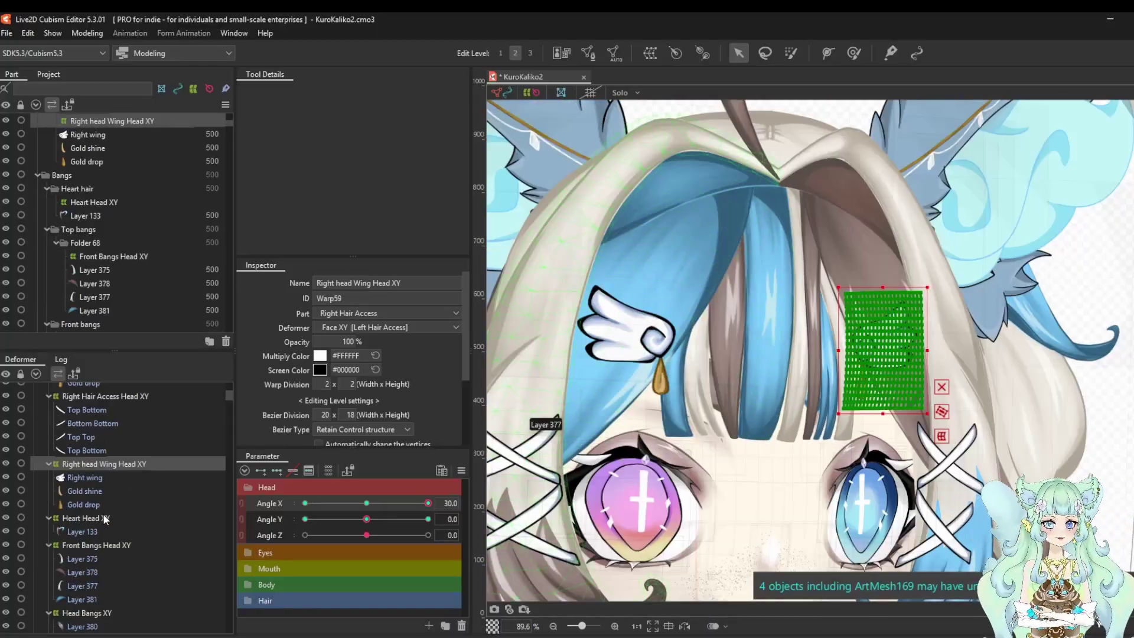
left_click(100, 489)
scroll(648, 335, "up", 2)
scroll(648, 335, "up", 2)
scroll(707, 349, "down", 4)
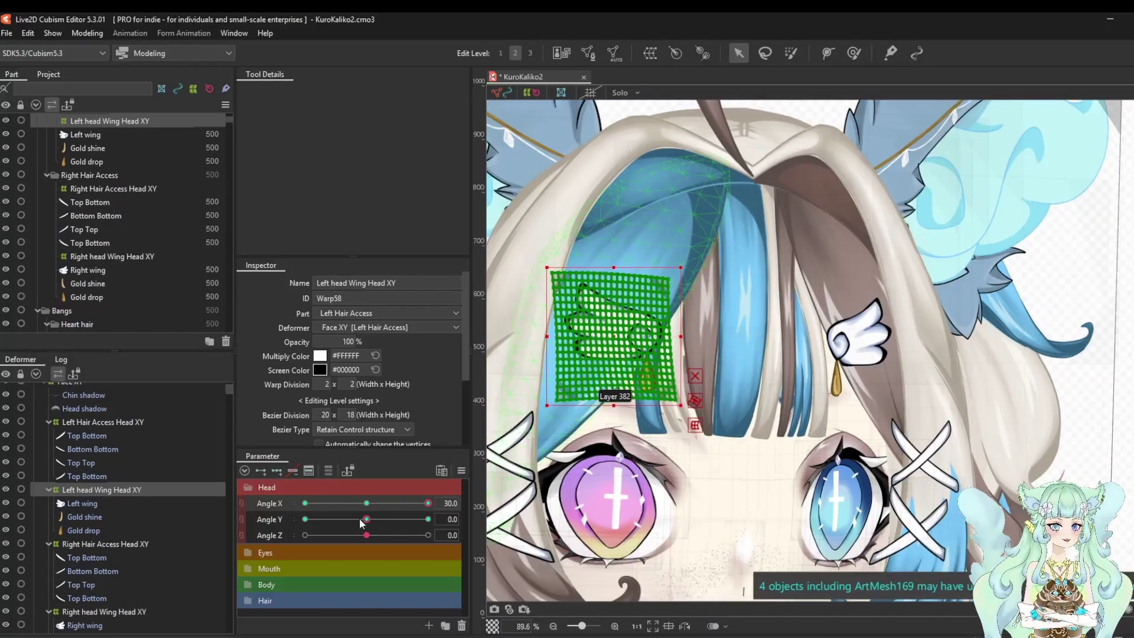
left_click_drag(428, 503, 315, 503)
scroll(655, 330, "down", 2)
left_click(428, 503)
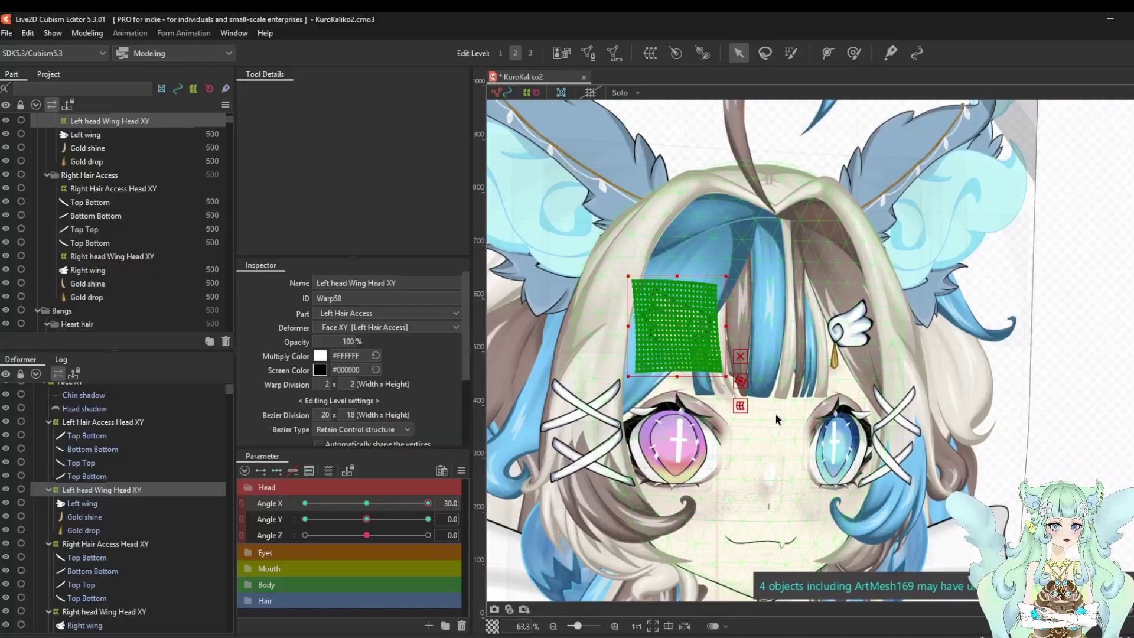
Shift the Front Bangs XY warp slightly to the right and widen its lower sides with the deform brush at Angle X 30.
scroll(83, 516, "down", 5)
scroll(84, 516, "down", 1)
left_click(84, 507)
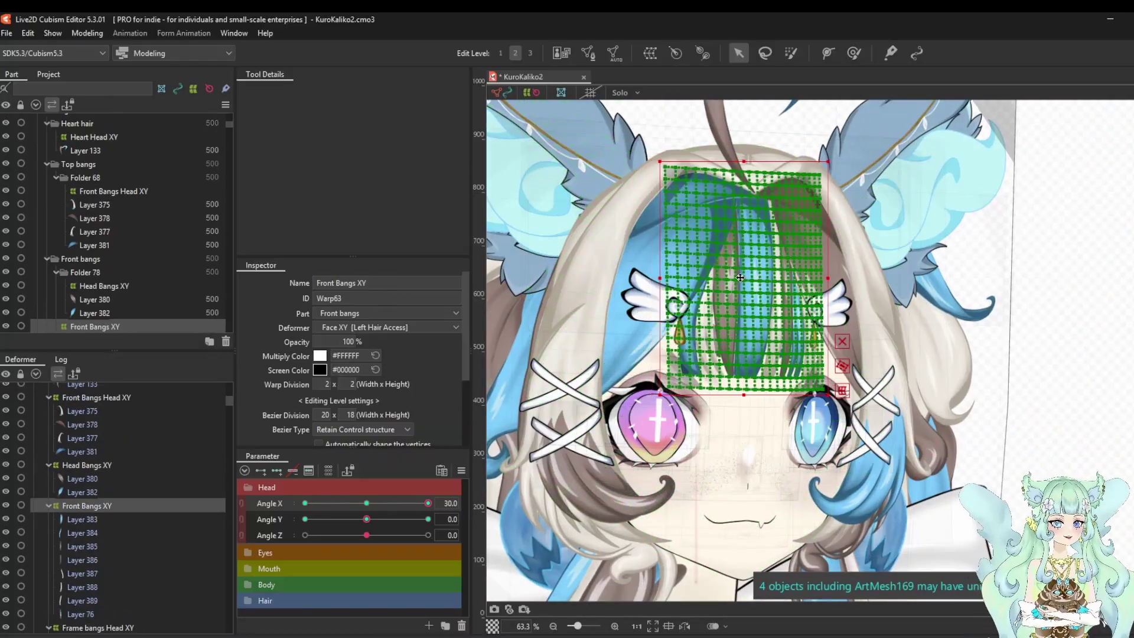
left_click_drag(744, 278, 746, 278)
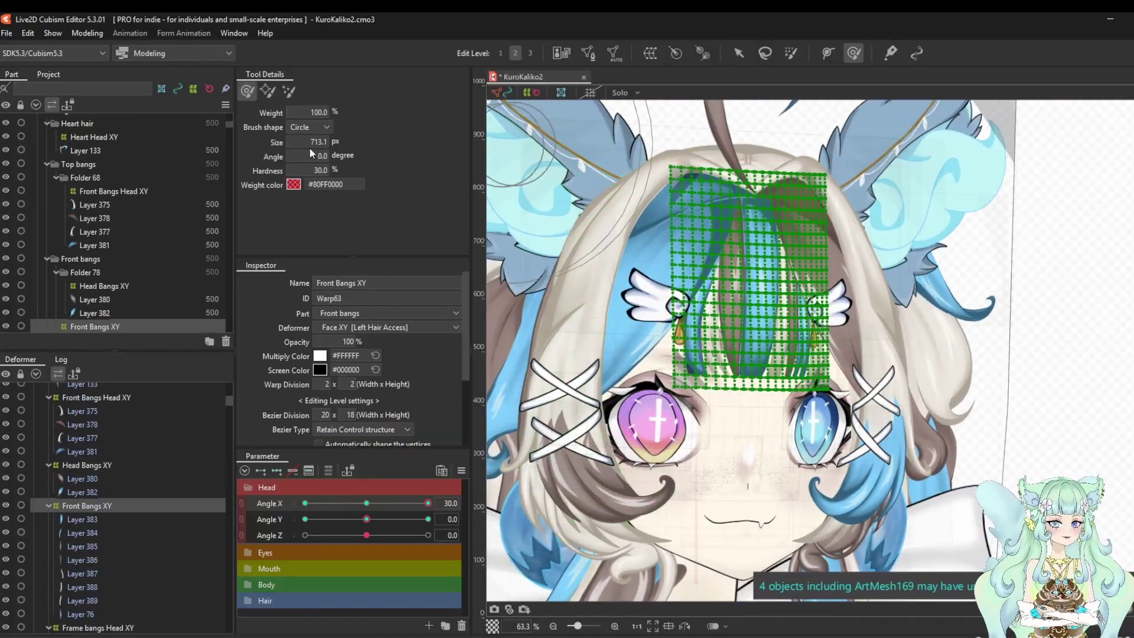
left_click_drag(795, 339, 801, 340)
left_click_drag(702, 342, 698, 342)
left_click_drag(434, 506, 473, 508)
Reshape the side edges of the Frame bangs Head XY warp with the deform brush at Angle X 30.
scroll(95, 530, "down", 3)
left_click(94, 529)
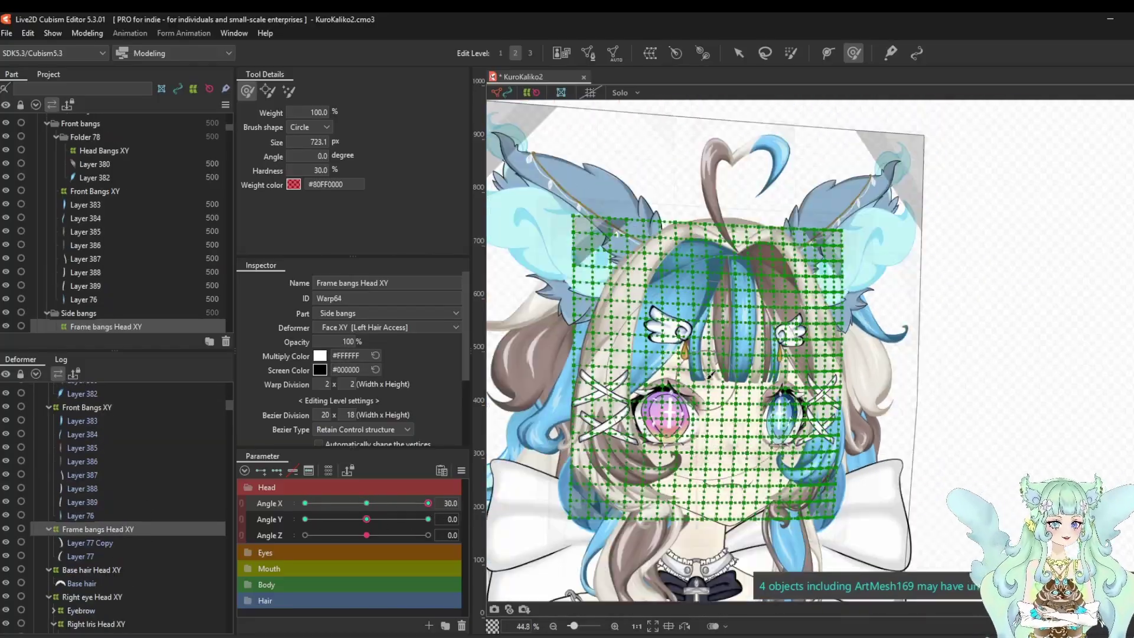
scroll(892, 373, "down", 3)
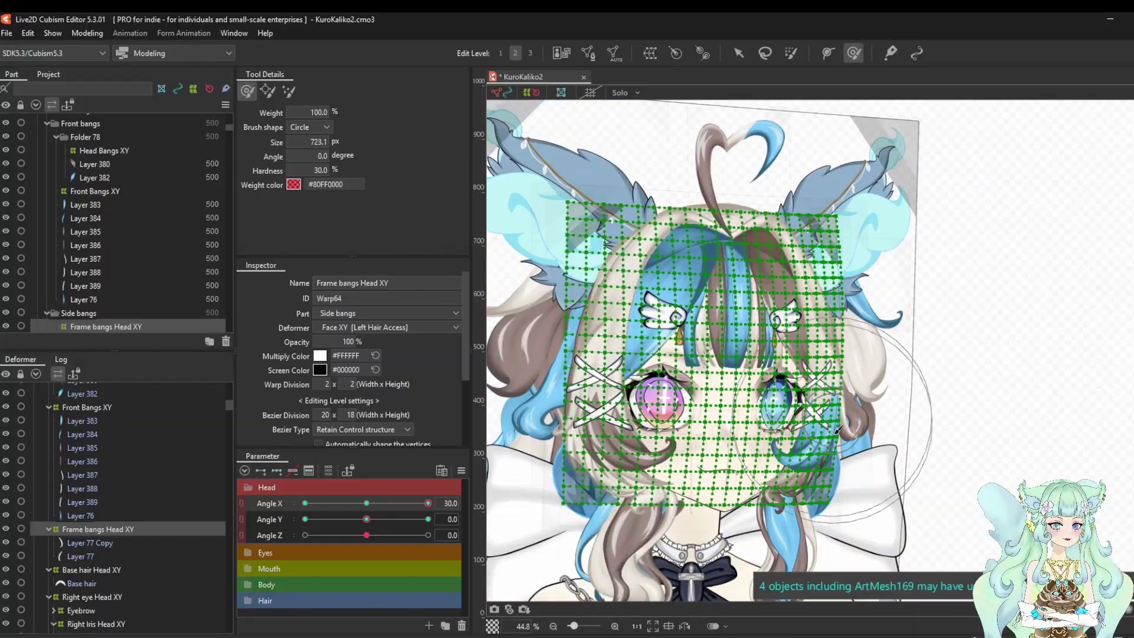
left_click_drag(595, 353, 590, 354)
left_click_drag(584, 408, 579, 409)
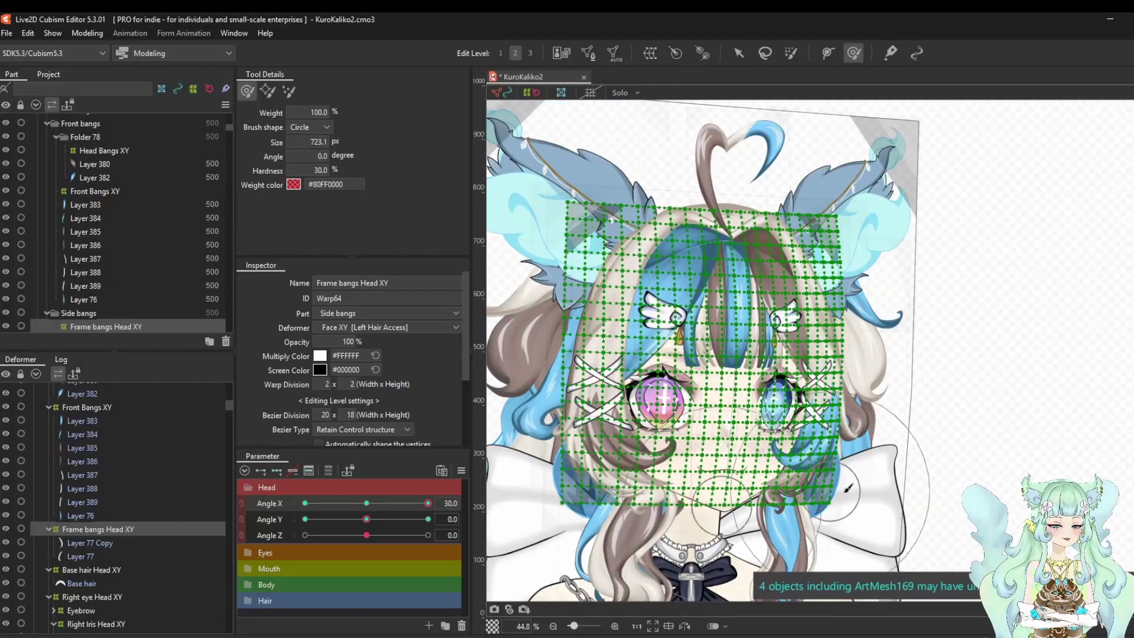
left_click_drag(553, 210, 548, 212)
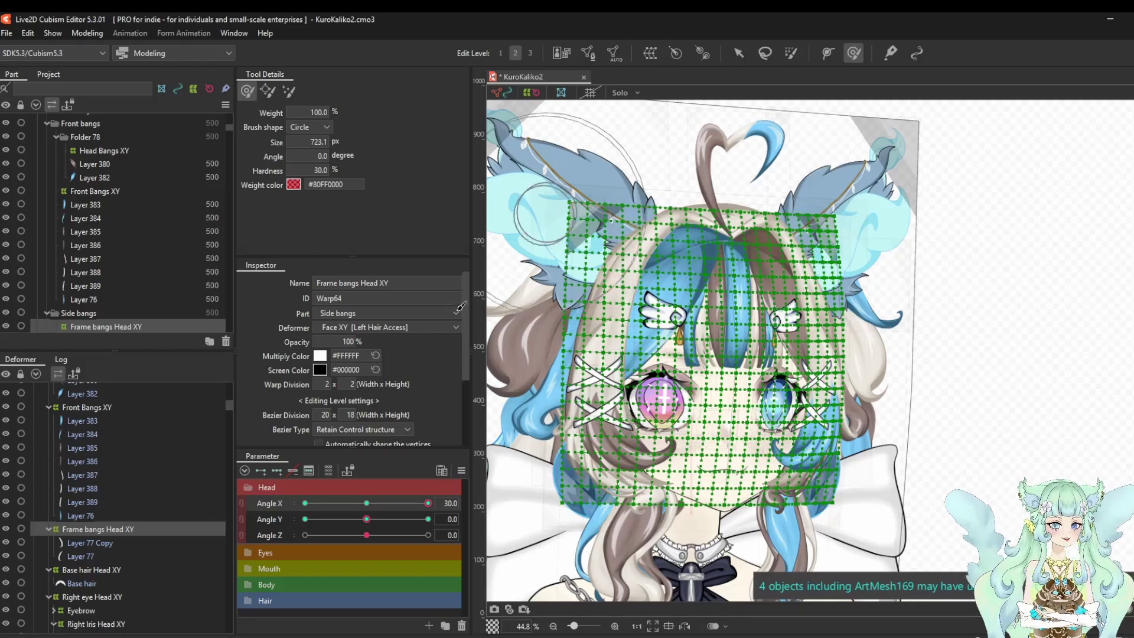
Reshape the Base hair Head XY warp along the sides of the head with the deform brush at Angle X 30.
left_click(95, 570)
scroll(719, 251, "up", 5)
left_click(739, 53)
left_click_drag(678, 272, 778, 337)
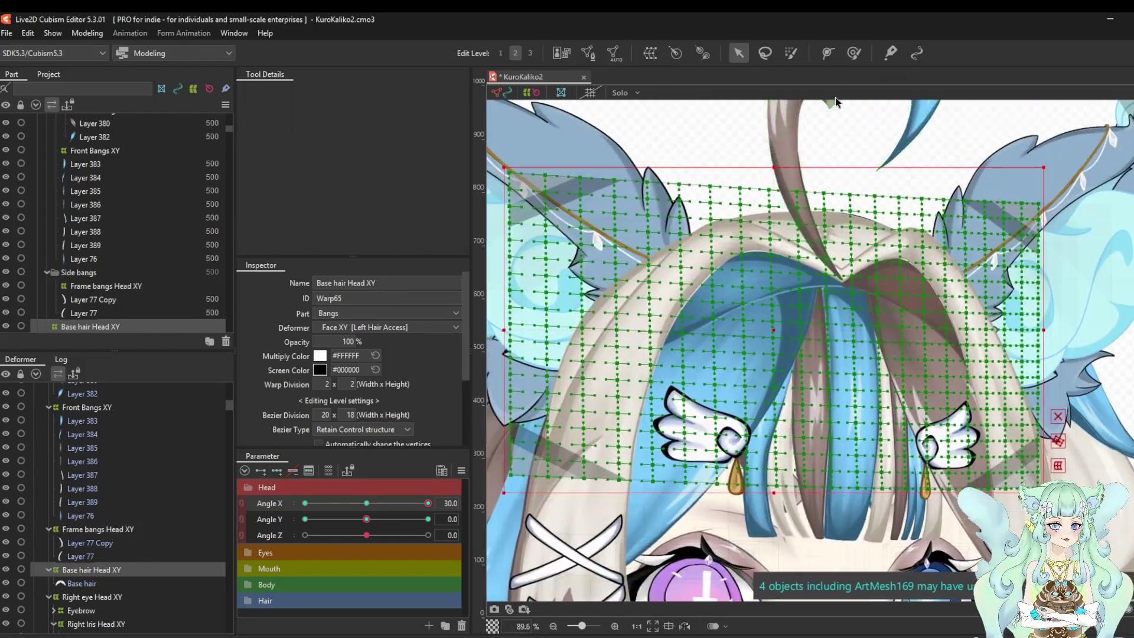
left_click(854, 53)
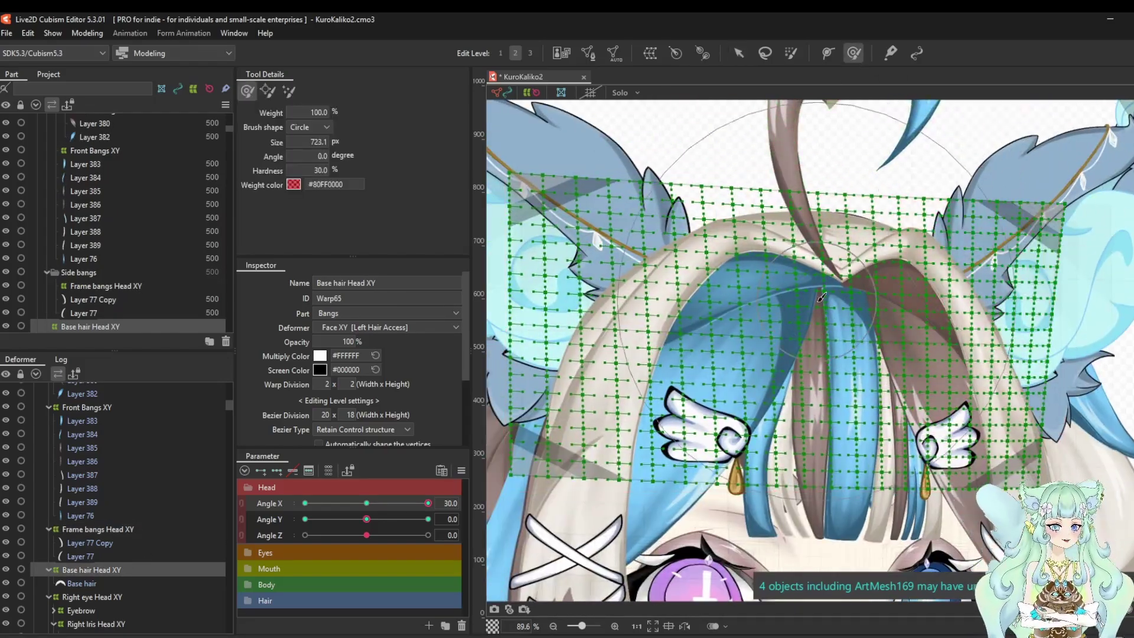
left_click_drag(534, 471, 626, 444)
left_click_drag(626, 444, 630, 445)
left_click_drag(629, 214, 645, 214)
left_click_drag(605, 453, 593, 453)
left_click_drag(630, 192, 623, 190)
left_click_drag(646, 355, 635, 354)
Adjust the outer edge of the Base hair Head XY warp at Angle X -30 and check it against Angle X 30.
left_click_drag(428, 503, 243, 513)
left_click_drag(1033, 331, 1040, 330)
left_click_drag(1058, 217, 1054, 207)
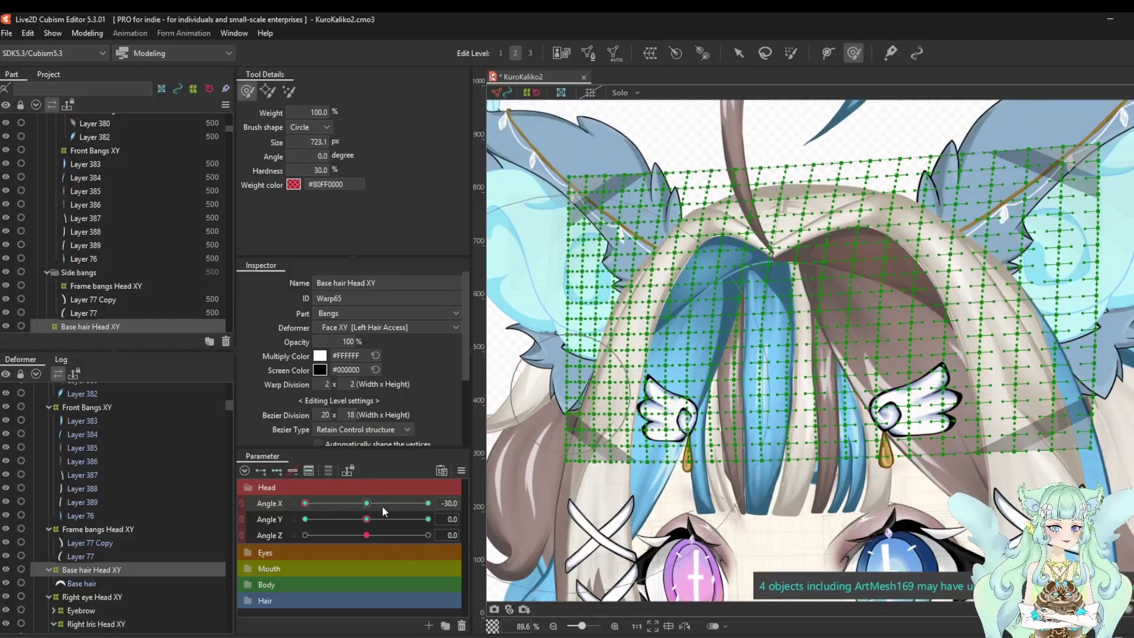
left_click_drag(383, 511, 443, 508)
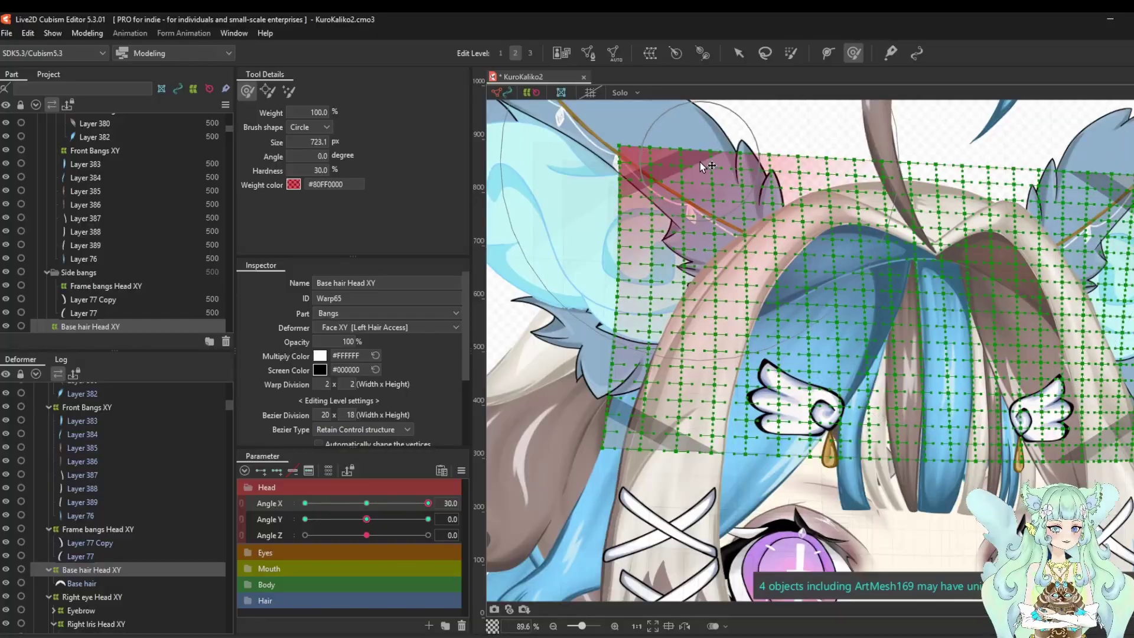
left_click_drag(882, 455, 769, 438)
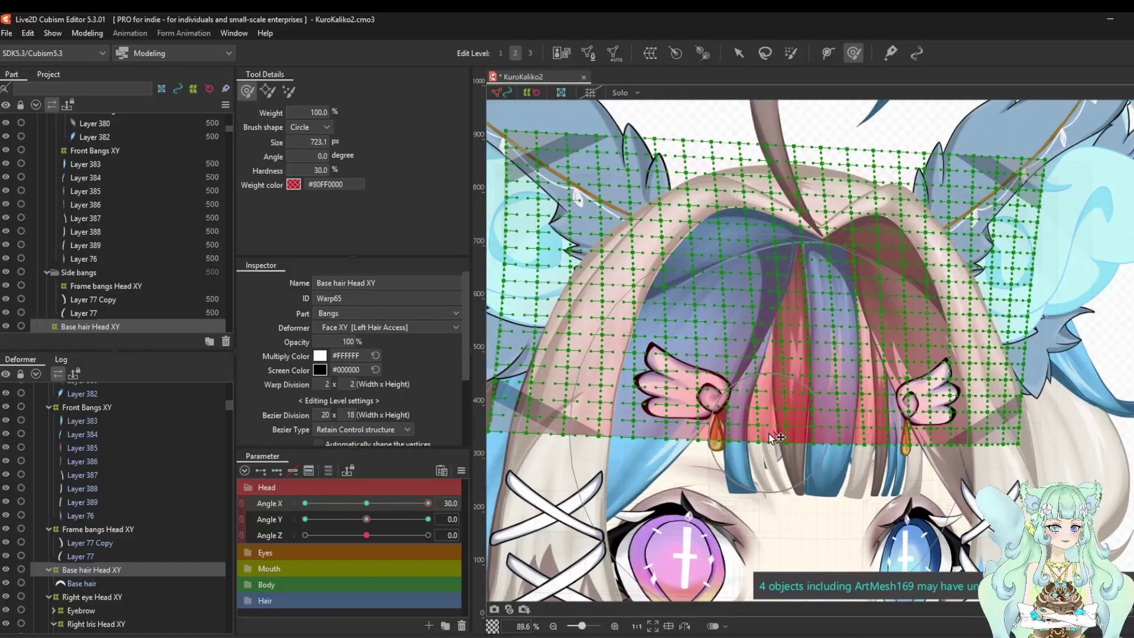
scroll(774, 437, "down", 4)
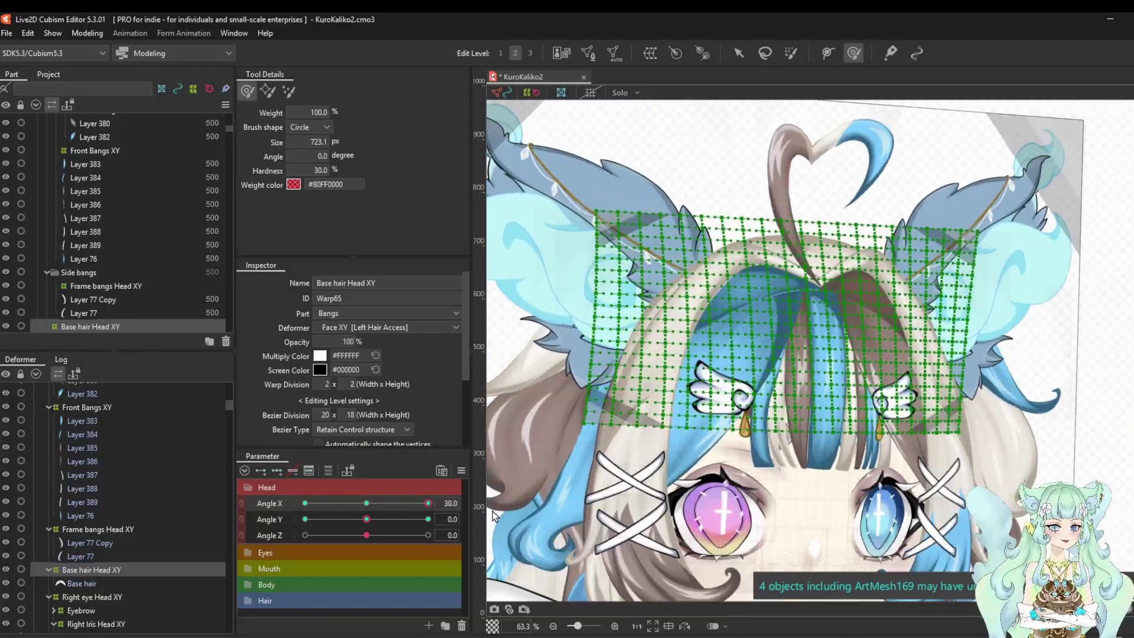
Reshape the edges of the Right eye Head XY warp with a smaller deform brush at Angle X 30.
scroll(147, 523, "down", 2)
left_click(90, 499)
left_click_drag(795, 500, 737, 351)
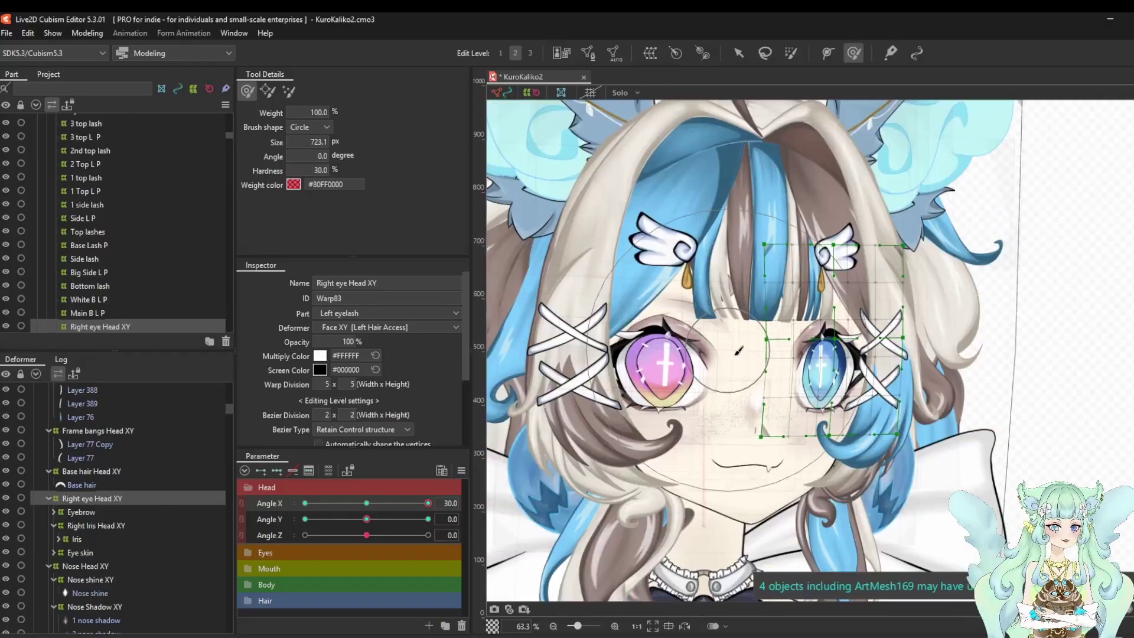
scroll(738, 354, "up", 2)
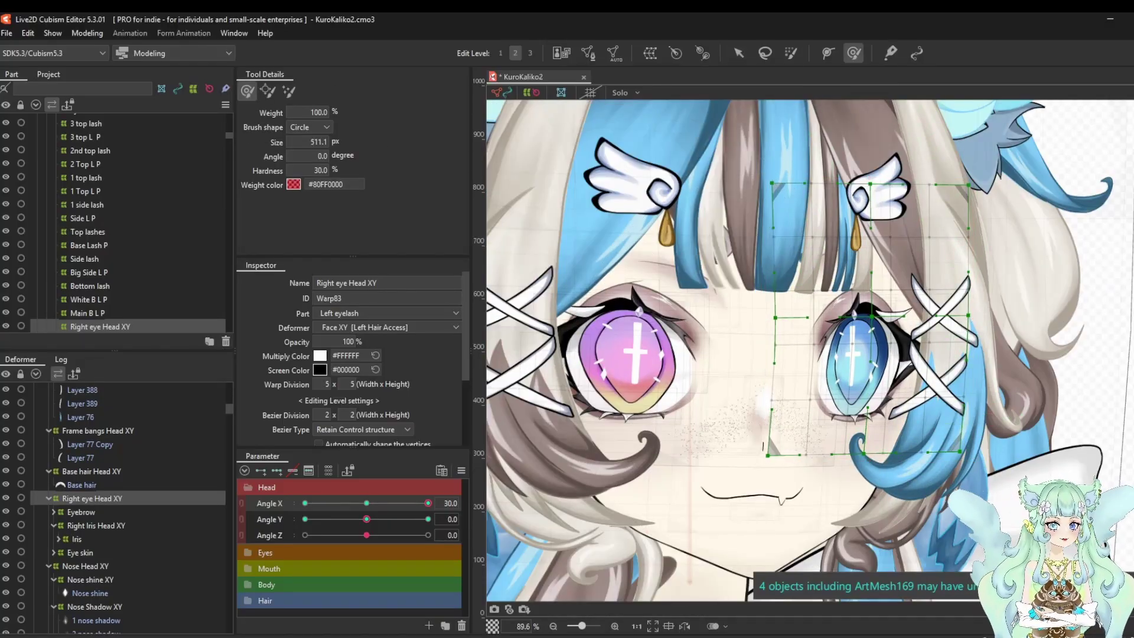
mouse_move(891, 427)
left_mouse_down()
mouse_move(815, 378)
mouse_move(779, 431)
left_mouse_up()
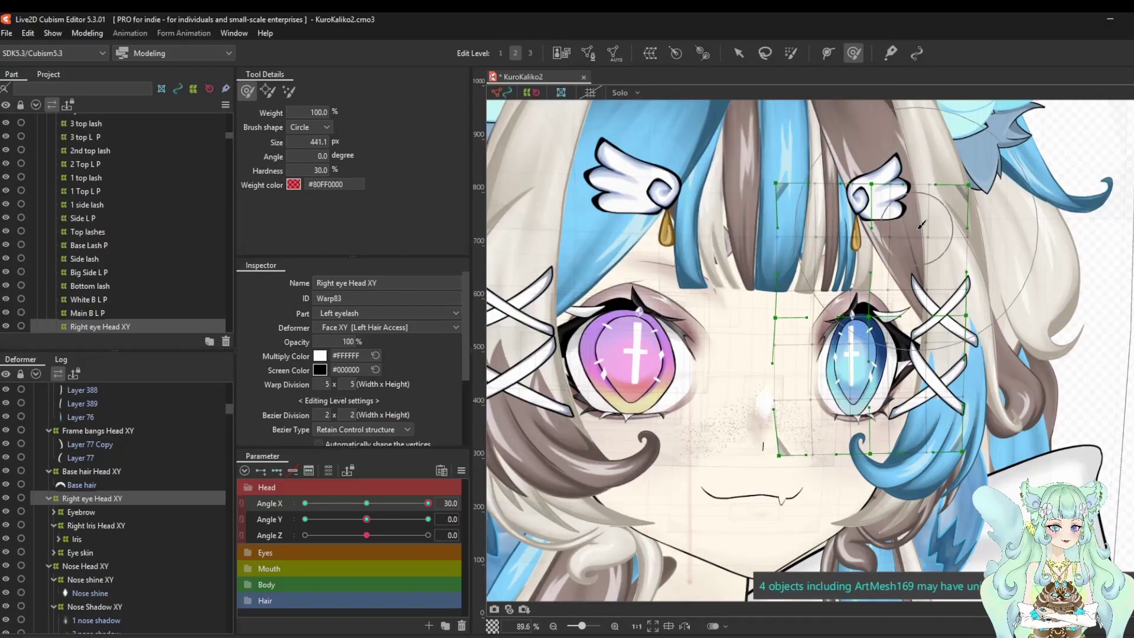
left_click_drag(903, 407, 815, 395)
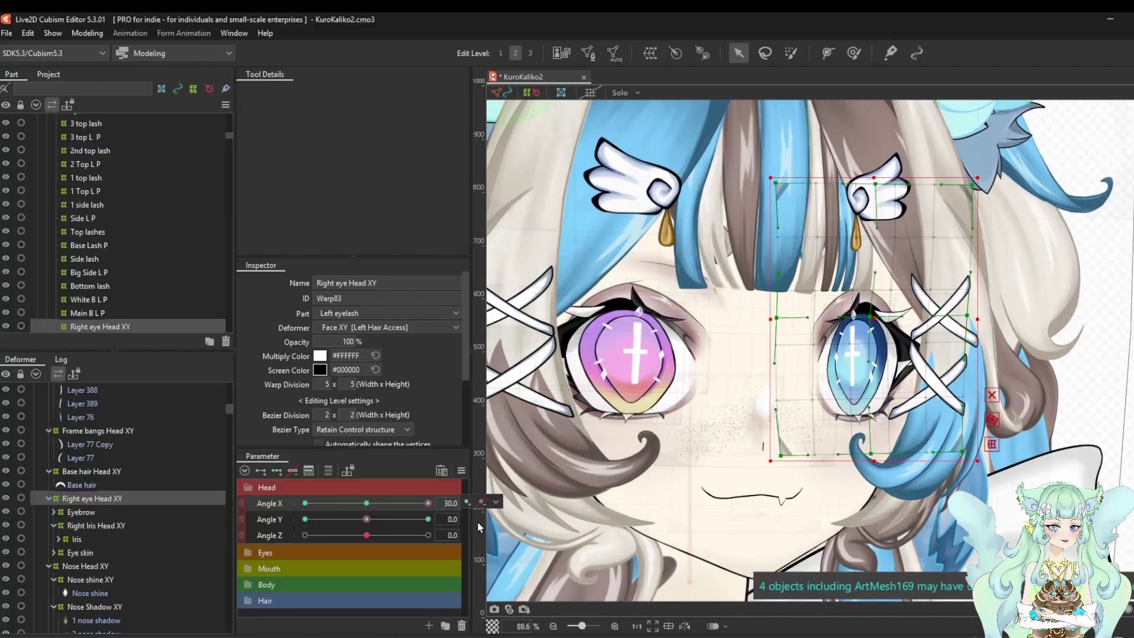
Reshape the Right Iris Head XY warp with the deform brush at Angle X 30 and compare it with Angle X -30.
left_click(82, 512)
left_click(128, 526)
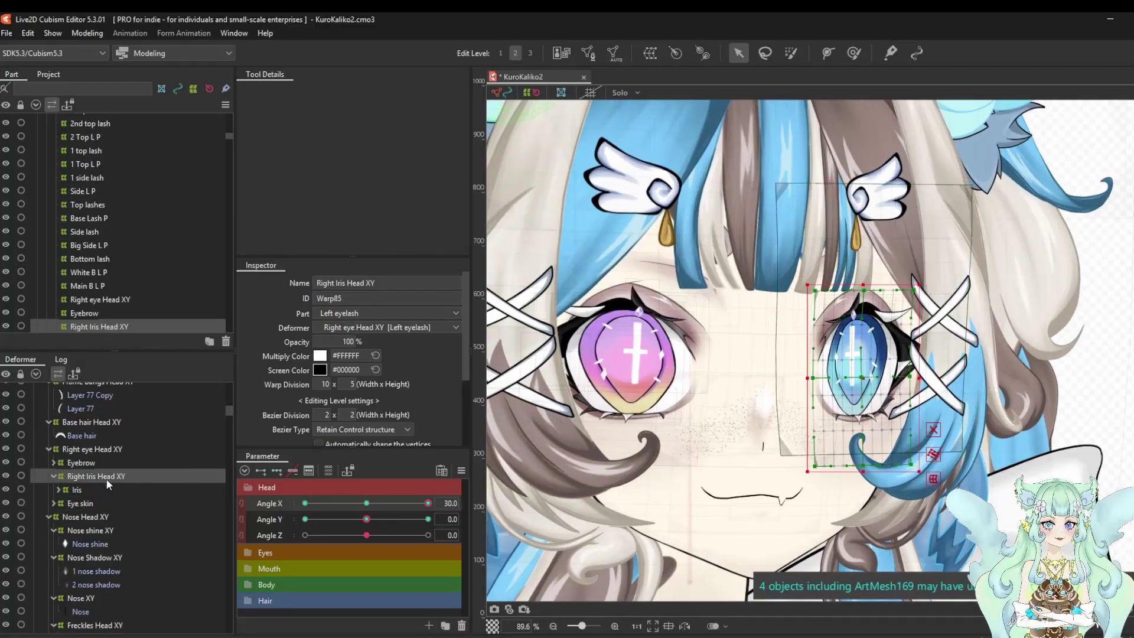
left_click(853, 54)
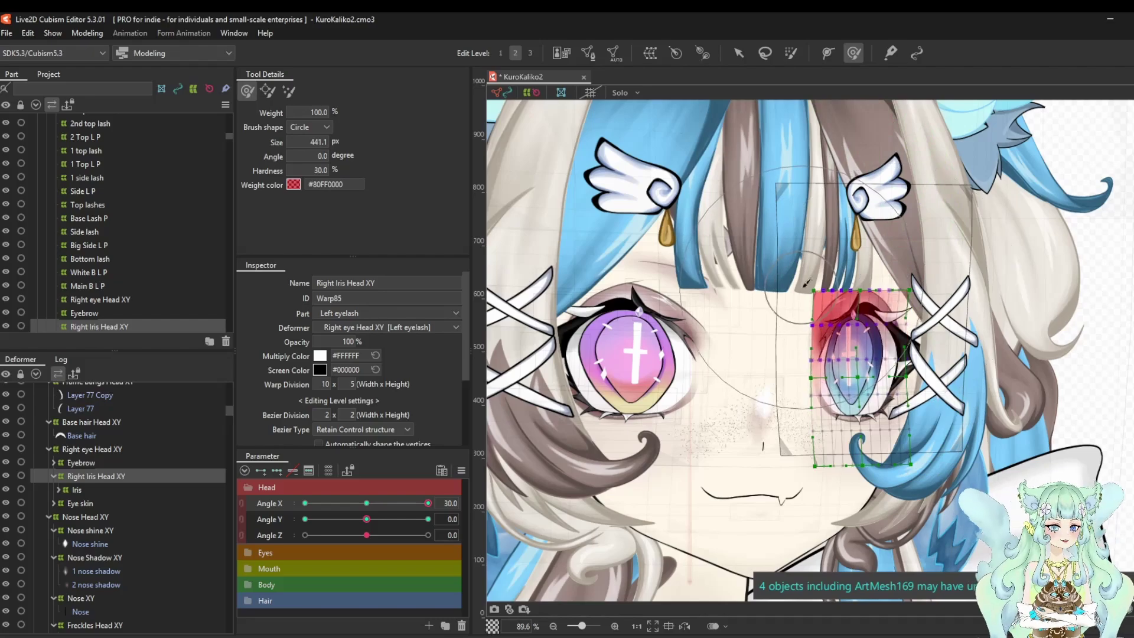
left_click_drag(823, 383, 875, 319)
scroll(876, 319, "up", 3)
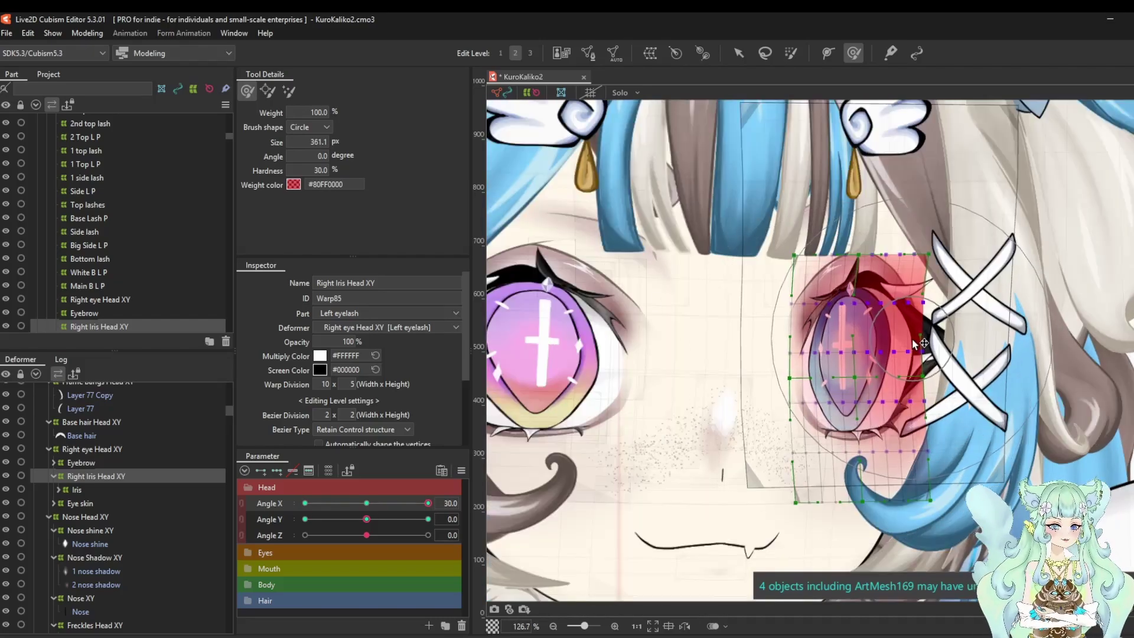
left_click_drag(428, 503, 271, 524)
left_click(739, 53)
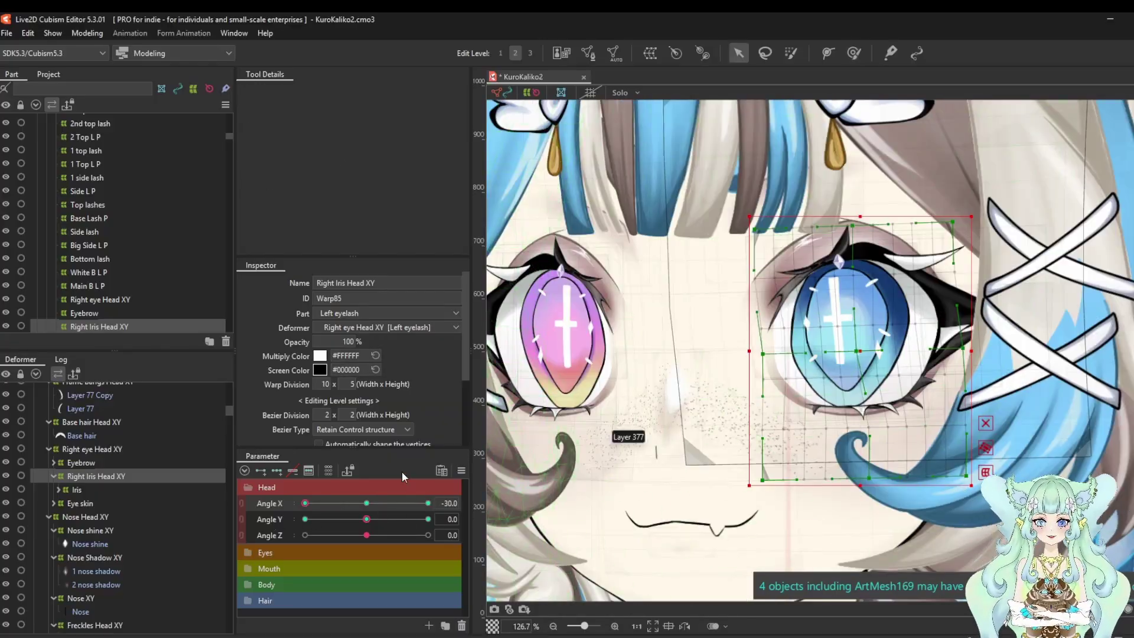
left_click(428, 503)
Refine the right side and the inner corners of the Right Iris Head XY warp at Angle X 30, checking against Angle X -30.
left_click(853, 53)
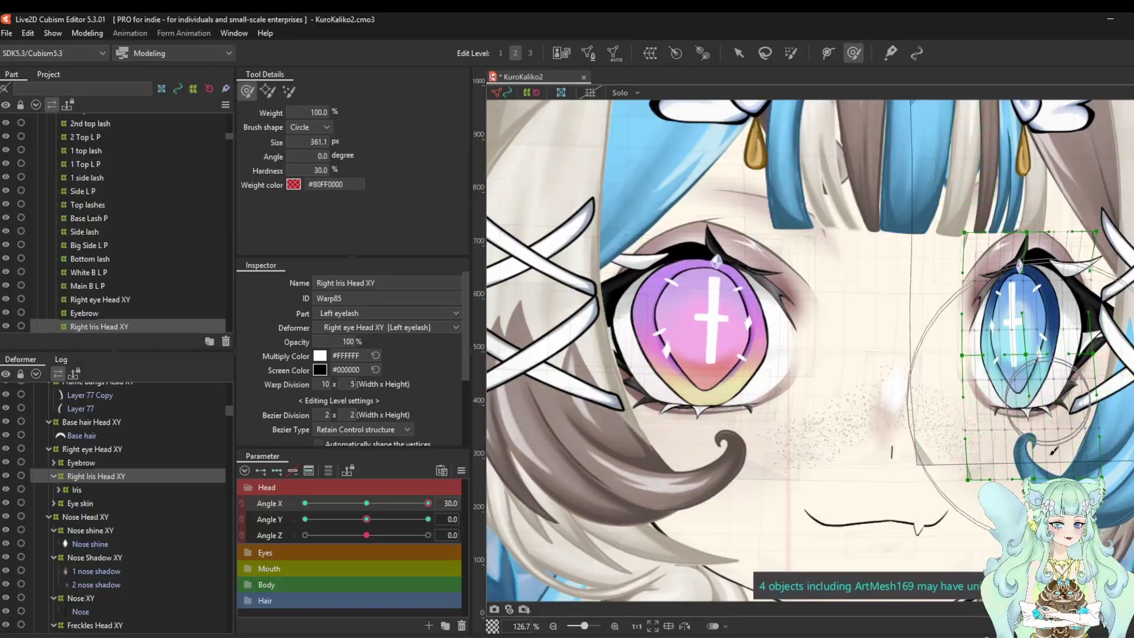
left_click_drag(858, 488, 675, 462)
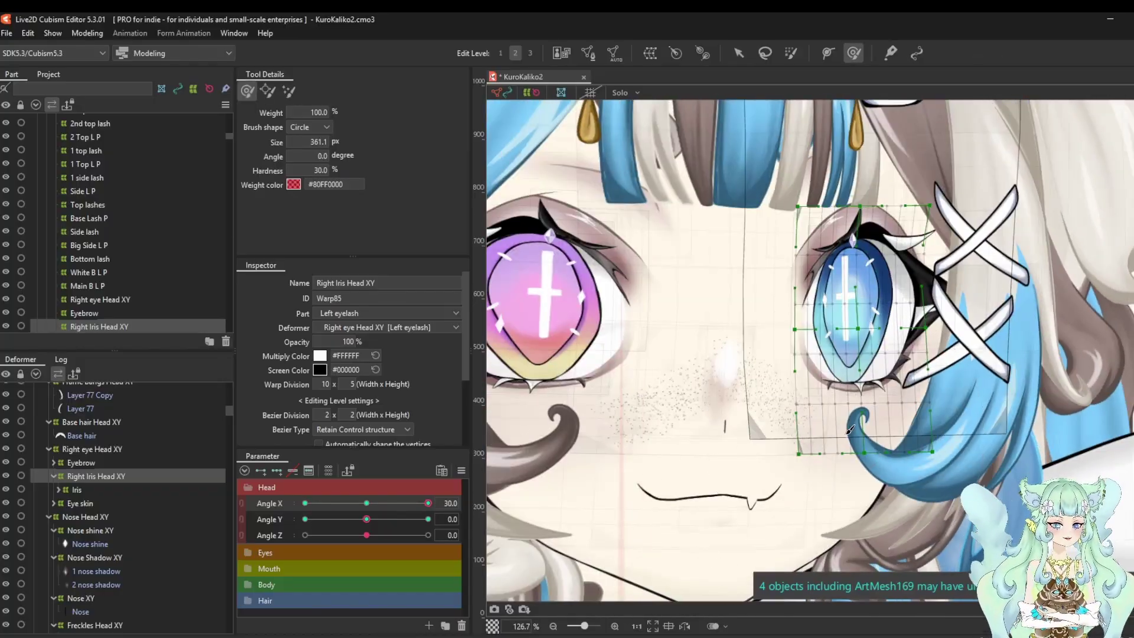
left_click_drag(889, 300, 868, 316)
left_click_drag(800, 399, 801, 407)
left_click_drag(809, 218, 817, 227)
left_click(305, 503)
scroll(845, 430, "down", 2)
left_click_drag(846, 430, 805, 450)
mouse_move(305, 503)
left_mouse_down()
mouse_move(352, 507)
mouse_move(275, 520)
mouse_move(432, 506)
left_mouse_up()
Nudge the middle of the Right Iris Head XY warp slightly inward at Angle X 30 with a 263.1 px deform brush.
left_click_drag(983, 378, 974, 380)
scroll(974, 382, "up", 2)
left_click_drag(321, 146, 264, 145)
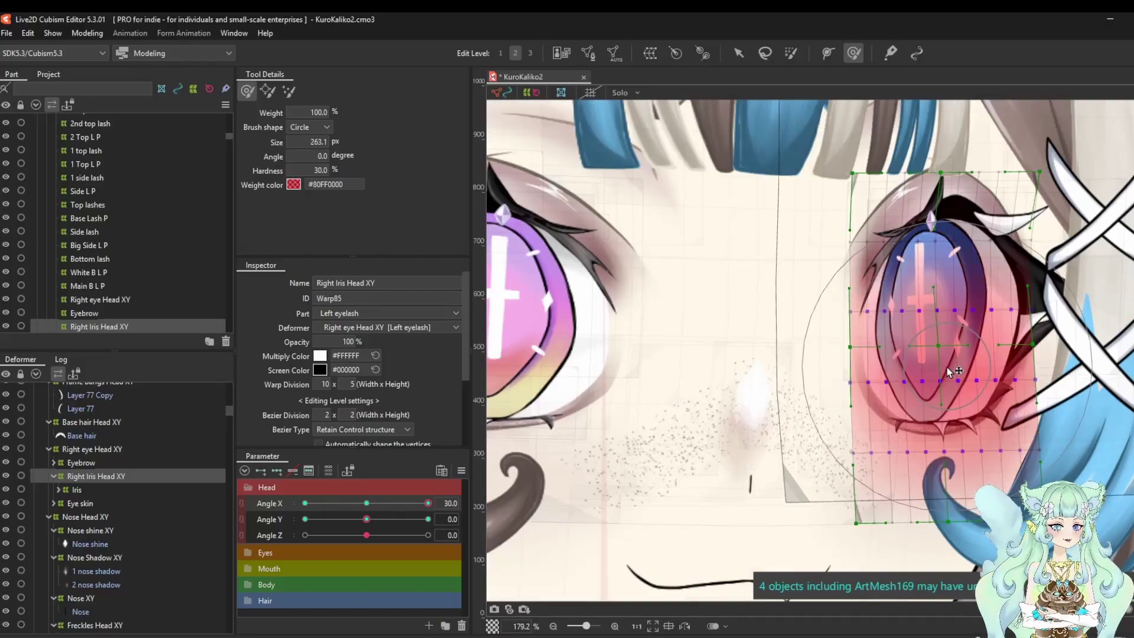
left_click_drag(947, 366, 939, 370)
mouse_move(305, 503)
left_mouse_down()
mouse_move(344, 510)
mouse_move(381, 480)
mouse_move(440, 497)
left_mouse_up()
Examine the Right eye Head XY warp, and compare the Nose Head XY warp between the neutral pose and Angle X 30.
key("v")
left_click(94, 449)
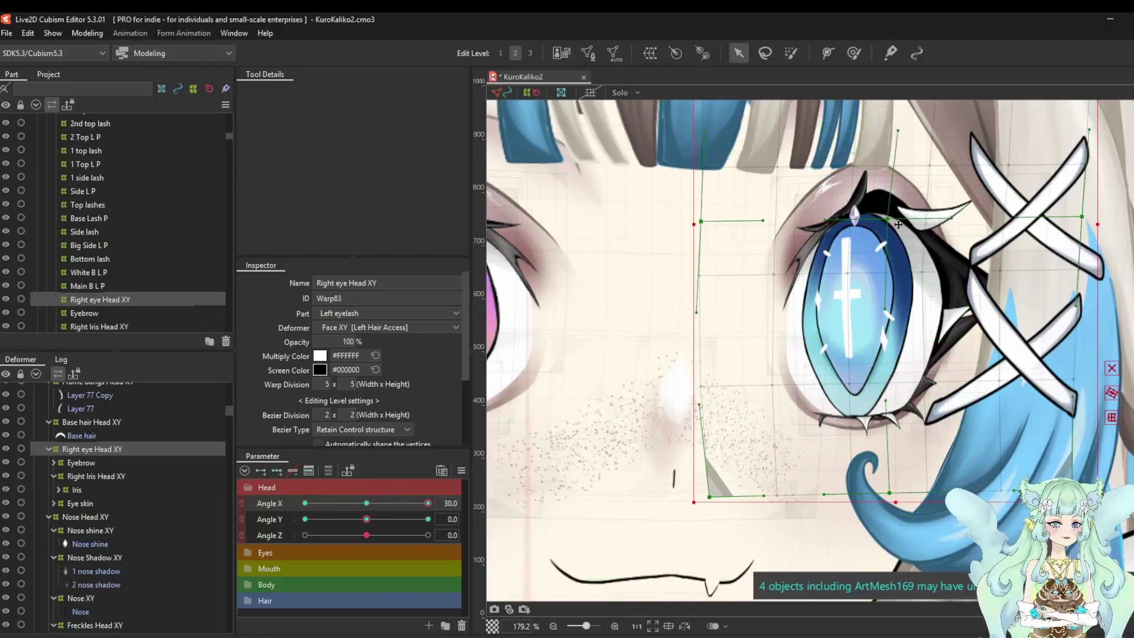
scroll(824, 336, "down", 4)
scroll(738, 378, "up", 2)
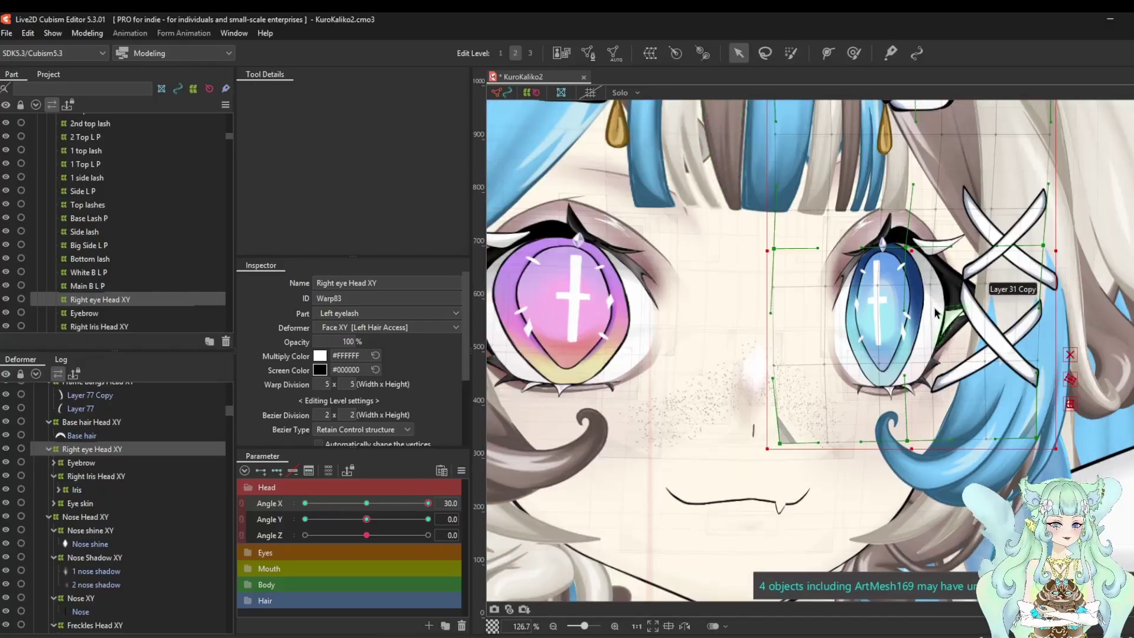
scroll(828, 376, "down", 3)
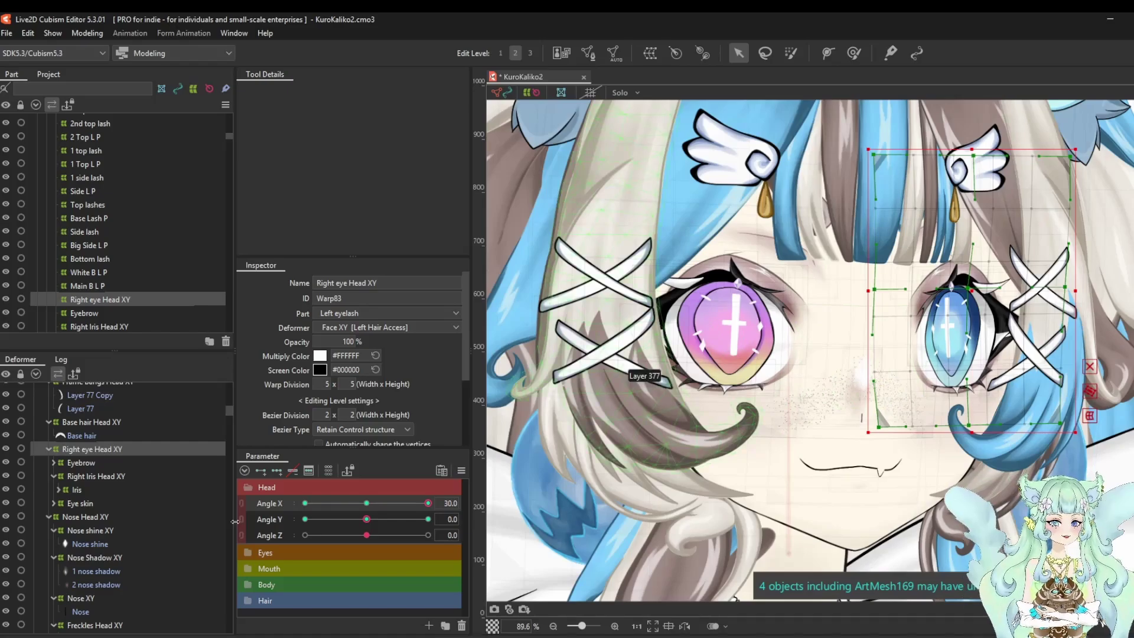
left_click(87, 516)
scroll(921, 419, "up", 2)
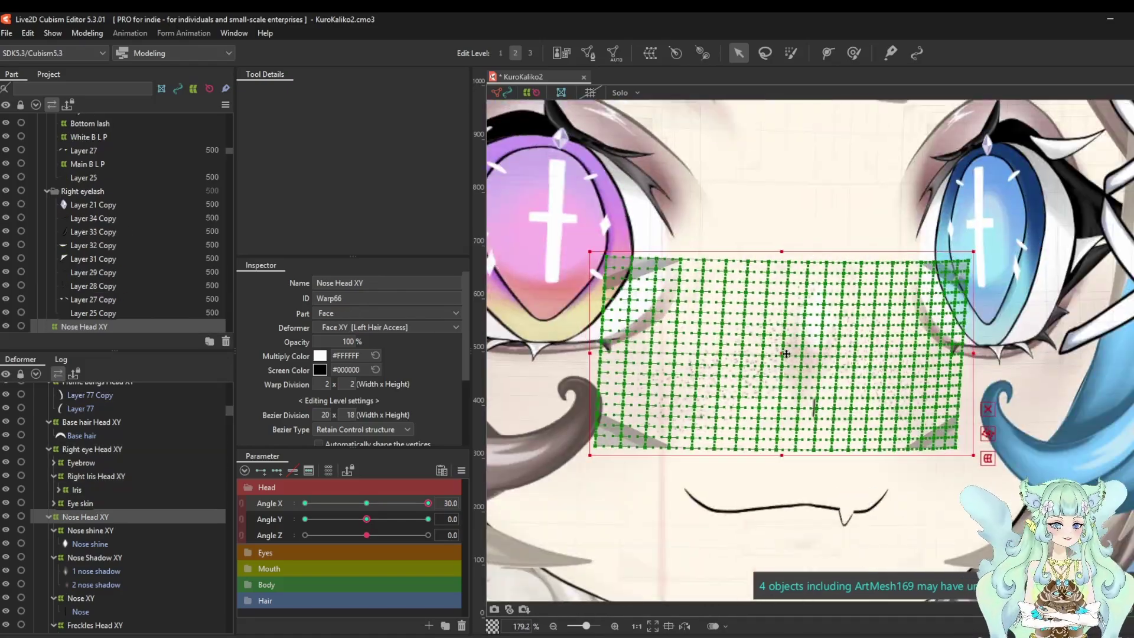
left_click_drag(429, 503, 353, 518)
left_click_drag(597, 413, 757, 409)
left_click_drag(366, 503, 428, 503)
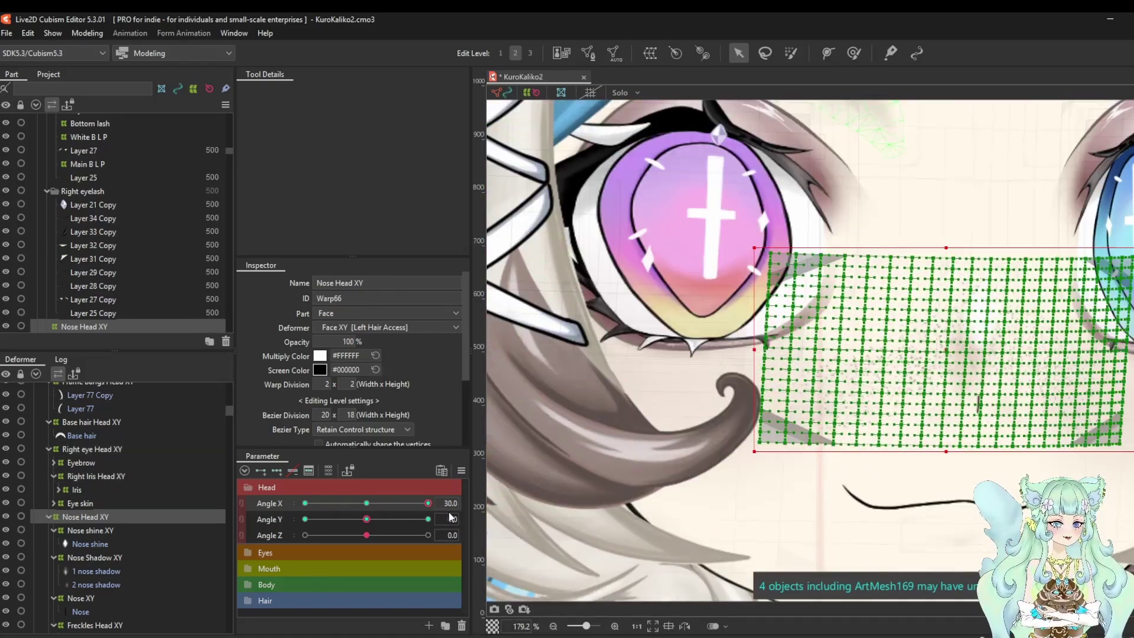
Reshape the Nose shine XY warp at Angle X 30 with a 103.1 px deform brush.
left_click(90, 530)
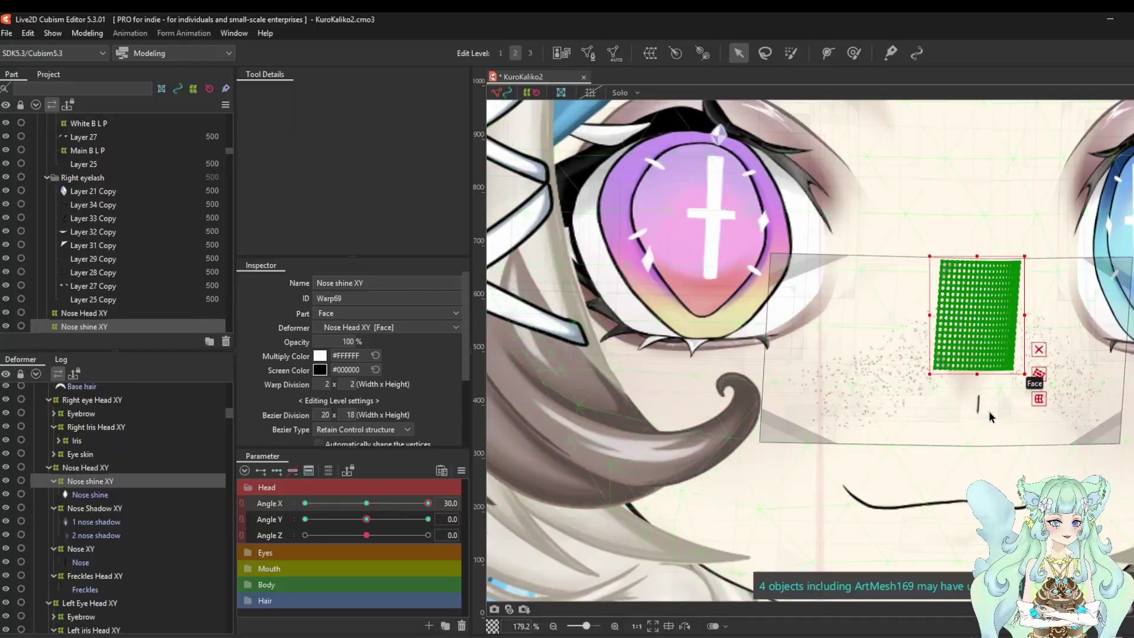
left_click_drag(979, 282, 810, 291)
scroll(810, 291, "up", 2)
key("b")
left_click_drag(878, 336, 767, 447)
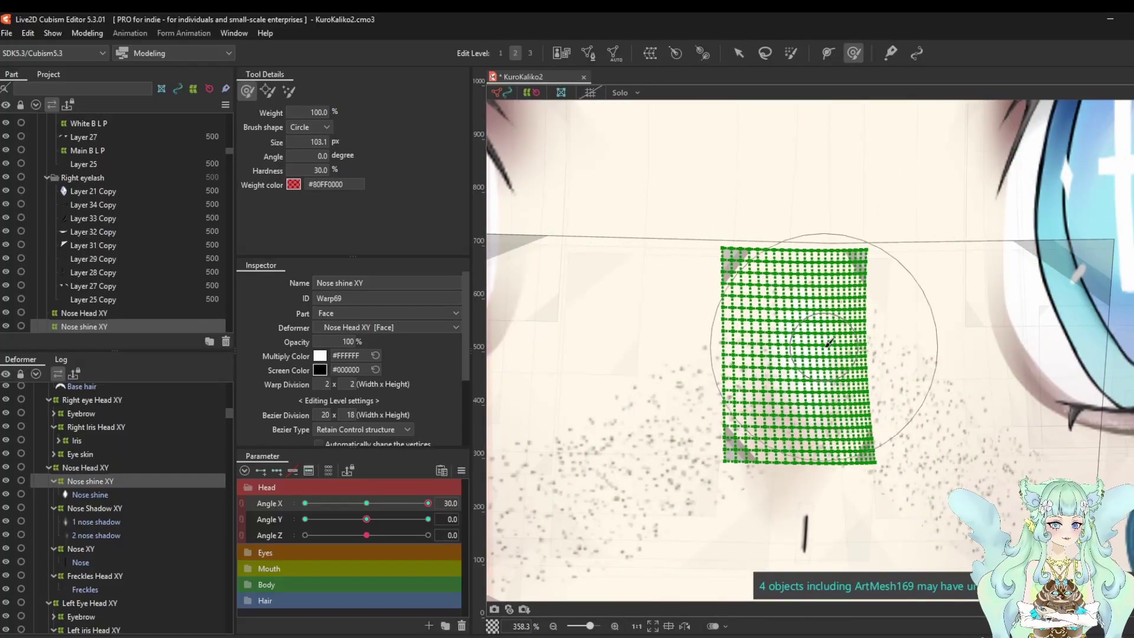
scroll(766, 362, "down", 2)
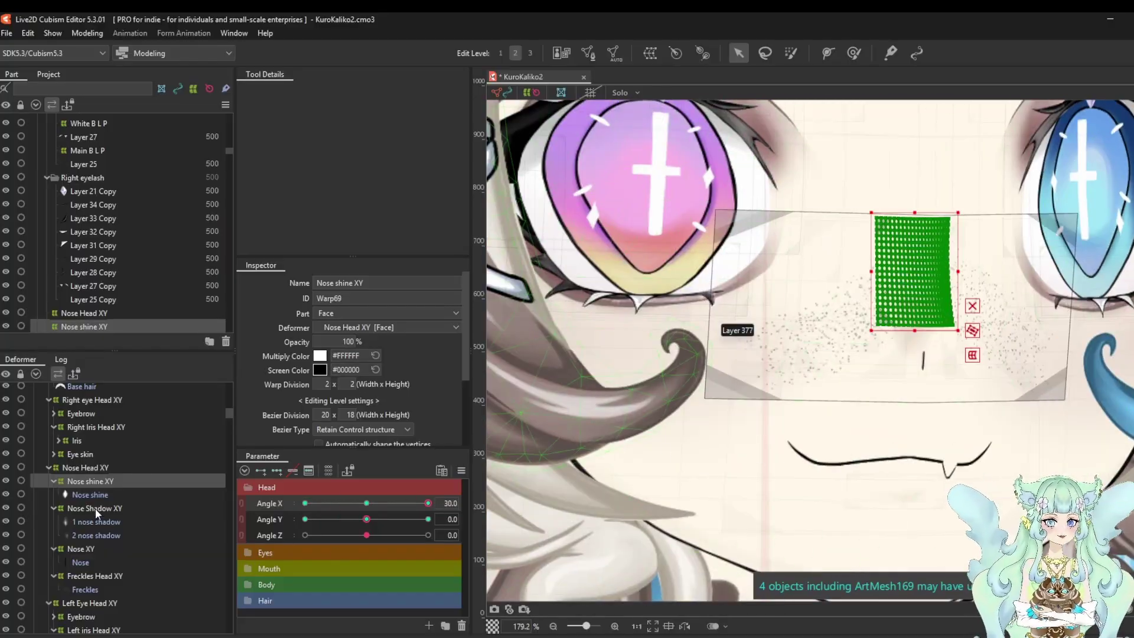
Reshape the edges of the Nose Shadow XY warp with the deform brush at Angle X 30, checking against Angle X -30.
left_click(94, 509)
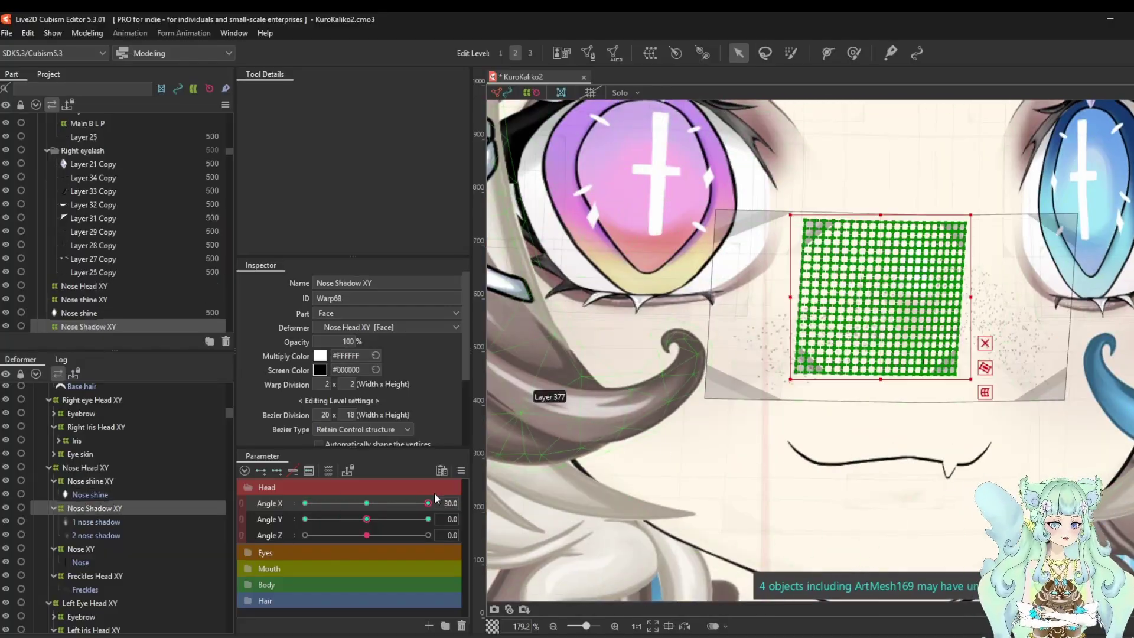
scroll(745, 308, "up", 3)
scroll(745, 308, "down", 2)
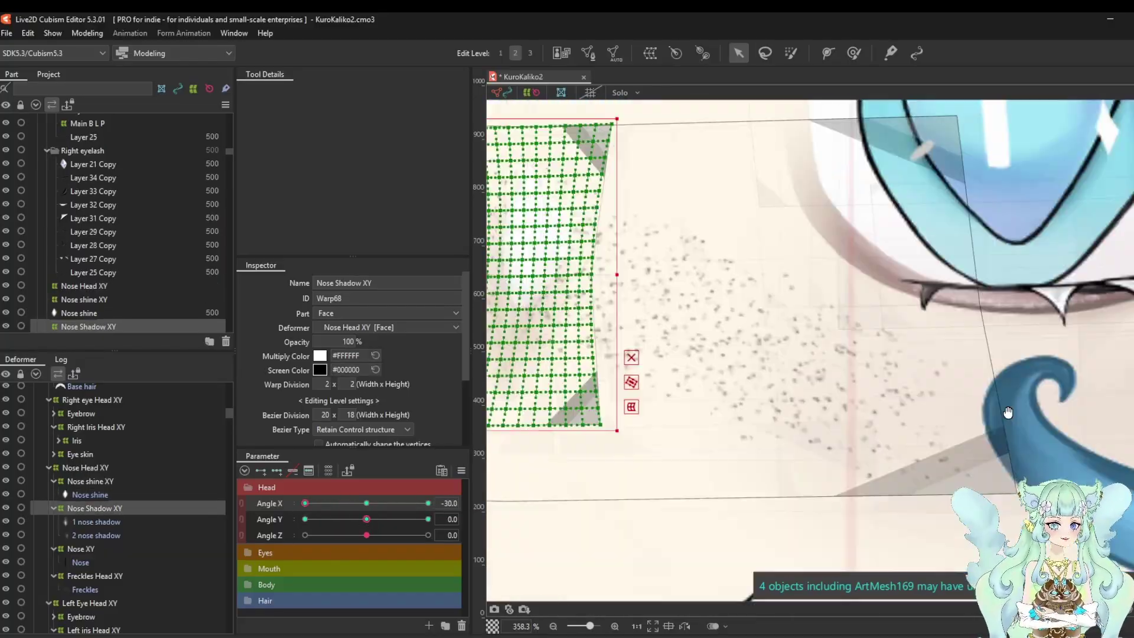
scroll(727, 392, "down", 2)
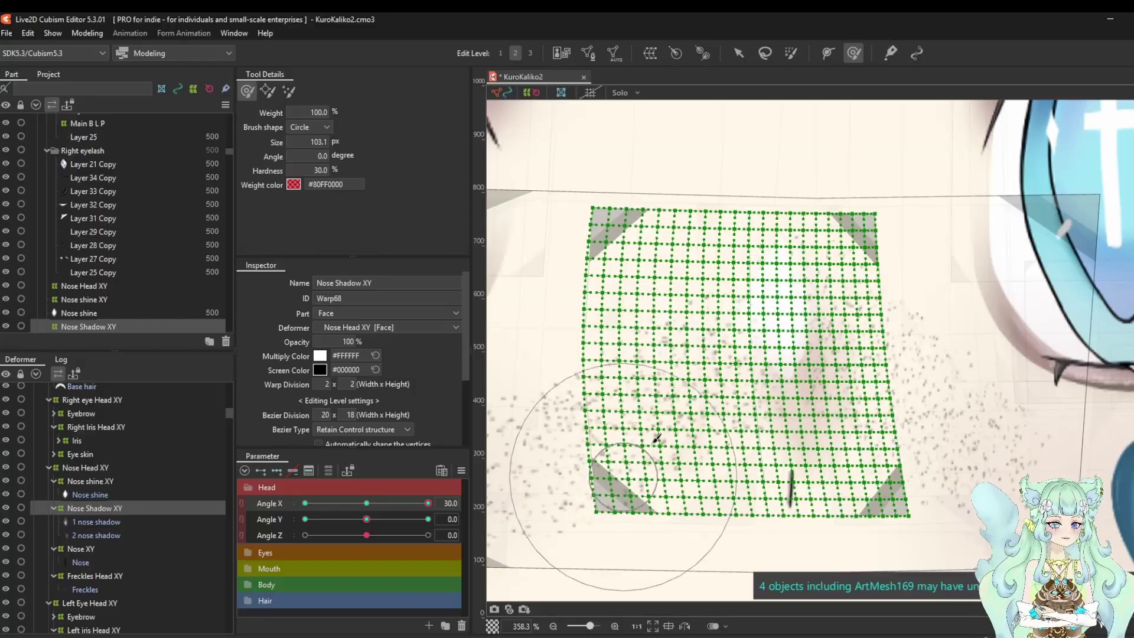
key("v")
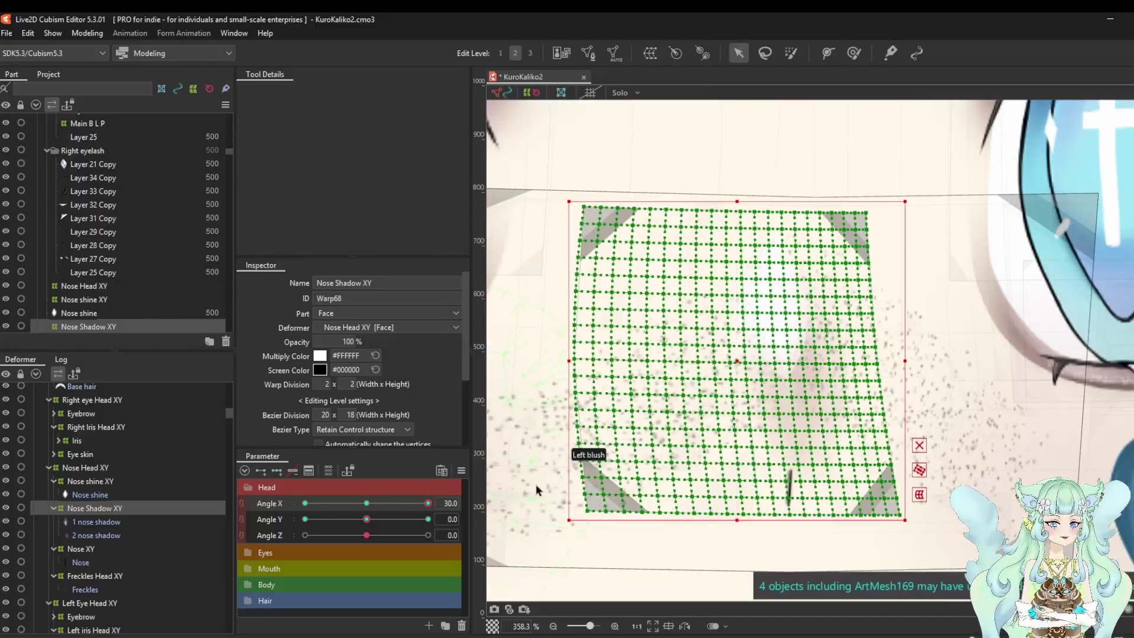
left_click(88, 33)
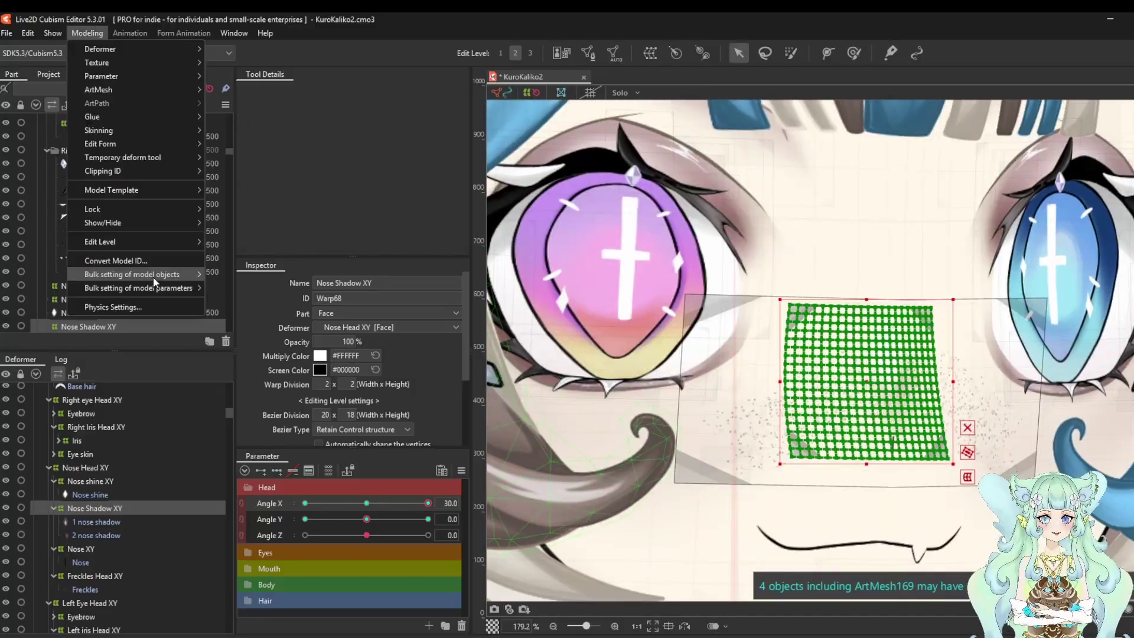
left_click(152, 283)
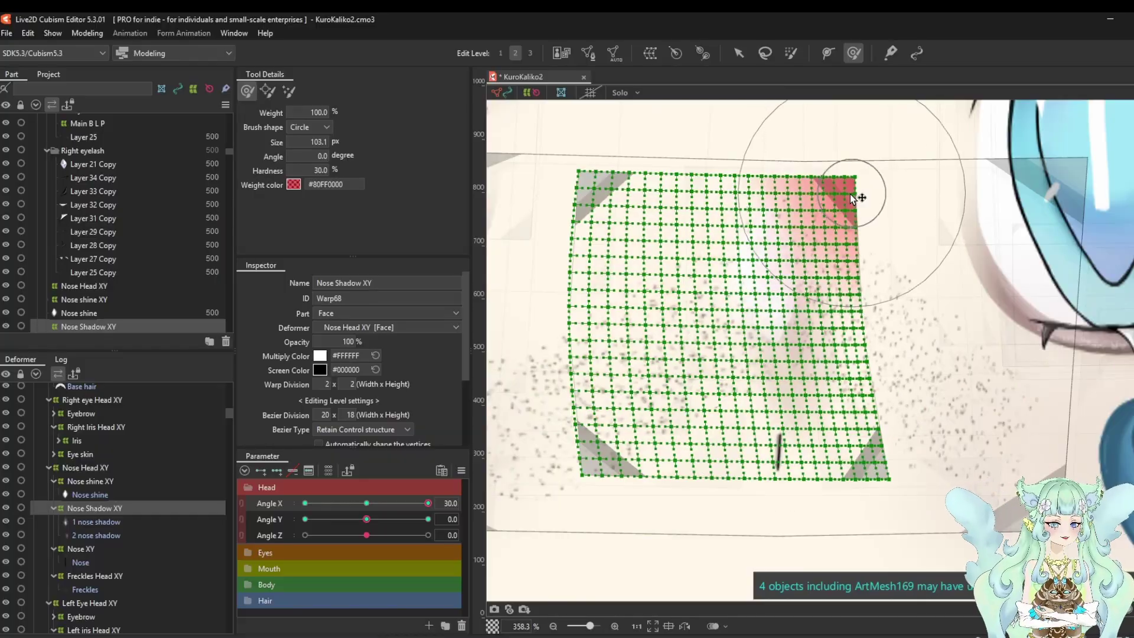
Preview the head motion in Physics Settings and straighten the Nose XY warp with the deform brush at Angle X 30.
left_click(93, 561)
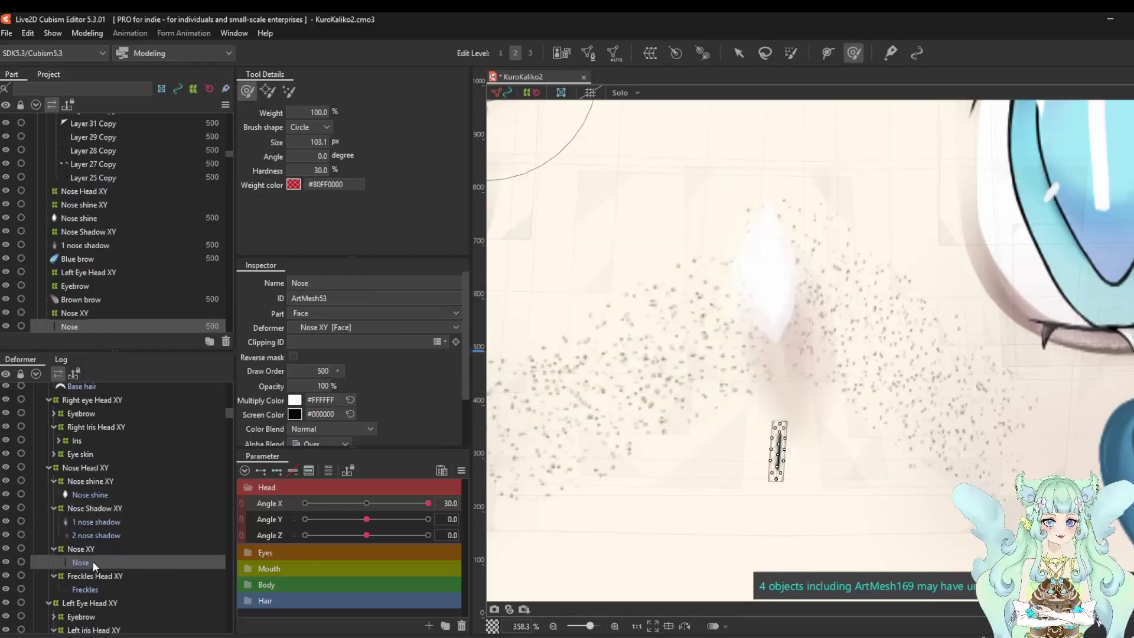
left_click(81, 548)
scroll(713, 455, "up", 2)
scroll(931, 450, "down", 4)
left_click(87, 33)
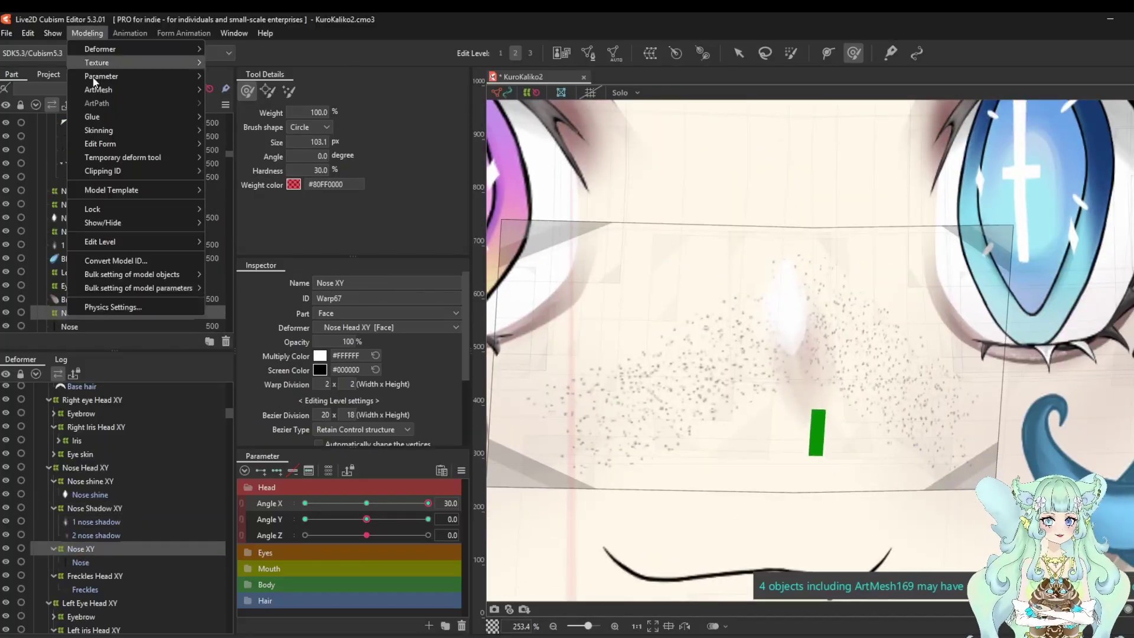
left_click(118, 307)
left_click(922, 94)
scroll(838, 390, "up", 3)
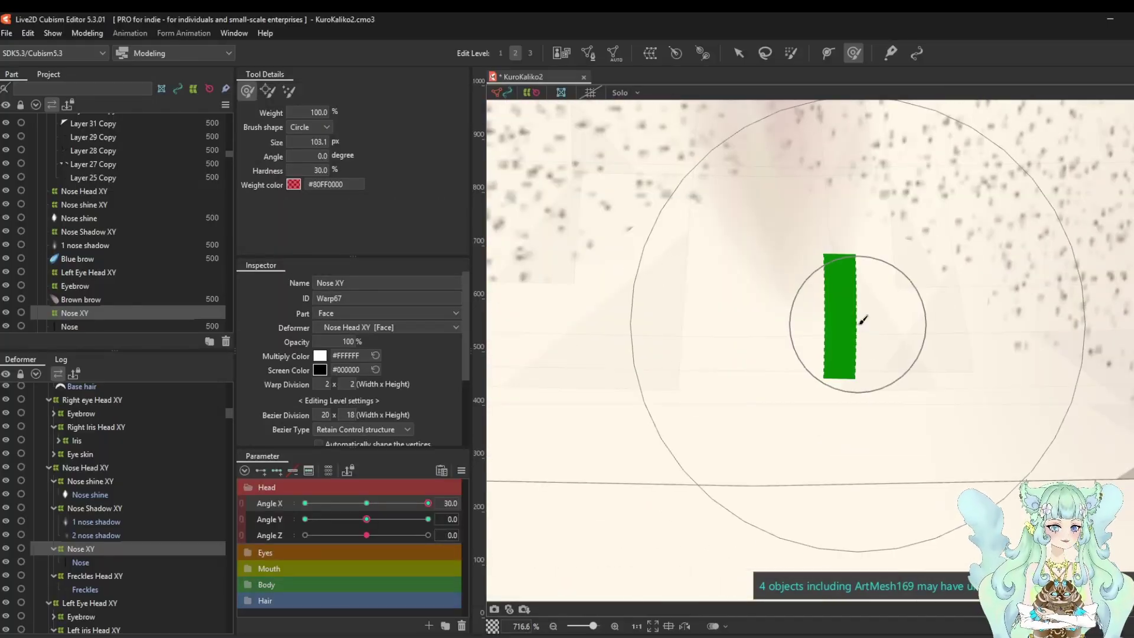
Bend the sides of the Nose Shadow XY warp into a stronger curve with the deform brush at Angle X 30.
left_click(764, 311)
scroll(896, 377, "down", 2)
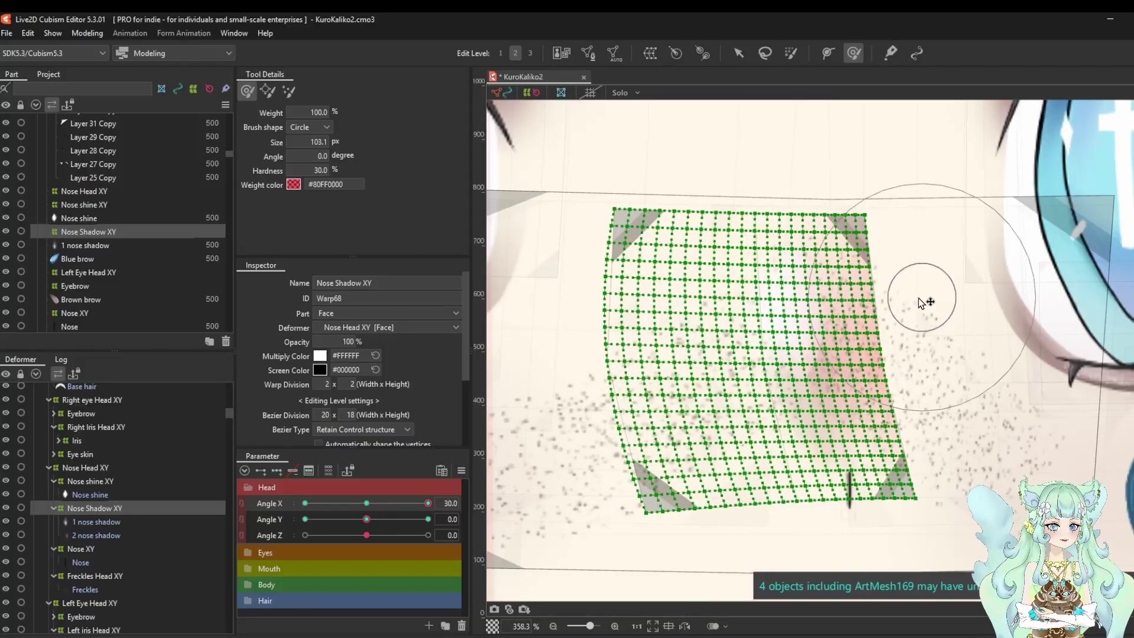
left_click_drag(857, 196, 880, 256)
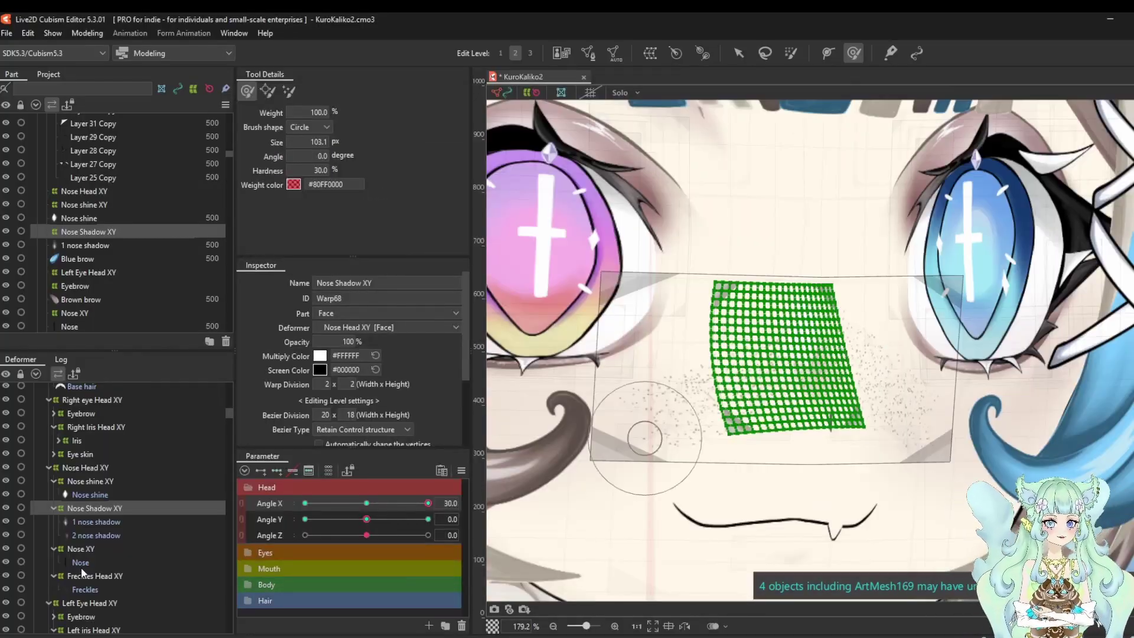
Adjust the Freckles Head XY warp with a 414.1 px deform brush at Angle X 30 and preview the motion in Physics Settings.
scroll(81, 567, "down", 2)
left_click(88, 526)
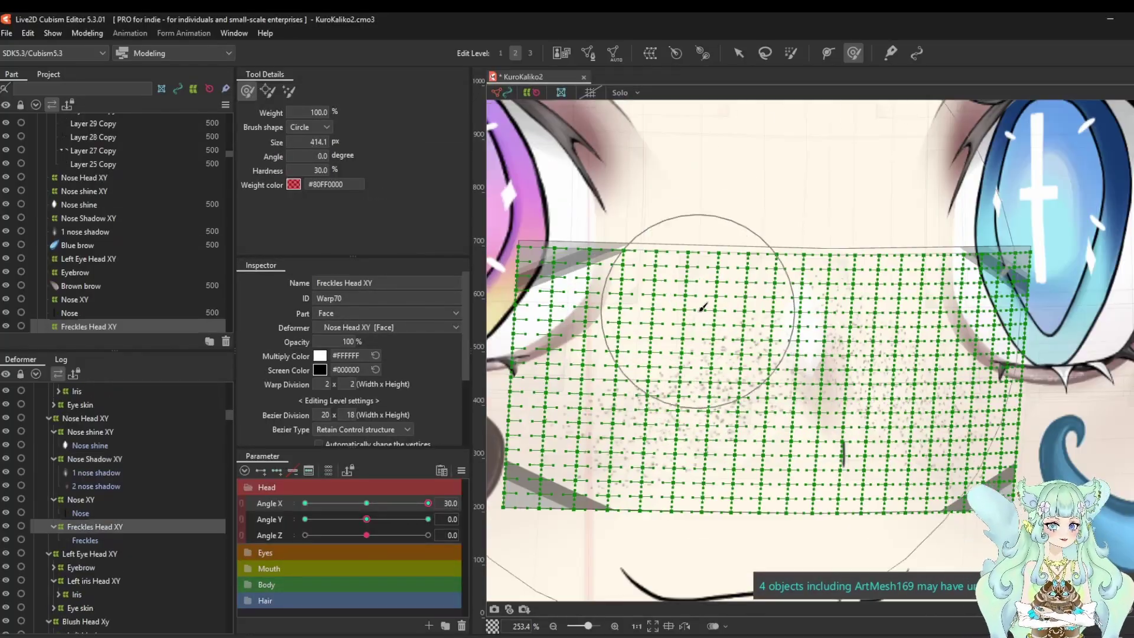
scroll(701, 306, "down", 2)
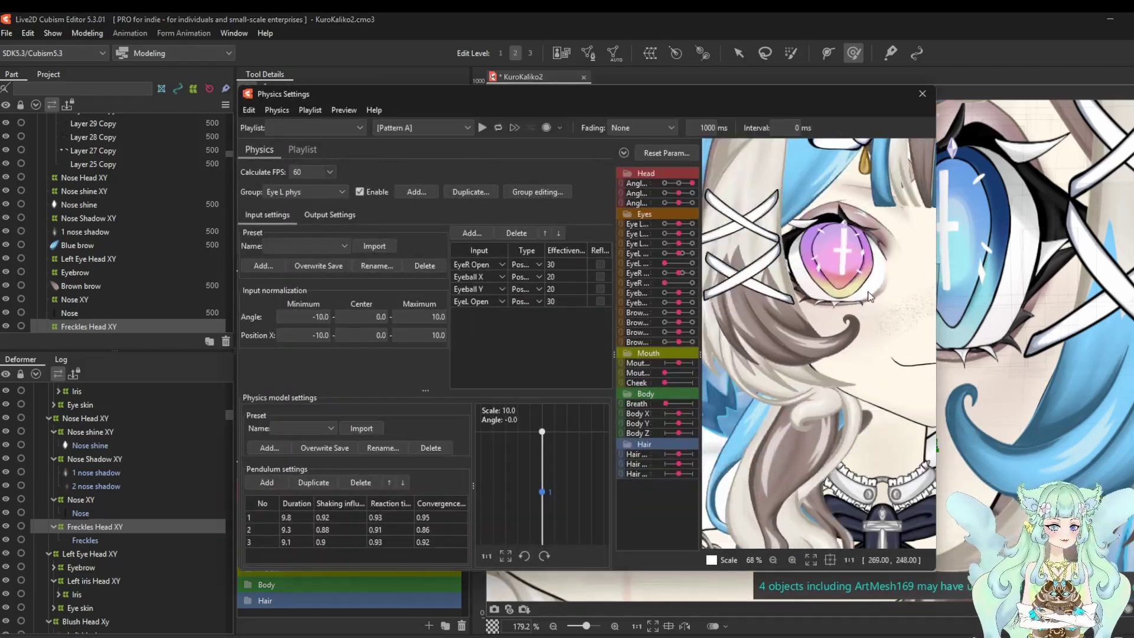
scroll(868, 295, "down", 3)
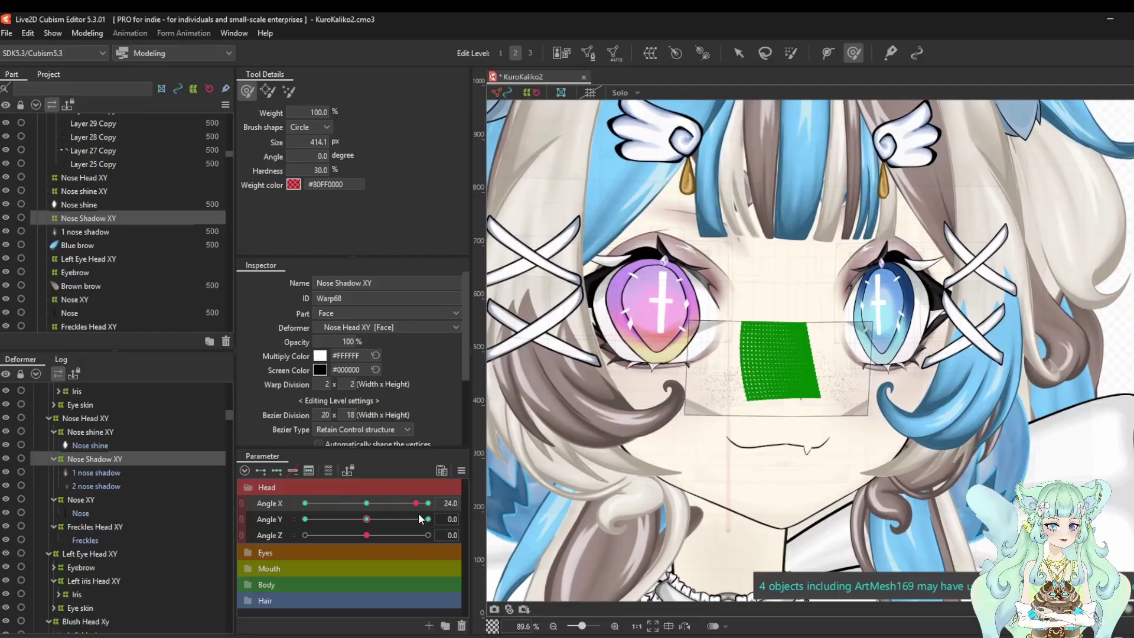
Return Angle X to 0 and save the model.
left_click_drag(420, 518, 366, 515)
scroll(88, 504, "down", 3)
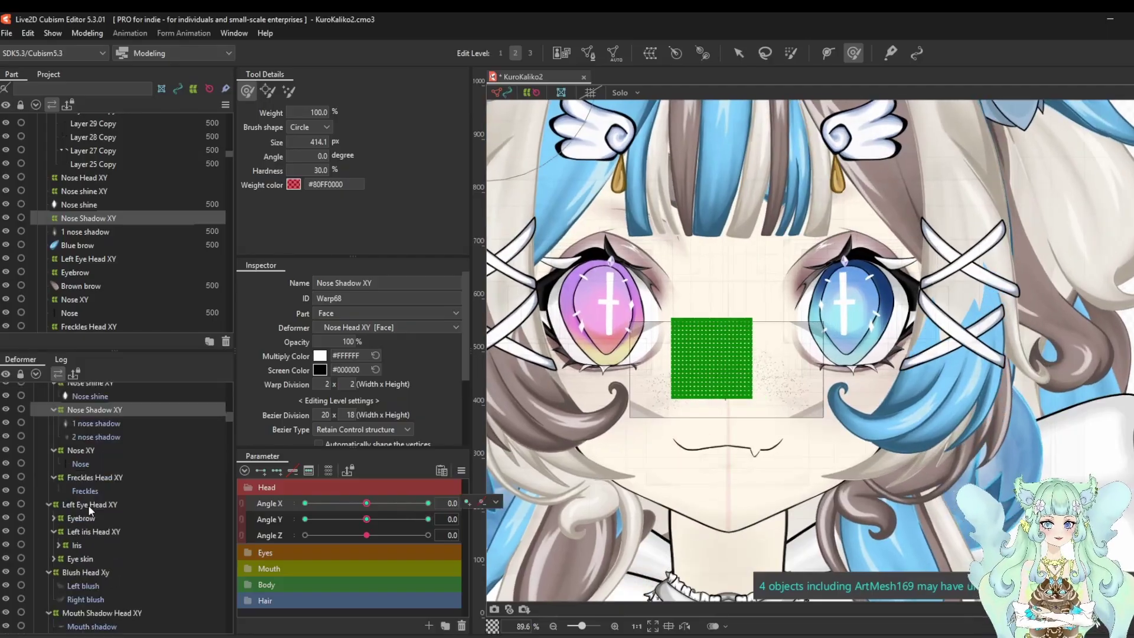
scroll(623, 375, "down", 4)
left_click(6, 34)
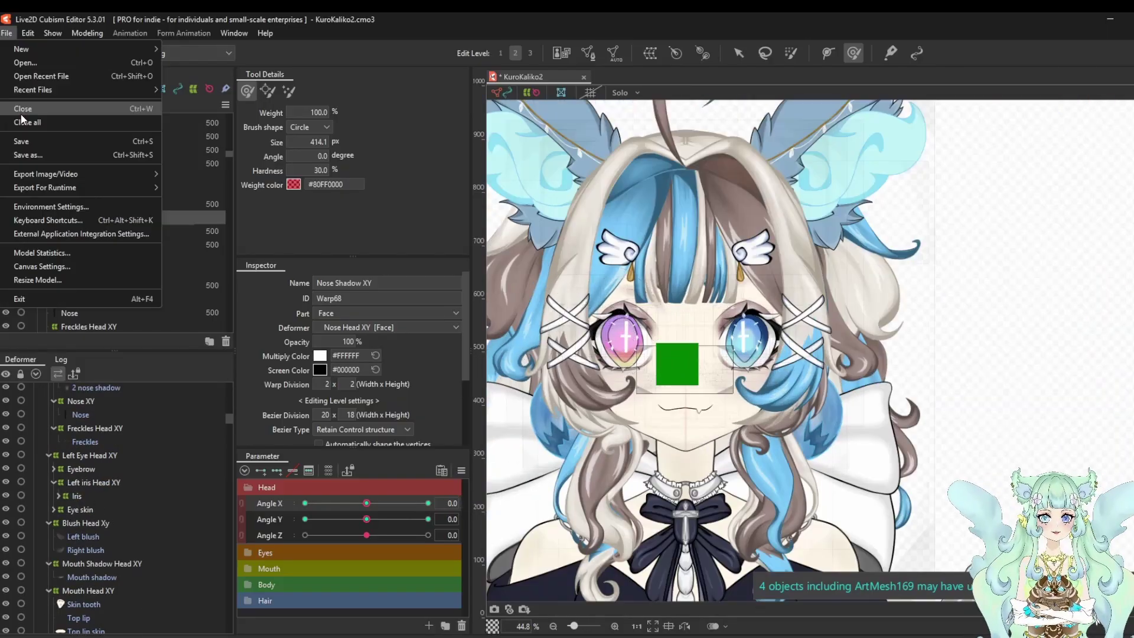
left_click(22, 141)
Reshape the outer side of the Left Eye Head XY warp with the 414.1 px deform brush at Angle X 30.
left_click(83, 455)
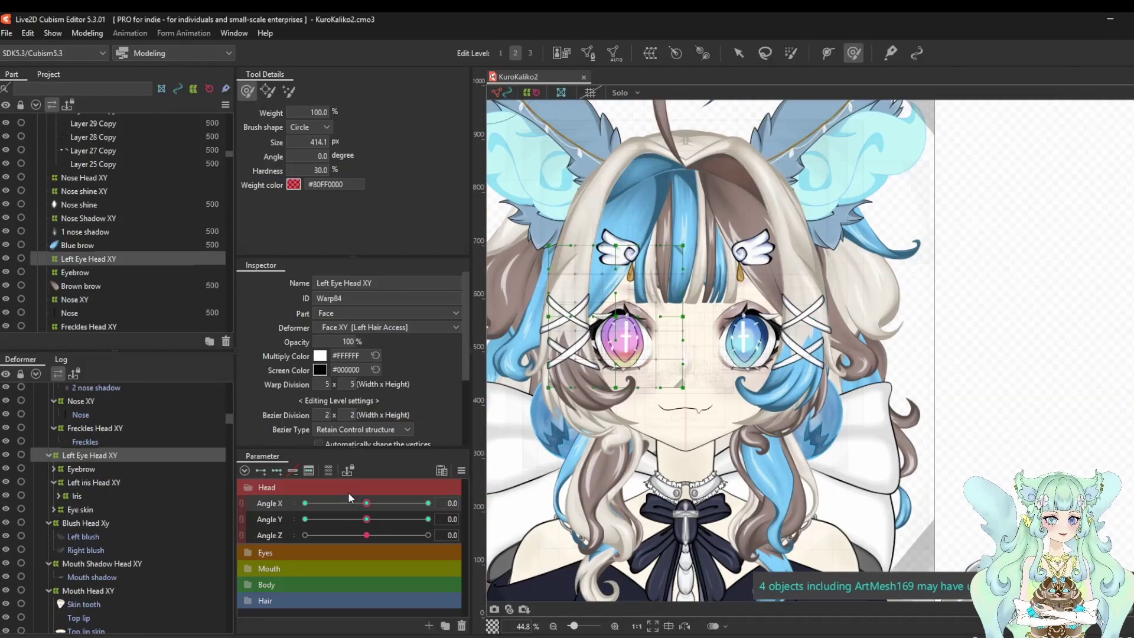
left_click_drag(366, 503, 428, 503)
scroll(755, 313, "up", 2)
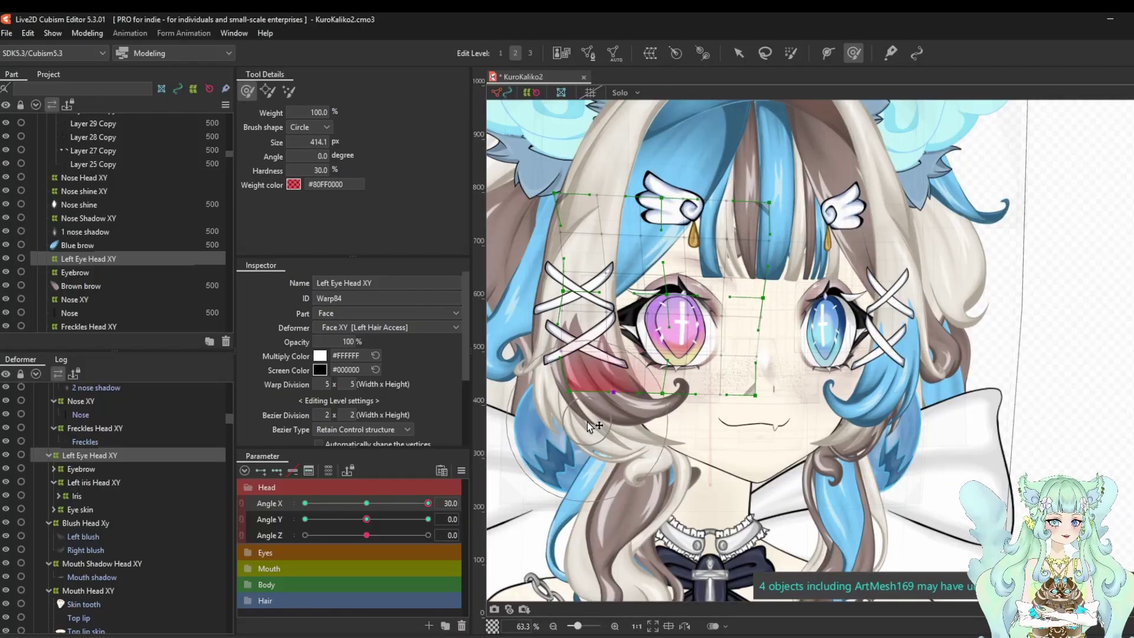
key("v")
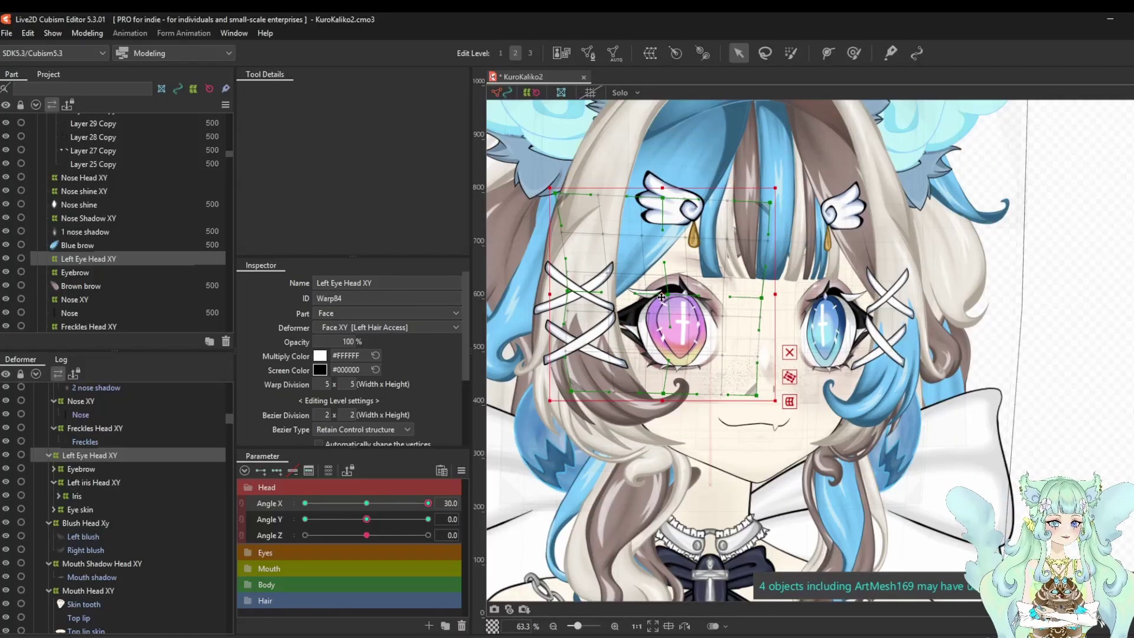
left_click(854, 53)
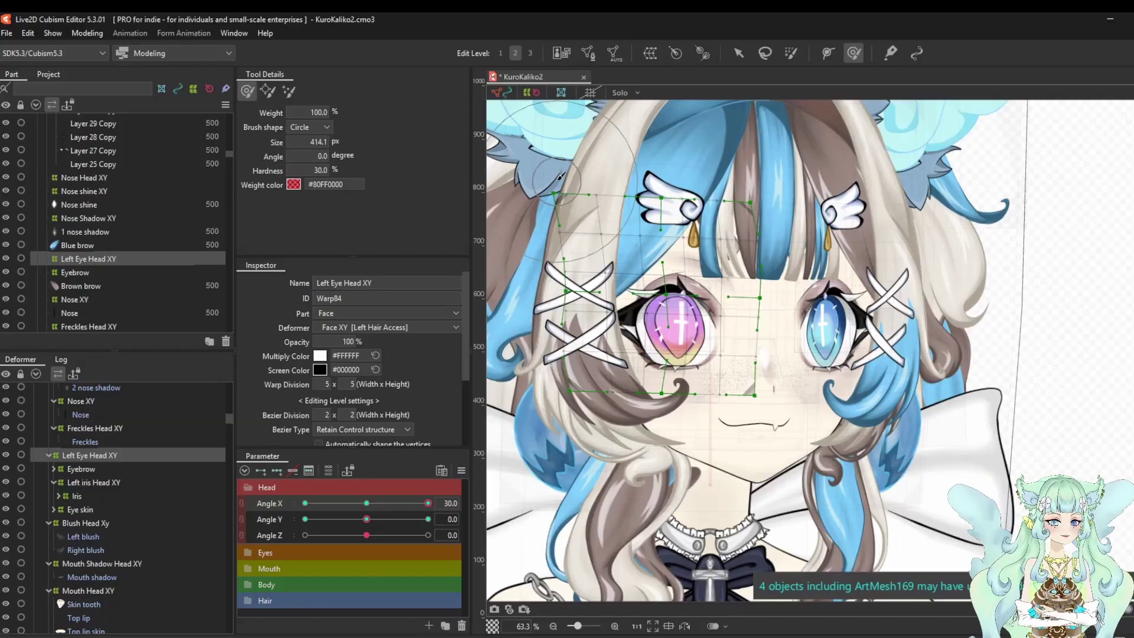
left_click_drag(560, 177, 565, 354)
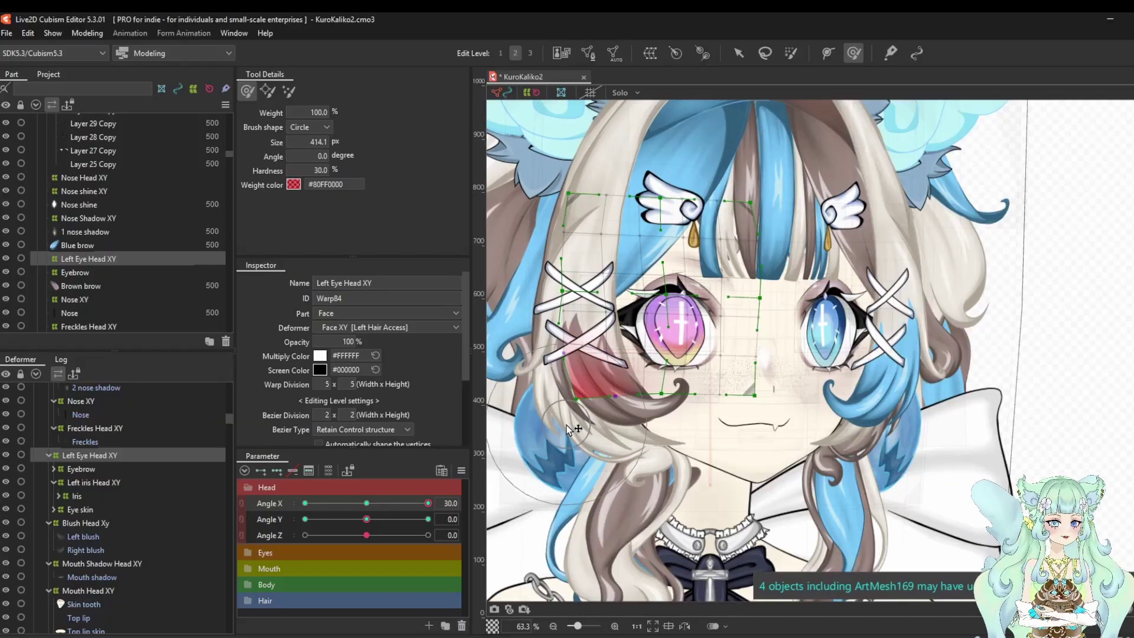
Adjust the Left iris Head XY warp with the deform brush at Angle X 30 and compare it with Angle X -30.
left_click(91, 482)
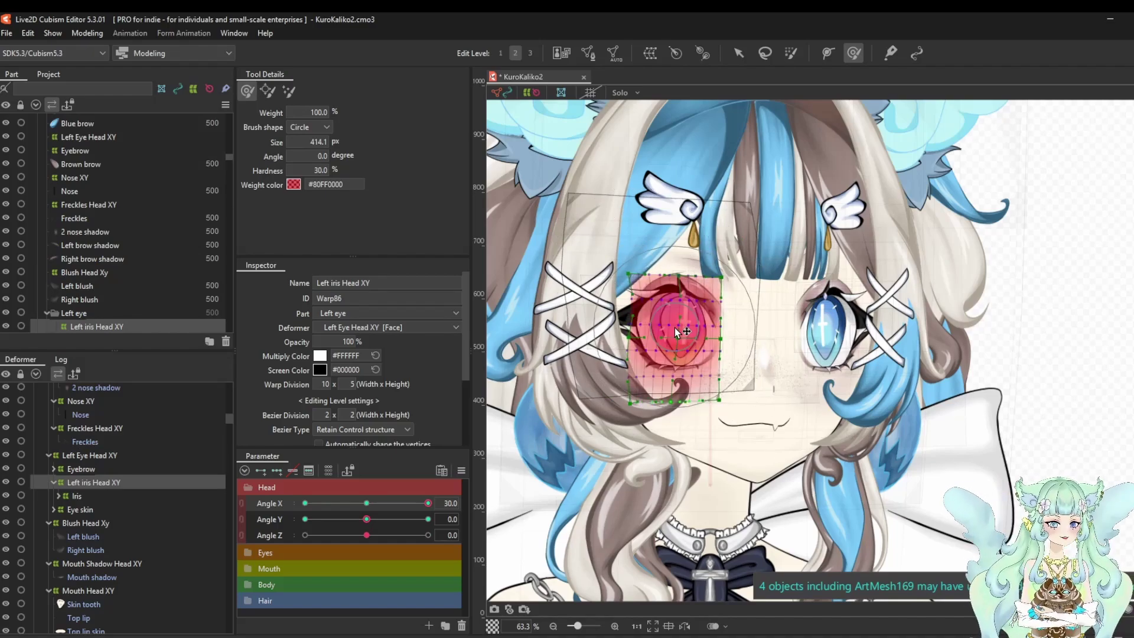
key("v")
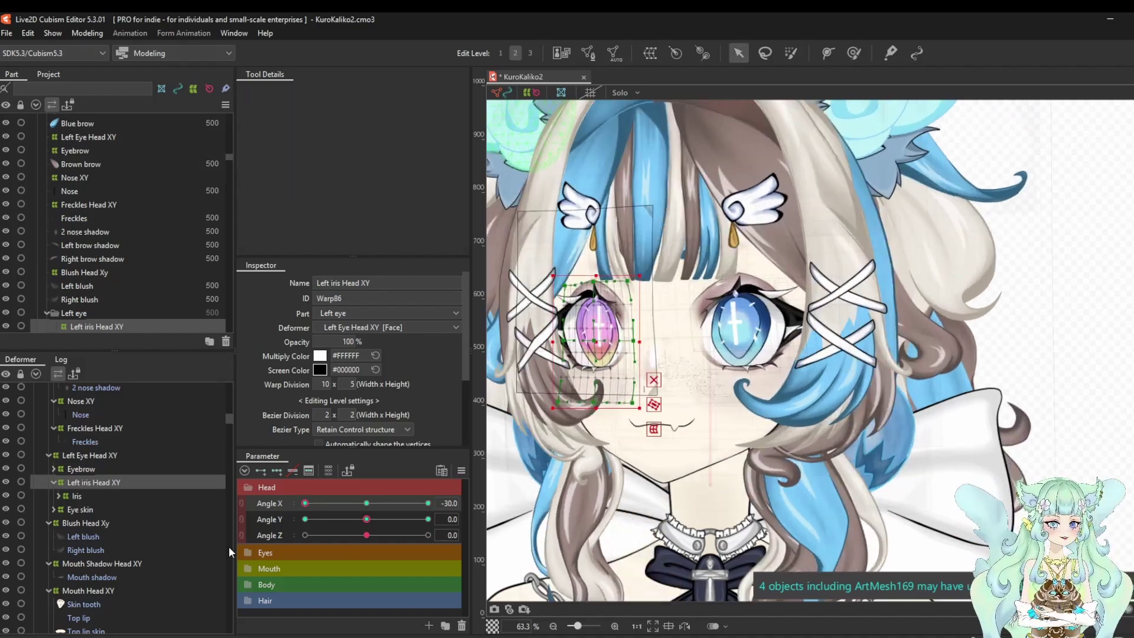
left_click(305, 503)
left_click(428, 503)
left_click(623, 380)
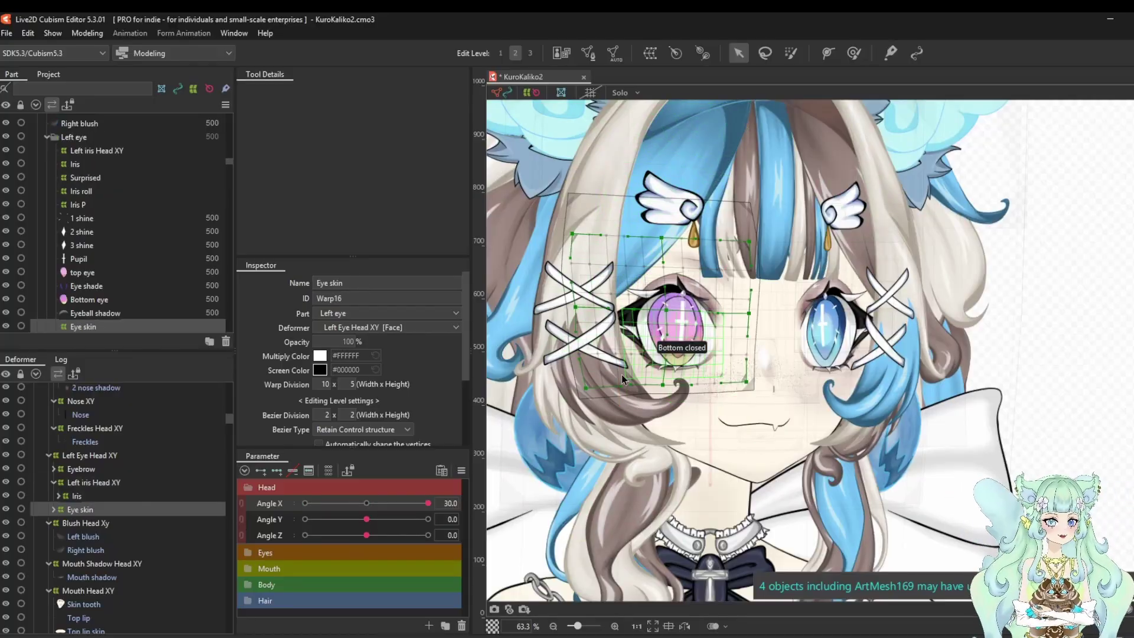
Inspect the Blush Head Xy warp at Angle X 30 and preview the head motion in Physics Settings.
left_click(89, 524)
scroll(725, 355, "up", 2)
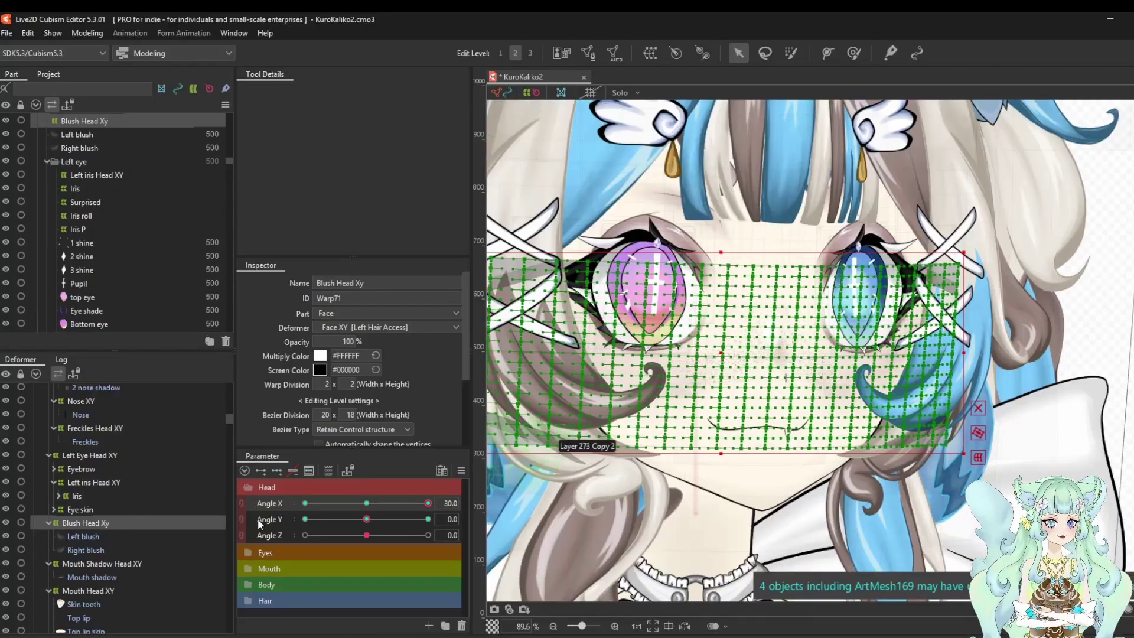
left_click(89, 34)
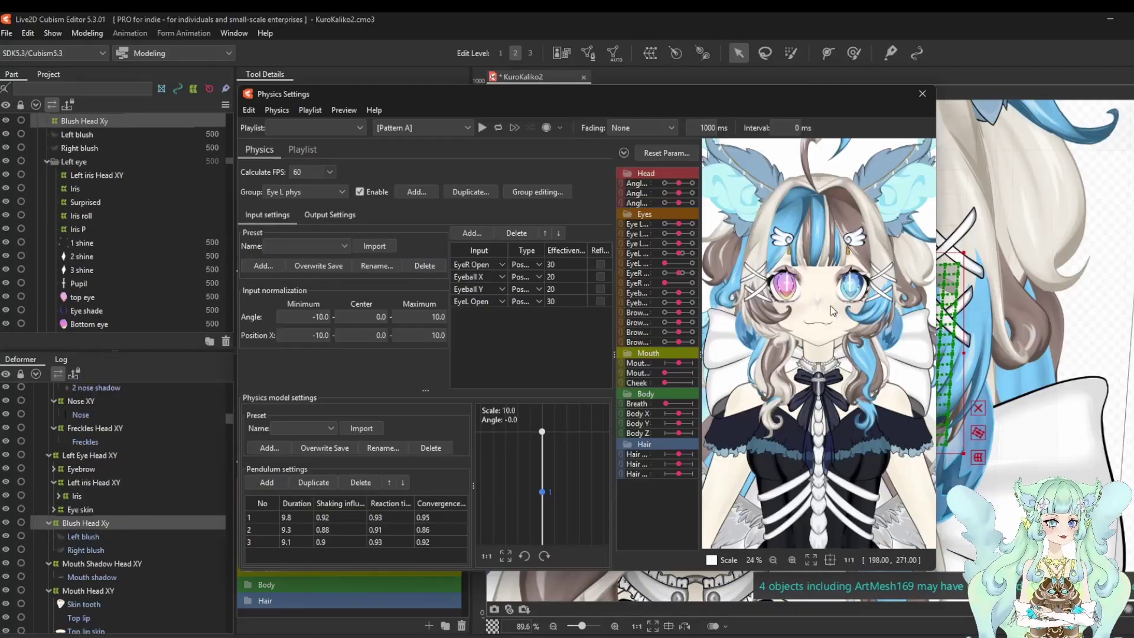
left_click_drag(818, 272, 557, 205)
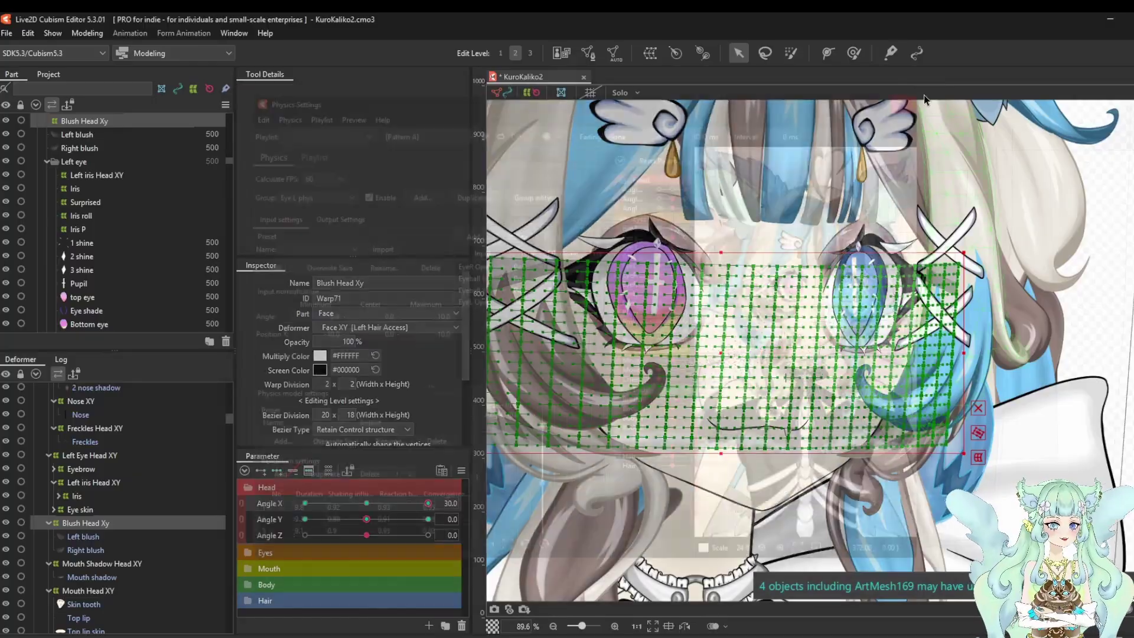
Nudge the Mouth Shadow Head XY warp sideways at Angle X 30.
left_click(102, 563)
scroll(770, 435, "up", 2)
scroll(770, 436, "up", 3)
left_click_drag(770, 435, 784, 435)
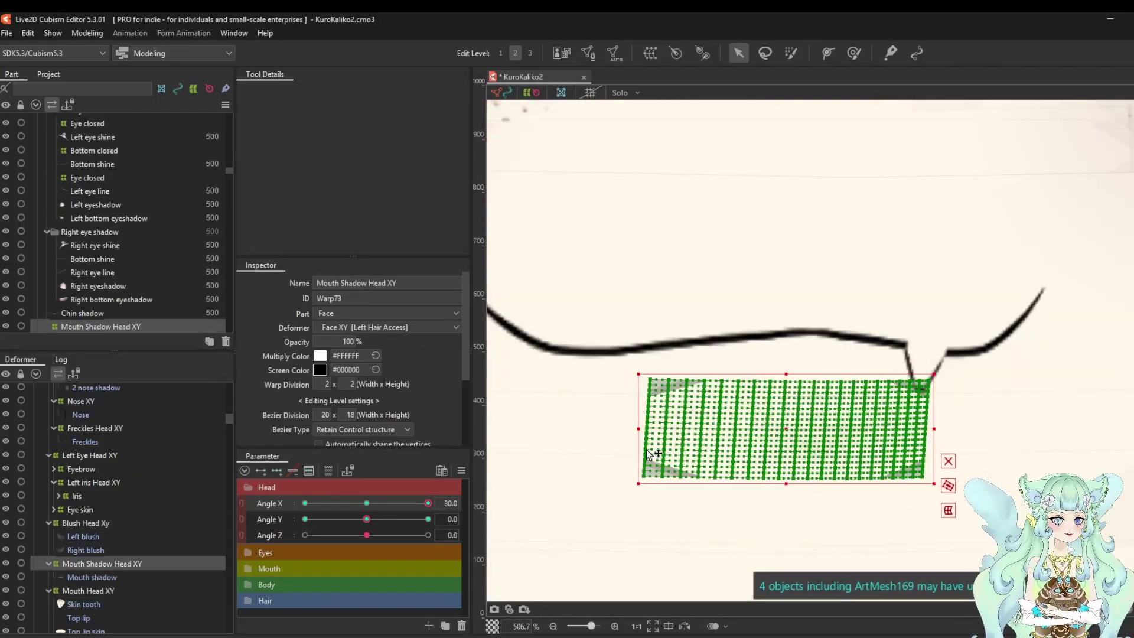
Nudge the Mouth Head XY warp sideways at Angle X 30 and compare it with Angle X -30.
scroll(94, 541, "down", 1)
left_click(88, 541)
scroll(792, 360, "down", 3)
left_click_drag(792, 360, 814, 359)
scroll(767, 481, "down", 2)
scroll(595, 479, "down", 3)
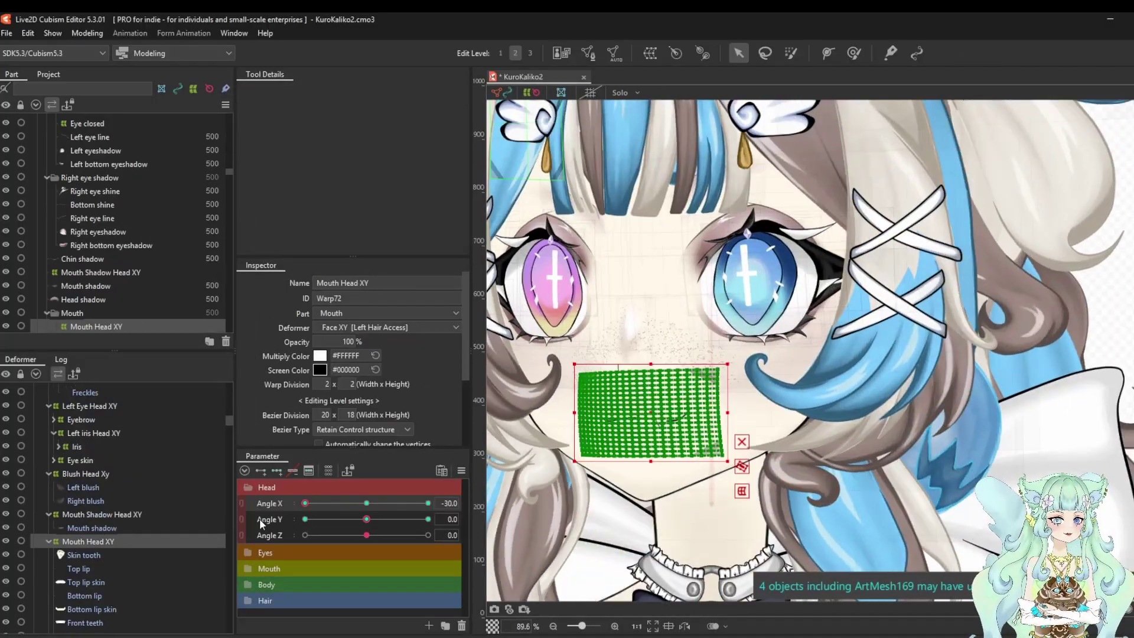
Refine the Mid hair XY warp with a 655.1 px deform brush at Angle X 30.
left_click(680, 441)
scroll(680, 441, "down", 3)
mouse_move(680, 442)
left_mouse_down()
mouse_move(712, 335)
mouse_move(712, 376)
left_mouse_up()
key("b")
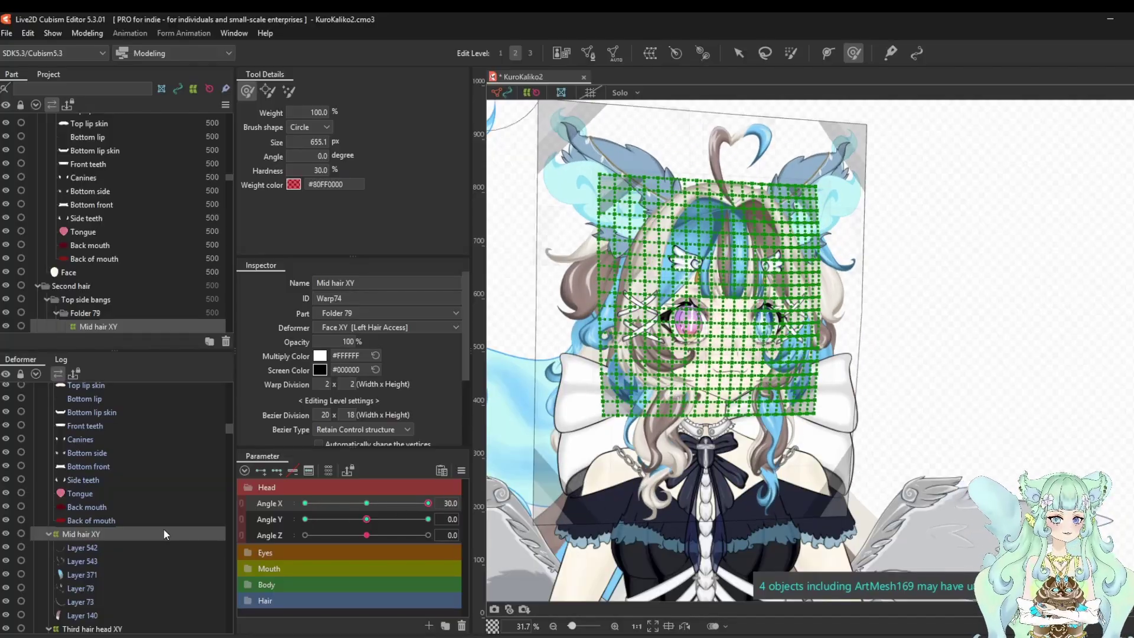
Refine the Third hair head XY and Fourth Hair Head XY warps with an 895.1 px deform brush at Angle X 30.
scroll(91, 551, "down", 4)
left_click(88, 481)
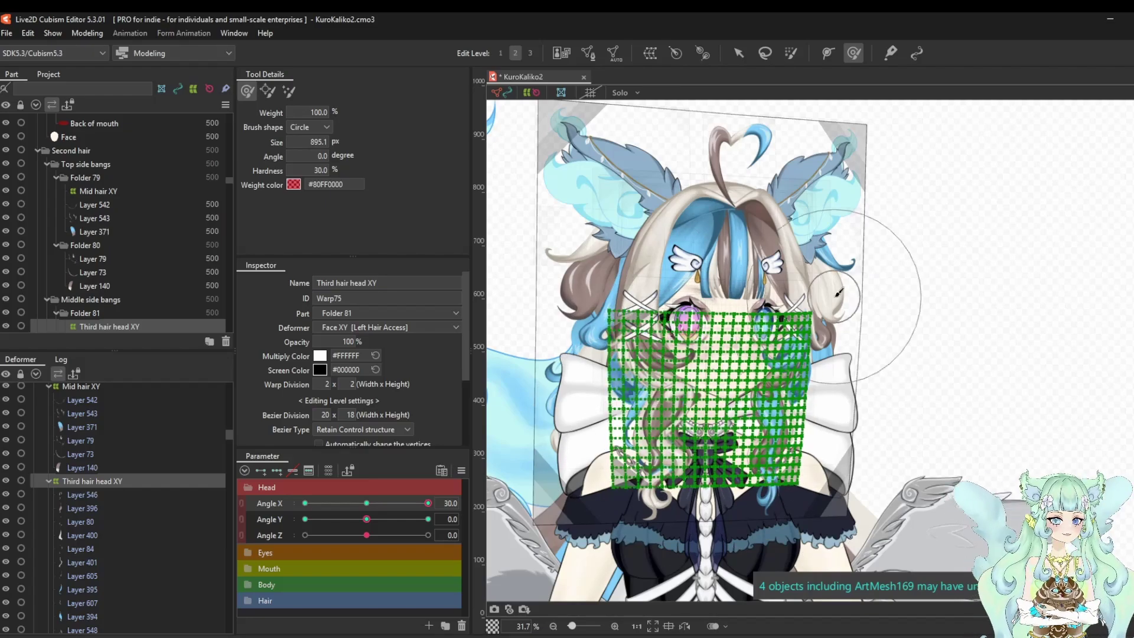
scroll(100, 504, "down", 5)
left_click(98, 506)
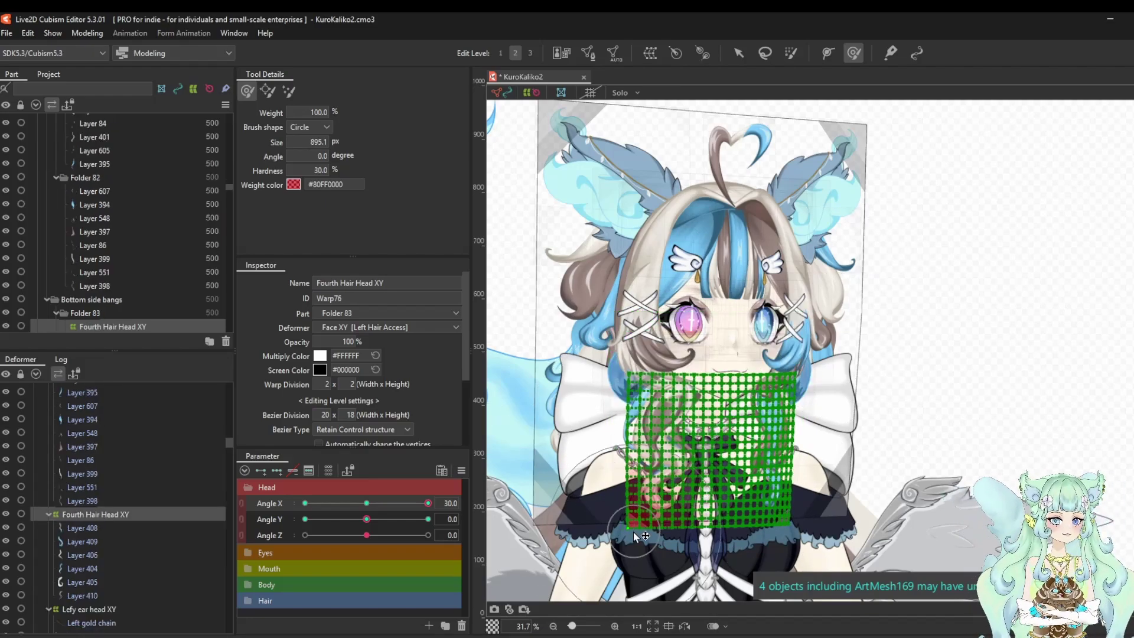
Refine the Lefy ear head XY warp with the 895.1 px deform brush at Angle X 30.
scroll(92, 559, "down", 2)
left_click(91, 559)
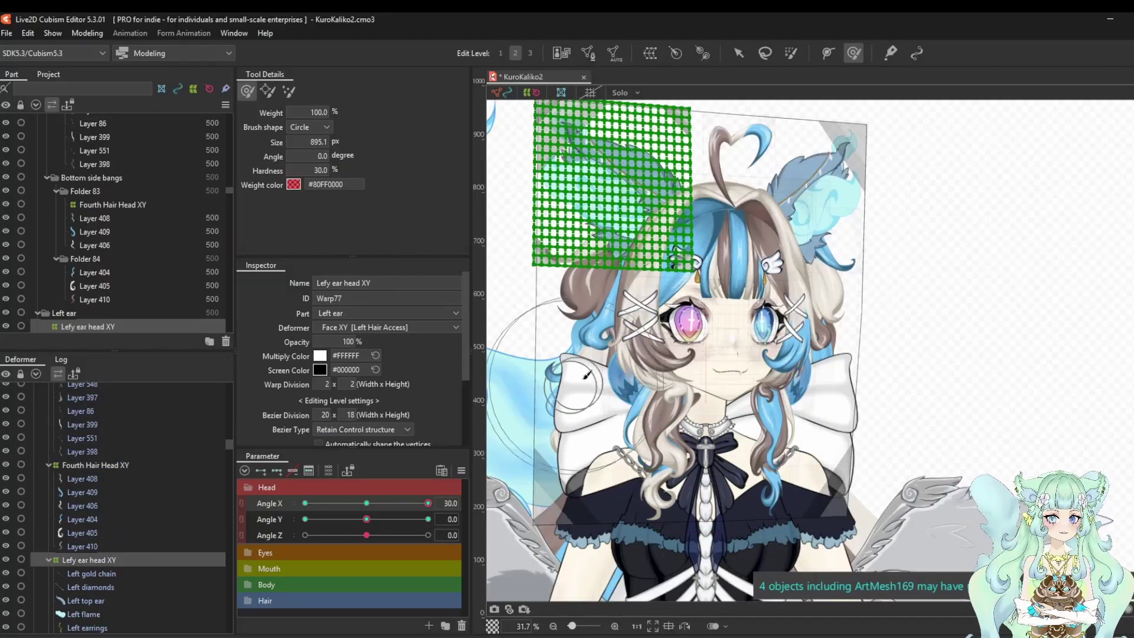
scroll(543, 159, "up", 2)
scroll(826, 295, "down", 1)
scroll(849, 331, "down", 1)
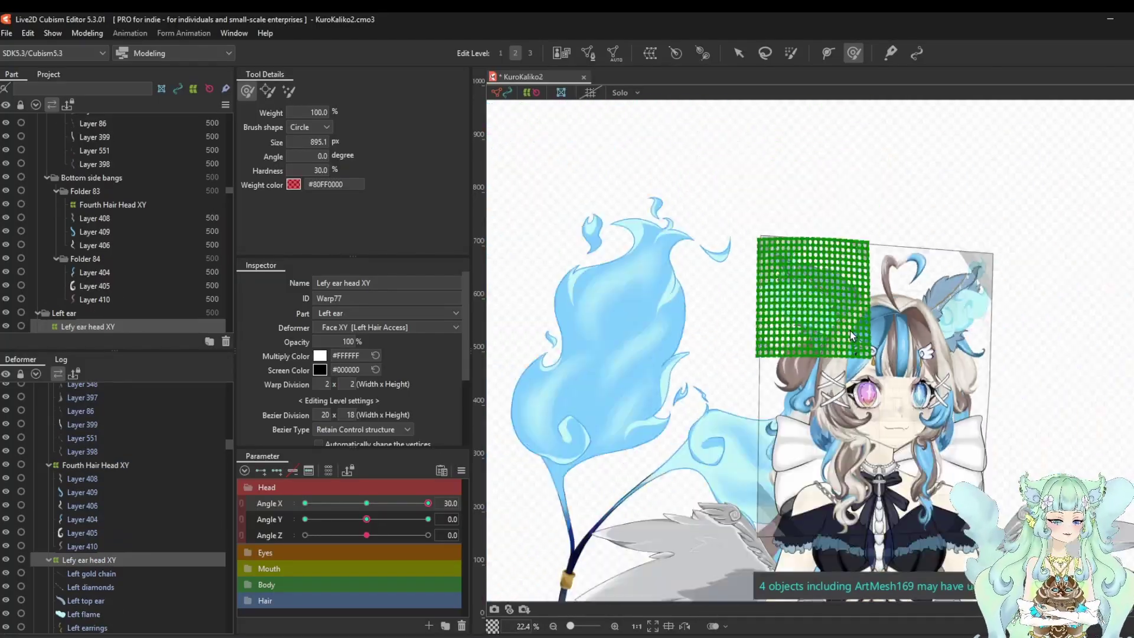
scroll(826, 343, "up", 1)
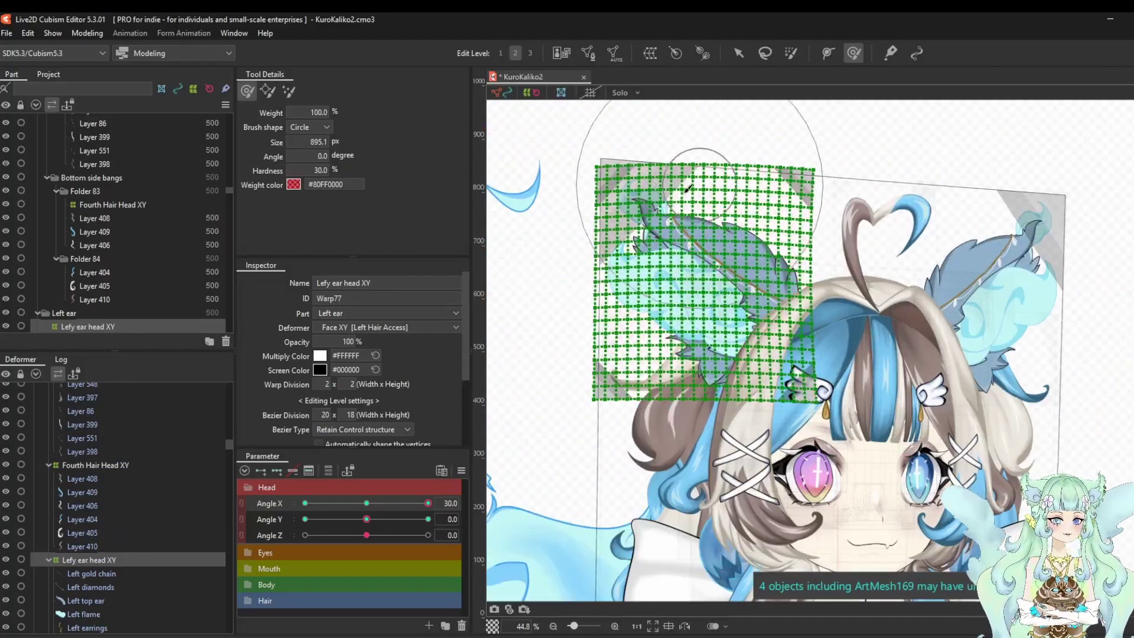
Reshape the Right ear head XY warp with the deform brush at Angle X 30, checking it against the left ear warp.
scroll(101, 582, "down", 3)
left_click(91, 547)
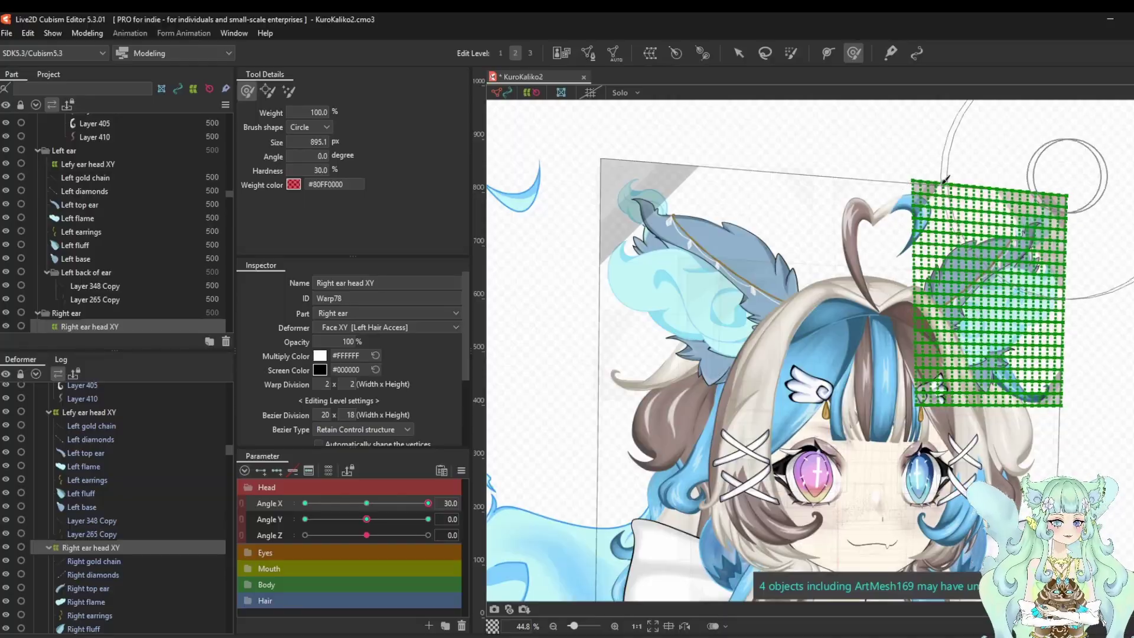
left_click_drag(1050, 388, 902, 383)
left_click(91, 412)
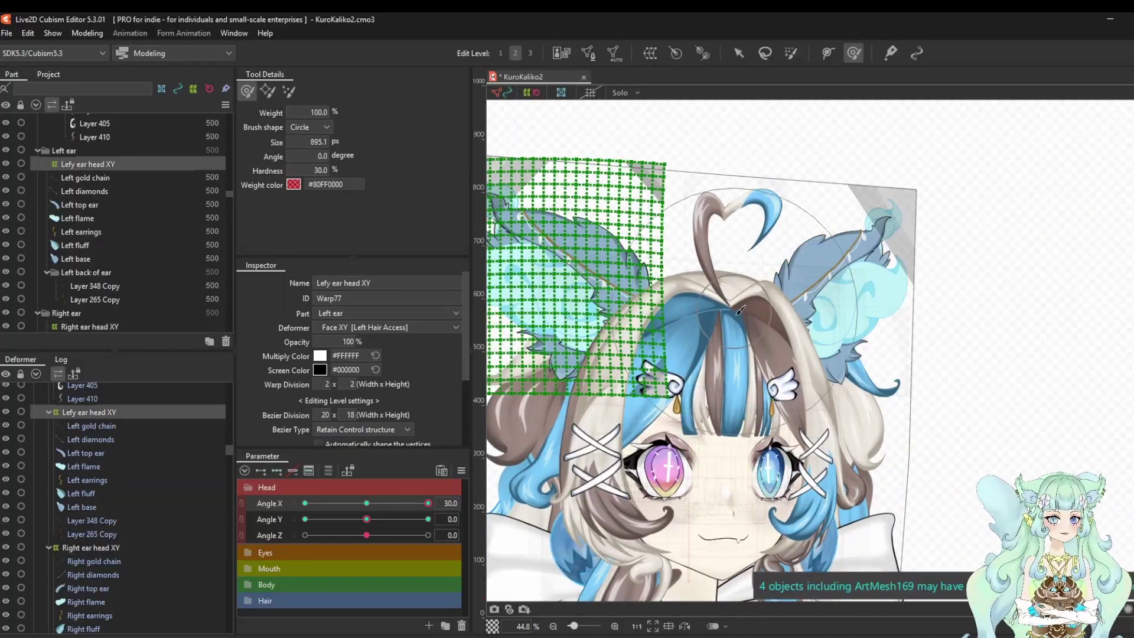
left_click(92, 547)
scroll(939, 212, "down", 2)
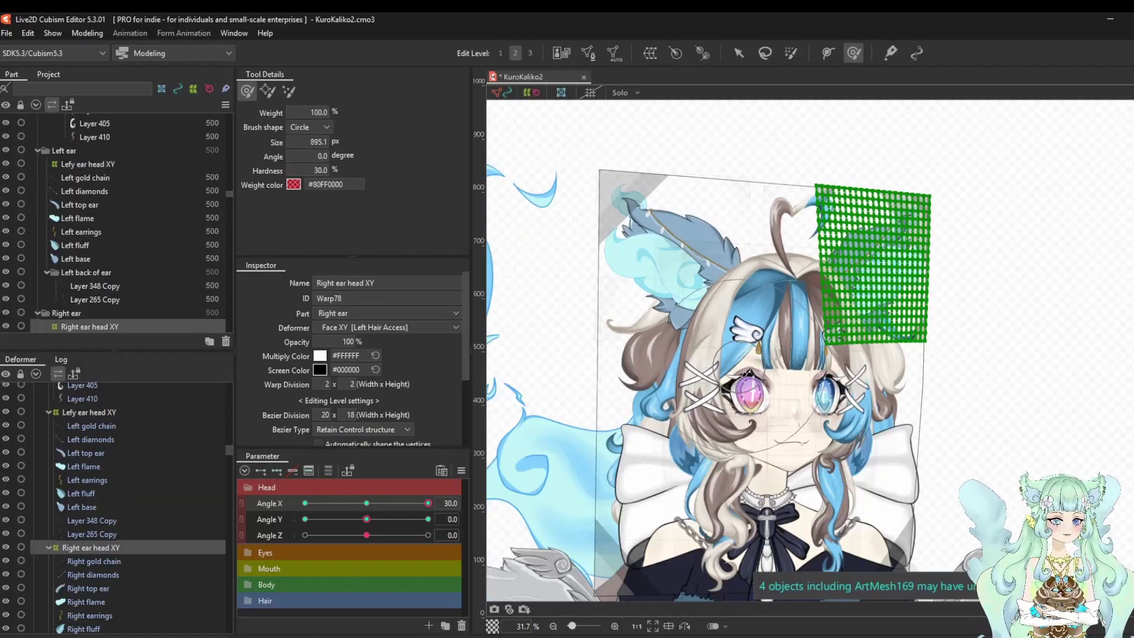
Adjust the sides of the Left Spirit Orb Head XY warp with the deform brush at Angle X 30, and select Right Spirit Orb Head XY.
scroll(81, 509, "down", 10)
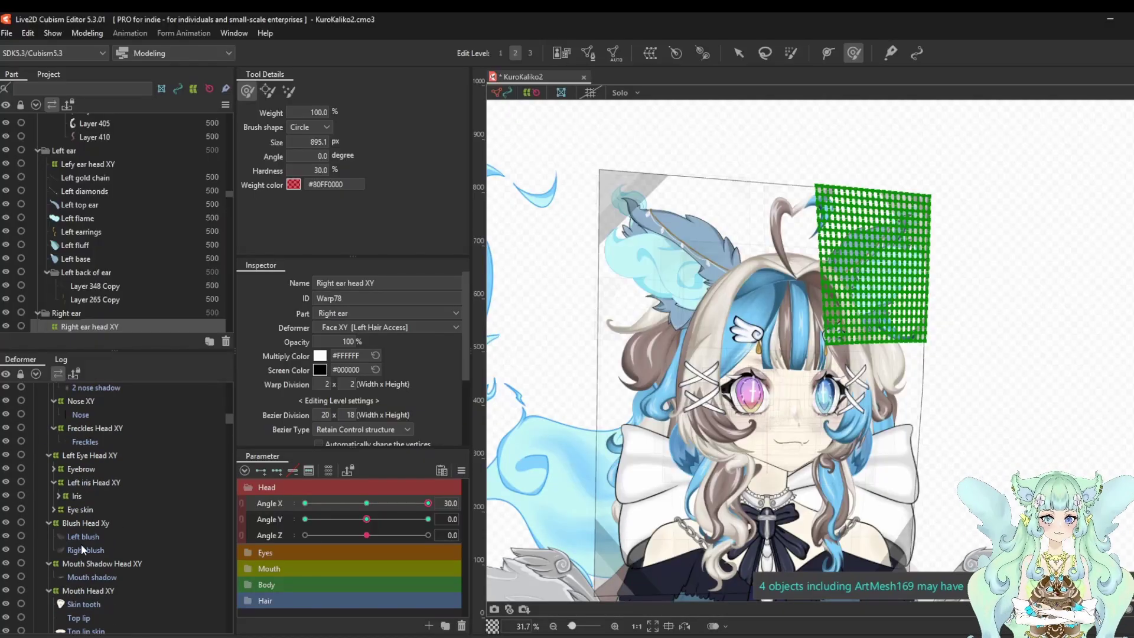
scroll(95, 520, "up", 5)
left_click(94, 535)
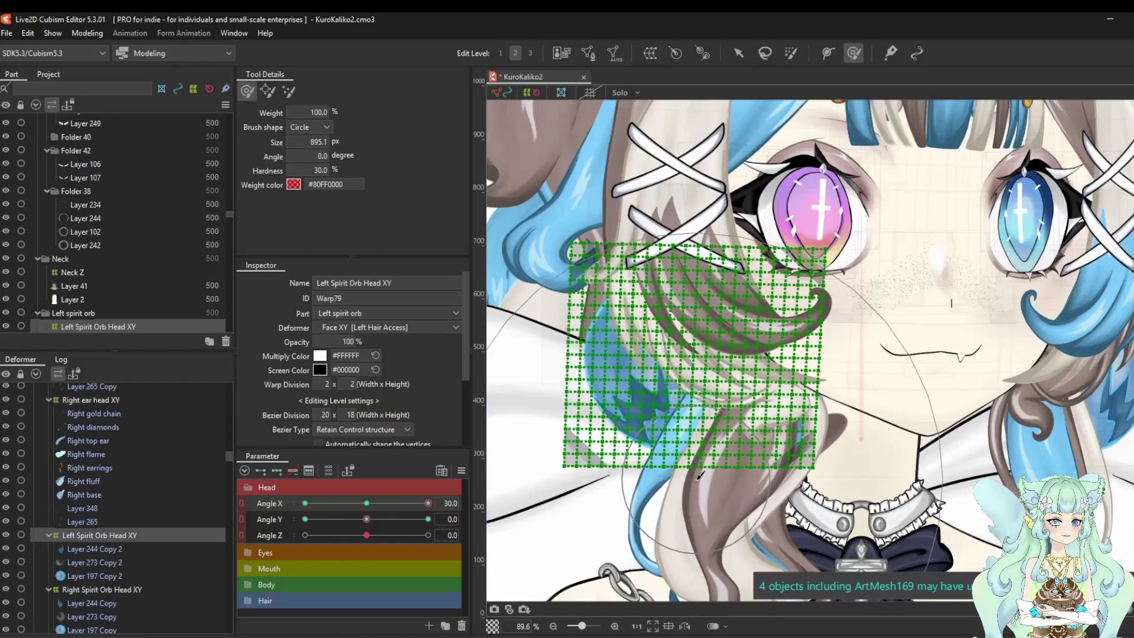
left_click_drag(680, 426, 691, 426)
left_click_drag(595, 492, 604, 496)
left_click_drag(605, 381, 601, 380)
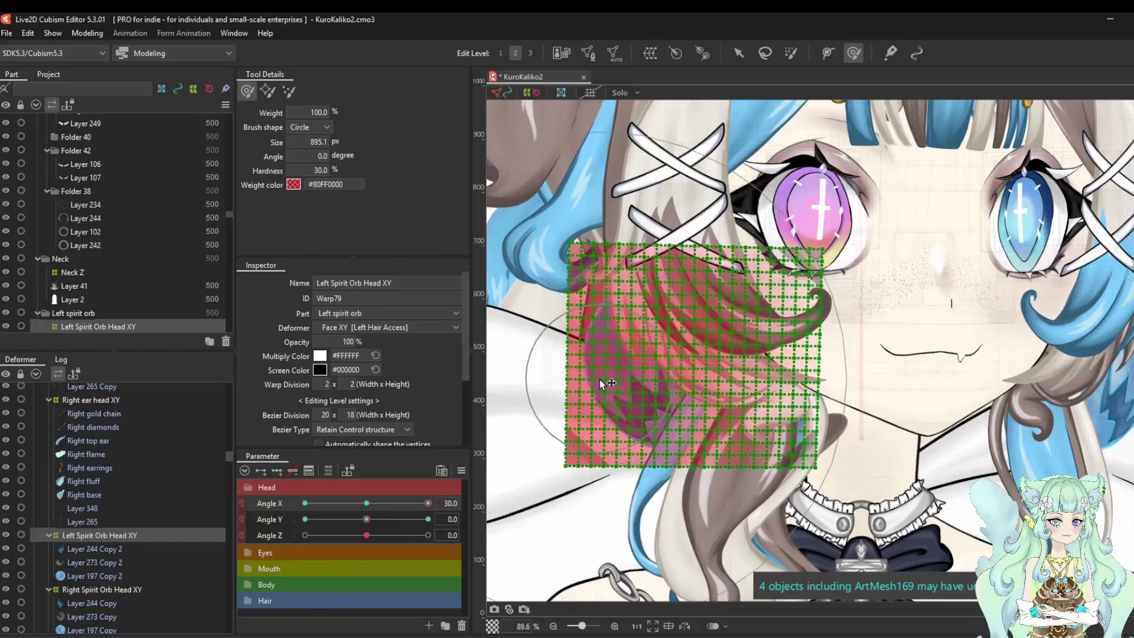
left_click(101, 590)
scroll(968, 366, "down", 2)
Reshape the outer side of the Left Hair pigtail Head XY warp with the 895.1 px deform brush at Angle X 30.
scroll(109, 549, "down", 5)
left_click(105, 446)
scroll(616, 318, "down", 2)
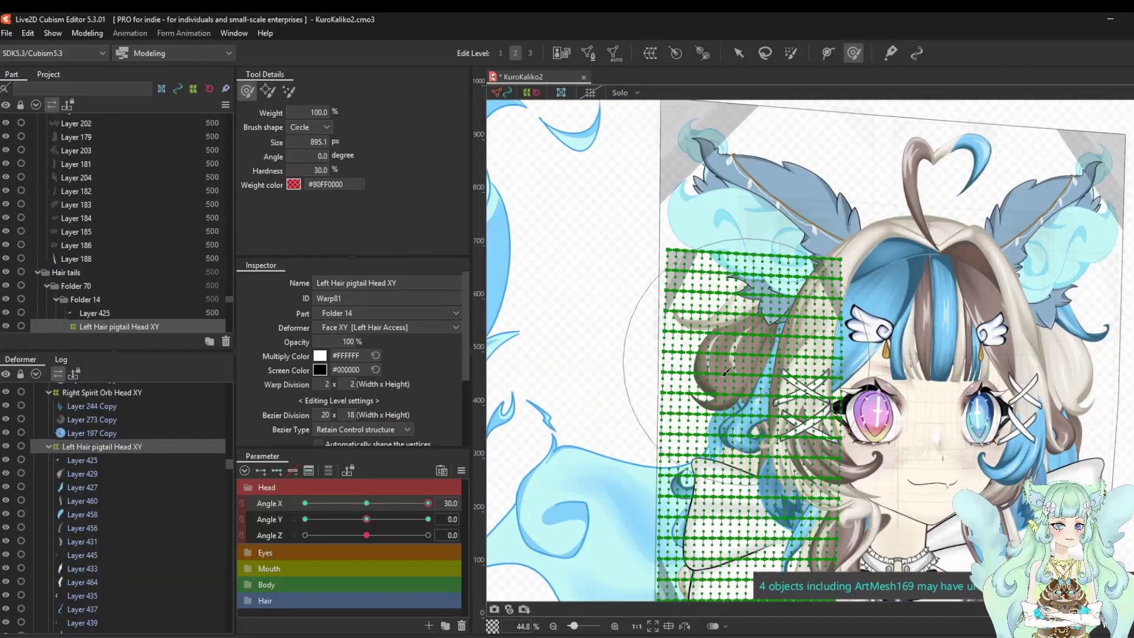
left_click_drag(668, 467, 674, 466)
left_click_drag(657, 408, 664, 407)
left_click_drag(668, 295, 678, 294)
left_click_drag(734, 460, 729, 464)
left_click_drag(658, 401, 663, 398)
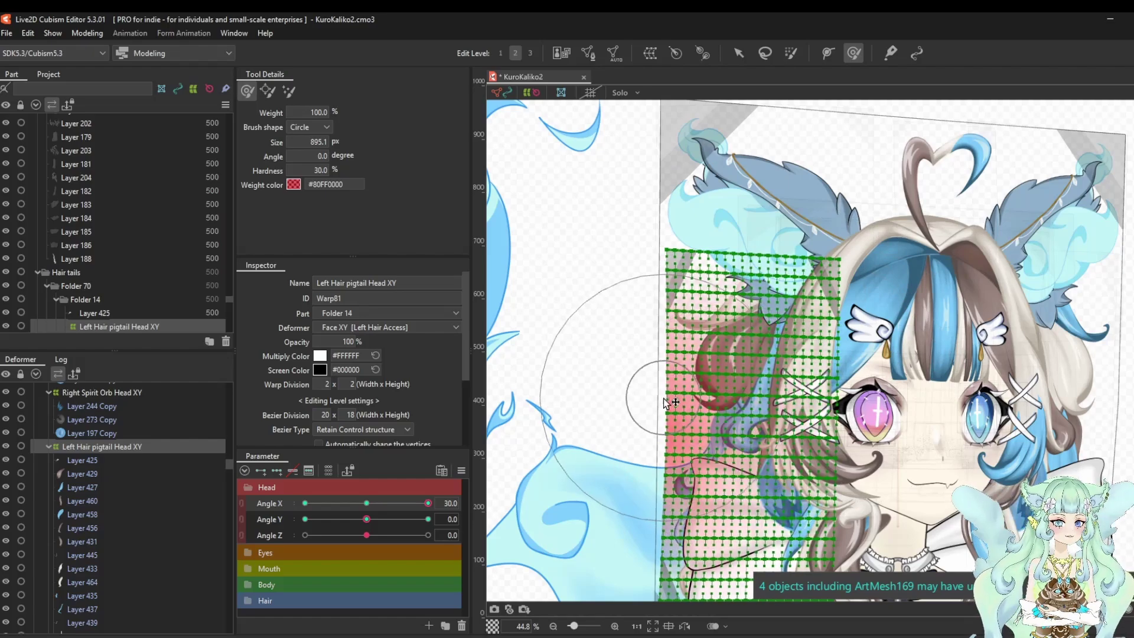
left_click_drag(640, 219, 644, 217)
left_click_drag(660, 507, 639, 397)
Adjust the lower part of the Right Hair Pigtails Head XY warp with the deform brush at Angle X 30.
scroll(93, 470, "down", 5)
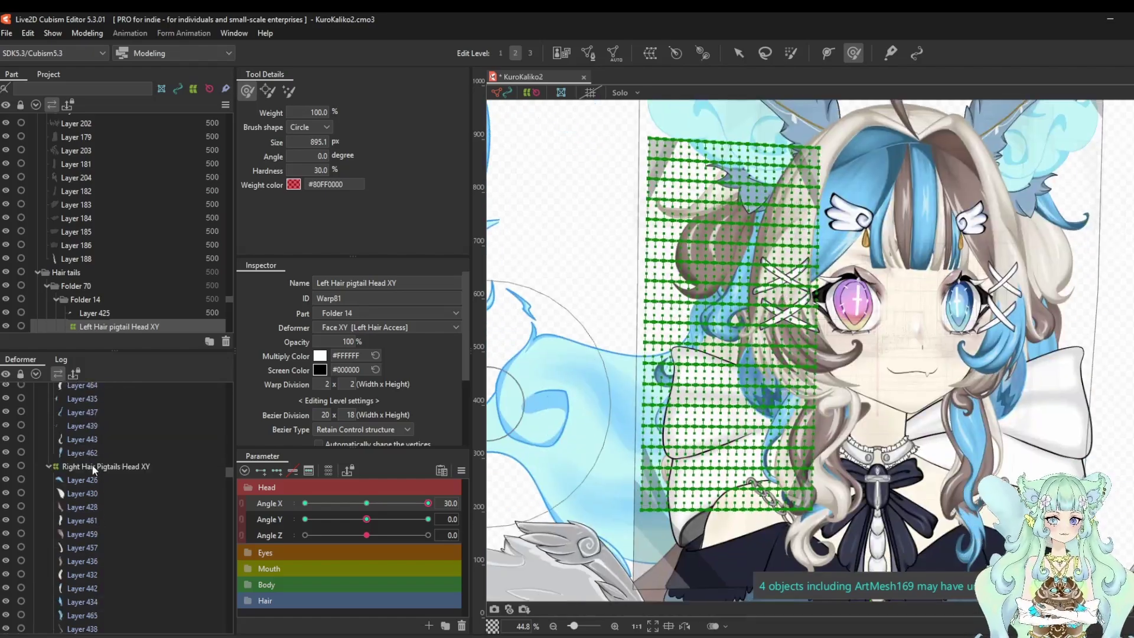
left_click(93, 467)
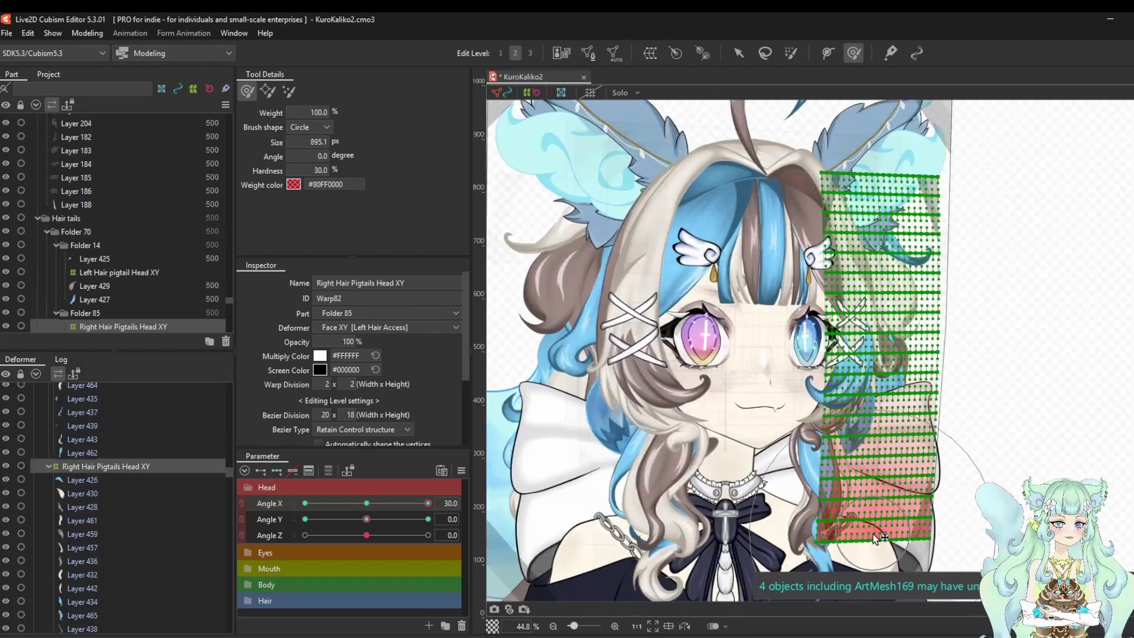
scroll(94, 499, "up", 8)
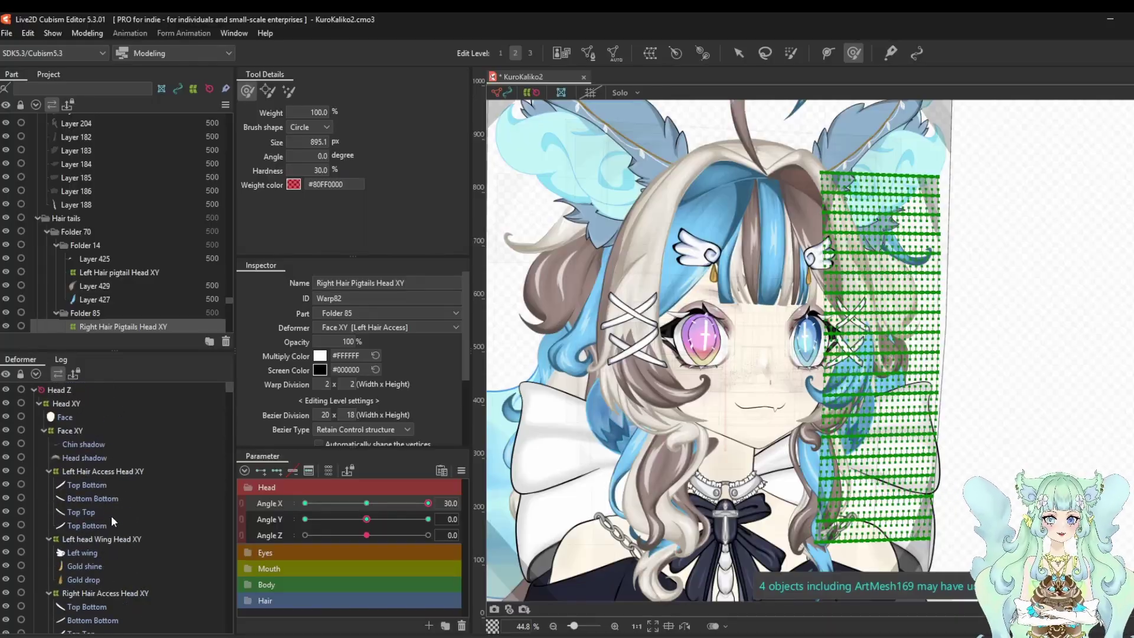
scroll(111, 515, "down", 6)
scroll(827, 266, "up", 2)
Preview the head turn up close in Physics Settings, checking the hair, ears and face.
left_click(86, 33)
left_click(105, 310)
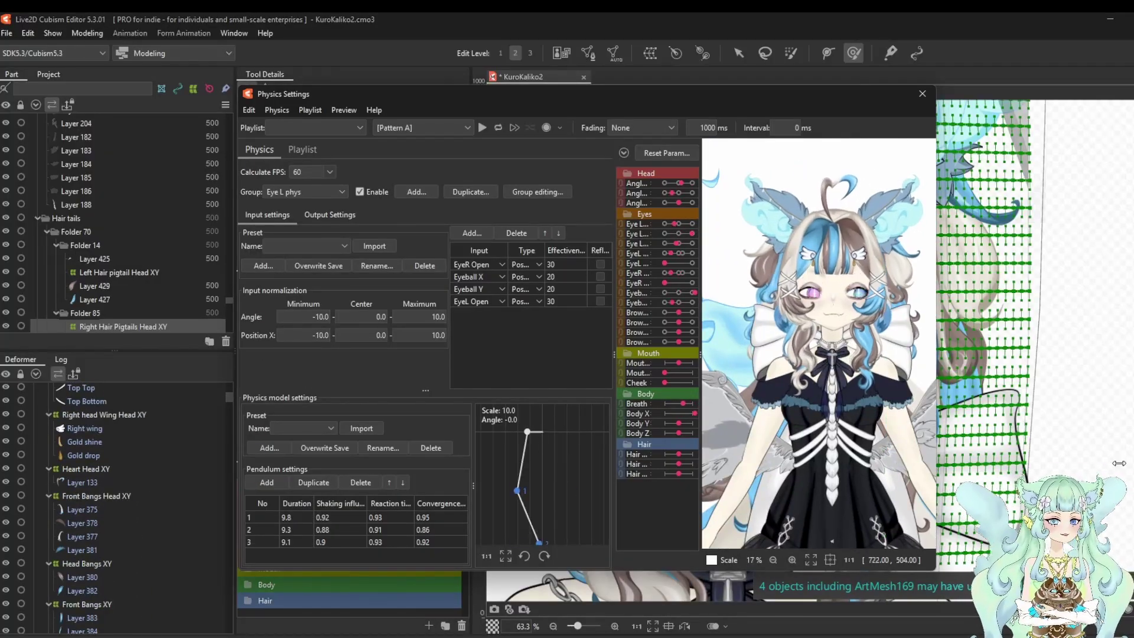
scroll(818, 279, "up", 5)
scroll(818, 280, "down", 2)
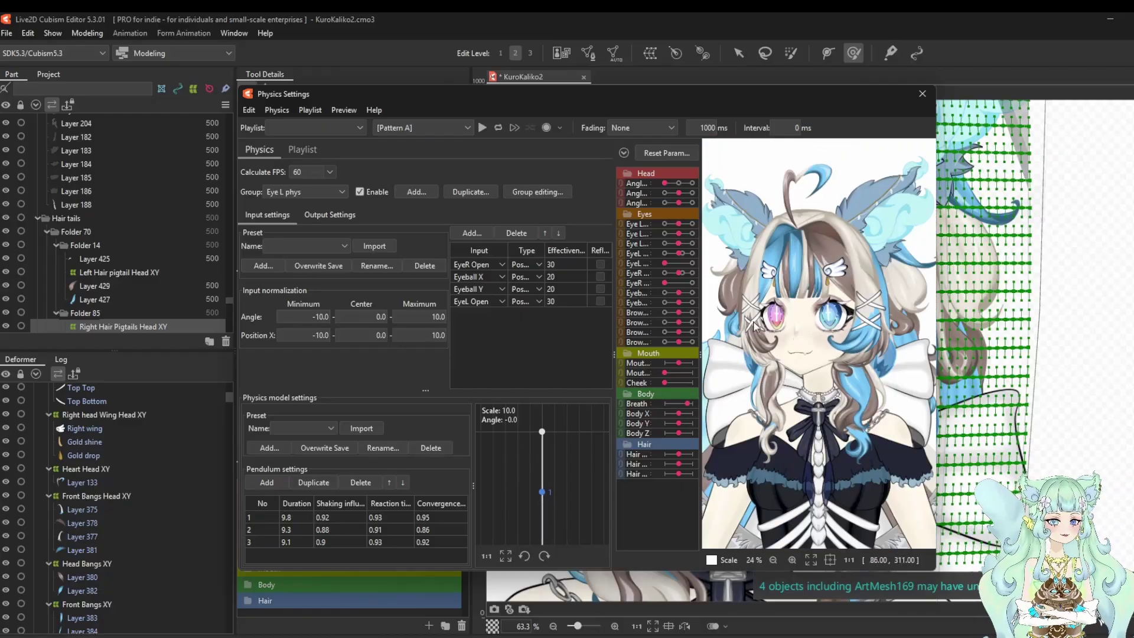
left_click(922, 94)
Reshape the corners of the Left Hair Access Head XY warp with the 293.1 px deform brush at Angle X 30.
scroll(91, 470, "up", 6)
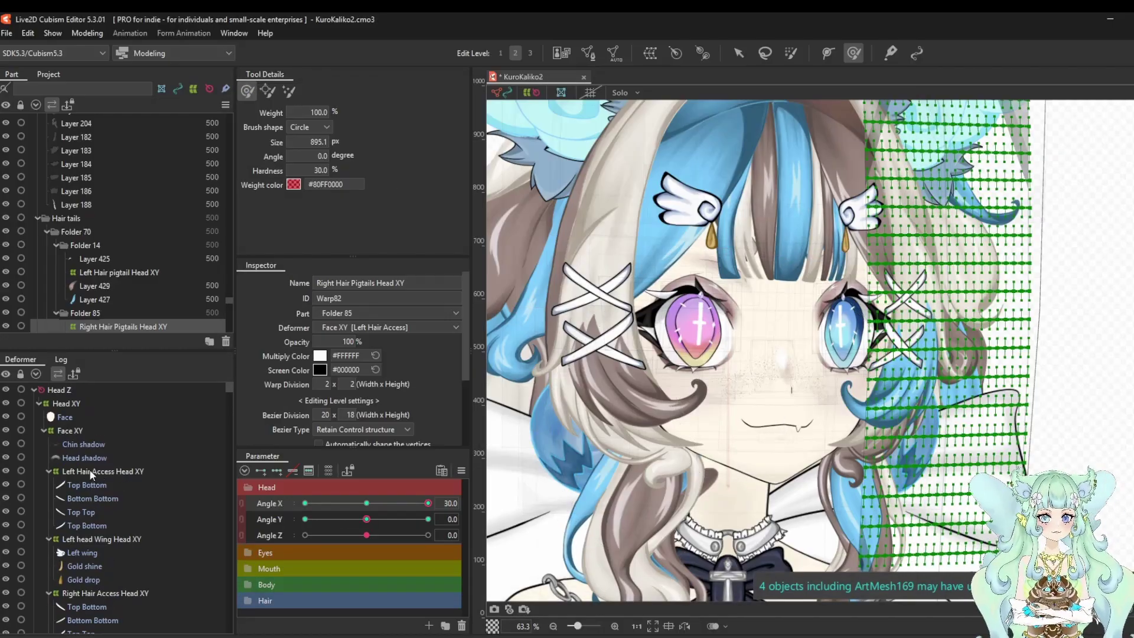
left_click(90, 471)
scroll(588, 354, "up", 2)
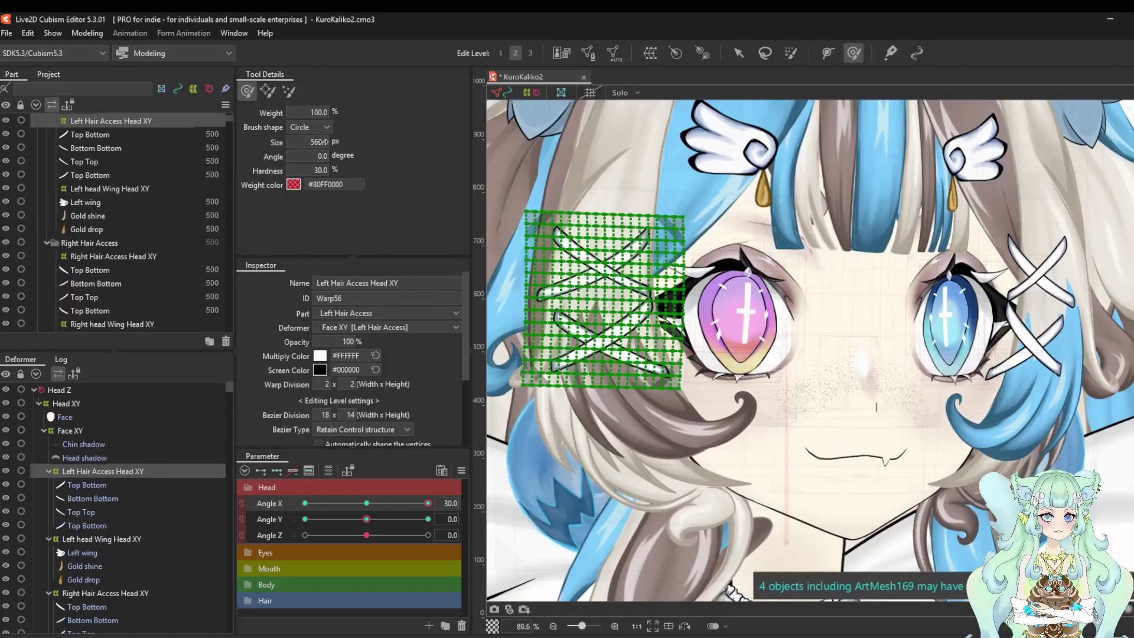
scroll(579, 238, "up", 4)
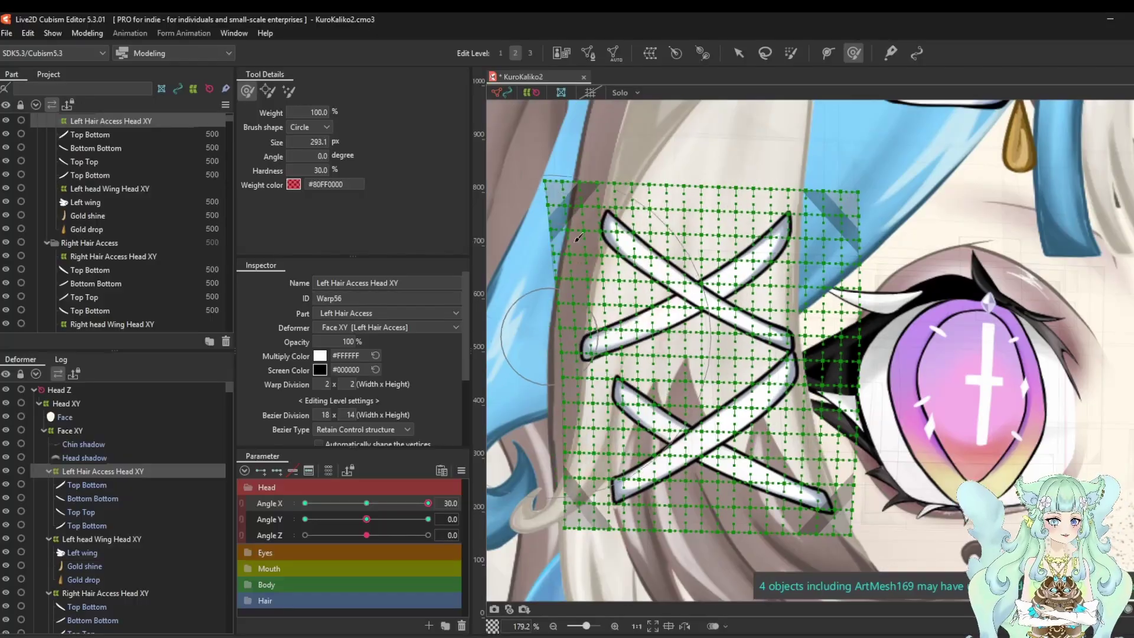
left_click_drag(579, 237, 595, 238)
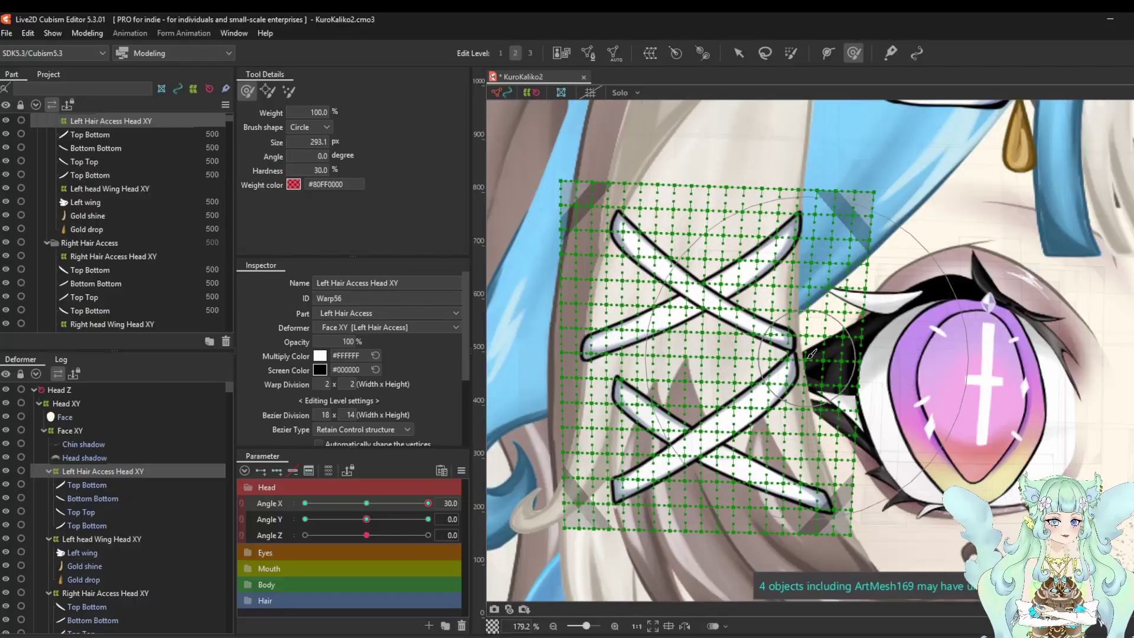
left_click_drag(884, 536, 906, 541)
scroll(673, 325, "down", 2)
left_click_drag(673, 324, 614, 302)
Adjust the lower outer corner of the Left Hair Access Head XY warp with the deform brush at Angle X -30.
left_click_drag(428, 504, 305, 503)
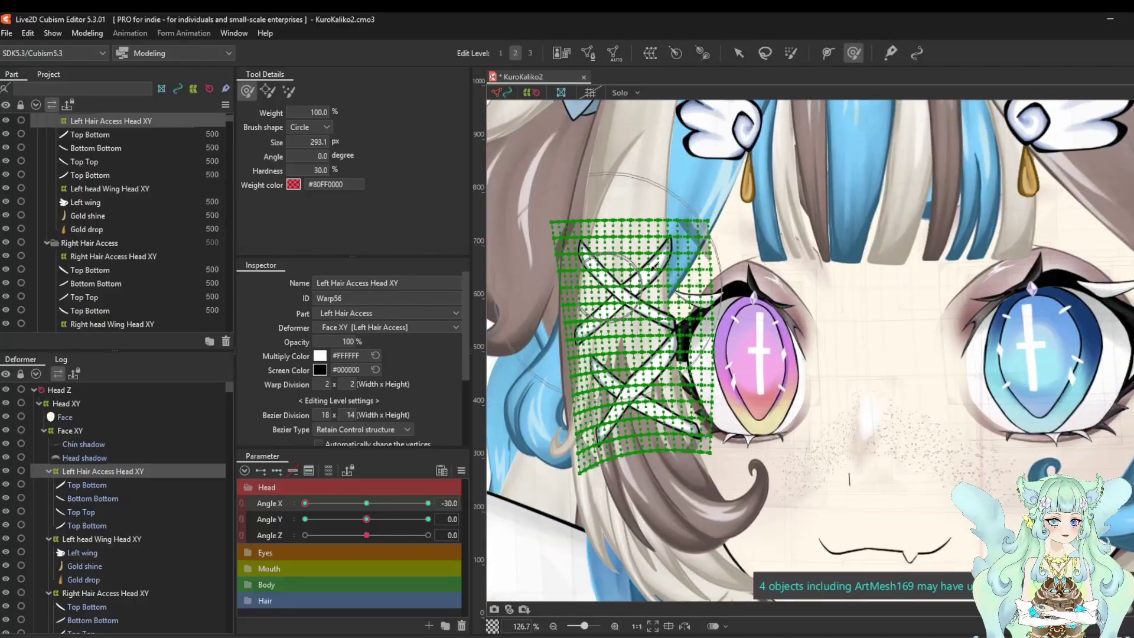
left_click_drag(584, 465, 574, 460)
left_click_drag(305, 503, 475, 506)
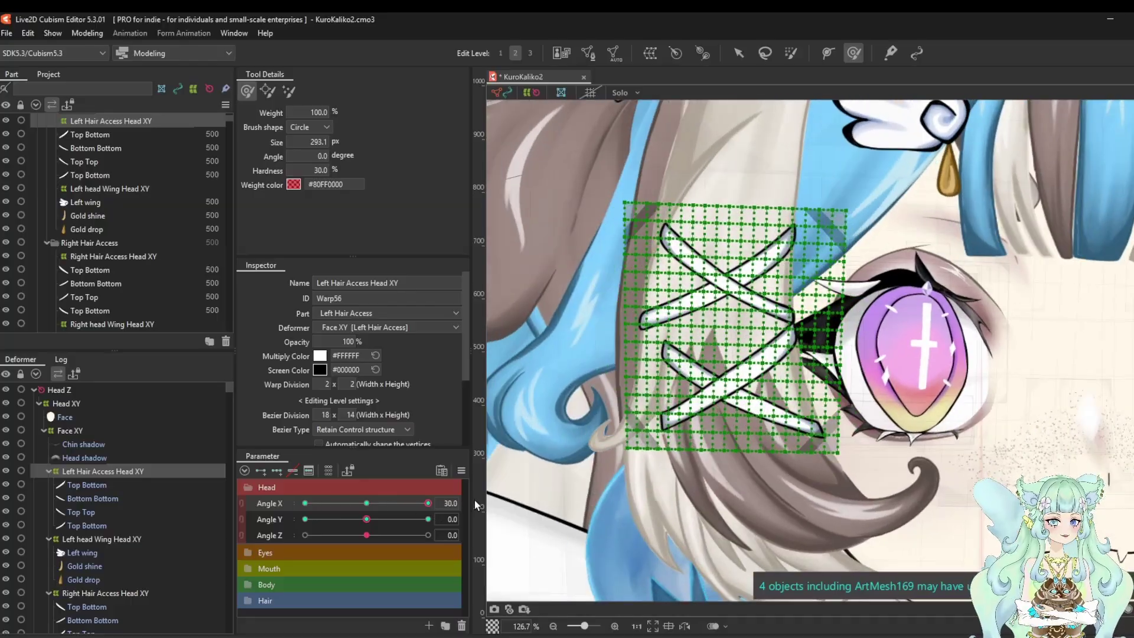
Examine the Left head Wing Head XY warp at Angle X 30 and -30.
scroll(1003, 396, "down", 2)
left_click_drag(1004, 395, 664, 379)
left_click(101, 539)
scroll(651, 238, "up", 4)
left_click_drag(650, 239, 678, 340)
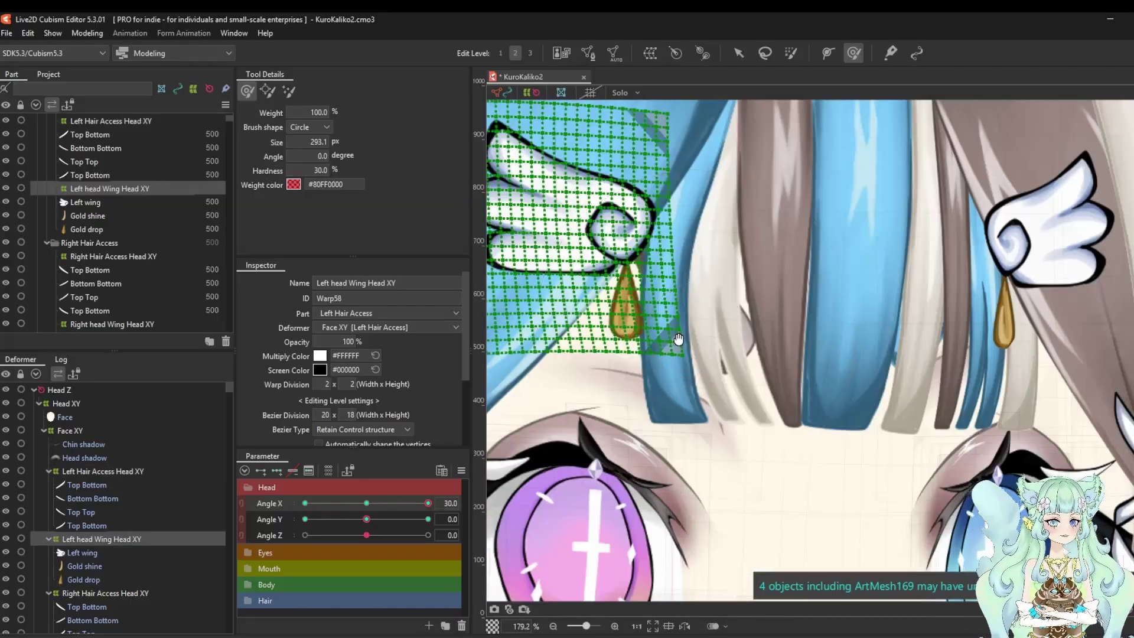
scroll(678, 339, "down", 2)
left_click_drag(701, 417, 748, 411)
left_click_drag(428, 503, 305, 503)
left_click_drag(305, 503, 428, 503)
Reshape the Right Hair Access Head XY warp with the 293.1 px deform brush at Angle X 30.
left_click(105, 593)
mouse_move(840, 384)
left_mouse_down()
mouse_move(823, 394)
mouse_move(611, 369)
left_mouse_up()
scroll(751, 358, "up", 1)
left_click_drag(761, 356, 794, 356)
left_click_drag(694, 454, 702, 452)
left_click_drag(706, 217, 723, 218)
left_click_drag(834, 227, 854, 228)
Fine-tune the side edges of the Right Hair Access Head XY warp up close with the deform brush at Angle X 30.
scroll(826, 245, "up", 3)
scroll(888, 348, "down", 1)
left_click_drag(888, 348, 850, 222)
left_click_drag(842, 302, 849, 302)
mouse_move(840, 330)
left_mouse_down()
mouse_move(833, 306)
mouse_move(857, 278)
left_mouse_up()
scroll(874, 221, "down", 1)
left_click_drag(871, 224, 868, 287)
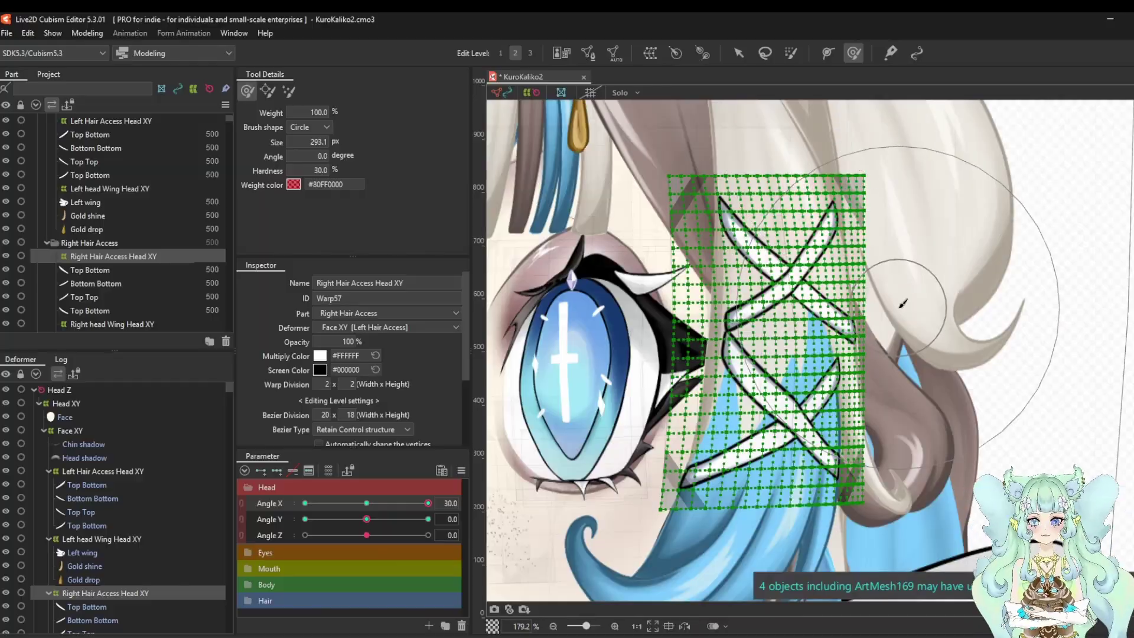
left_click_drag(668, 413, 662, 412)
Examine the Right head Wing, Heart and Front Bangs Head XY warps, checking the Heart warp at Angle X -30 and 30.
scroll(94, 555, "down", 2)
left_click(94, 561)
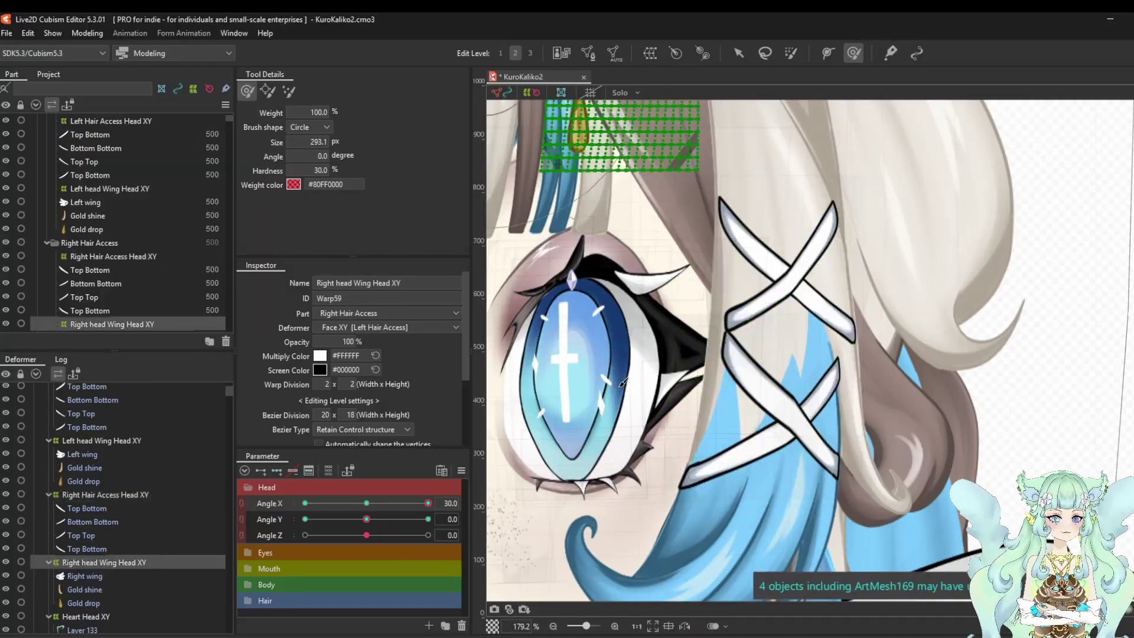
scroll(663, 305, "down", 1)
left_click_drag(663, 306, 707, 425)
scroll(83, 561, "down", 1)
left_click(79, 566)
scroll(650, 254, "down", 1)
left_click_drag(650, 254, 707, 494)
left_click_drag(427, 503, 305, 504)
left_click_drag(638, 408, 809, 399)
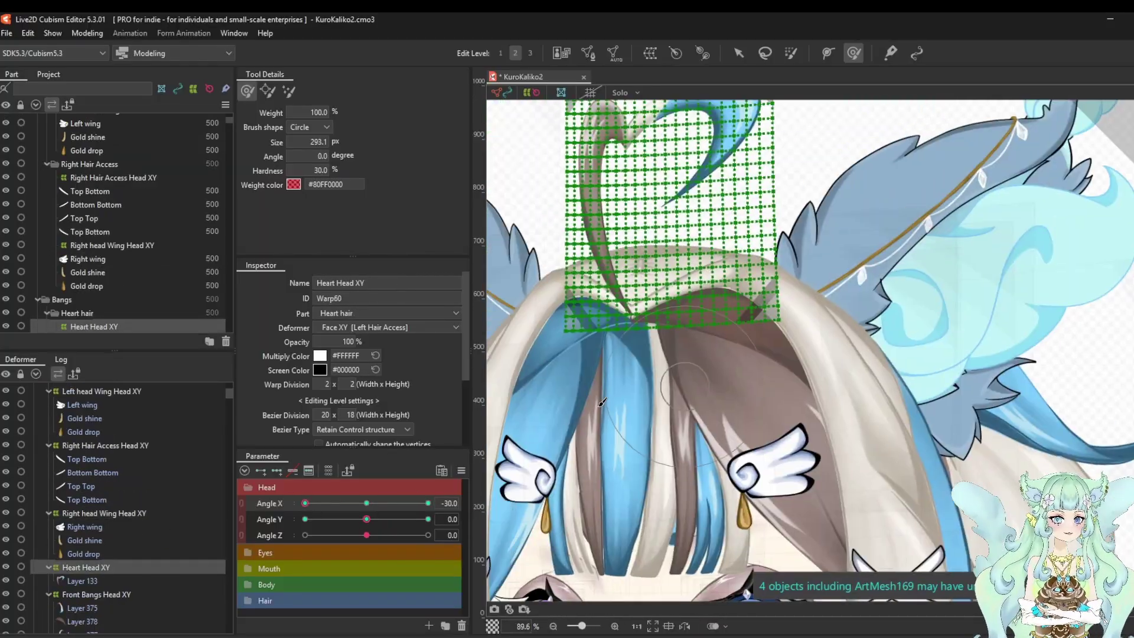
left_click_drag(304, 503, 427, 503)
scroll(98, 546, "down", 1)
left_click(96, 545)
scroll(825, 426, "down", 1)
left_click_drag(826, 430, 776, 258)
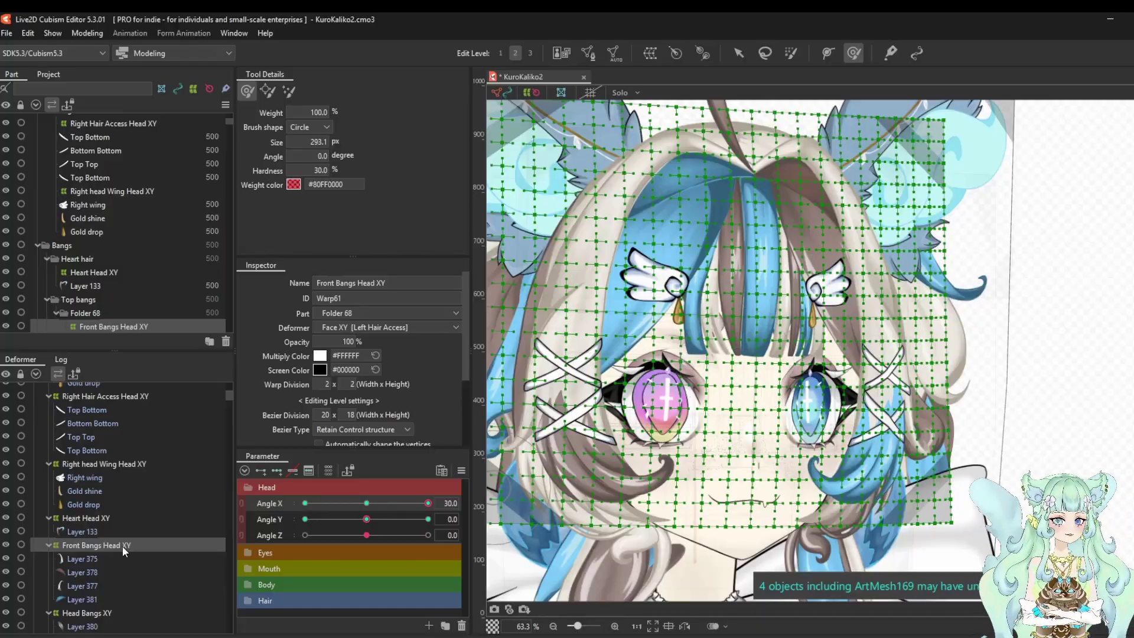
Shift the right and left eye and iris Head XY warps together slightly to the left at Angle X 30.
scroll(89, 515, "down", 5)
left_click(92, 498)
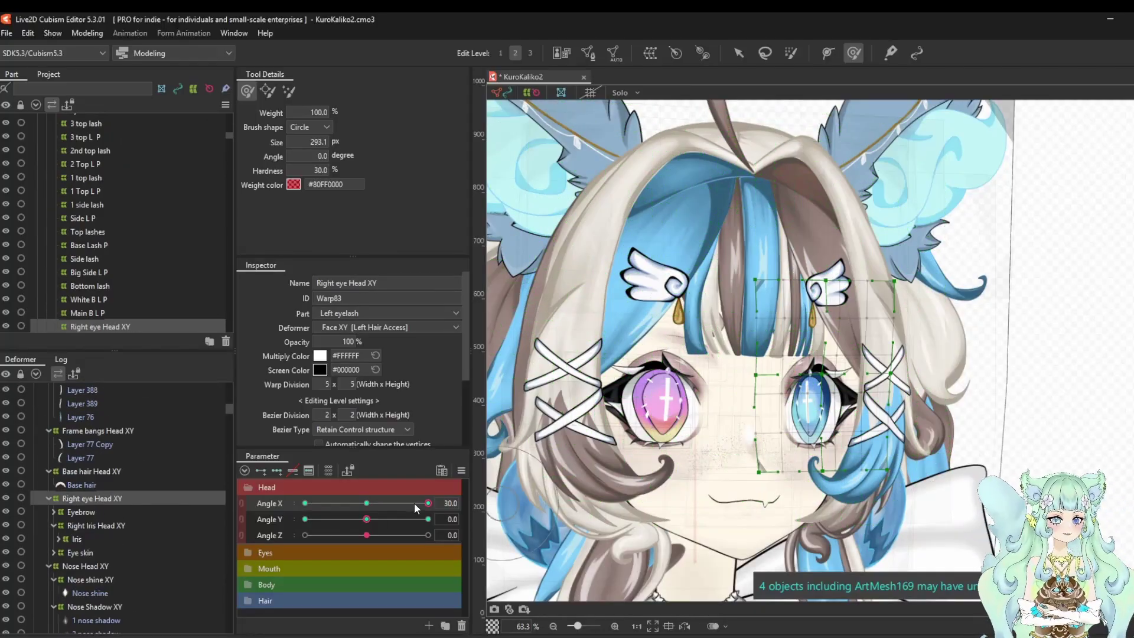
left_click(732, 51)
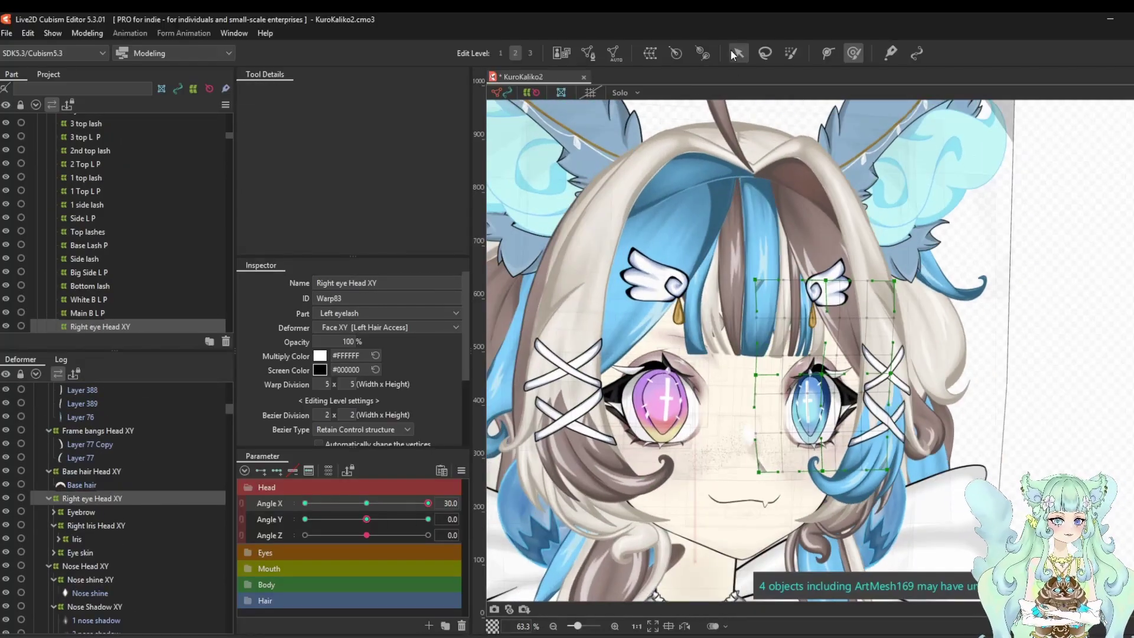
left_click(98, 527, "ctrl")
scroll(97, 543, "down", 3)
left_click(94, 555, "ctrl")
left_click(94, 580, "ctrl")
left_click_drag(721, 377, 716, 377)
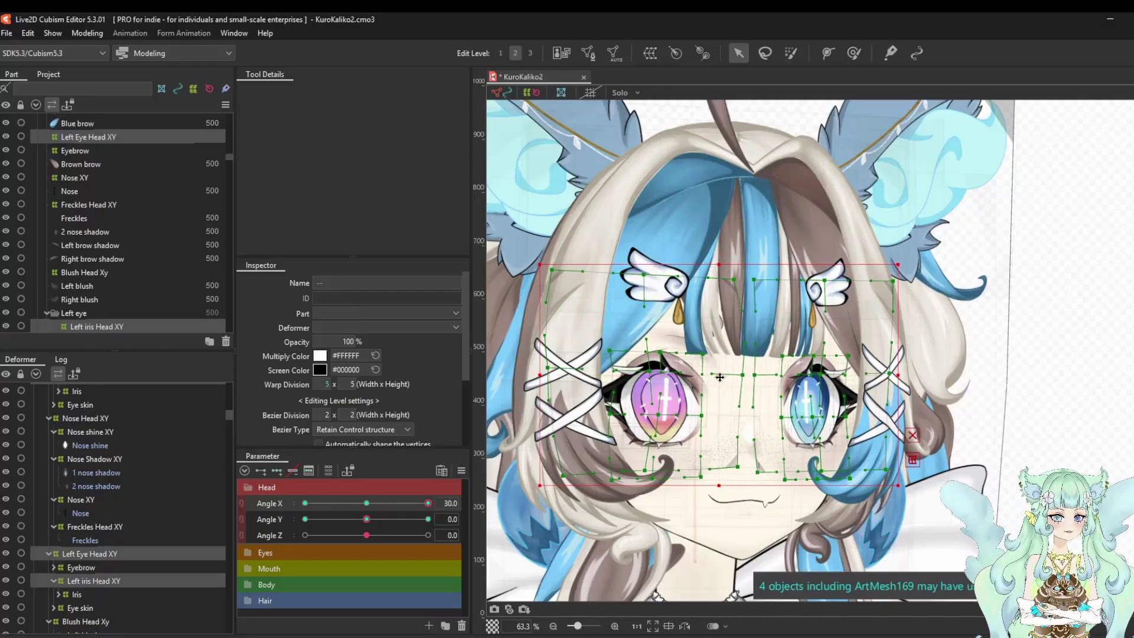
Shift the four selected eye and iris warps slightly to the right at Angle X -30.
left_click_drag(428, 503, 278, 519)
left_click_drag(669, 373, 674, 372)
left_click_drag(305, 504, 520, 517)
Reshape the inner side of the Right eye Head XY warp with the 523.1 px deform brush at Angle X -30, and select Right Iris Head XY.
scroll(84, 452, "up", 3)
left_click(84, 451)
scroll(829, 387, "up", 3)
left_click(854, 54)
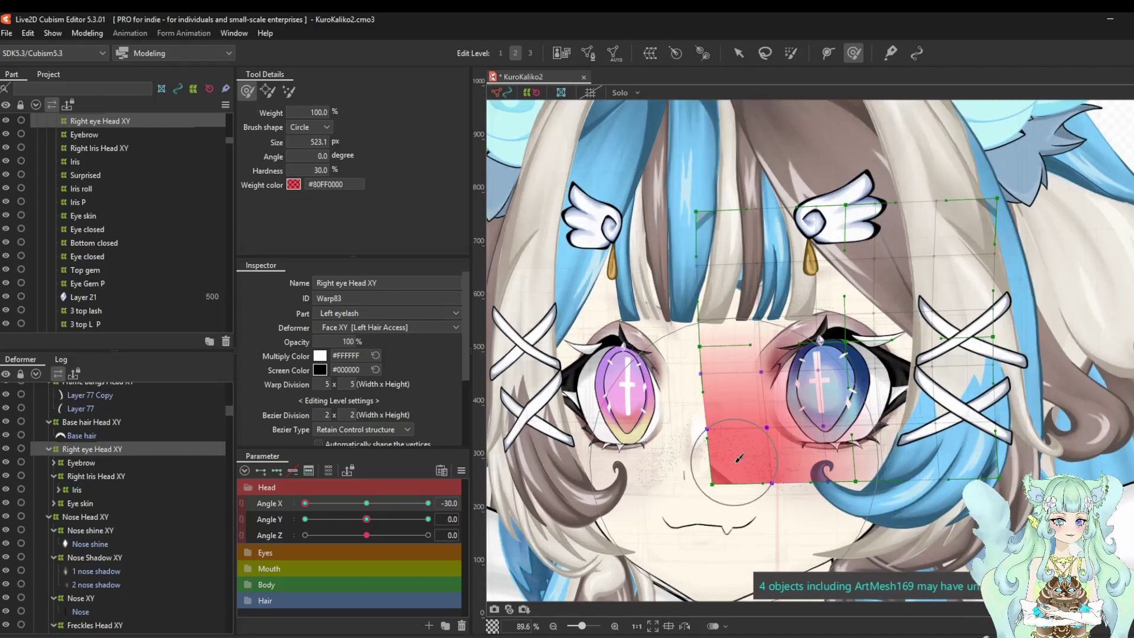
left_click_drag(775, 356, 781, 355)
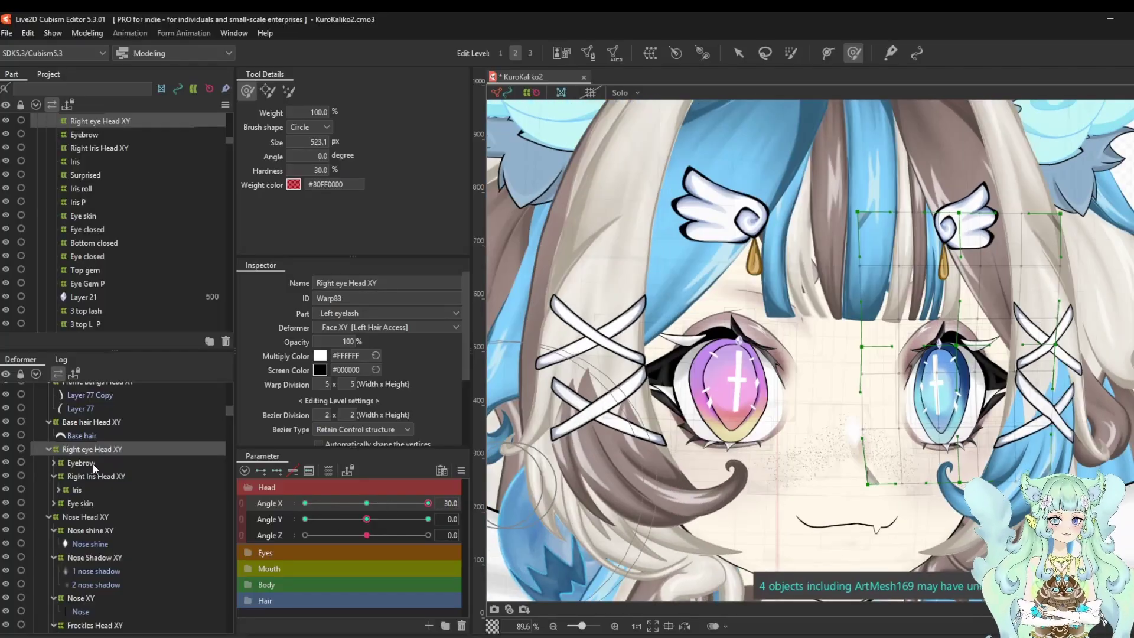
double_click(93, 462)
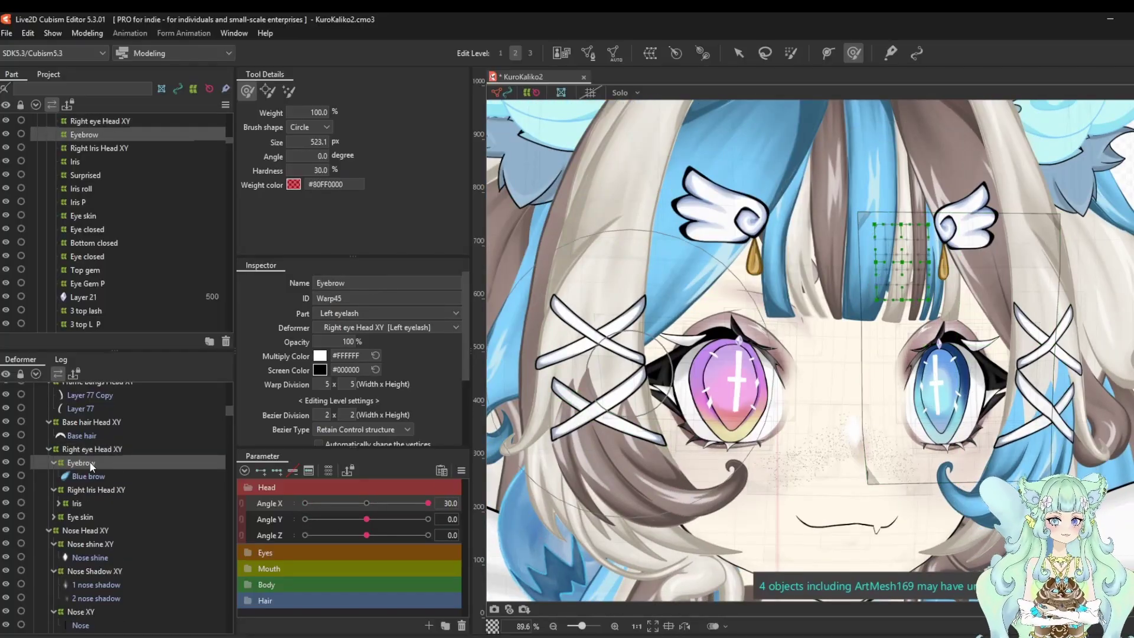
left_click(97, 489)
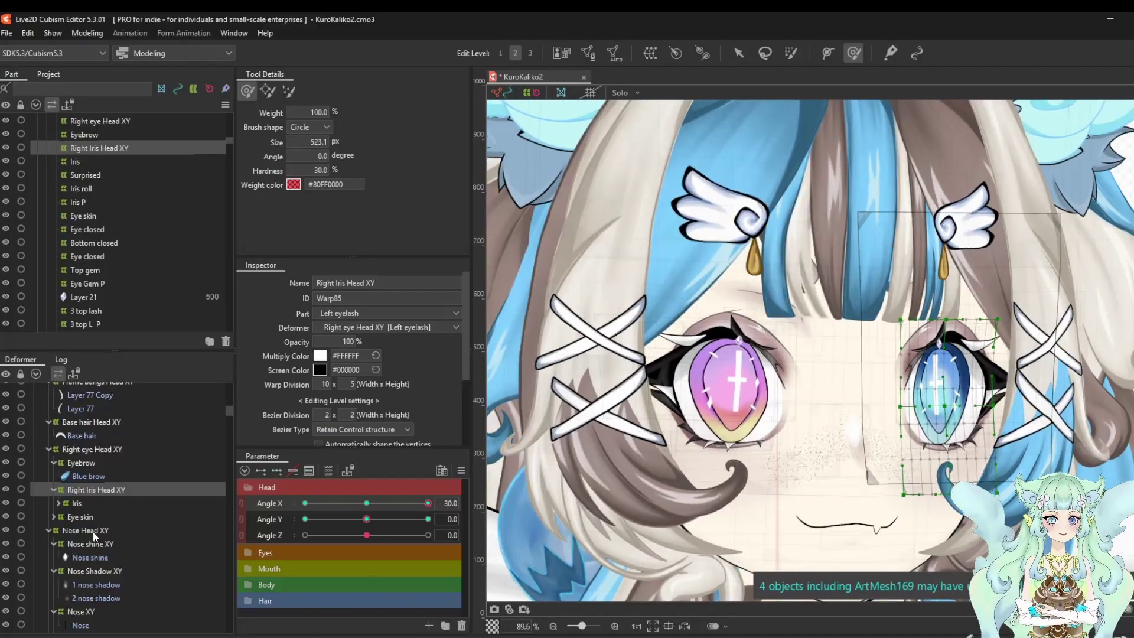
Refine the Nose shine XY warp with the 231.1 px deform brush at Angle X 30, comparing it with Angle X -30.
left_click(92, 543)
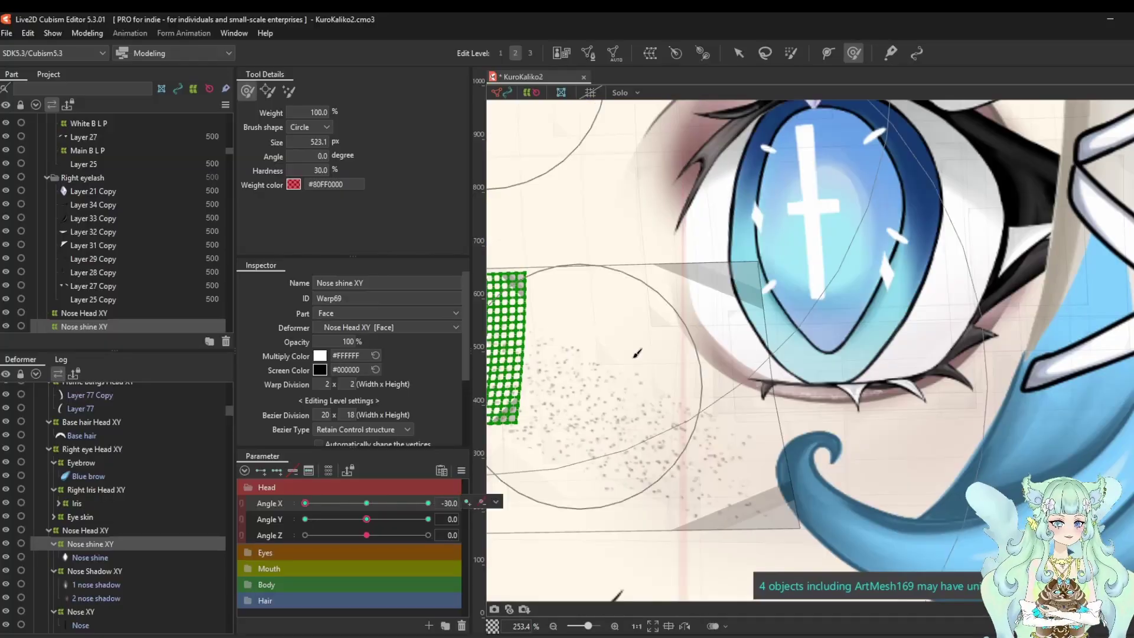
left_click_drag(636, 353, 750, 336)
left_click(428, 503)
scroll(944, 331, "down", 2)
scroll(911, 382, "up", 1)
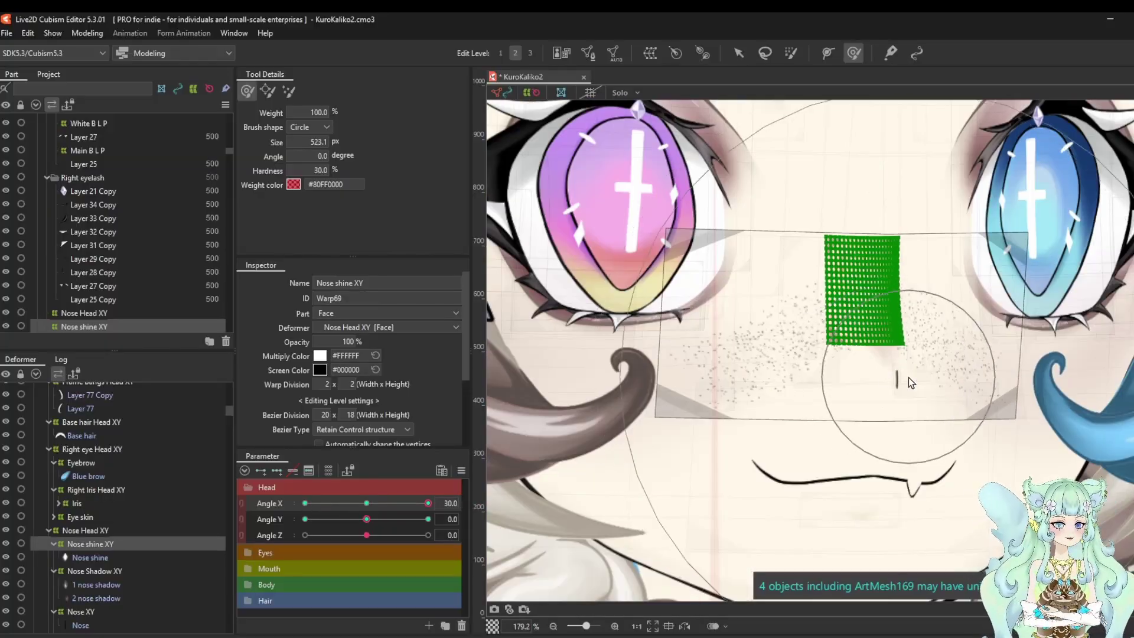
scroll(887, 373, "up", 2)
left_click_drag(887, 374, 863, 455)
scroll(832, 230, "down", 2)
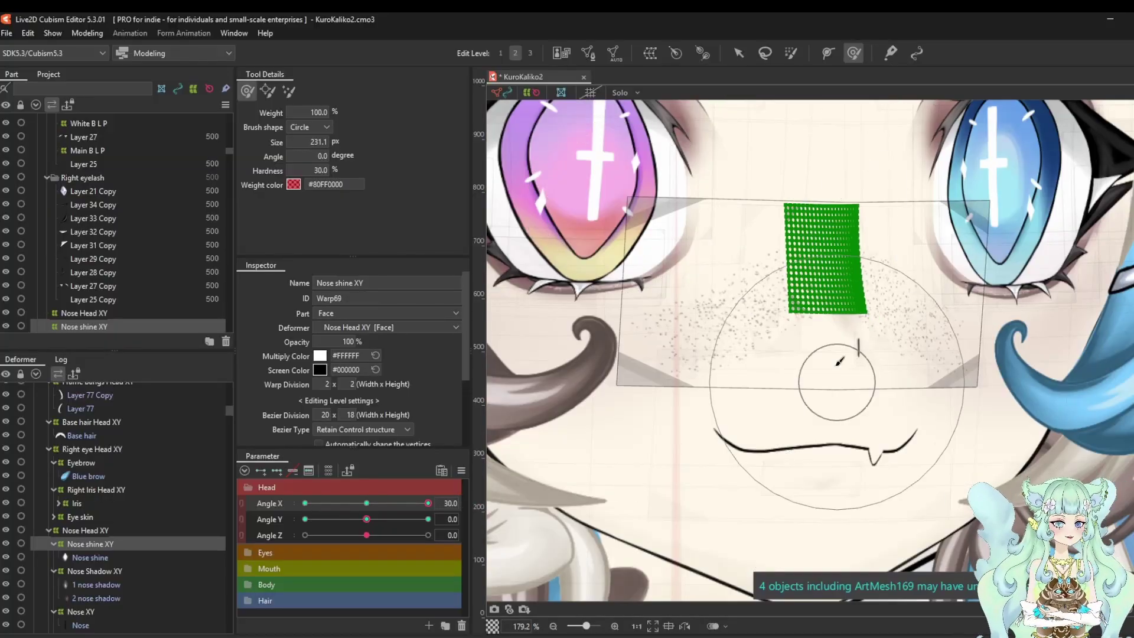
left_click_drag(428, 503, 305, 506)
left_click(428, 503)
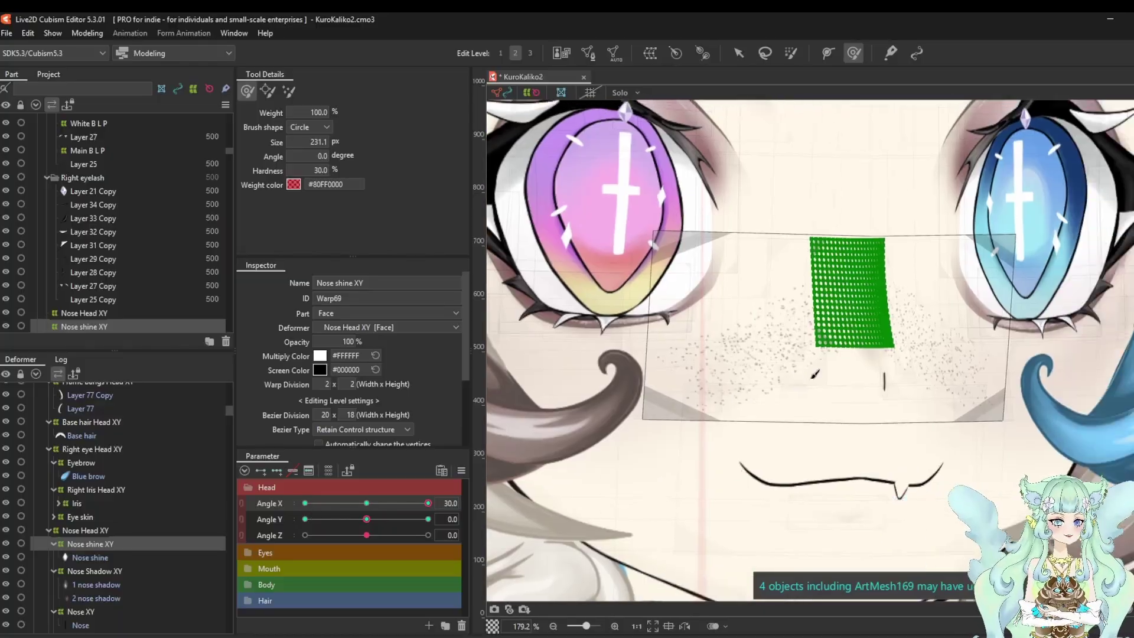
Adjust the Nose Shadow XY warp with the deform brush at Angle X 30, and compare it and the Nose XY warp at Angle X -30.
left_click(844, 308)
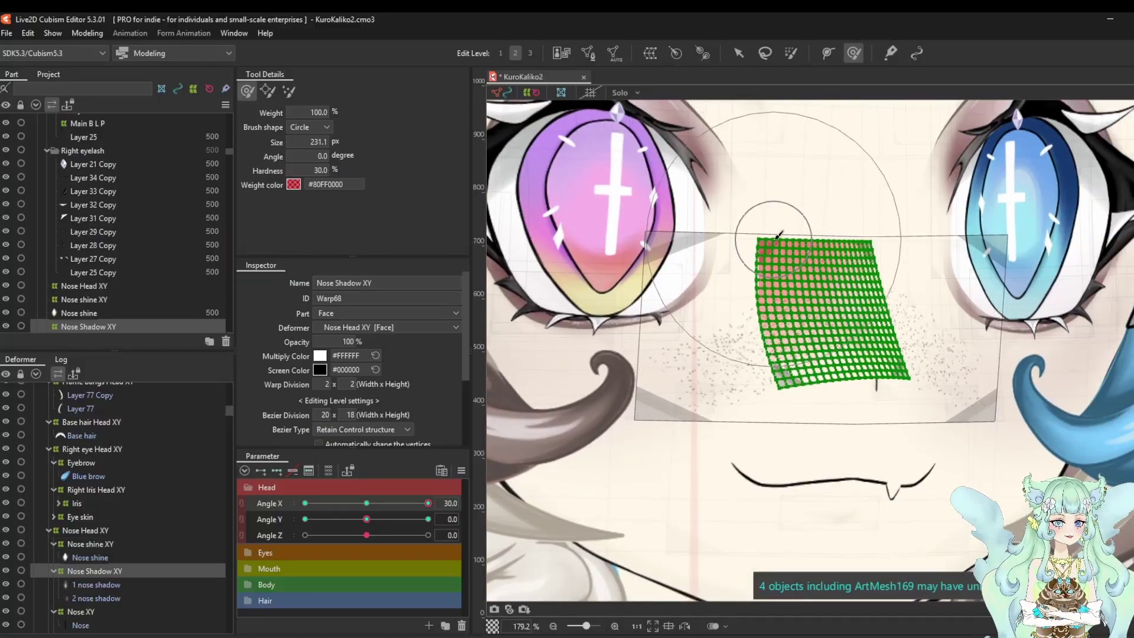
left_click(305, 503)
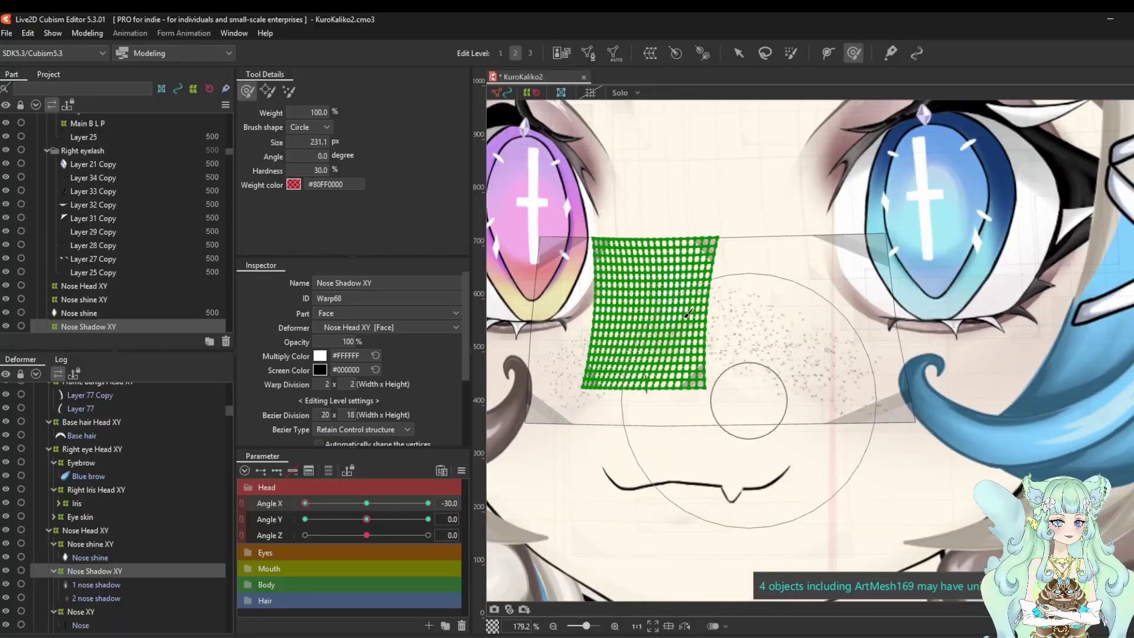
left_click(428, 503)
scroll(81, 573, "down", 2)
left_click(81, 563)
left_click(304, 503)
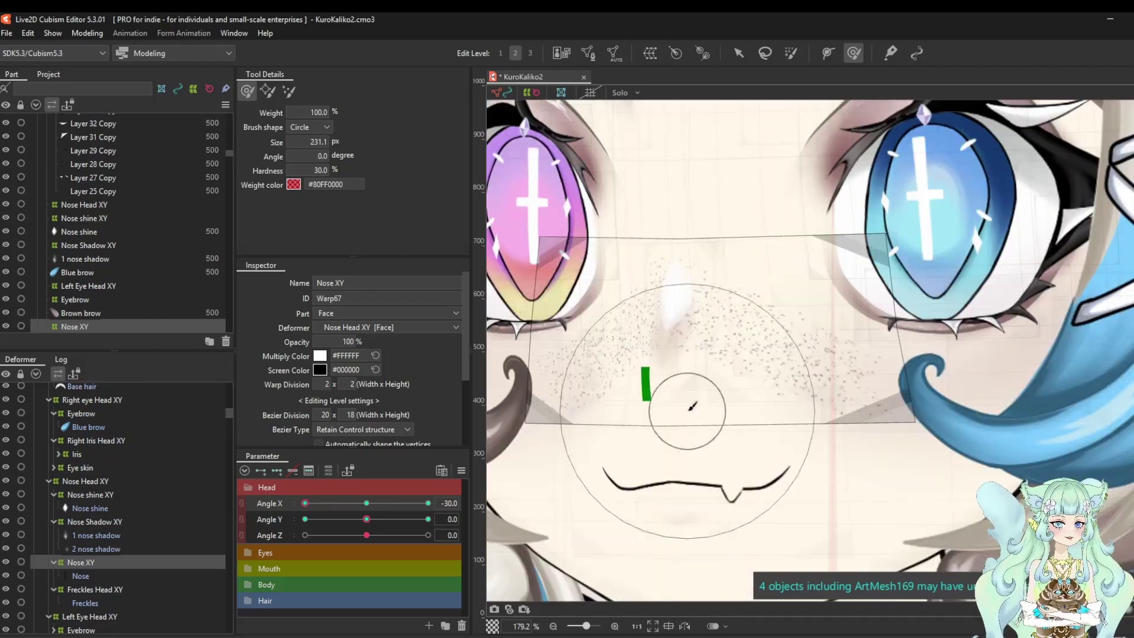
left_click(428, 503)
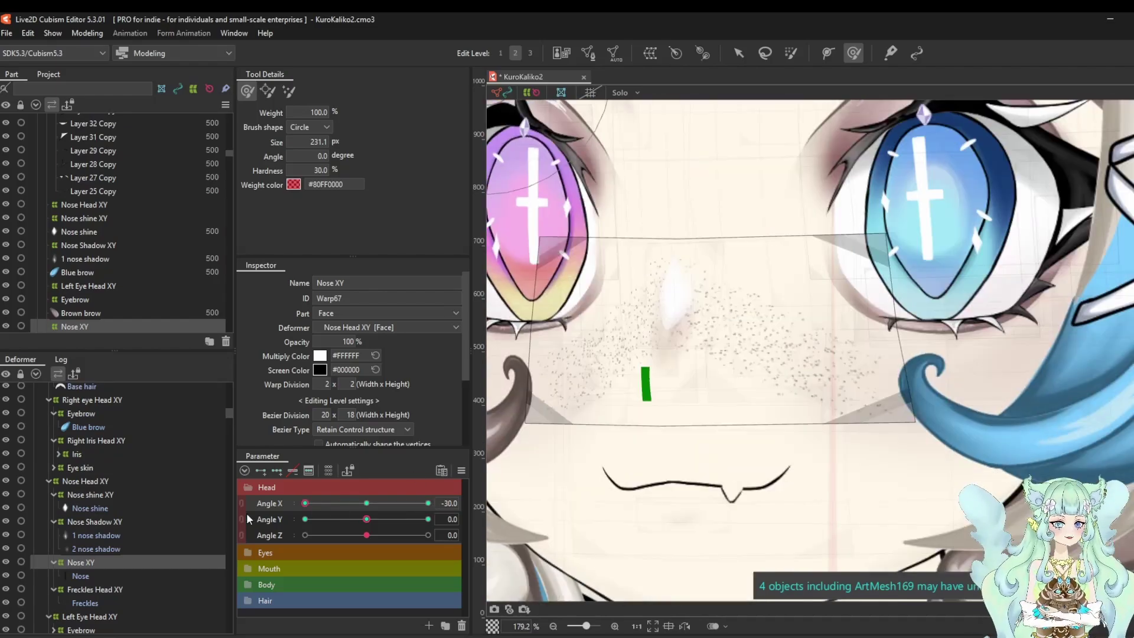
Pull the upper corners of the Freckles Head XY warp inward with the 231.1 px deform brush at Angle X 30 and -30.
left_click(787, 412)
left_click_drag(784, 416, 638, 423)
left_click_drag(999, 243, 989, 241)
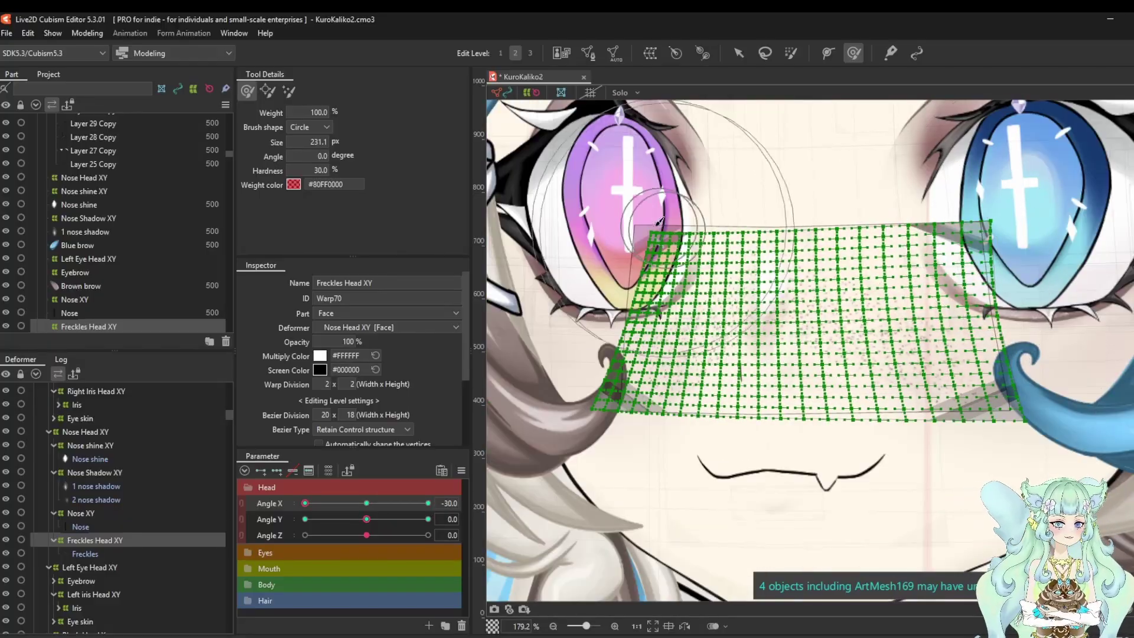
left_click(427, 503)
Select the Left Eye Head XY warp and examine it across the Angle X range.
scroll(743, 323, "down", 2)
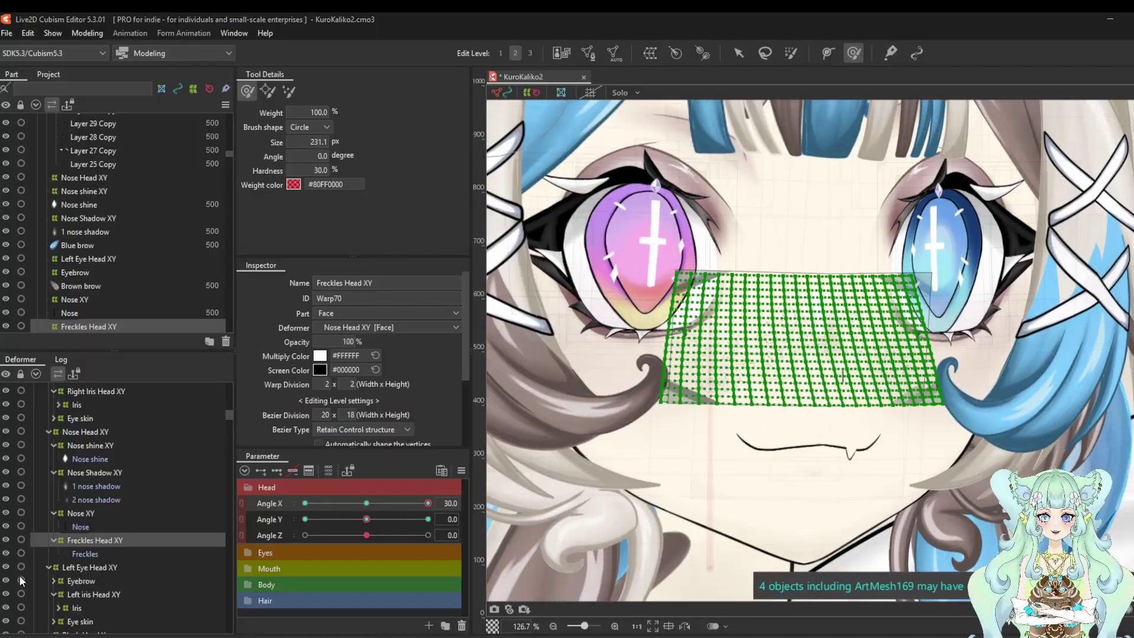
scroll(93, 522, "down", 2)
left_click(93, 519)
scroll(680, 304, "down", 2)
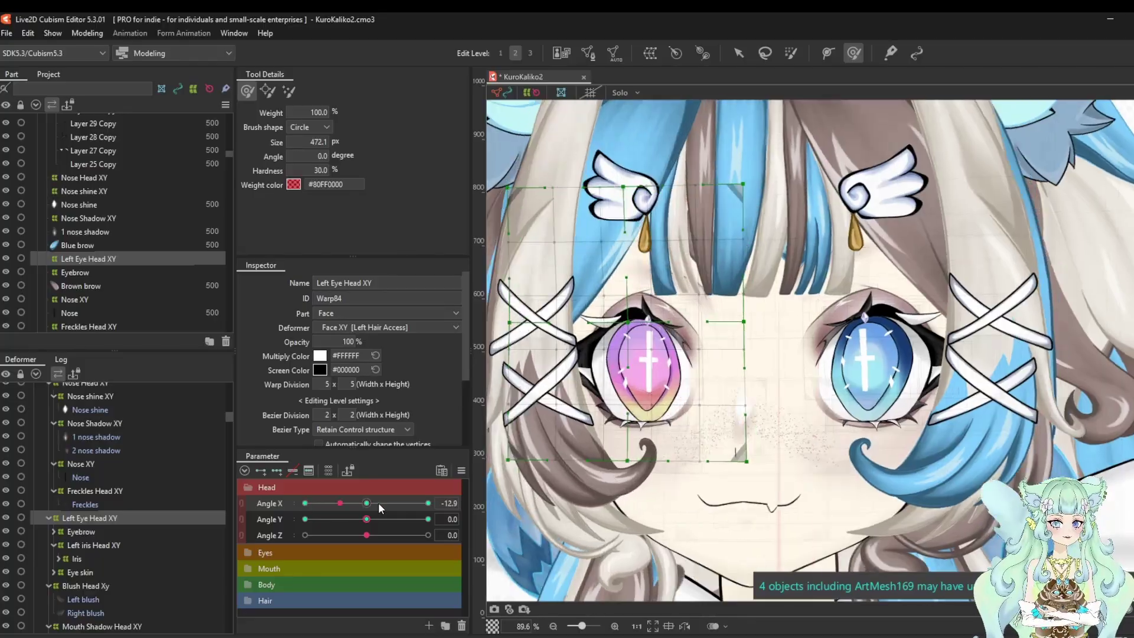
Nudge the Left iris Head XY warp five steps right at Angle X 30 and refine its inner side with the 411.1 px deform brush.
left_click(201, 544)
left_click(739, 53)
key("Right")
key("Right")
key("Right")
key("Right")
key("Right")
left_click(853, 53)
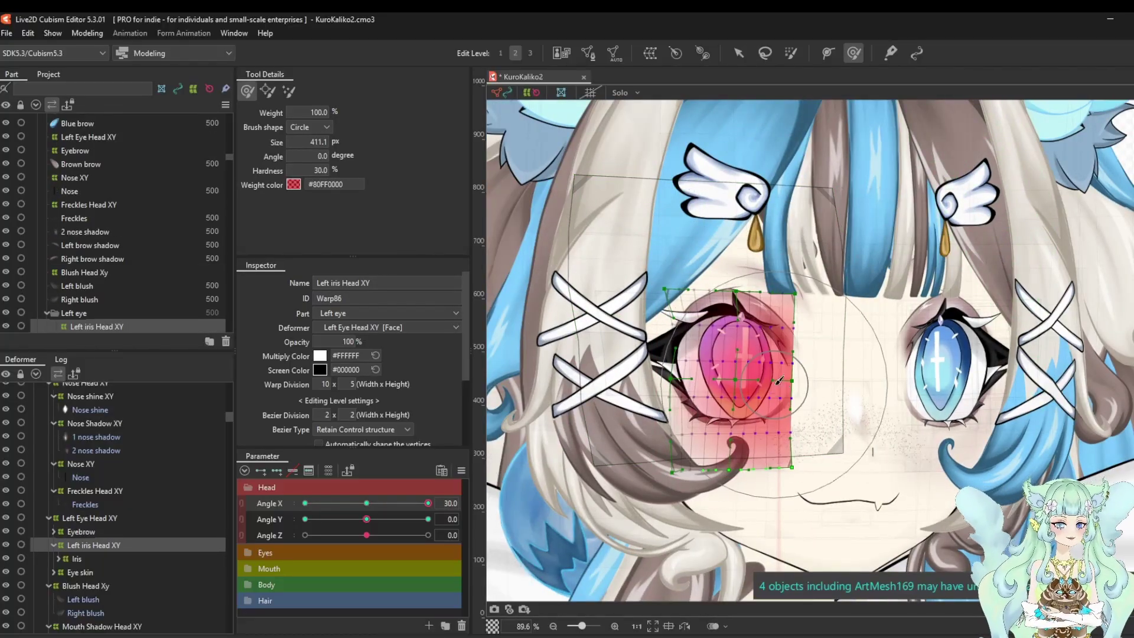
Select the Blush Head Xy warp and inspect its form at Angle X 30.
scroll(141, 533, "down", 1)
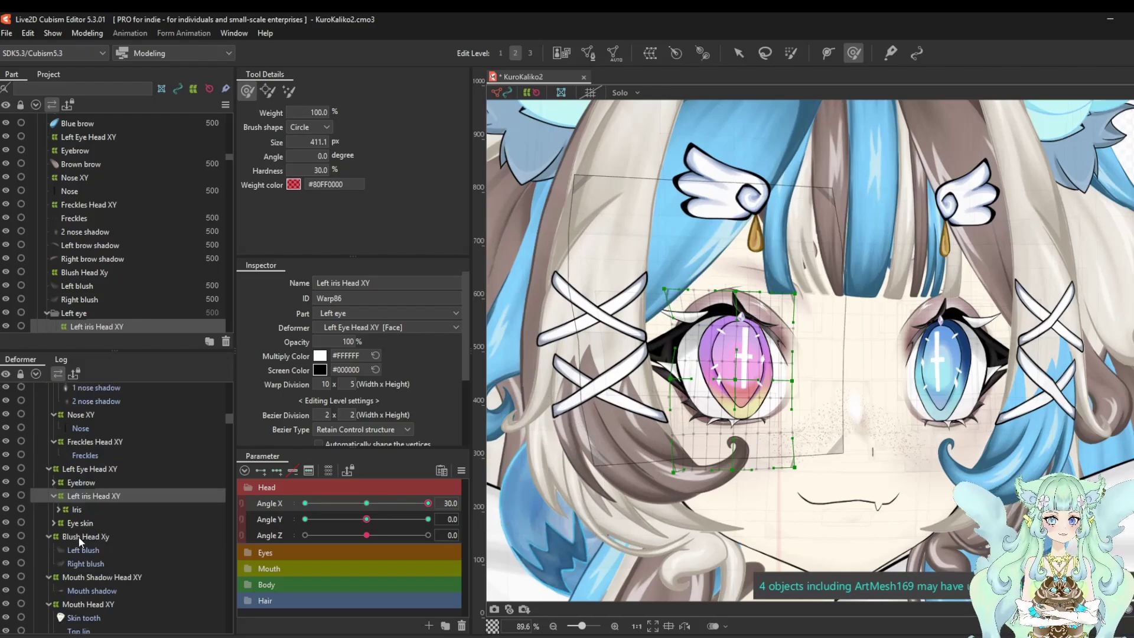
left_click(79, 537)
scroll(101, 501, "down", 2)
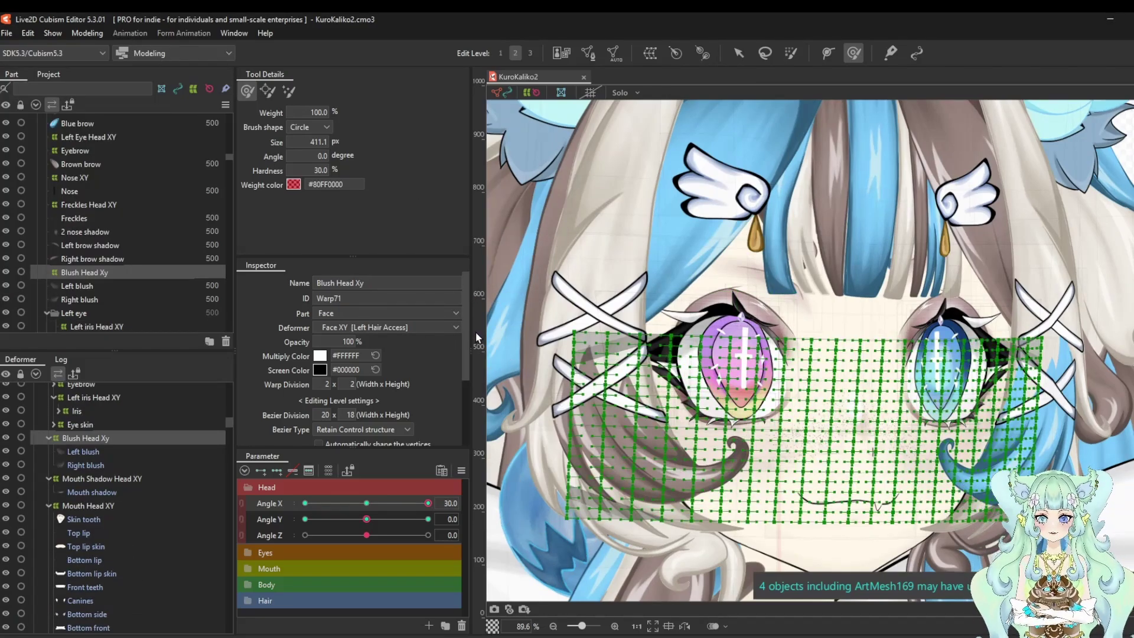
Lower the top edge of the Head XY warp slightly at Angle X 0 and Angle Y -30, and set Angle Y to 30.
scroll(82, 483, "up", 15)
left_click(62, 403)
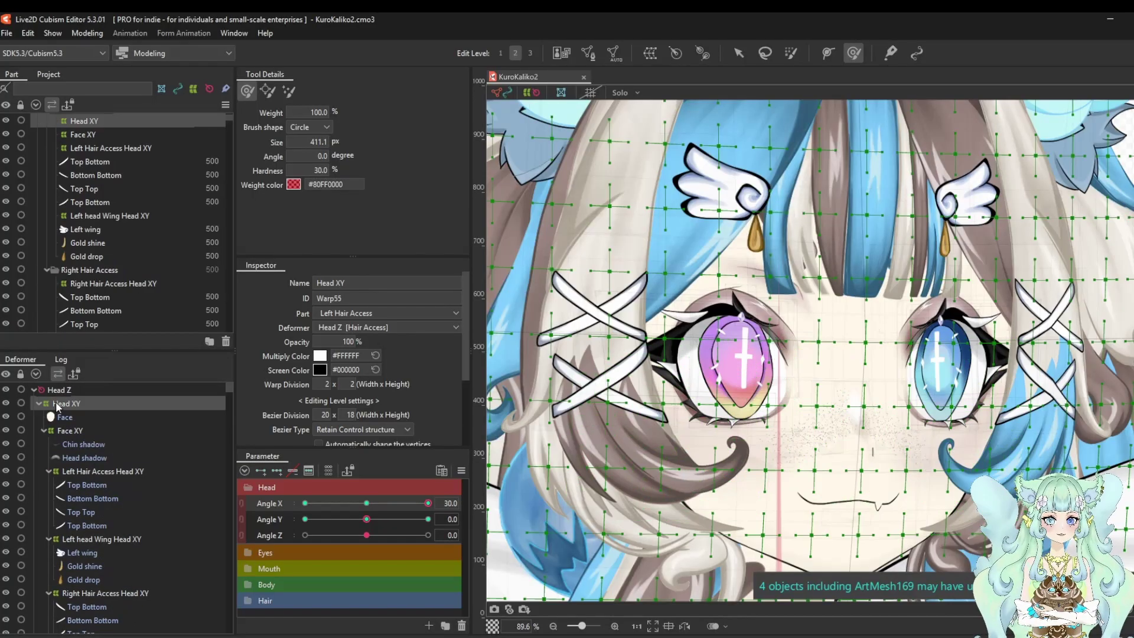
left_click(366, 503)
left_click_drag(366, 519, 218, 527)
scroll(797, 406, "down", 6)
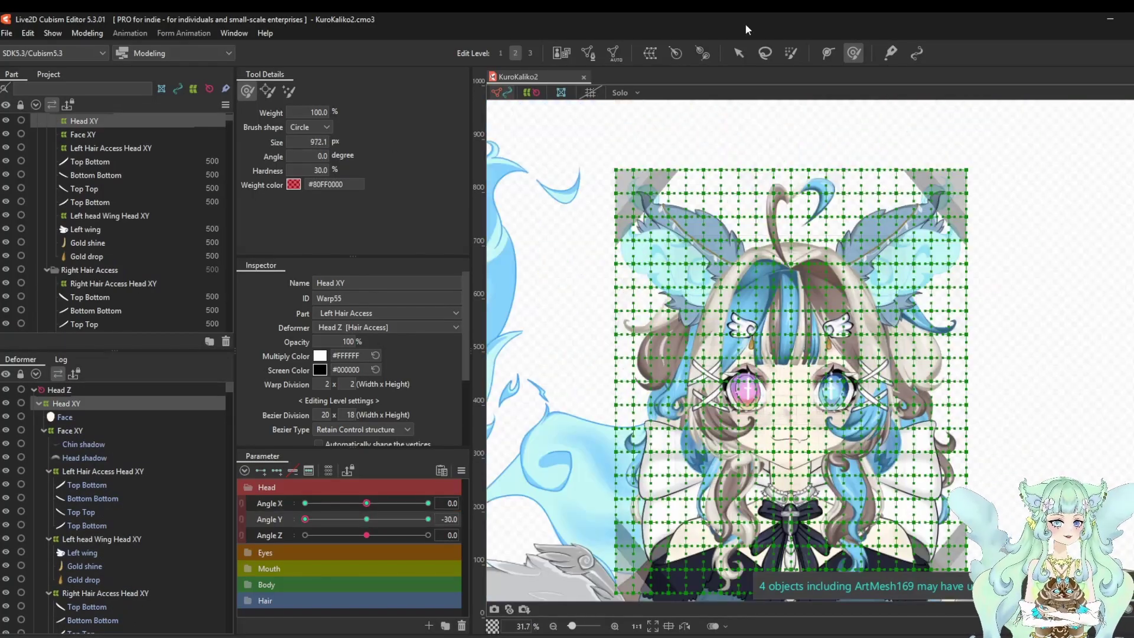
left_click(738, 53)
left_click_drag(767, 265, 676, 209)
left_click_drag(700, 109, 699, 118)
left_click_drag(304, 519, 510, 517)
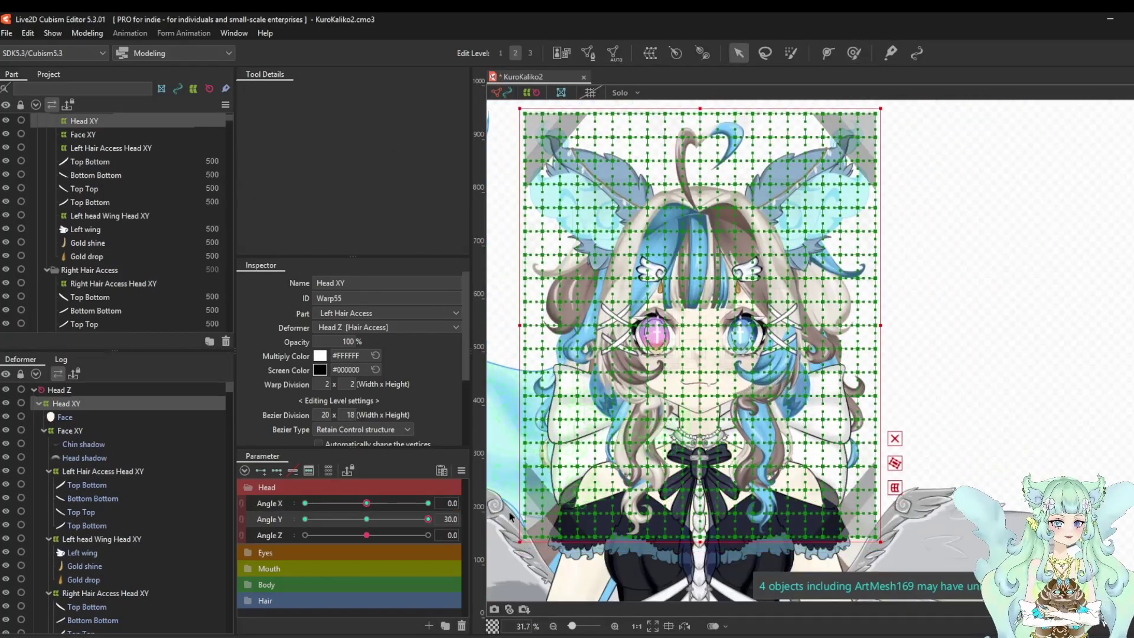
Curve the Head XY warp vertically at Angle Y -30 and Angle Y 30 with the 972.1 px deform brush.
left_click_drag(367, 518, 295, 520)
left_click(854, 53)
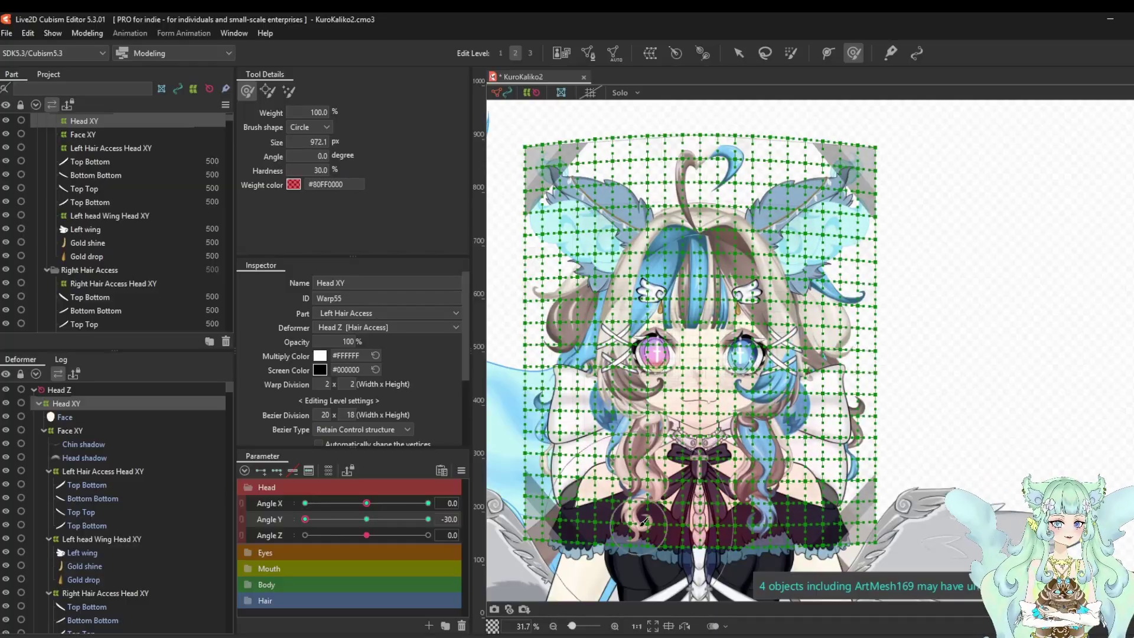
scroll(768, 295, "down", 2)
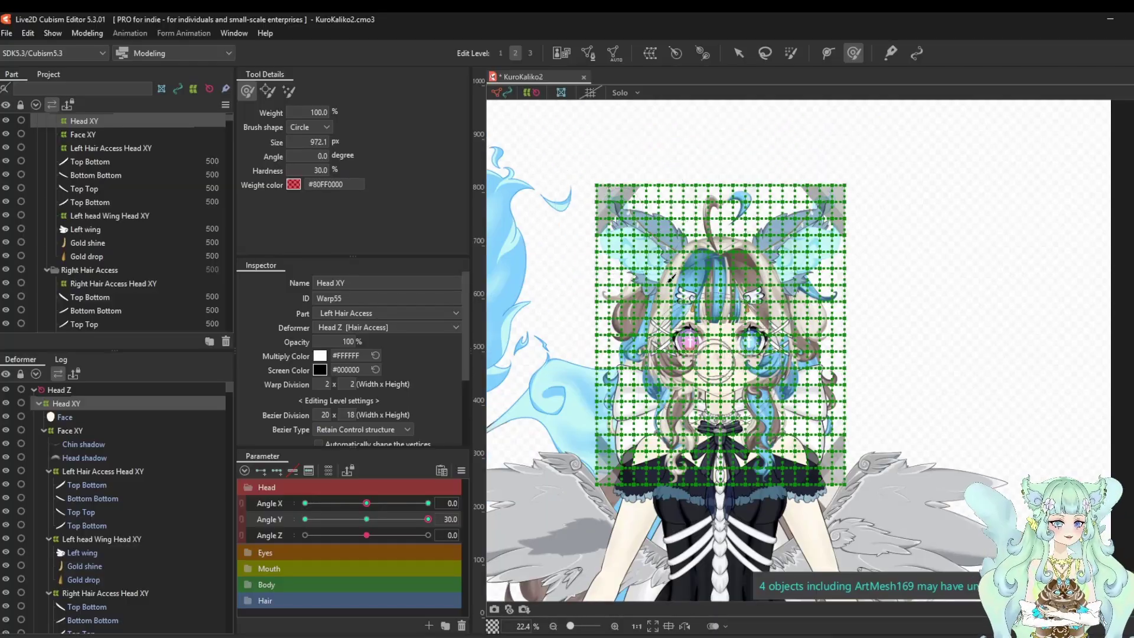
mouse_move(851, 172)
left_mouse_down()
mouse_move(620, 166)
mouse_move(649, 195)
left_mouse_up()
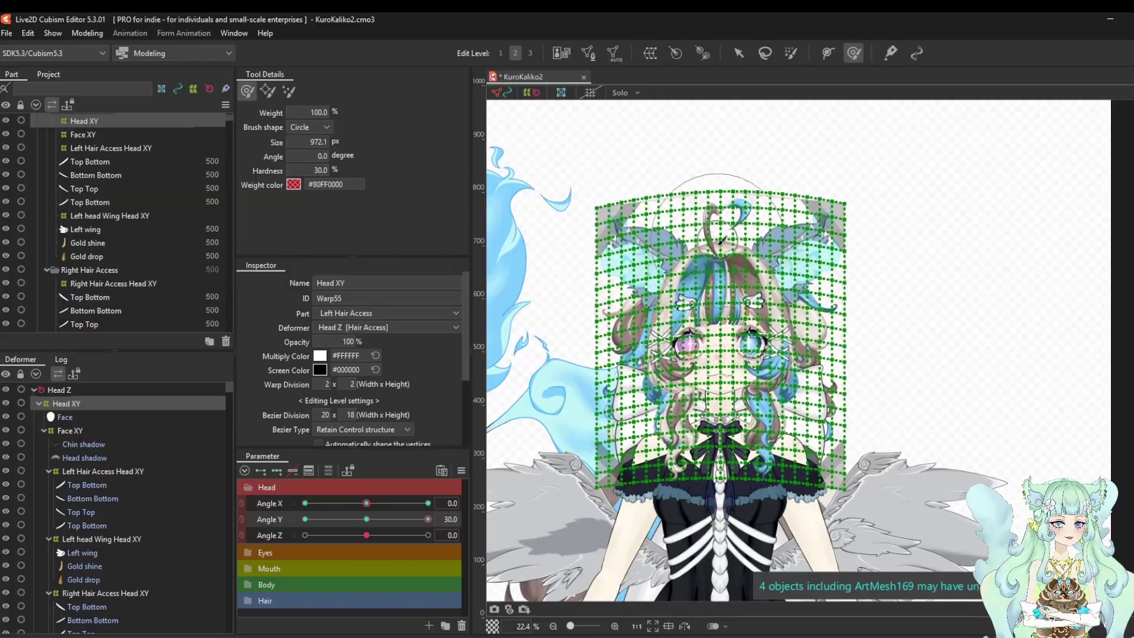
Bend the middle of the Face XY warp slightly upward at Angle Y -30 and Angle Y 30 with the deform brush.
left_click_drag(428, 519, 300, 521)
left_click(70, 430)
scroll(721, 391, "up", 2)
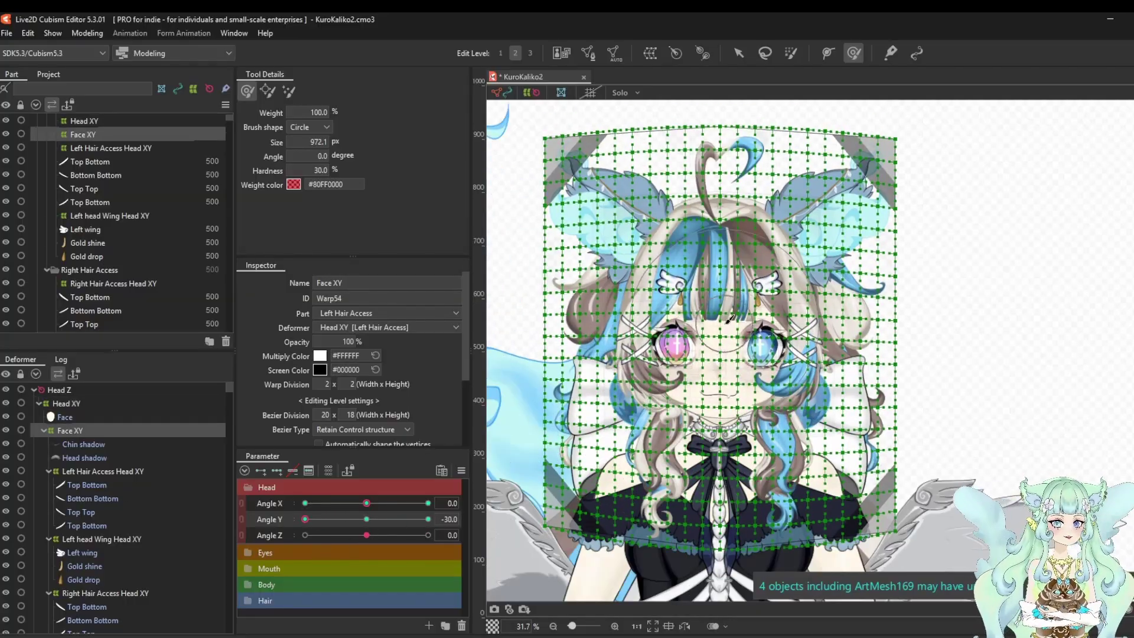
left_click_drag(723, 303, 724, 300)
left_click_drag(305, 519, 430, 519)
left_click_drag(721, 355, 721, 343)
mouse_move(428, 519)
left_mouse_down()
mouse_move(227, 527)
mouse_move(429, 519)
left_mouse_up()
Adjust the Left Hair Access Head XY and Left head Wing Head XY warps for the Angle Y 30 form.
left_click(102, 471)
scroll(658, 328, "up", 5)
left_click(102, 539)
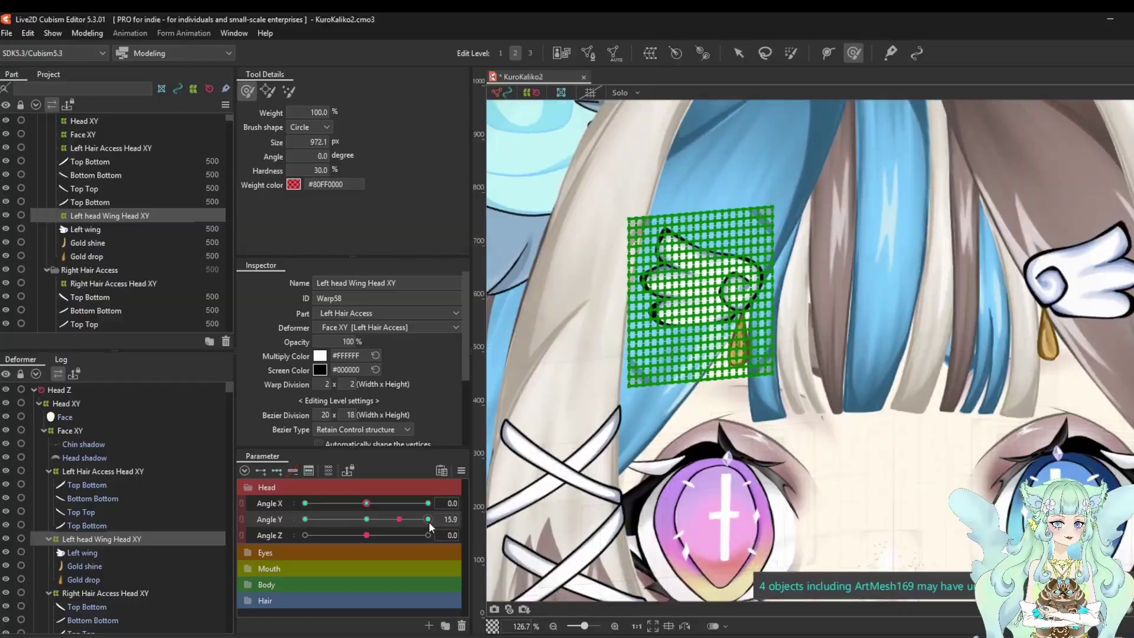
Adjust the Right Hair Access Head XY and Right head Wing Head XY warps at Angle Y 30 and -30.
left_click(148, 593)
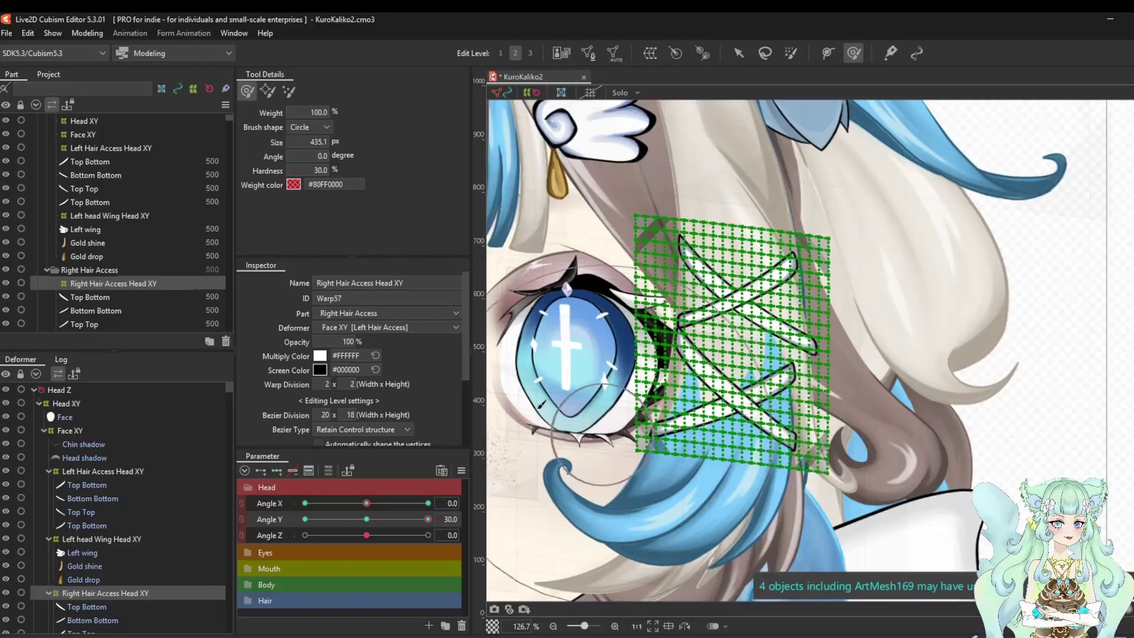
scroll(566, 348, "down", 5)
left_click_drag(430, 519, 305, 518)
scroll(93, 564, "down", 3)
left_click(93, 562)
scroll(927, 355, "up", 5)
scroll(852, 206, "down", 5)
scroll(837, 261, "up", 3)
Shape the Heart Head XY warp at Angle Y -30 and Angle Y 30 with the 886.1 px deform brush.
left_click(87, 616)
scroll(687, 531, "down", 2)
scroll(712, 348, "up", 1)
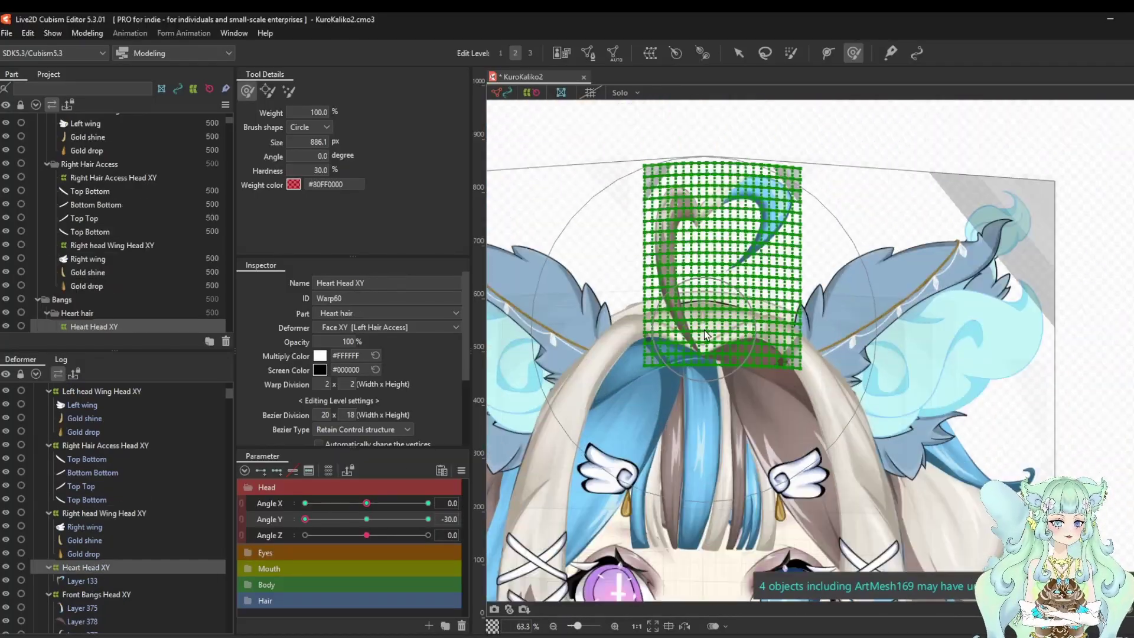
scroll(718, 335, "down", 1)
left_click(428, 519)
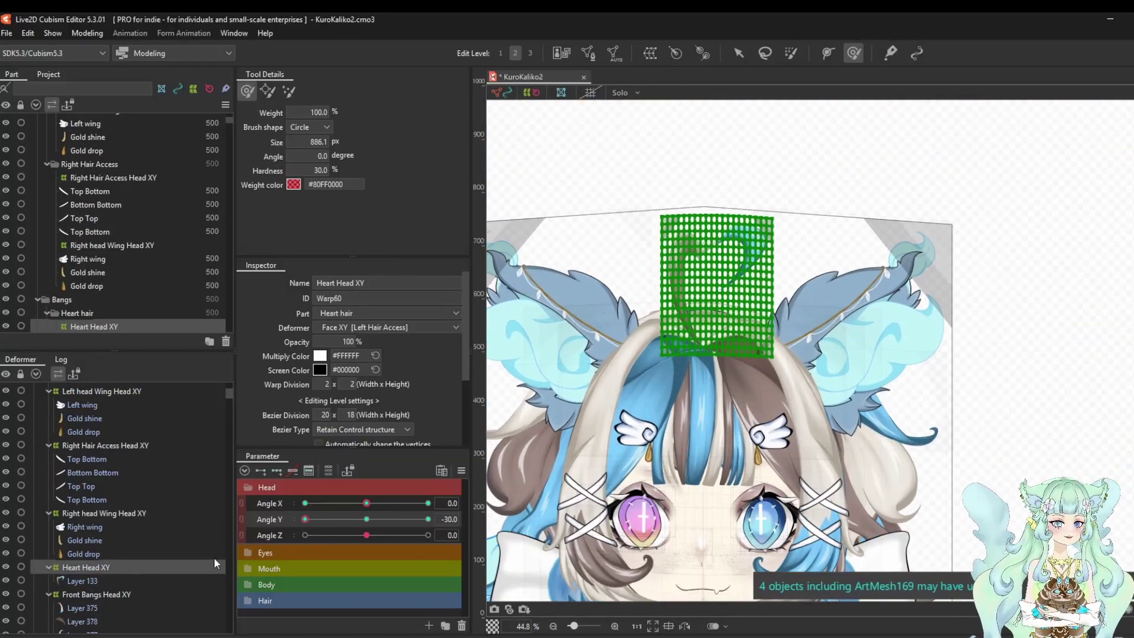
left_click_drag(428, 519, 306, 519)
Curve the Front Bangs Head XY and Head Bangs XY warps at Angle Y 30 and -30 with the 886.1 px deform brush.
scroll(98, 539, "down", 1)
left_click(97, 540)
left_click(428, 519)
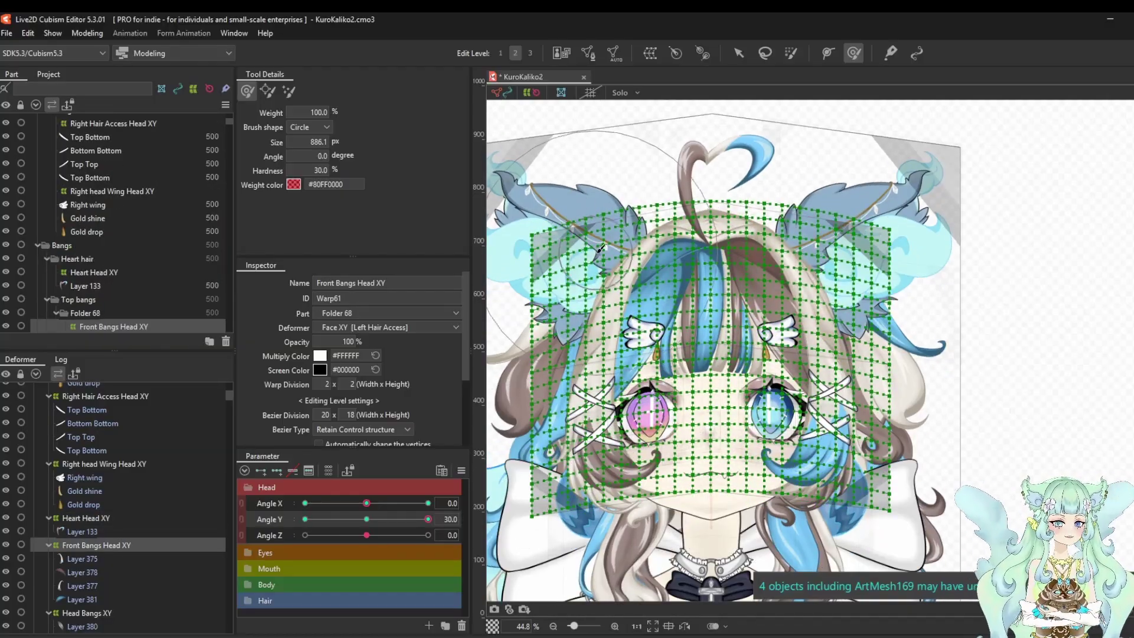
left_click(305, 519)
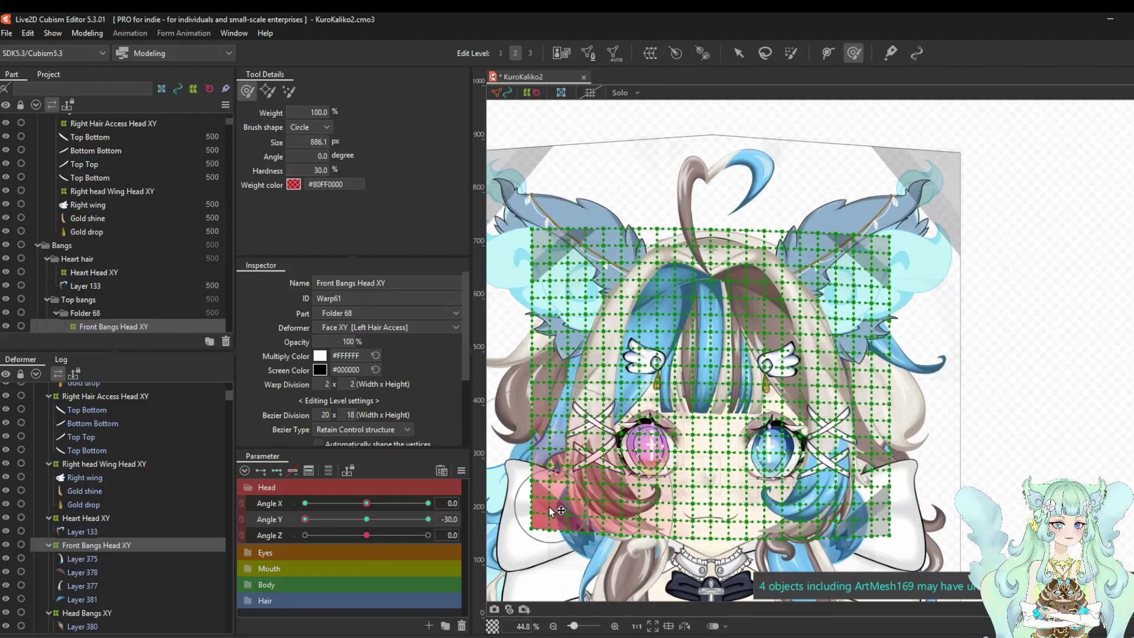
left_click(87, 612)
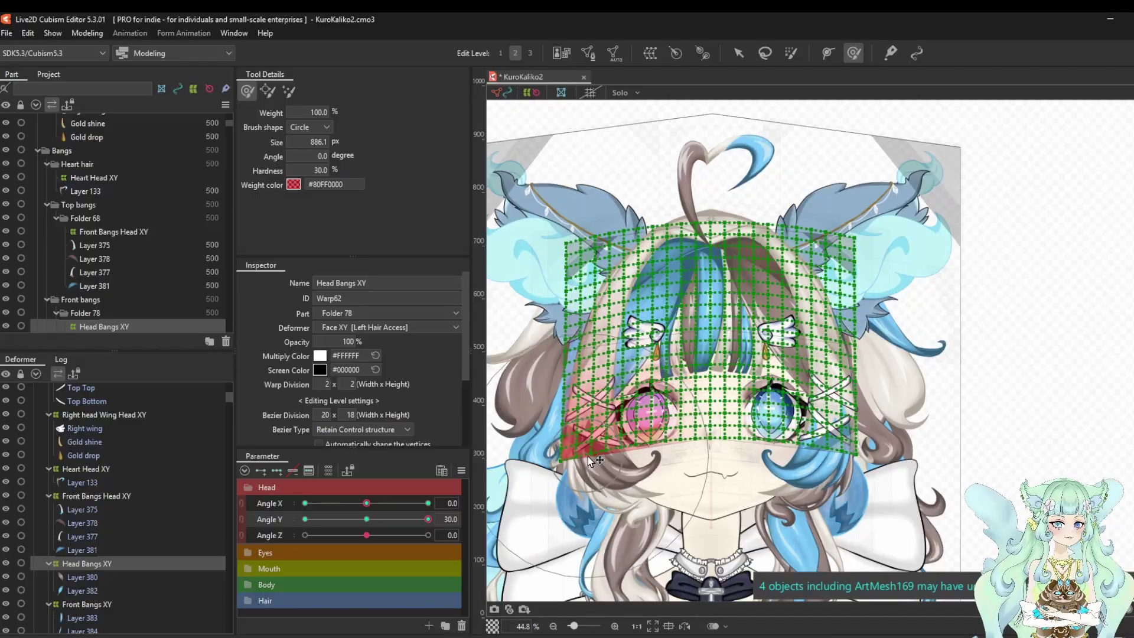
left_click(304, 519)
scroll(98, 554, "down", 1)
Refine the side edges of the Front Bangs XY warp at Angle Y 30 and -30 with the 313.1 px deform brush.
left_click(98, 554)
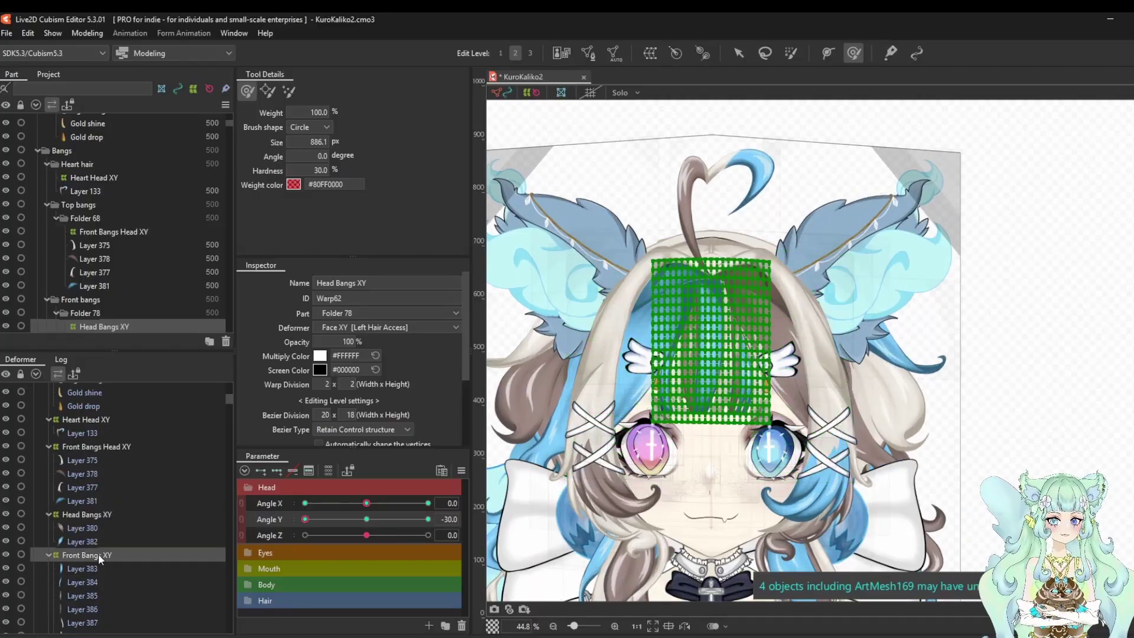
scroll(709, 346, "up", 4)
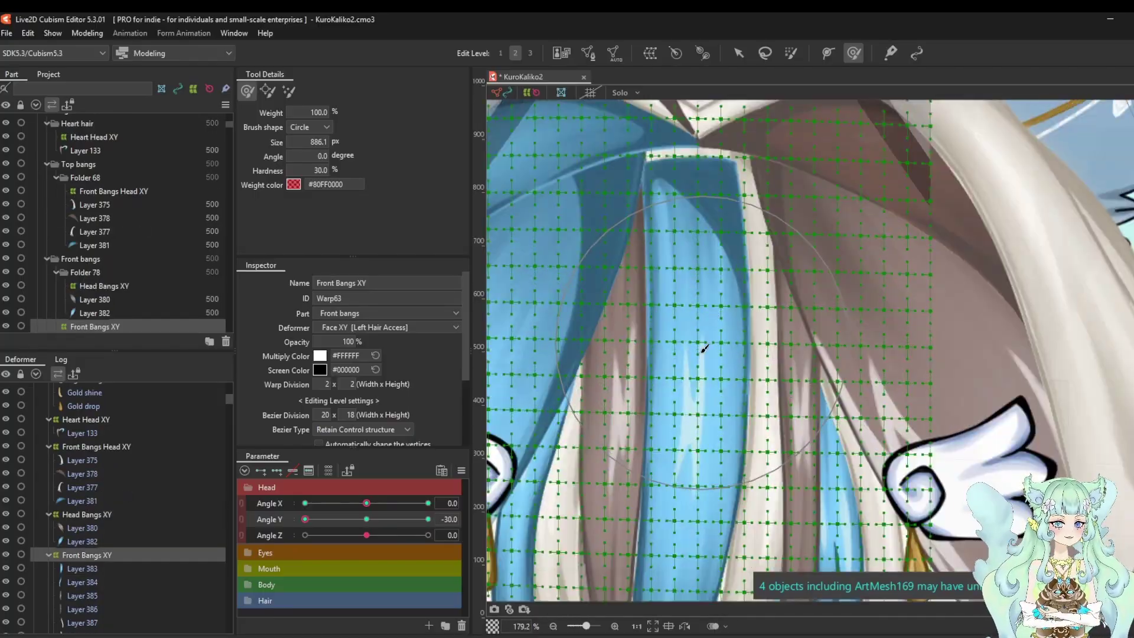
scroll(709, 346, "down", 2)
left_click(428, 519)
left_click_drag(718, 273, 658, 272)
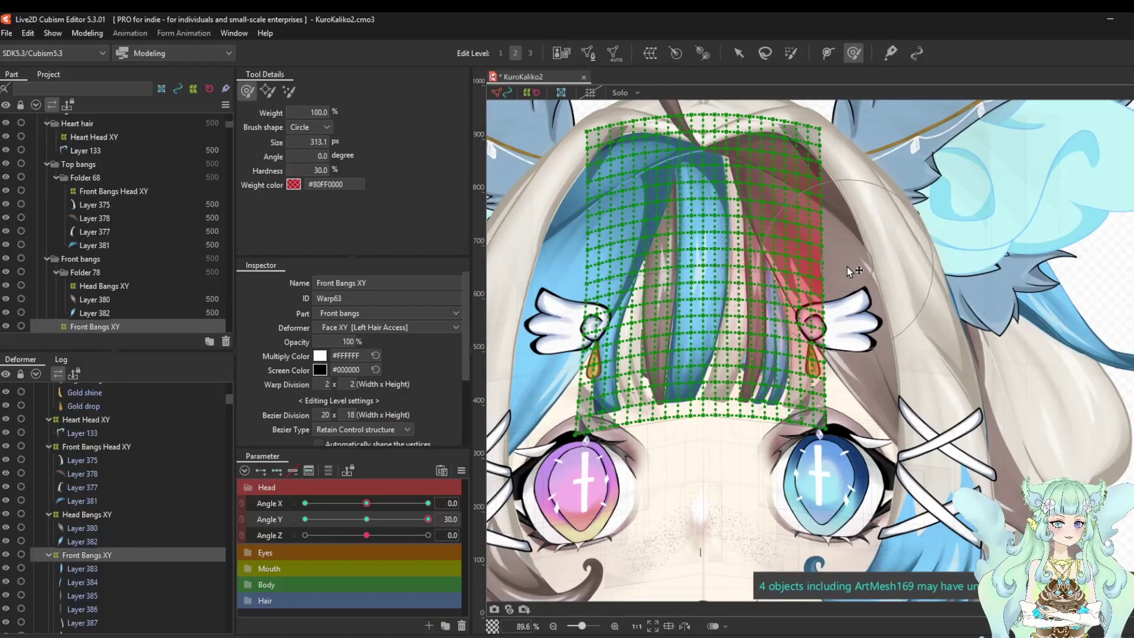
left_click(305, 519)
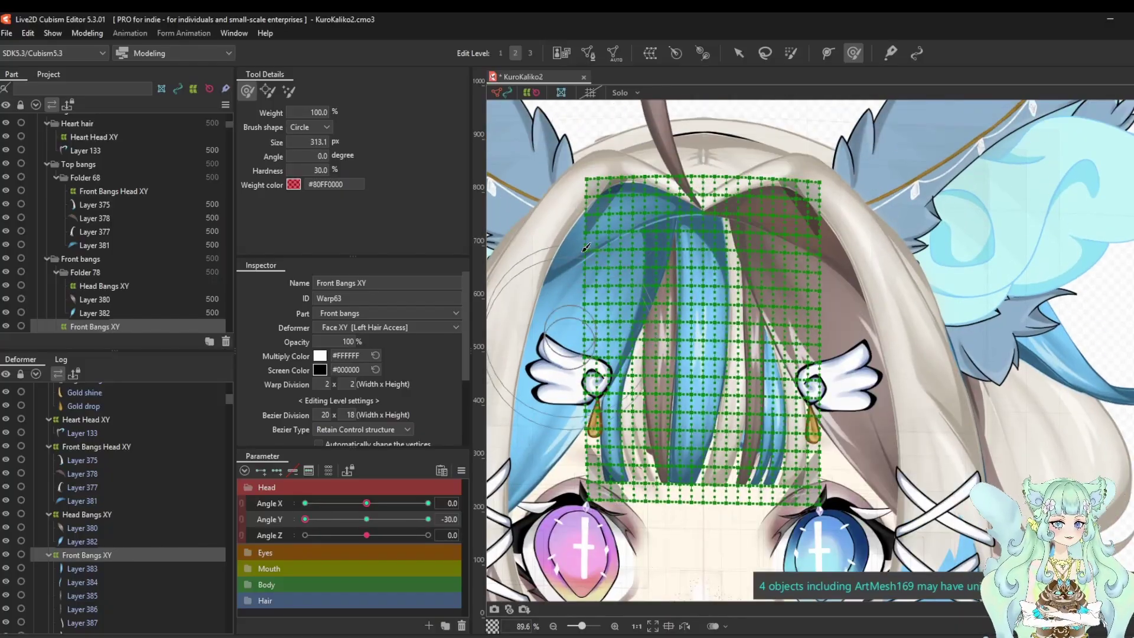
scroll(838, 524, "down", 3)
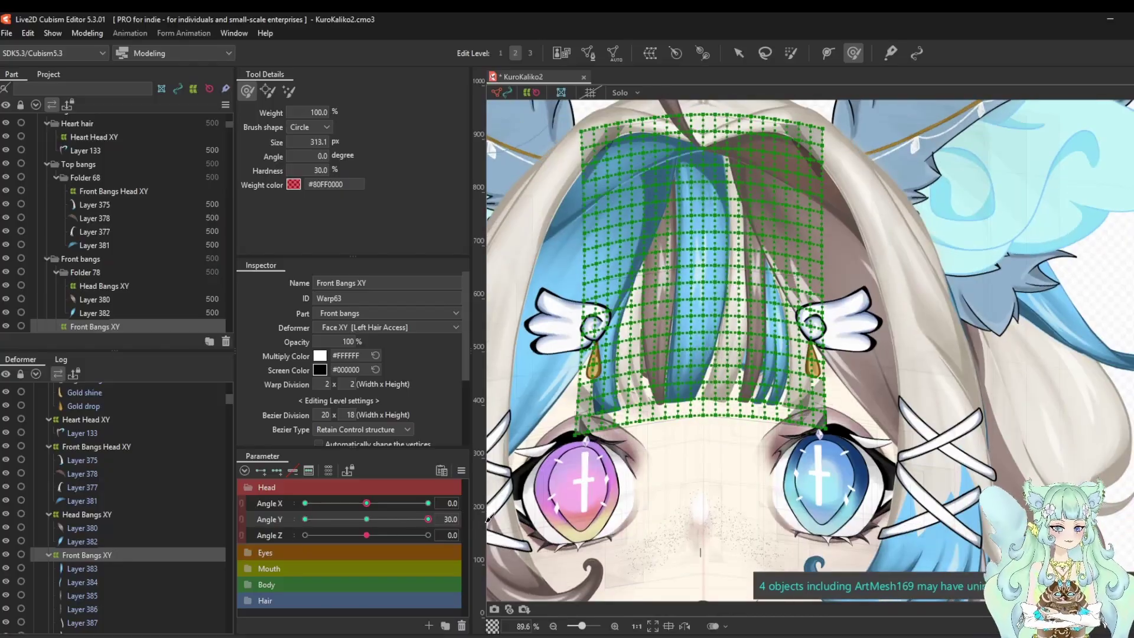
left_click(428, 519)
scroll(738, 361, "up", 2)
Shape the Frame bangs Head XY and Base hair Head XY warps at Angle Y 30 and -30 with the 939.1 px deform brush.
scroll(107, 532, "down", 4)
left_click(94, 529)
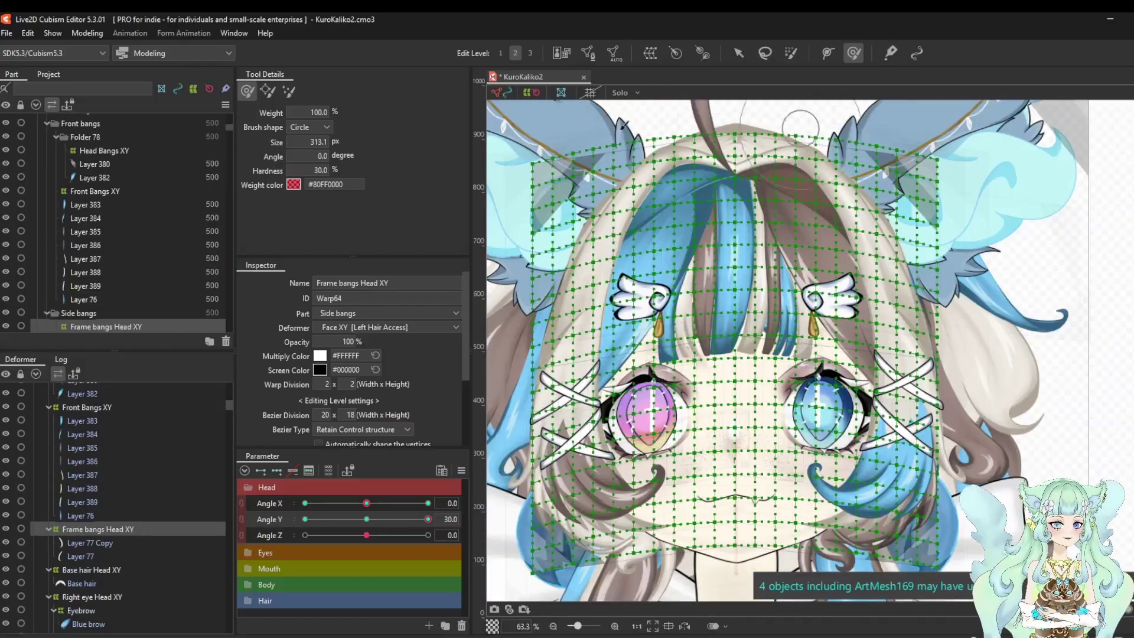
scroll(934, 272, "down", 2)
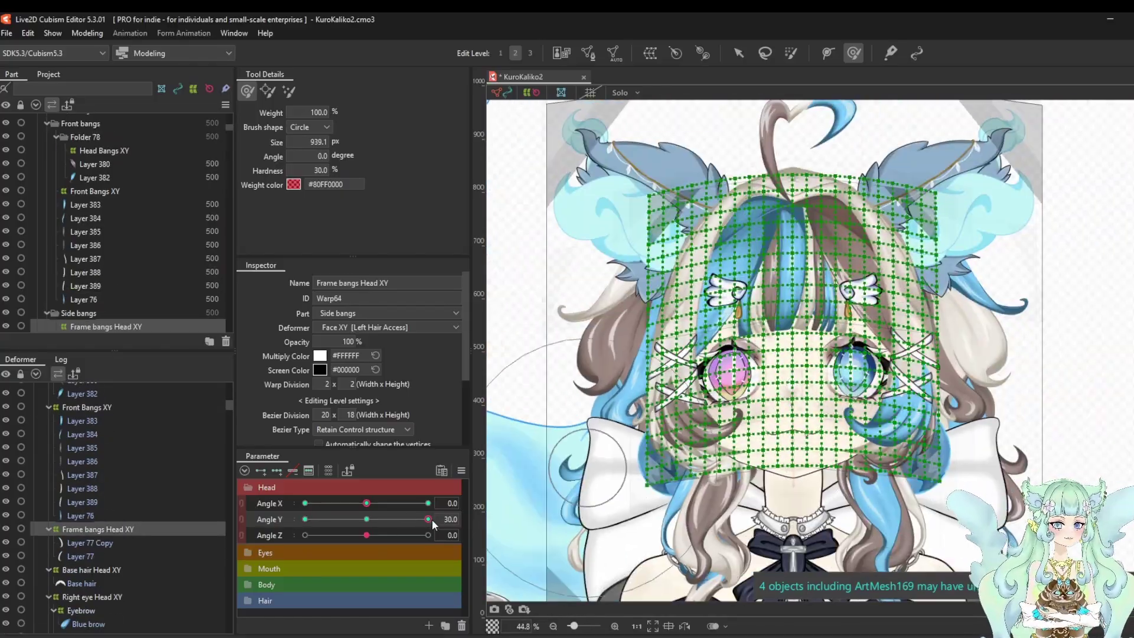
left_click_drag(431, 520, 305, 519)
left_click(92, 569)
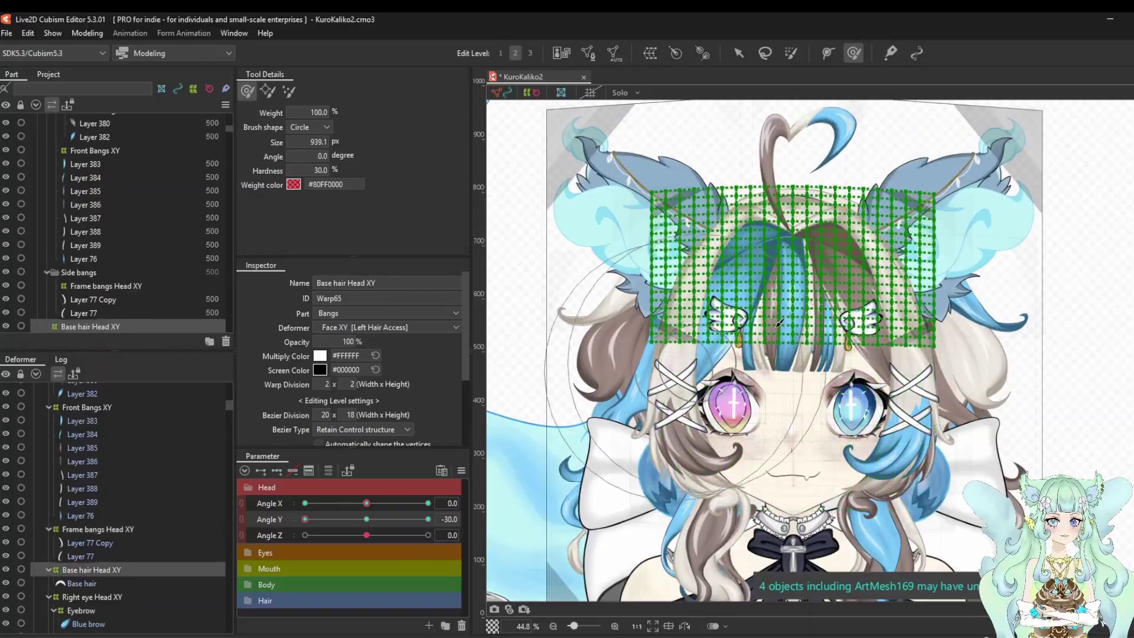
scroll(939, 260, "up", 2)
left_click_drag(344, 519, 428, 519)
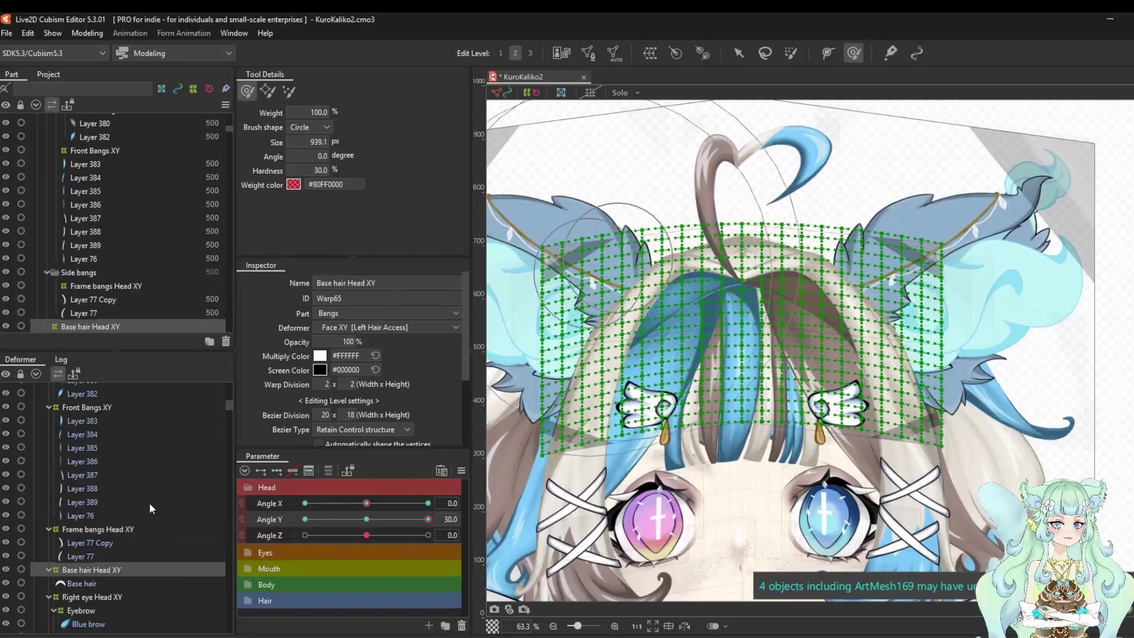
Lower the top middle of the Head XY warp slightly at Angle Y 30 and reselect the Base hair Head XY warp.
scroll(149, 501, "up", 10)
left_click(66, 403)
left_click_drag(735, 147, 734, 158)
scroll(105, 546, "down", 10)
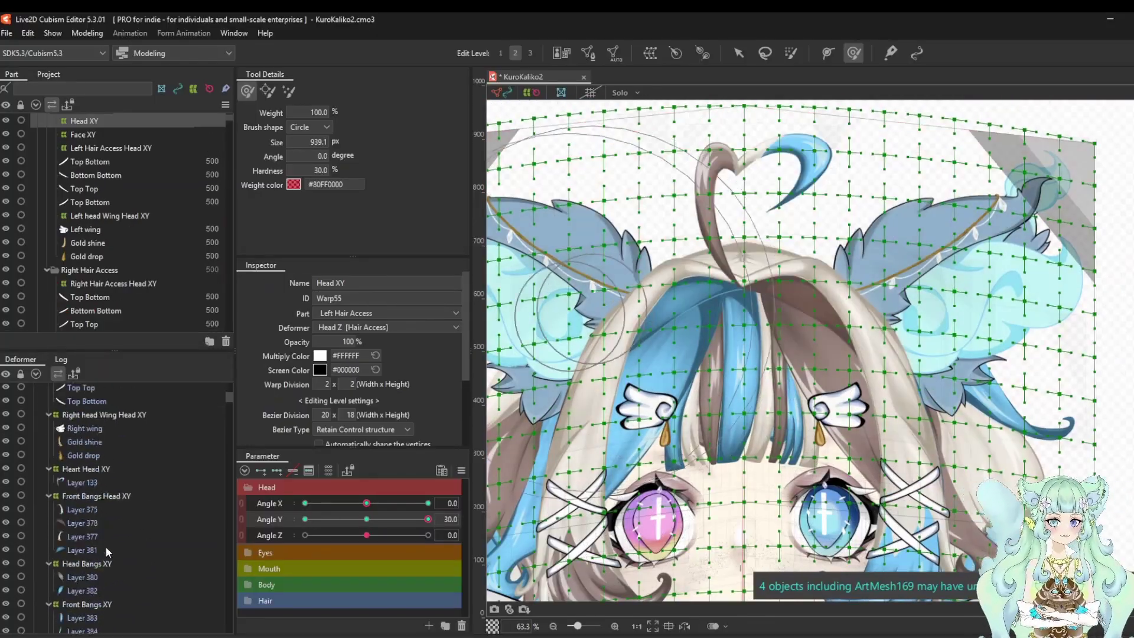
left_click(95, 471)
scroll(749, 181, "down", 2)
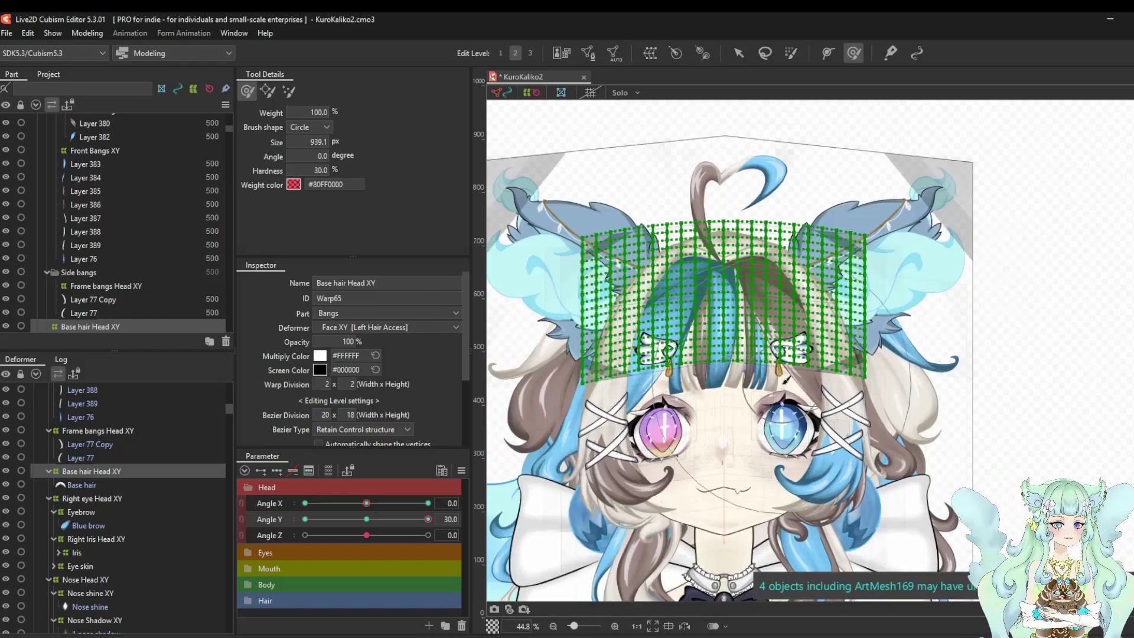
mouse_move(366, 503)
left_mouse_down()
mouse_move(305, 503)
mouse_move(366, 503)
left_mouse_up()
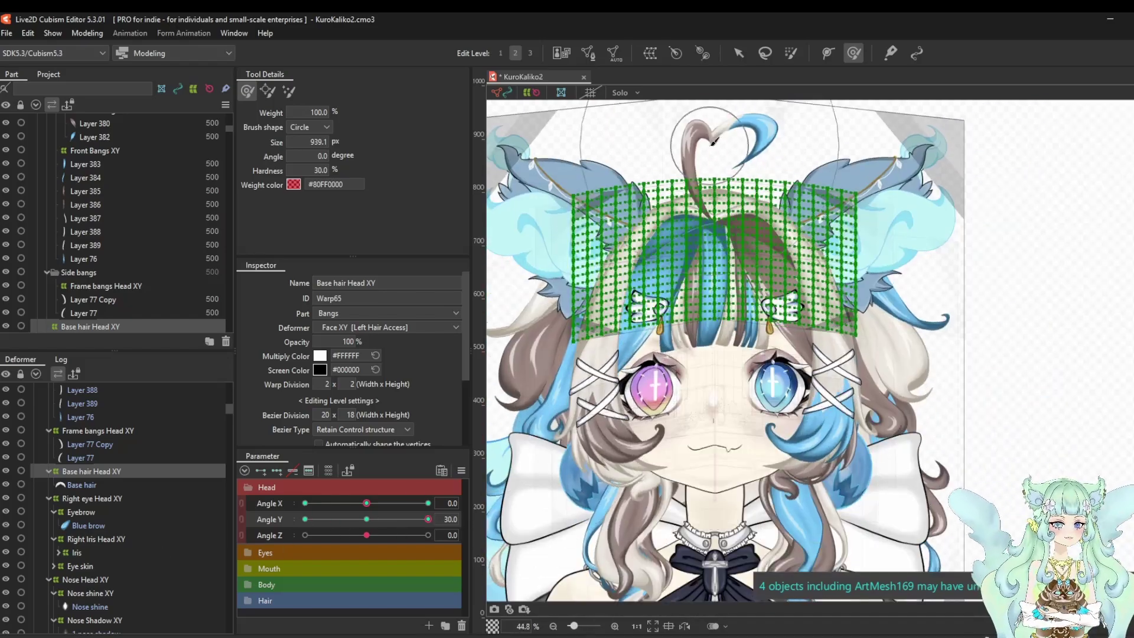
Refine the top curve of the Head XY warp again at Angle Y 30 and return to the Base hair Head XY warp.
scroll(728, 201, "up", 8)
scroll(86, 498, "up", 10)
left_click(66, 403)
scroll(733, 153, "down", 6)
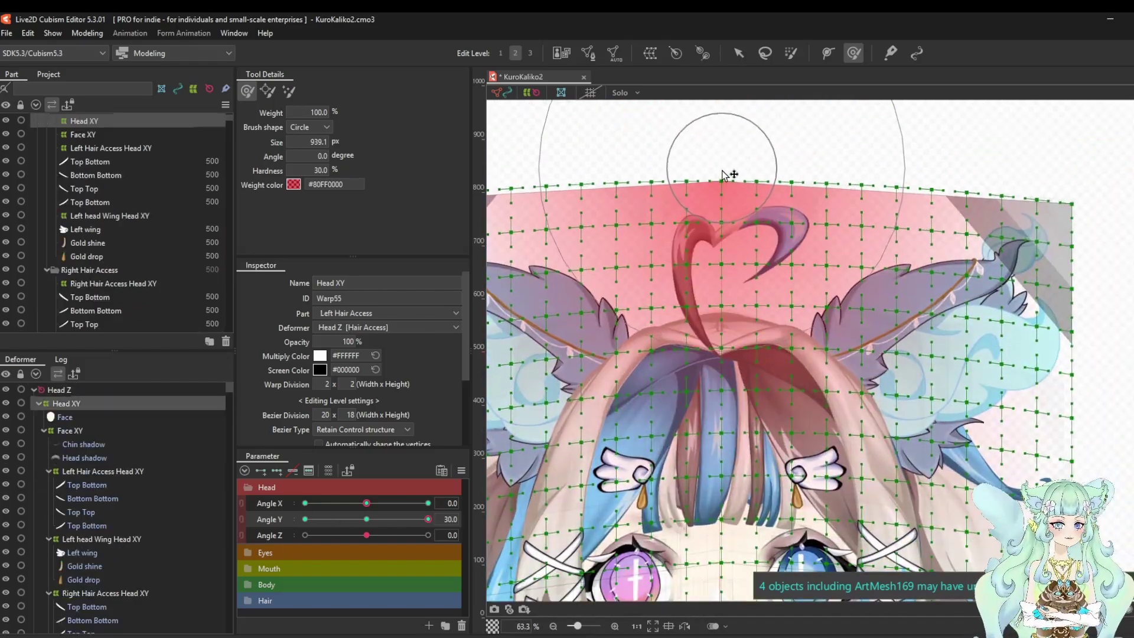
scroll(98, 568, "down", 10)
left_click(101, 570)
left_click_drag(709, 532, 723, 366)
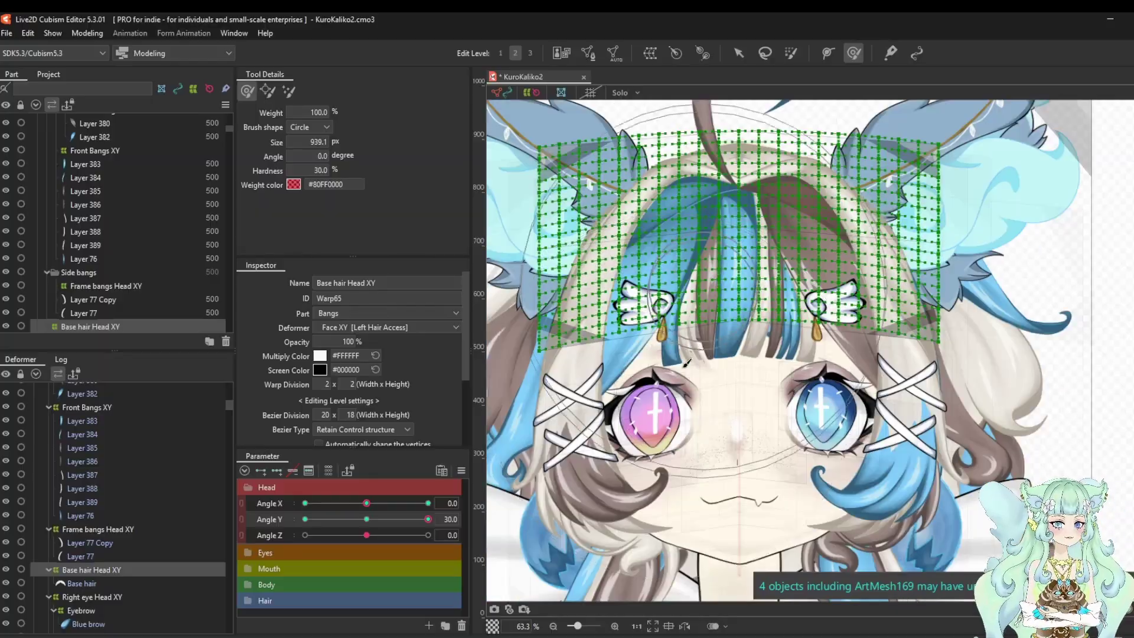
Select the Head XY warps of both eyes and both irises together and lower them slightly at Angle Y -30.
scroll(714, 378, "down", 2)
scroll(141, 575, "down", 1)
left_click(121, 548)
left_click_drag(428, 519, 305, 520)
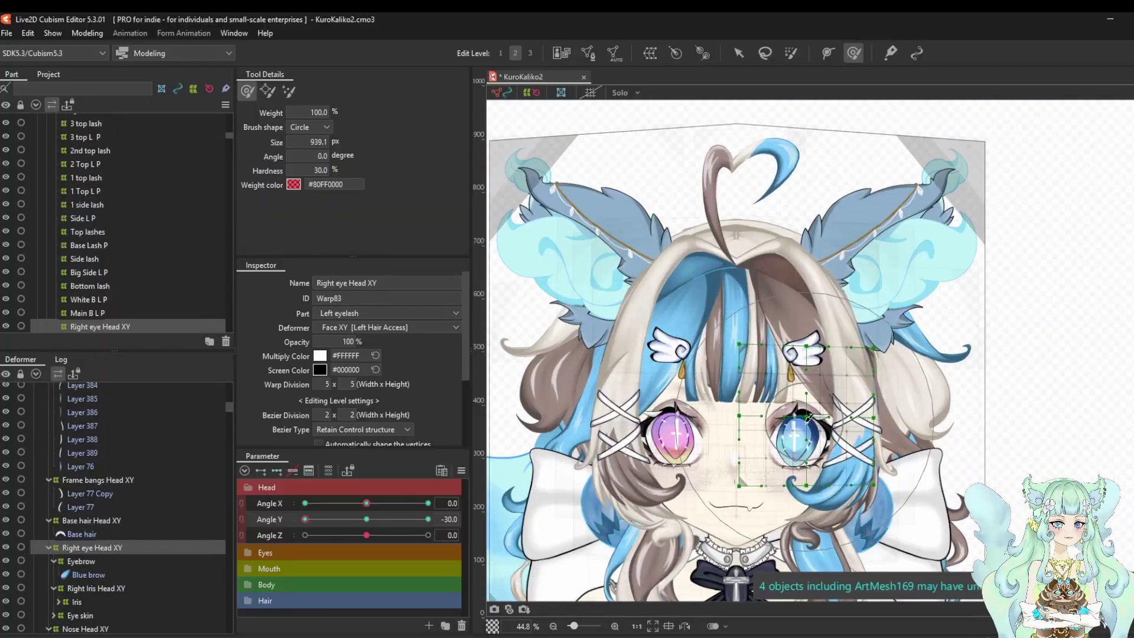
left_click(738, 53)
scroll(94, 555, "down", 1)
scroll(92, 549, "down", 1)
left_click(92, 489, "ctrl")
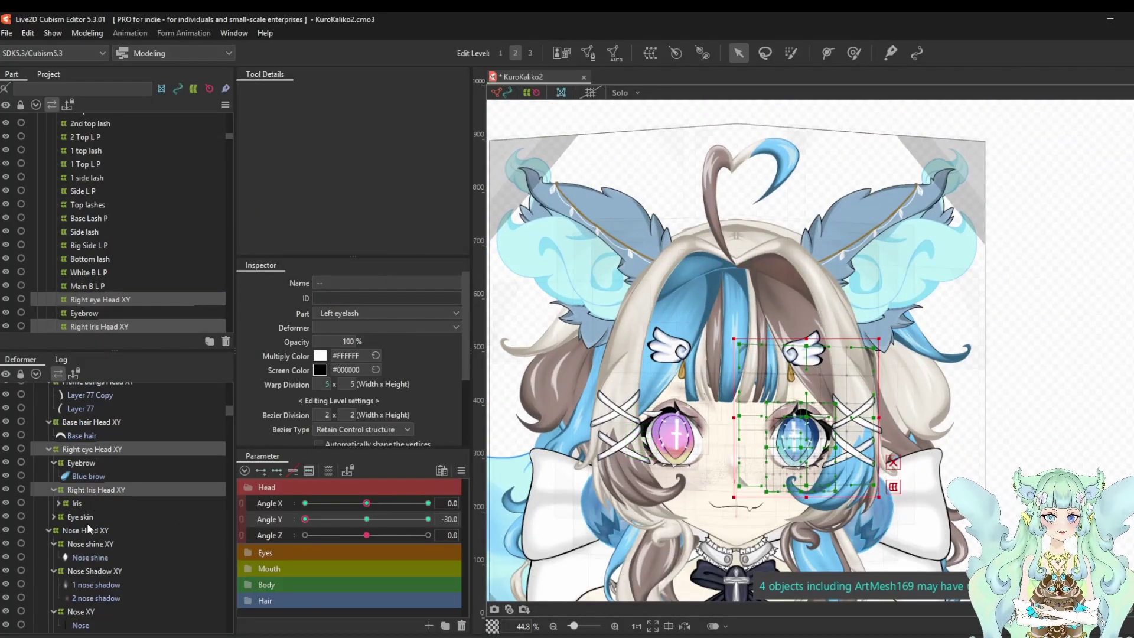
scroll(86, 523, "down", 3)
left_click(87, 519, "ctrl")
scroll(86, 541, "up", 2)
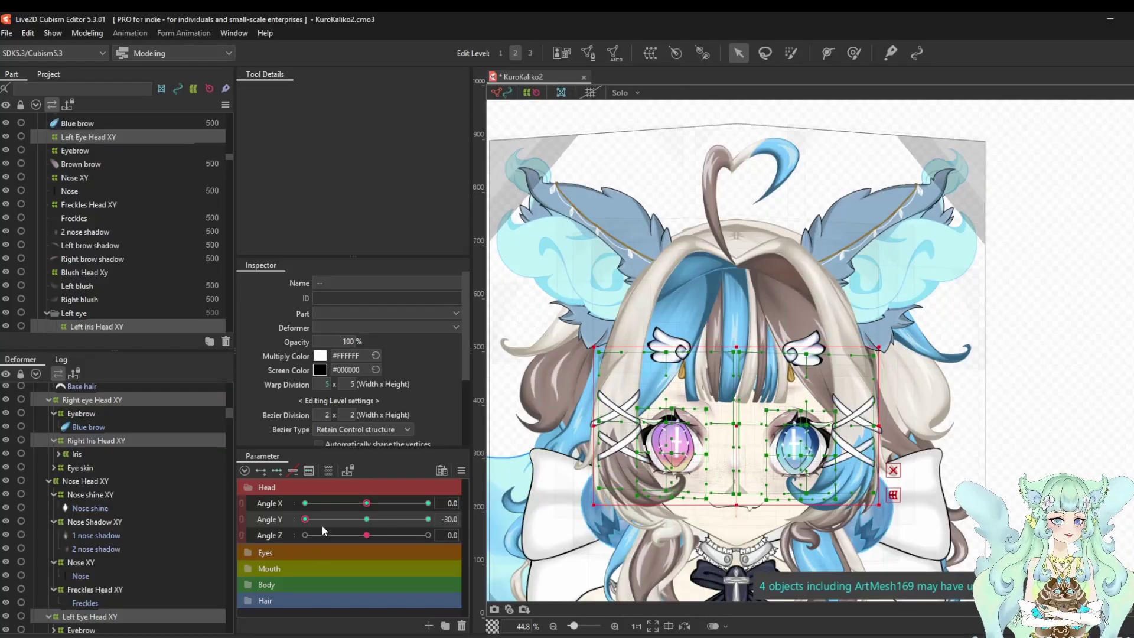
mouse_move(321, 526)
left_mouse_down()
mouse_move(428, 519)
mouse_move(304, 519)
mouse_move(428, 519)
mouse_move(304, 520)
left_mouse_up()
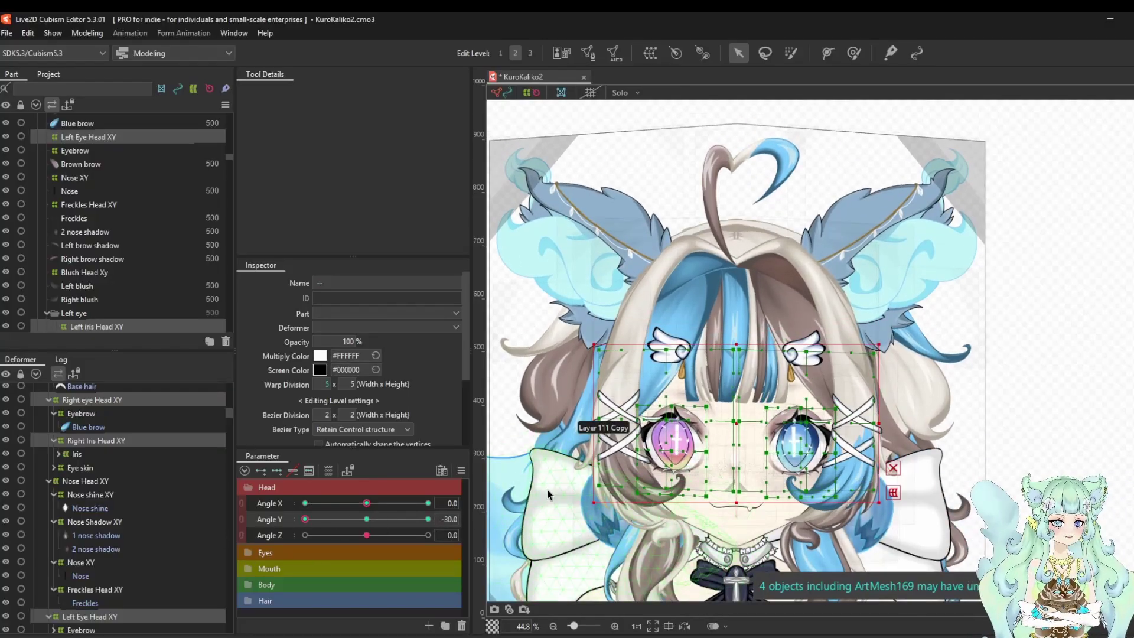
Select the Right Iris and Left iris Head XY warps together and adjust their Angle Y -30 and 30 forms.
scroll(83, 469, "up", 2)
left_click(89, 489)
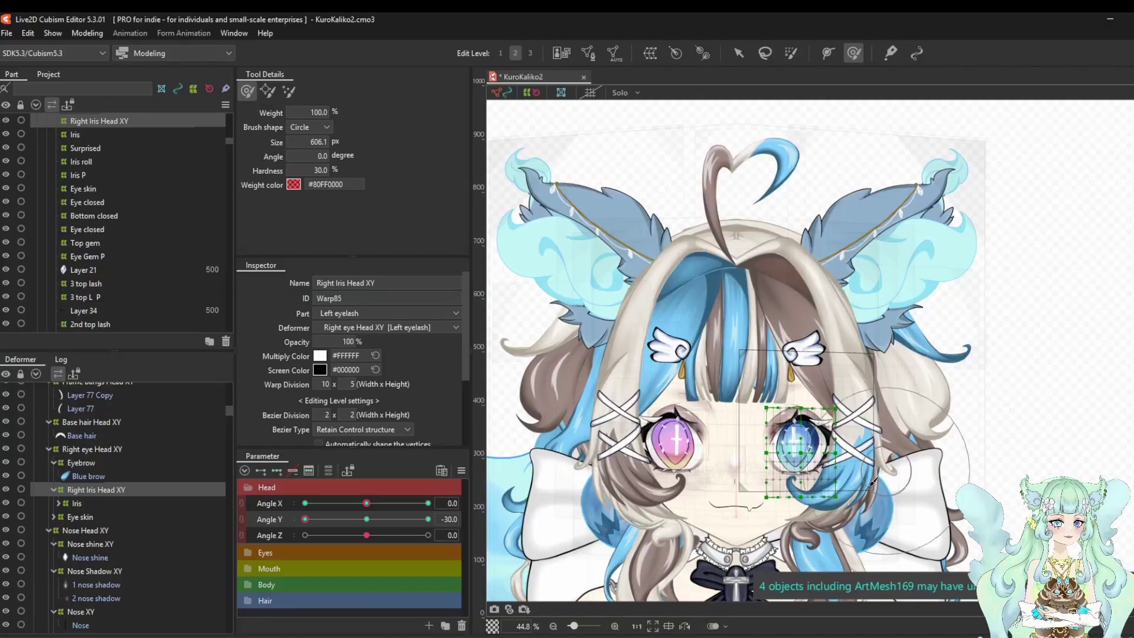
scroll(147, 489, "down", 4)
left_click(94, 544, "ctrl")
key("v")
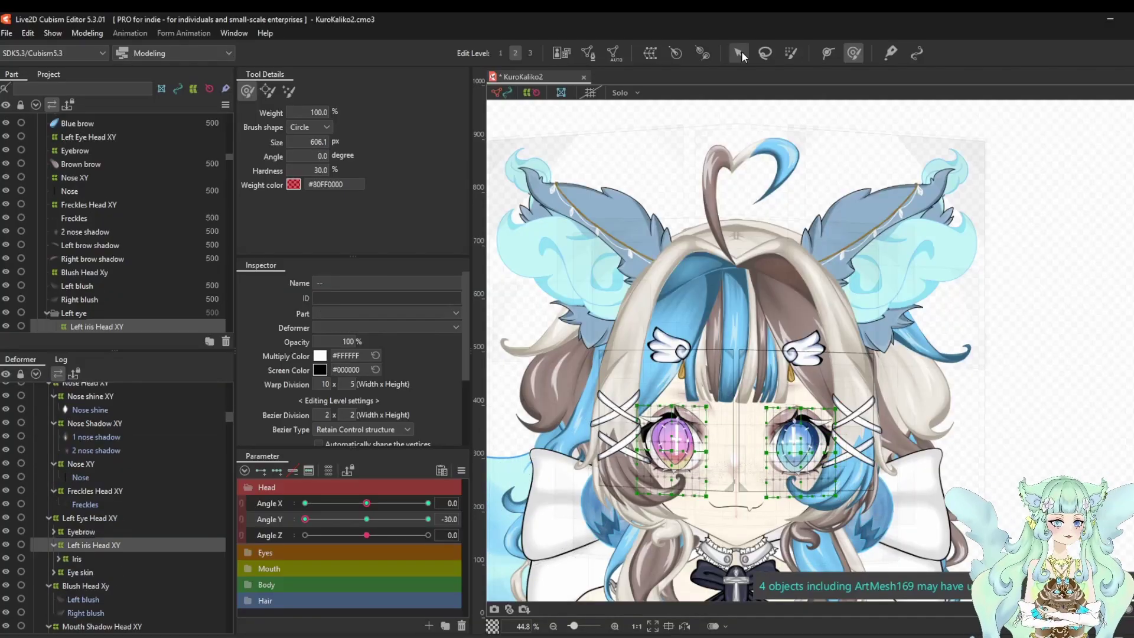
left_click(428, 519)
left_click_drag(428, 519, 450, 531)
Adjust the Blush Head Xy warp at Angle Y 30 and -30 and the Mouth Shadow Head XY warp at Angle Y -30.
scroll(88, 536, "down", 2)
left_click(88, 536)
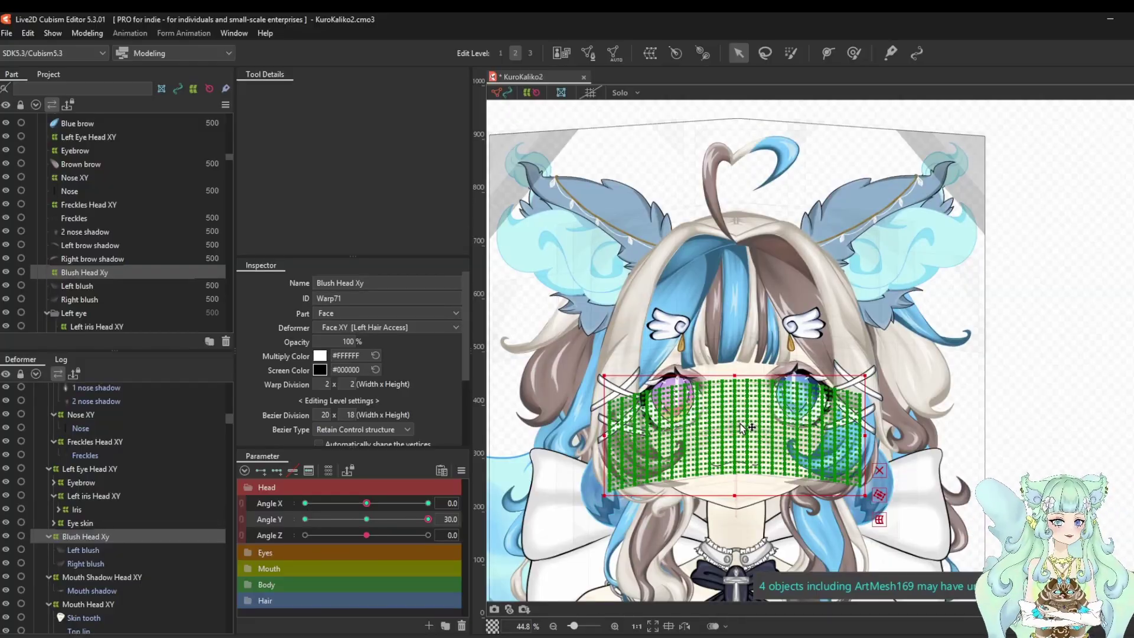
left_click(304, 519)
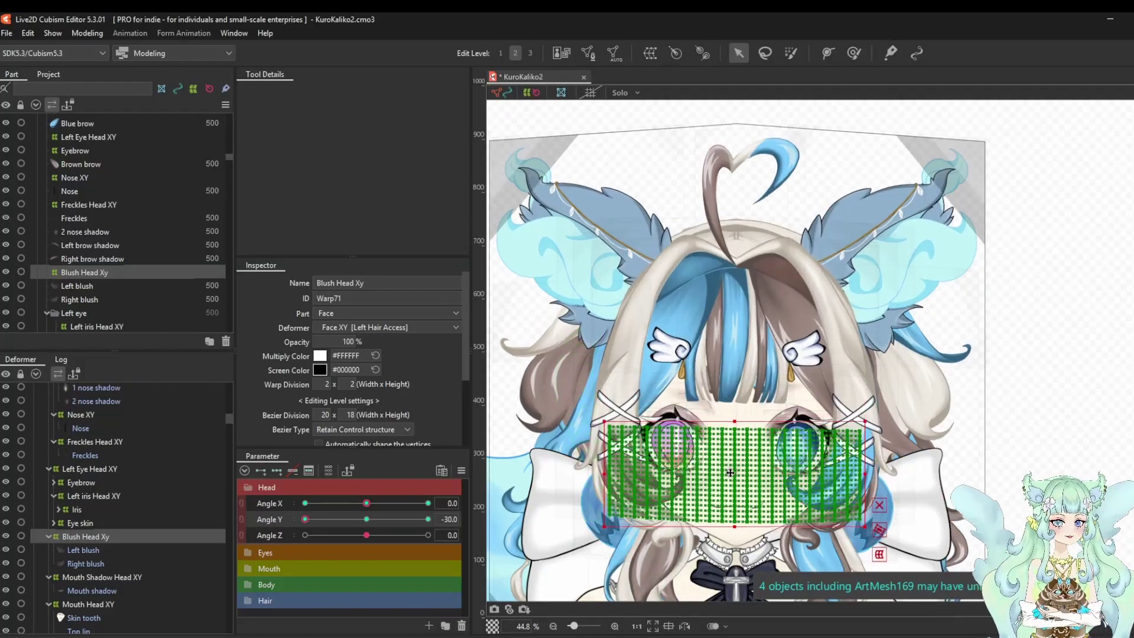
left_click(103, 577)
scroll(854, 449, "up", 5)
scroll(854, 449, "up", 5)
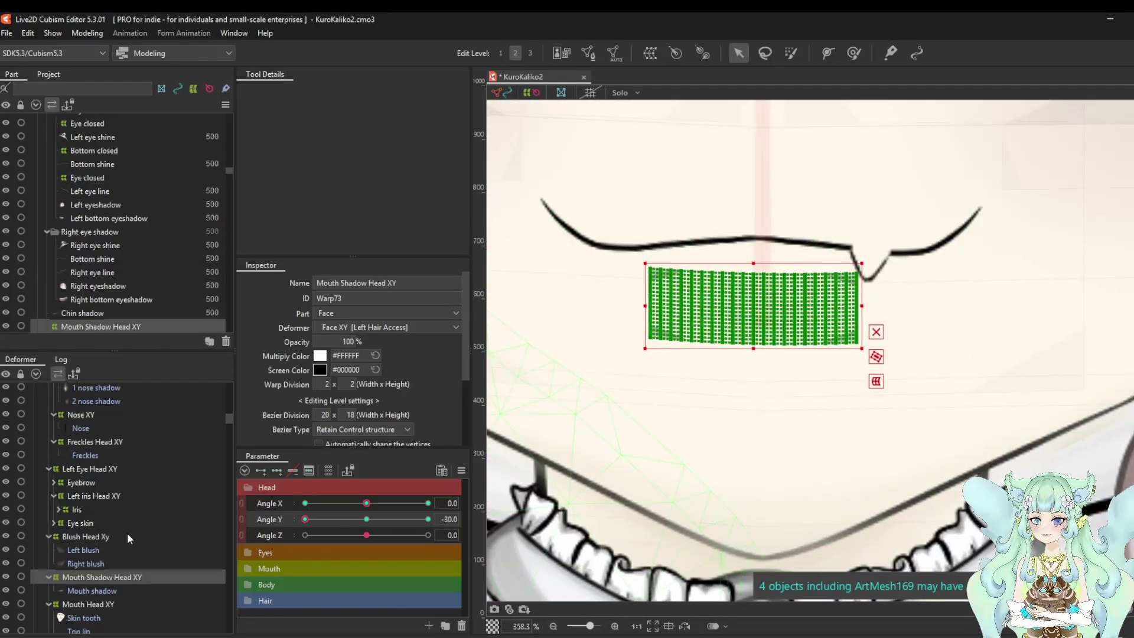
Reposition the Mouth Head XY warp at Angle Y 30.
scroll(128, 536, "down", 2)
left_click(88, 555)
left_click(428, 519)
scroll(891, 309, "down", 3)
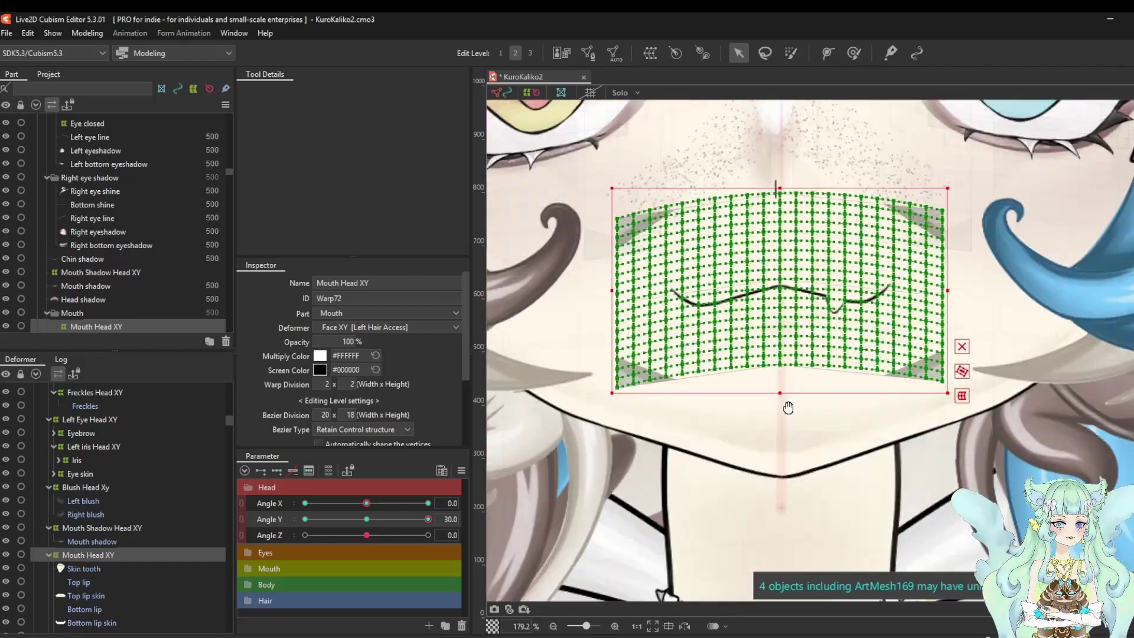
scroll(98, 531, "down", 5)
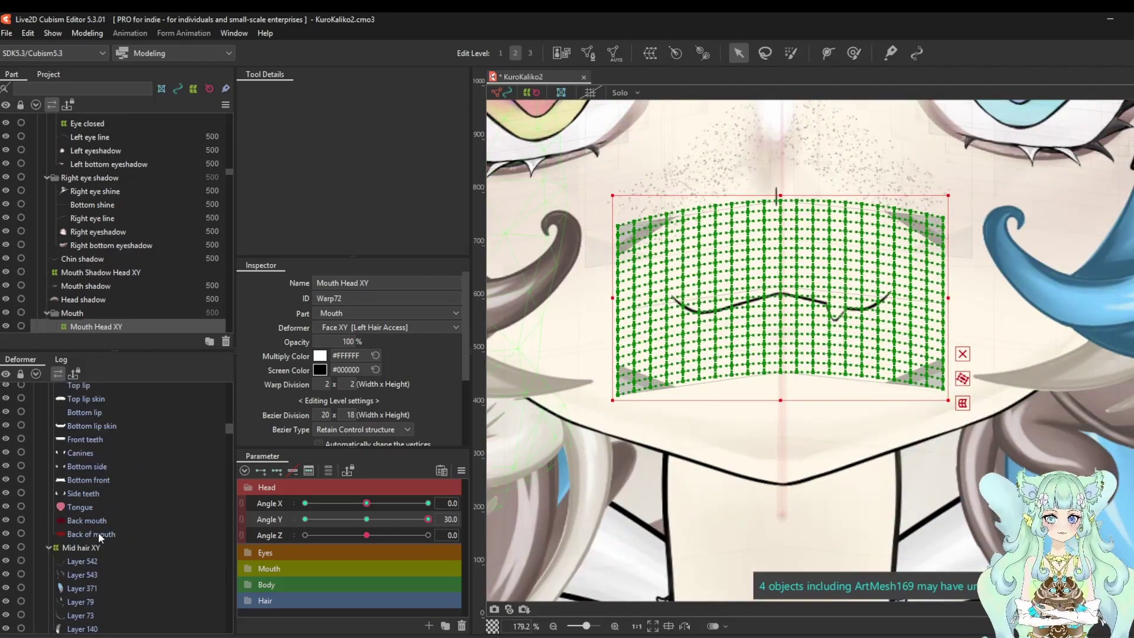
Create a parent warp deformer named Chin Shadow Head XY around the chin shadow mesh in the Face part.
scroll(755, 407, "down", 1)
left_click(599, 422)
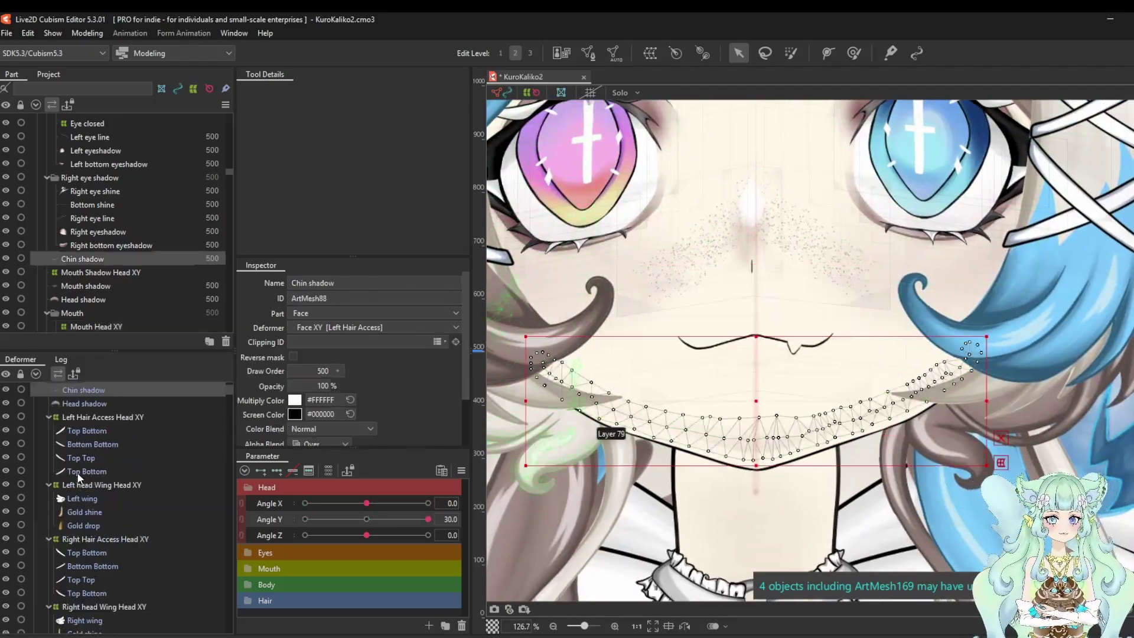
scroll(80, 477, "up", 2)
left_click(80, 476)
left_click(89, 444)
left_click(649, 52)
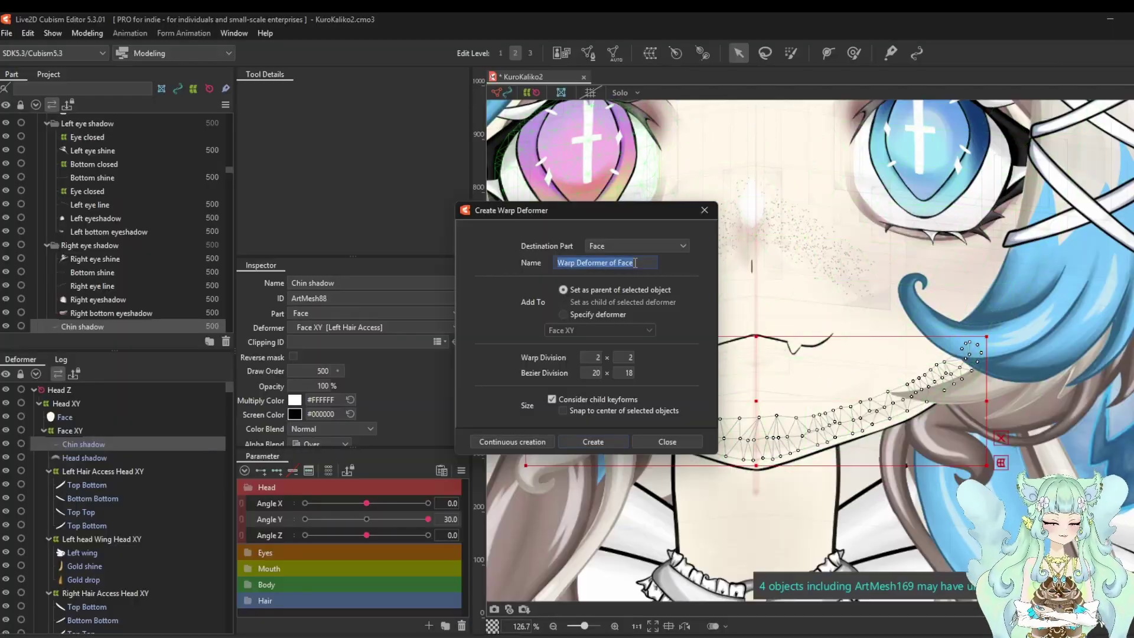
key("Return")
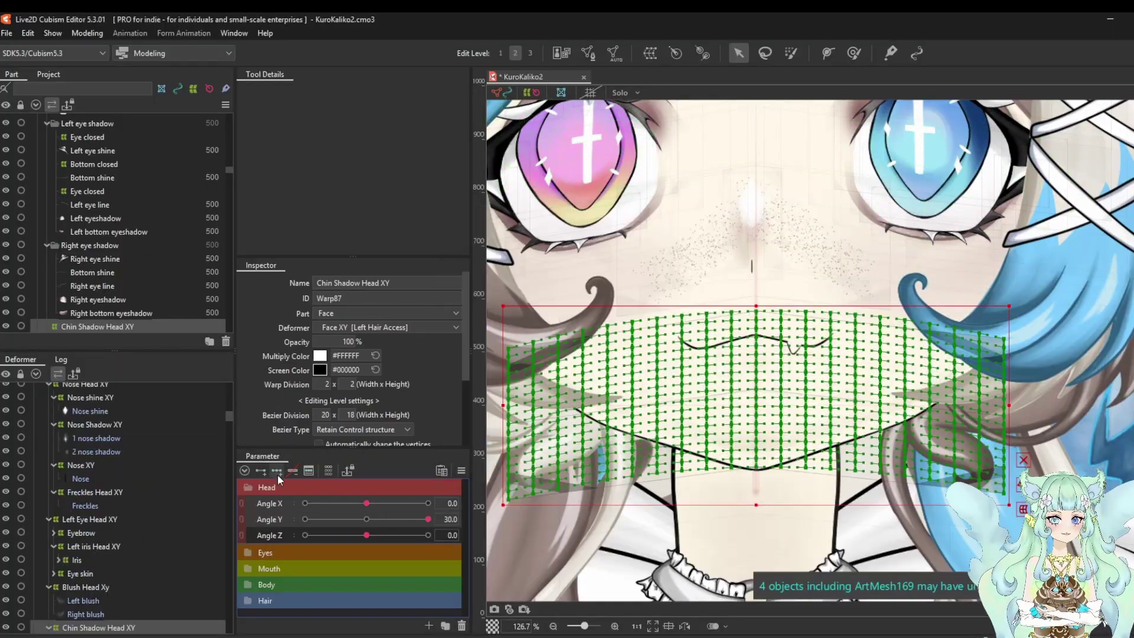
Add three keys on Angle X and Angle Y to the Chin Shadow Head XY warp and adjust its Angle Y 30 and -30 forms.
left_click_drag(757, 398, 756, 412)
left_click_drag(429, 519, 305, 519)
left_click_drag(758, 501, 711, 391)
left_click(428, 519)
scroll(88, 531, "down", 5)
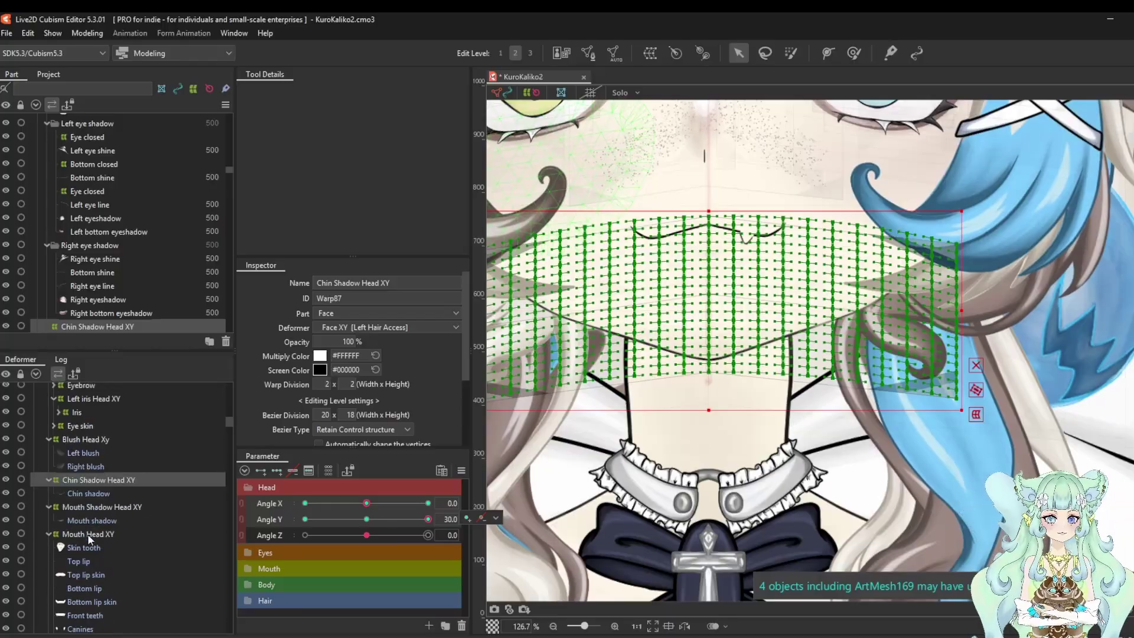
Shape the Mid hair XY warp with the deform brush at Angle Y -30 and 30, curving its upper and lower edges.
left_click(91, 534)
left_click(93, 528)
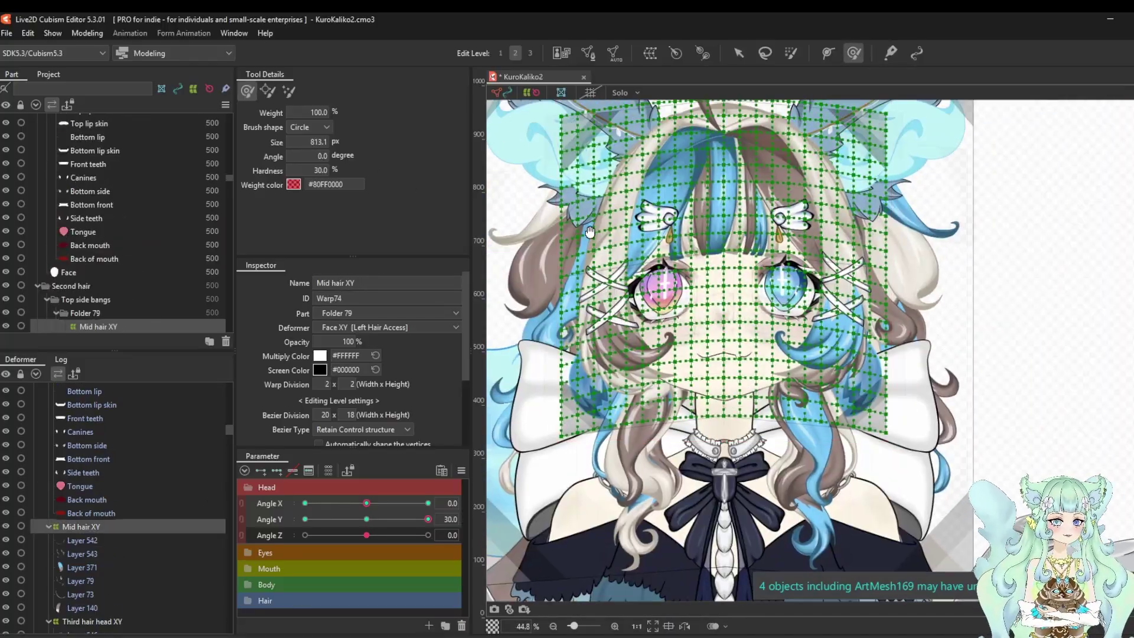
left_click_drag(590, 231, 582, 302)
left_click(305, 519)
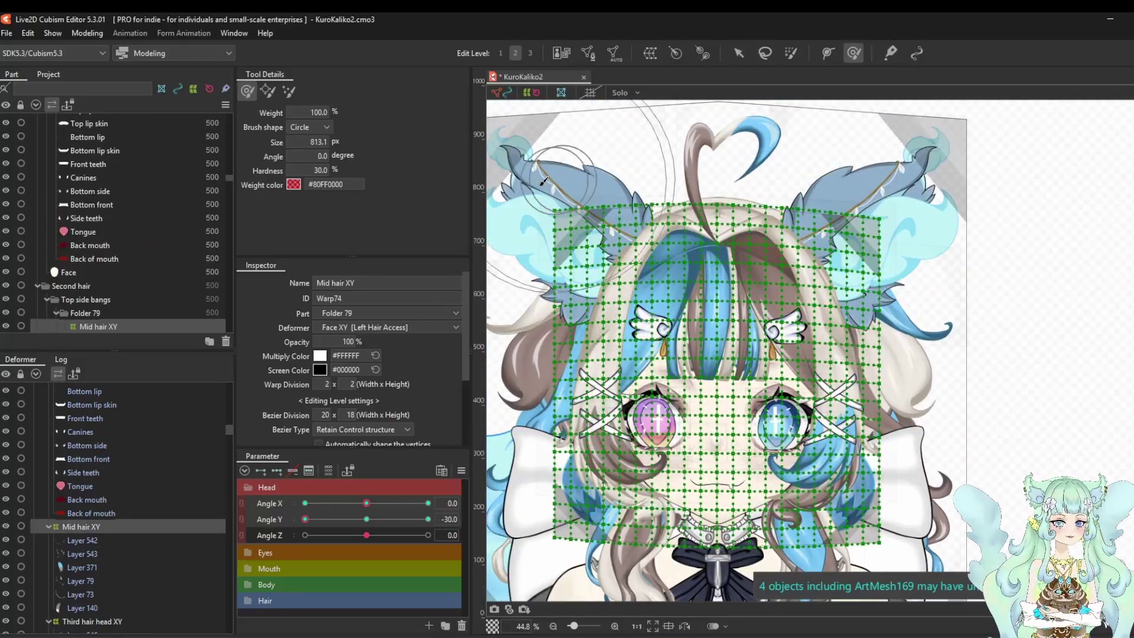
left_click(428, 519)
left_click_drag(574, 184, 574, 190)
left_click_drag(856, 216, 855, 221)
left_click_drag(873, 473, 877, 473)
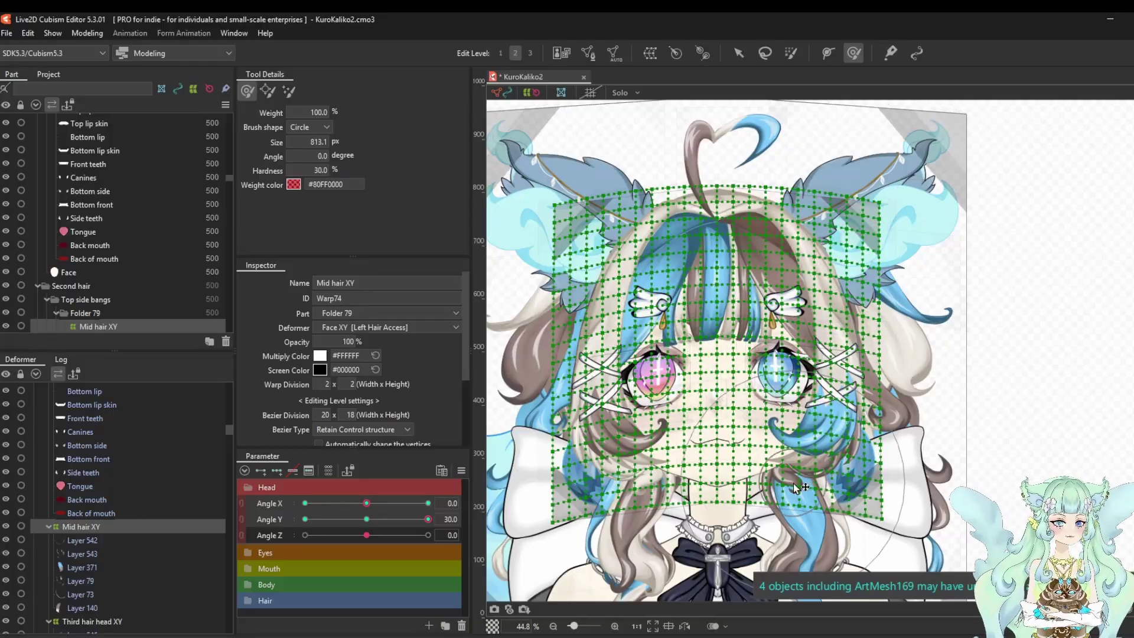
Shape the Third hair head XY warp with the deform brush at Angle Y 30 and -30.
scroll(98, 523, "down", 3)
left_click(98, 523)
scroll(529, 495, "down", 2)
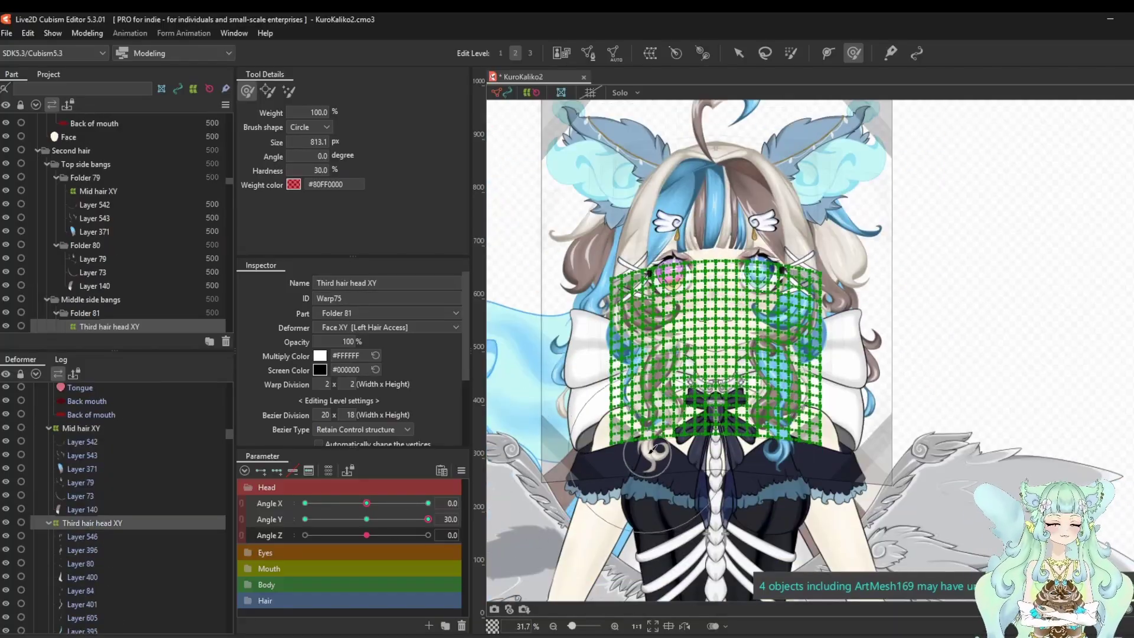
left_click(305, 519)
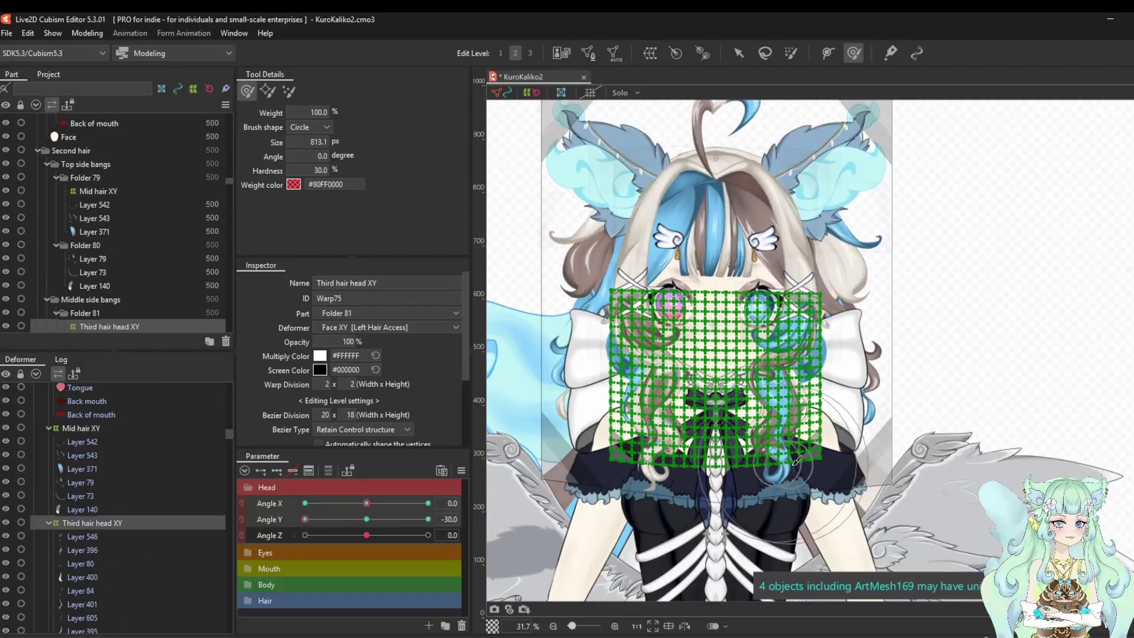
left_click(428, 519)
Shape the Fourth Hair Head XY warp with the deform brush at Angle Y 30 and -30.
scroll(101, 532, "down", 5)
left_click(101, 556)
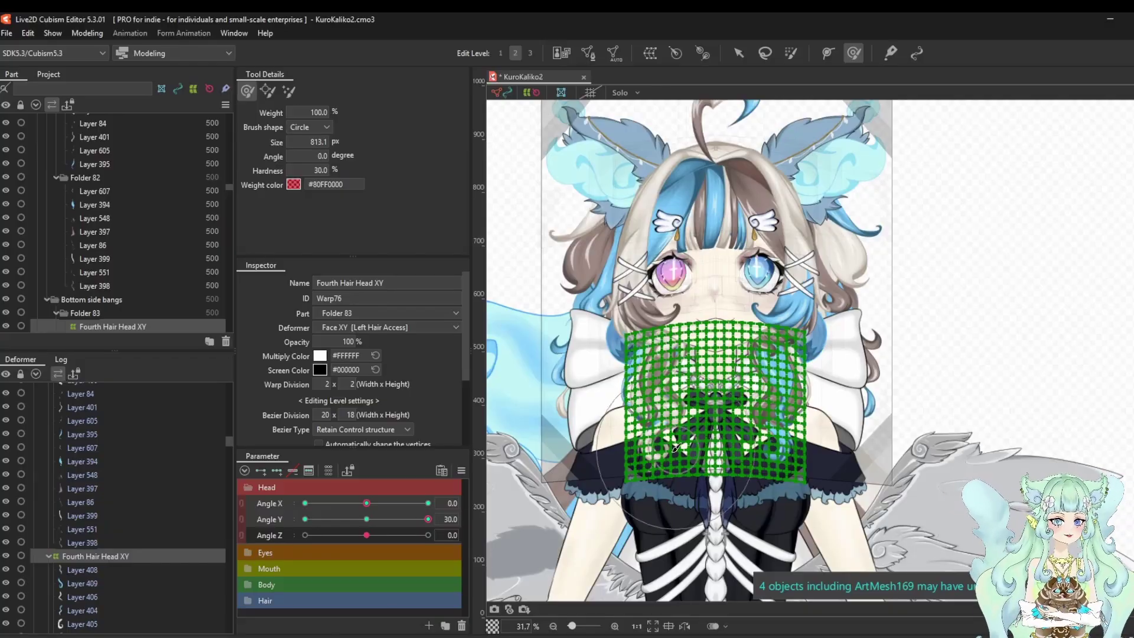
left_click(305, 519)
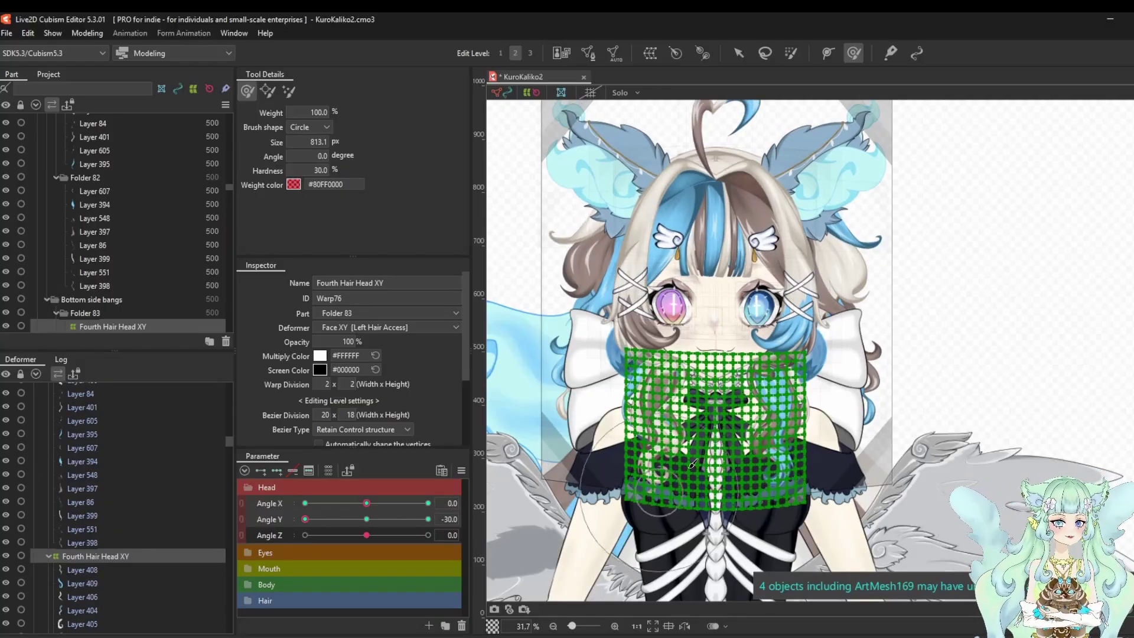
left_click_drag(344, 519, 305, 519)
Bend the outer side of the Lefy ear head XY warp with a larger deform brush at Angle Y -30 and compare with 30.
scroll(152, 527, "down", 5)
left_click(118, 454)
scroll(694, 544, "down", 2)
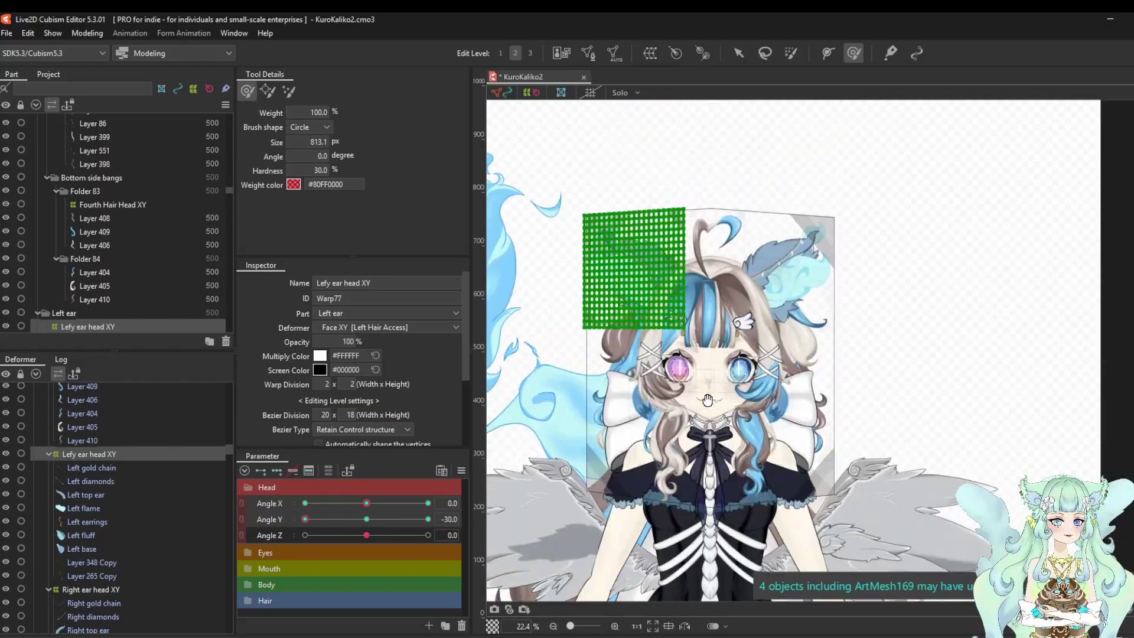
scroll(540, 143, "up", 4)
left_click_drag(540, 143, 540, 229)
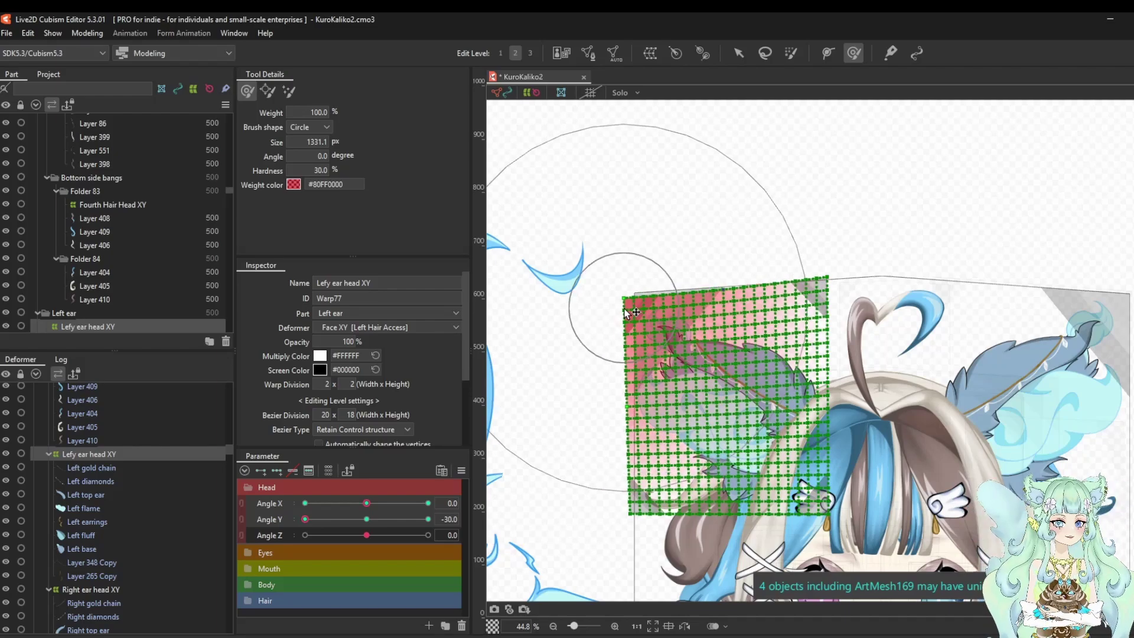
left_click(428, 519)
left_click(305, 518)
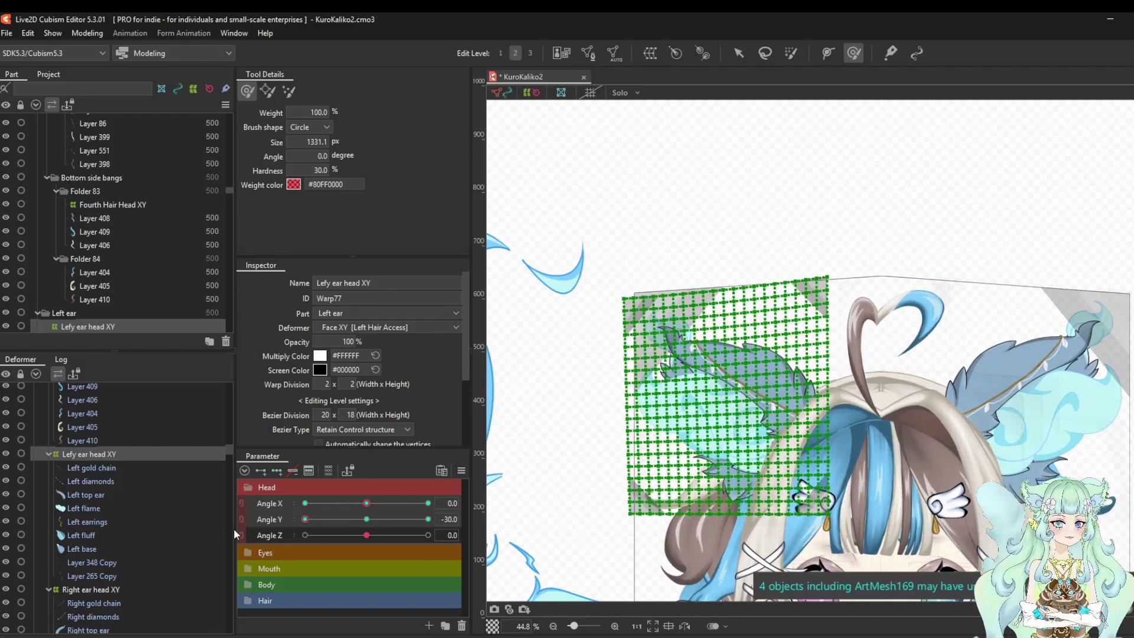
Bend the outer side of the Right ear head XY warp at Angle Y -30 and 30.
left_click(90, 590)
left_click_drag(986, 313, 911, 210)
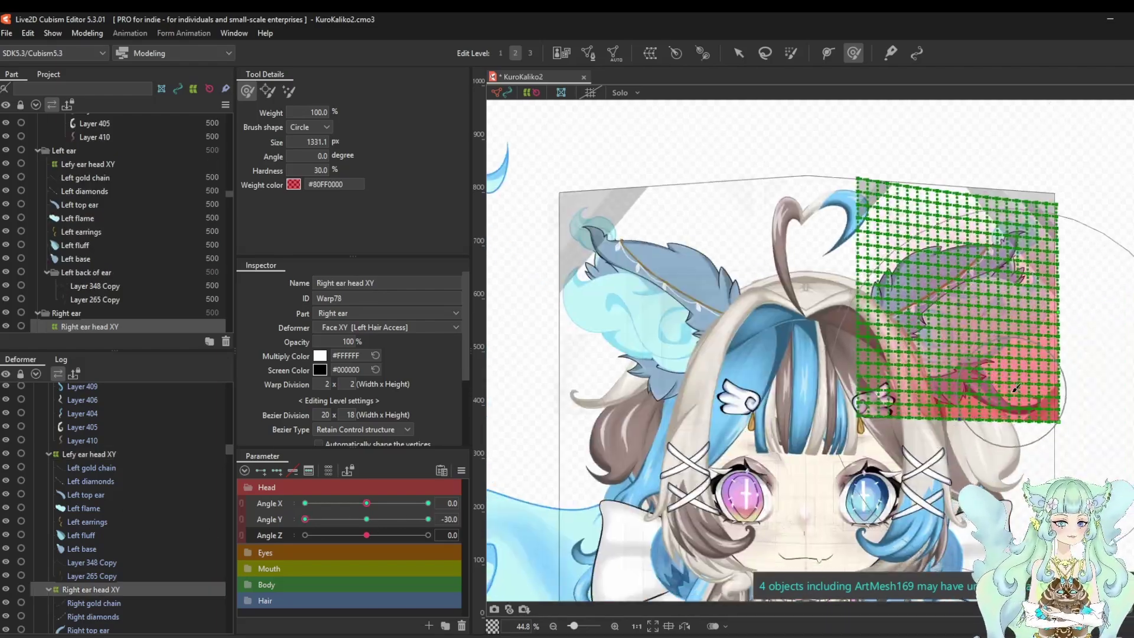
left_click_drag(305, 519, 428, 519)
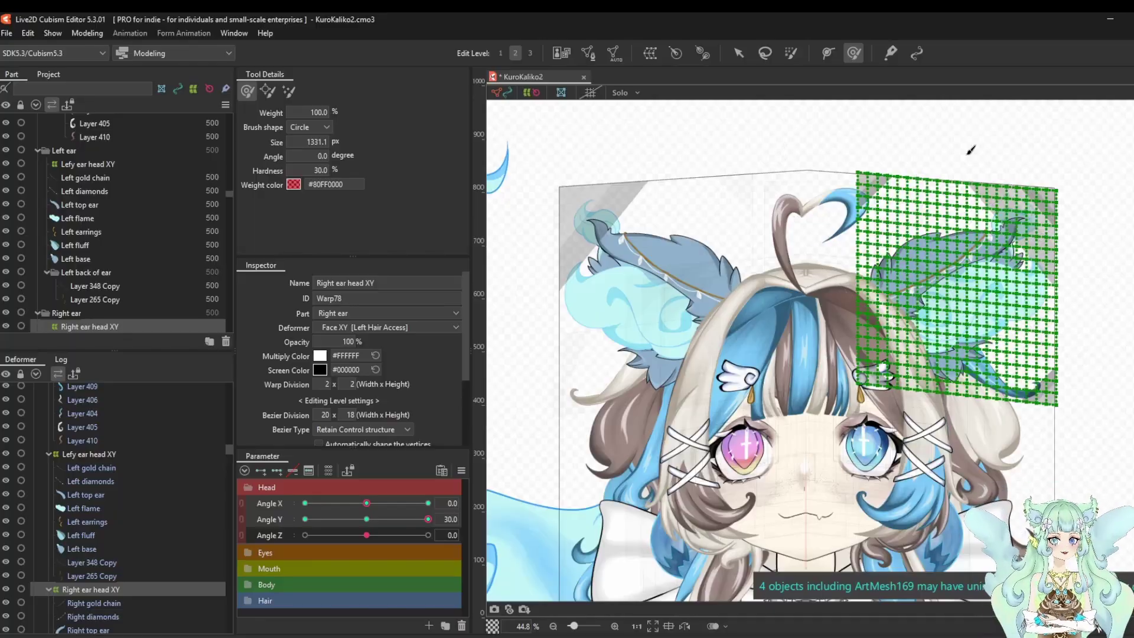
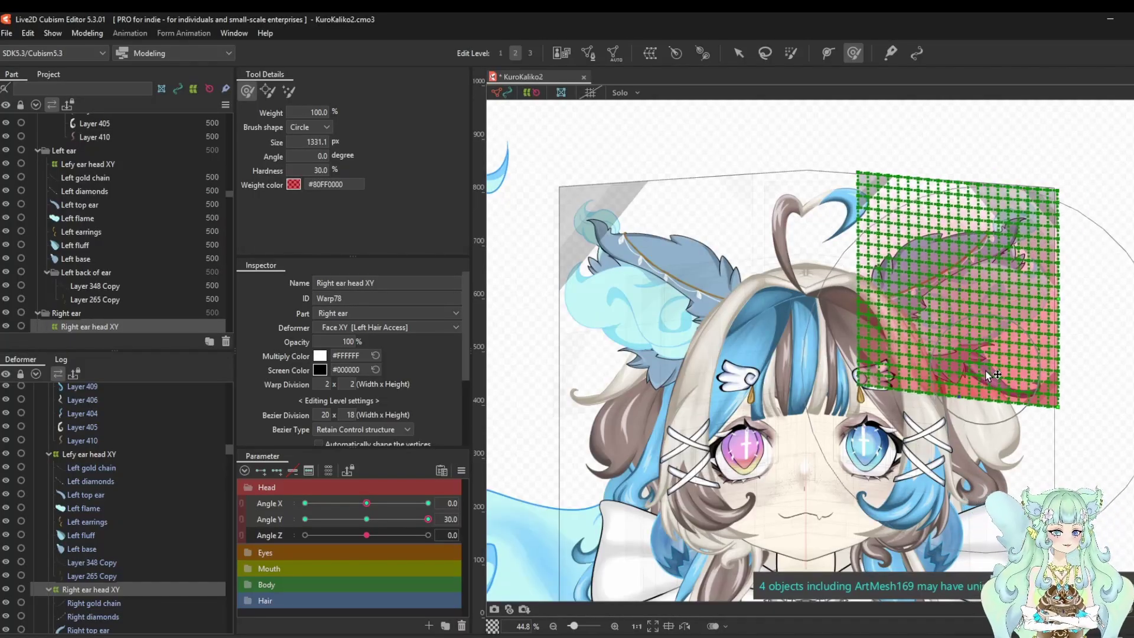
Adjust the Left Spirit Orb and Right Spirit Orb Head XY warps at Angle Y 30 and -30, undoing the unwanted brush strokes.
scroll(118, 502, "down", 4)
left_click(97, 577)
left_click(305, 519)
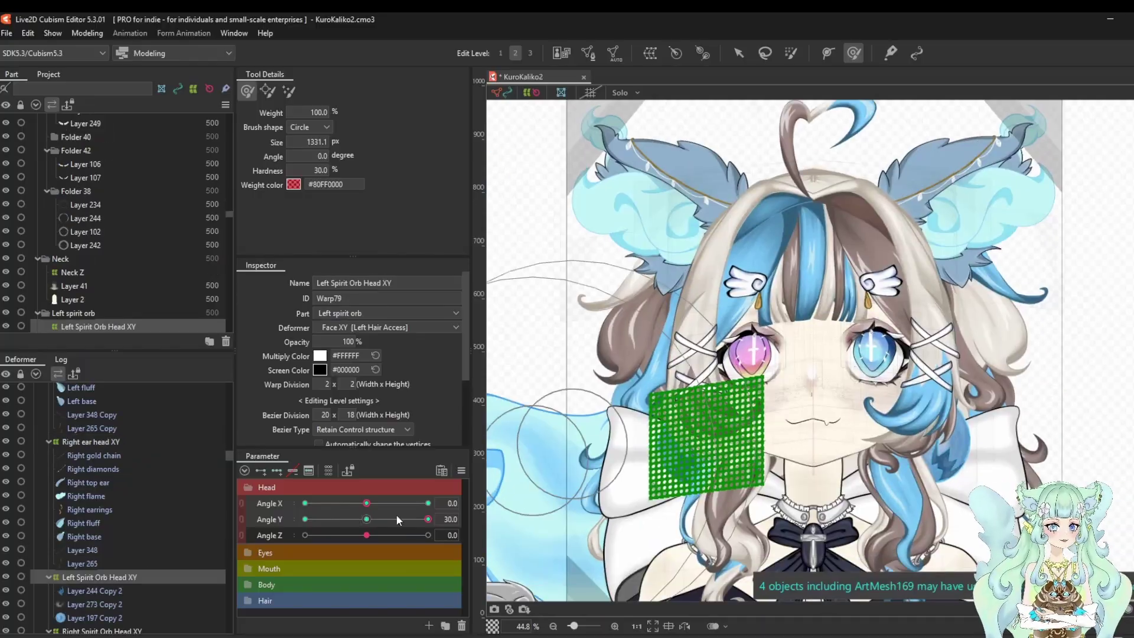
scroll(714, 456, "up", 4)
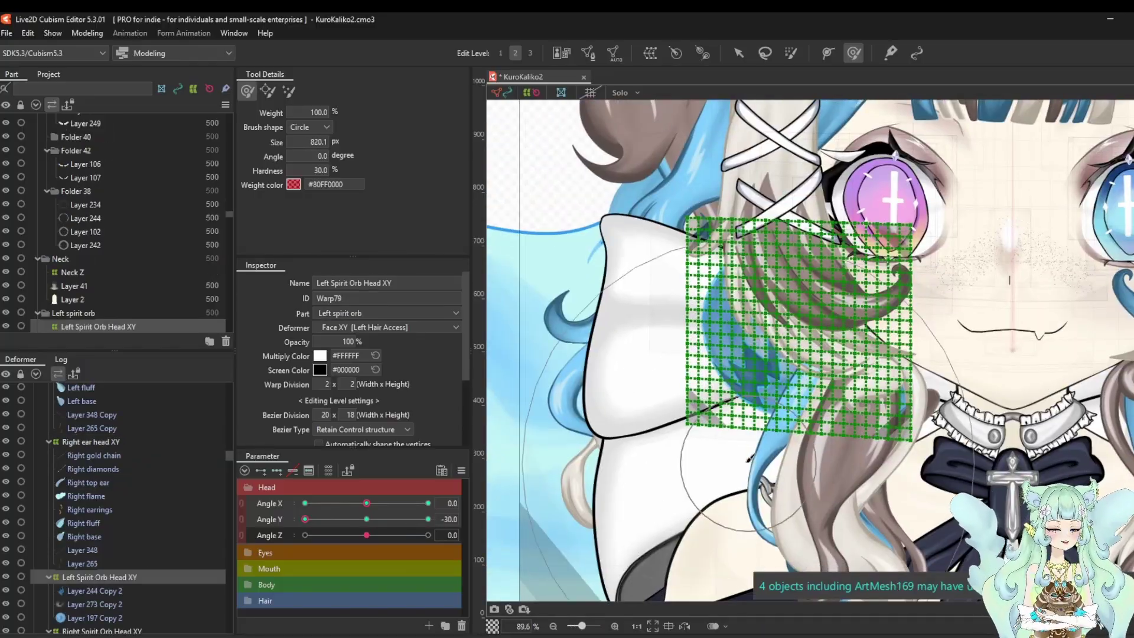
key("ctrl+z")
key("ctrl+z")
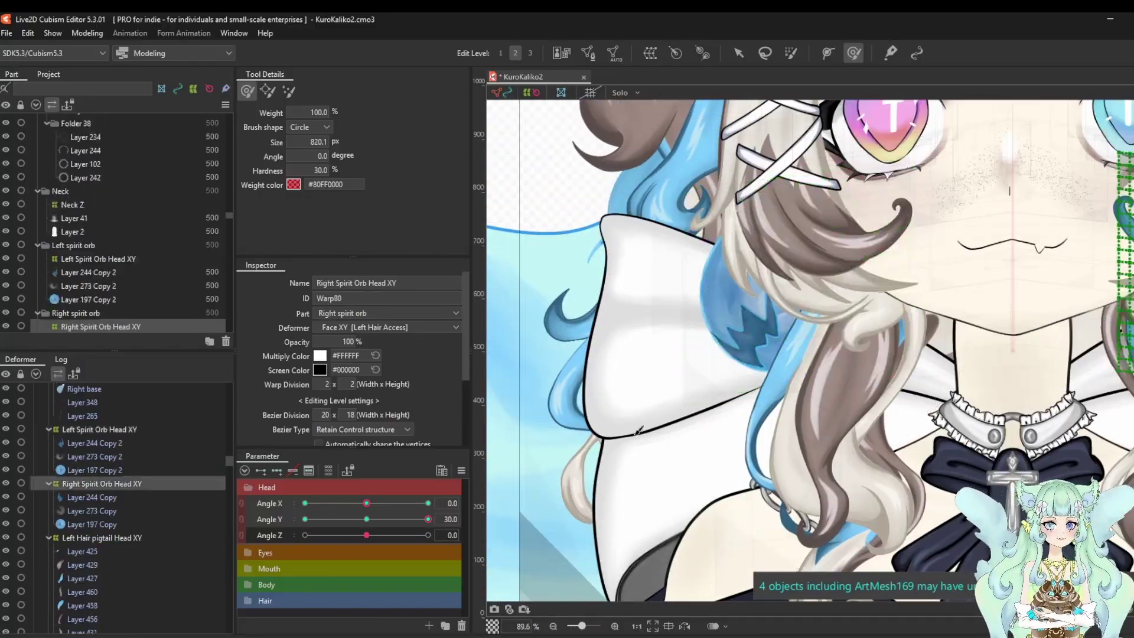
left_click_drag(638, 429, 236, 455)
left_click_drag(428, 519, 208, 523)
Slant the Left Hair pigtail and Right Hair Pigtails Head XY warps at Angle Y -30 and 30 with the deform brush.
left_click(101, 537)
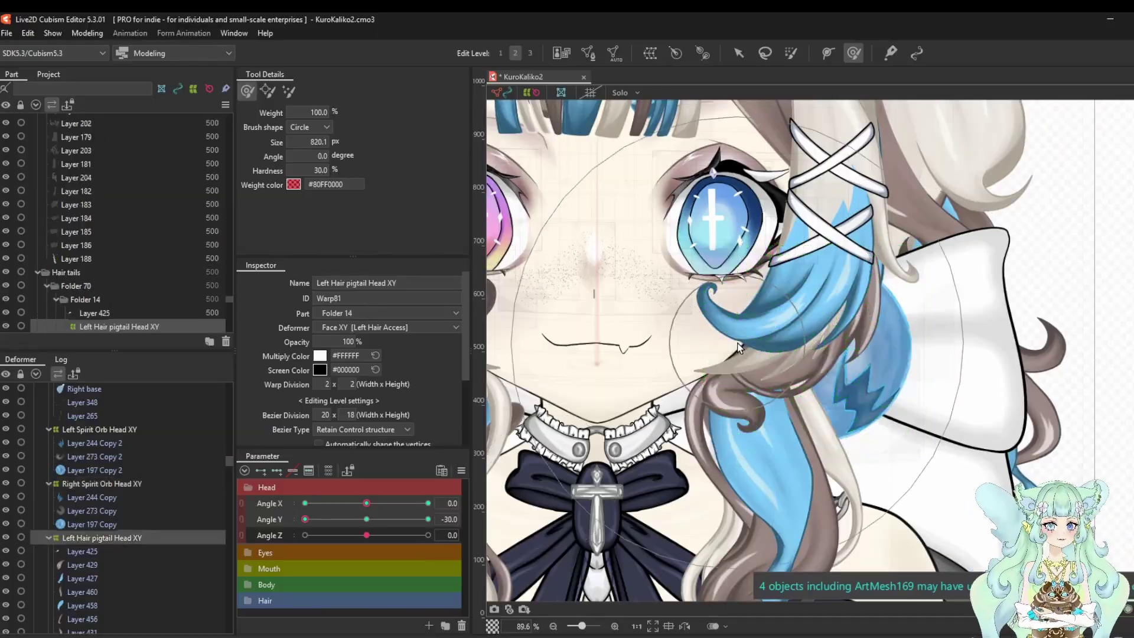
scroll(679, 407, "down", 4)
left_click_drag(679, 408, 891, 409)
left_click_drag(305, 519, 428, 519)
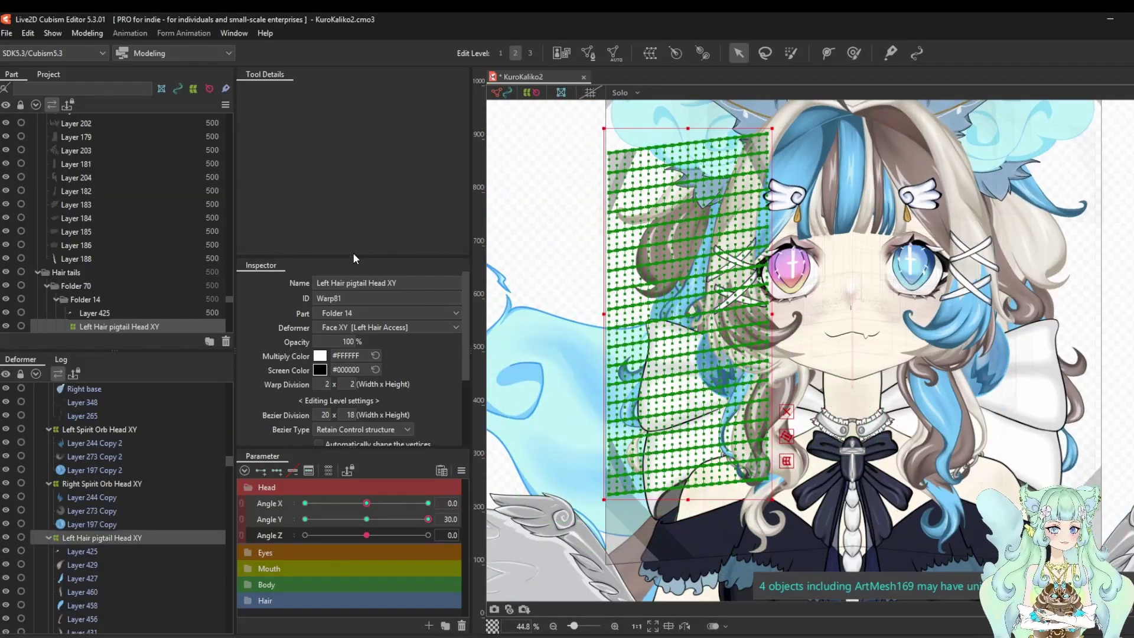
left_click(853, 52)
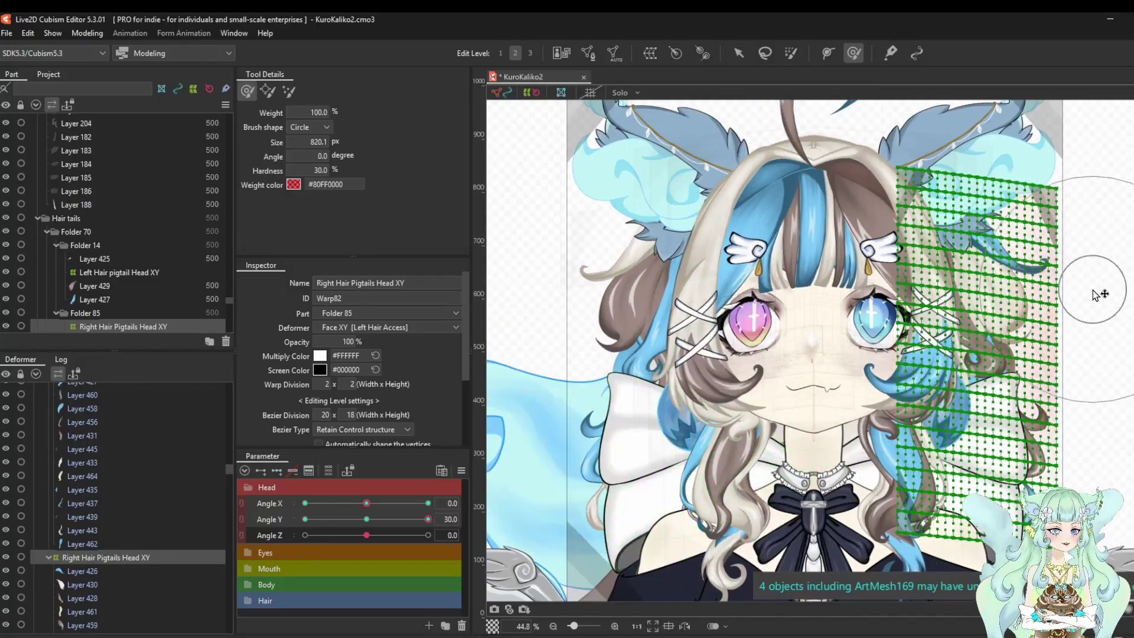
left_click_drag(1094, 293, 1077, 223)
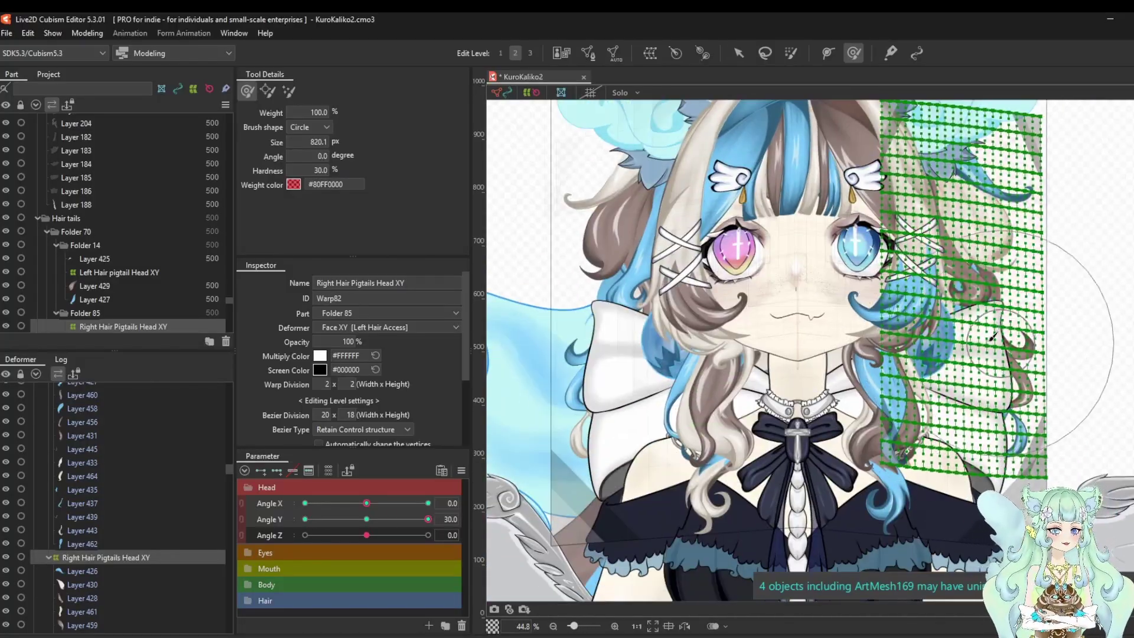
scroll(97, 572, "down", 5)
Synthesize the four corner forms of Angle X and Angle Y for the Head XY warp, referencing the default value.
left_click(461, 470)
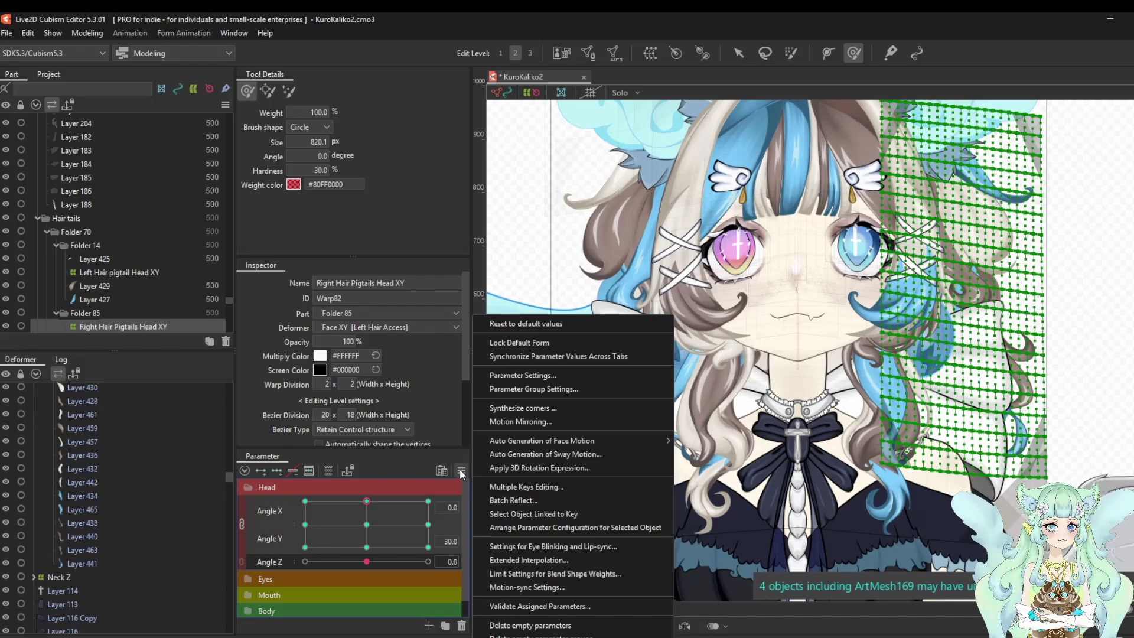
left_click(522, 407)
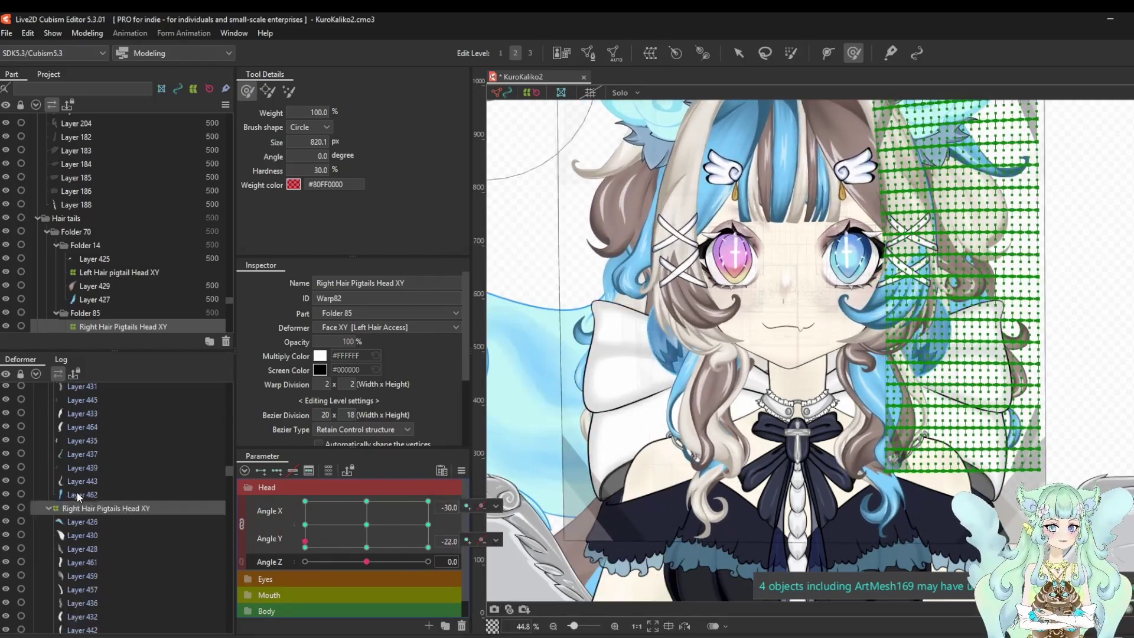
scroll(76, 494, "up", 5)
left_click(75, 499)
left_click(461, 470)
left_click(509, 410)
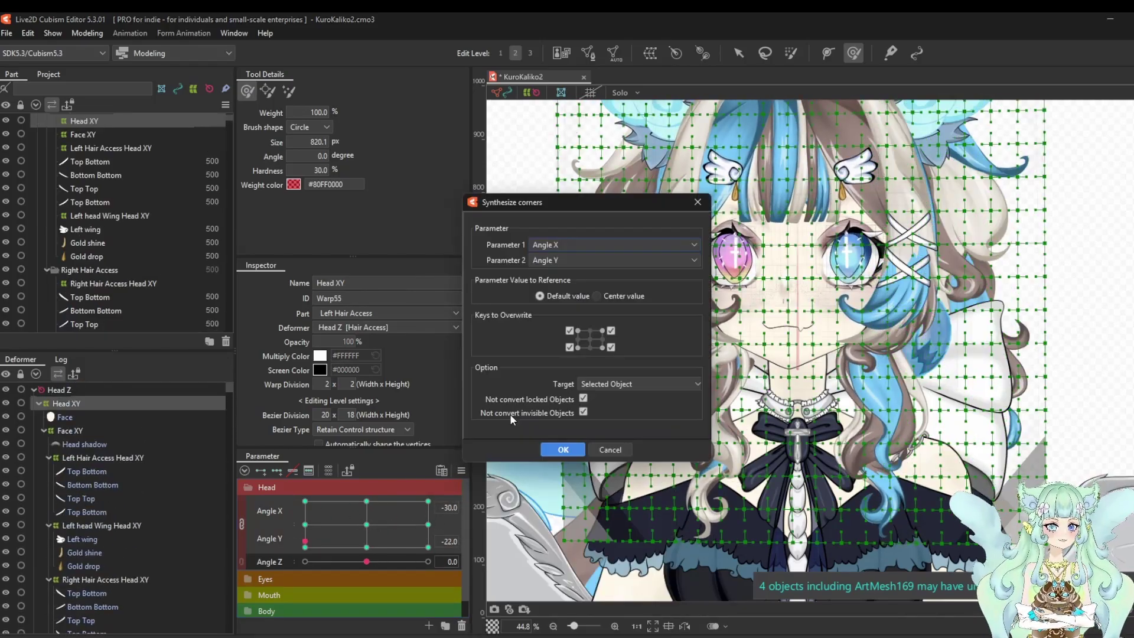
left_click(563, 449)
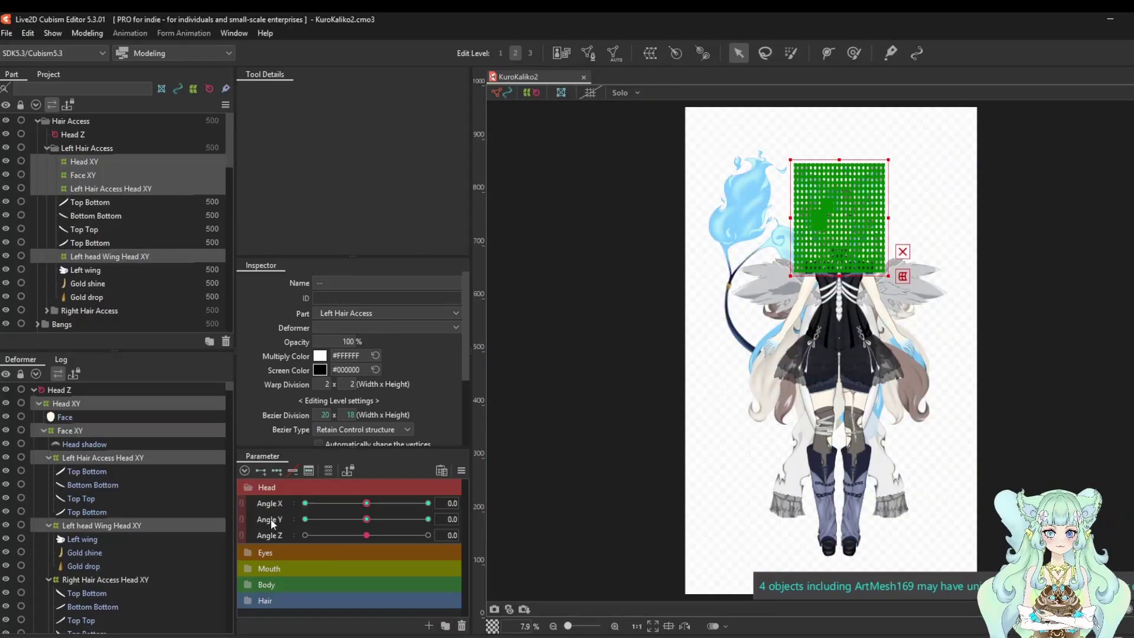
Select the Head XY and Face XY warps together with the left and right Hair Access and head Wing Head XY warps.
left_click(99, 592, "ctrl")
left_click(99, 579)
left_click(70, 431, "ctrl")
left_click(68, 403, "ctrl")
left_click(86, 458, "ctrl")
left_click(92, 526, "ctrl")
scroll(92, 526, "down", 5)
left_click(89, 500, "ctrl")
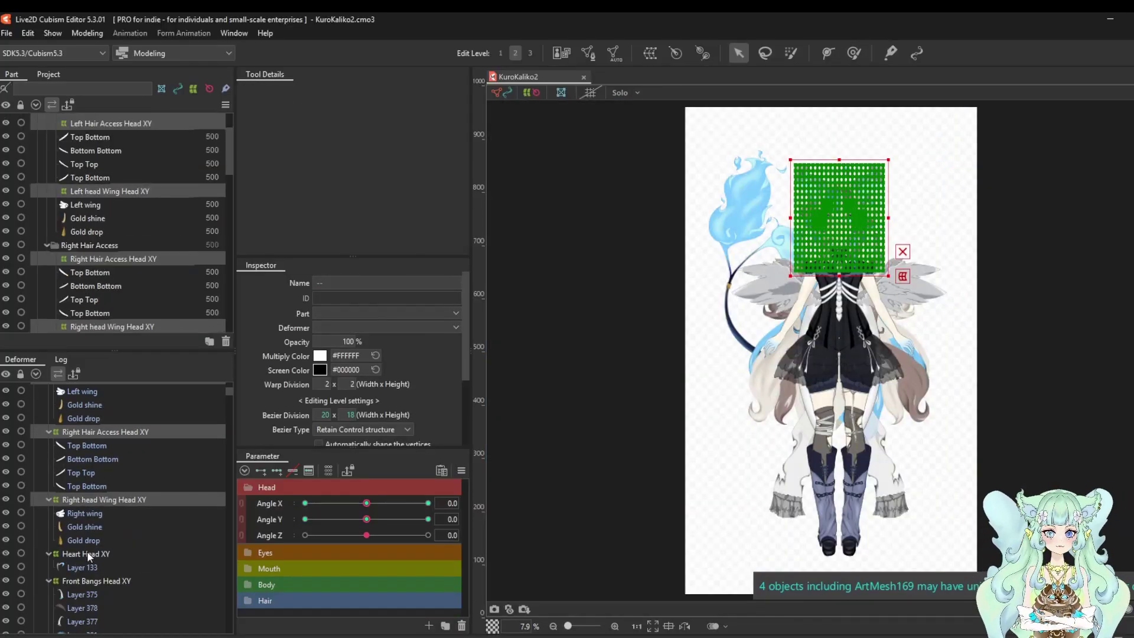
Add the Heart, Front Bangs, Right eye and Right Iris Head XY warps to the deformer selection.
left_click(88, 555, "ctrl")
left_click(89, 581, "ctrl")
scroll(89, 572, "down", 3)
left_click(86, 502, "ctrl")
left_click(88, 540, "ctrl")
scroll(89, 536, "down", 3)
left_click(92, 516, "ctrl")
left_click(95, 556, "ctrl")
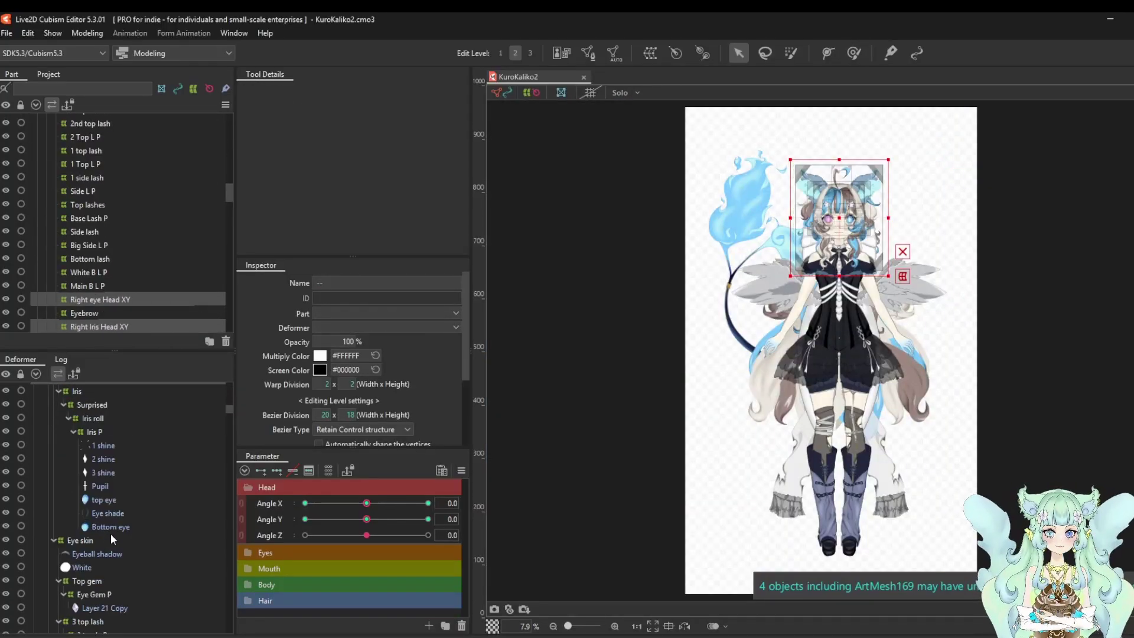
Add the nose, freckles, Left Eye and Left iris Head XY warps to the deformer selection.
scroll(110, 534, "up", 5)
left_click(97, 478, "ctrl")
scroll(129, 565, "up", 3)
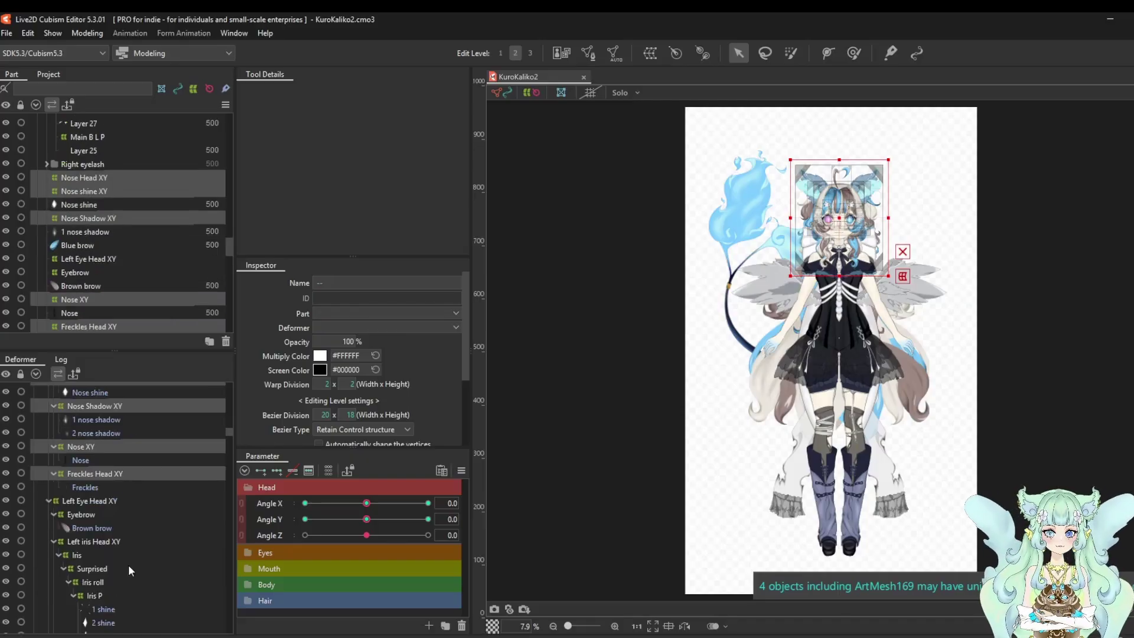
left_click(89, 500, "ctrl")
left_click(100, 542, "ctrl")
scroll(125, 541, "down", 3)
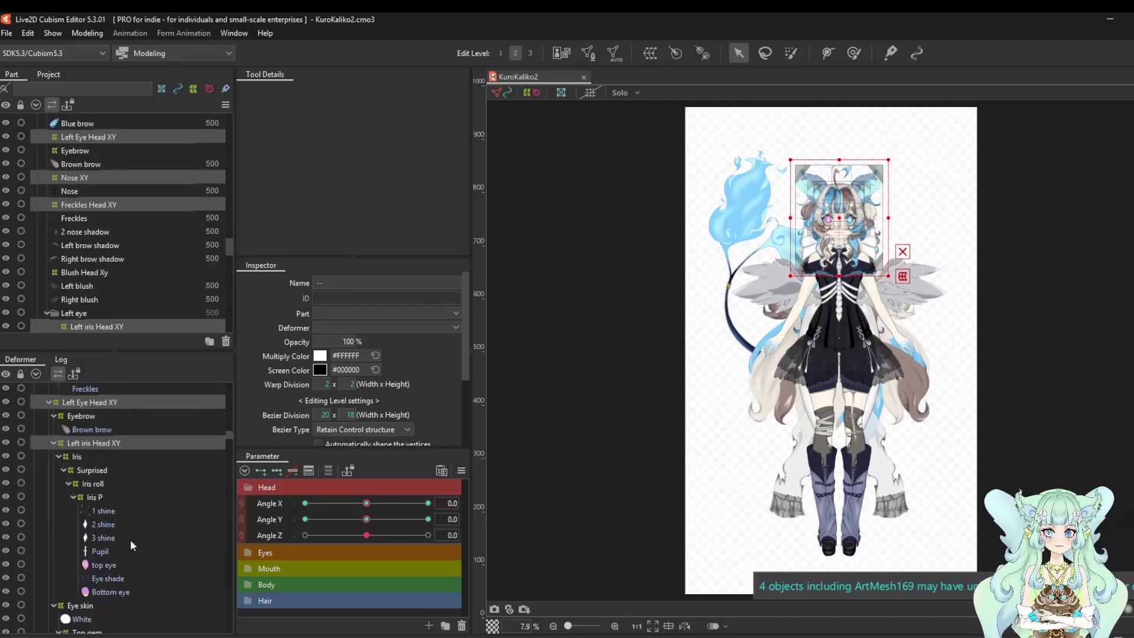
Add the Blush, Chin Shadow, Mouth Shadow, Mid hair and Third hair Head XY warps to the deformer selection.
scroll(130, 540, "down", 10)
left_click(108, 593, "ctrl")
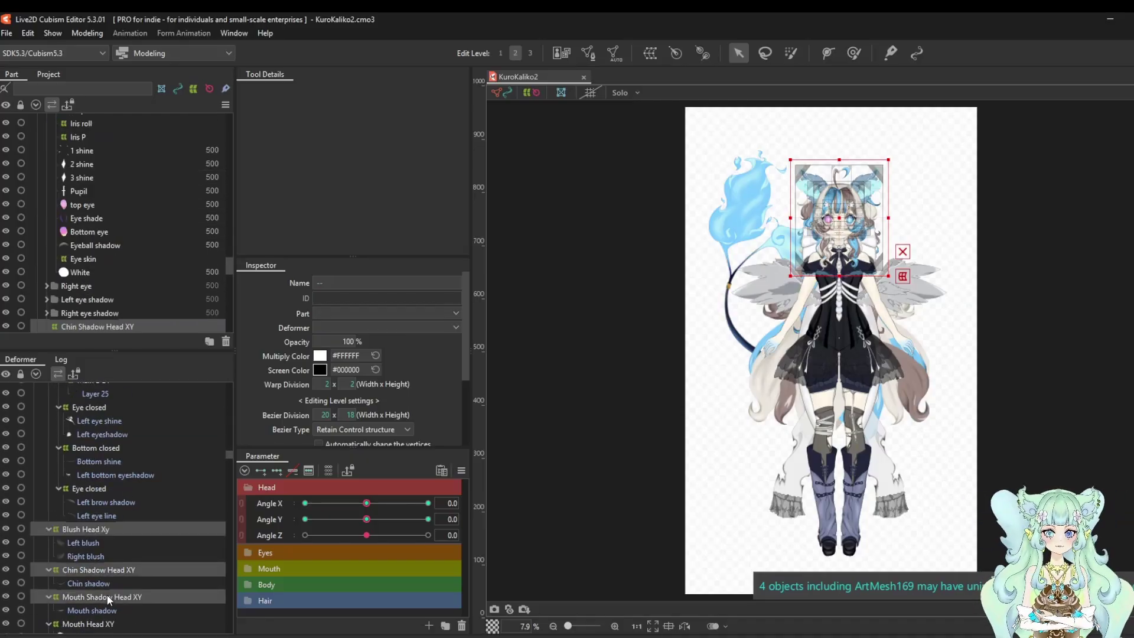
scroll(133, 531, "down", 10)
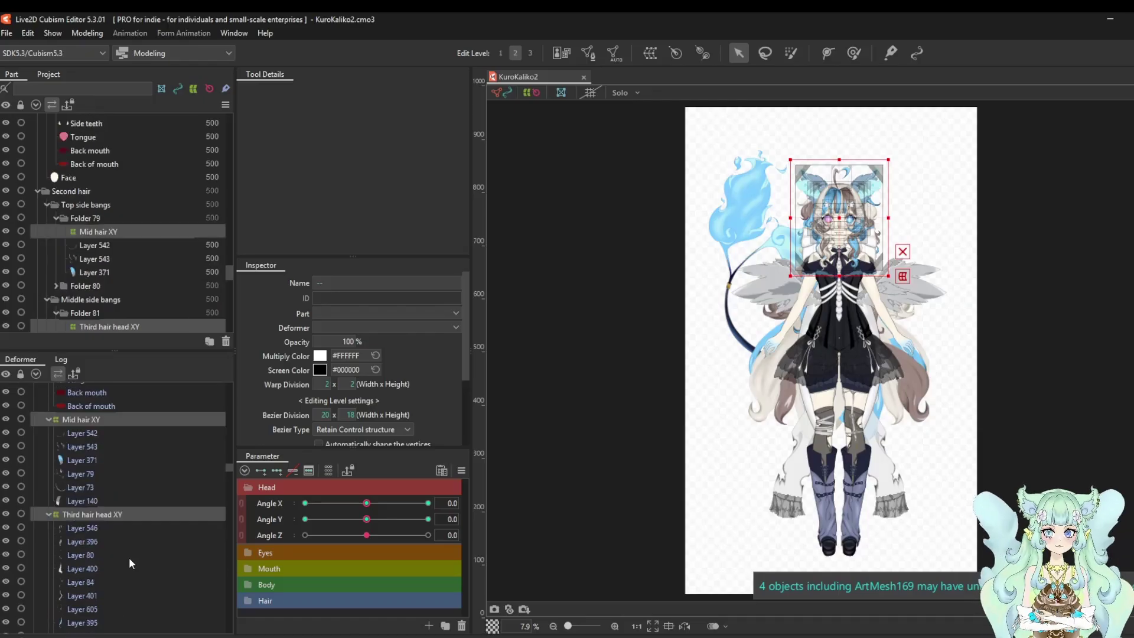
scroll(127, 555, "down", 15)
Add the left and right Spirit Orb and hair pigtail Head XY warps to the deformer selection.
left_click(123, 566, "ctrl")
scroll(124, 531, "down", 3)
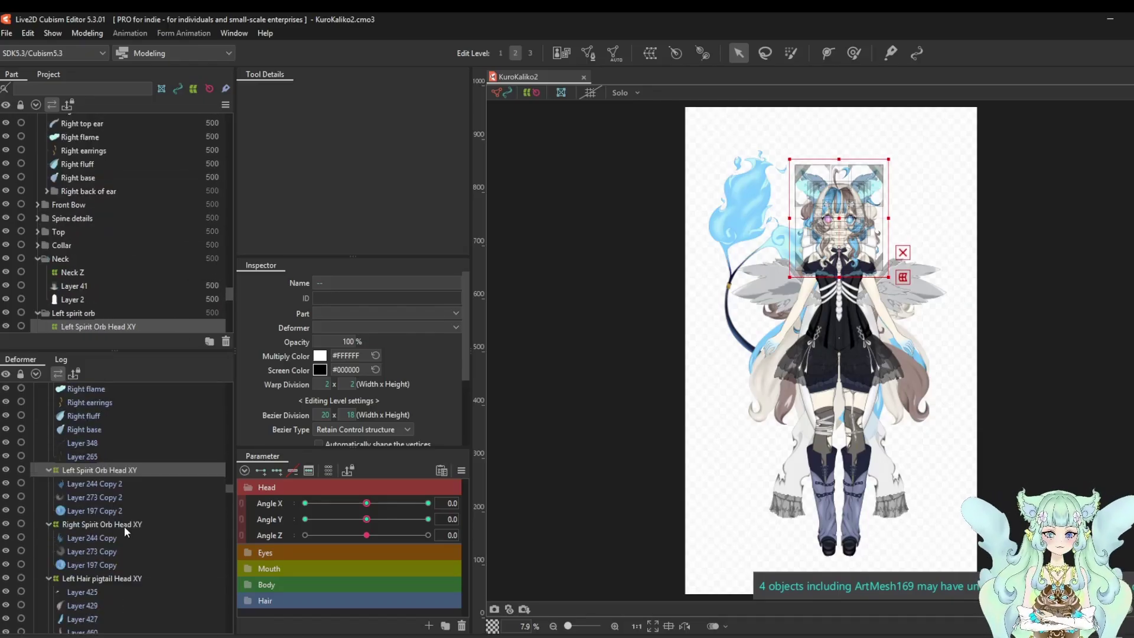
left_click(127, 578, "ctrl")
scroll(141, 560, "down", 8)
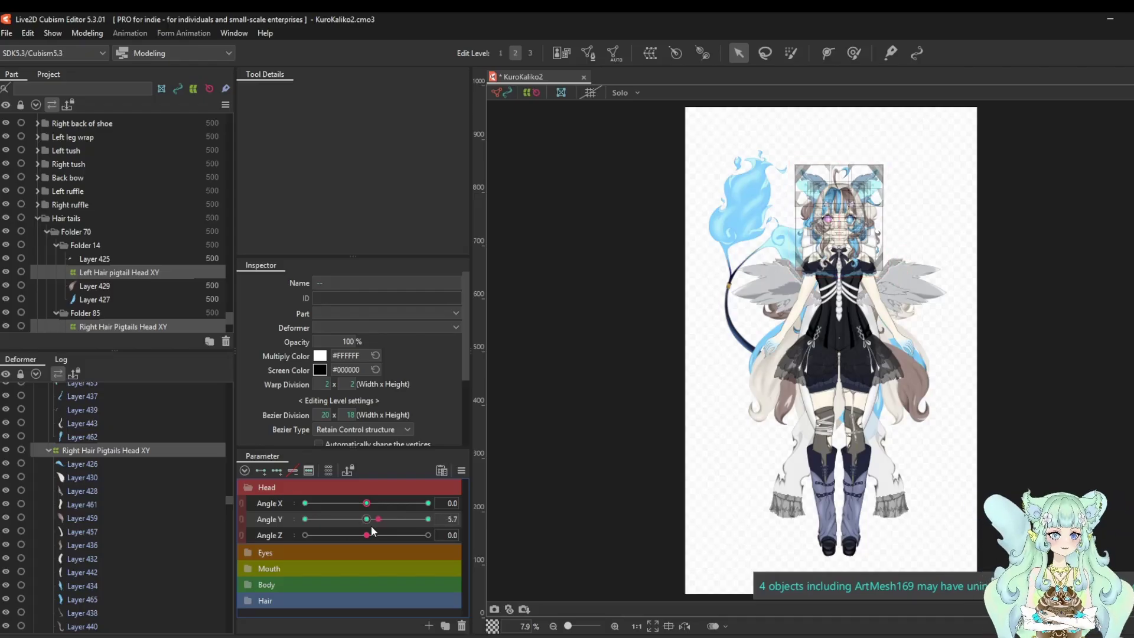
Check the head around Angle Y 0, select only the Right Hair Pigtails Head XY warp, and preview it at Angle Y 30.
mouse_move(371, 525)
left_mouse_down()
mouse_move(229, 504)
mouse_move(366, 513)
mouse_move(367, 529)
mouse_move(362, 493)
mouse_move(247, 518)
mouse_move(370, 504)
mouse_move(366, 519)
left_mouse_up()
scroll(862, 157, "up", 3)
scroll(84, 479, "up", 10)
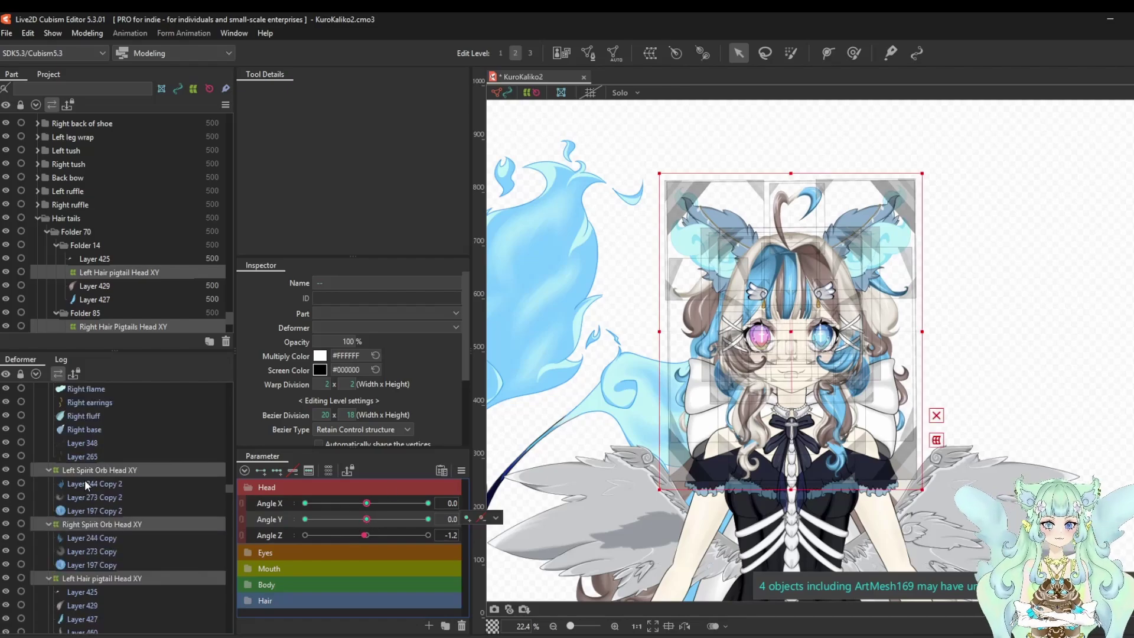
scroll(81, 490, "down", 5)
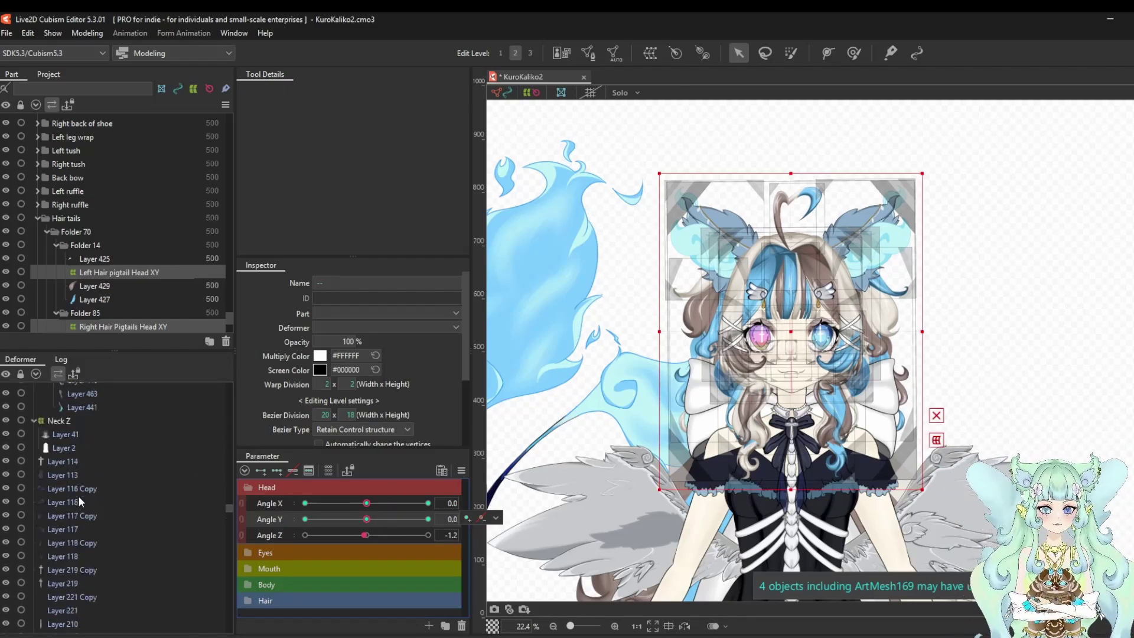
left_click(99, 499)
scroll(818, 384, "up", 3)
left_click_drag(366, 519, 428, 519)
scroll(694, 444, "down", 4)
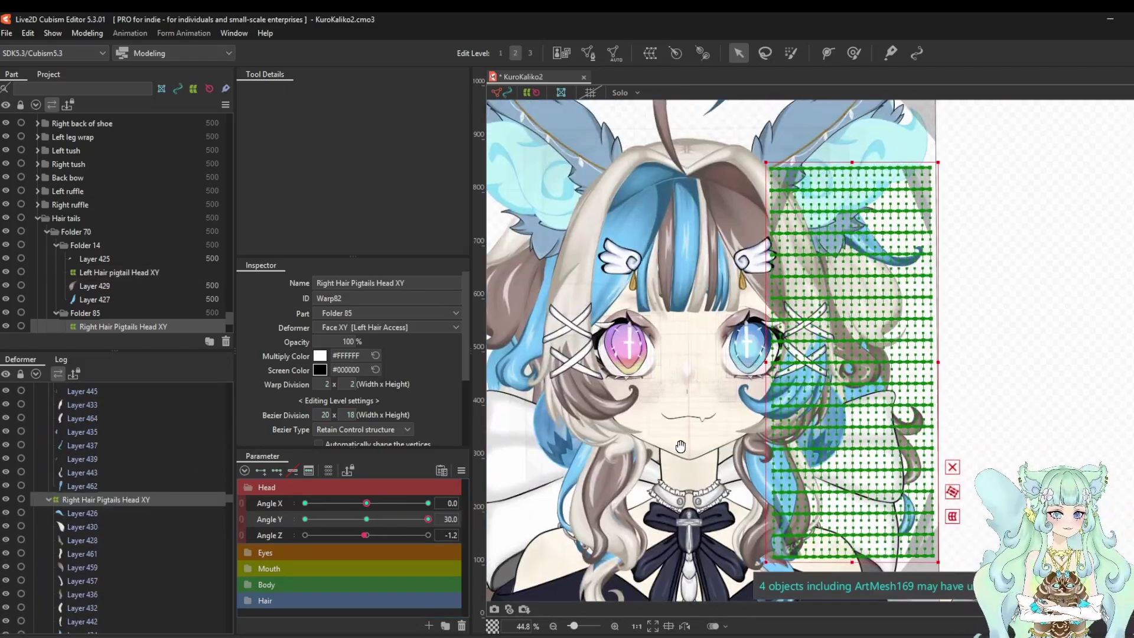
Bend the Head XY warp's upper corners, sides and center at Angle Y 30 with the deform brush, enlarging it to 1078.1 px.
scroll(694, 444, "up", 2)
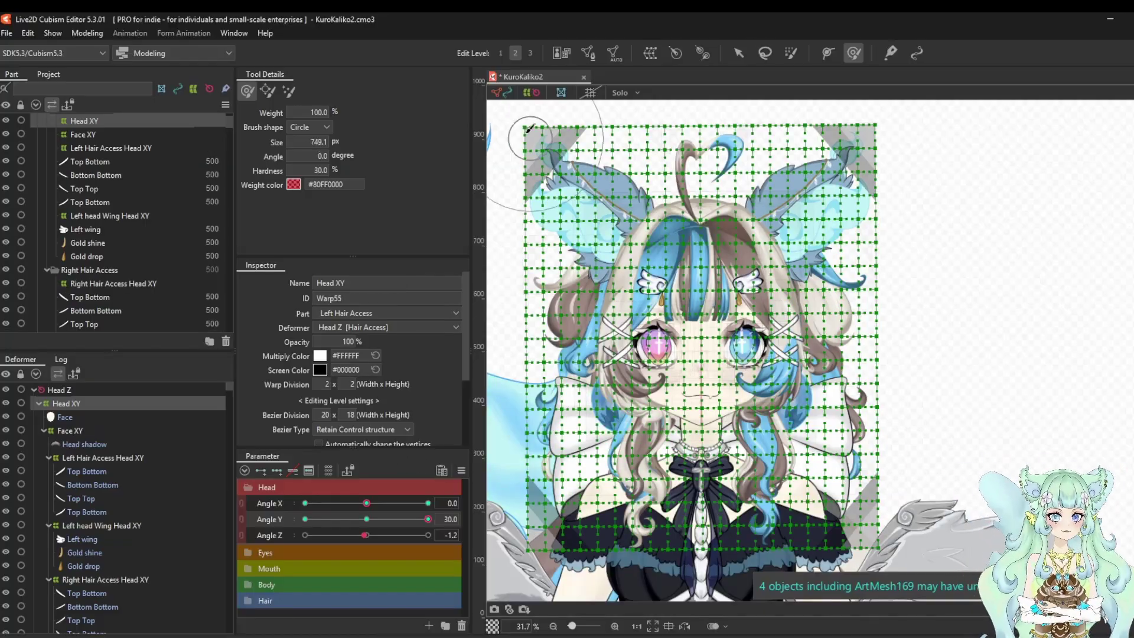
left_click_drag(526, 132, 528, 152)
left_click_drag(525, 330, 535, 349)
left_click_drag(855, 143, 856, 158)
left_click_drag(863, 361, 858, 361)
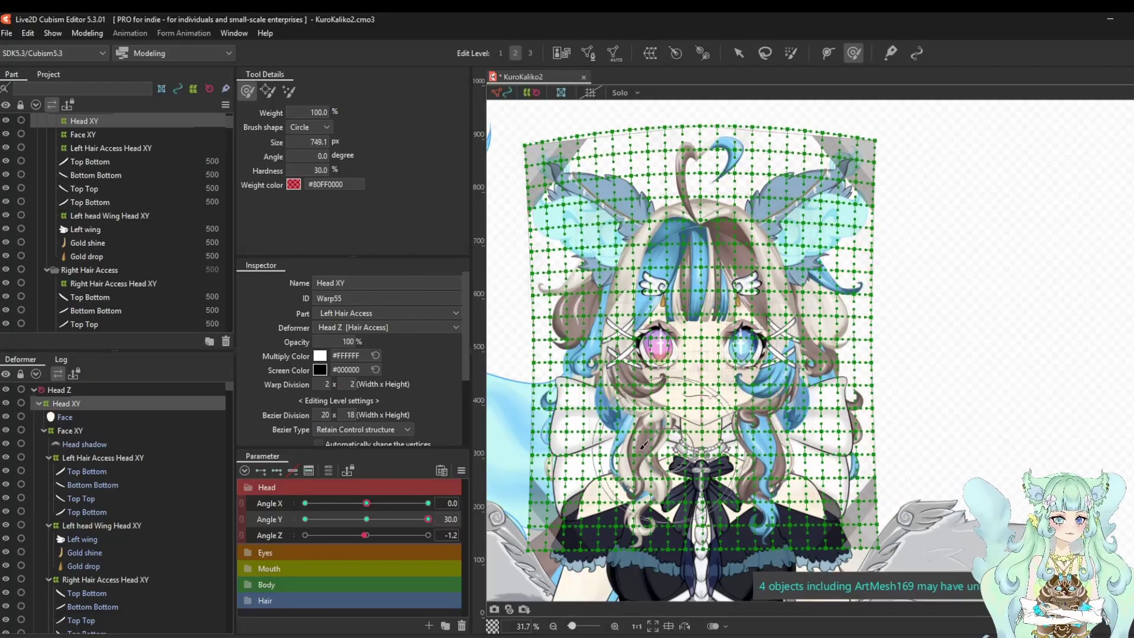
left_click_drag(566, 508, 614, 463)
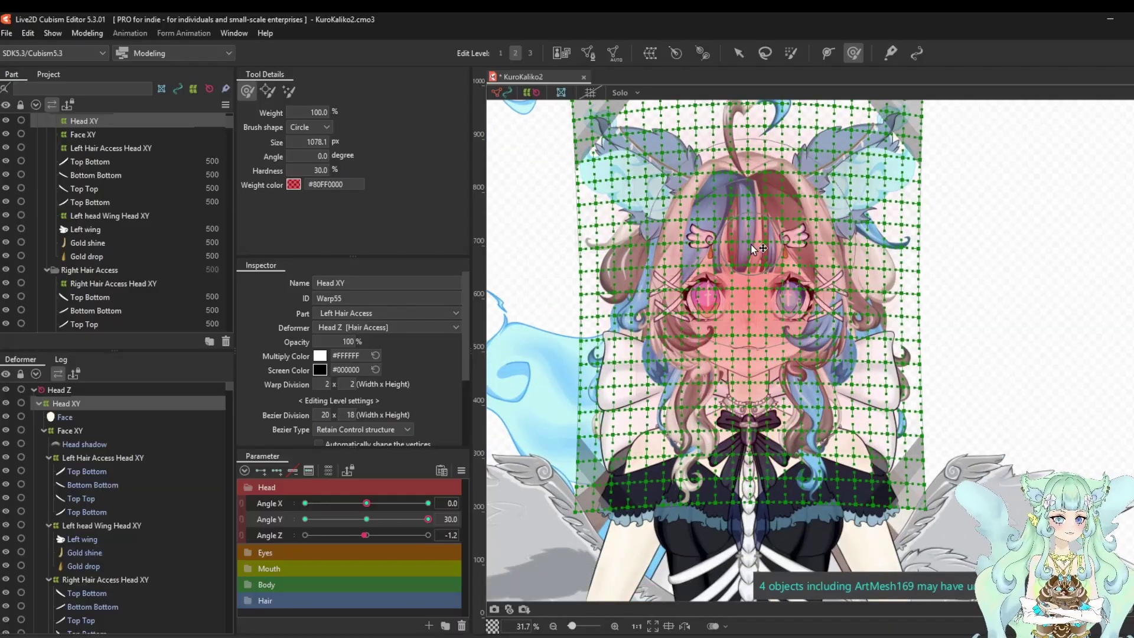
scroll(745, 188, "up", 3)
scroll(745, 187, "down", 3)
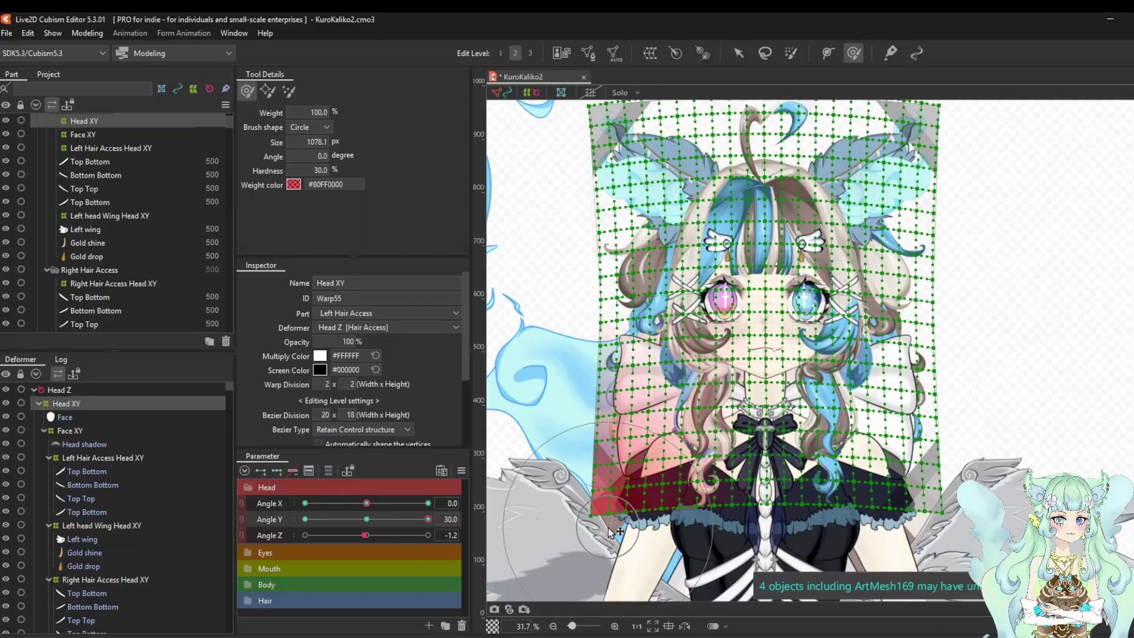
Reshape the Head XY warp's sides, lower edge and top at Angle Y -30, enlarging the deform brush to 1188.1 px.
left_click_drag(428, 519, 305, 519)
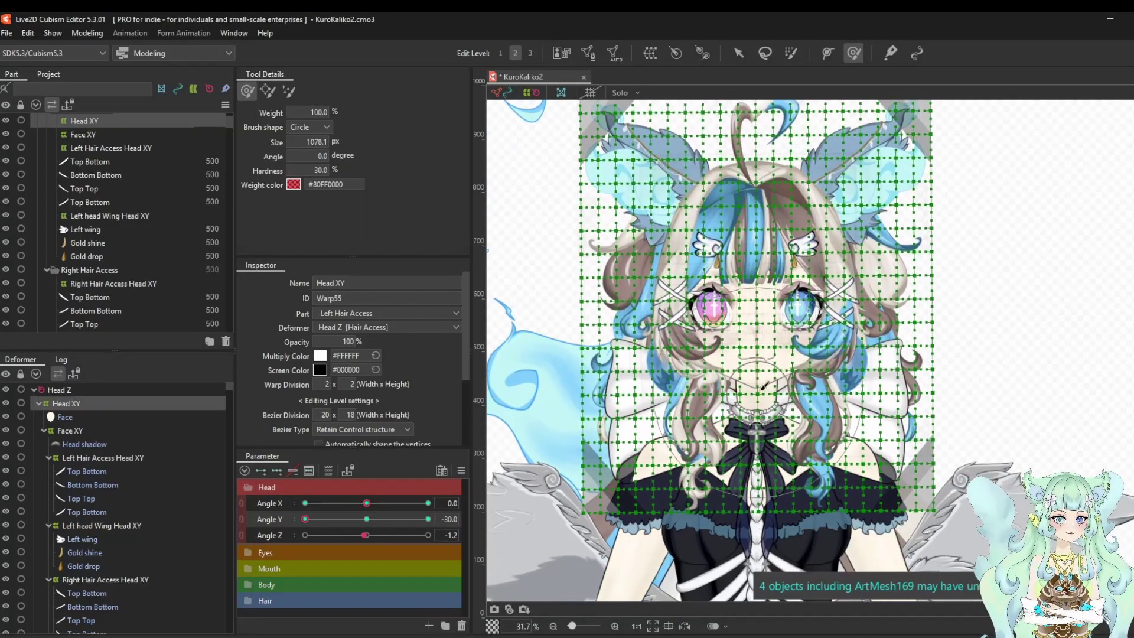
left_click_drag(629, 310, 635, 310)
left_click_drag(896, 306, 888, 306)
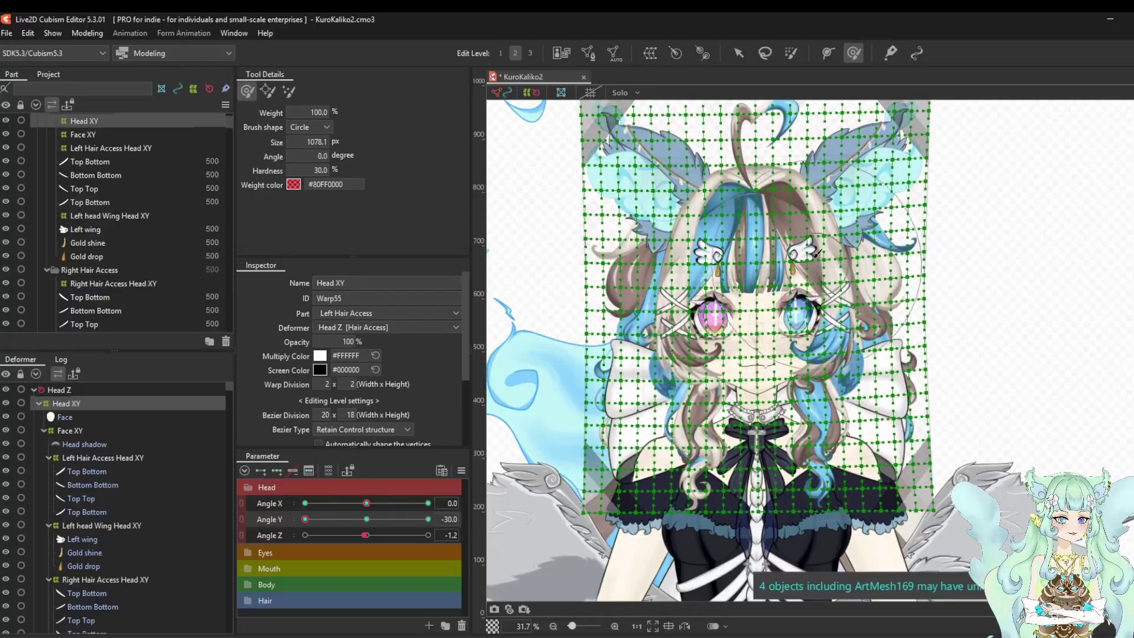
left_click_drag(626, 455, 626, 448)
left_click_drag(760, 491, 758, 492)
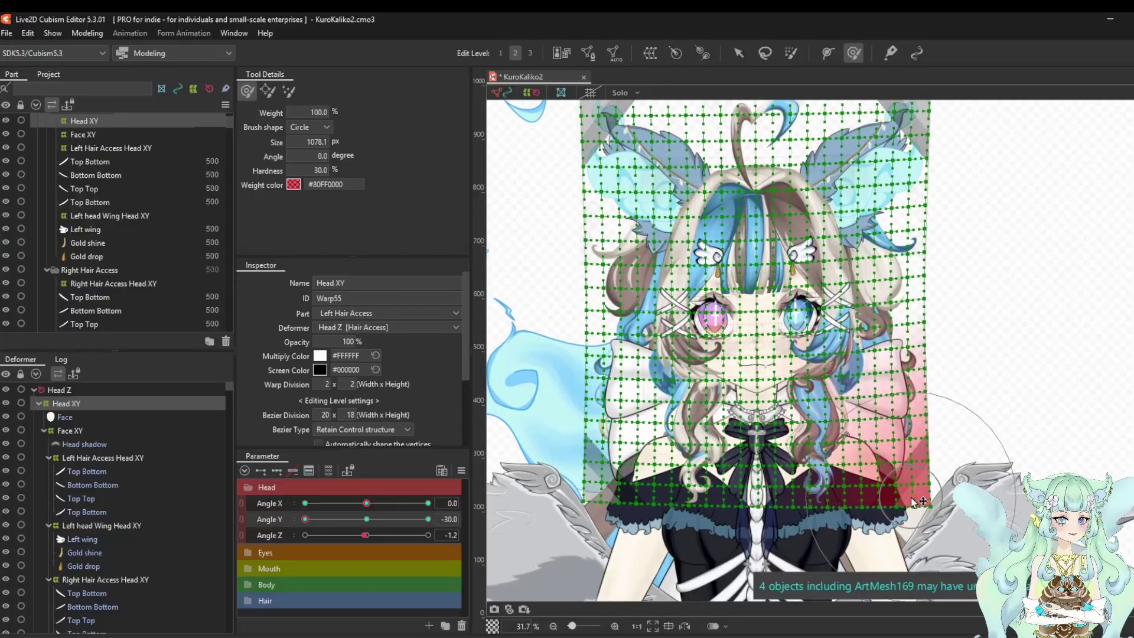
left_click_drag(912, 502, 915, 499)
left_click_drag(627, 125, 623, 177)
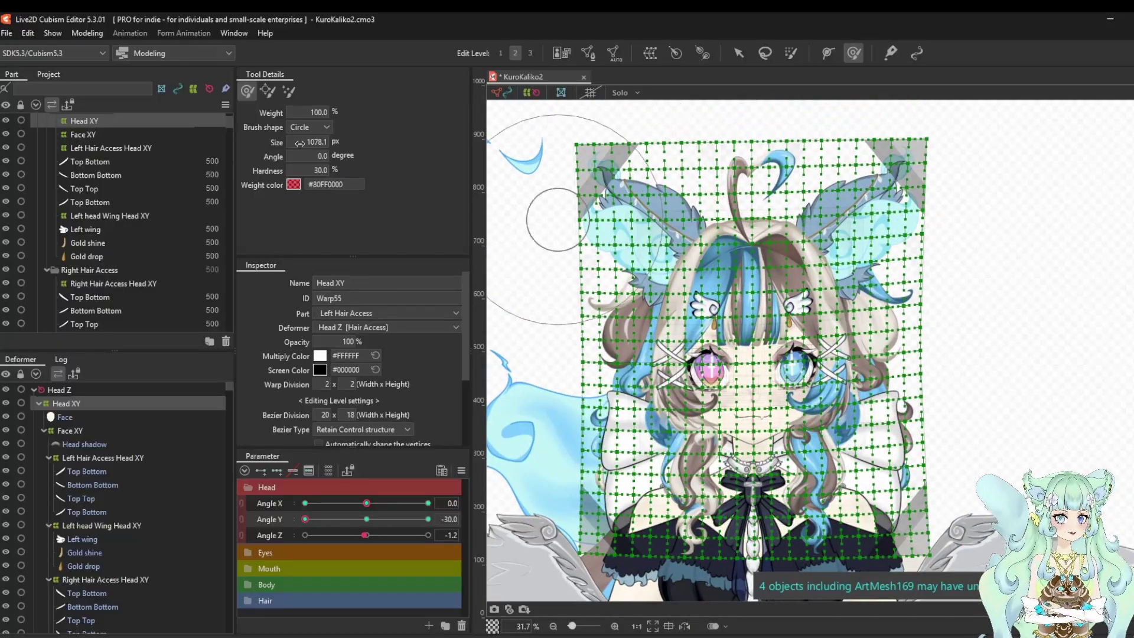
left_click_drag(300, 143, 331, 143)
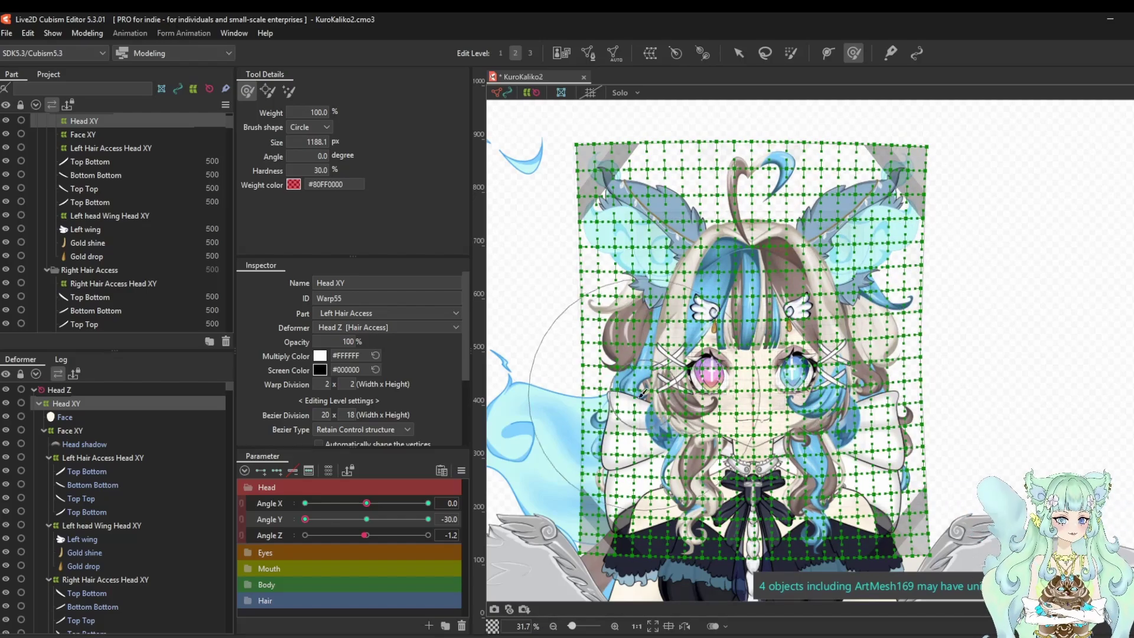
left_click_drag(314, 527, 222, 540)
mouse_move(366, 504)
left_mouse_down()
mouse_move(259, 510)
mouse_move(383, 510)
mouse_move(368, 512)
left_mouse_up()
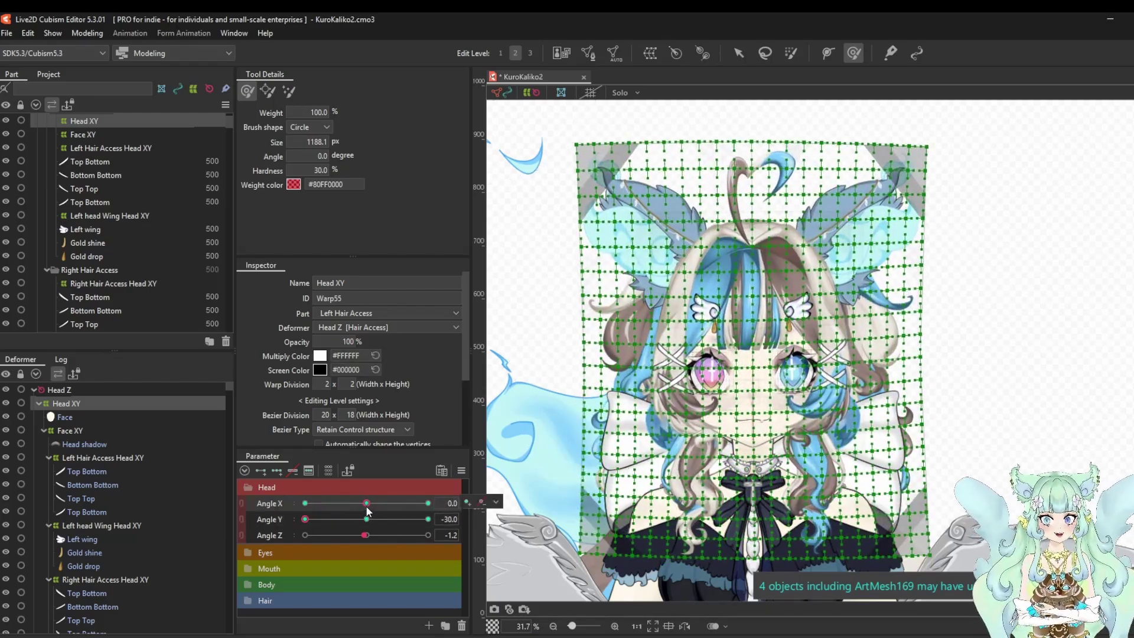
Flatten the arched top of the Face XY and Head XY warps at Angle Y 30 with the deform brush.
left_click(65, 430)
left_click_drag(305, 519, 428, 519)
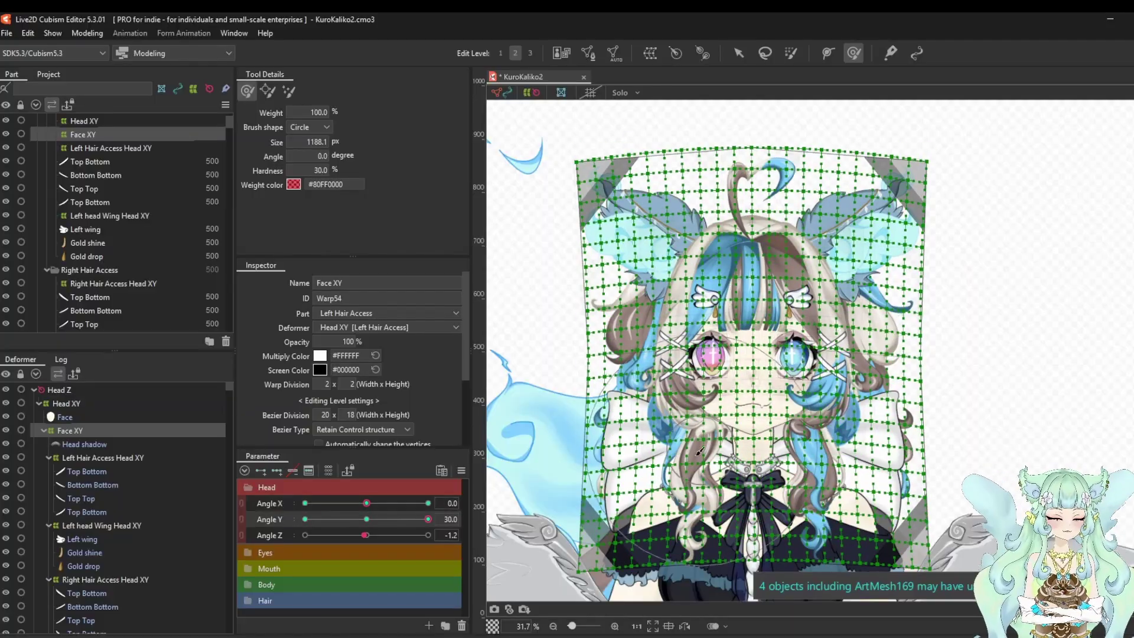
left_click(758, 155)
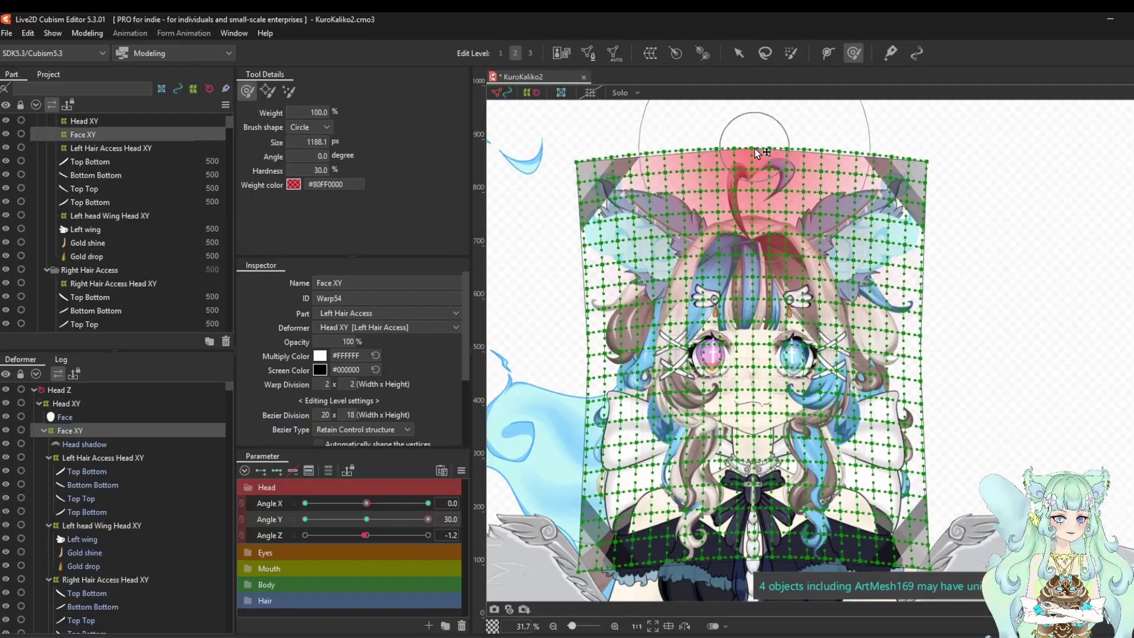
key("Up")
key("Up")
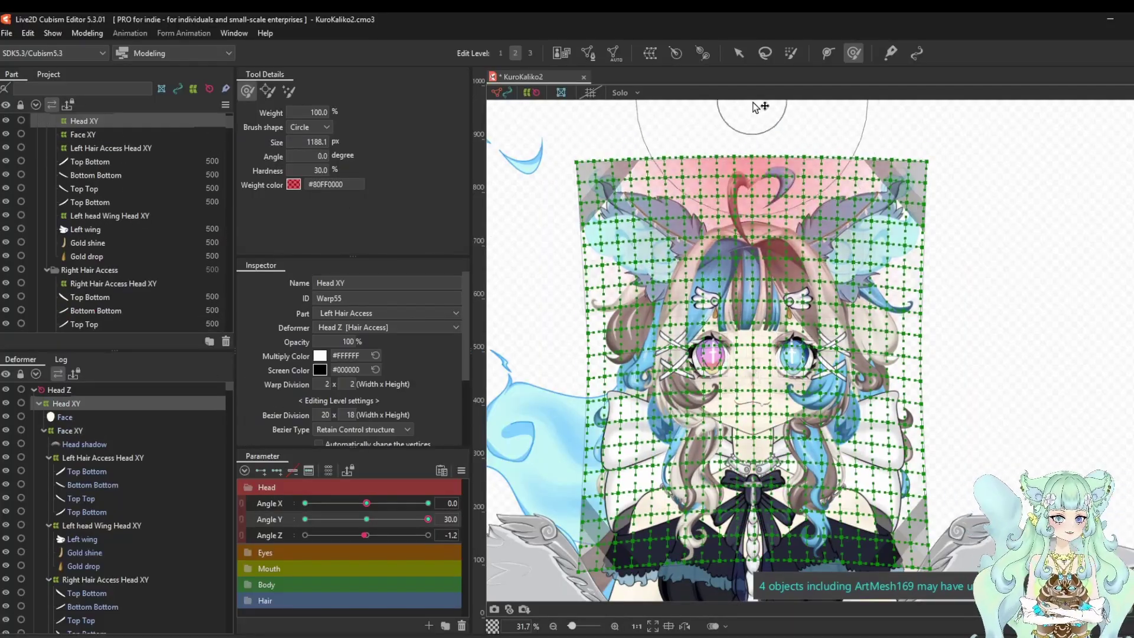
key("Down")
key("Down")
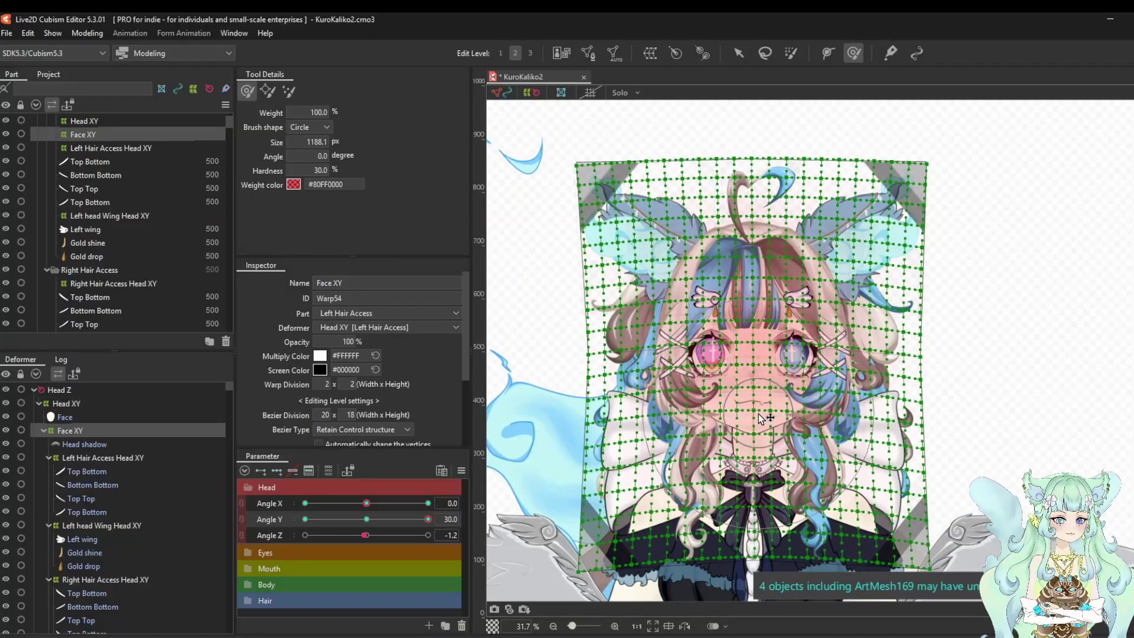
Refine the Head XY and Face XY warps at Angle Y -30 with the deform brush.
left_click_drag(428, 519, 179, 524)
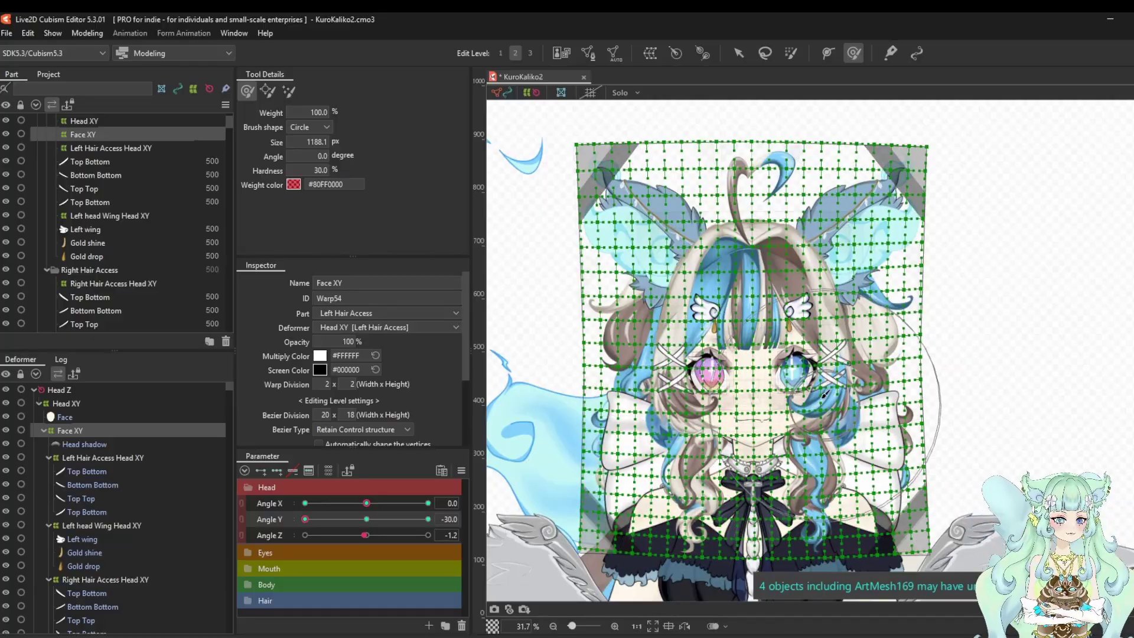
scroll(762, 242, "up", 5)
scroll(678, 241, "down", 3)
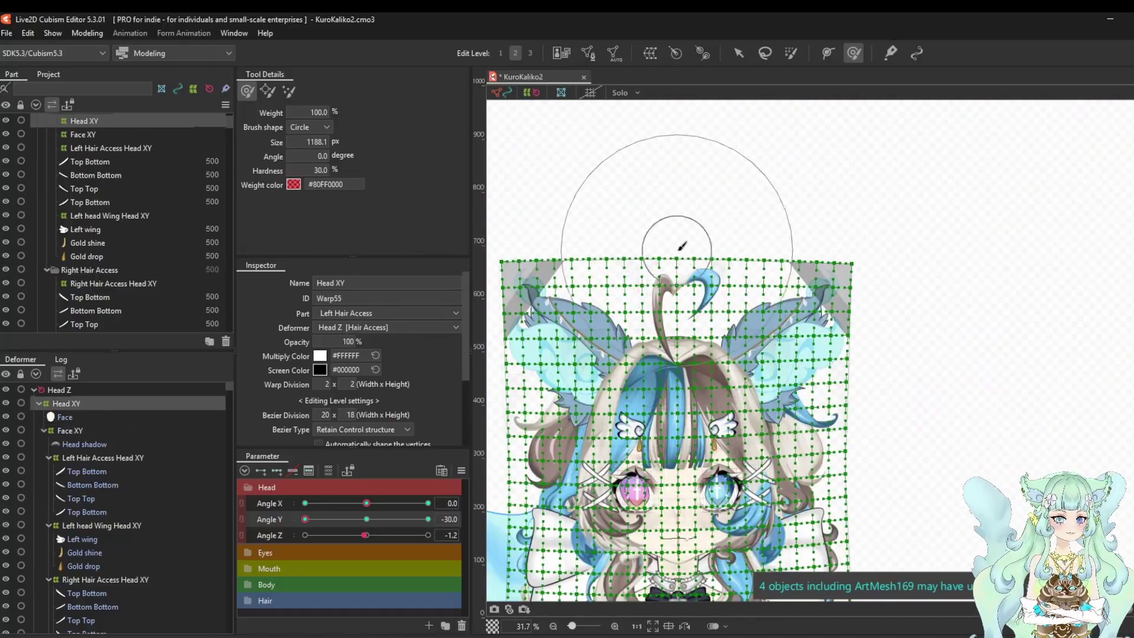
scroll(677, 240, "up", 3)
scroll(702, 249, "down", 3)
scroll(703, 249, "down", 2)
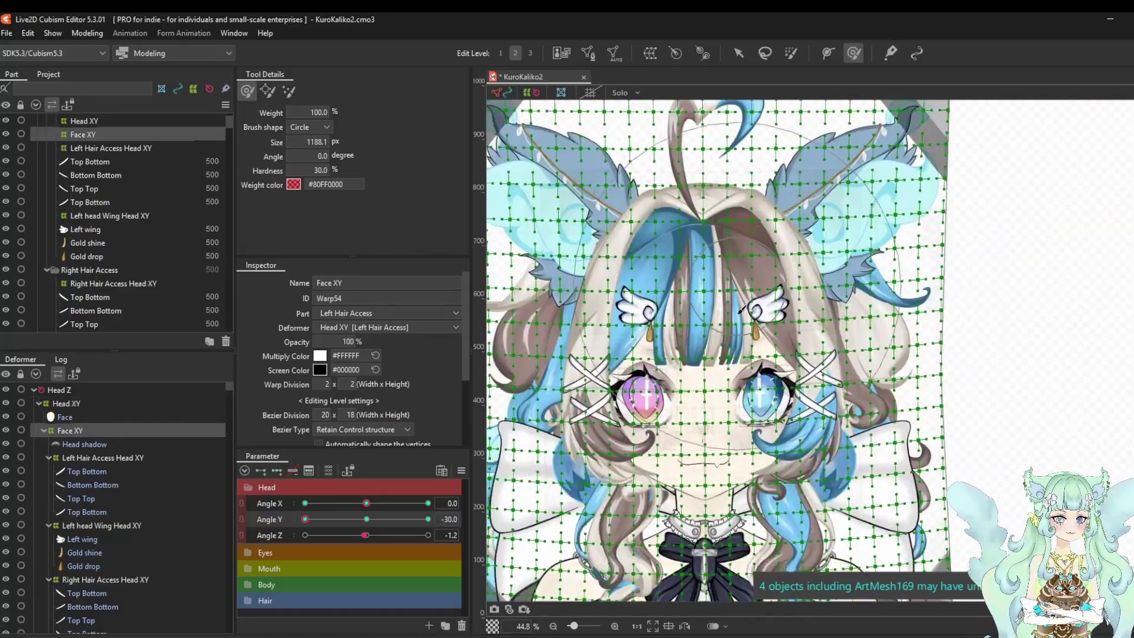
Check the head across the Angle X range at Angle Y 30 and return Angle X to 0.
left_click_drag(305, 519, 428, 519)
left_click_drag(366, 503, 260, 506)
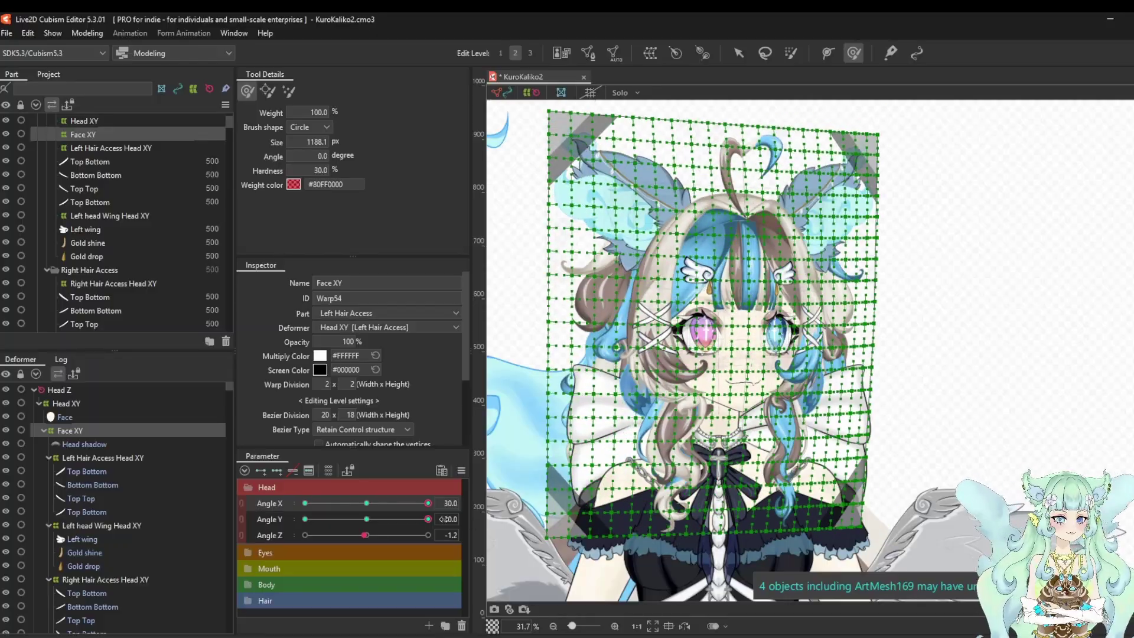
left_click(366, 503)
Adjust the Left Hair Access Head XY warp's sides and lower corner at Angle Y 30, reducing the deform brush to 192.1 px.
left_click(101, 458)
scroll(655, 336, "up", 4)
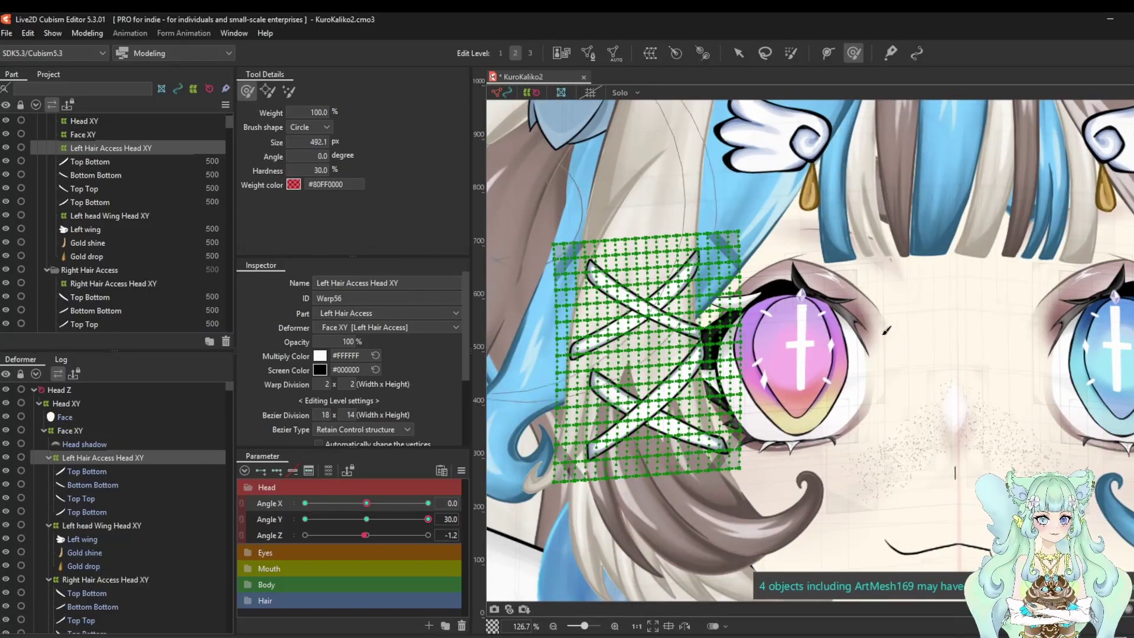
left_click_drag(766, 335, 759, 335)
left_click_drag(558, 354, 554, 354)
left_click_drag(319, 143, 284, 142)
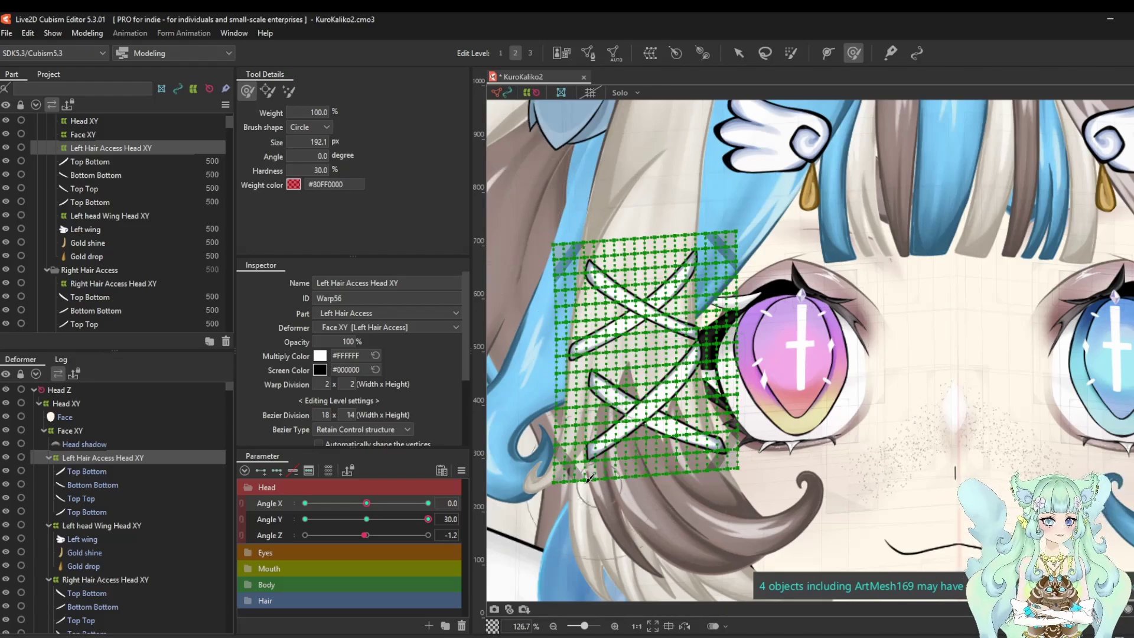
left_click_drag(566, 472, 560, 470)
left_click_drag(562, 378, 559, 378)
left_click_drag(525, 478, 512, 470)
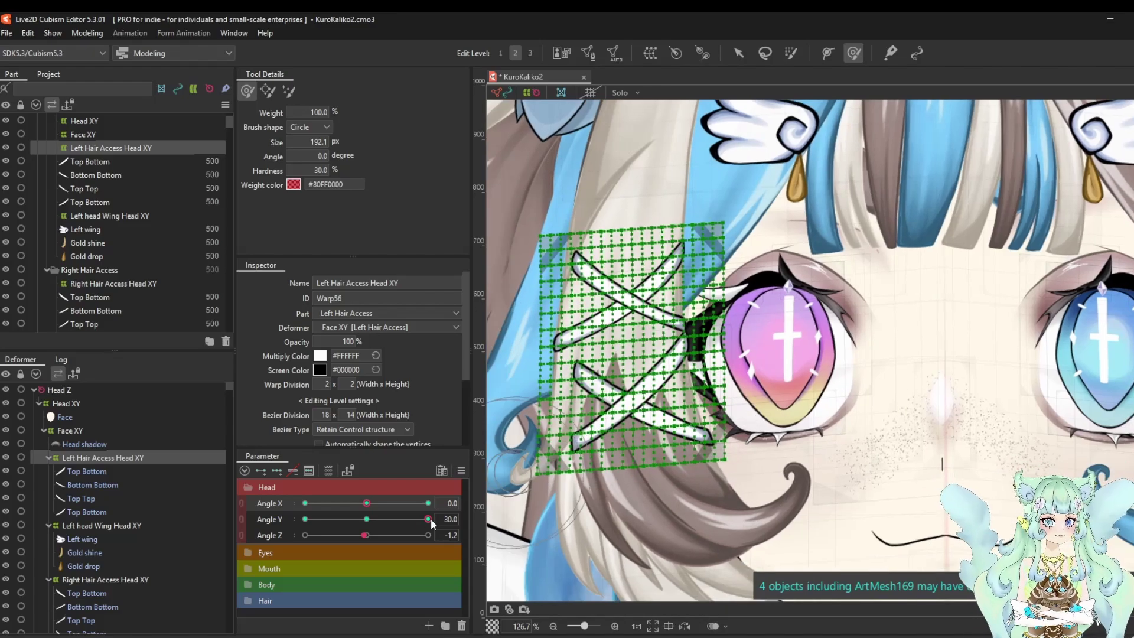
Adjust the Left Hair Access Head XY warp's lower area at Angle Y -30 with the deform brush.
left_click_drag(430, 520, 209, 524)
mouse_move(558, 422)
left_mouse_down()
mouse_move(578, 479)
mouse_move(568, 455)
left_mouse_up()
left_click_drag(690, 490, 695, 490)
mouse_move(366, 503)
left_mouse_down()
mouse_move(468, 498)
mouse_move(366, 508)
left_mouse_up()
Select the Left head Wing Head XY warp and refine it at Angle Y -30 with a 452.1 px deform brush.
left_click(138, 525)
left_click_drag(772, 296, 722, 365)
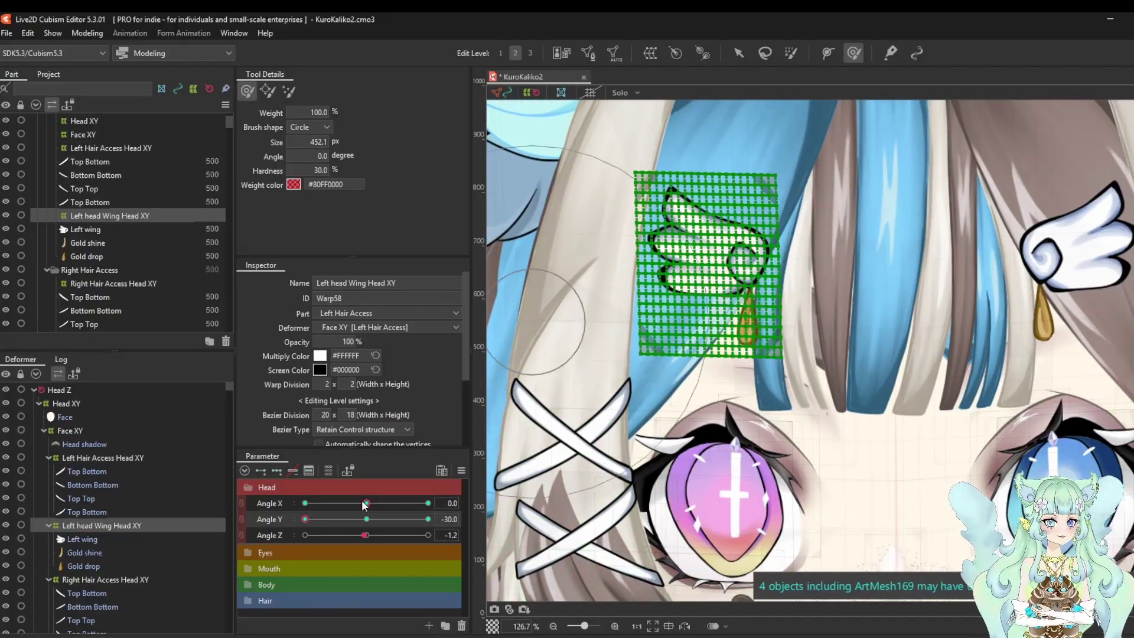
mouse_move(305, 519)
left_mouse_down()
mouse_move(426, 527)
mouse_move(305, 521)
left_mouse_up()
mouse_move(366, 504)
left_mouse_down()
mouse_move(266, 505)
mouse_move(367, 502)
left_mouse_up()
Reshape the Right Hair Access Head XY warp at Angle Y -30 and 30 with a deform brush of 191.1 and 178.1 px.
left_click(105, 580)
left_click_drag(1115, 385, 687, 297)
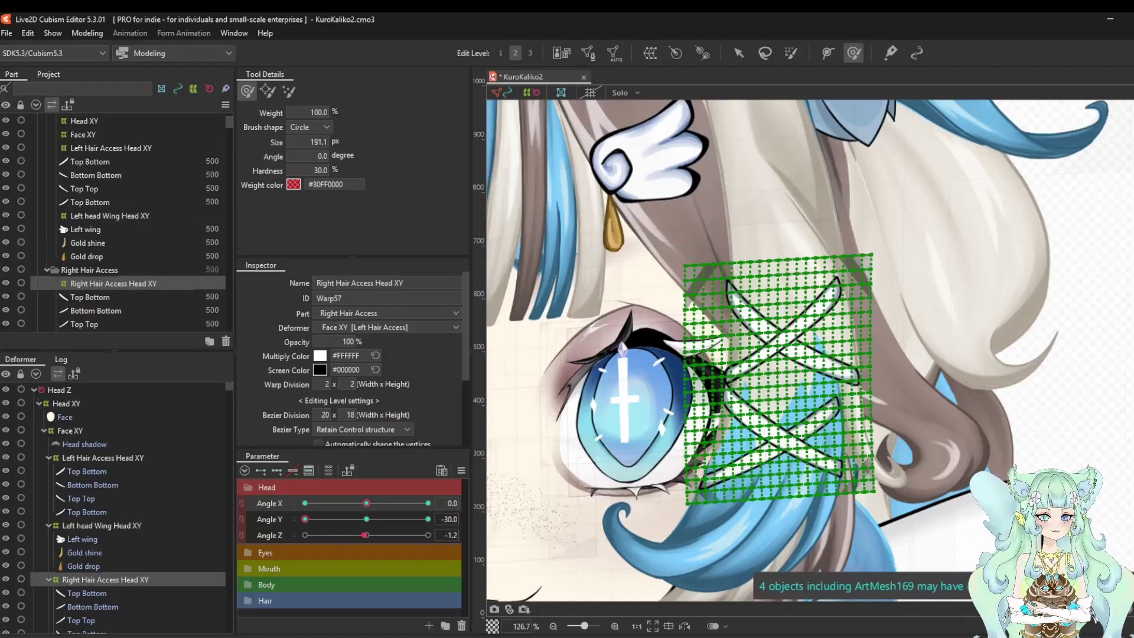
mouse_move(762, 274)
left_mouse_down()
mouse_move(856, 277)
mouse_move(838, 413)
mouse_move(864, 419)
mouse_move(779, 364)
left_mouse_up()
left_click(428, 519)
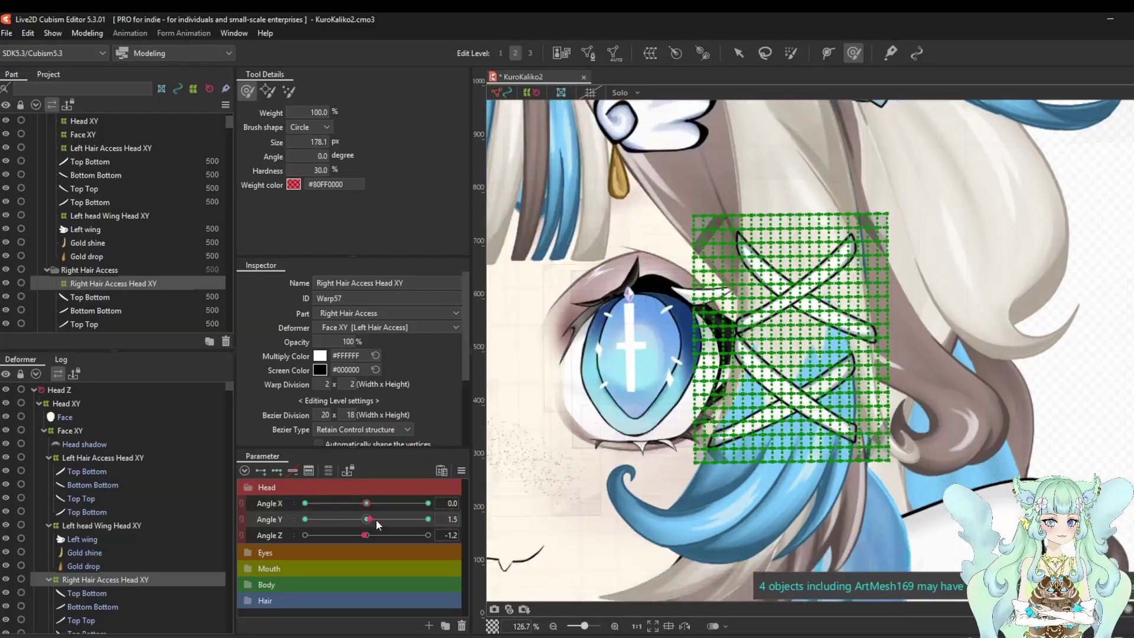
left_click_drag(697, 354, 703, 443)
mouse_move(692, 260)
left_mouse_down()
mouse_move(702, 331)
mouse_move(718, 342)
left_mouse_up()
Select the Right head Wing Head XY warp and refine it at Angle Y 30 and -30 with a 500.1 px deform brush.
scroll(94, 496, "down", 3)
left_click(94, 500)
left_click_drag(314, 142, 503, 137)
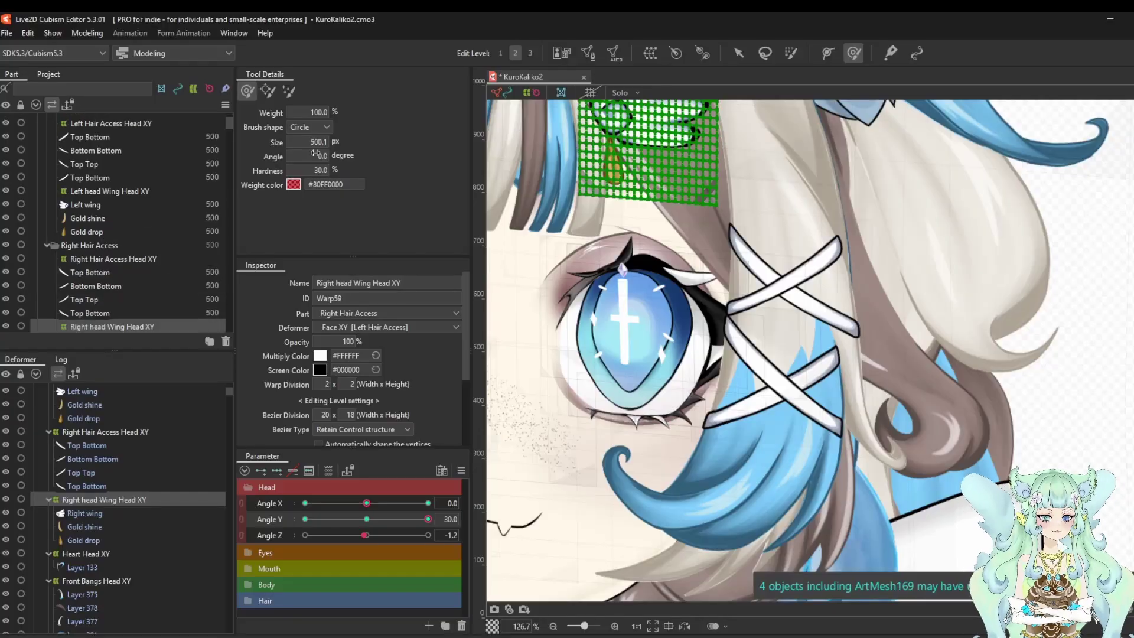
mouse_move(551, 310)
left_mouse_down()
mouse_move(646, 505)
mouse_move(758, 463)
left_mouse_up()
scroll(757, 461, "down", 2)
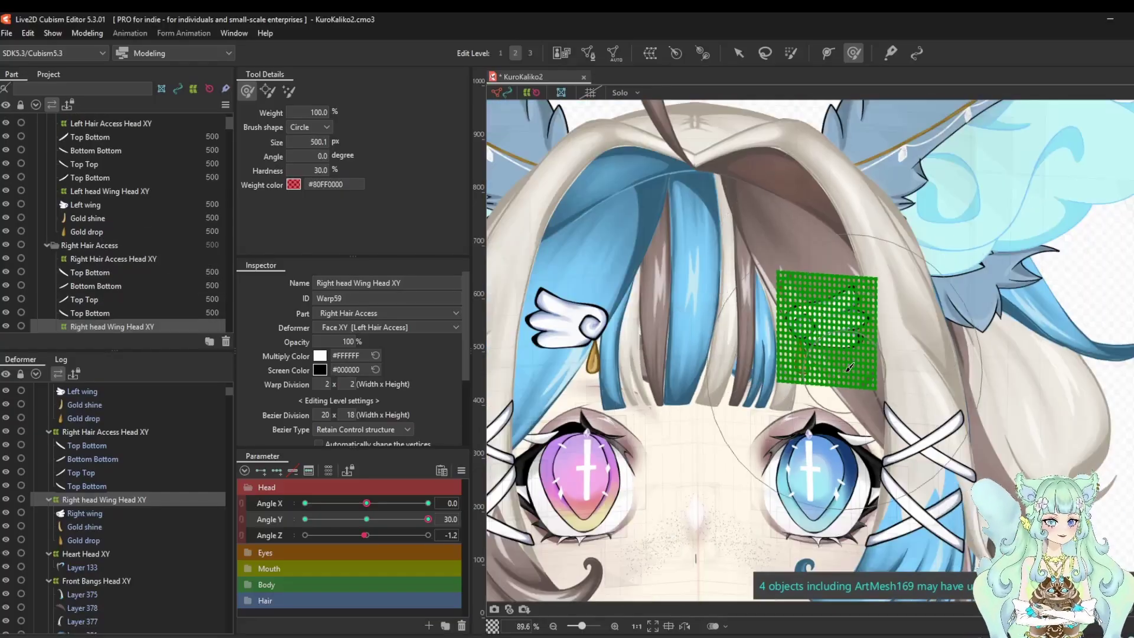
left_click_drag(428, 519, 305, 520)
left_click_drag(813, 370, 814, 375)
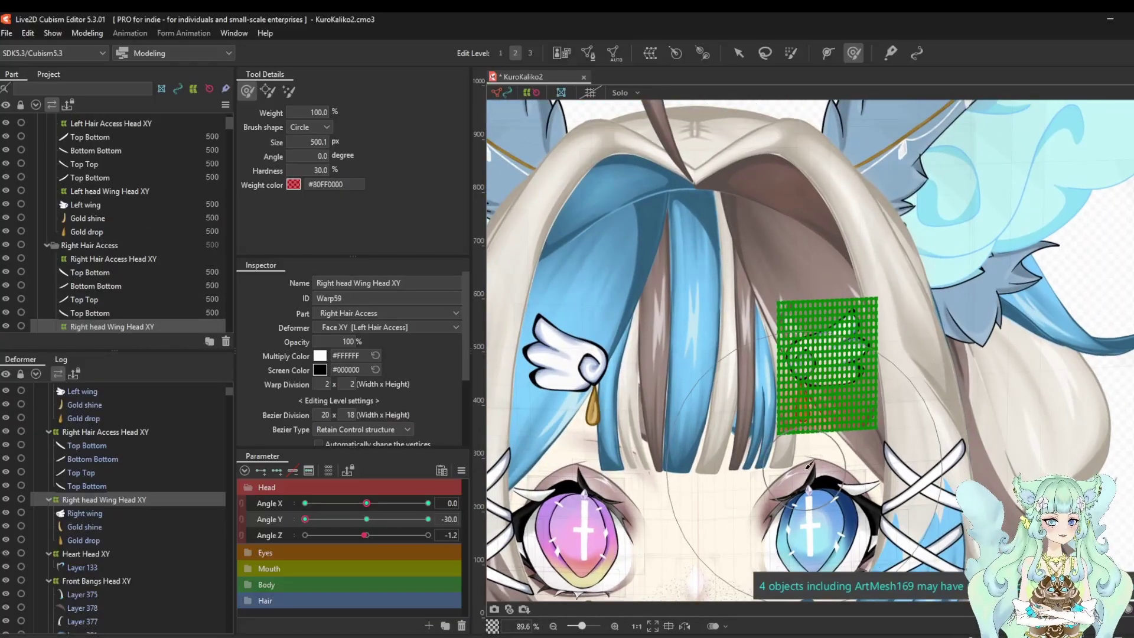
left_click_drag(313, 520, 242, 544)
mouse_move(365, 504)
left_mouse_down()
mouse_move(326, 513)
mouse_move(366, 519)
left_mouse_up()
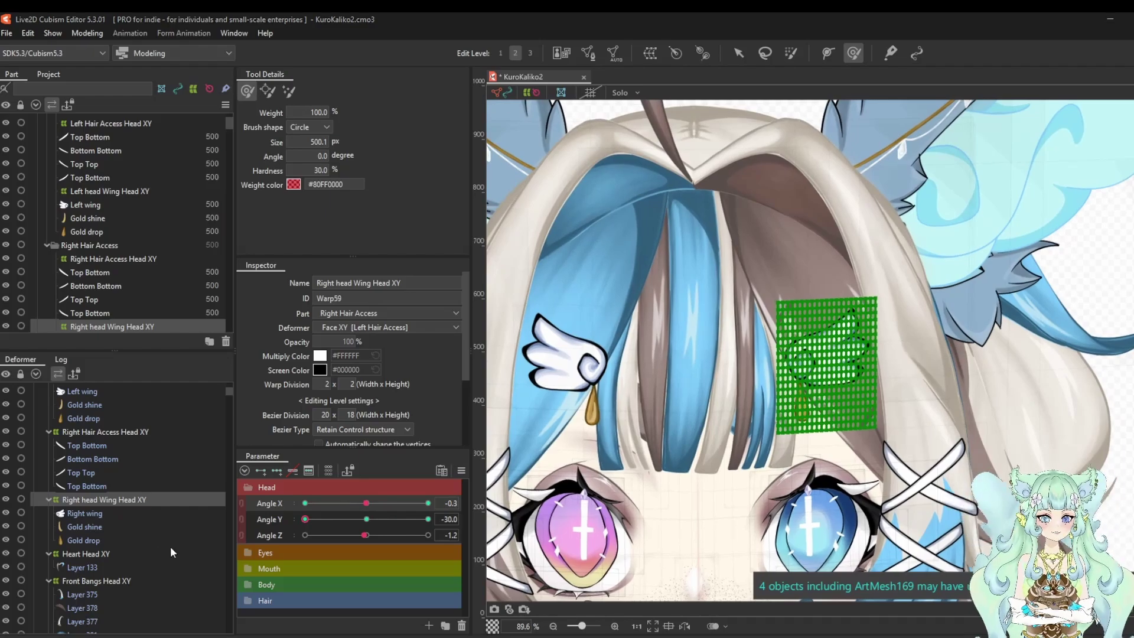
Select the Heart Head XY warp and reshape it at Angle Y -30 and 30 with a 611.1 px deform brush.
left_click(171, 554)
scroll(620, 307, "down", 5)
scroll(614, 130, "up", 3)
left_click(688, 182)
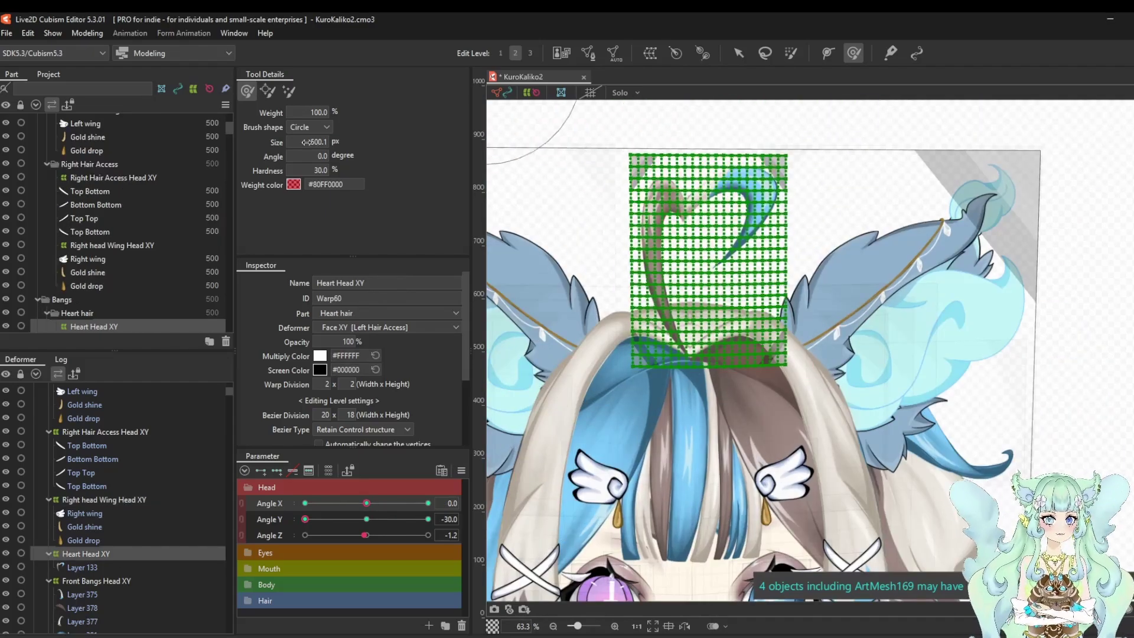
left_click_drag(306, 142, 312, 143)
left_click_drag(784, 192, 778, 209)
left_click_drag(643, 199, 634, 211)
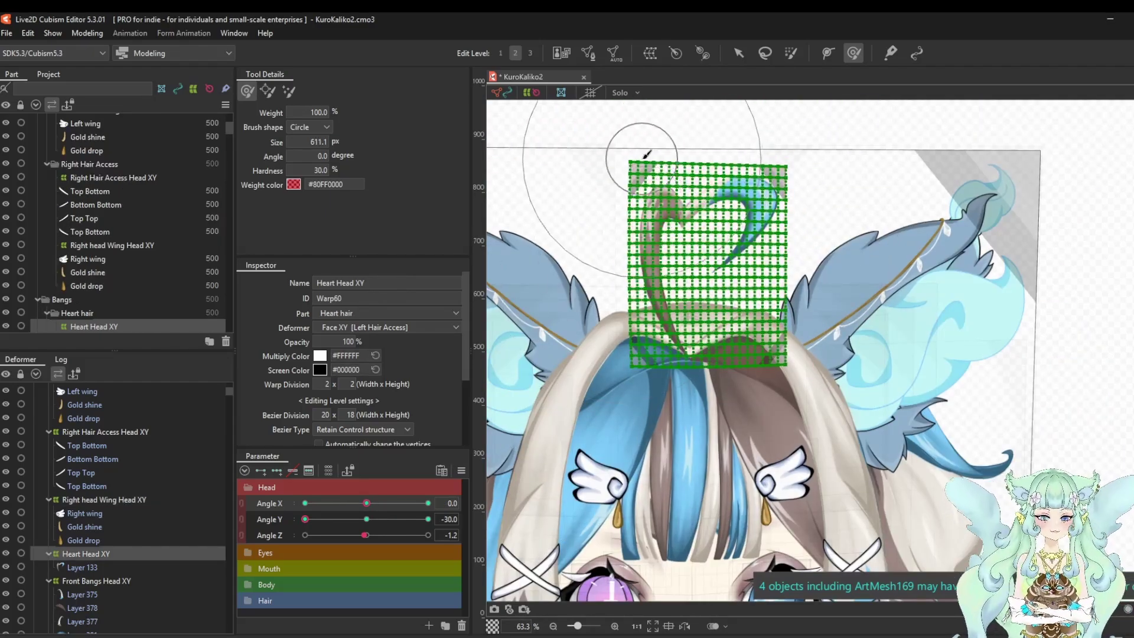
left_click(427, 519)
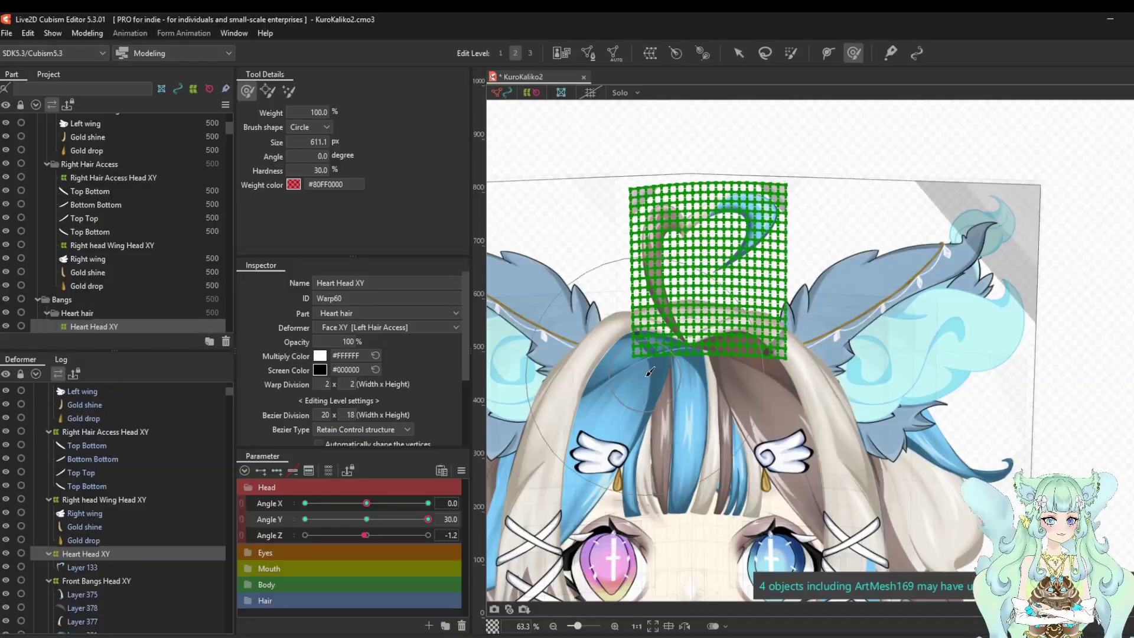
left_click_drag(428, 503, 366, 507)
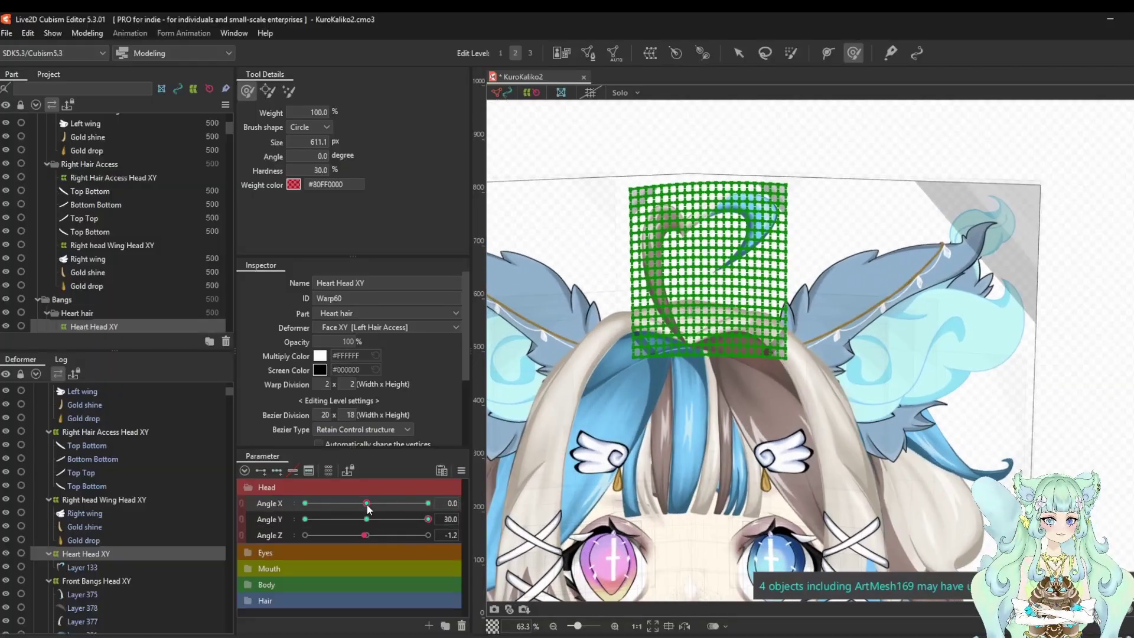
Select the Front Bangs Head XY warp and refine its upper corners at Angle Y -30 and 30 with a 722.1 px deform brush.
left_click(96, 581)
scroll(540, 472, "down", 3)
left_click_drag(596, 493, 716, 401)
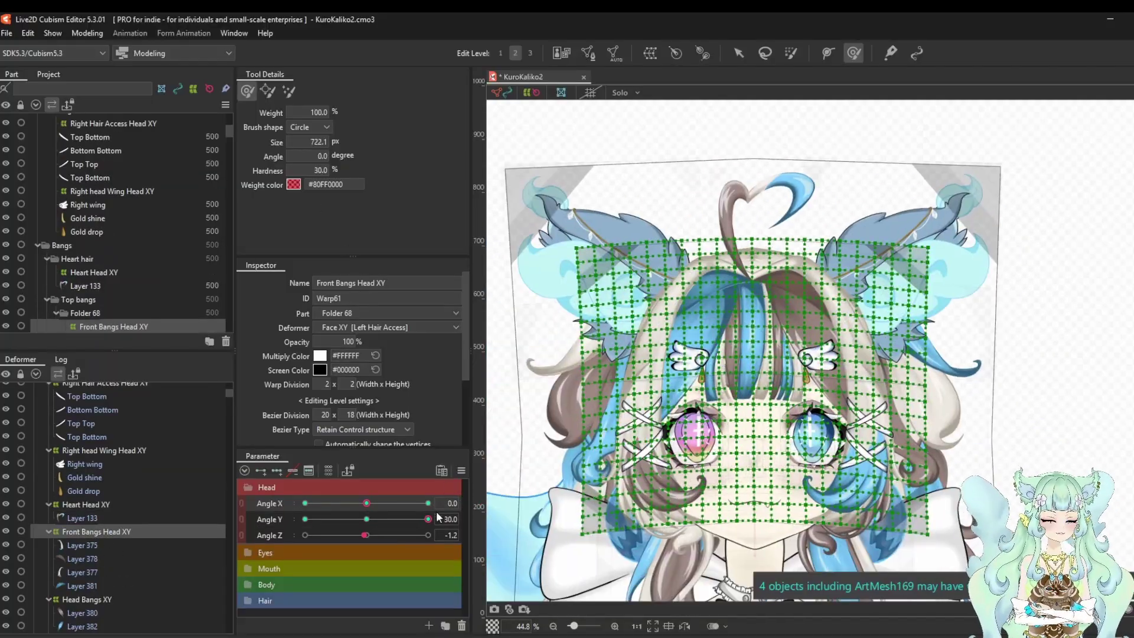
left_click(305, 519)
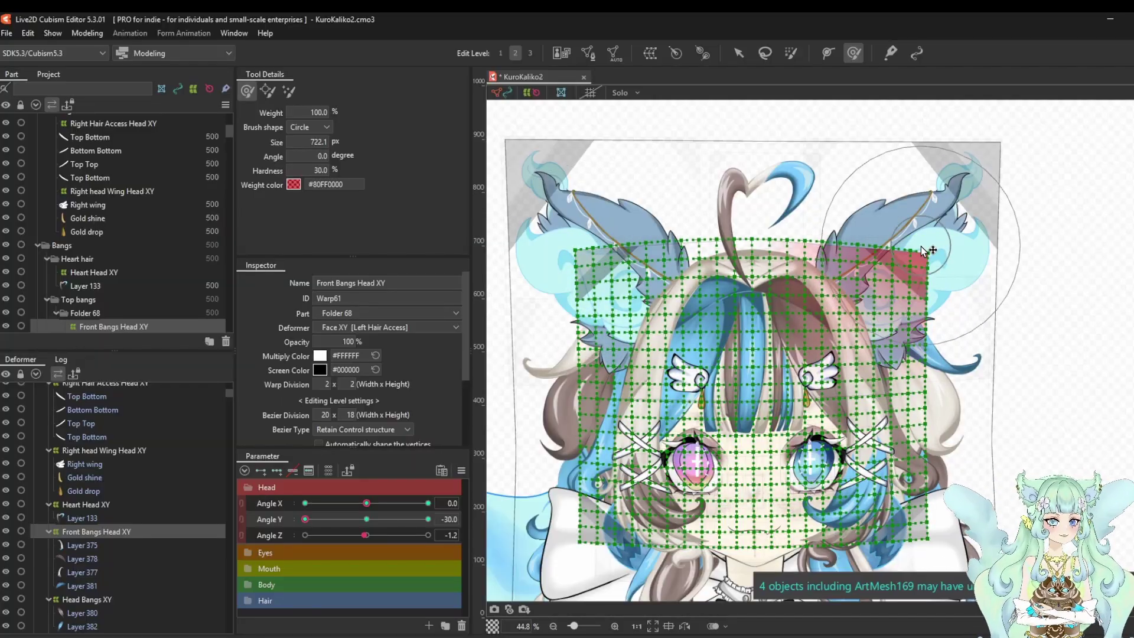
left_click(429, 519)
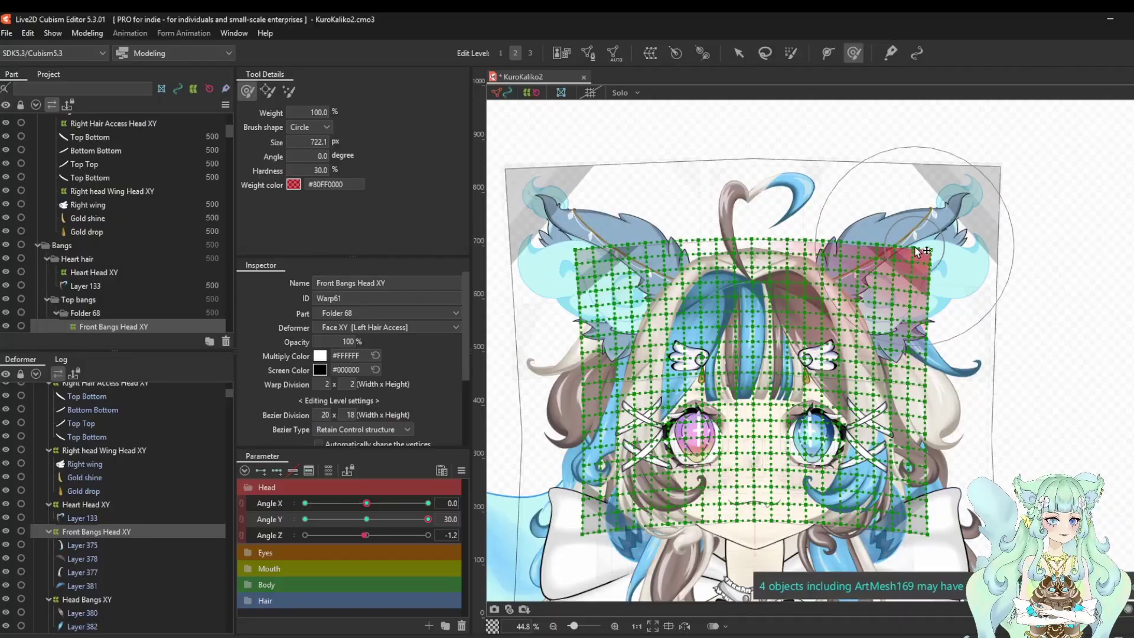
left_click_drag(428, 519, 429, 552)
Select the Head Bangs XY warp, reset Angle Z to 0 and review its forms between Angle Y 30 and -30.
scroll(95, 550, "down", 2)
left_click(95, 549)
left_click(366, 536)
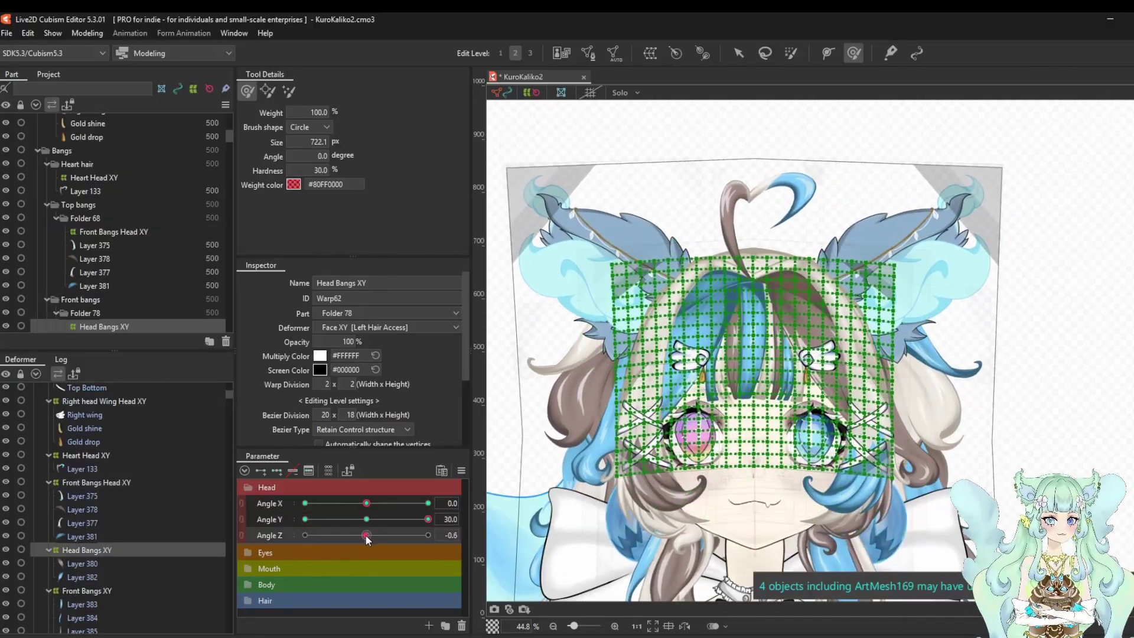
mouse_move(366, 535)
left_mouse_down()
mouse_move(466, 544)
mouse_move(367, 548)
left_mouse_up()
left_click(426, 520)
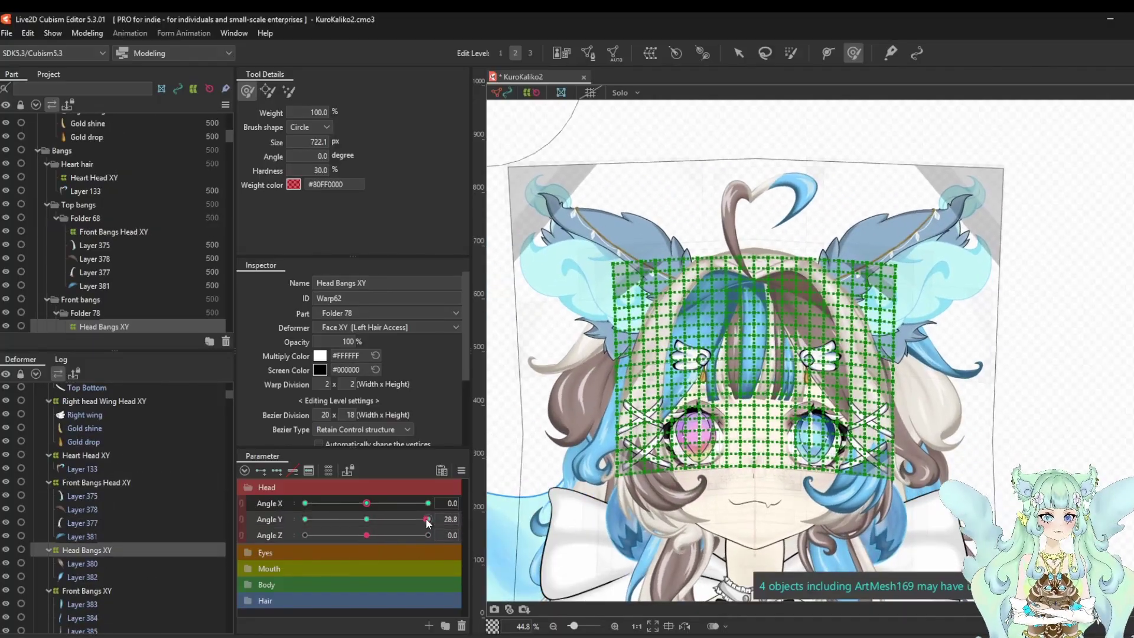
left_click_drag(426, 519, 258, 520)
left_click_drag(415, 519, 284, 527)
Select the Front Bangs XY warp and refine its form at Angle Y -30 and 30 with the 722.1 px deform brush.
scroll(113, 541, "down", 1)
left_click(95, 541)
scroll(773, 408, "up", 3)
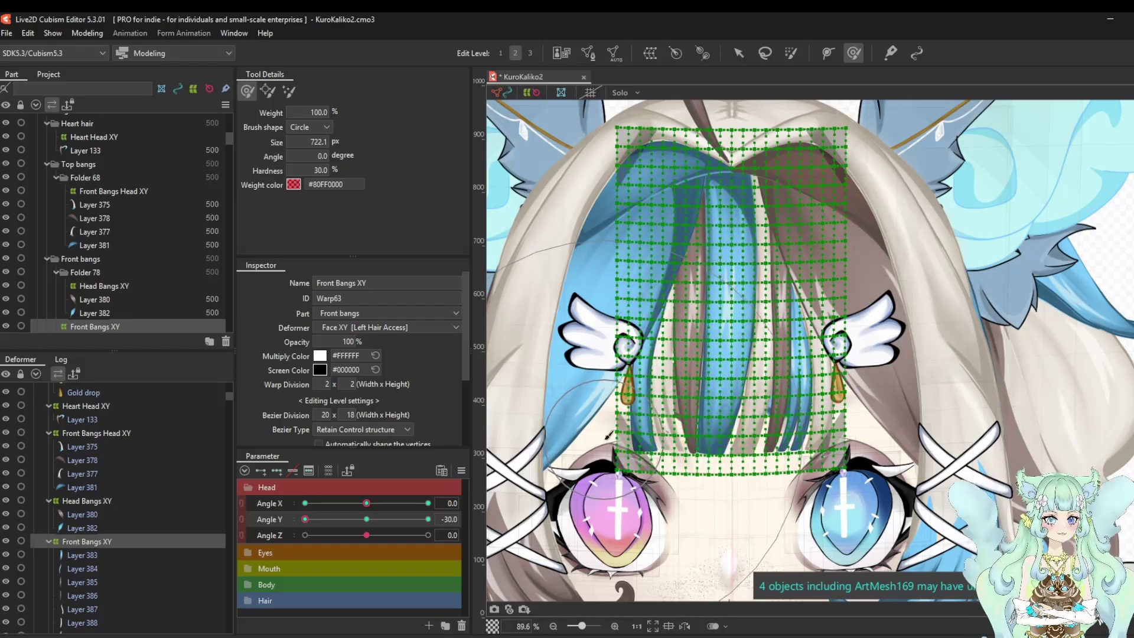
left_click(428, 519)
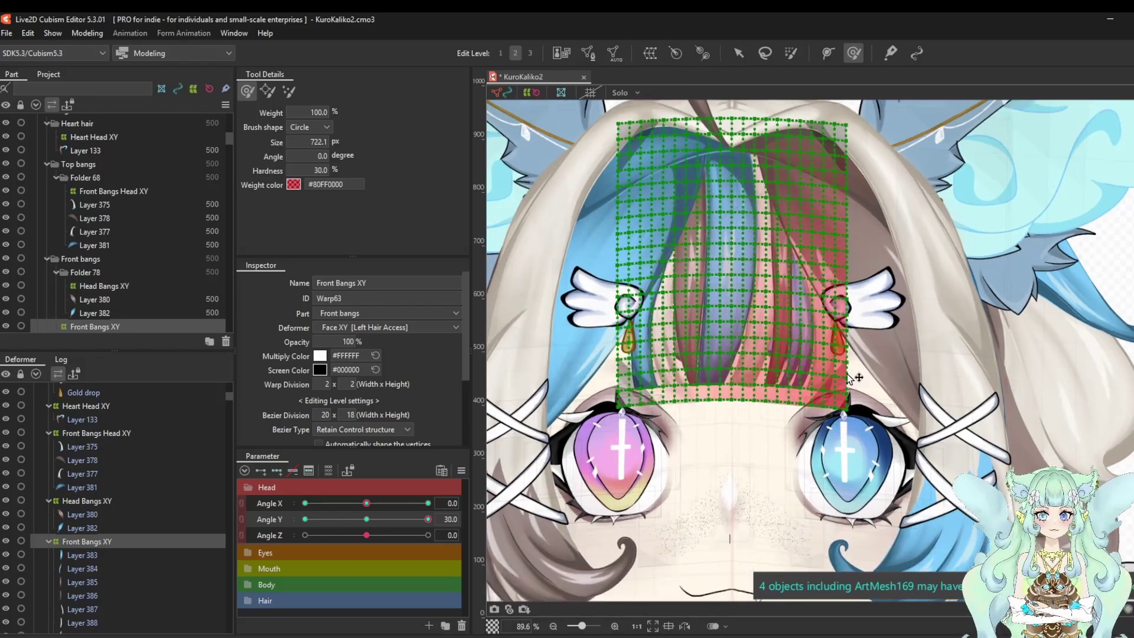
scroll(177, 514, "down", 3)
Select the Frame bangs Head XY warp and adjust its corners at Angle Y 30 and -30 with the deform brush.
left_click(179, 513)
scroll(816, 251, "down", 2)
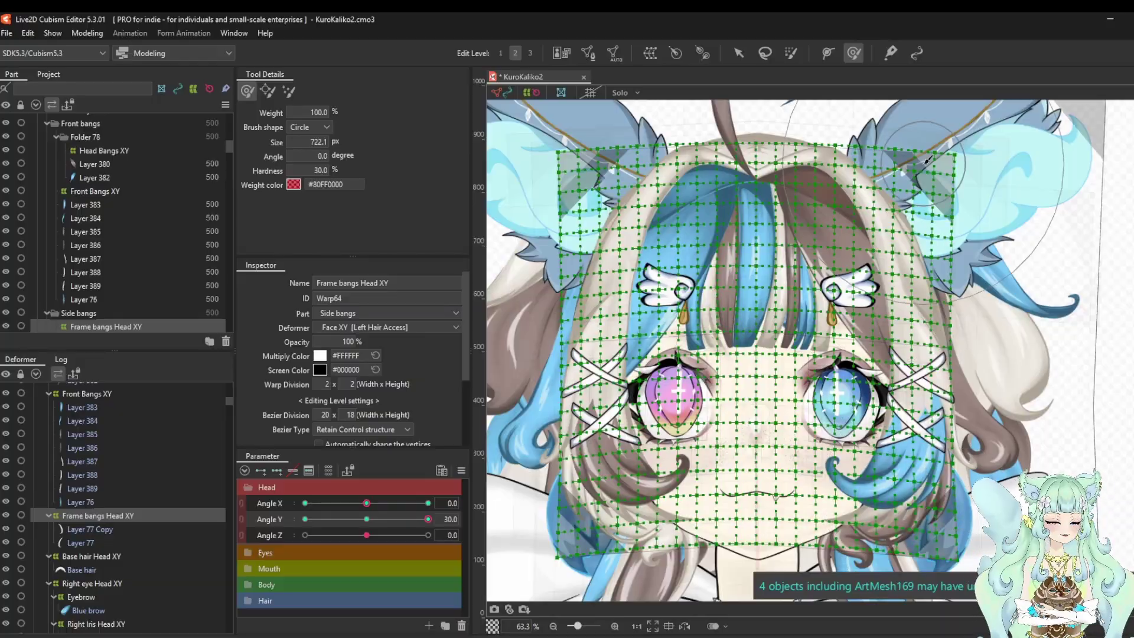
left_click(304, 519)
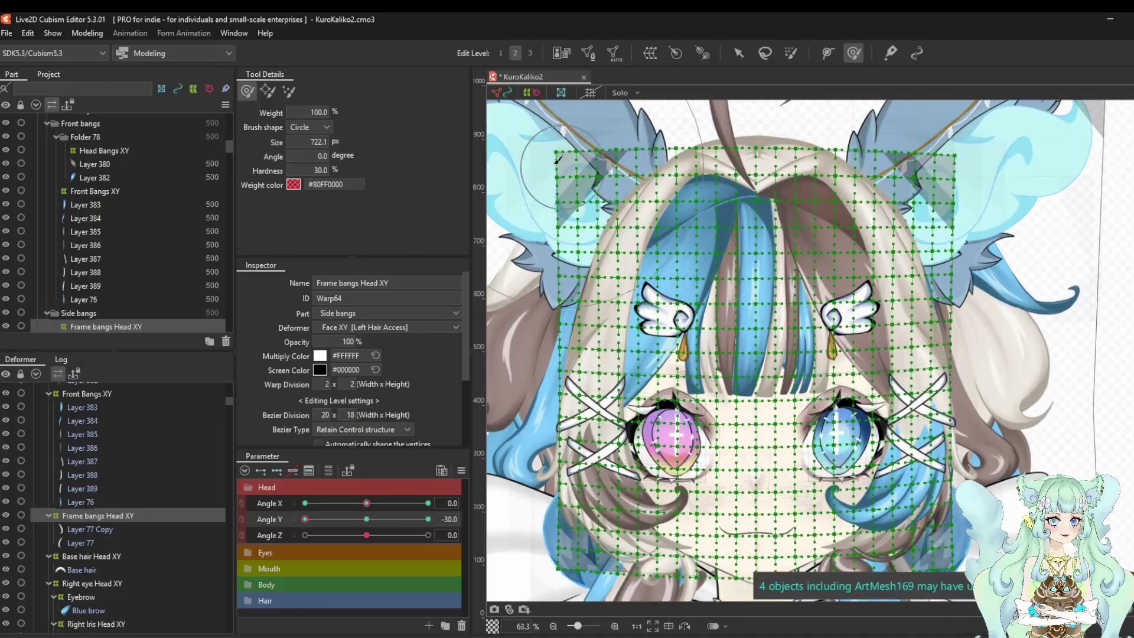
left_click_drag(921, 520, 874, 397)
Select the Base hair Head XY warp, refine it at Angle Y -30 and 30, and return the head angles to center.
scroll(886, 384, "down", 2)
left_click(177, 555)
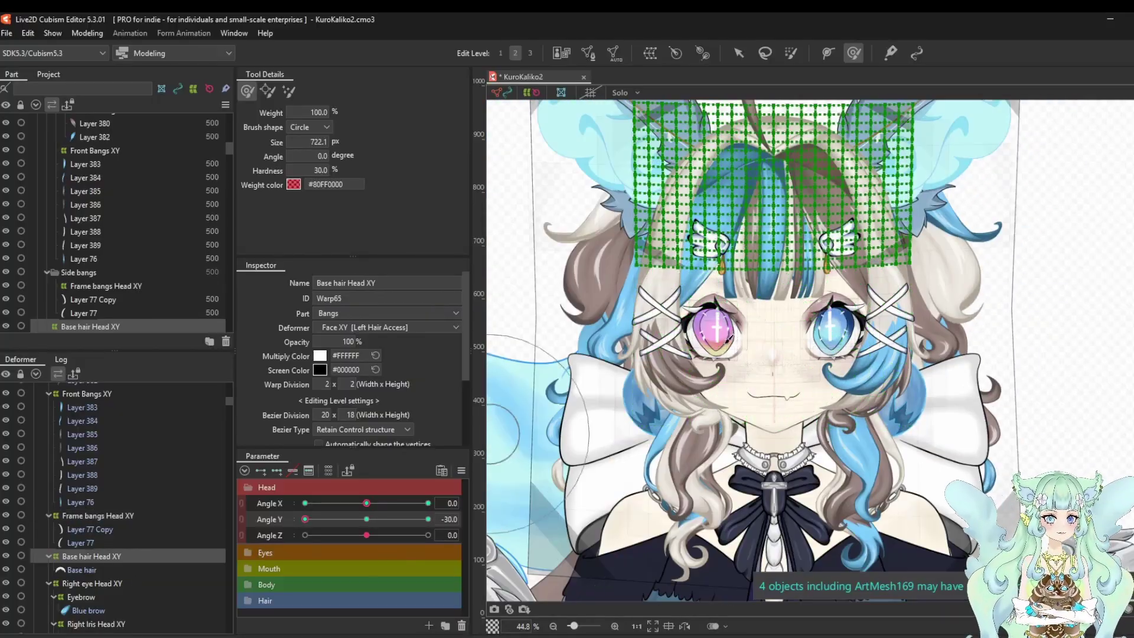
scroll(733, 252, "up", 2)
left_click(428, 519)
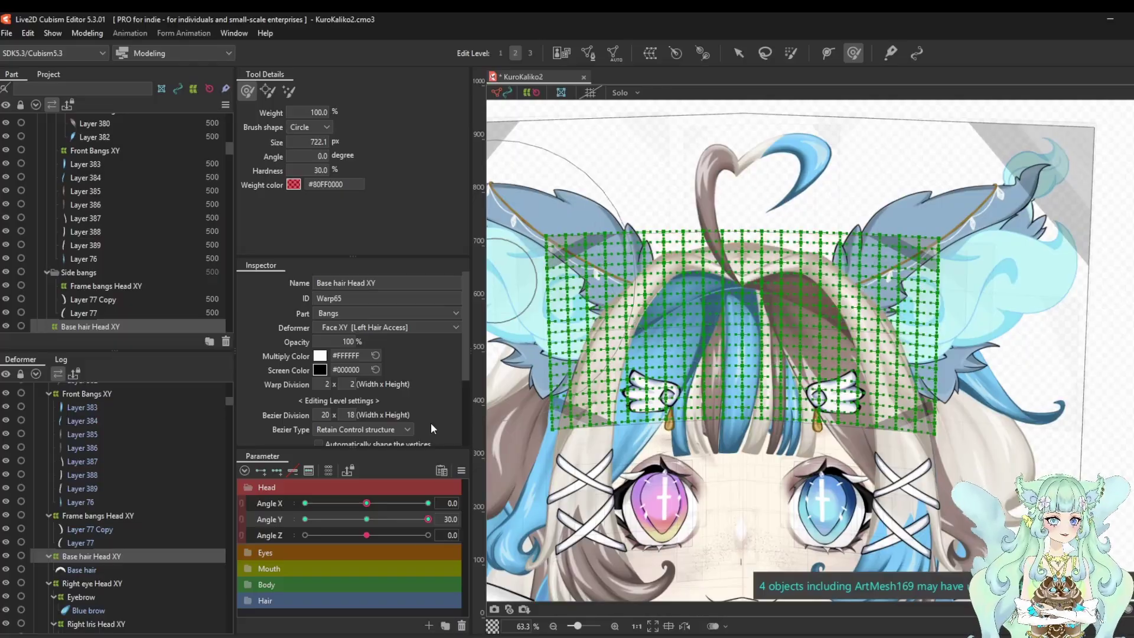
left_click_drag(412, 506, 366, 519)
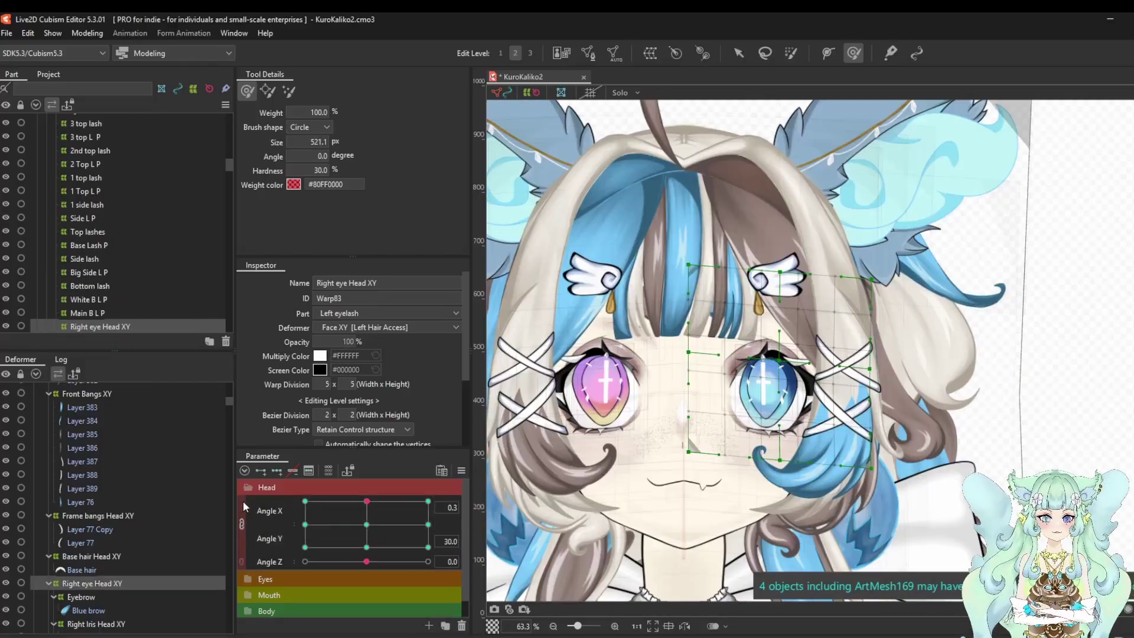
left_click_drag(306, 514, 366, 525)
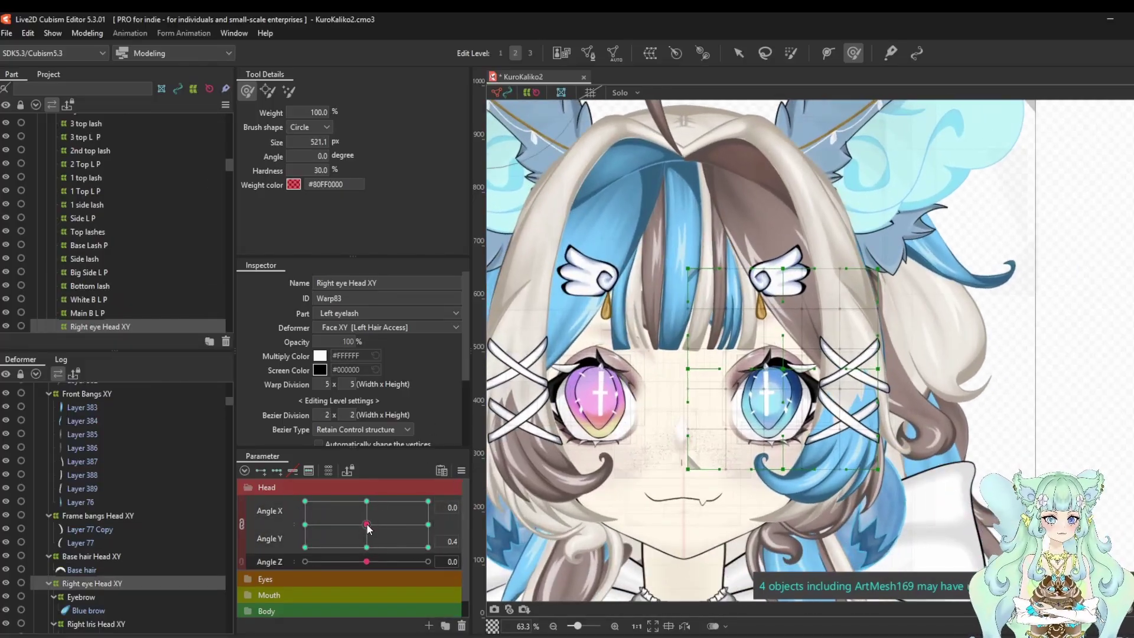
Select the Nose Head XY warp and refine it at Angle Y 30 and -30 with a 418.1 px deform brush.
scroll(109, 573, "down", 8)
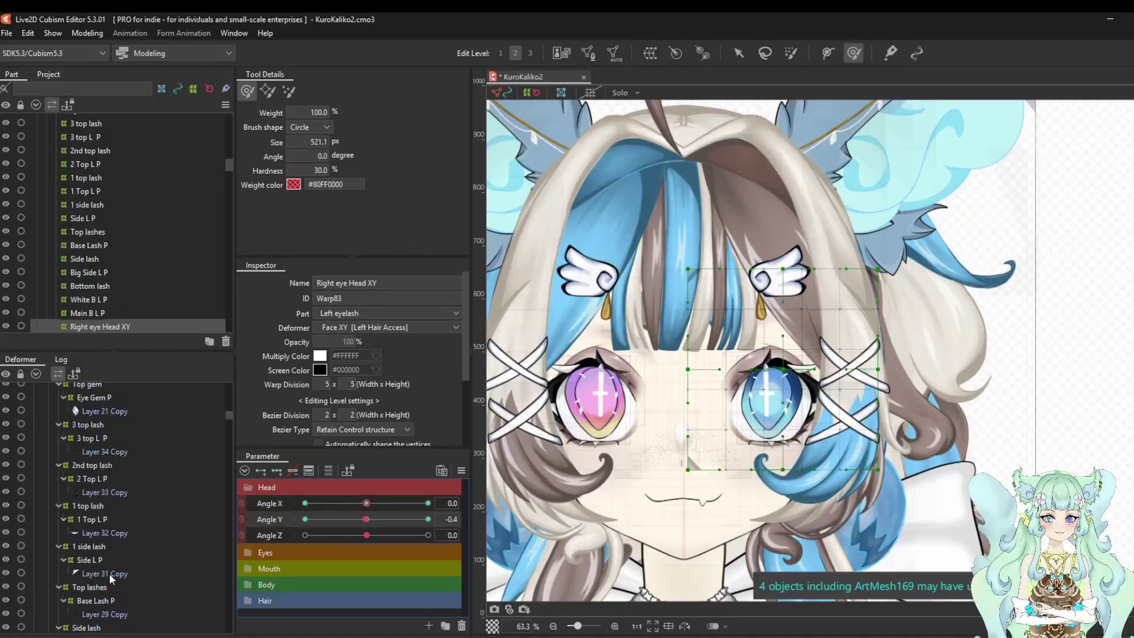
left_click(88, 512)
left_click(428, 519)
scroll(716, 450, "up", 6)
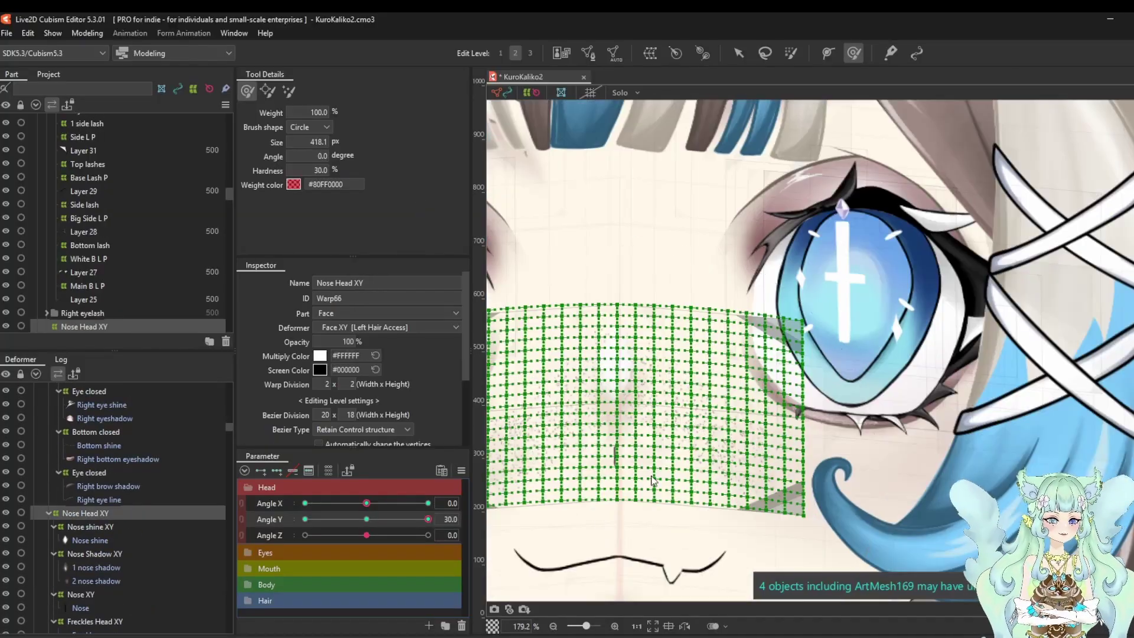
left_click_drag(715, 450, 842, 410)
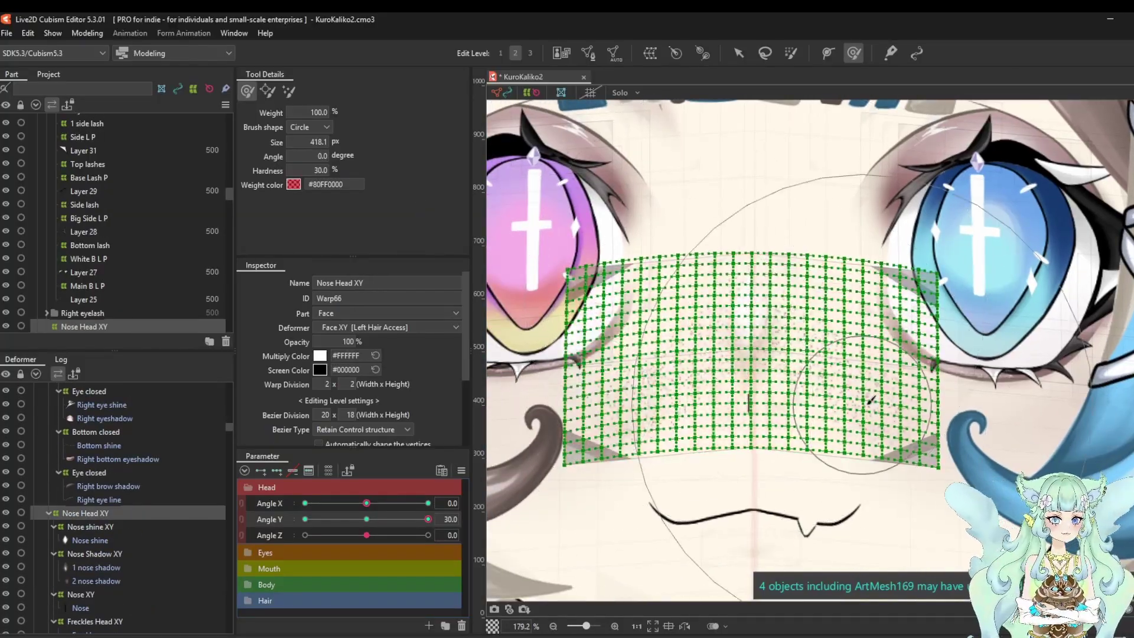
left_click(305, 519)
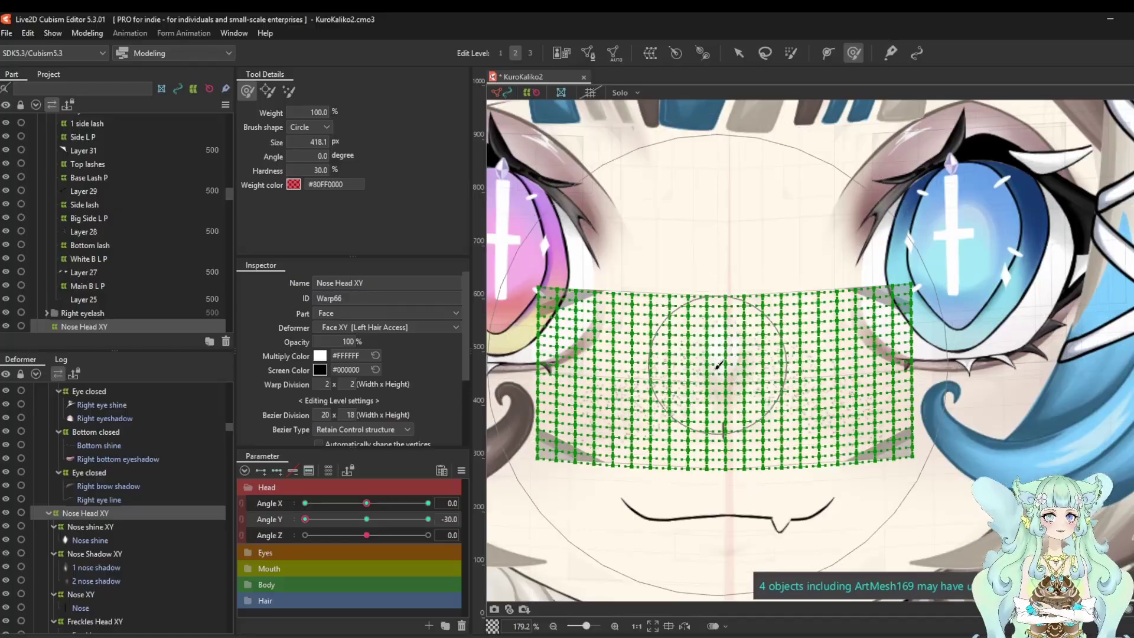
left_click(428, 519)
left_click(305, 519)
Refine the Nose shine XY and Nose Shadow XY warps at Angle Y -30 and 30 with the 418.1 px deform brush.
left_click(90, 526)
scroll(732, 349, "up", 6)
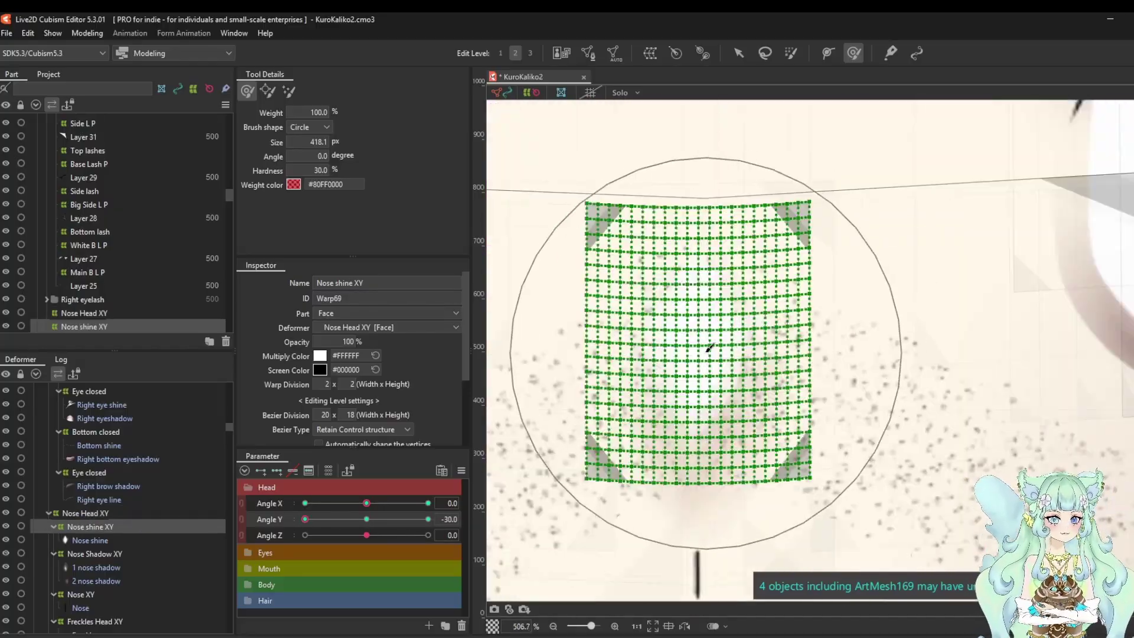
scroll(710, 310, "down", 4)
left_click(428, 519)
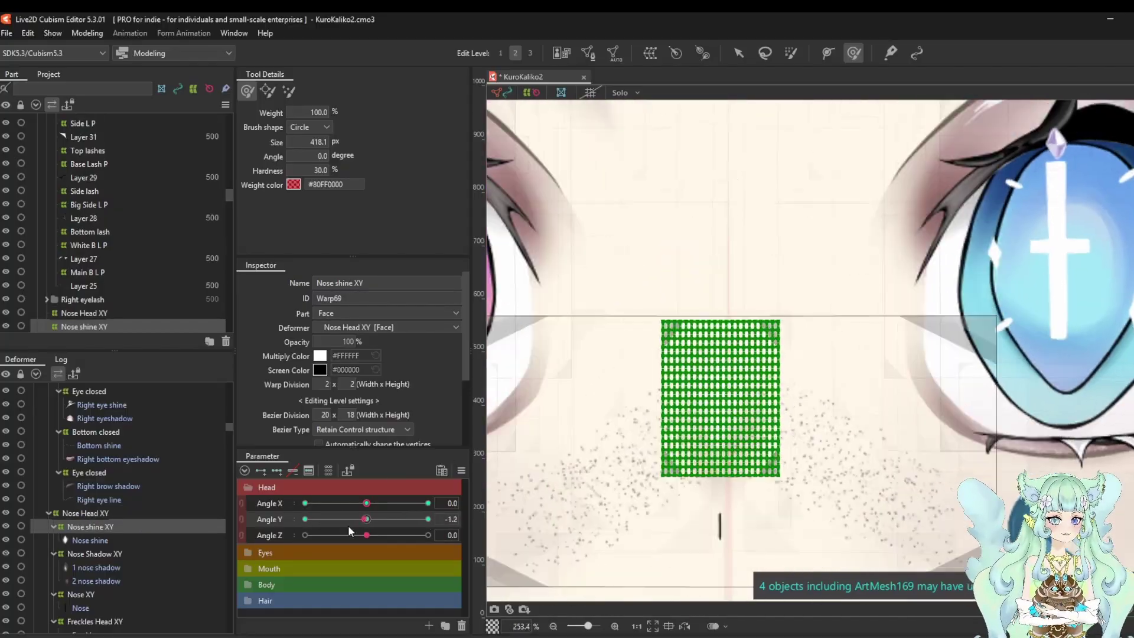
left_click(94, 553)
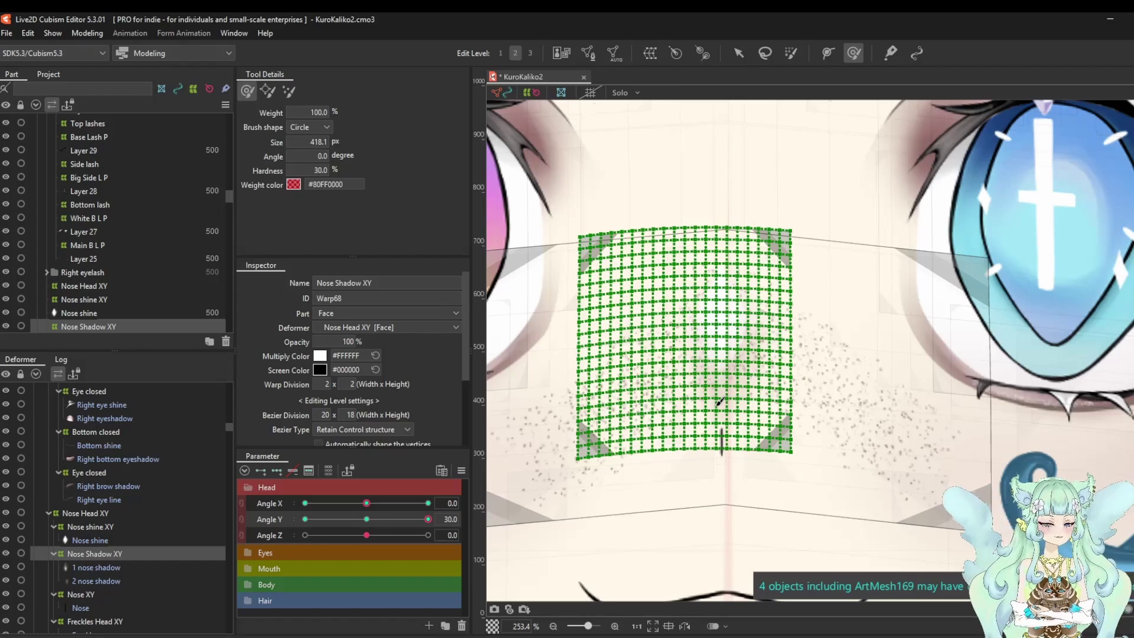
left_click(305, 519)
Select the Nose XY warp and adjust its forms at Angle Y 30 and -30 with the deform brush.
left_click(80, 594)
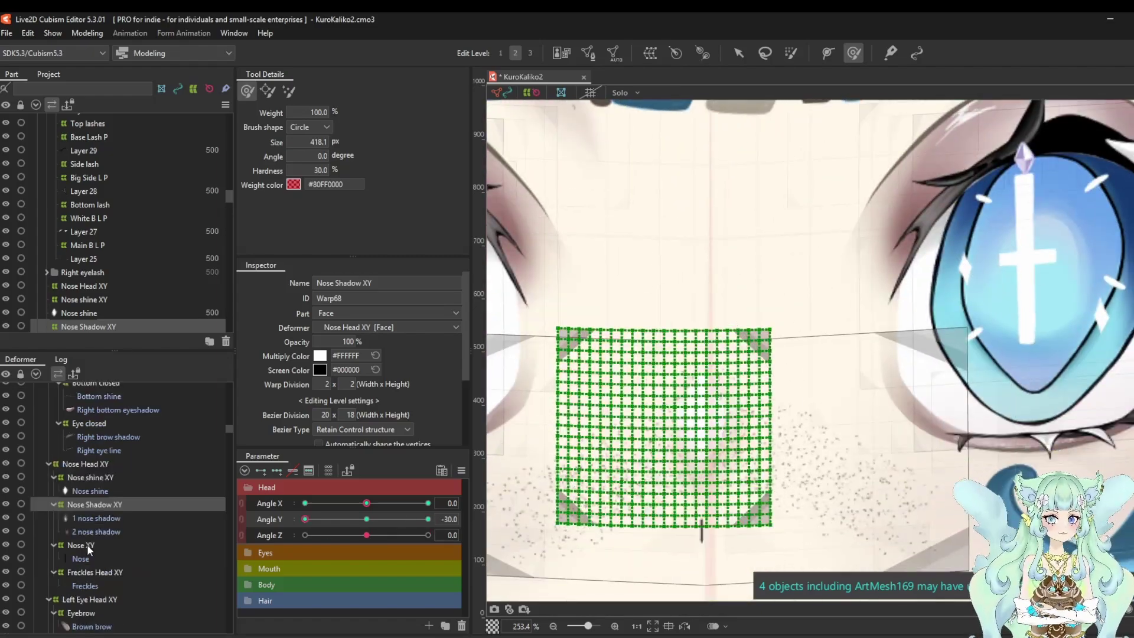
scroll(757, 352, "up", 2)
scroll(757, 352, "down", 2)
scroll(751, 311, "up", 5)
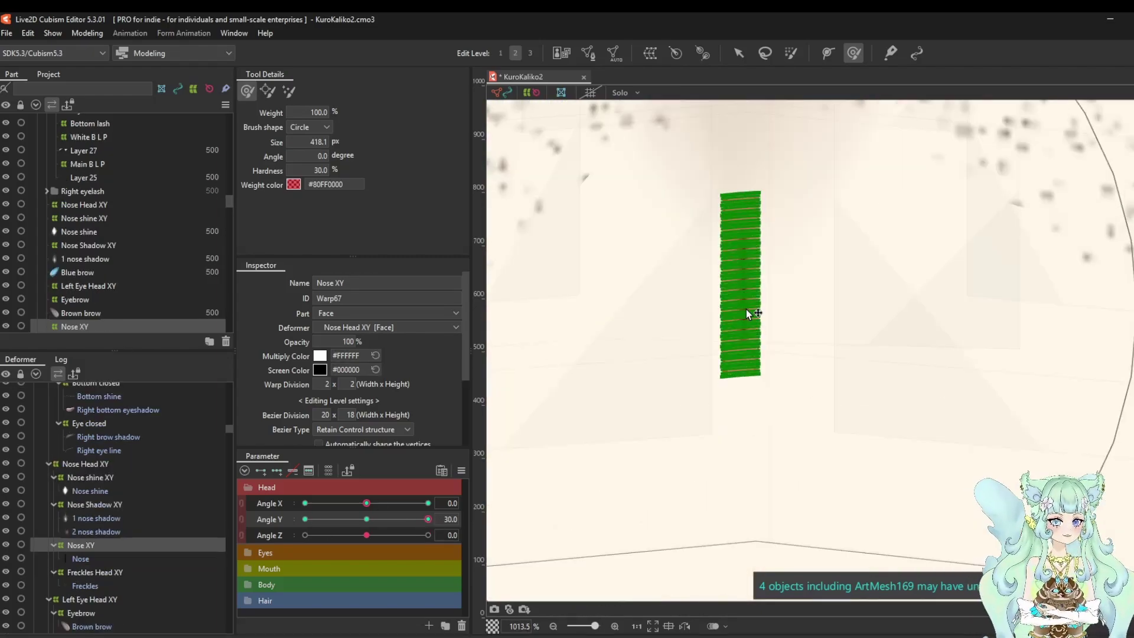
scroll(738, 392, "down", 3)
left_click_drag(305, 519, 366, 503)
scroll(775, 350, "down", 2)
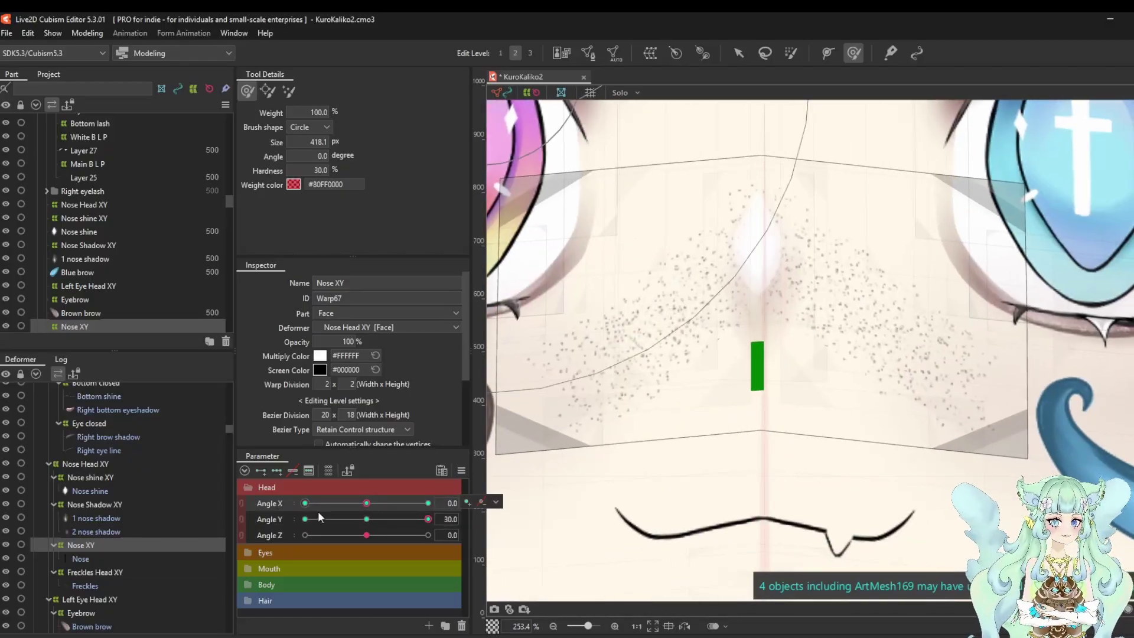
Select the Freckles Head XY warp and refine it at Angle Y 30 and -30 with the 418.1 px deform brush.
left_click(94, 572)
scroll(611, 396, "down", 1)
scroll(618, 364, "left", 2)
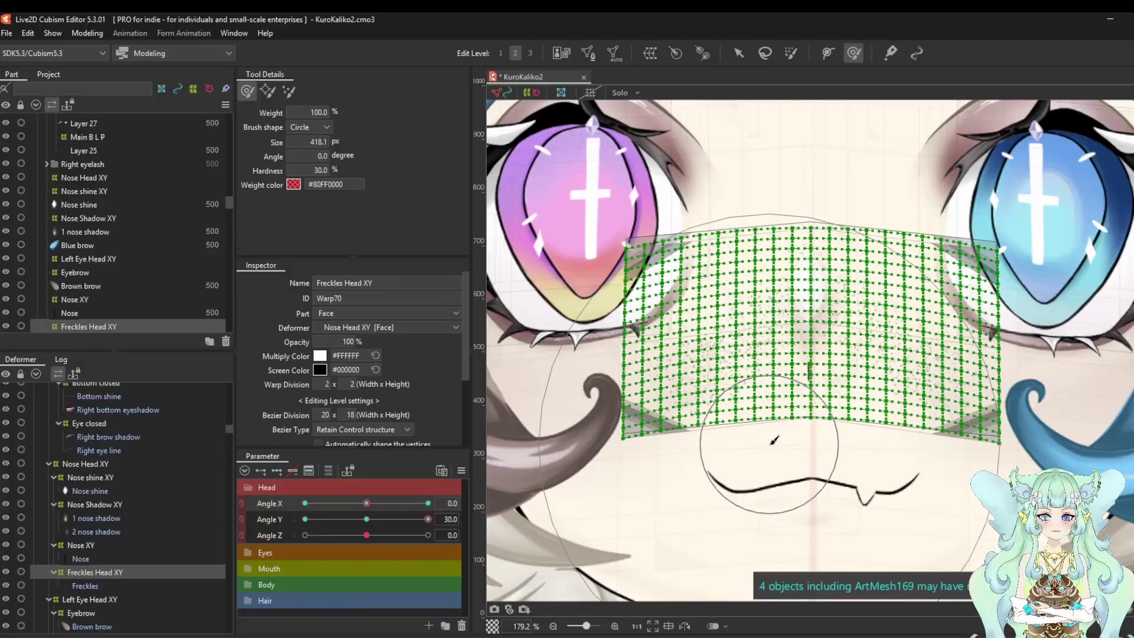
left_click_drag(428, 519, 305, 519)
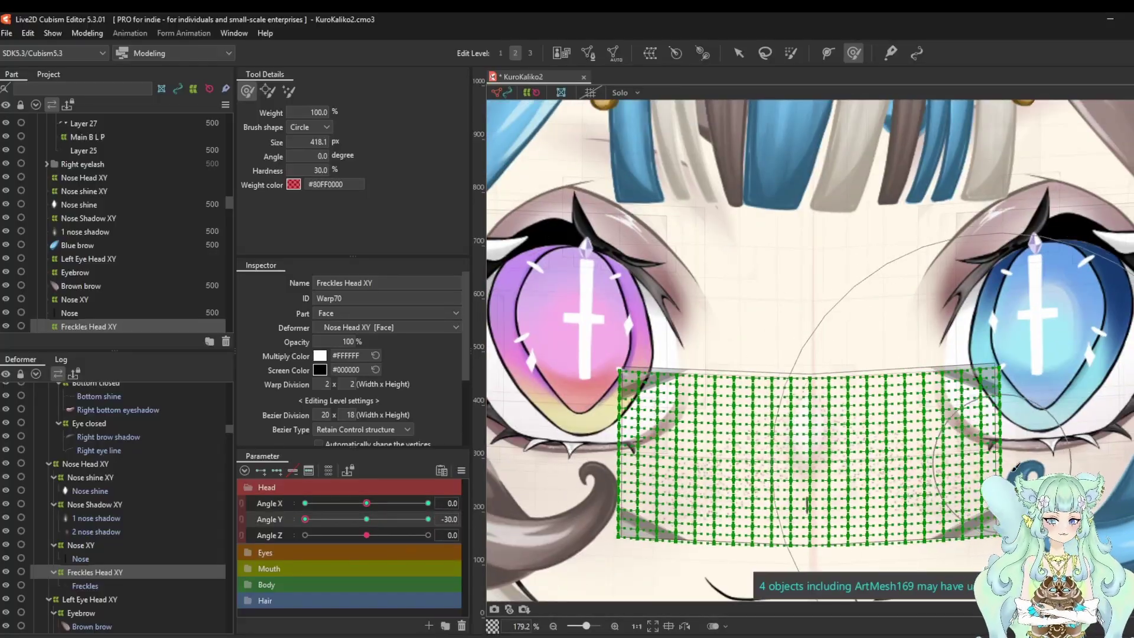
scroll(997, 408, "down", 3)
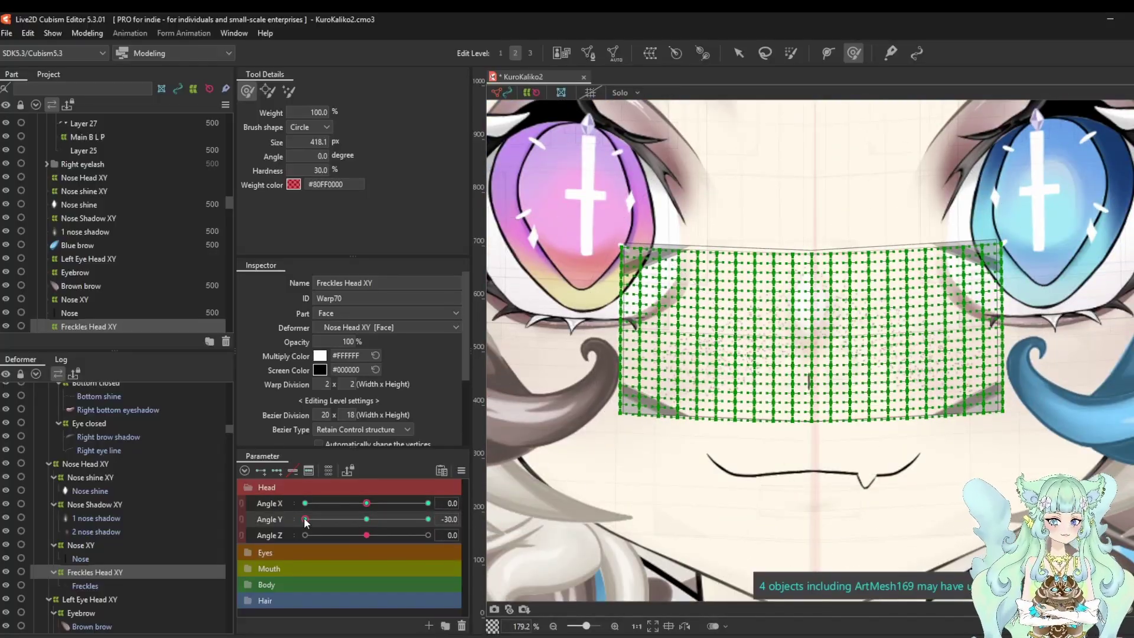
left_click_drag(305, 519, 428, 519)
scroll(98, 594, "down", 5)
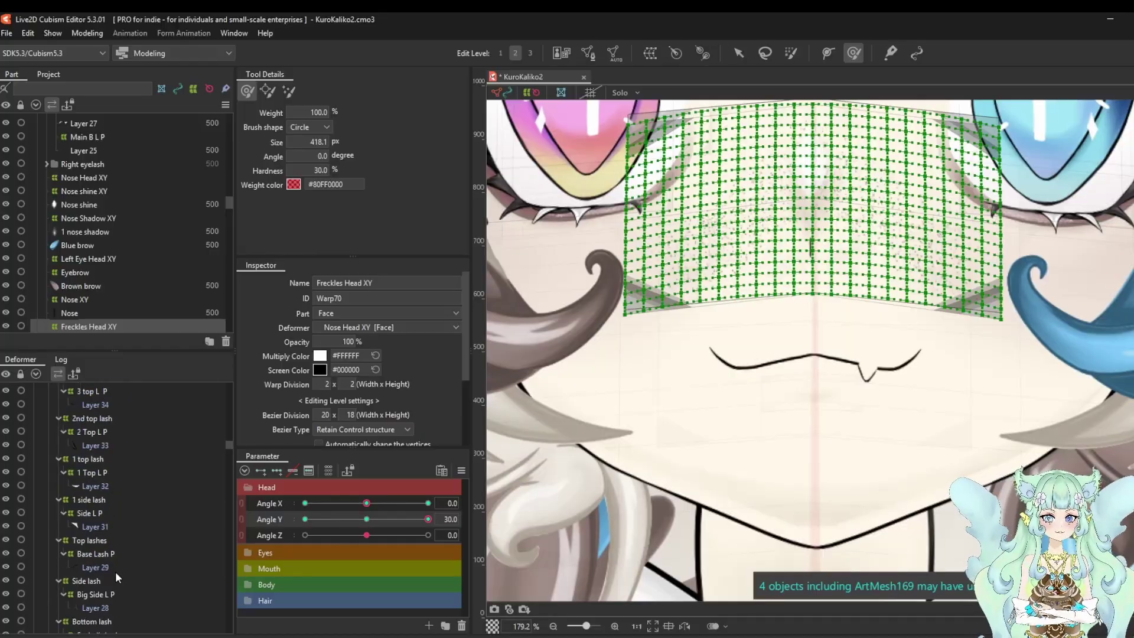
Select the Blush Head Xy warp and check its forms at Angle Y 30 and -30.
scroll(115, 571, "down", 3)
left_click(115, 576)
scroll(1078, 327, "down", 3)
scroll(1078, 326, "up", 2)
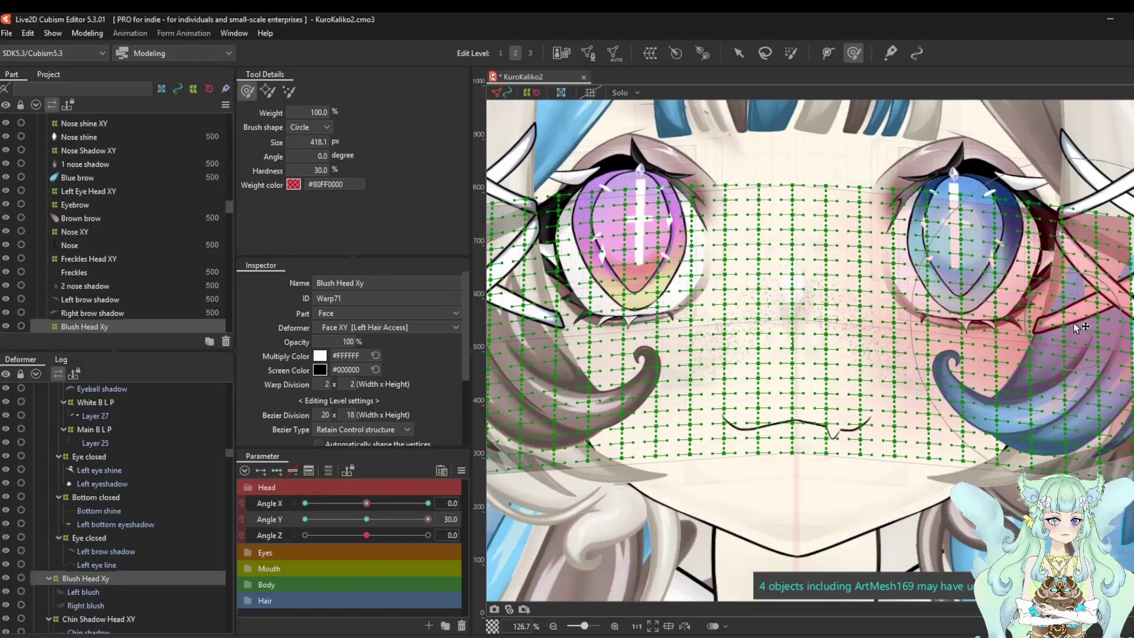
left_click_drag(427, 519, 305, 519)
Go through the chin and mouth shadow warps to the Mouth Head XY warp and inspect their forms at Angle Y -30.
scroll(208, 540, "down", 2)
left_click(130, 569)
scroll(850, 448, "up", 3)
left_click(739, 53)
left_click(103, 597)
scroll(90, 591, "down", 1)
left_click(90, 594)
scroll(90, 591, "down", 2)
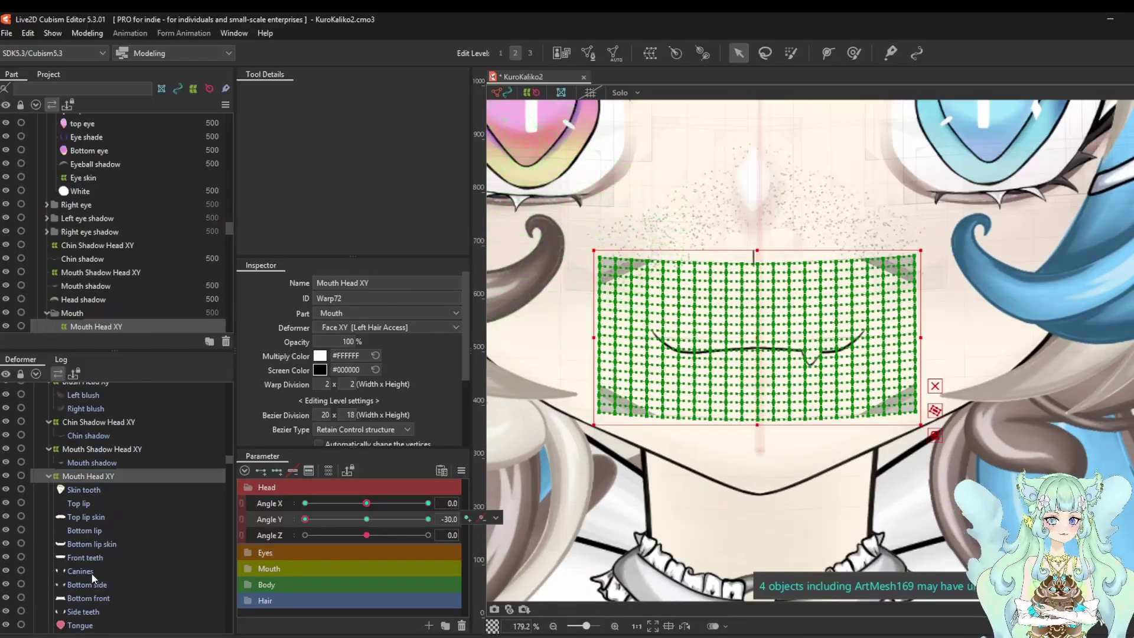
Select the Mid hair XY warp and refine it at Angle Y -30 and 30 with a 696.1 px deform brush.
scroll(108, 559, "down", 5)
left_click(82, 468)
scroll(738, 354, "down", 6)
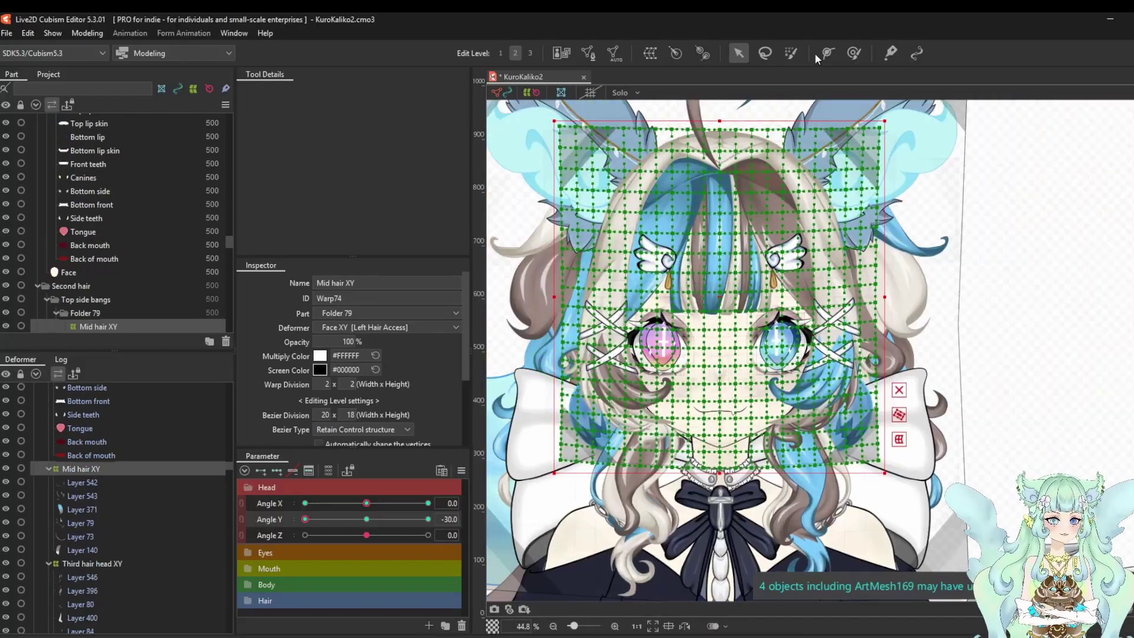
key("w")
left_click_drag(307, 141, 311, 142)
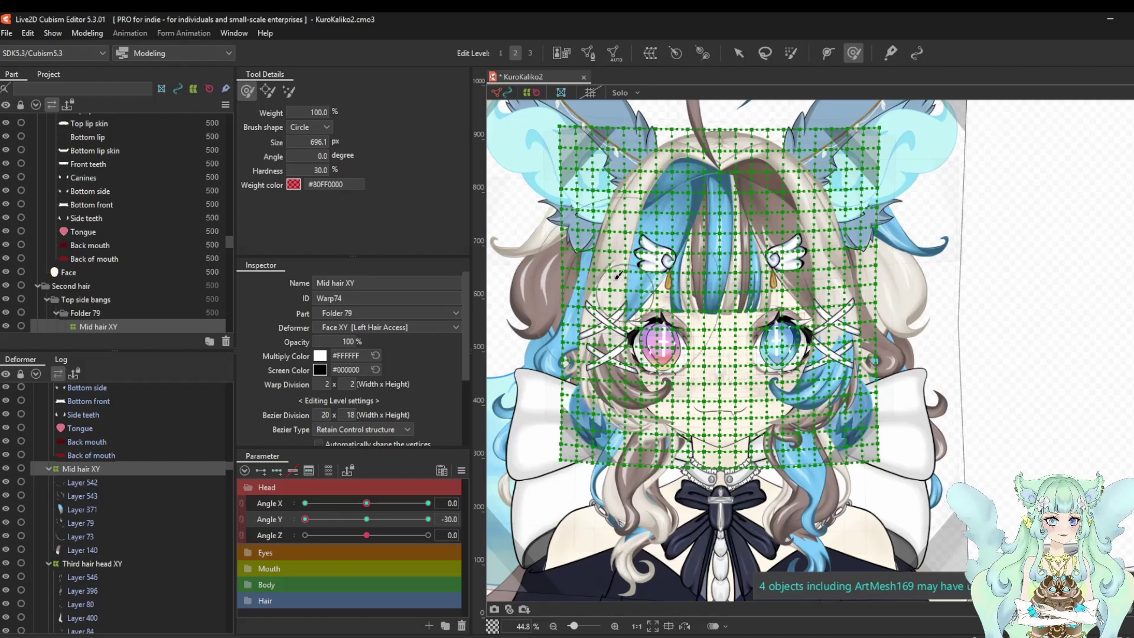
left_click(574, 205)
left_click_drag(614, 377, 566, 450)
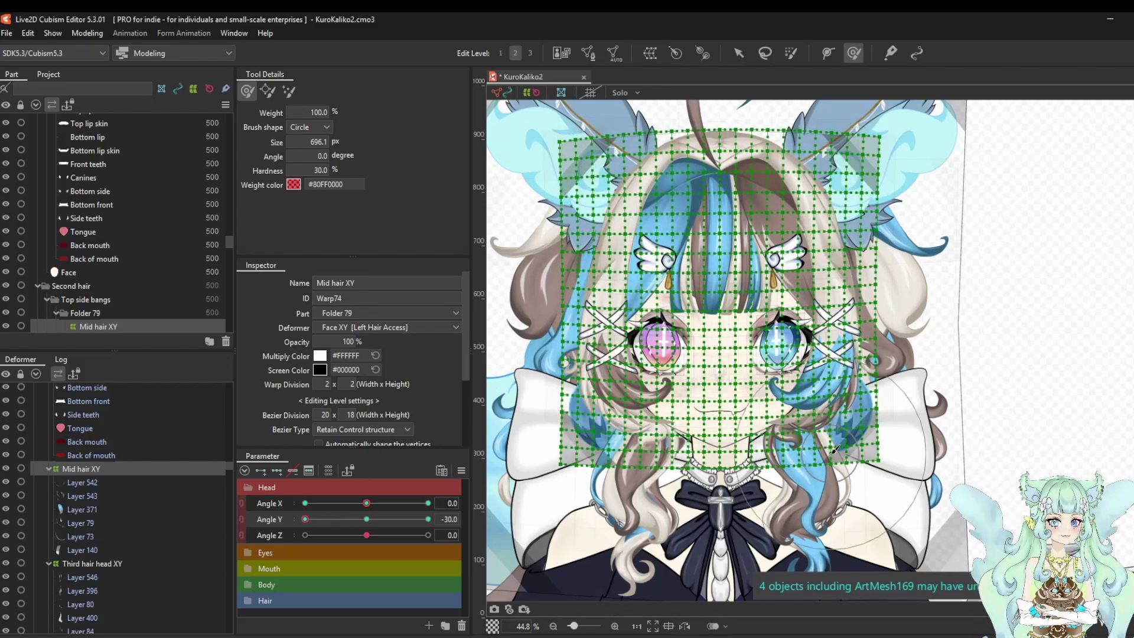
left_click_drag(834, 449, 869, 407)
left_click(428, 519)
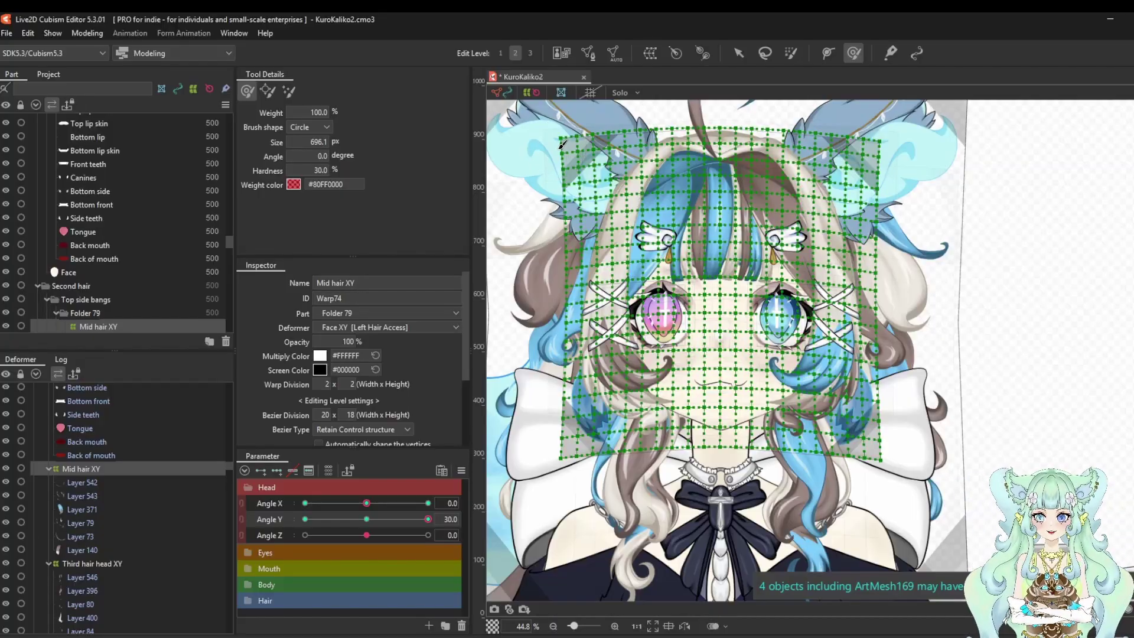
left_click(305, 519)
Select the Third hair head XY warp and refine its form at Angle Y 30 with the deform brush.
left_click(91, 563)
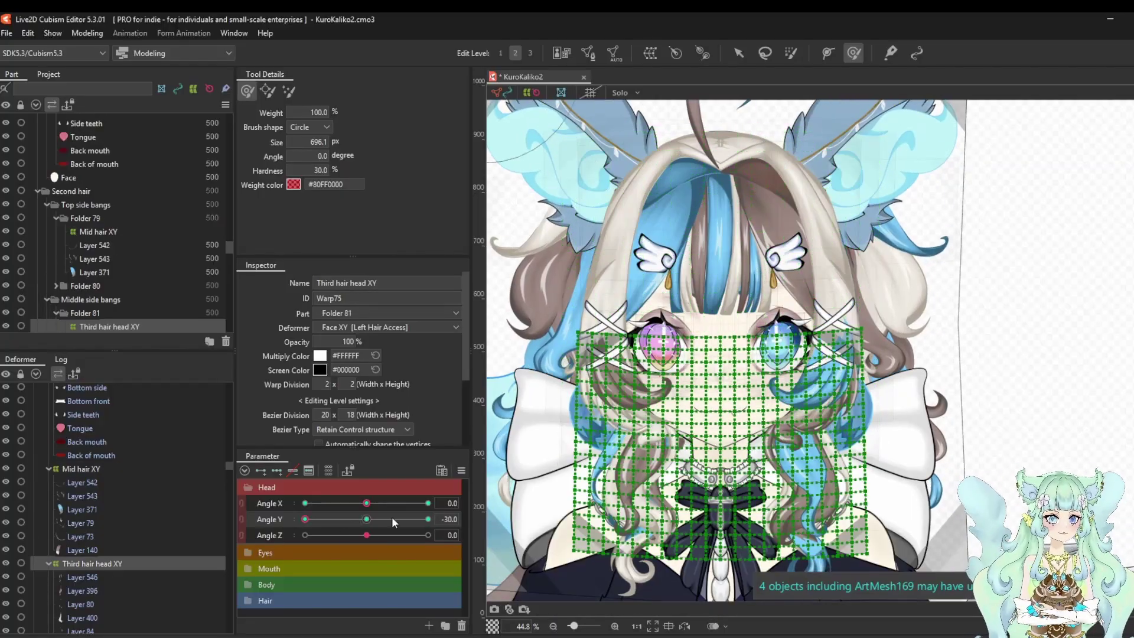
left_click(428, 519)
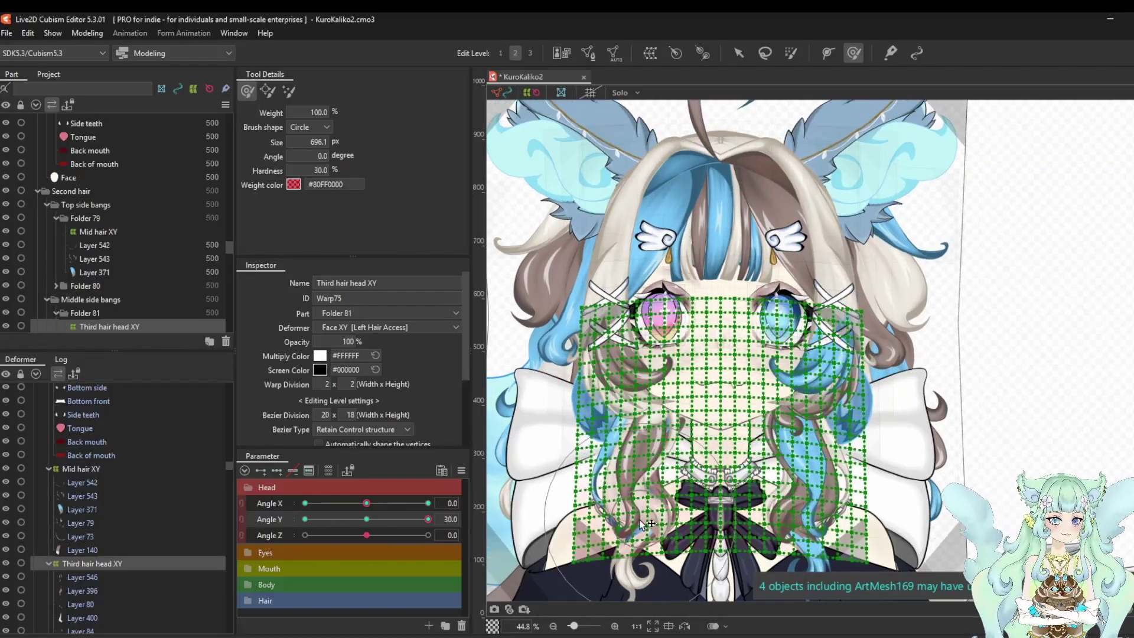
left_click_drag(865, 495, 607, 539)
mouse_move(427, 519)
left_mouse_down()
mouse_move(366, 519)
mouse_move(428, 519)
left_mouse_up()
Select the Fourth Hair Head XY warp and refine its form at Angle Y 30 with the 696.1 px deform brush.
scroll(106, 561, "down", 5)
left_click(98, 547)
scroll(679, 502, "down", 2)
scroll(668, 520, "up", 4)
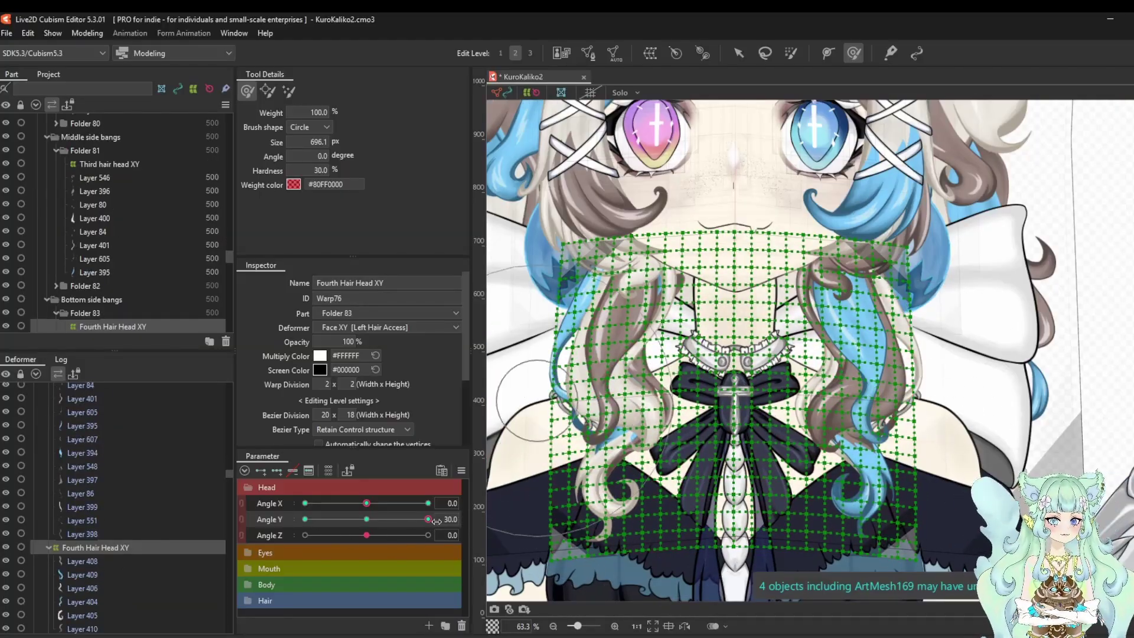
left_click_drag(434, 519, 582, 493)
Select the Lefy ear head XY warp and refine it at Angle Y 30 and -30 with a 949.1 px deform brush, keeping Angle X at 0.
scroll(98, 473, "down", 5)
left_click(93, 447)
scroll(573, 377, "down", 3)
left_click(428, 519)
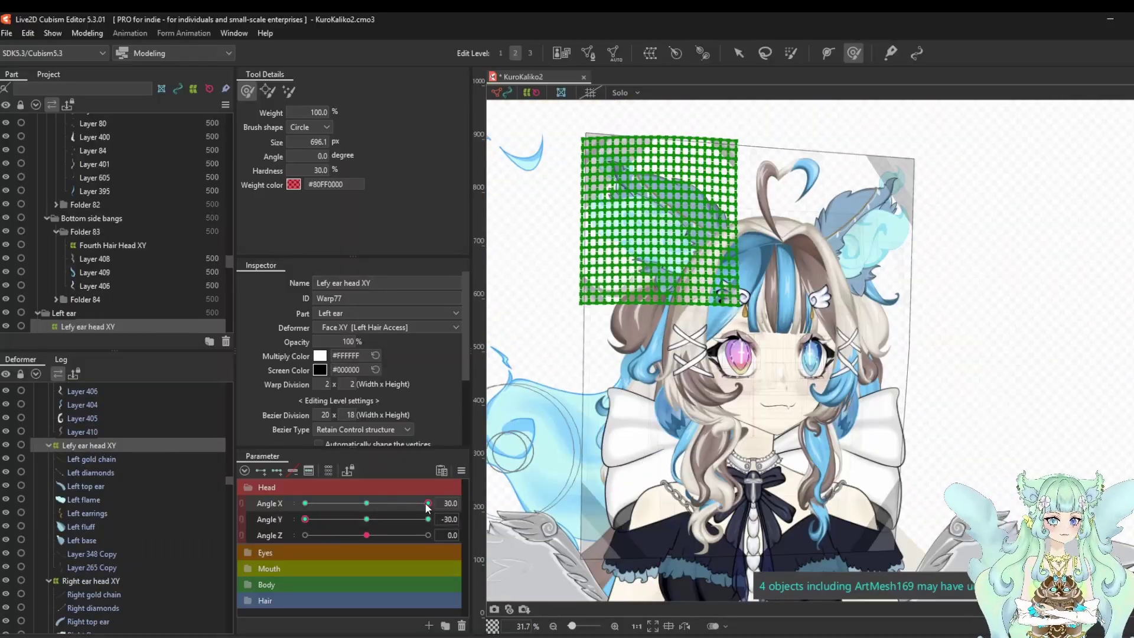
left_click_drag(428, 504, 366, 505)
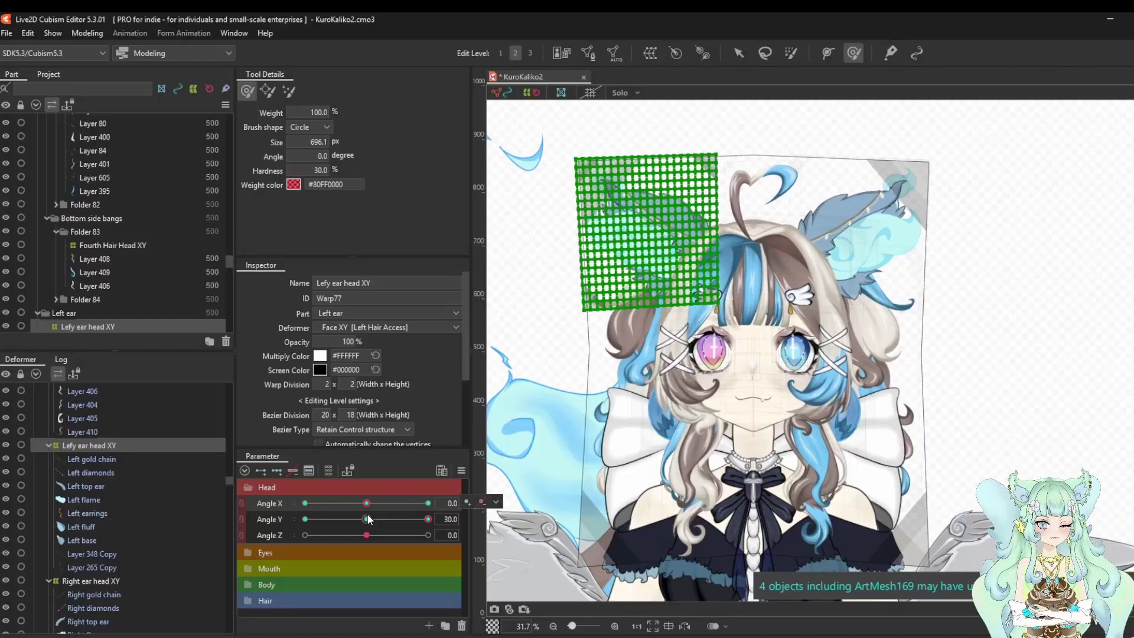
scroll(688, 303, "up", 2)
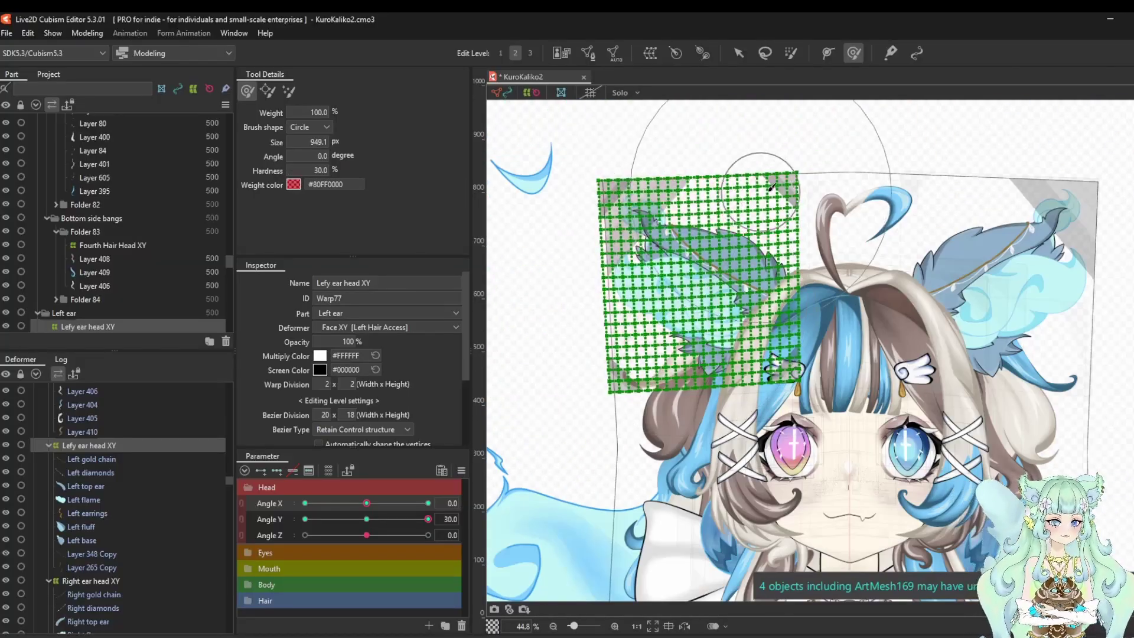
left_click(305, 519)
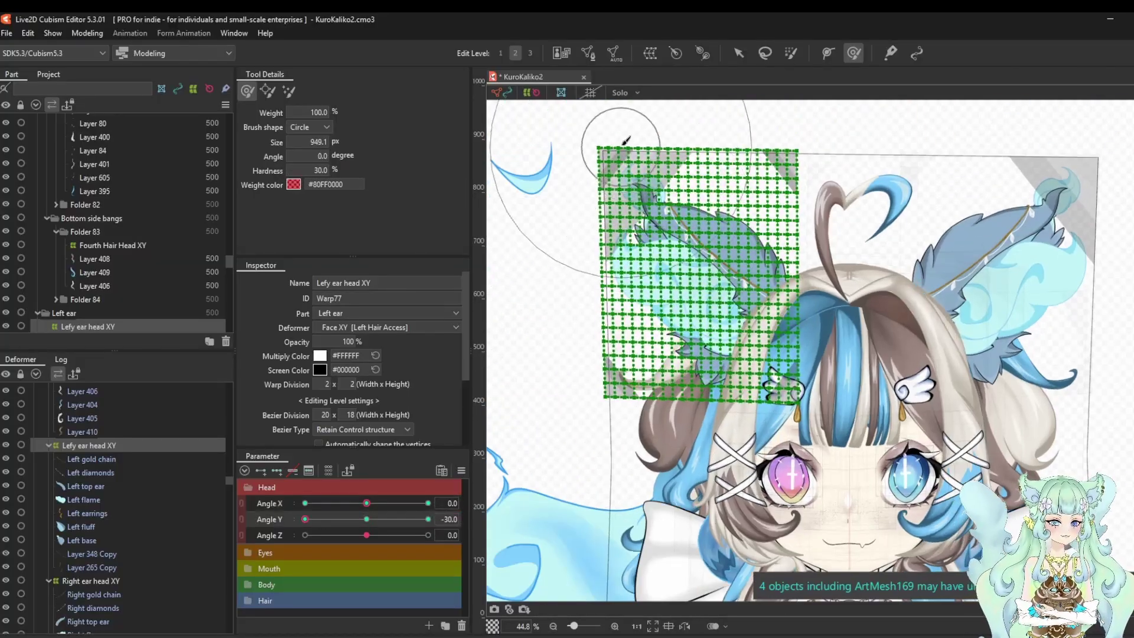
left_click_drag(591, 188, 586, 184)
left_click_drag(814, 159, 814, 169)
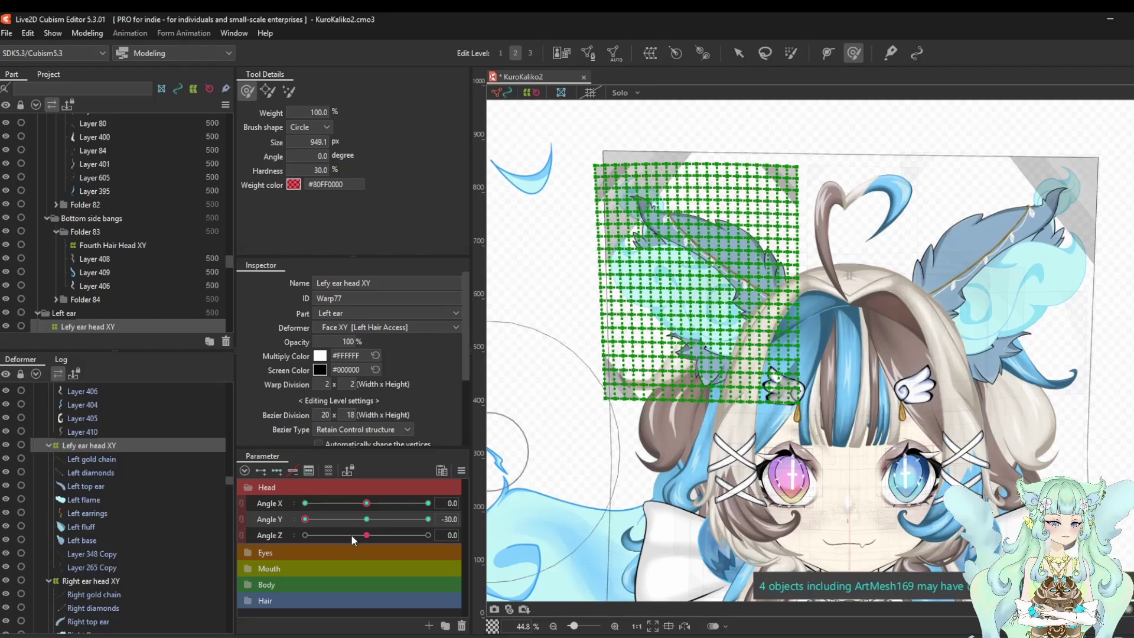
left_click(428, 519)
Select the Right ear head XY warp and reshape its upper and lower corners at Angle Y -30 with the deform brush.
left_click(89, 580)
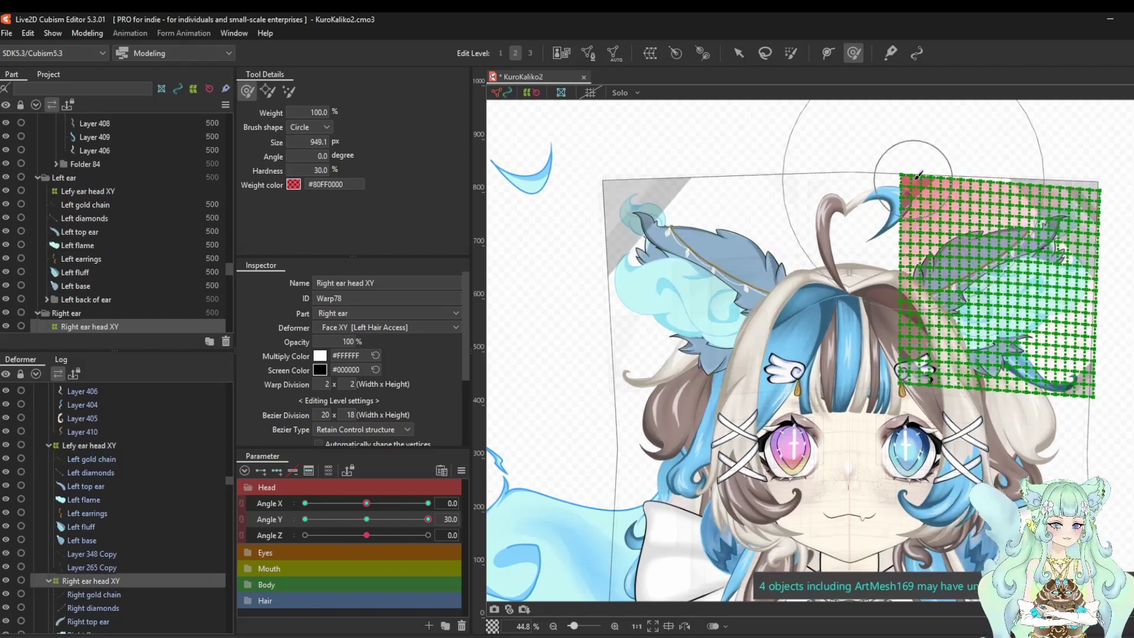
left_click(305, 519)
left_click_drag(1100, 159, 1103, 164)
left_click_drag(949, 126, 946, 131)
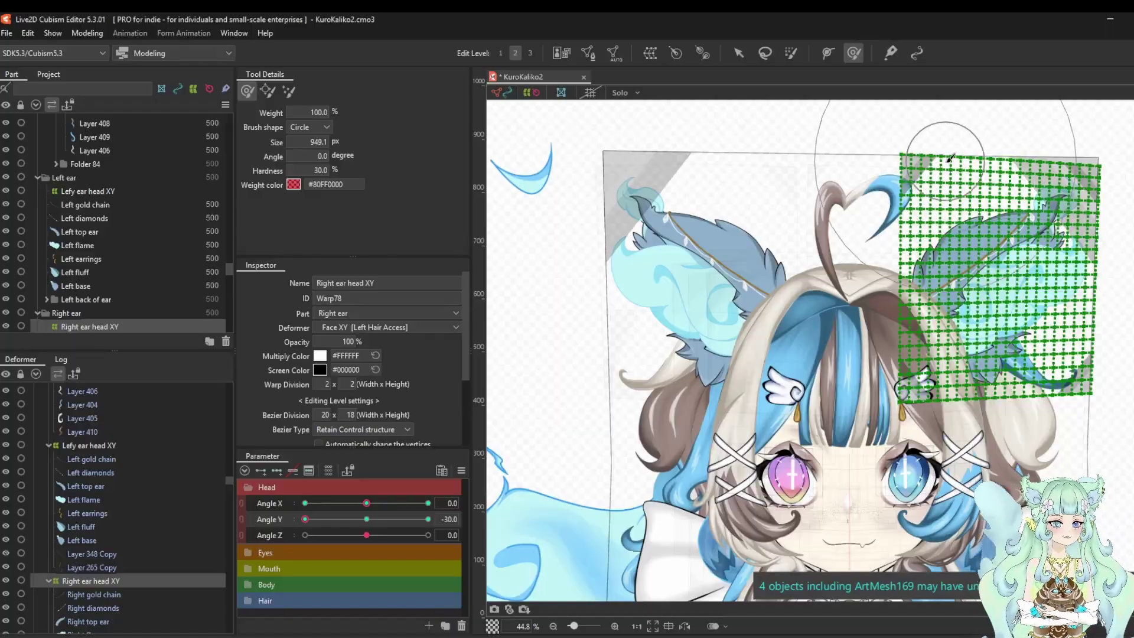
left_click_drag(1064, 356, 1066, 356)
left_click_drag(945, 398, 943, 393)
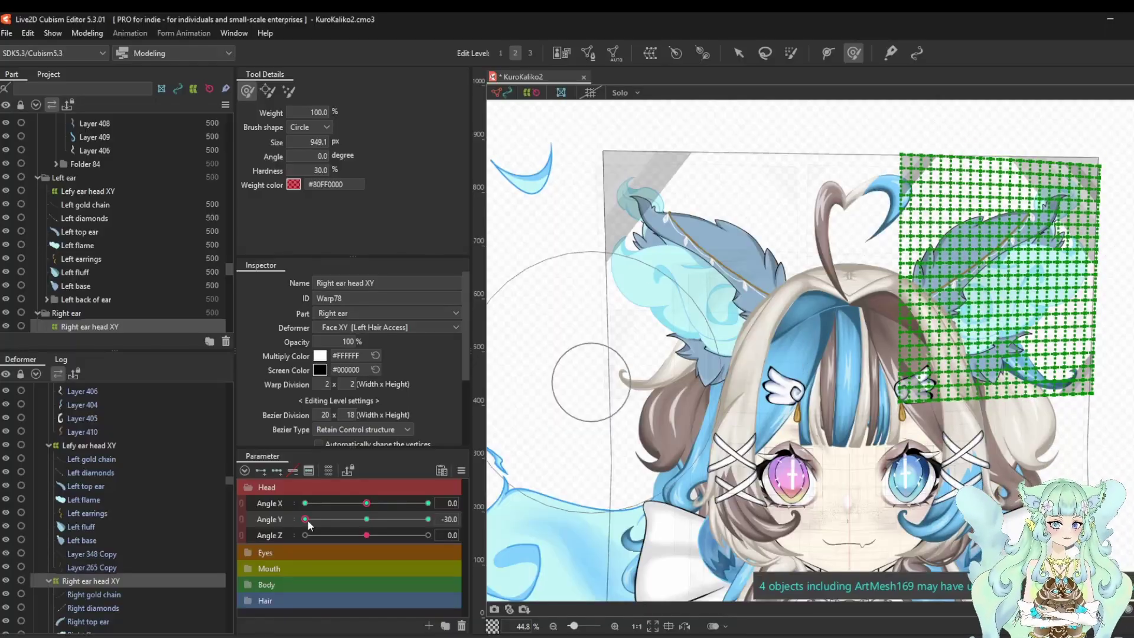
left_click_drag(305, 520, 490, 526)
Select the Left Spirit Orb Head XY warp and check its forms at Angle Y 30 and -30.
scroll(132, 505, "down", 4)
left_click(112, 568)
scroll(561, 579, "down", 3)
left_click_drag(561, 578, 553, 377)
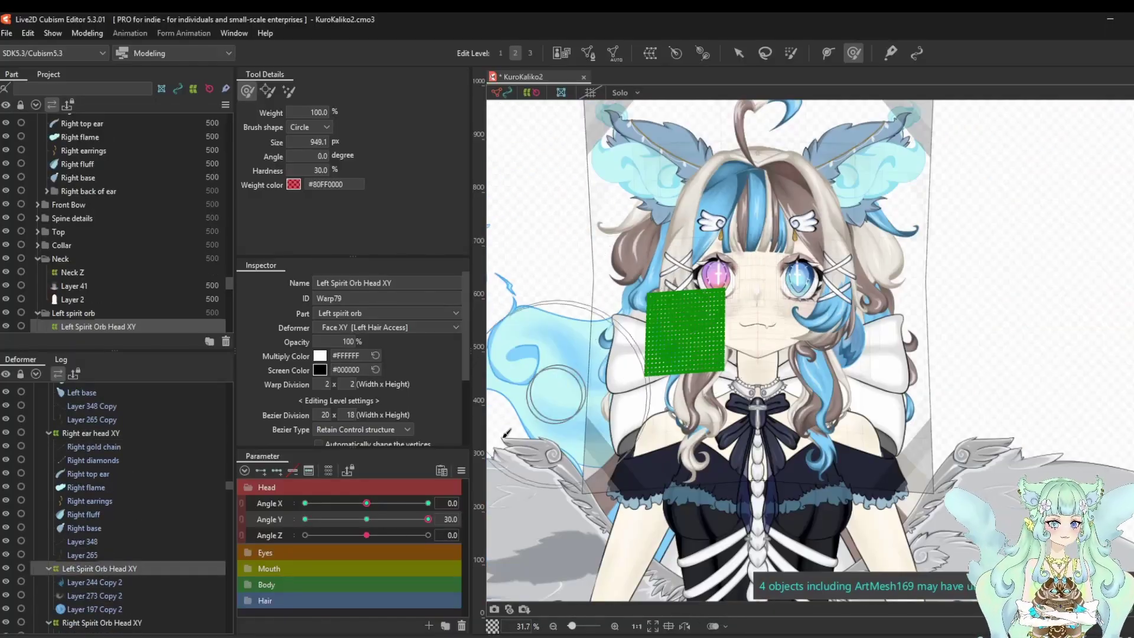
scroll(537, 401, "up", 3)
left_click_drag(427, 519, 260, 535)
Select the Left Hair pigtail Head XY warp and refine its forms at Angle Y -30 and 30 with the 949.1 px deform brush.
scroll(136, 537, "down", 5)
left_click(108, 480)
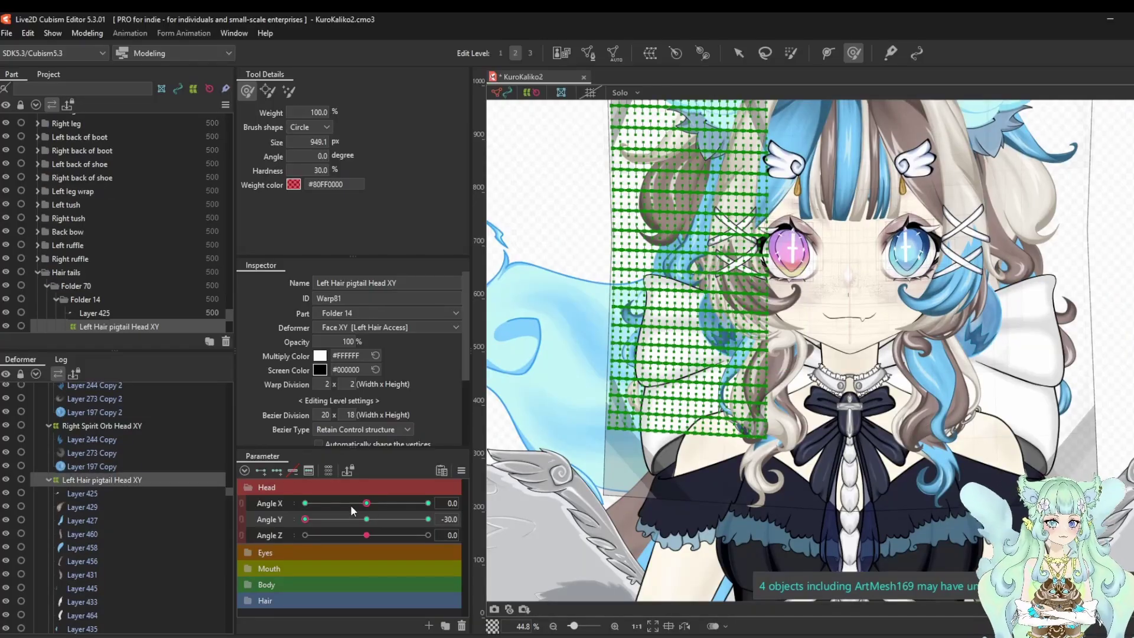
scroll(618, 322, "down", 2)
mouse_move(633, 279)
left_mouse_down()
mouse_move(624, 498)
mouse_move(614, 387)
left_mouse_up()
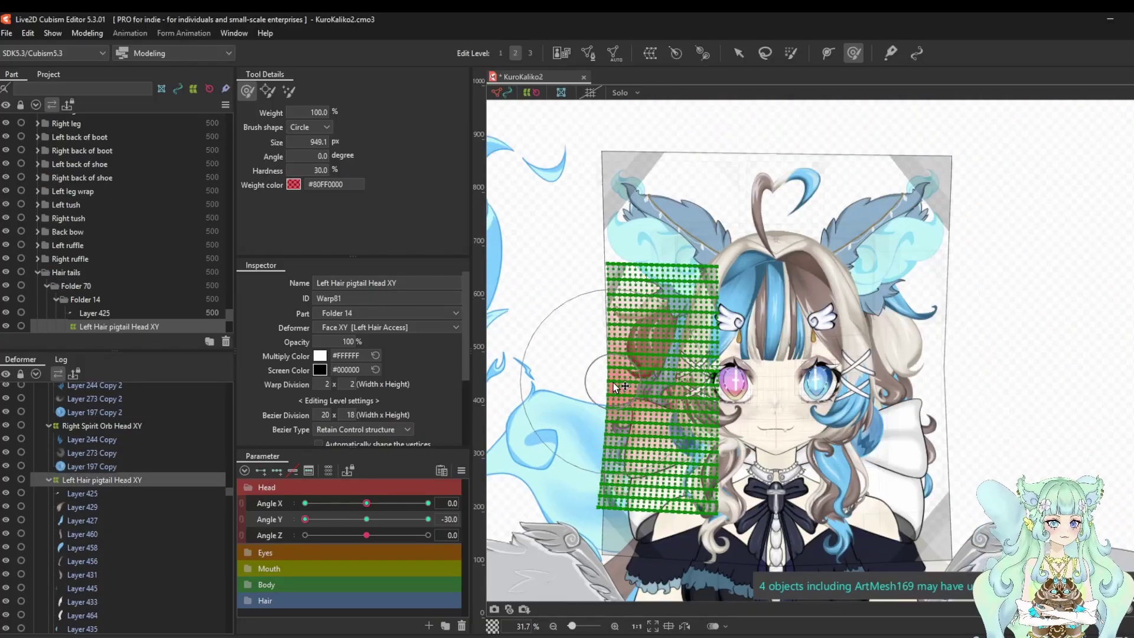
left_click(428, 519)
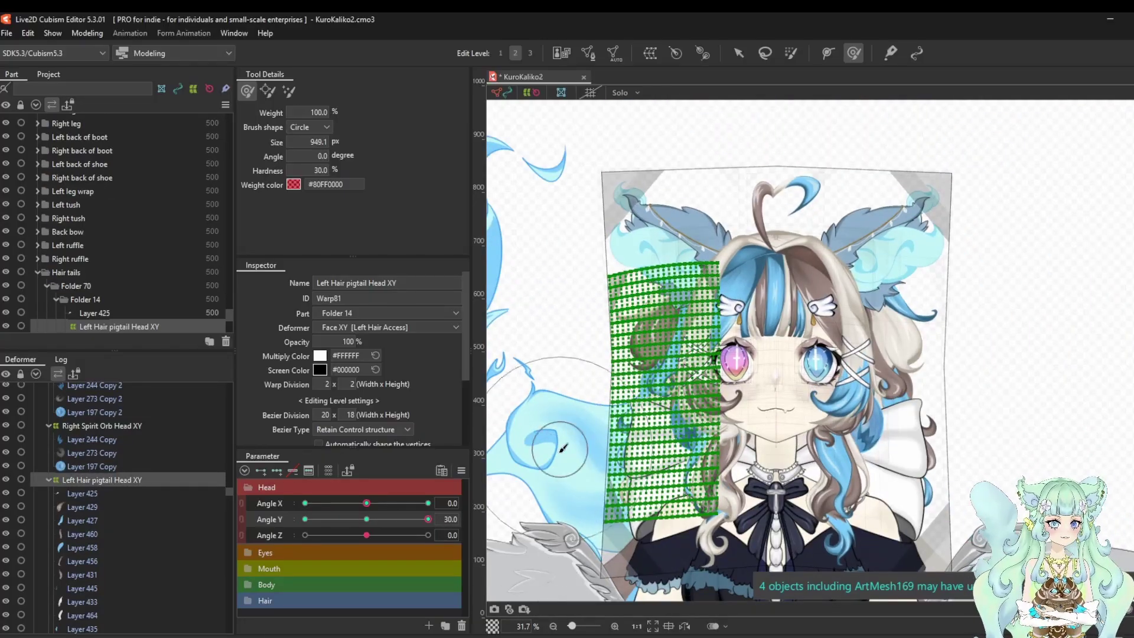
left_click(305, 519)
Select the Right Hair Pigtails Head XY warp and refine its form at Angle Y 30 with the deform brush.
scroll(118, 567, "down", 3)
left_click(118, 596)
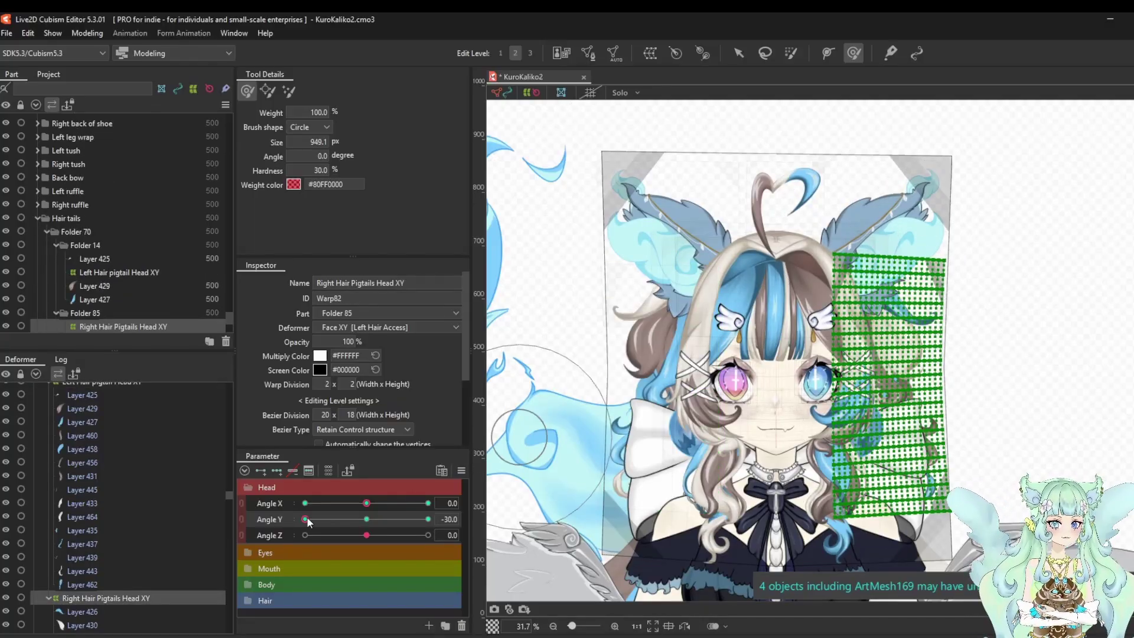
left_click(428, 519)
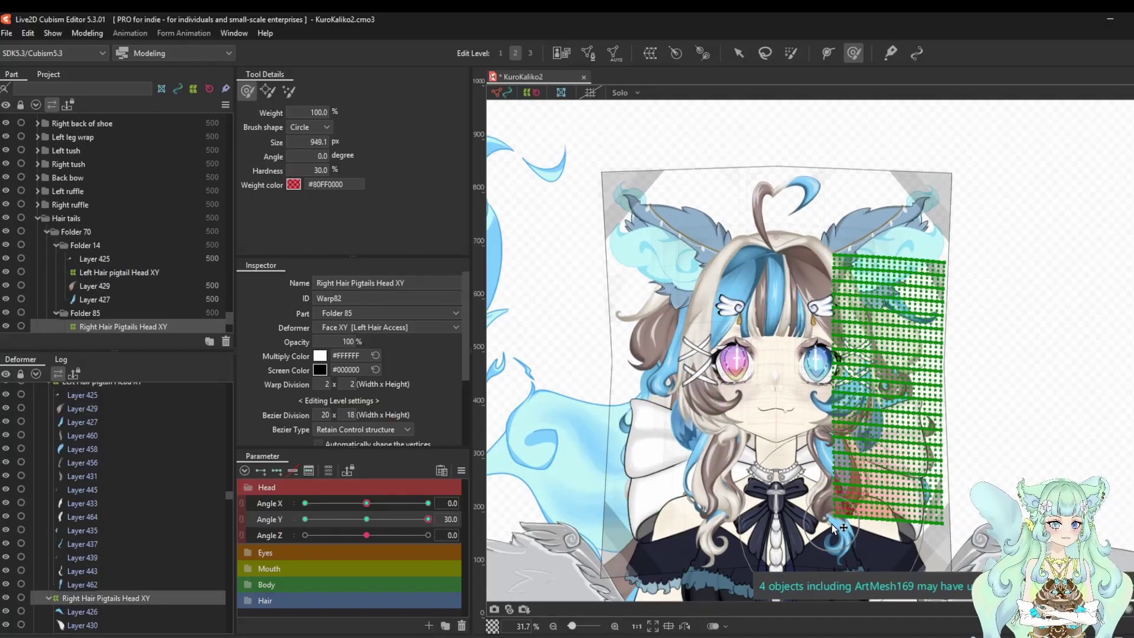
Select the Right eye Head XY warp, link Angle X and Angle Y into a combined grid, and save the model.
scroll(124, 552, "up", 10)
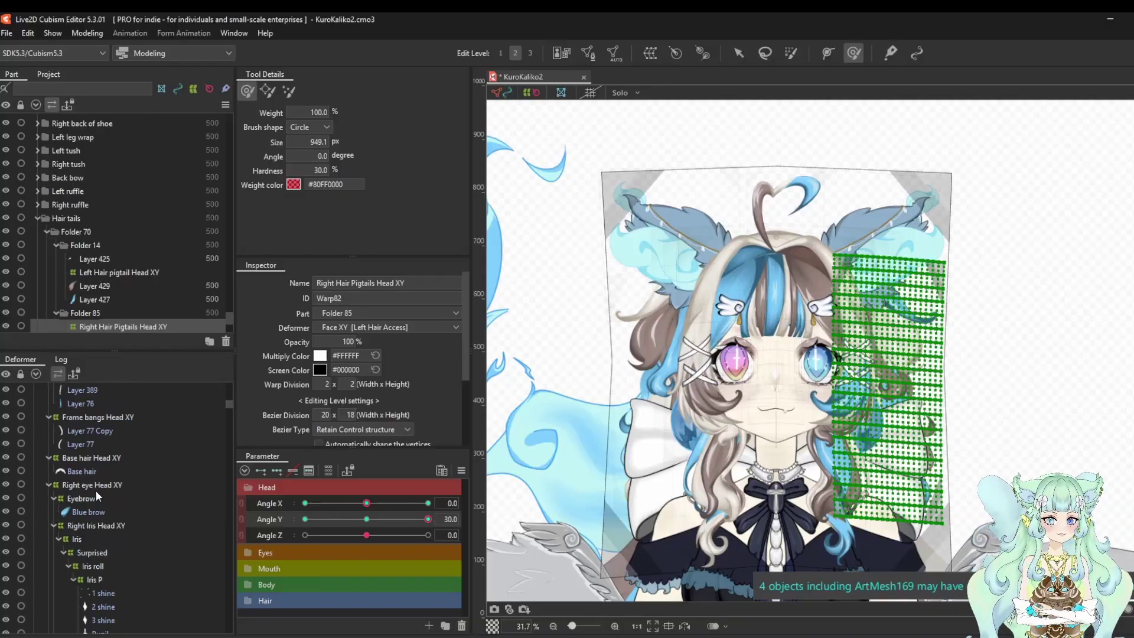
left_click(94, 485)
left_click_drag(426, 506, 366, 612)
left_click(241, 503)
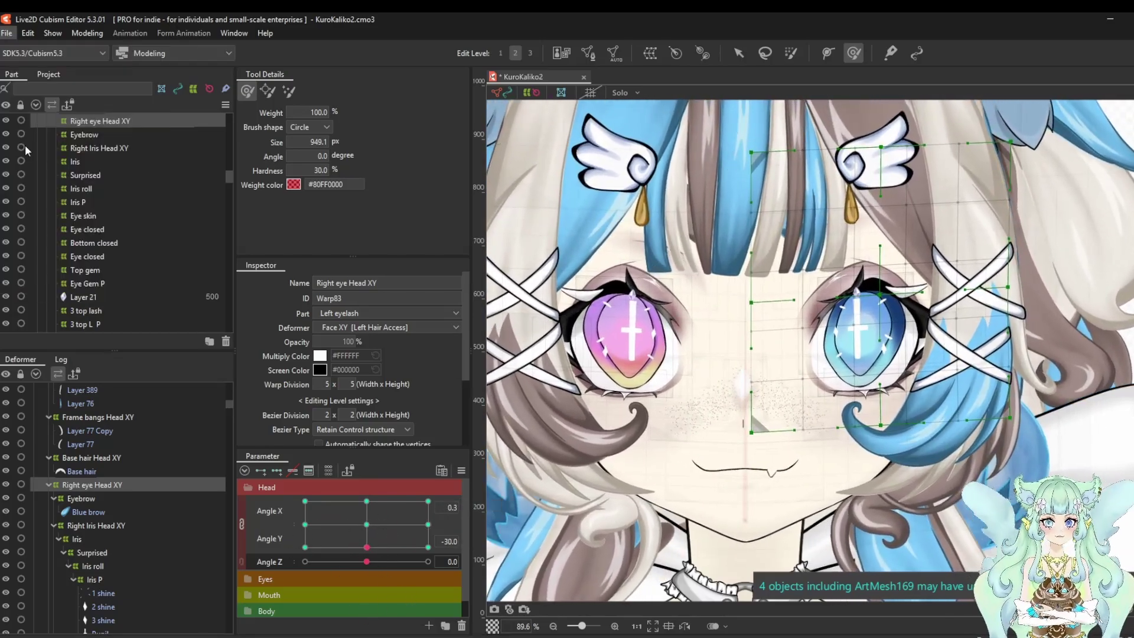
key("ctrl+s")
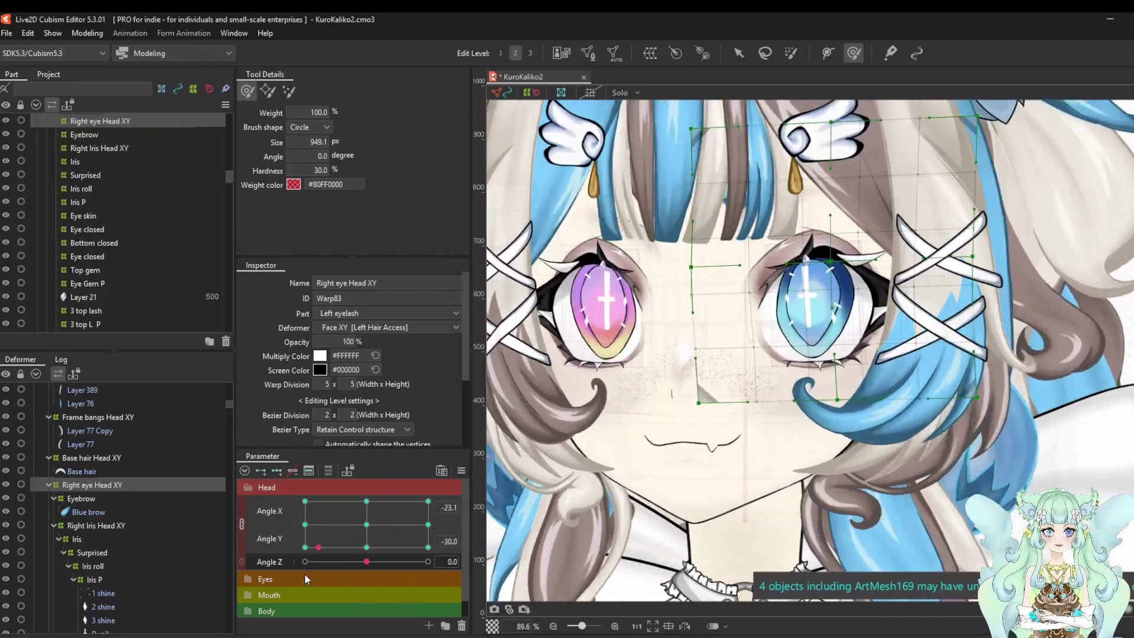
Preview the head turn on the model in the Physics Settings, viewing the face up close.
left_click(52, 33)
left_click(95, 310)
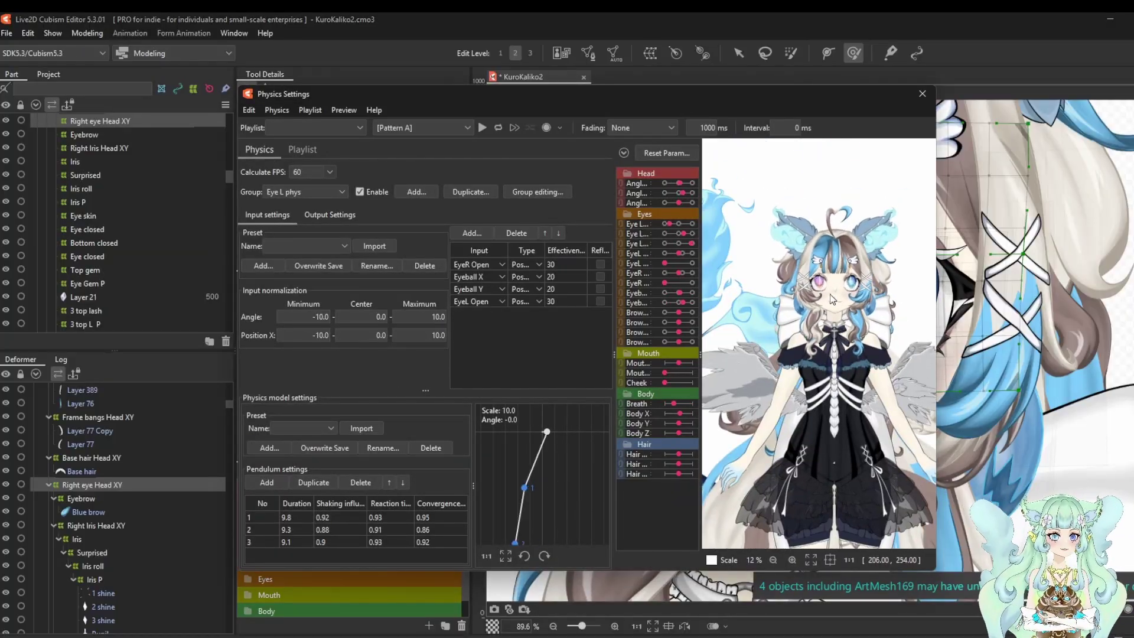
scroll(832, 298, "up", 3)
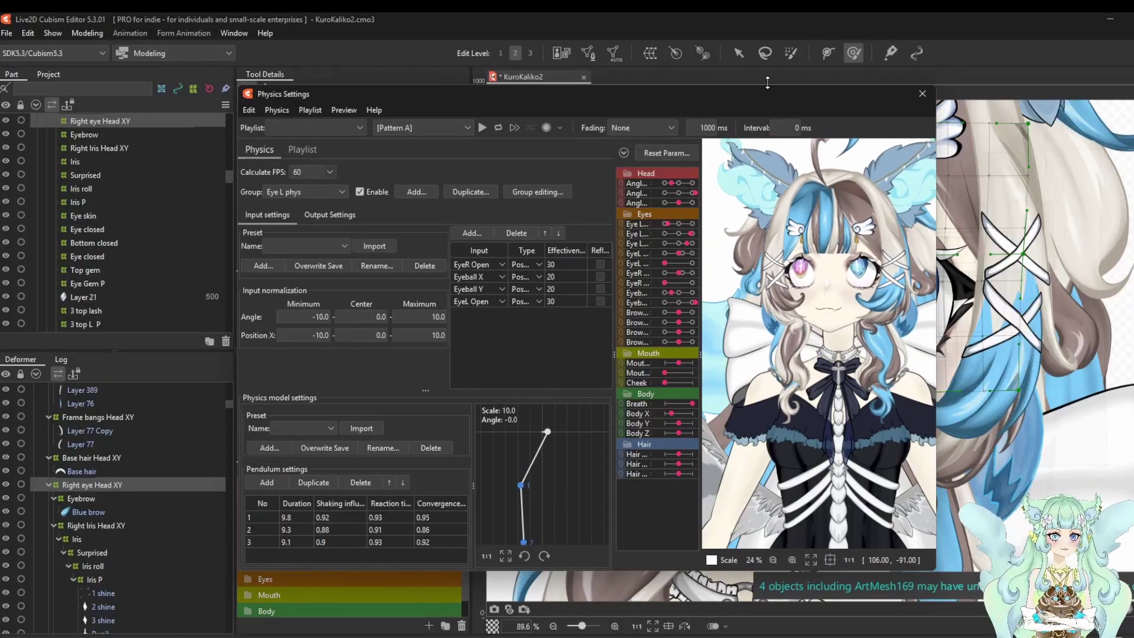
left_click(921, 93)
Test the head turn on the linked Angle X/Y grid and preview the model once more in the Physics Settings.
scroll(767, 295, "down", 5)
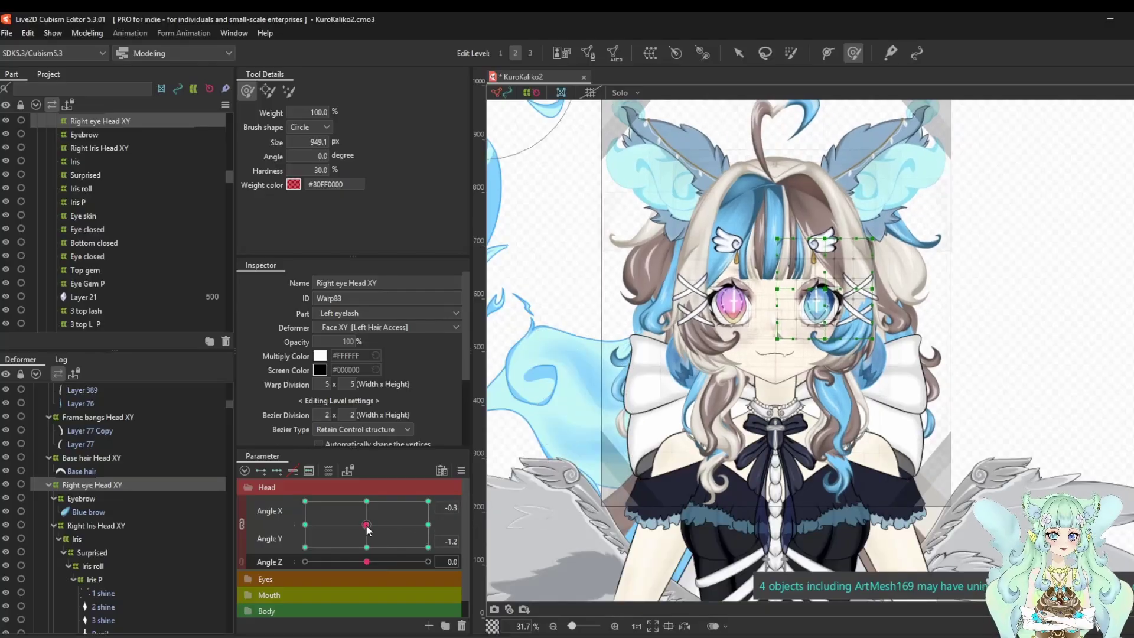
left_click_drag(366, 531, 428, 512)
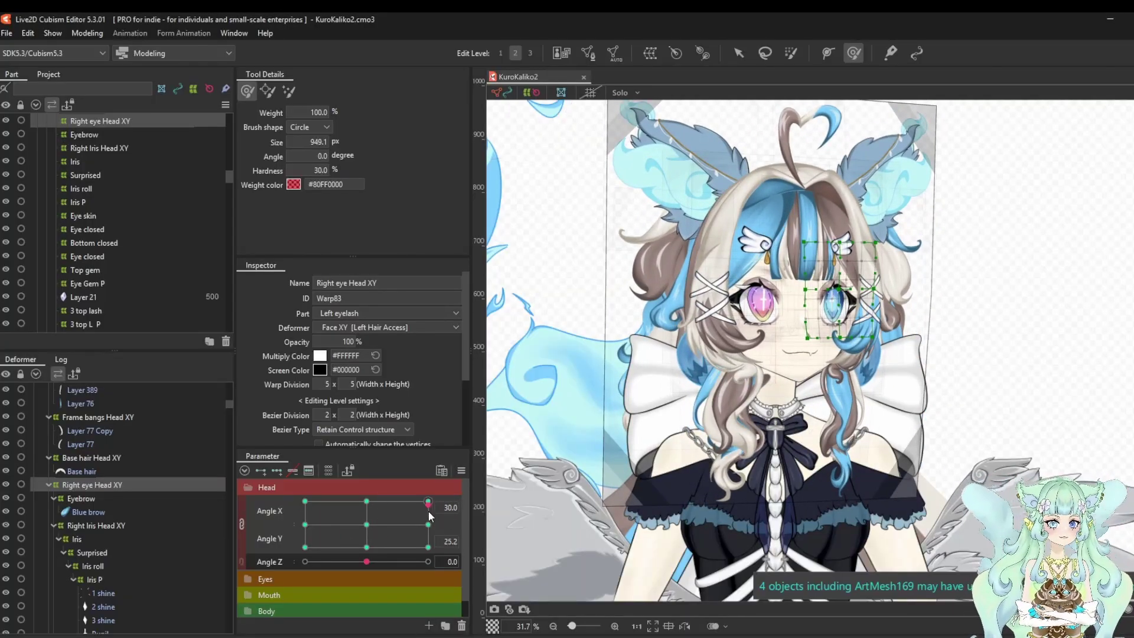
left_click(87, 33)
left_click(118, 254)
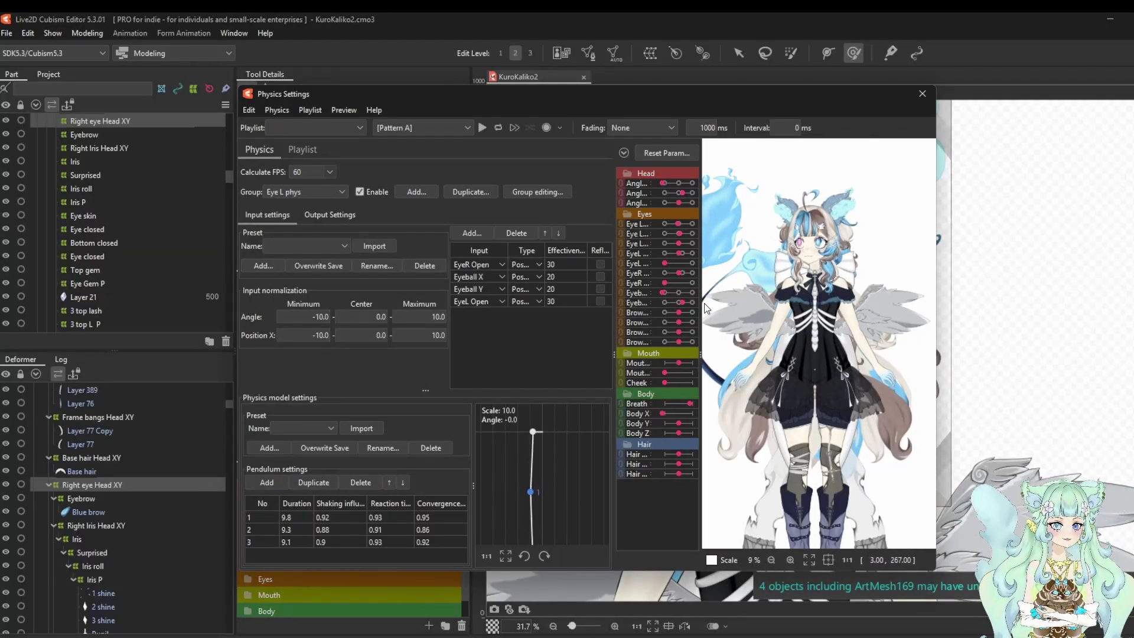
left_click(922, 94)
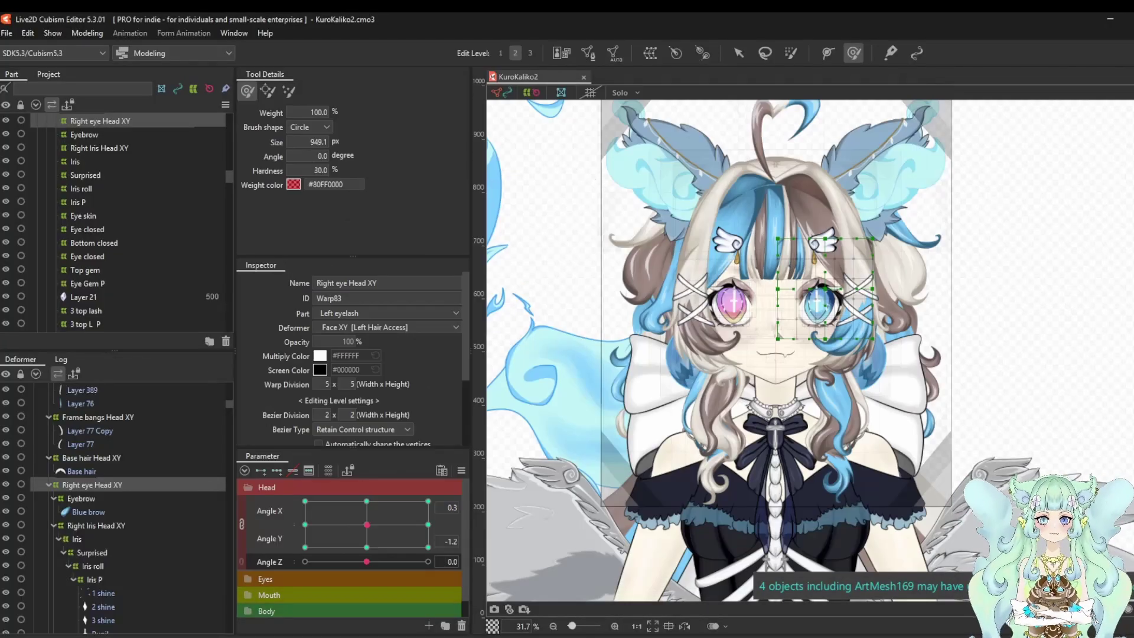